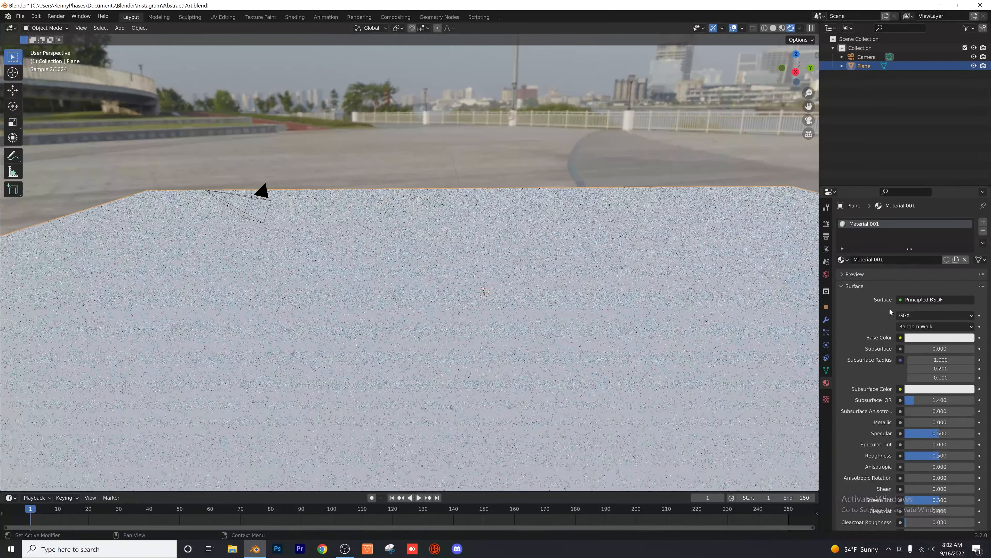
- Set the plane material's Metallic to 1.000 and Roughness to about 0.048, and view the scene through the camera
left_click_drag(913, 422, 974, 422)
left_click_drag(966, 455, 911, 456)
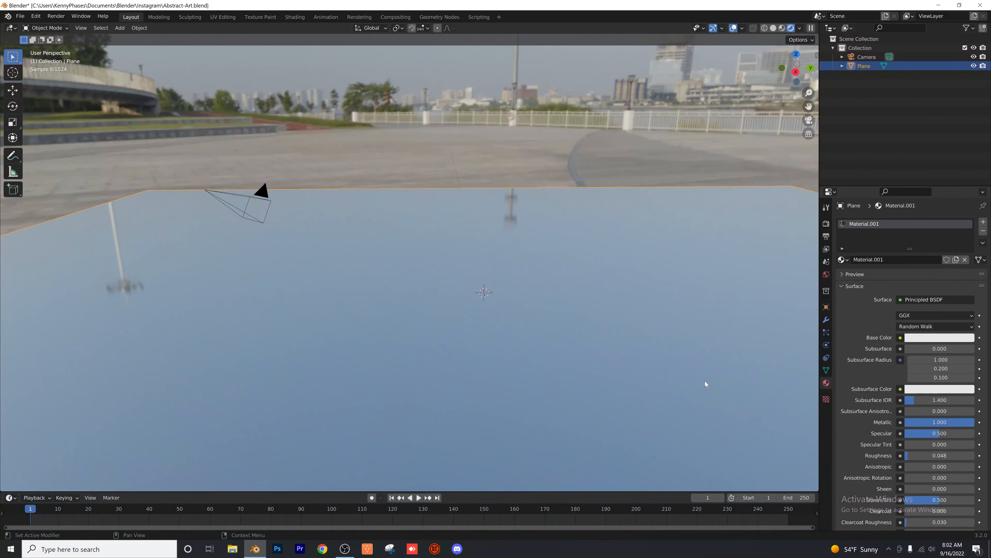
key("KP_0")
scroll(409, 301, "down", 3)
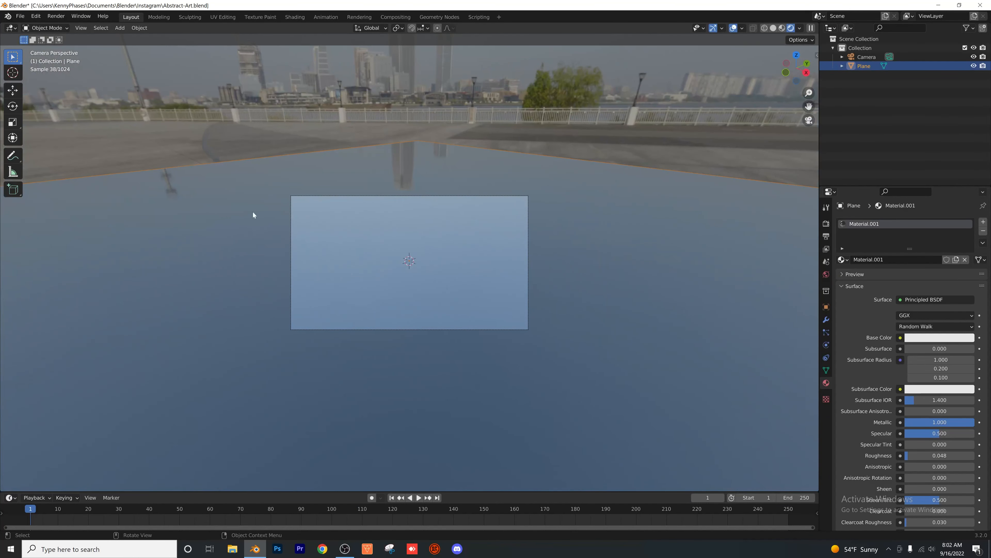
- Add a cylinder mesh at the centre of the scene
left_click(139, 27)
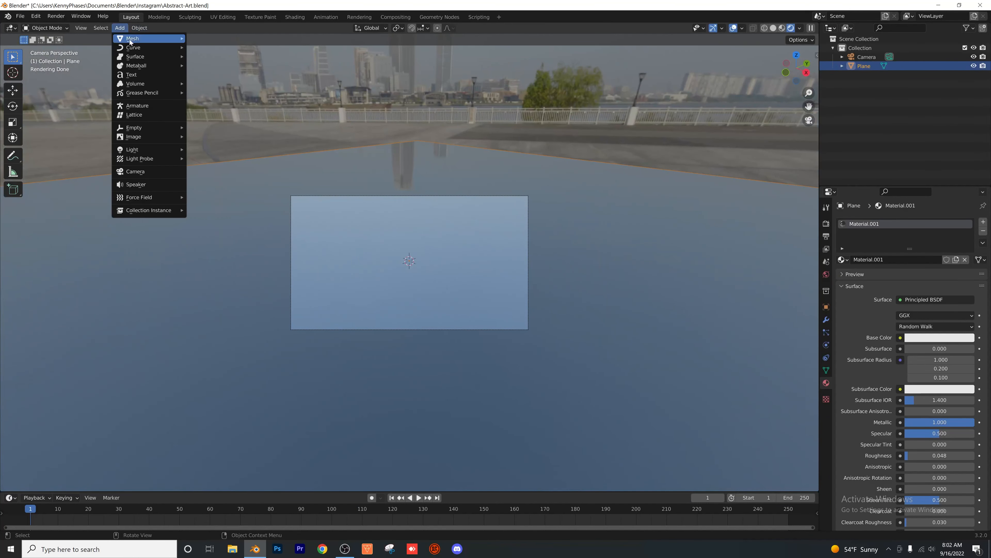
left_click(119, 28)
mouse_move(132, 39)
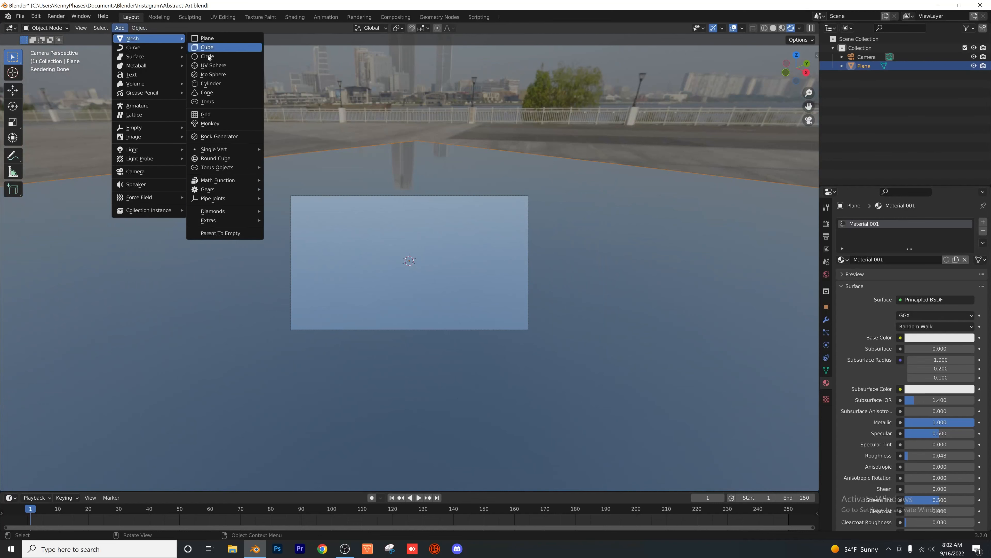
left_click(211, 83)
scroll(444, 251, "up", 3)
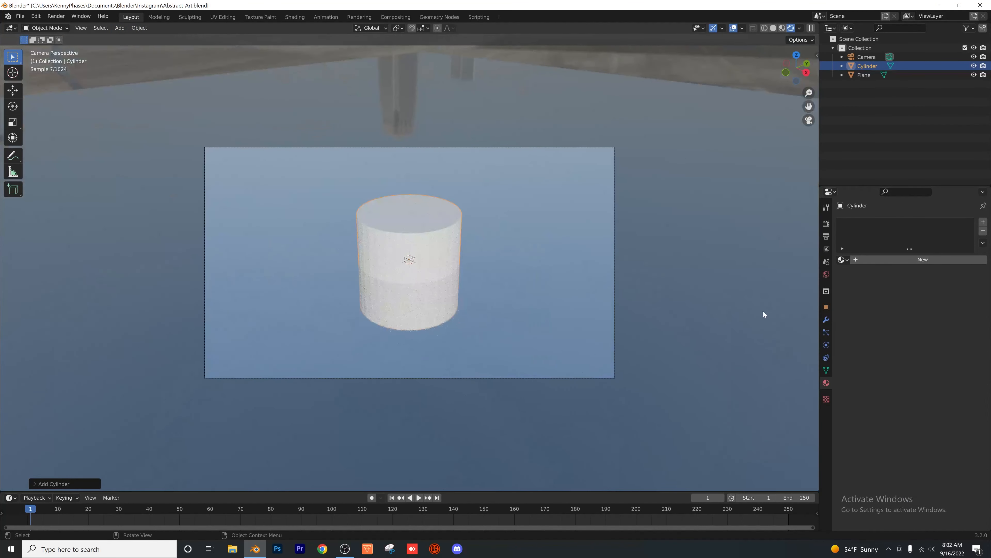
- Give the cylinder Edge Split and Bevel modifiers, with Bevel placed above Edge Split in the stack
left_click(826, 319)
left_click(873, 218)
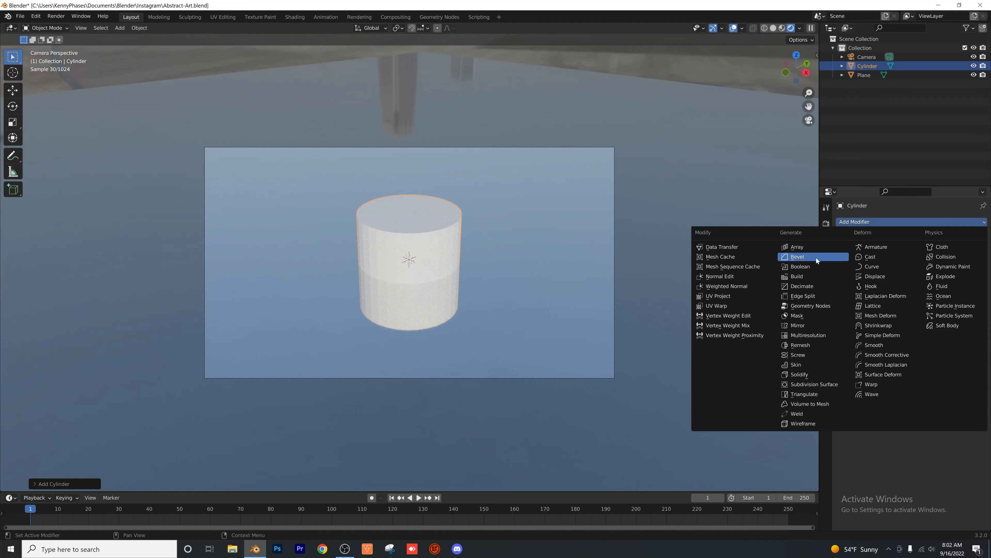
left_click(821, 297)
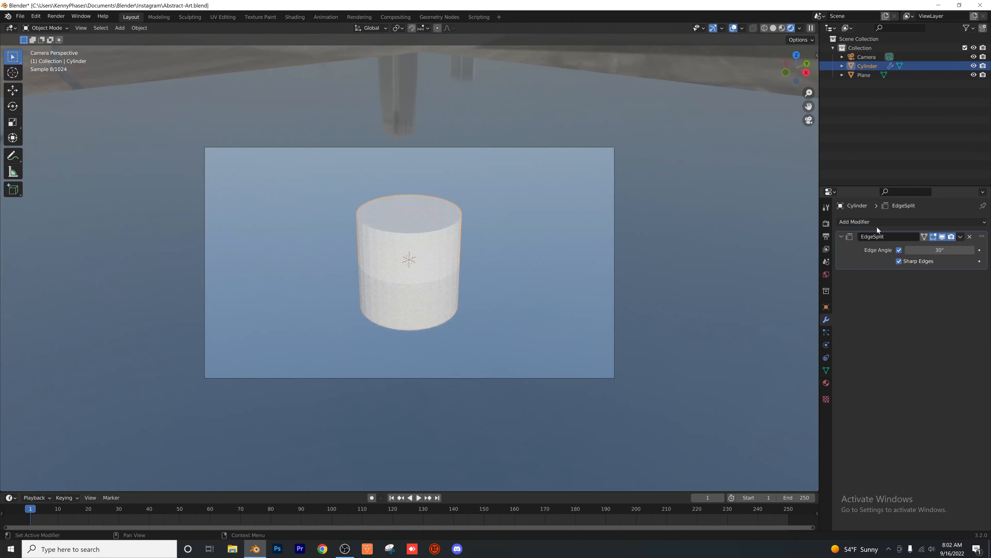
left_click(867, 223)
left_click(807, 257)
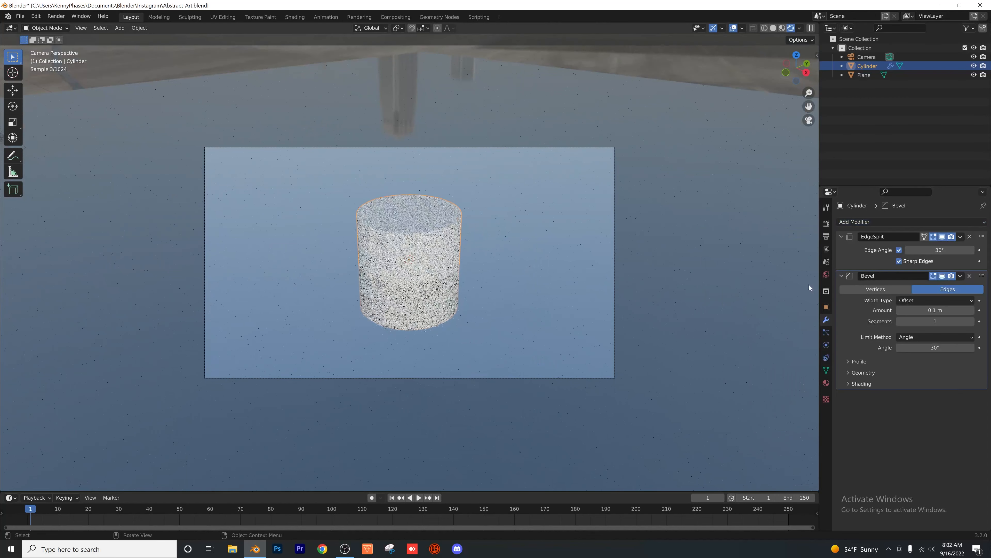
left_click_drag(984, 278, 882, 222)
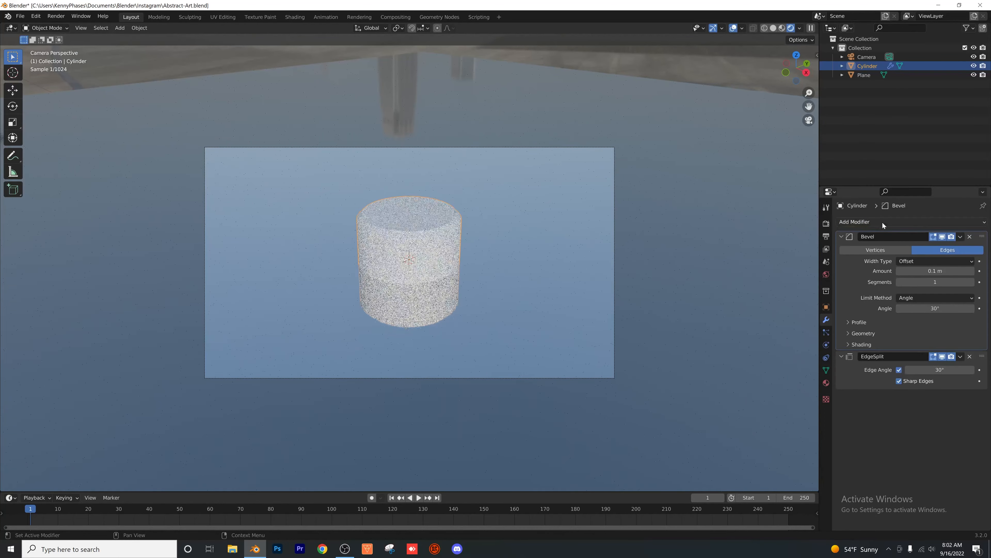
- Add a Subdivision Surface modifier to the cylinder and set its viewport levels to 2
left_click(882, 223)
left_click(824, 384)
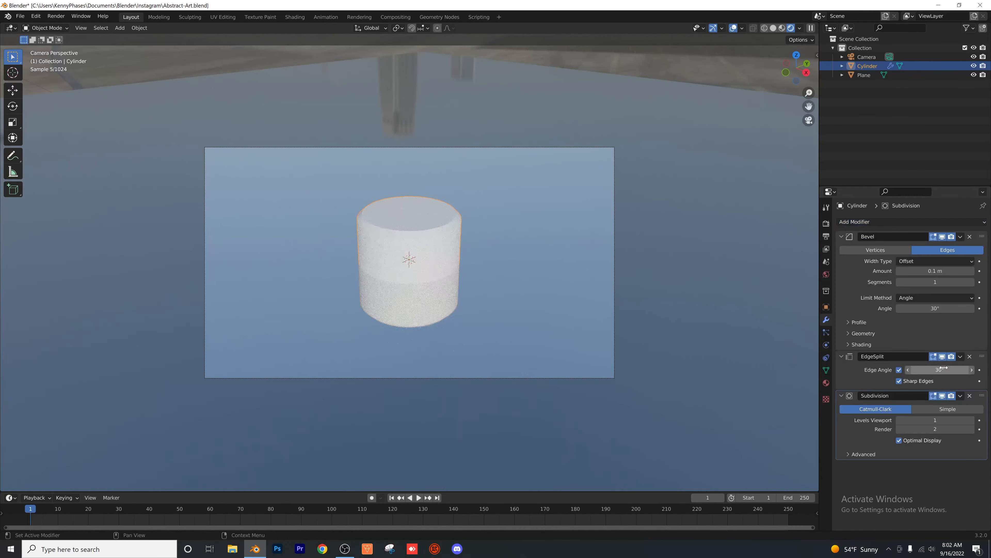
scroll(420, 250, "up", 5)
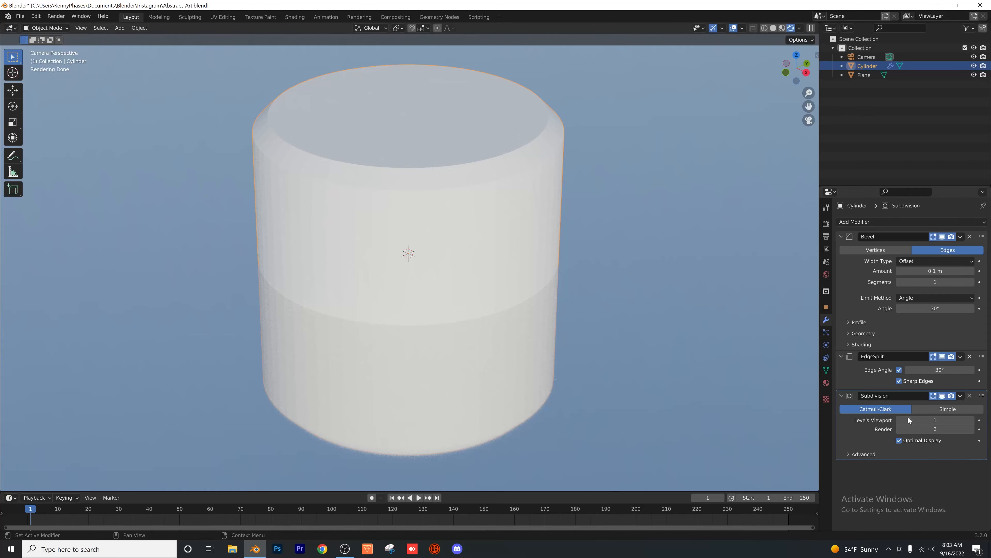
left_click(971, 421)
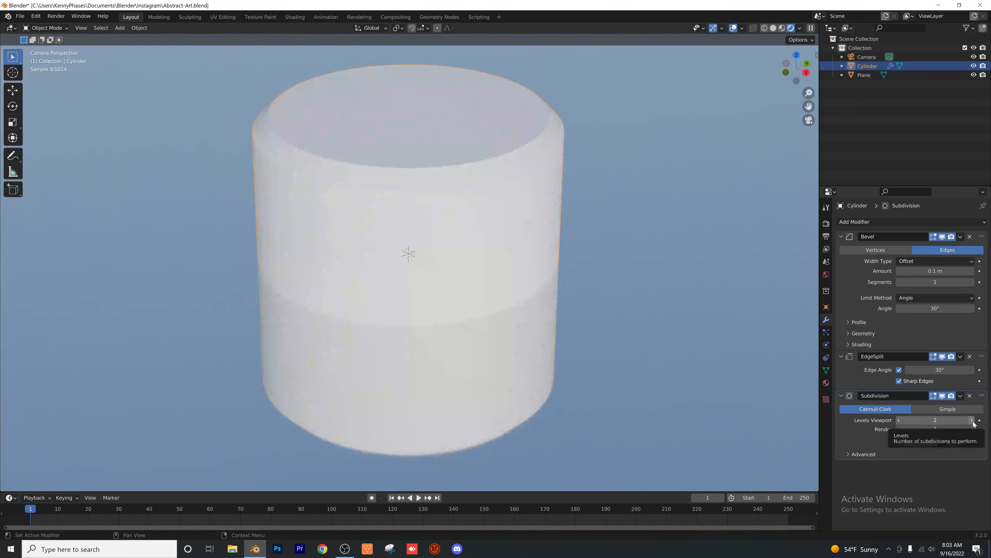
- Set the cylinder's Bevel segments to 5 and shade the cylinder smooth
type("5")
key("Return")
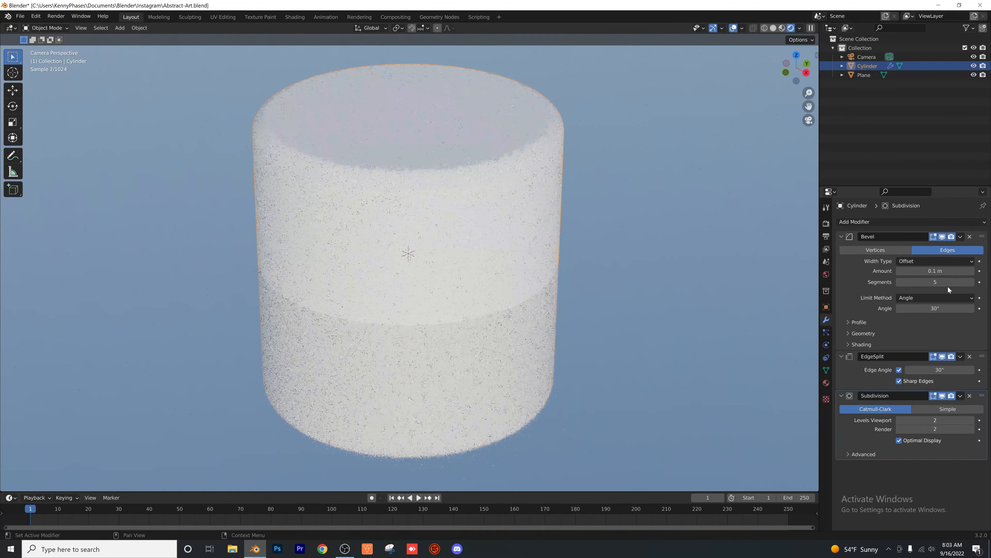
right_click(385, 157)
left_click(390, 152)
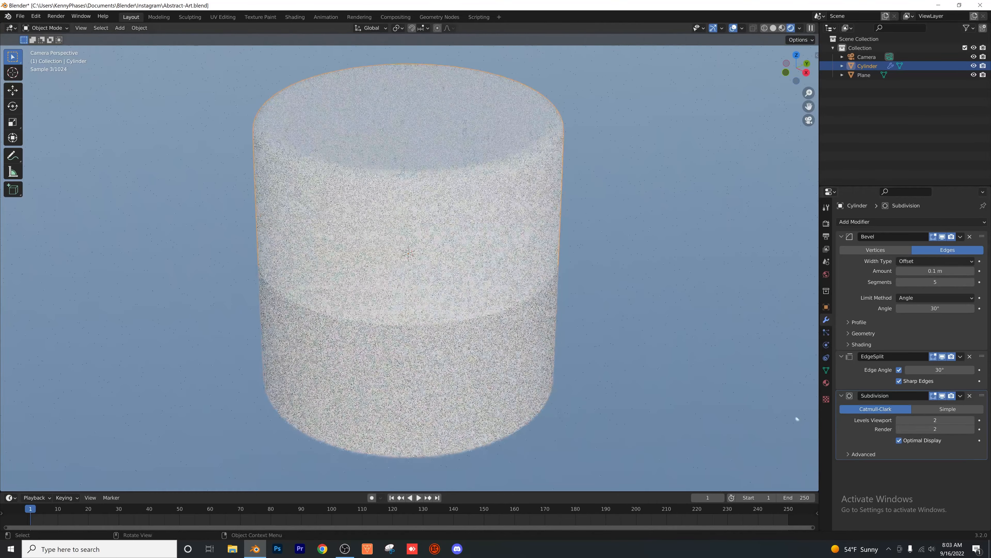
- Raise the cylinder along the global Z axis so it floats just above the reflective plane
scroll(471, 310, "down", 3)
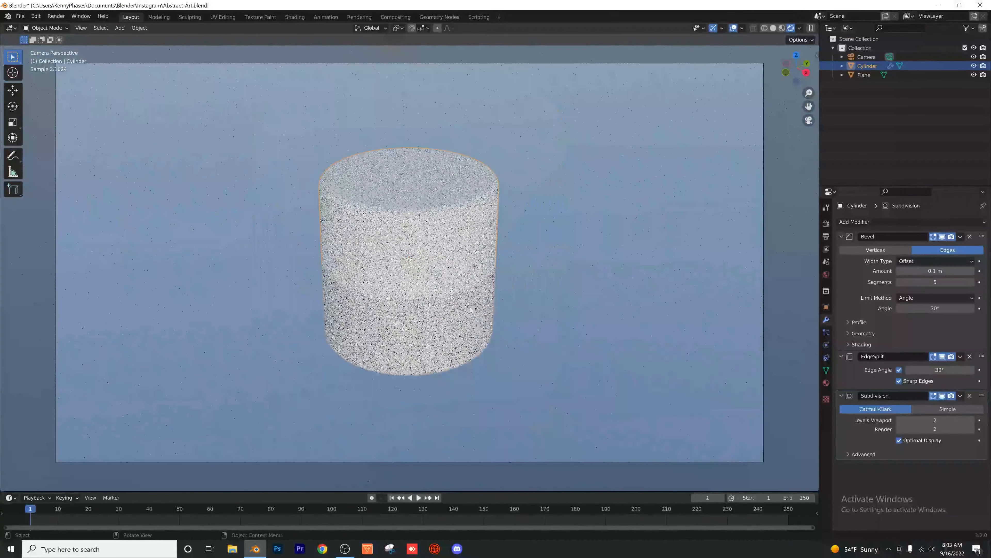
key("g")
key("z")
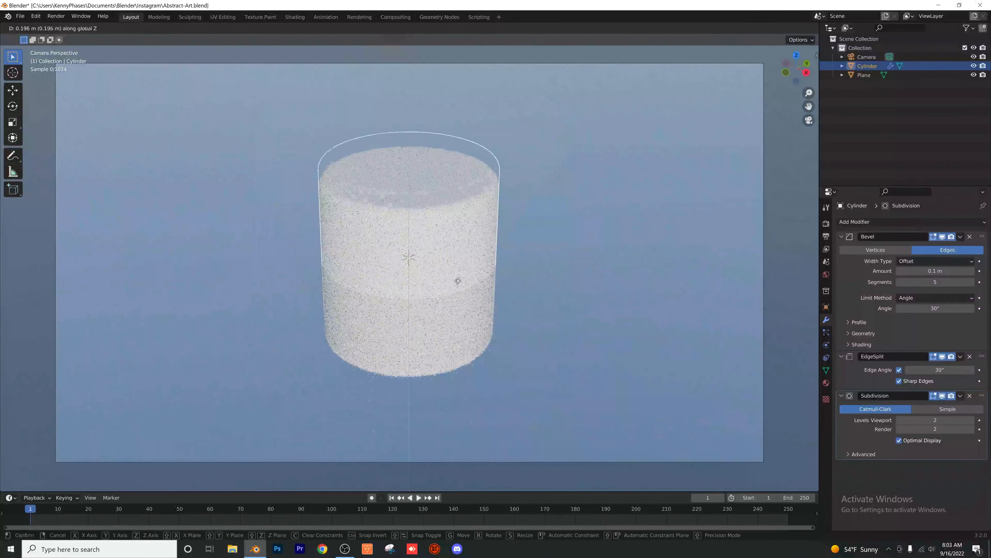
left_click(458, 205)
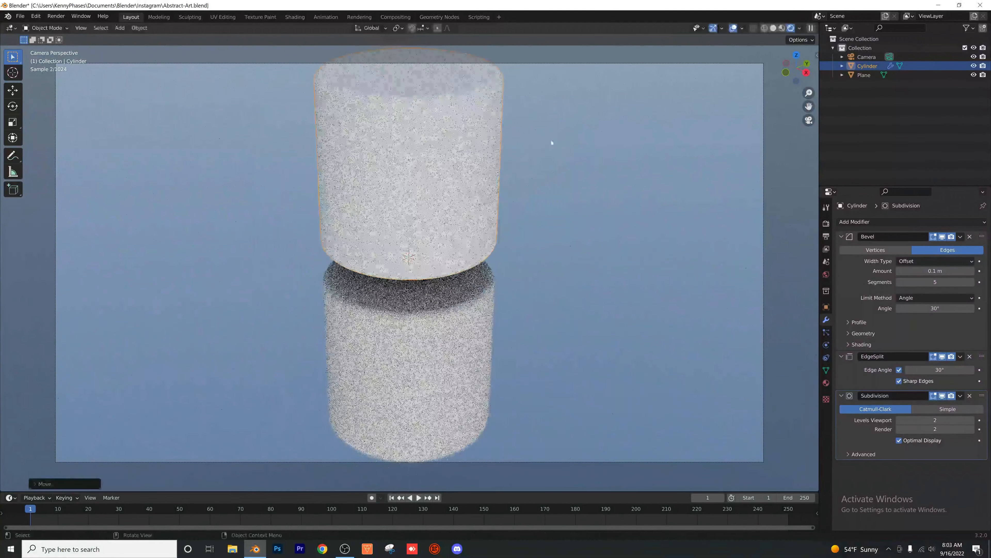
- Switch the camera's lens type to Orthographic
scroll(619, 133, "down", 2)
left_click(871, 57)
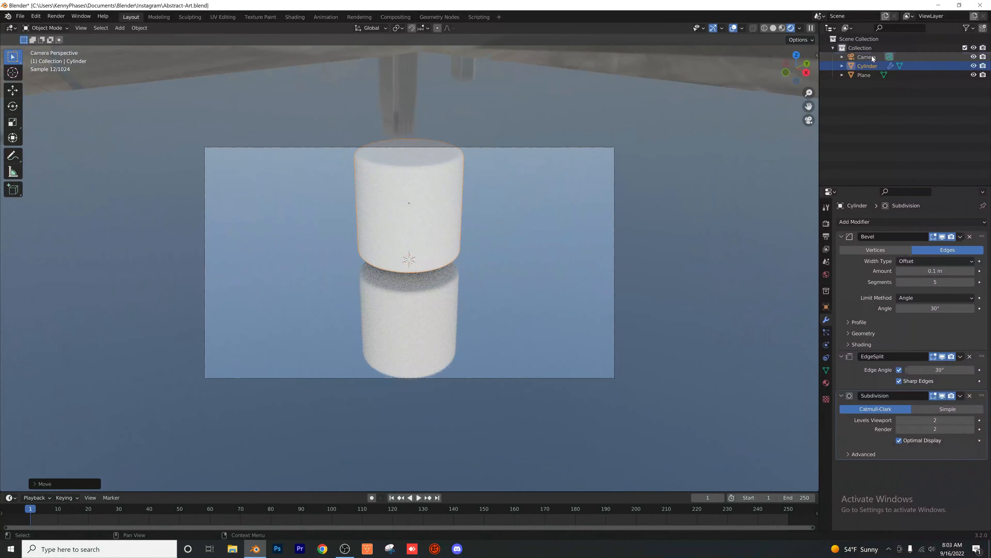
left_click(826, 345)
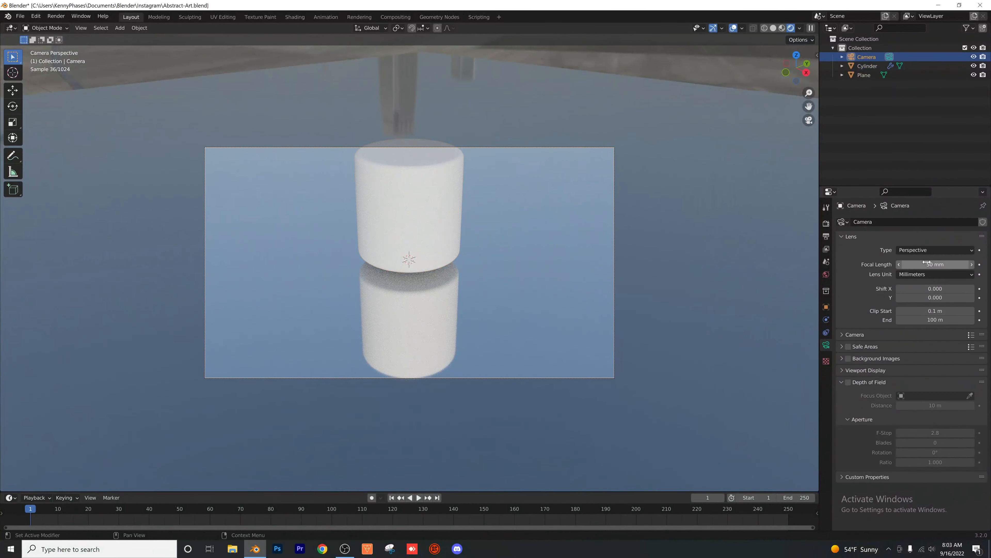
left_click(920, 251)
left_click(926, 262)
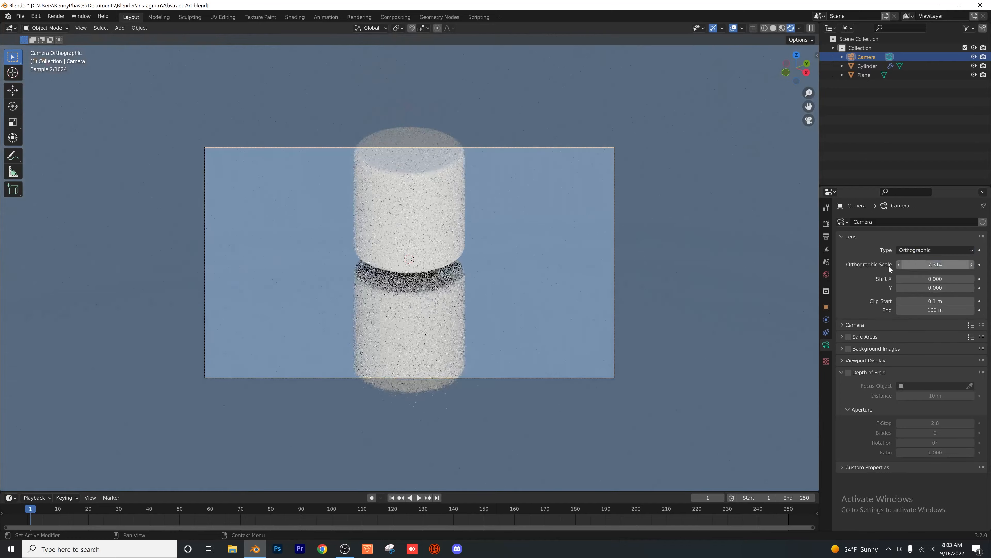
- Set the output resolution's Y value to 1920 px to make the render frame square
left_click(826, 236)
double_click(941, 242)
type("192")
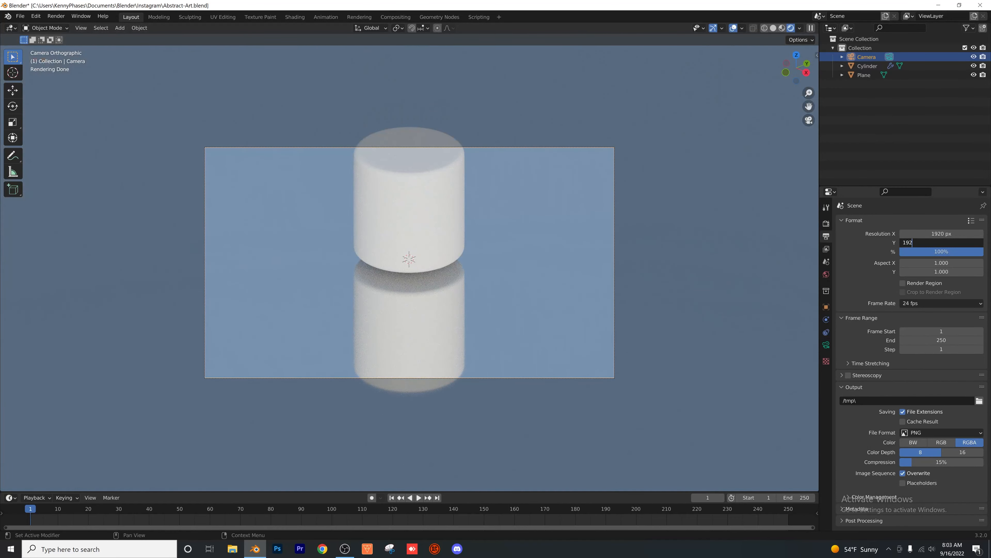
type("0")
key("Return")
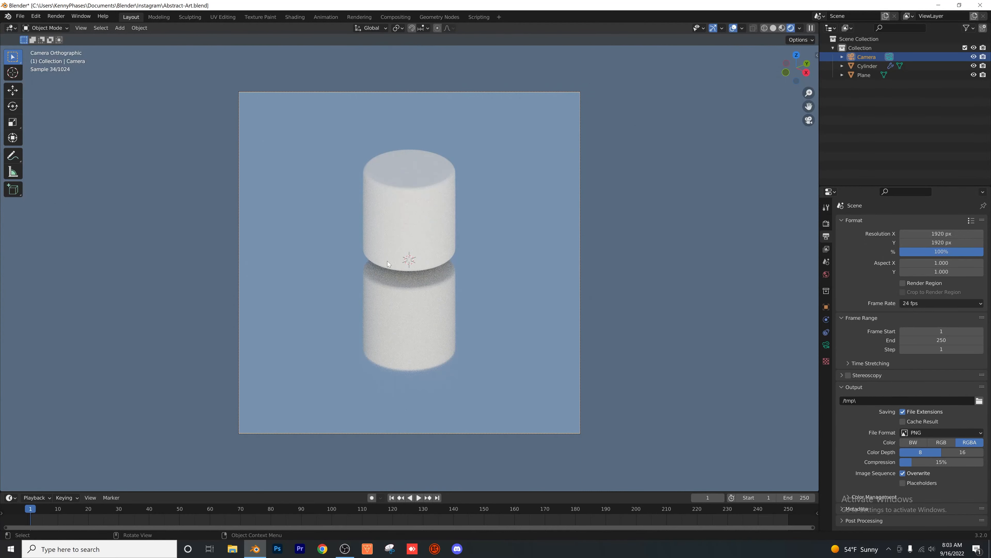
- Create a new material for the cylinder
scroll(437, 245, "up", 1)
left_click(436, 245)
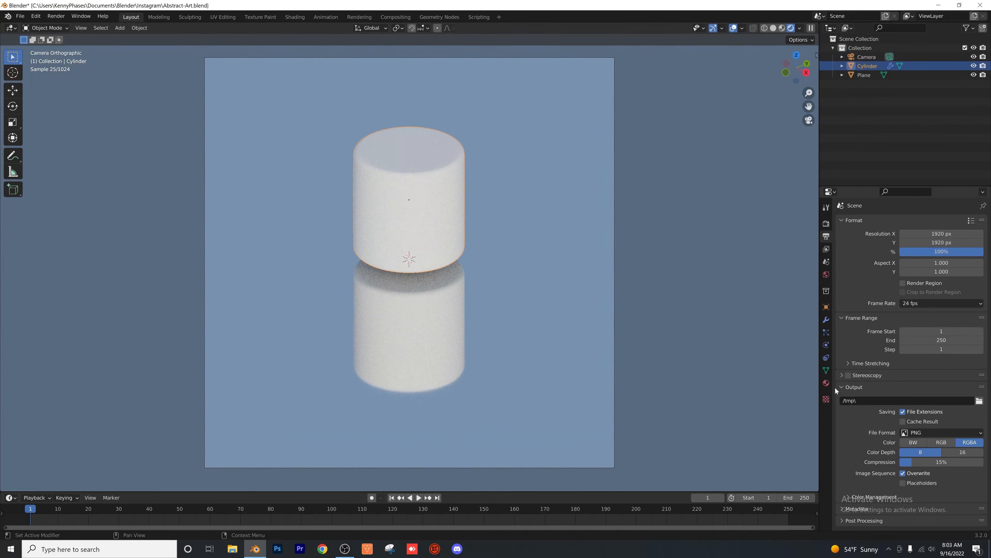
left_click(827, 382)
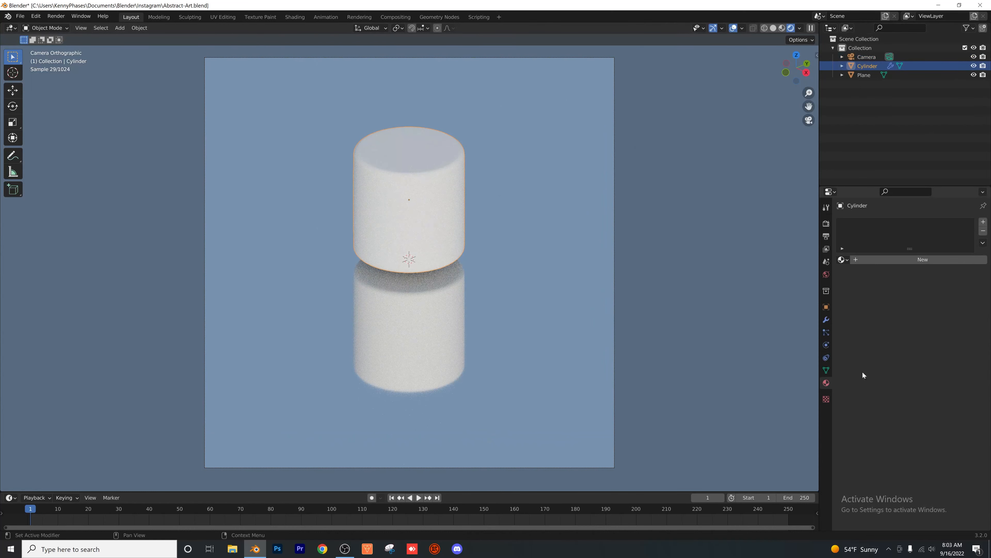
left_click(920, 262)
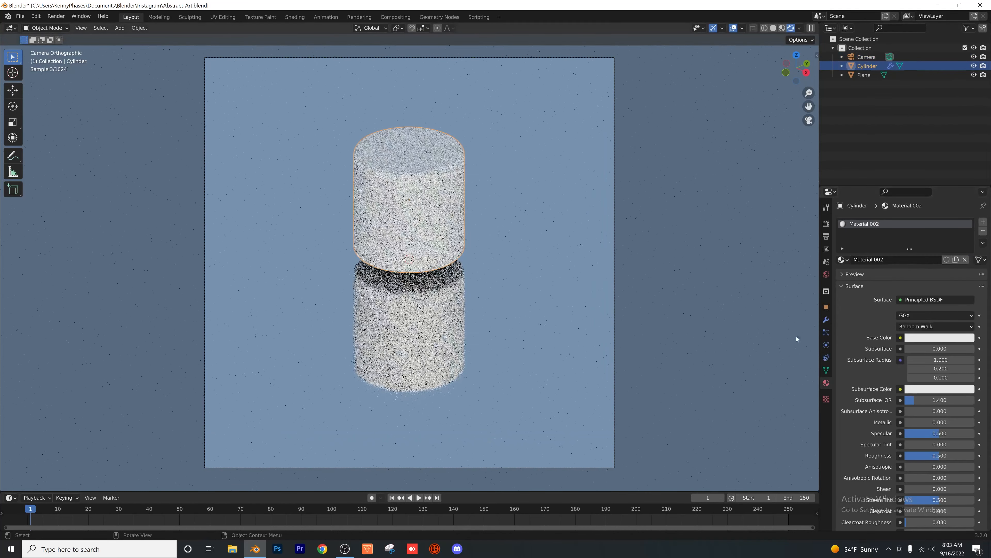
- Tint the cylinder material's base color to a near-white shade with a saturation of about 0.076
left_click(929, 338)
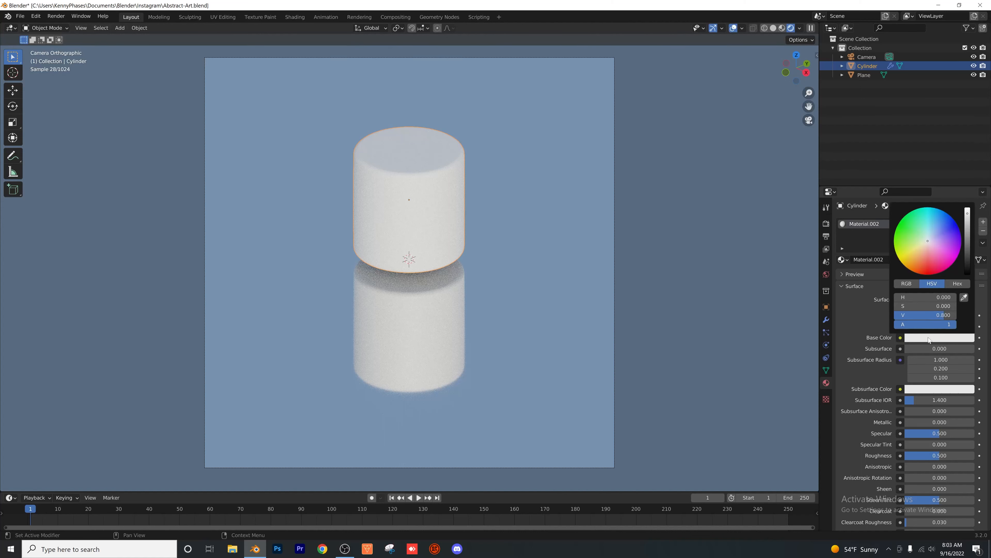
left_click_drag(929, 241, 931, 239)
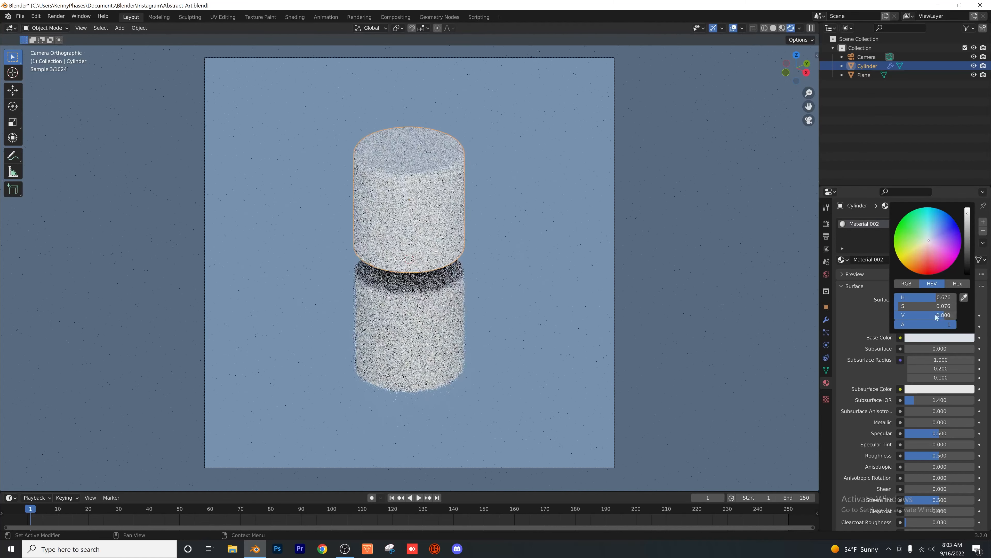
left_click(936, 337)
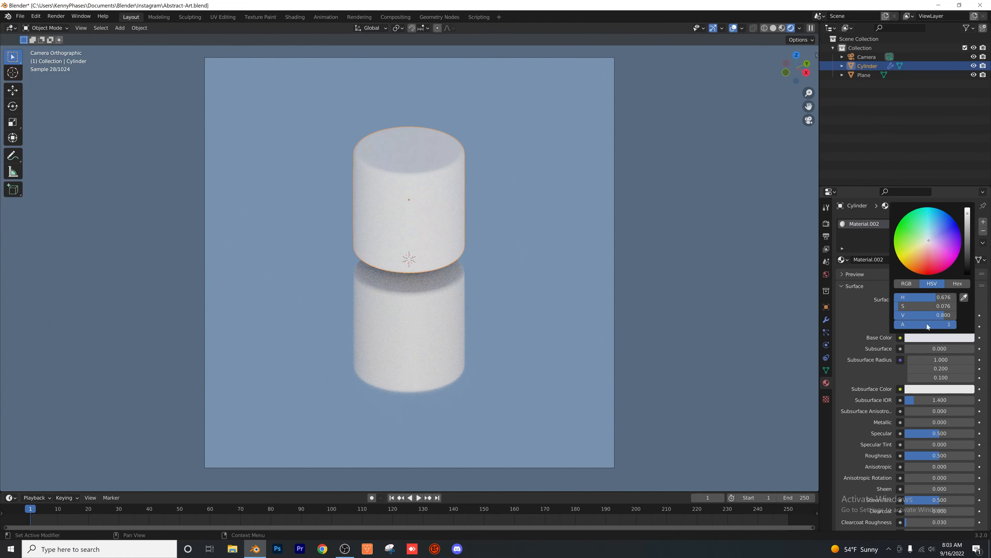
left_click_drag(936, 297, 921, 297)
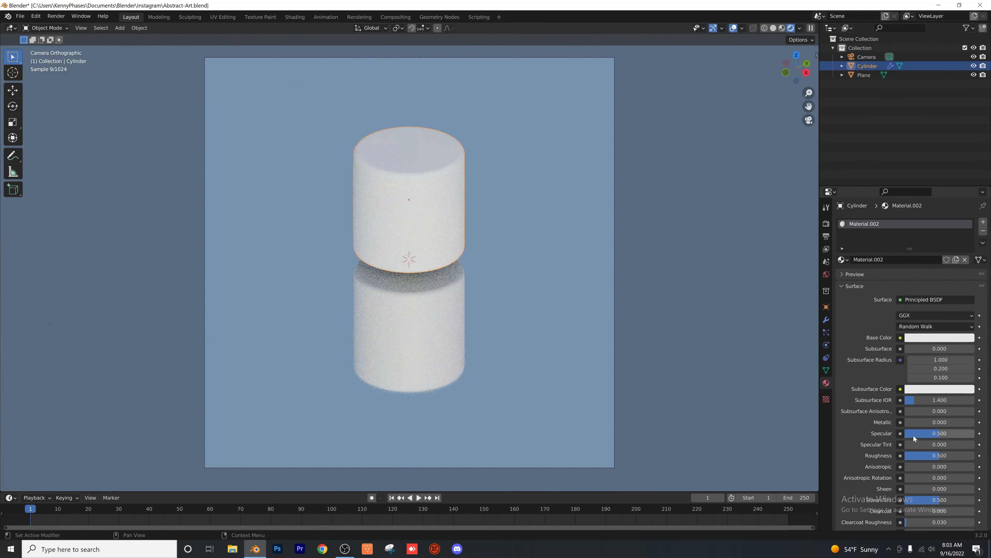
- Set the cylinder material's Metallic to 1.000, Roughness to about 0.287 and Anisotropic to 1.000 for a brushed-metal look
left_click_drag(916, 425, 976, 423)
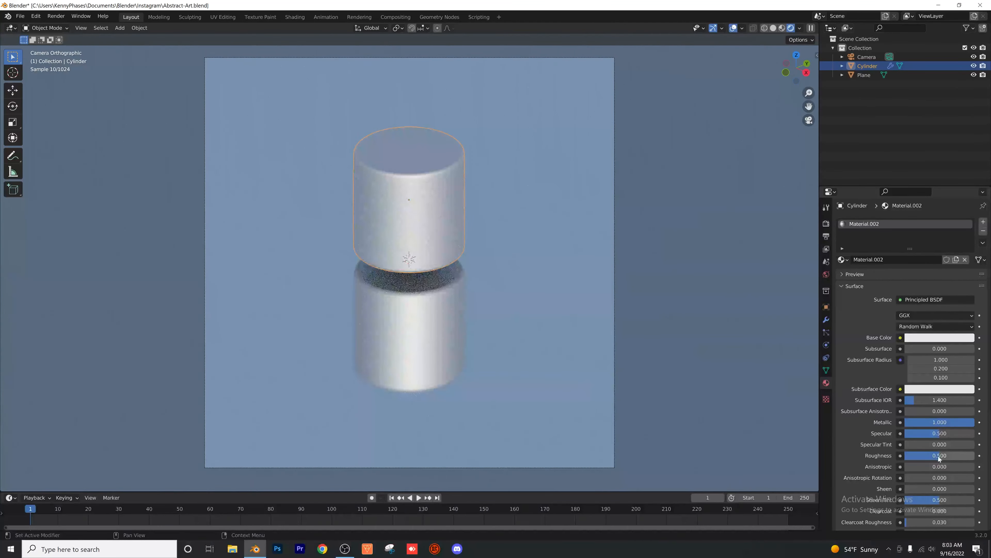
left_click_drag(940, 456, 974, 466)
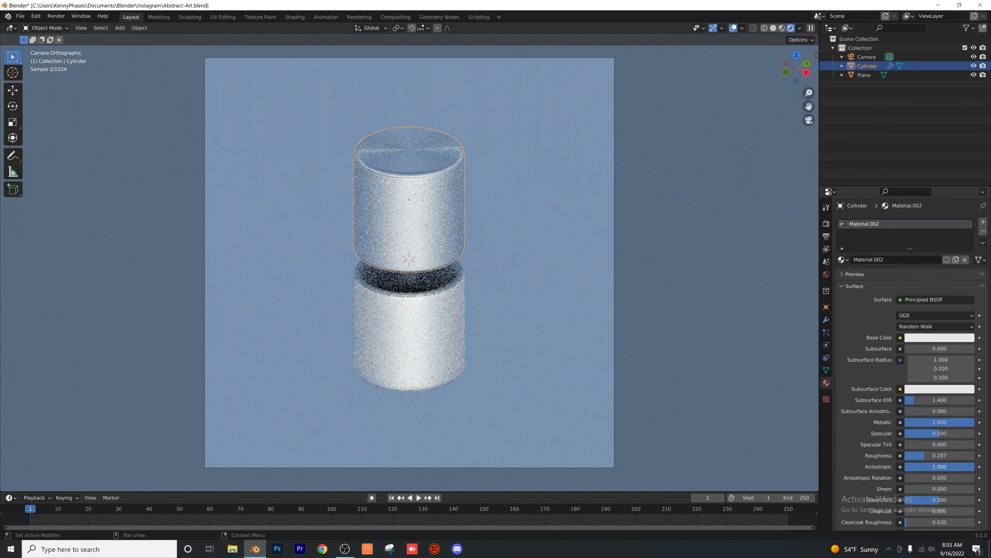
scroll(474, 131, "up", 4)
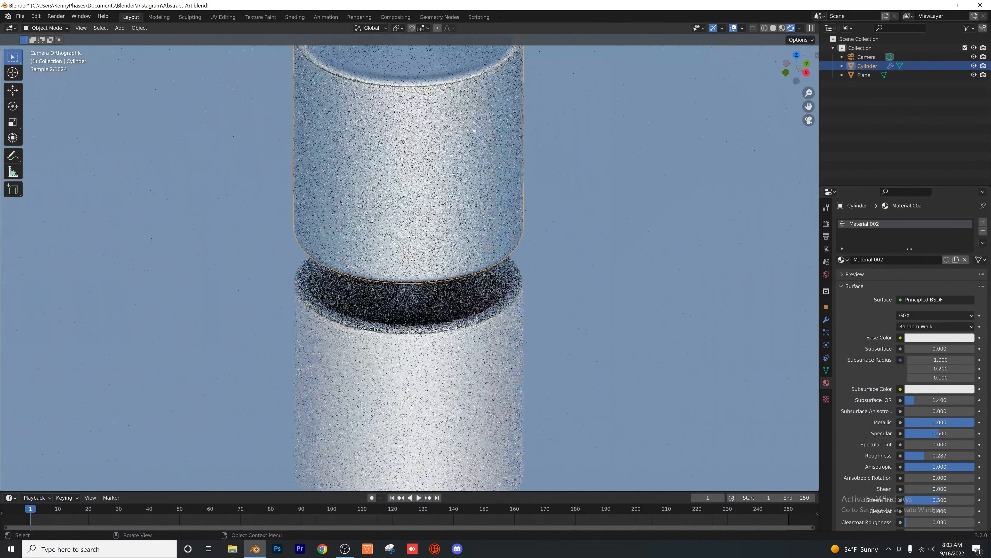
middle_click_drag(475, 131, 483, 331, "shift")
scroll(467, 235, "up", 3)
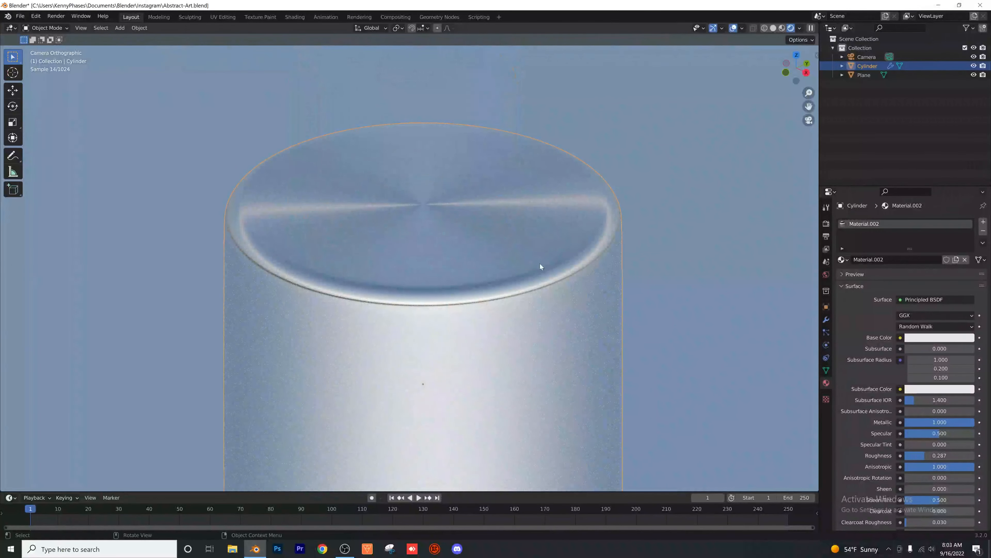
scroll(425, 275, "down", 5)
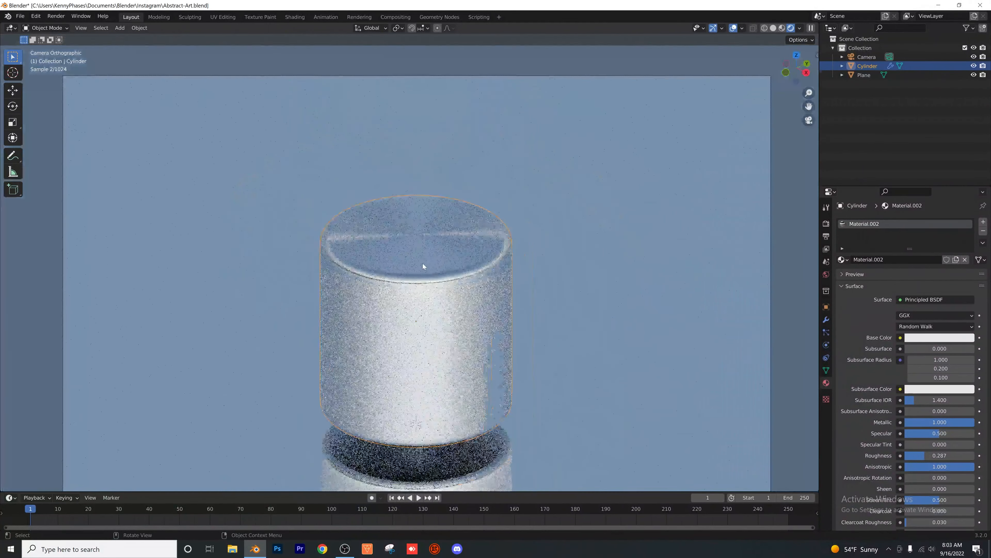
middle_click_drag(447, 270, 447, 214, "shift")
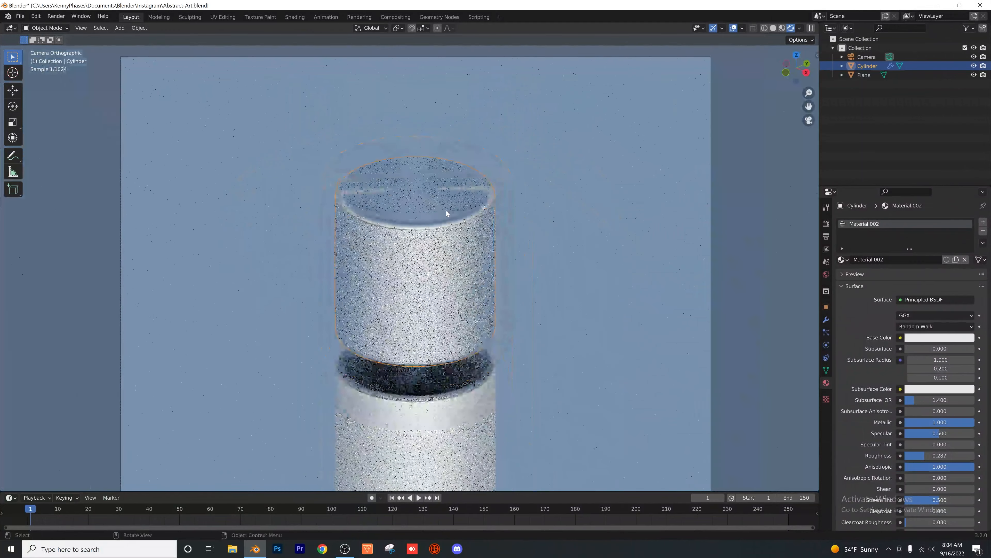
- Raise the plane material's Roughness to about 0.243 for a more diffuse reflection of the cylinder
scroll(447, 213, "down", 2)
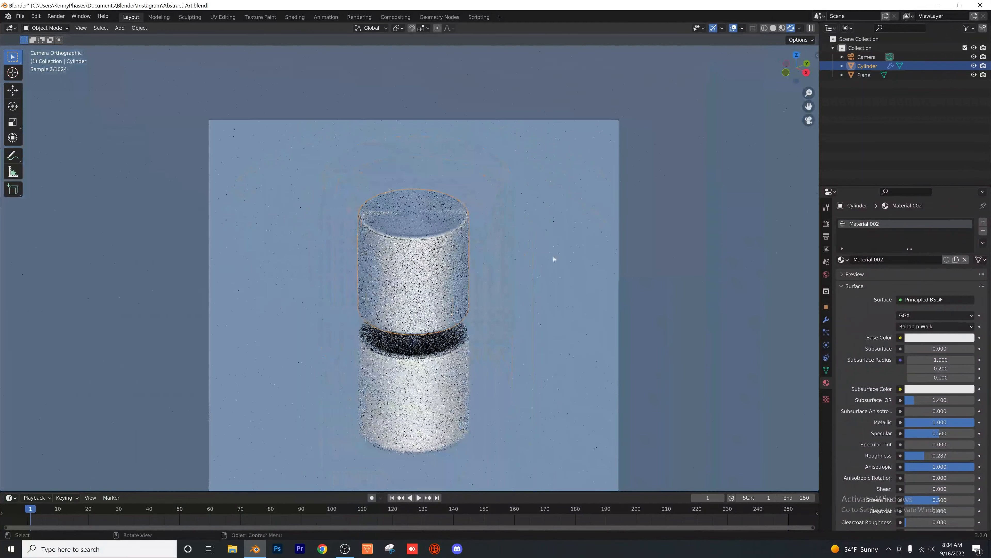
left_click(558, 243)
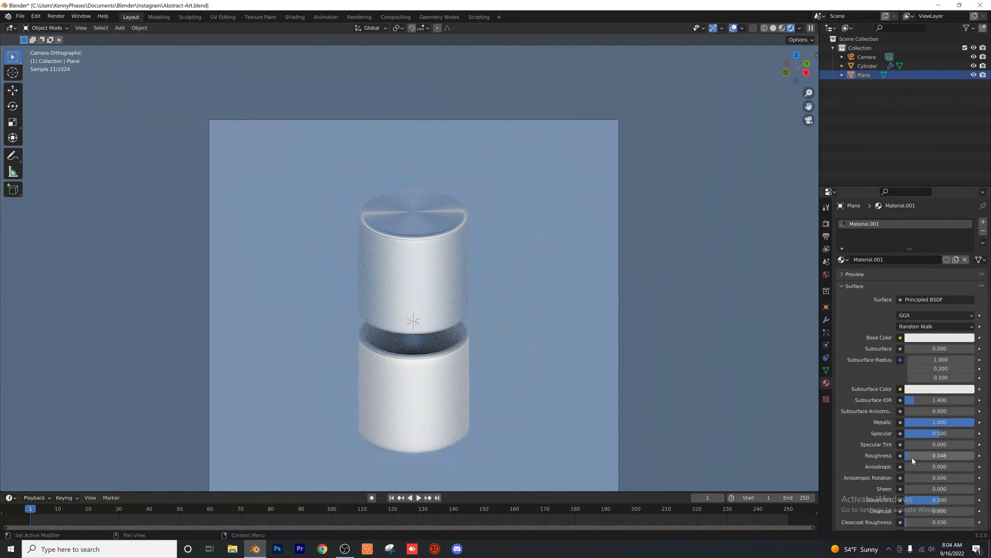
left_click_drag(912, 457, 927, 457)
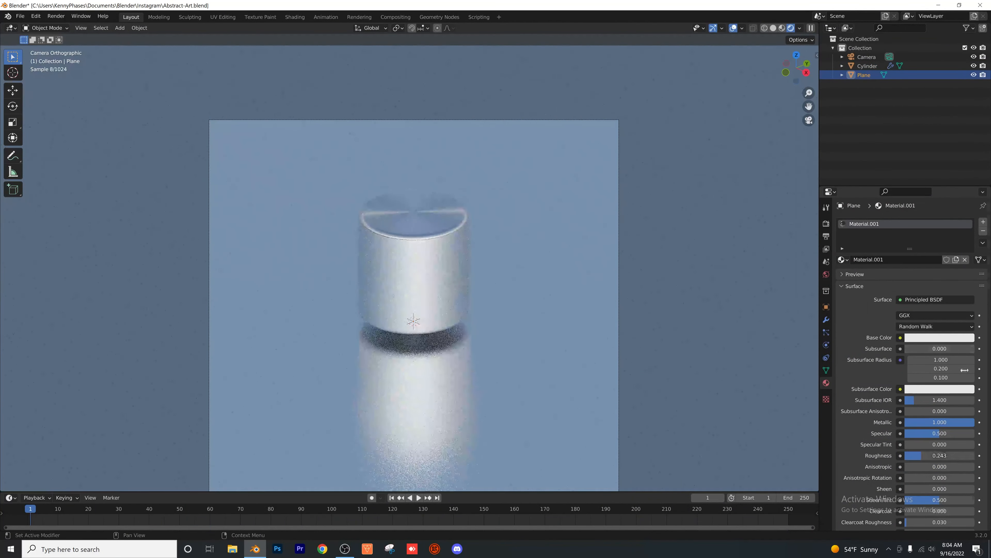
- Darken the plane material's base color to black and save the file
left_click(947, 340)
left_click(957, 338)
left_click_drag(969, 237, 967, 273)
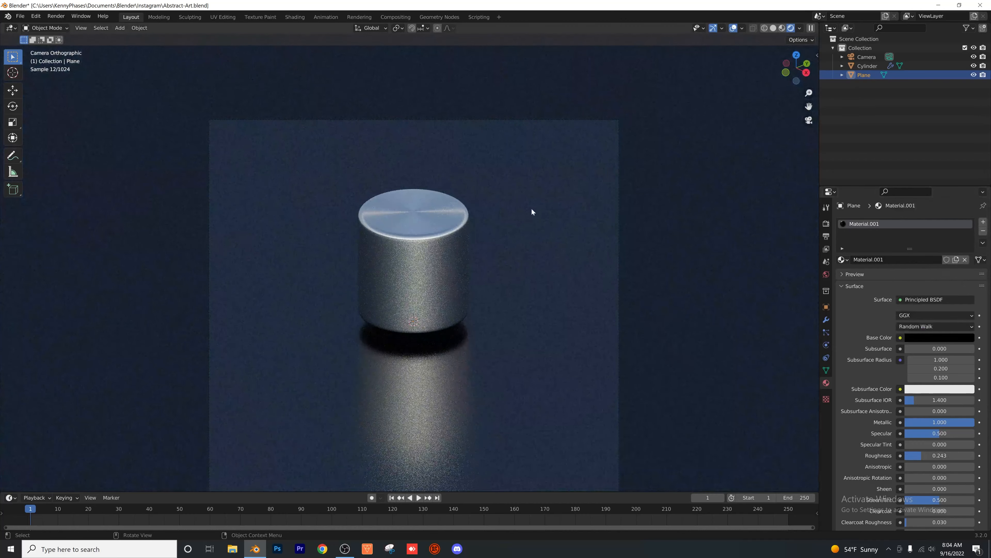
key("ctrl+s")
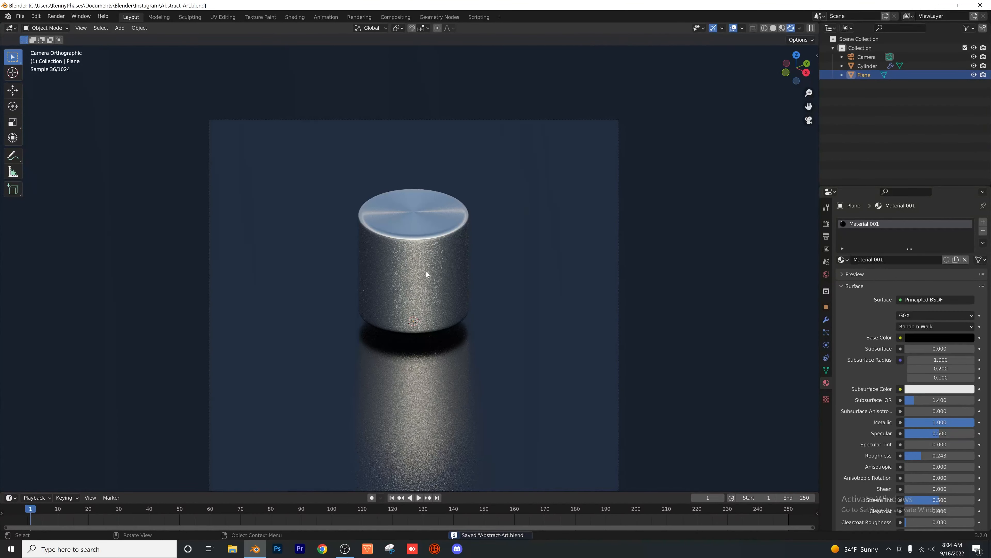
- Shade the cylinder smooth and enable Auto Smooth at 30° for its normals
scroll(429, 263, "down", 1)
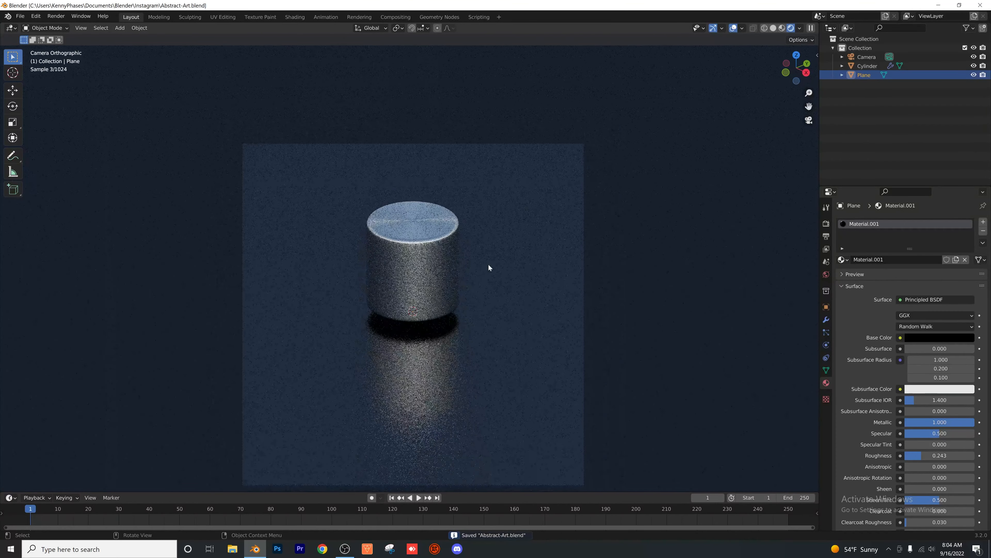
middle_click_drag(522, 247, 521, 218, "shift")
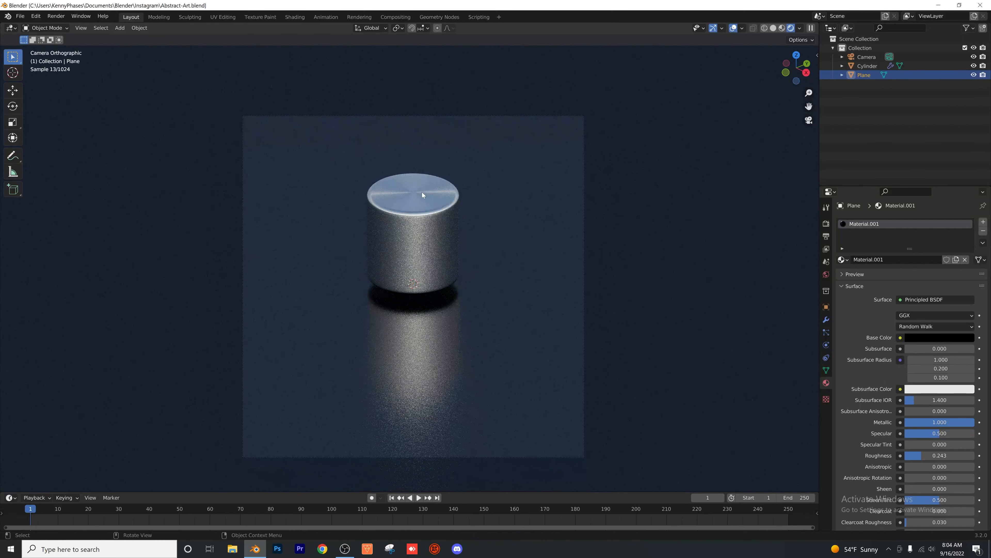
left_click(422, 209)
right_click(429, 219)
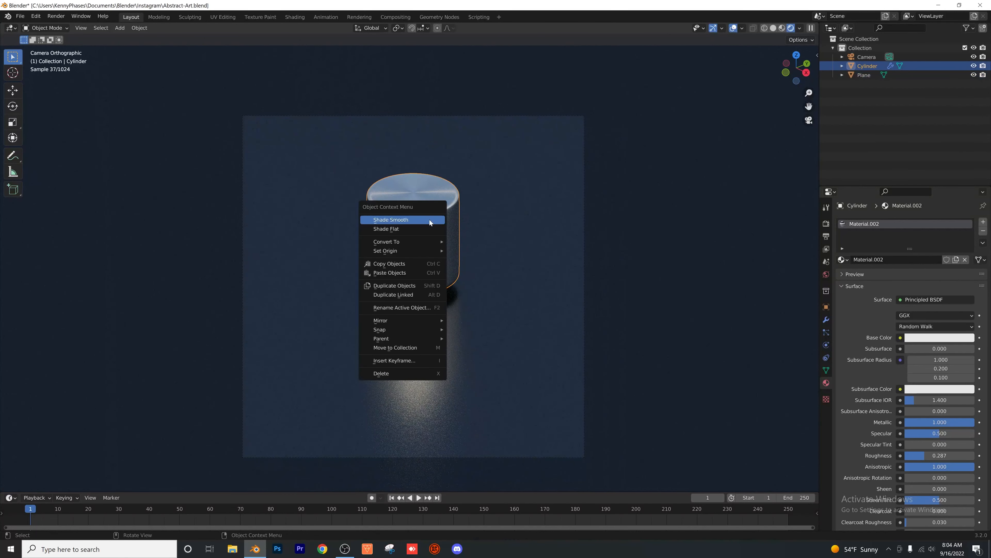
left_click(428, 220)
left_click(826, 370)
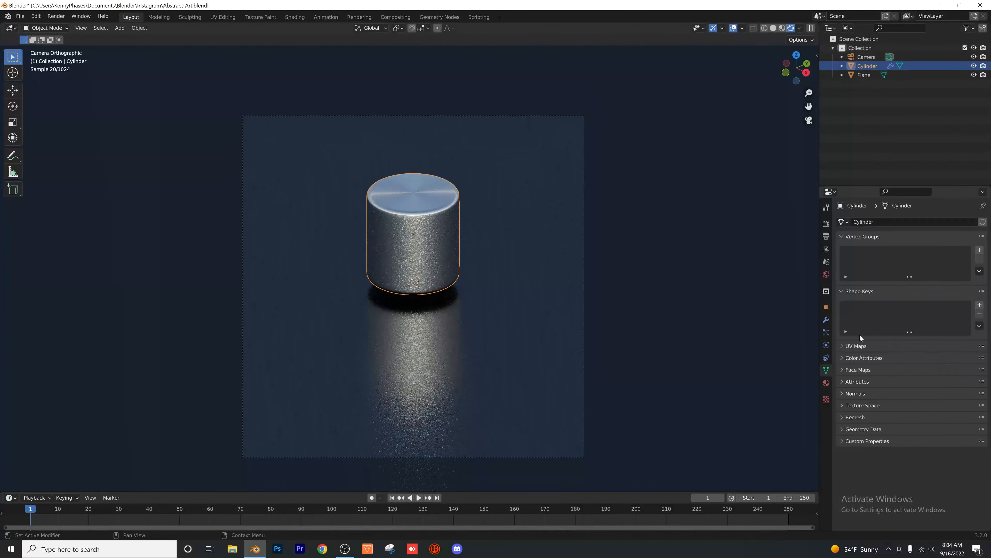
left_click(858, 392)
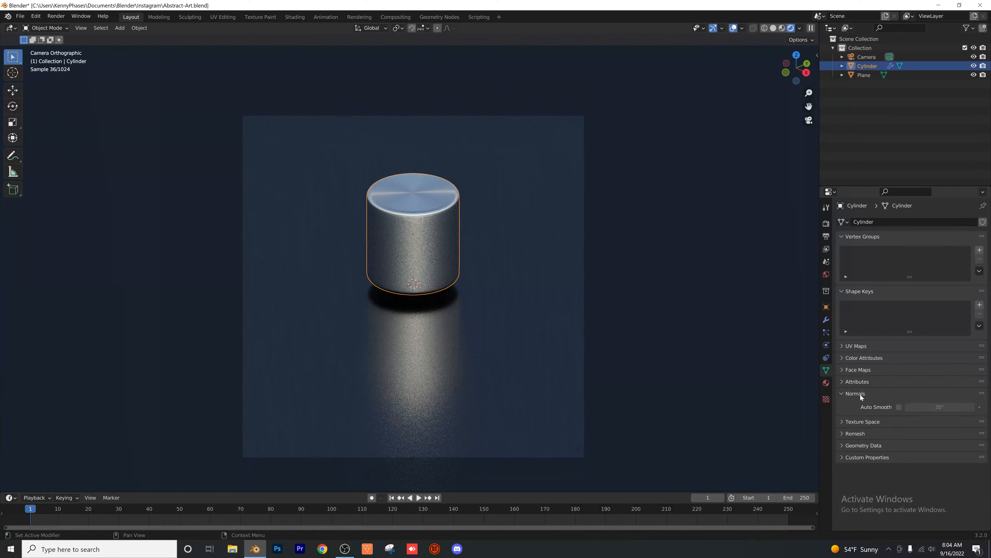
left_click(900, 408)
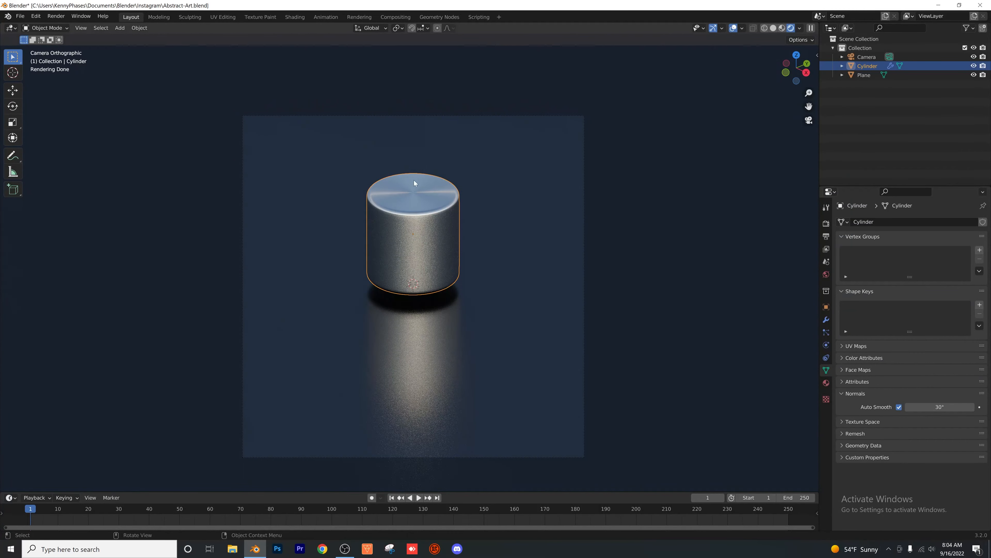
- Examine the brushed-metal shading on the cylinder's top and sides up close and in the full frame
scroll(492, 122, "up", 6)
scroll(467, 223, "down", 3)
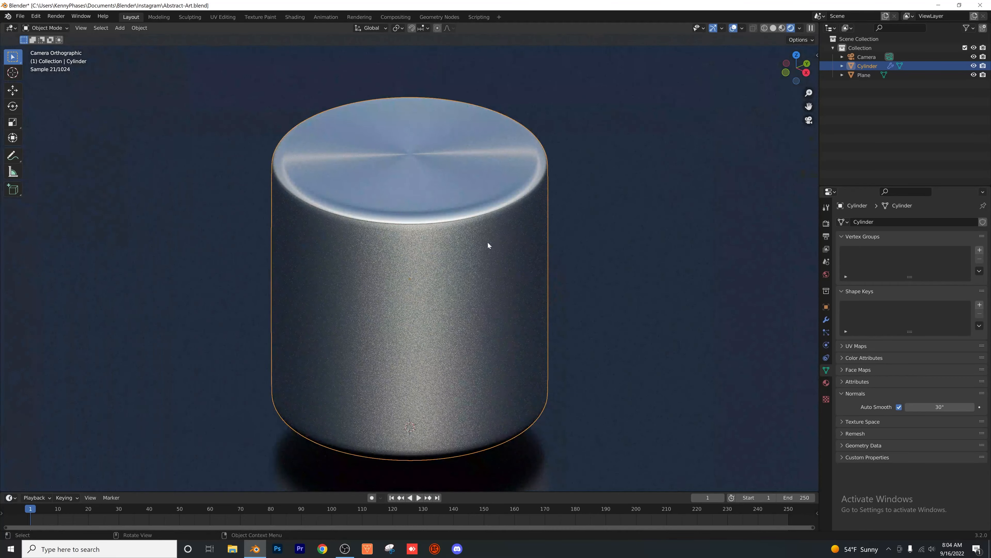
scroll(479, 240, "down", 1)
scroll(406, 242, "down", 2)
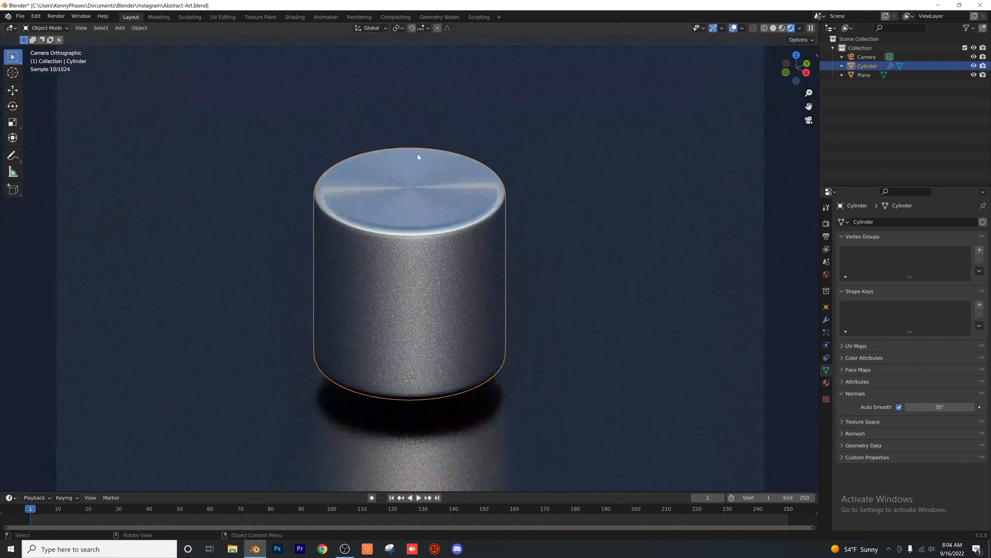
scroll(385, 218, "down", 4)
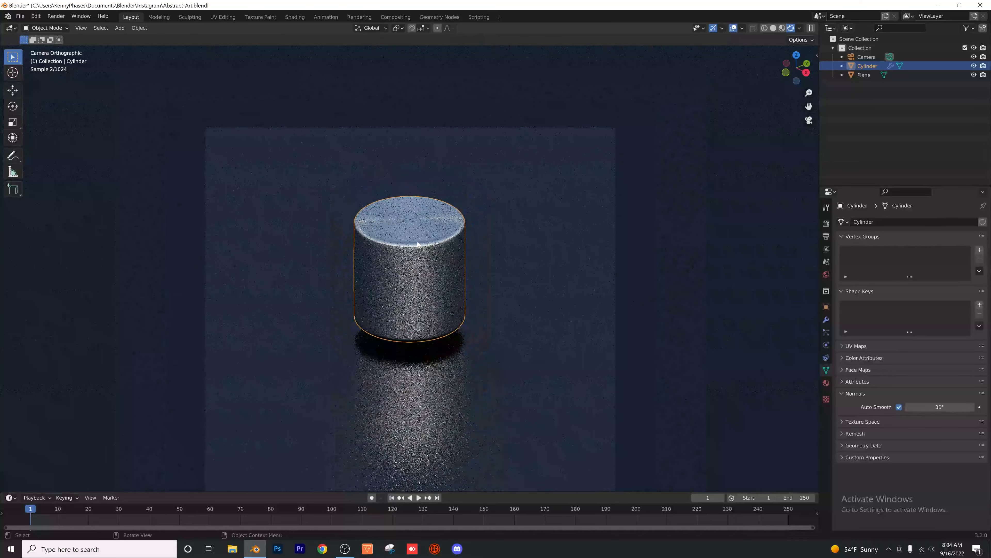
scroll(464, 206, "down", 3)
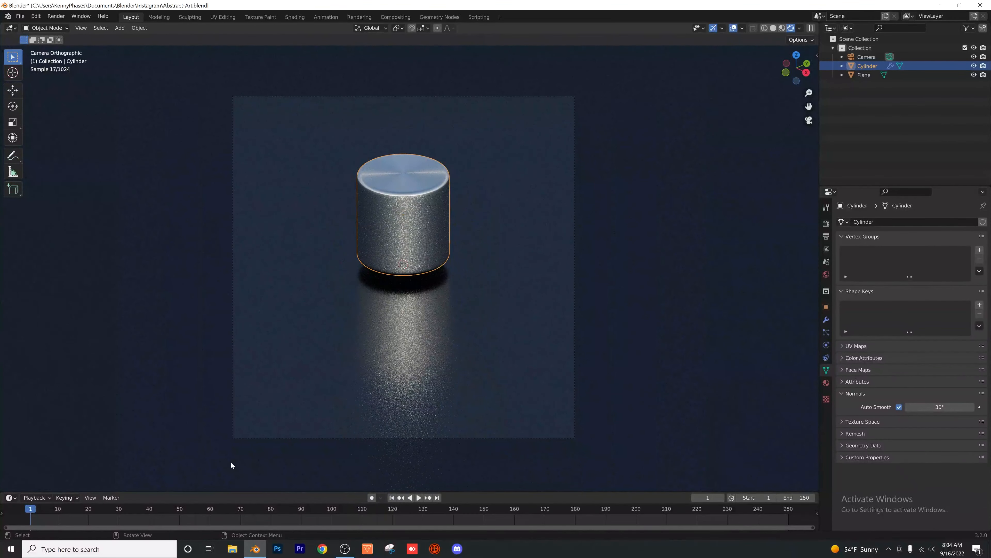
- Switch to the Chrome browser, look up "abstract art definition" on Google, read it and close the browser
left_click(322, 549)
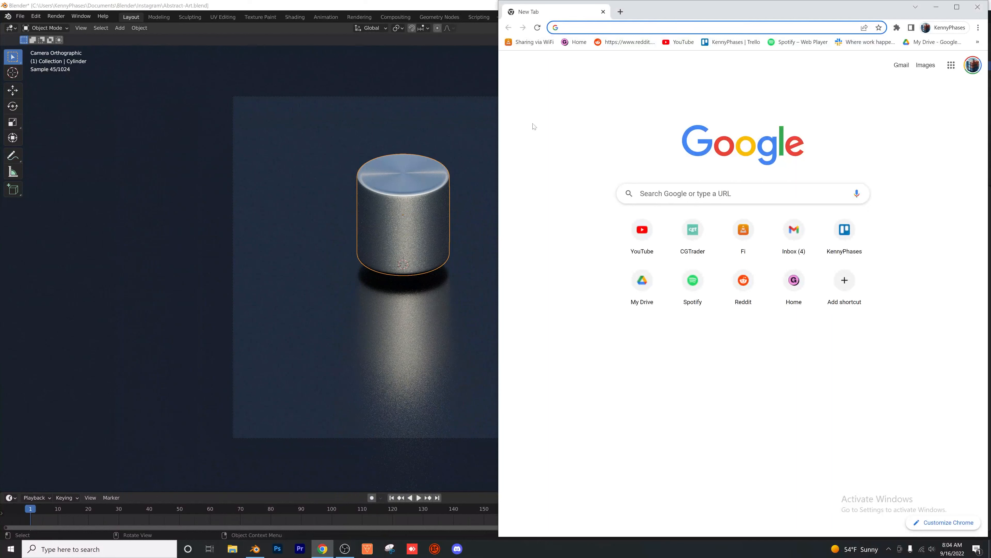
type("abstract art de")
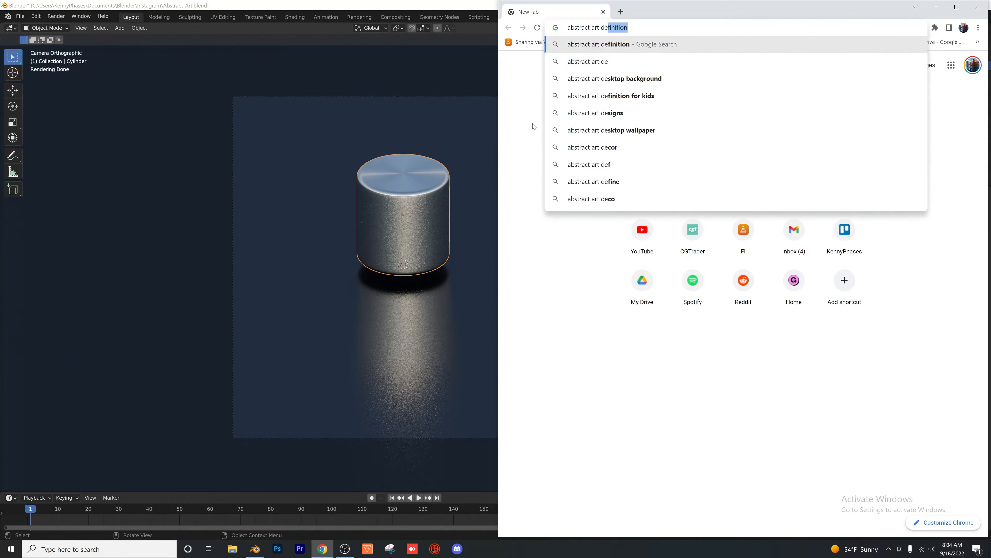
key("Return")
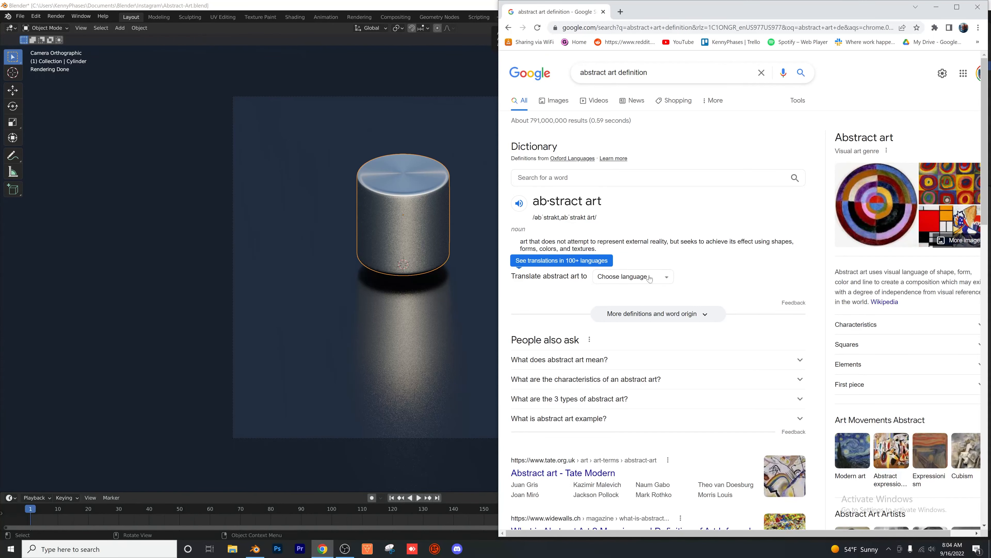
left_click(977, 7)
- Duplicate the cylinder and place the copy beside the original, up and to its left in the camera view
scroll(425, 221, "up", 1)
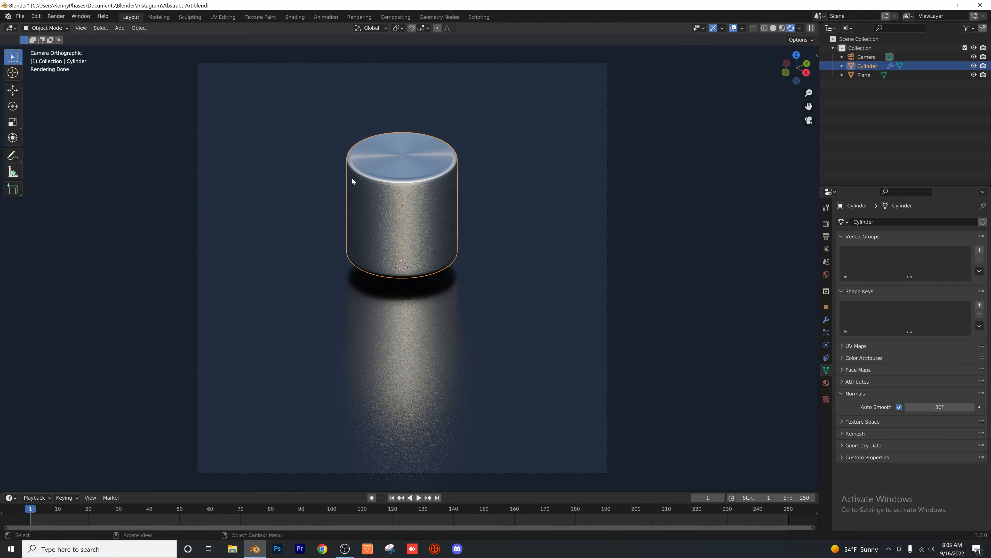
key("shift+d")
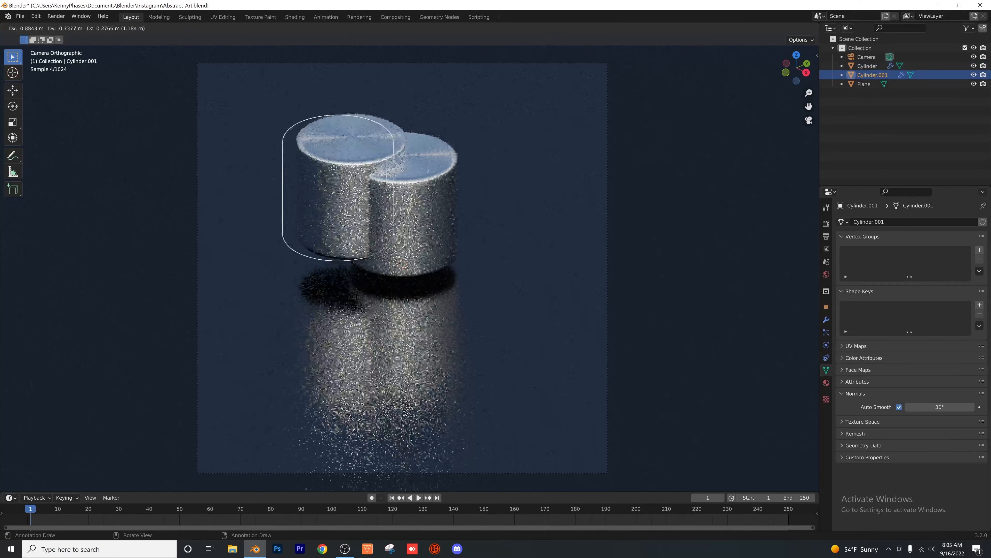
left_click(273, 146)
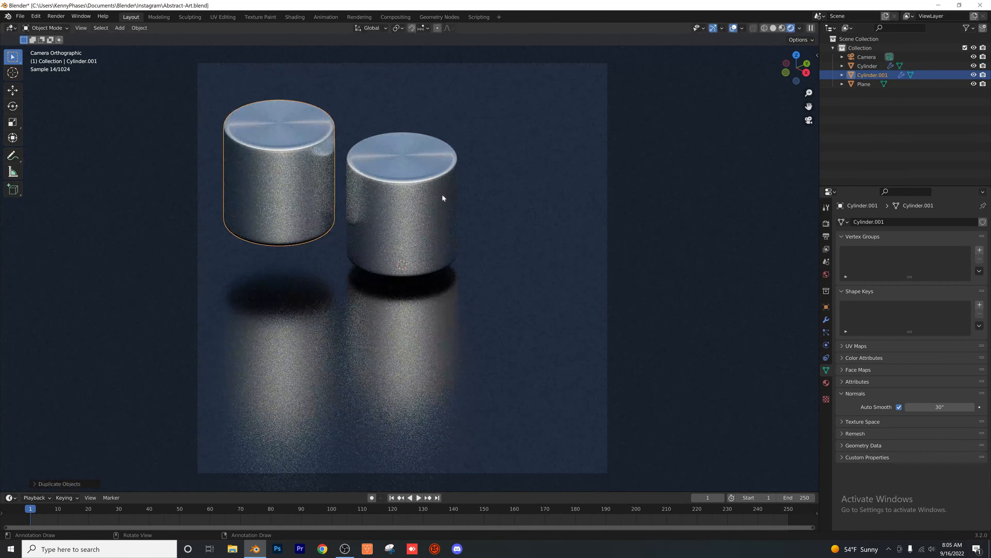
- Make the duplicated cylinder's material independent and tint its base color light blue
left_click(827, 383)
left_click(956, 260)
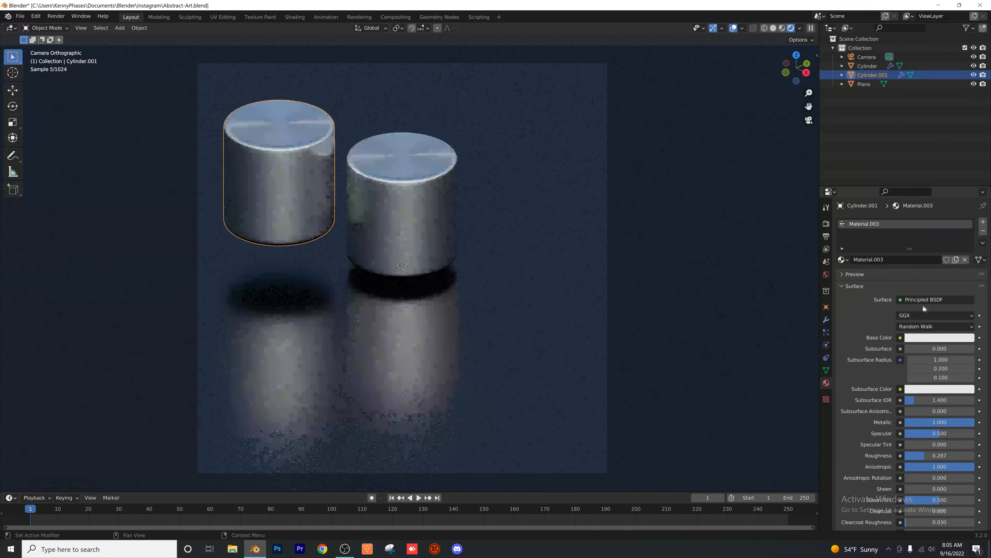
left_click(958, 338)
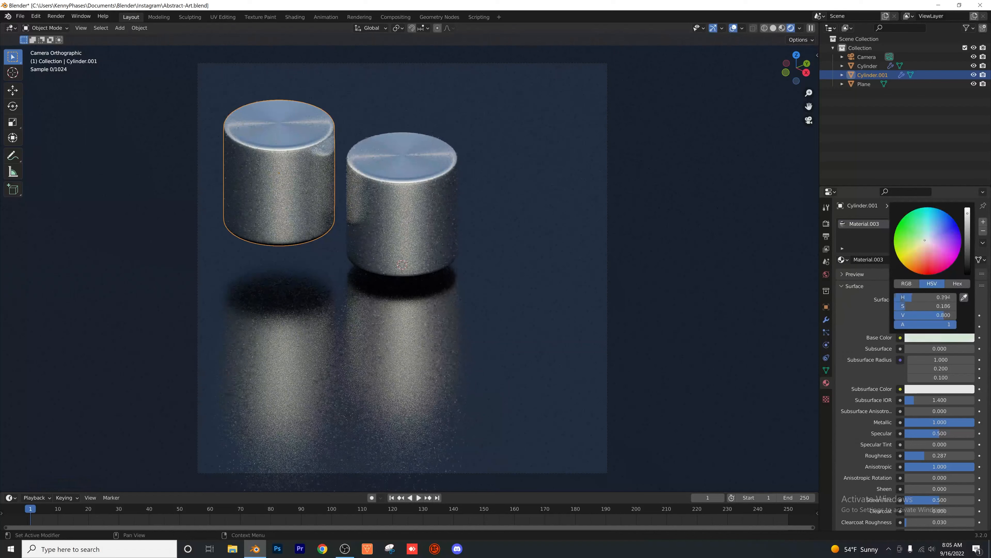
left_click_drag(925, 240, 936, 223)
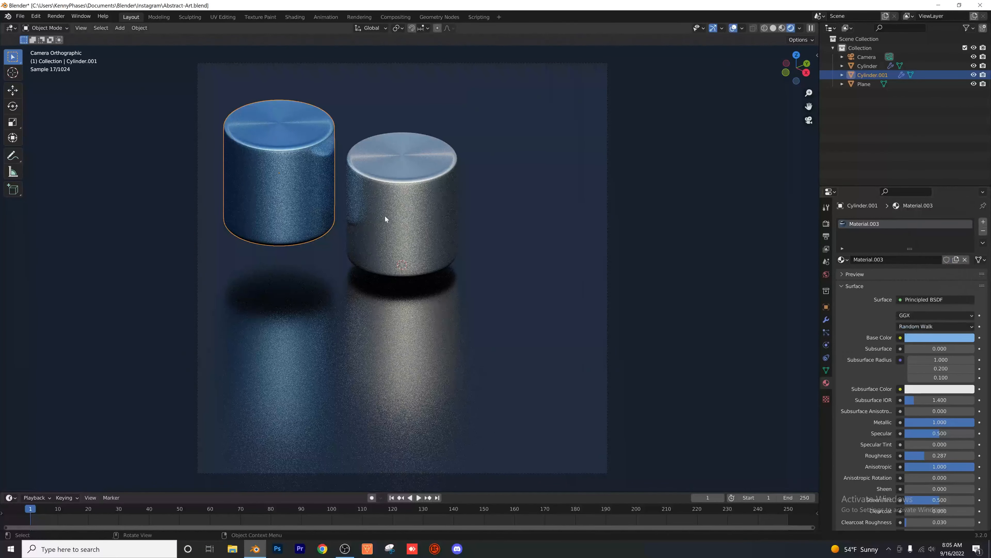
- Collapse the original silver cylinder's existing modifiers and add a Displace modifier to it
left_click(397, 208)
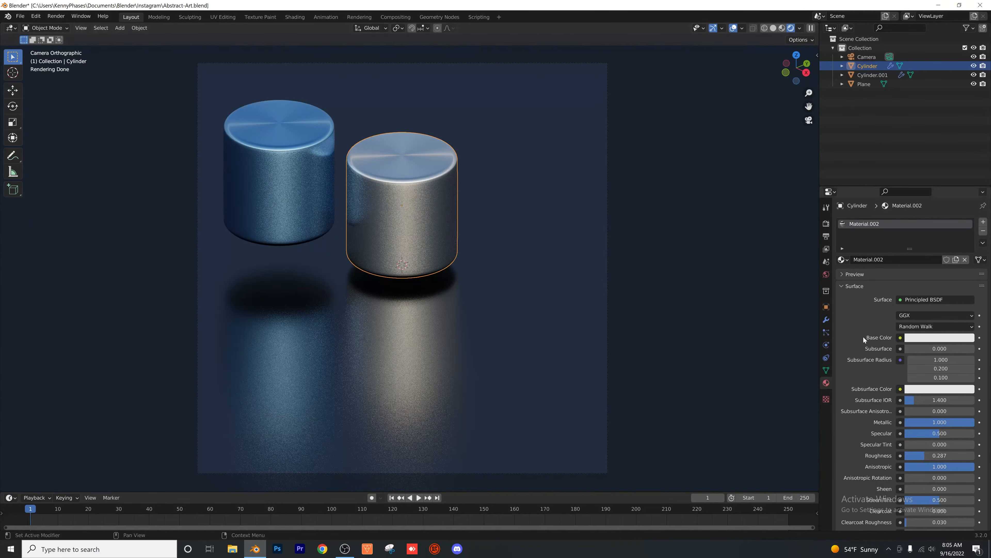
left_click(826, 320)
left_click(842, 237)
left_click(842, 249)
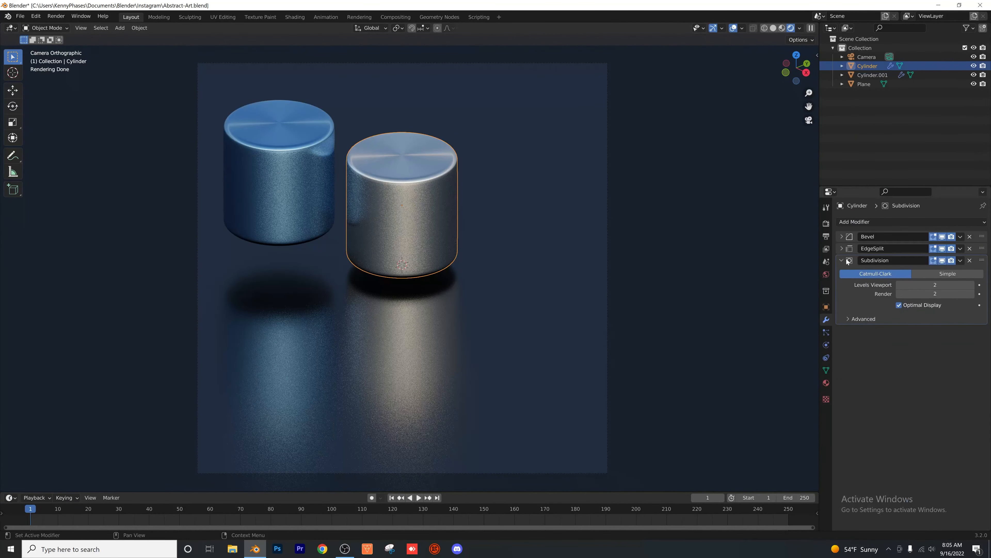
left_click(842, 260)
left_click(876, 221)
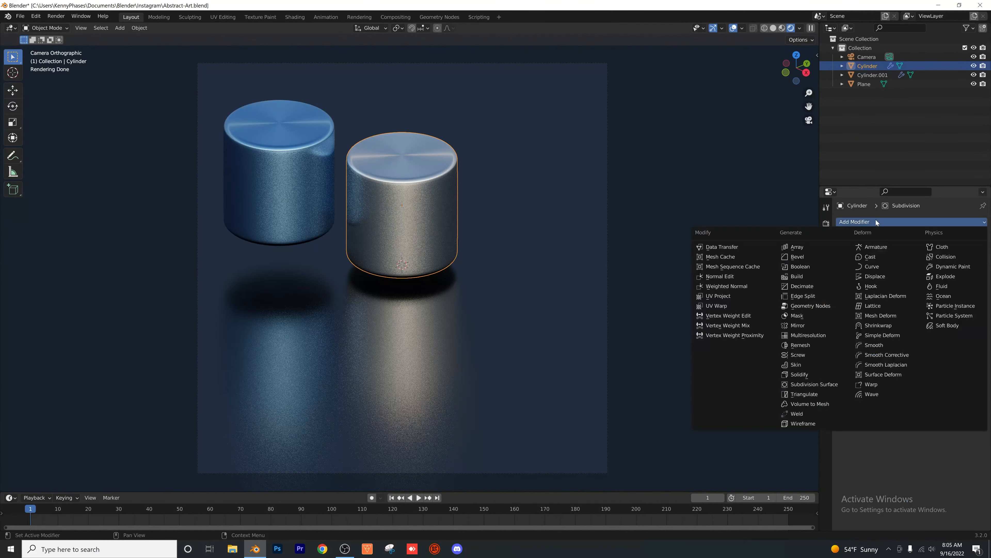
left_click(890, 276)
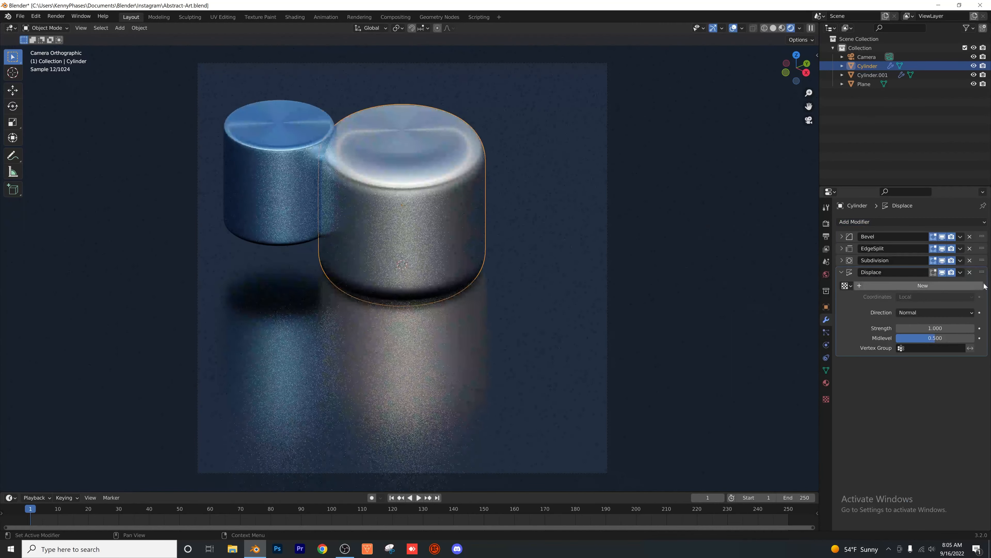
- Create a new texture for the Displace modifier and place the modifier between EdgeSplit and Subdivision
left_click_drag(980, 275, 922, 250)
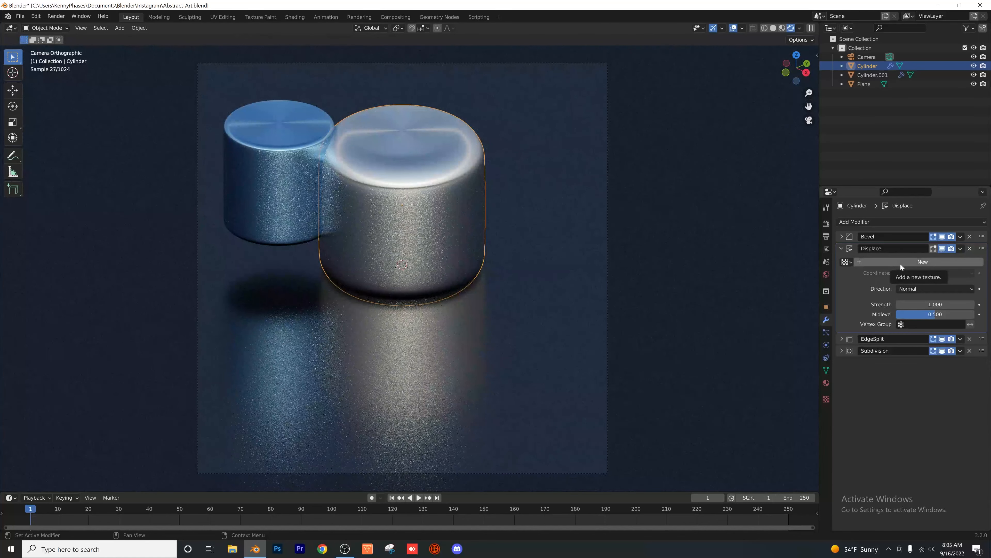
left_click(901, 264)
mouse_move(982, 249)
left_mouse_down()
mouse_move(979, 336)
mouse_move(981, 261)
left_mouse_up()
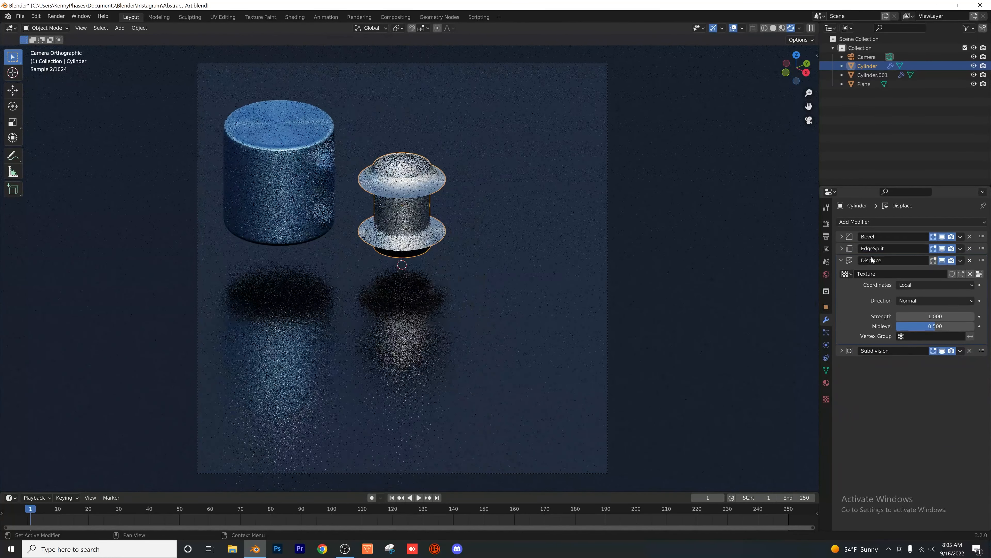
- Try Clouds as the Displace texture's type on the silver cylinder, and switch the type to Marble
left_click(825, 400)
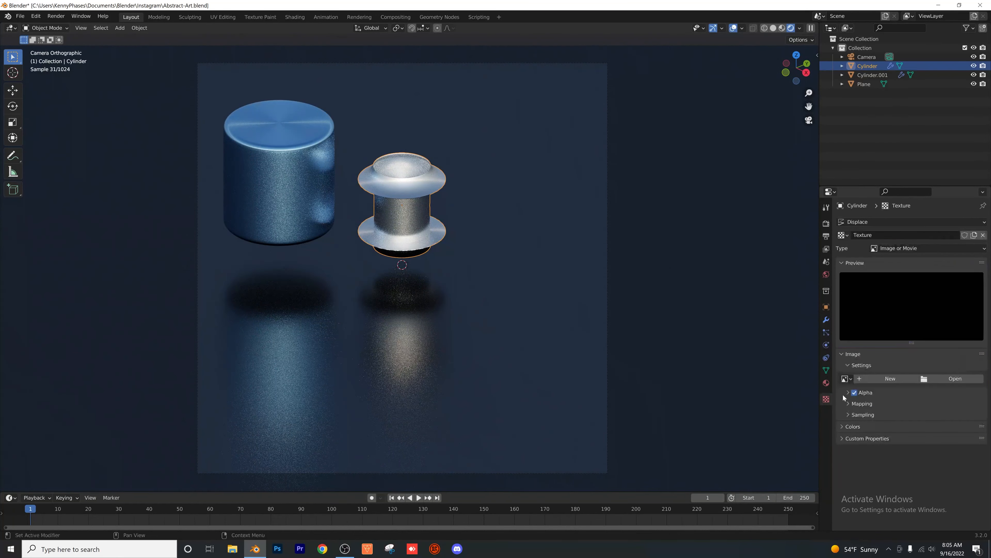
left_click(901, 247)
left_click(906, 278)
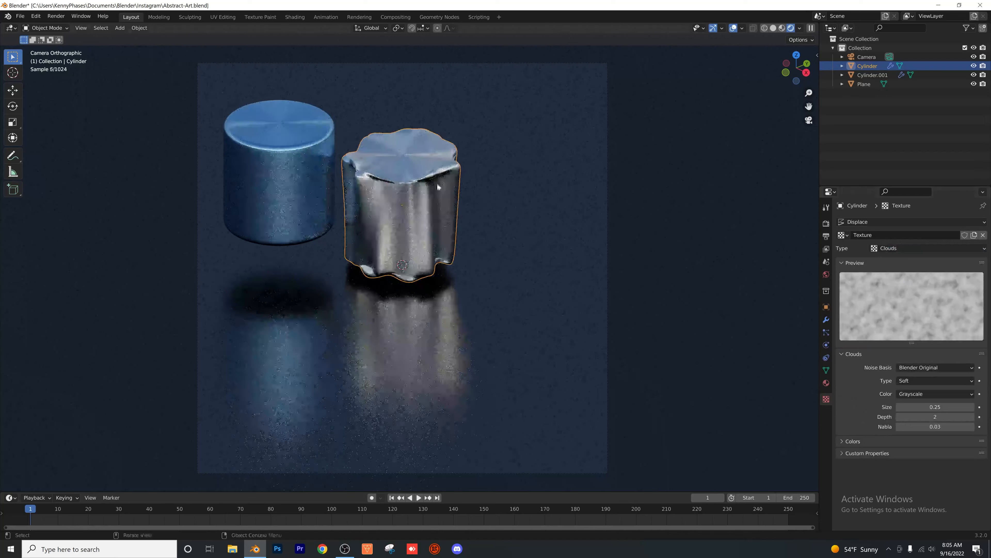
scroll(438, 184, "up", 2)
middle_click_drag(449, 125, 475, 188, "shift")
scroll(514, 254, "up", 2)
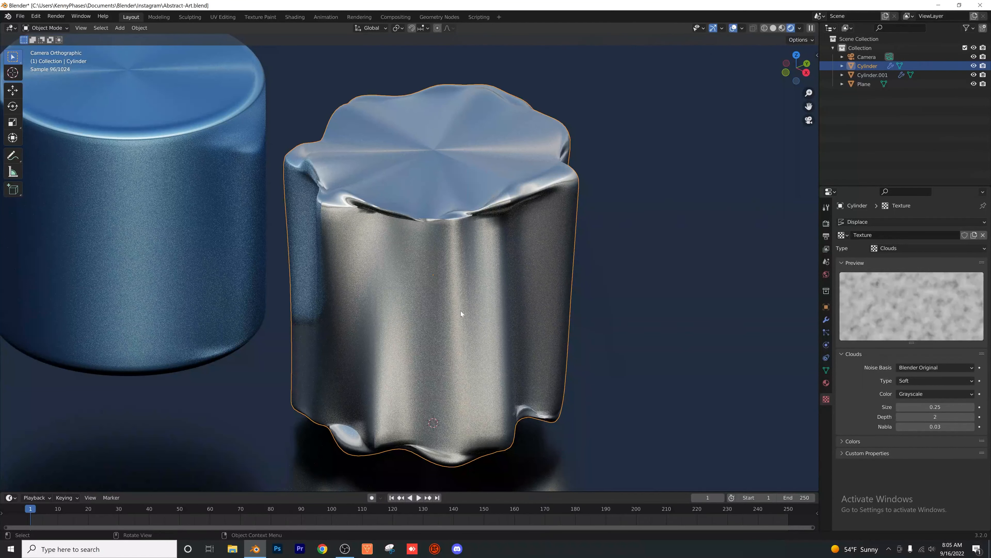
left_click(891, 248)
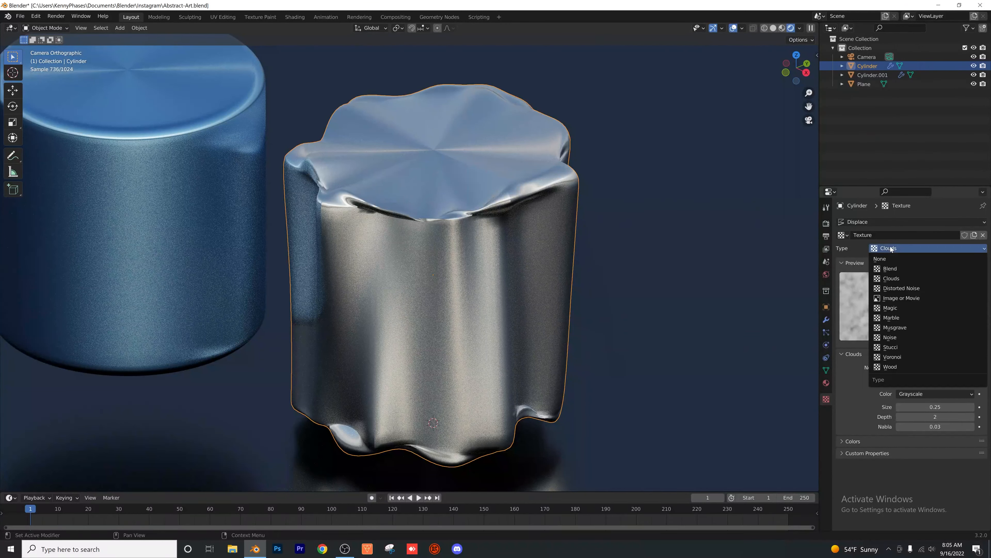
left_click(912, 318)
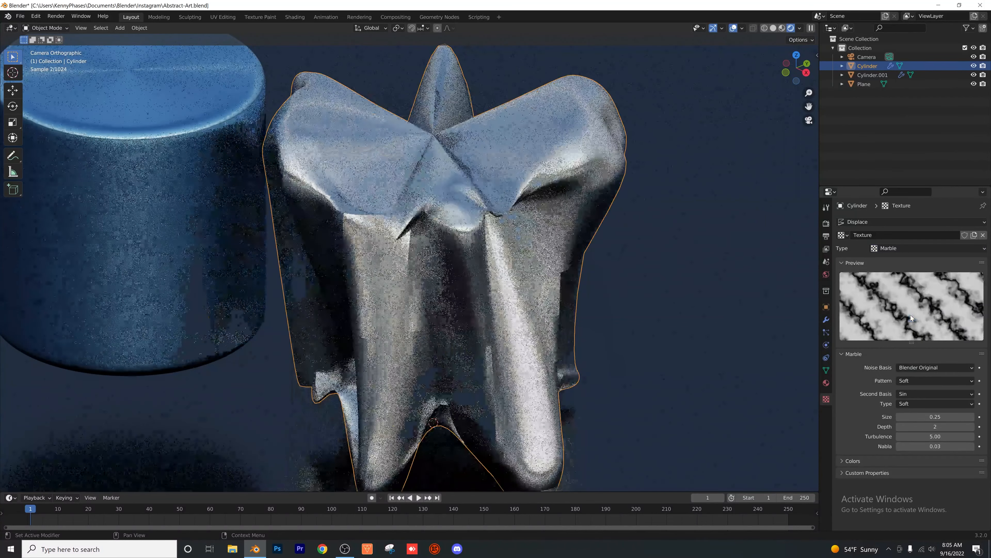
- Set the silver cylinder's Displace texture type to Stucci
left_click(895, 248)
left_click(917, 348)
scroll(318, 306, "down", 3)
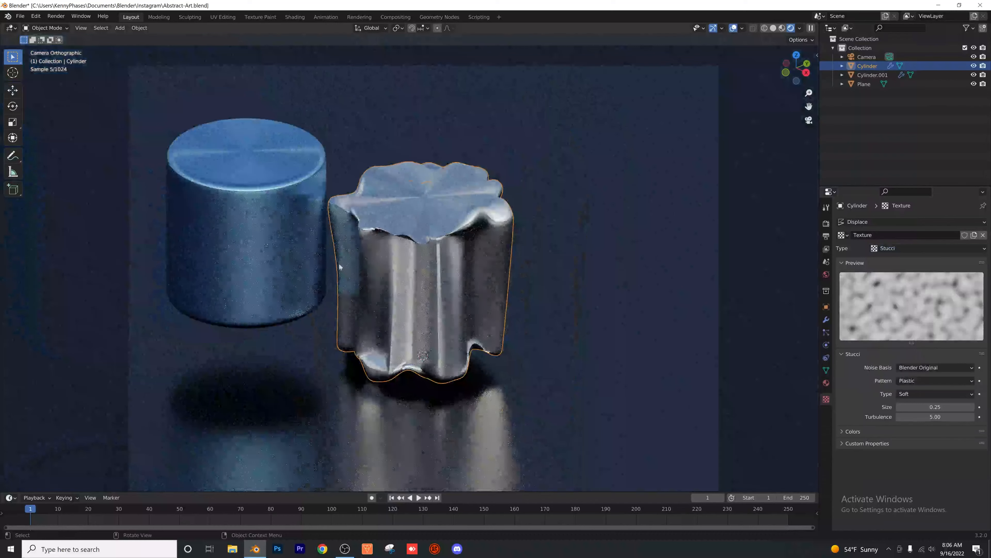
- Add a UV sphere and place it beside the distorted silver cylinder, on the side away from the blue cylinder
left_click(119, 28)
mouse_move(140, 39)
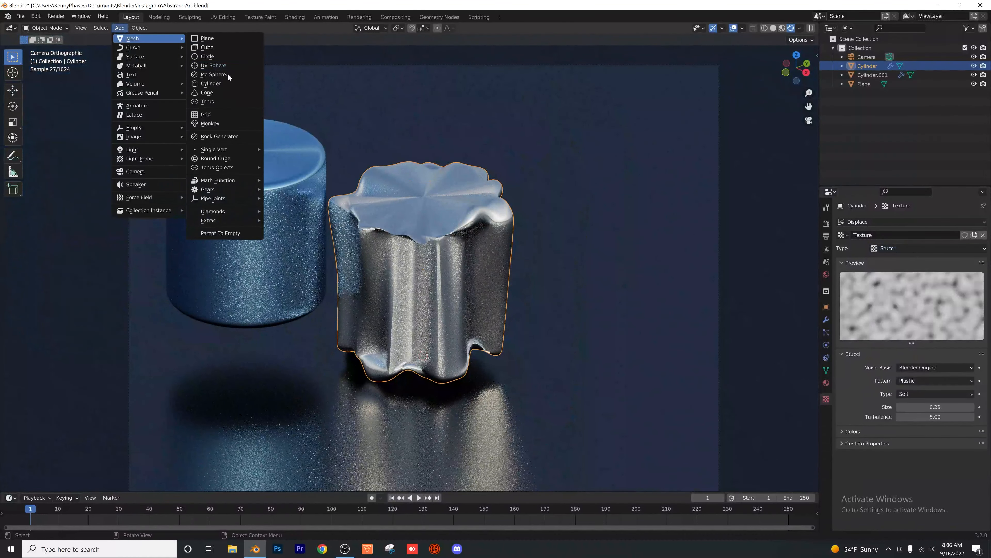
left_click(229, 65)
scroll(390, 254, "down", 2)
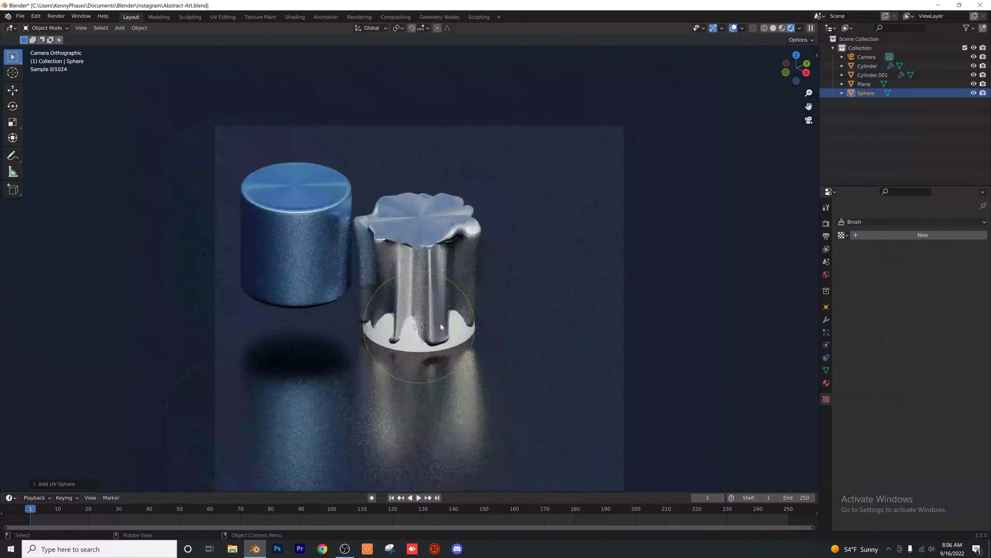
key("g")
left_click(593, 199)
scroll(453, 252, "up", 3)
- Copy the distorted silver cylinder's modifiers to the new sphere
left_click(452, 252, "shift")
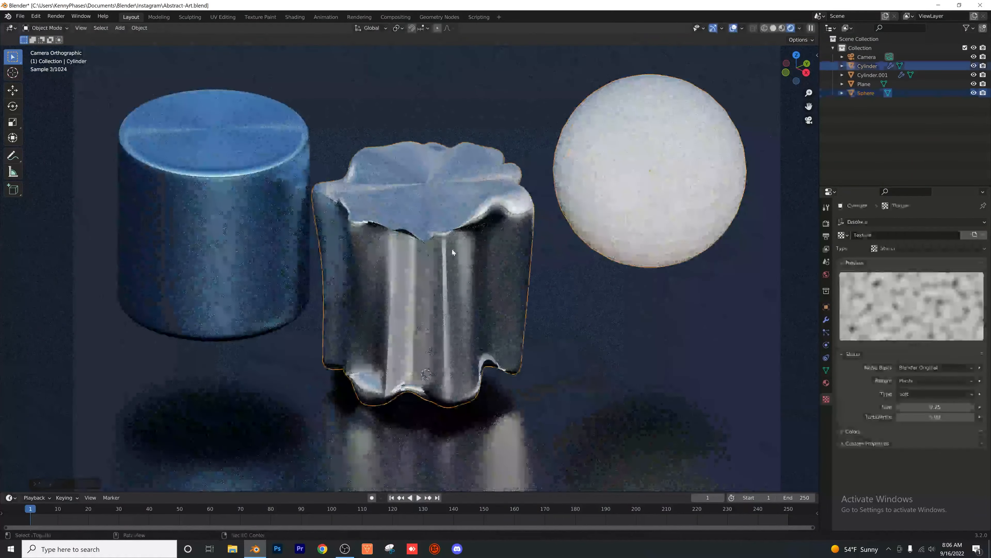
key("ctrl+l")
key("Down")
key("Down")
key("Down")
key("Down")
key("Down")
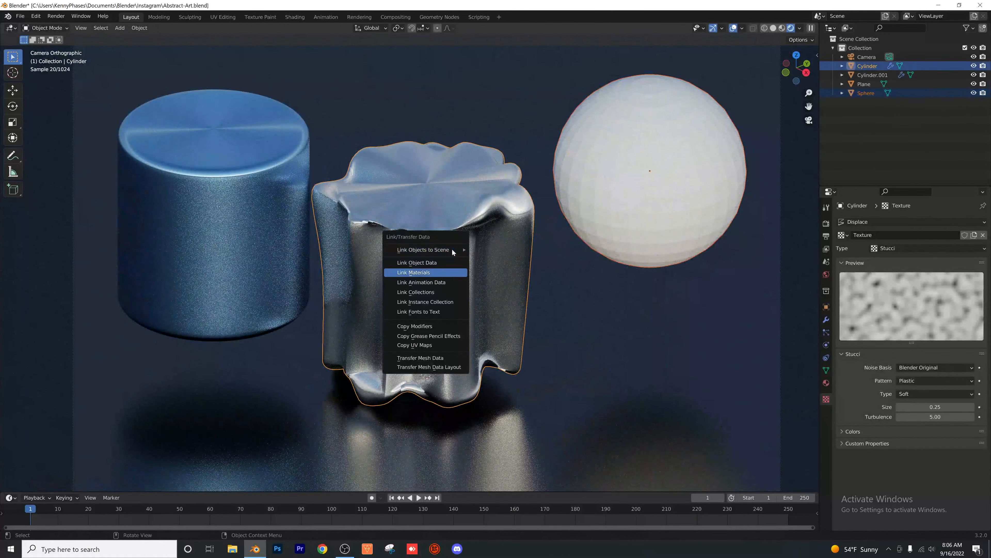
key("Down")
key("Down")
key("Return")
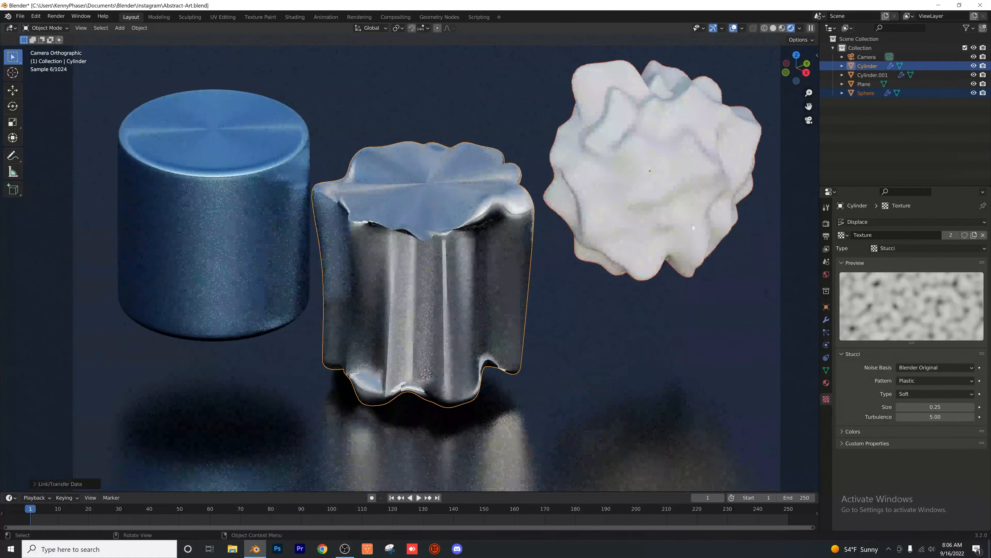
- Select only the displaced sphere and shade it smooth
middle_click_drag(638, 190, 533, 240, "shift")
left_click(704, 255)
left_click(554, 205)
right_click(554, 205)
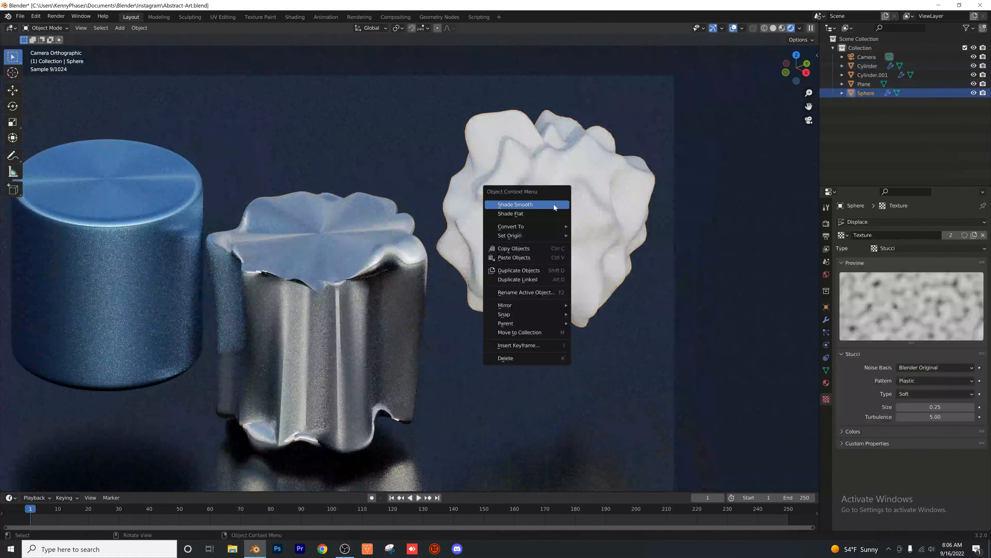
left_click(554, 205)
- Link the silver cylinder's brushed-metal material to the displaced sphere
left_click(306, 292, "shift")
key("ctrl+l")
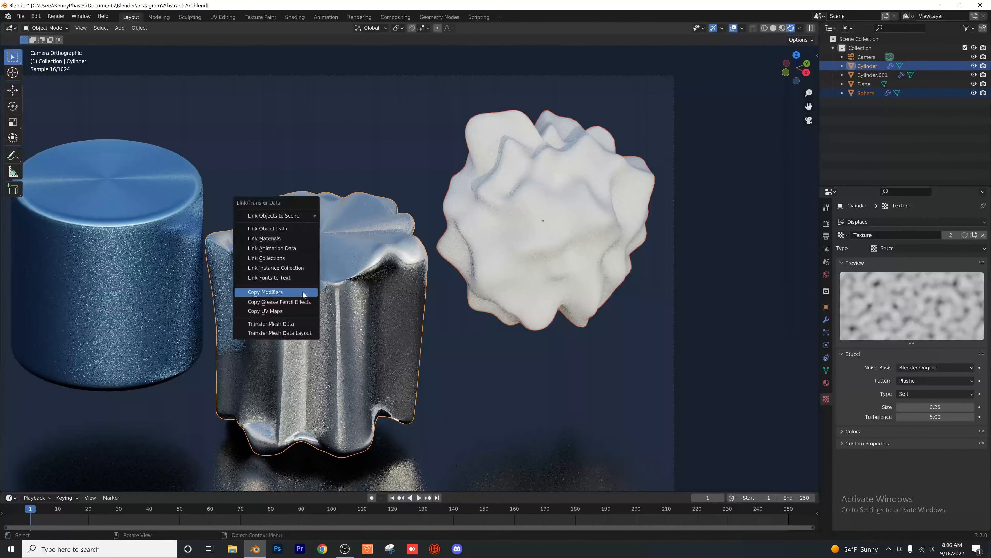
key("Return")
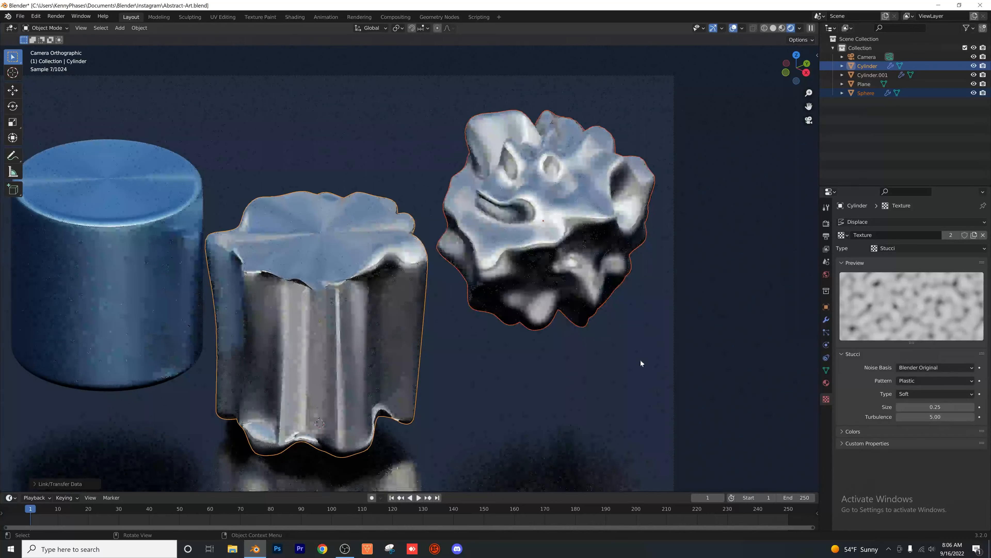
left_click(581, 274)
scroll(581, 274, "up", 1)
middle_click_drag(581, 274, 446, 280, "shift")
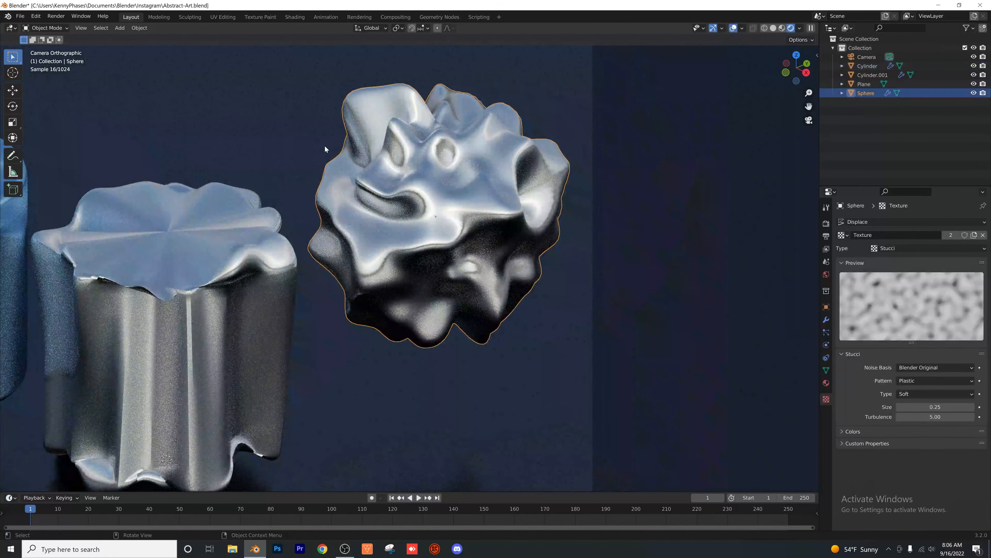
- Remove the Displace modifier from the silver cylinder, keeping its Bevel, EdgeSplit and Subdivision modifiers
left_click(221, 289)
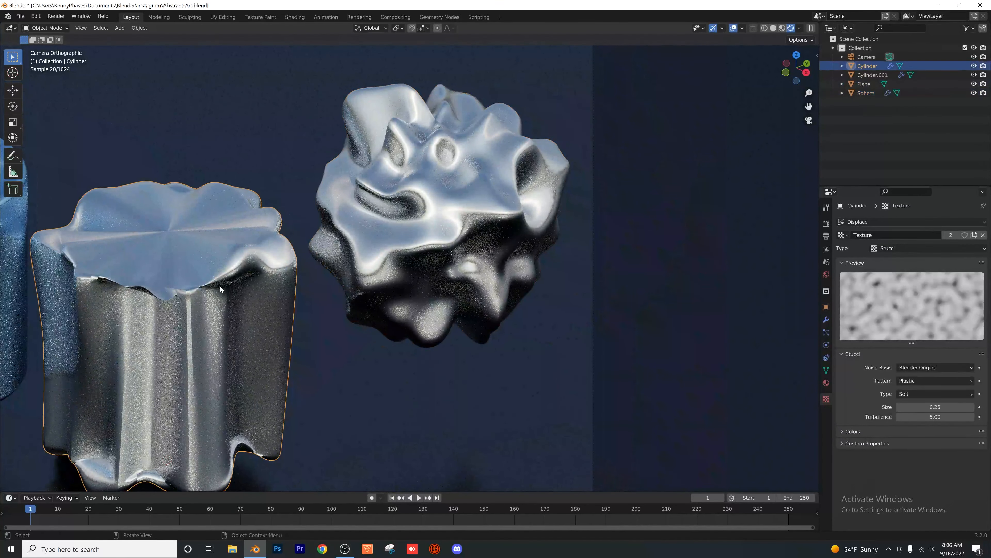
left_click(826, 320)
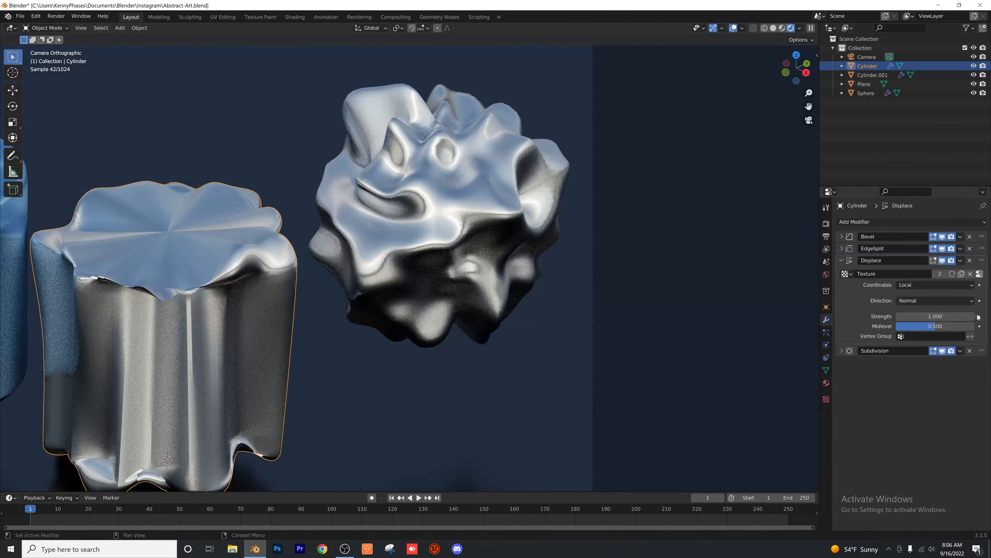
left_click(970, 260)
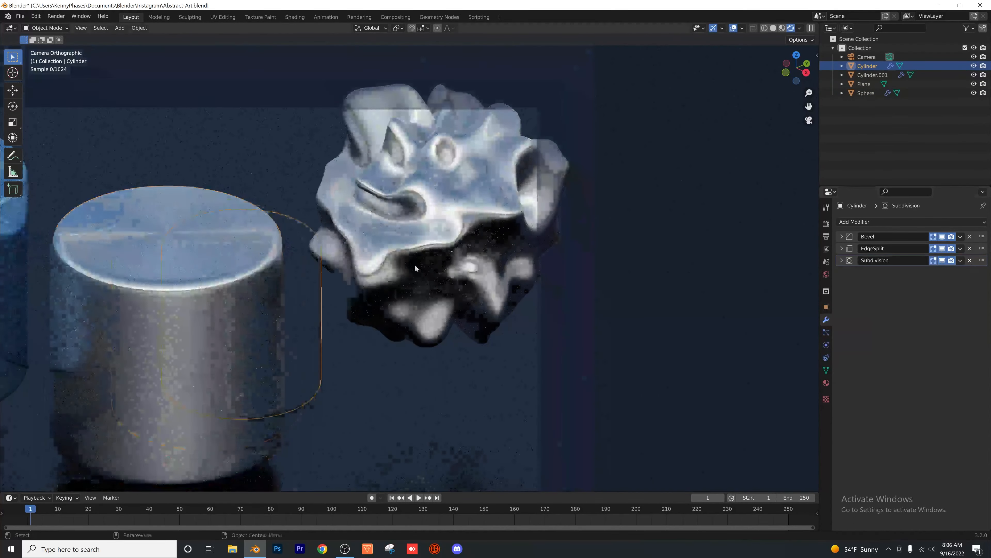
scroll(376, 359, "down", 5)
scroll(575, 190, "down", 1)
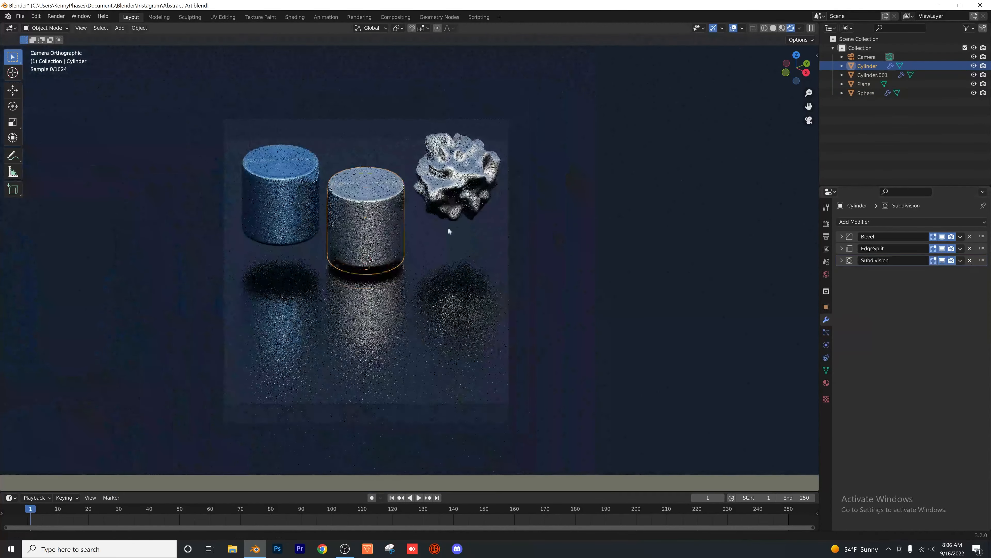
middle_click_drag(575, 191, 576, 231, "shift")
- Delete the light blue cylinder and assign its blue metal Material.003 to the displaced sphere
left_click(283, 232)
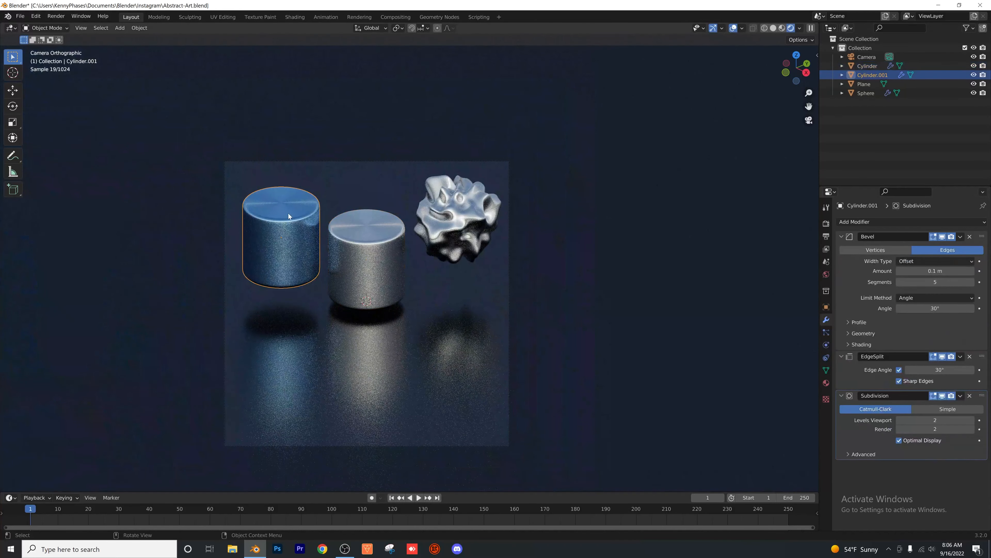
key("Delete")
left_click(457, 218)
left_click(826, 382)
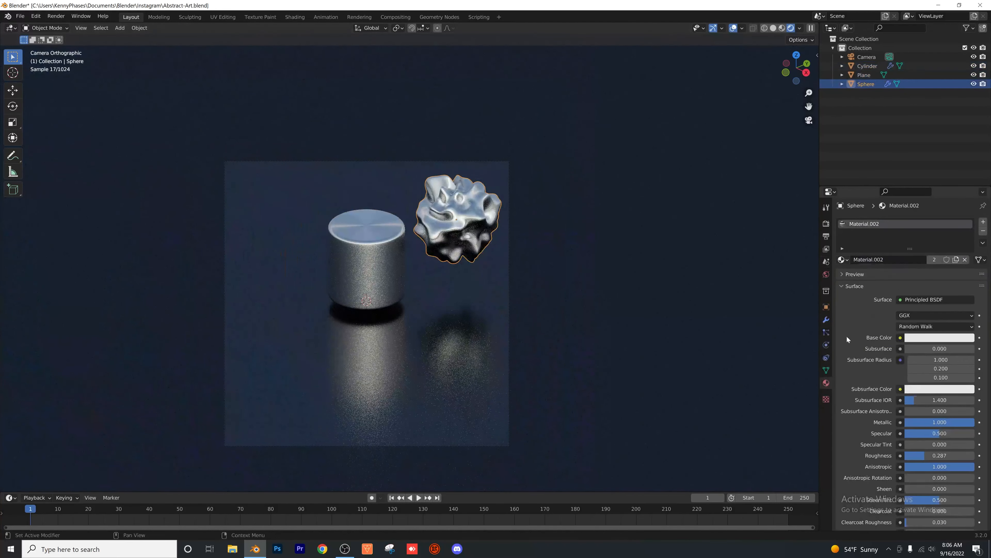
left_click(844, 259)
left_click(867, 299)
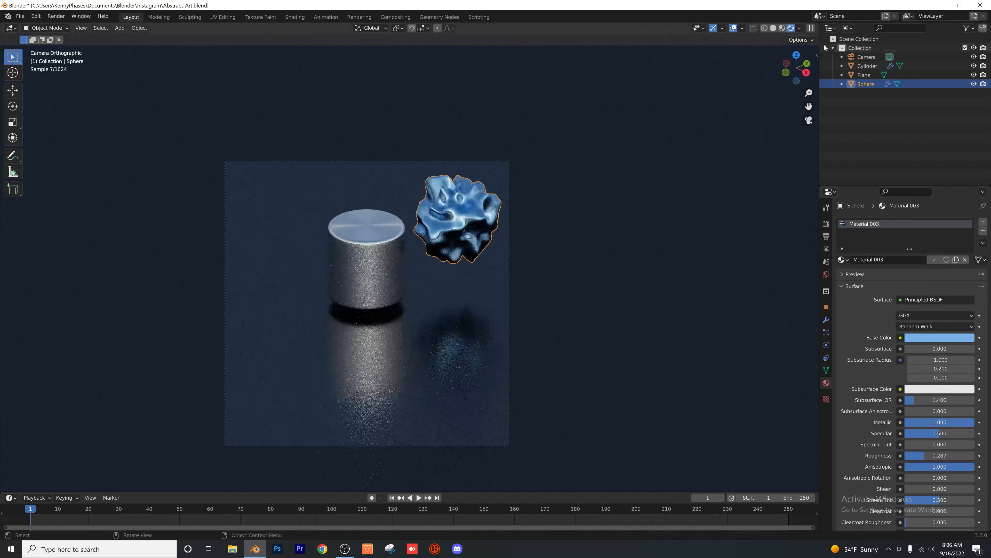
- Raise the camera to a Z location of about 7.48 m
left_click(859, 57)
left_click(816, 55)
left_click_drag(757, 92, 847, 92)
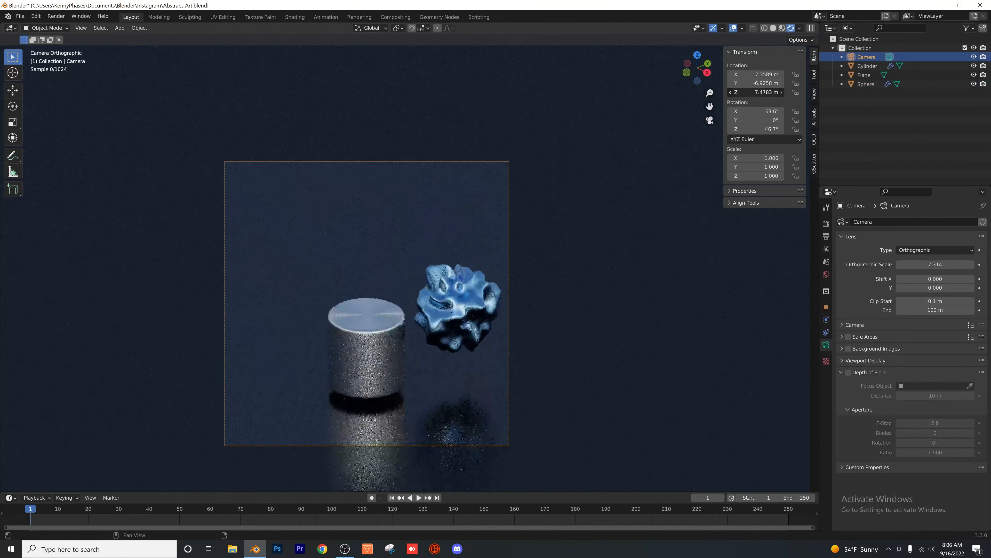
- Move the blue sphere above the silver cylinder as seen through the camera
left_click(453, 304)
key("g")
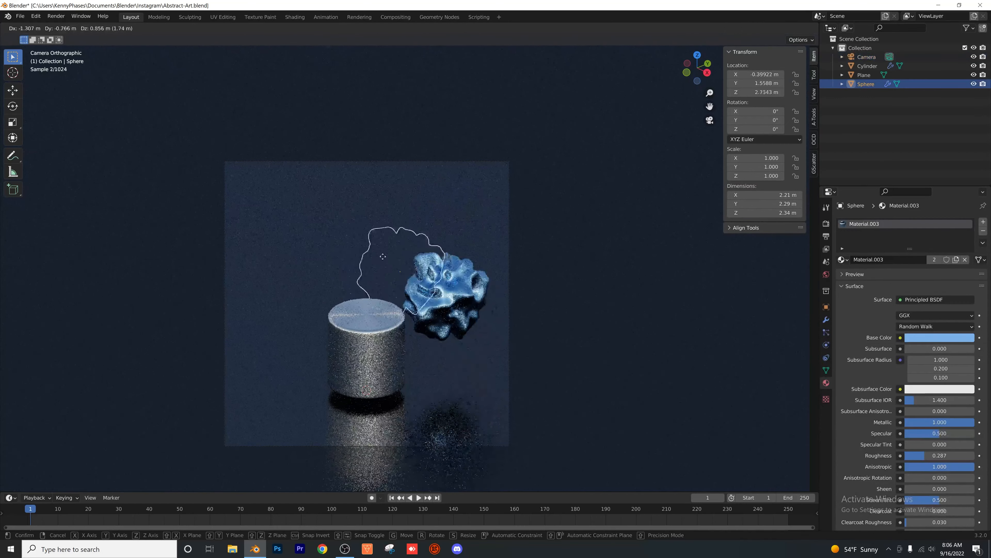
left_click(364, 247)
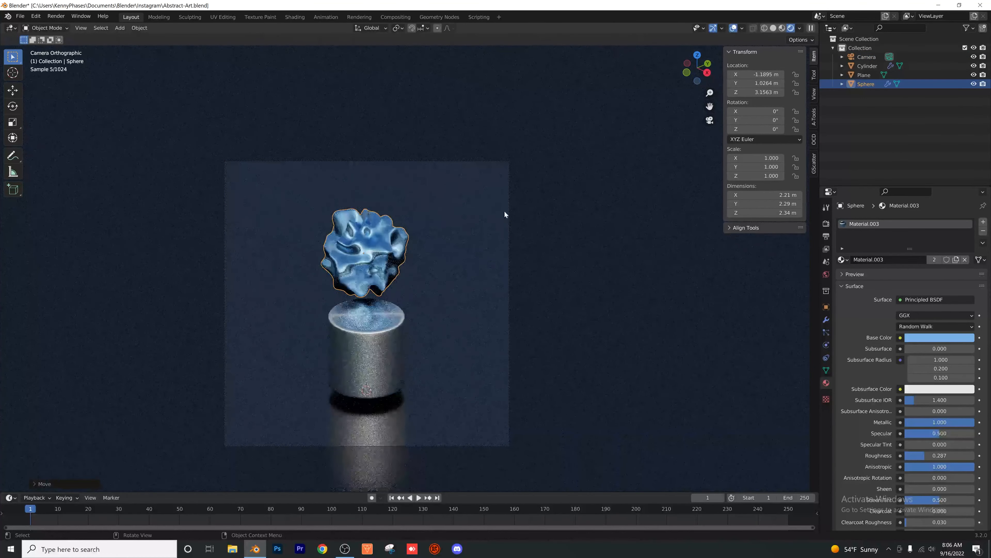
- Centre the sphere over the cylinder in the front and right views, at about X -0.07 m, Y -0.08 m, Z 3.75 m
left_click(687, 73)
key("g")
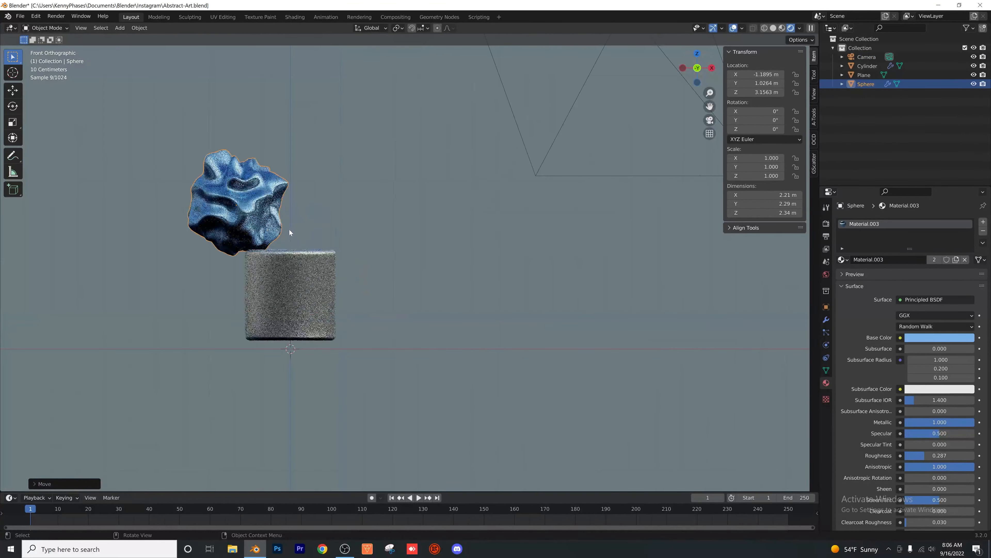
left_click(300, 204)
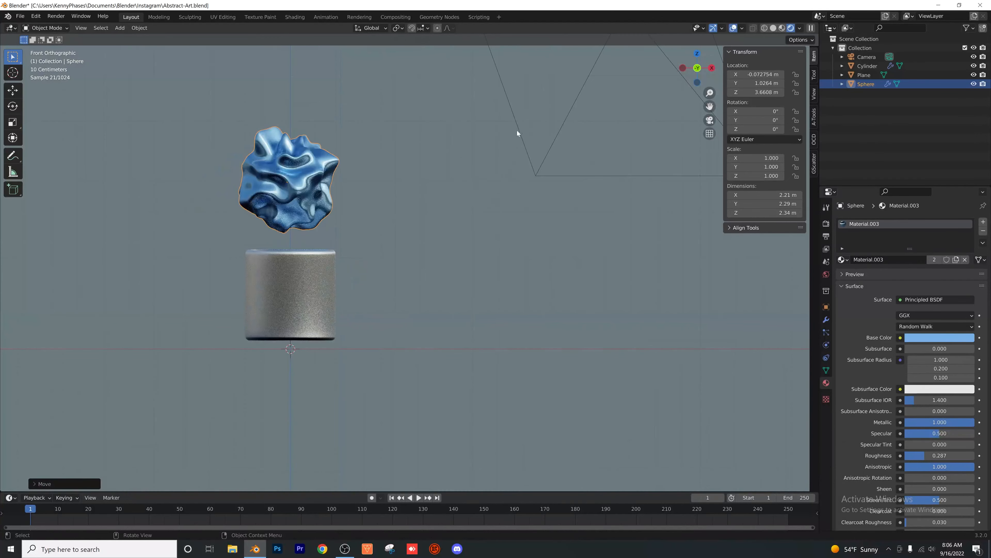
left_click(712, 68)
key("g")
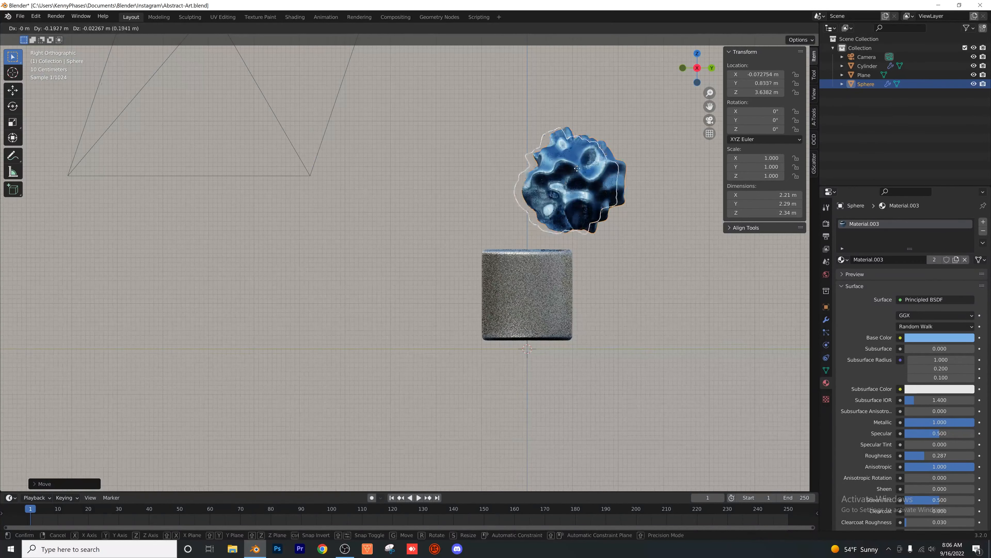
left_click(546, 167)
- Raise the sphere slightly above the cylinder in the back view, to a Z location of about 3.82 m
left_click(712, 70)
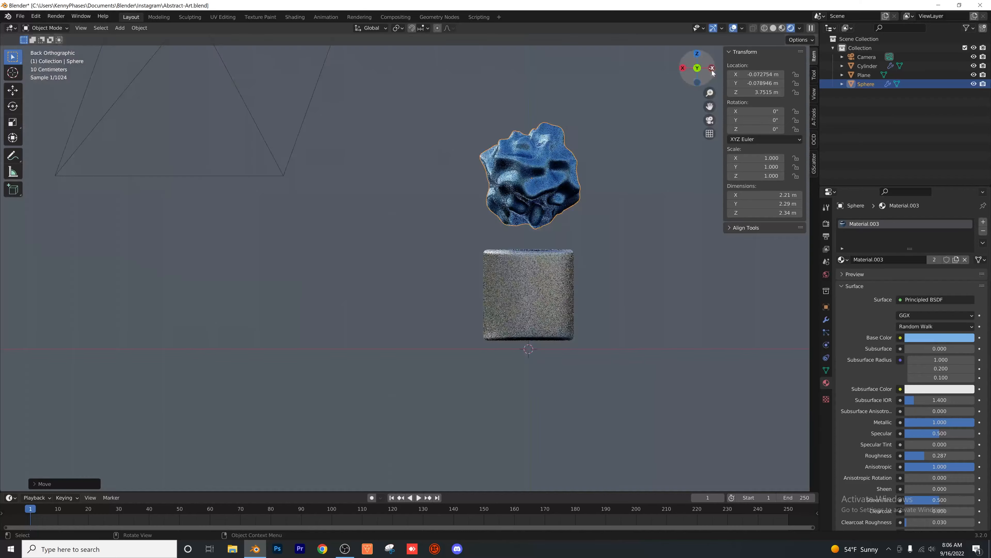
scroll(592, 173, "up", 2)
middle_click_drag(578, 187, 372, 254, "shift")
scroll(378, 239, "up", 2)
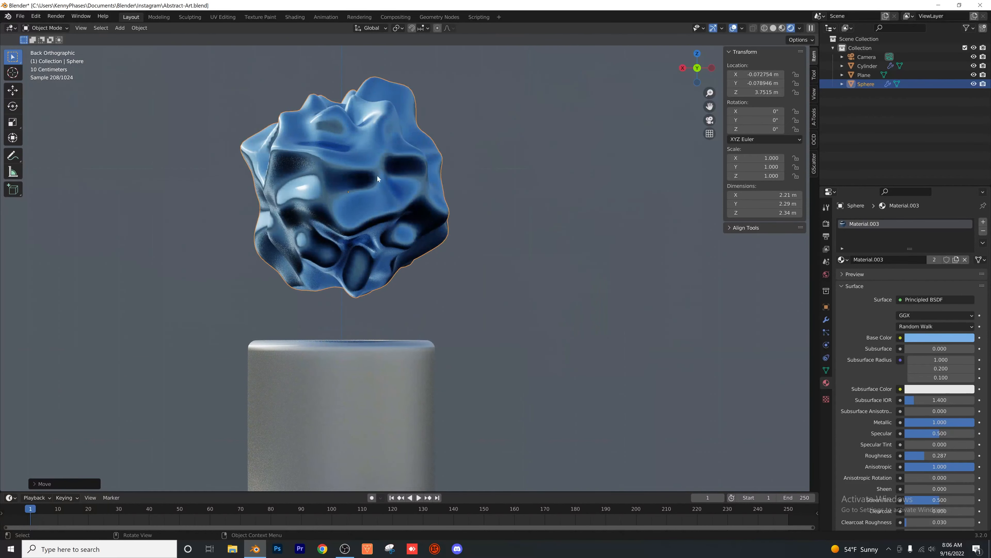
key("g")
left_click(366, 191)
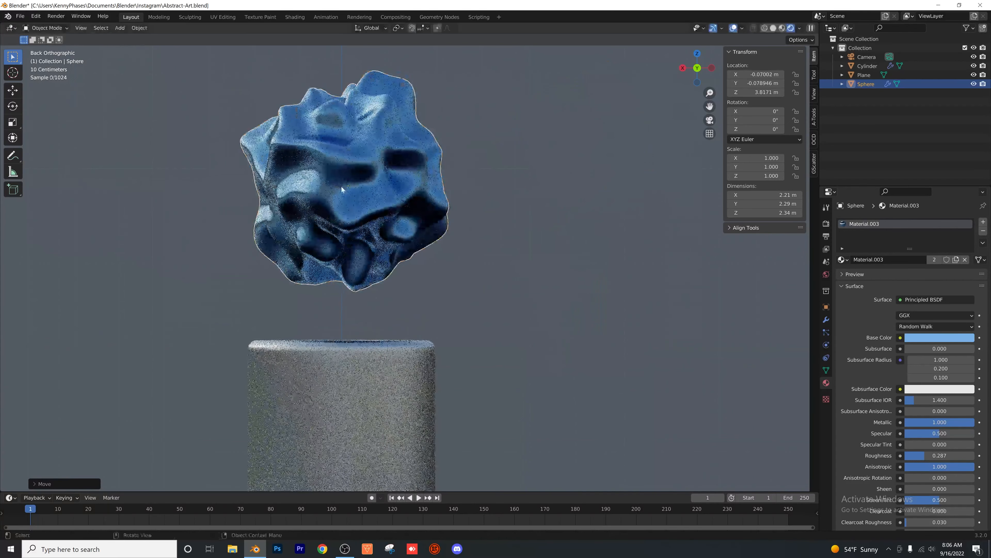
- Nudge the sphere in the front view to about X 0.04 m, Z 3.79 m, and return to the camera view
left_click(712, 68)
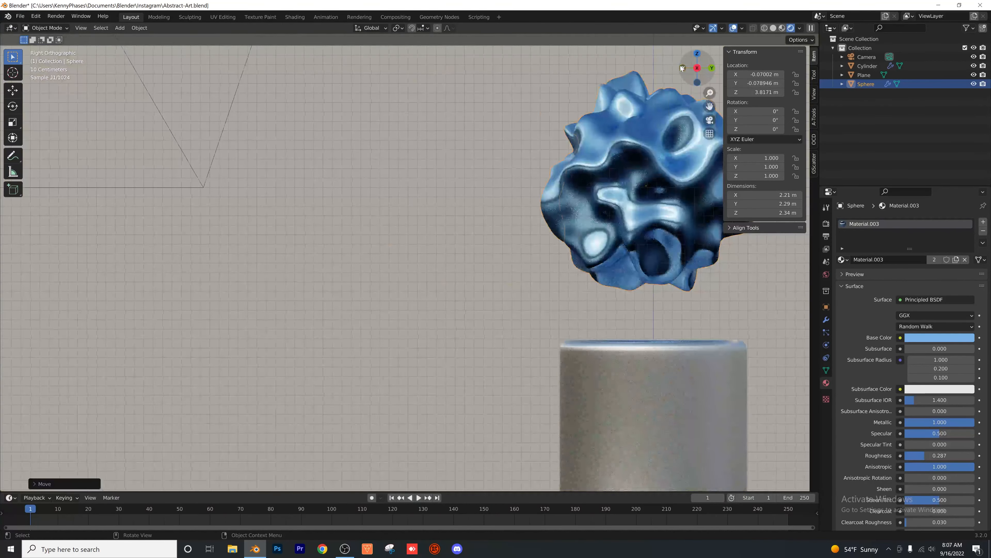
left_click(683, 68)
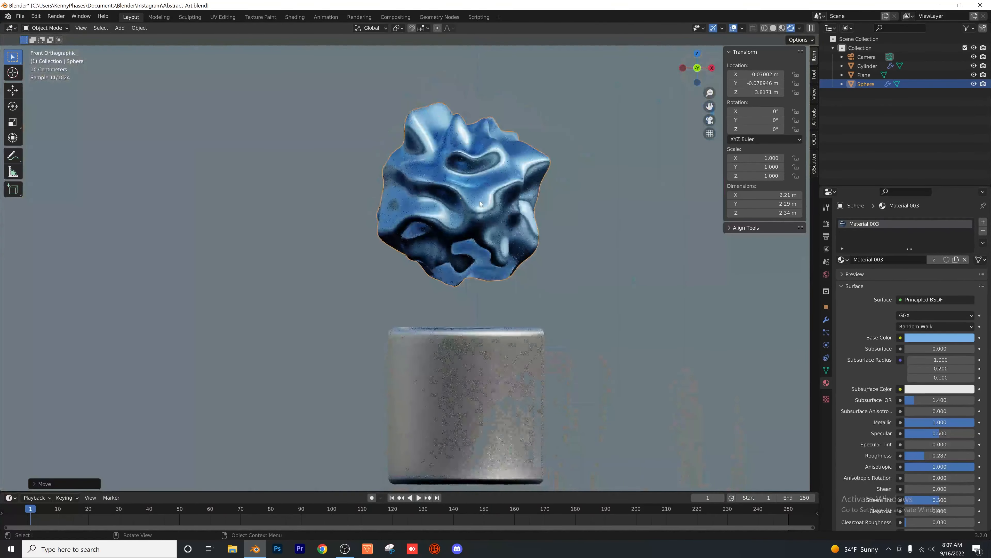
key("g")
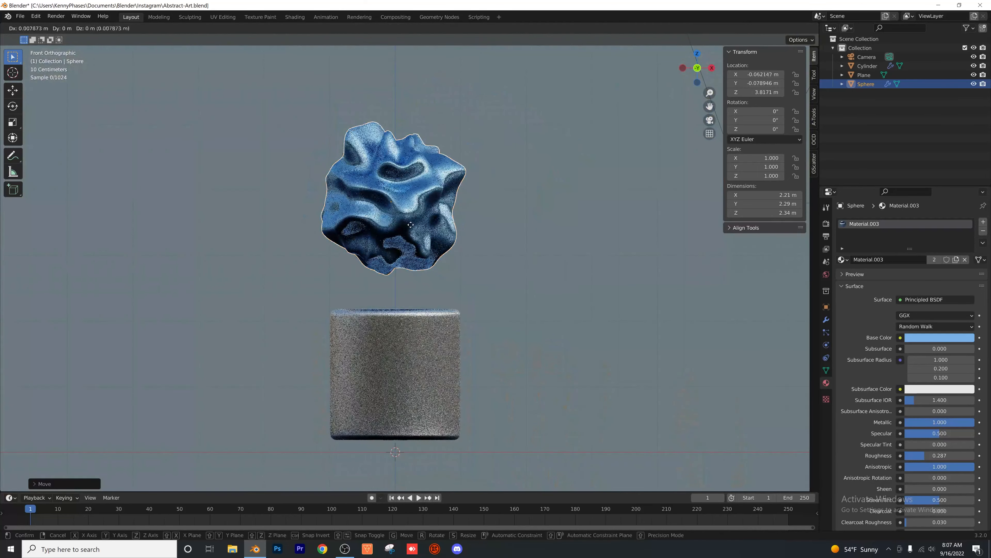
left_click(418, 230)
scroll(418, 232, "down", 3)
key("KP_0")
scroll(436, 271, "up", 2)
middle_click_drag(347, 305, 374, 268, "shift")
left_click(547, 297)
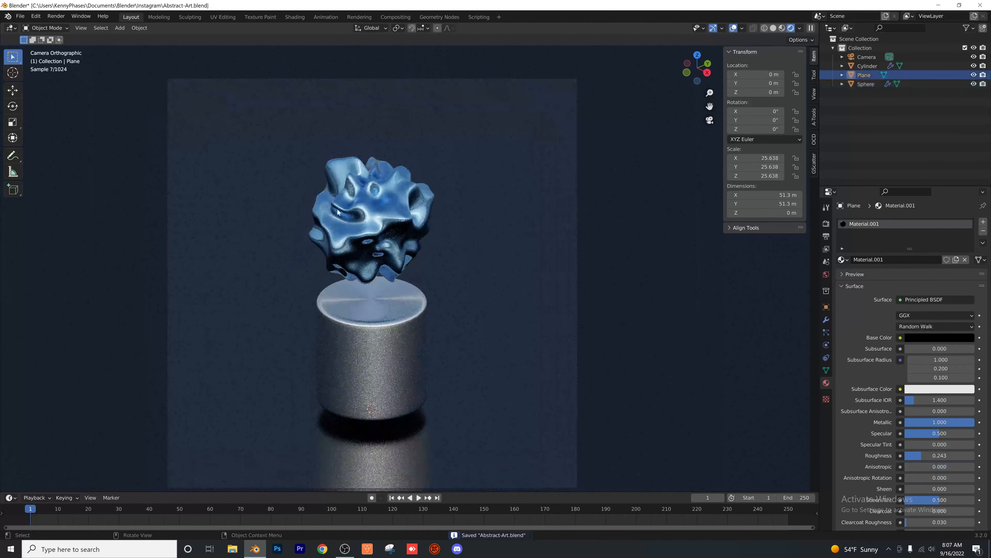
- Change the displaced sphere's base color to copper orange and save the file
left_click(338, 212)
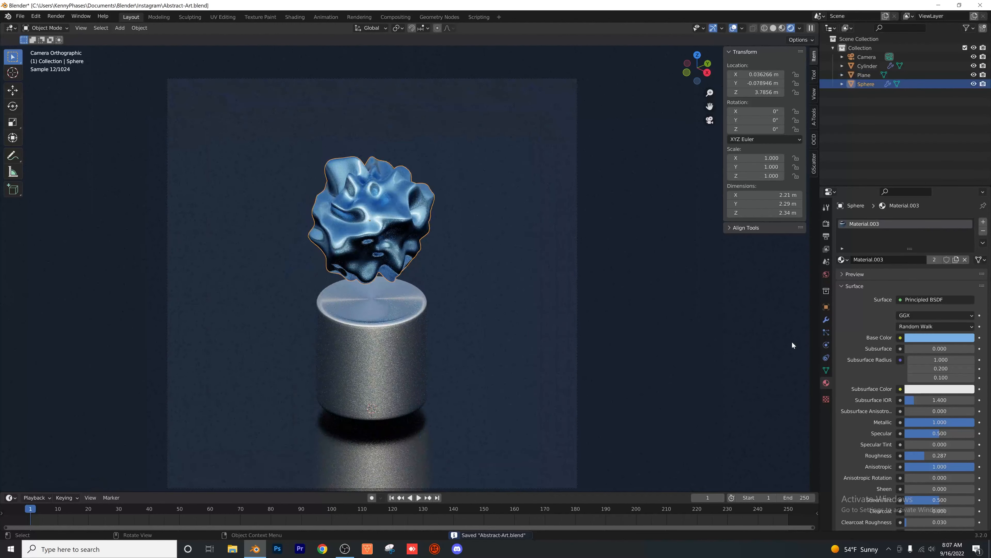
left_click(945, 338)
left_click_drag(928, 246, 922, 261)
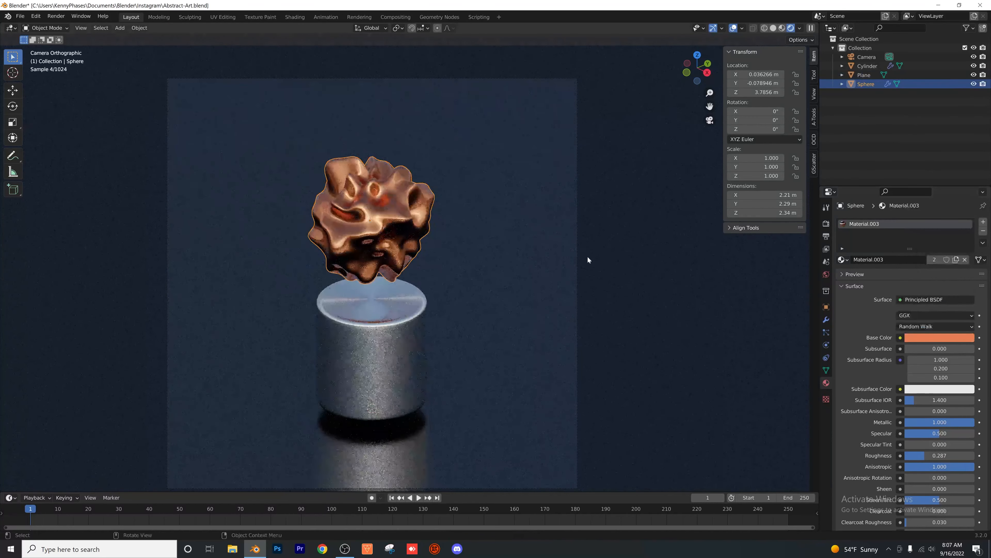
left_click(497, 234)
key("ctrl+s")
scroll(416, 214, "up", 1)
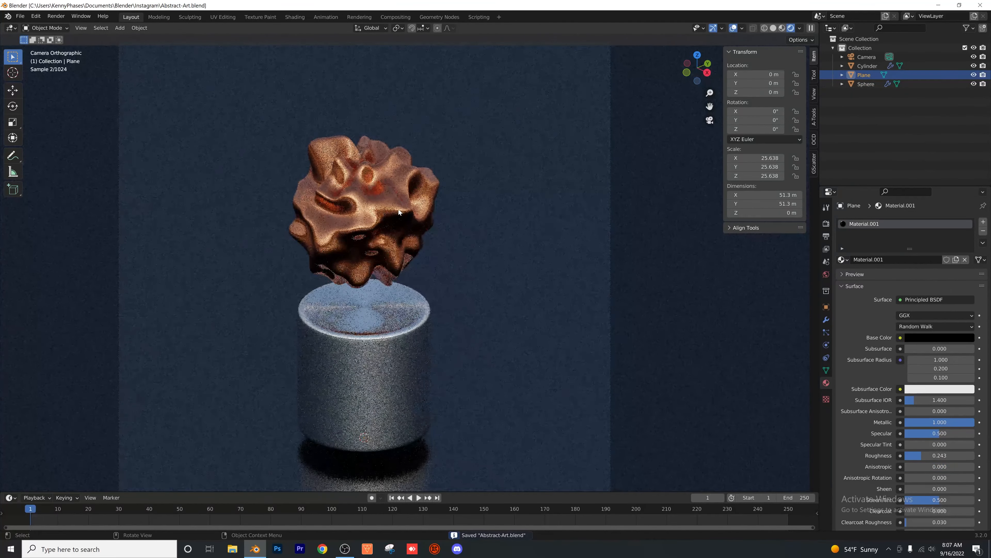
- Open Copper-Scratched.blend from the Copper-Shader folder inside Youtube-Tutorials
left_click(19, 16)
left_click(35, 35)
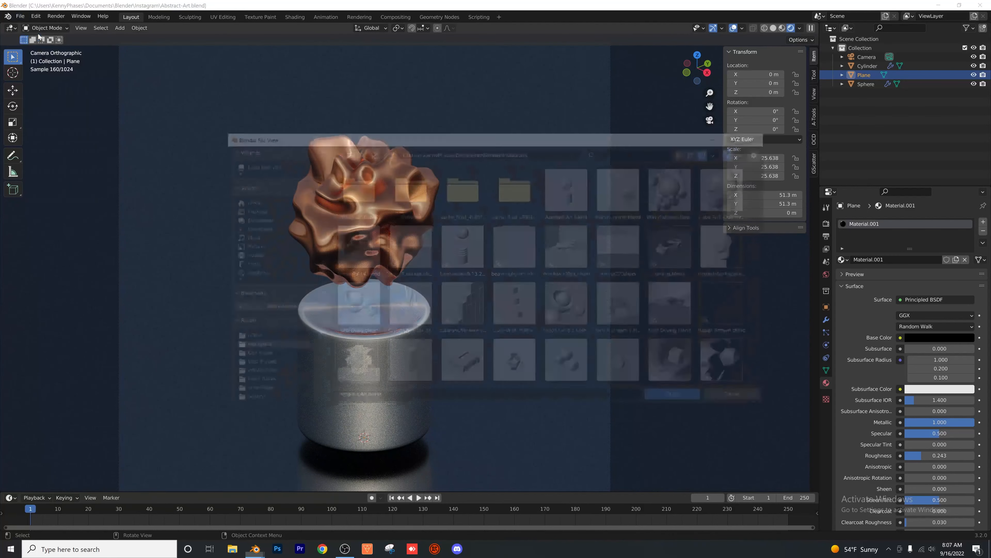
left_click(262, 357)
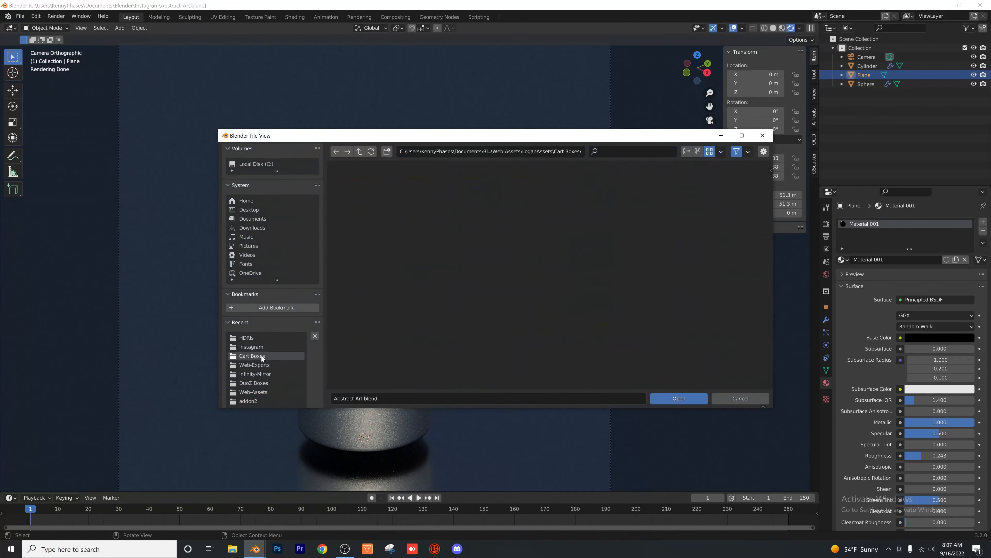
left_click(359, 152)
left_click(360, 152)
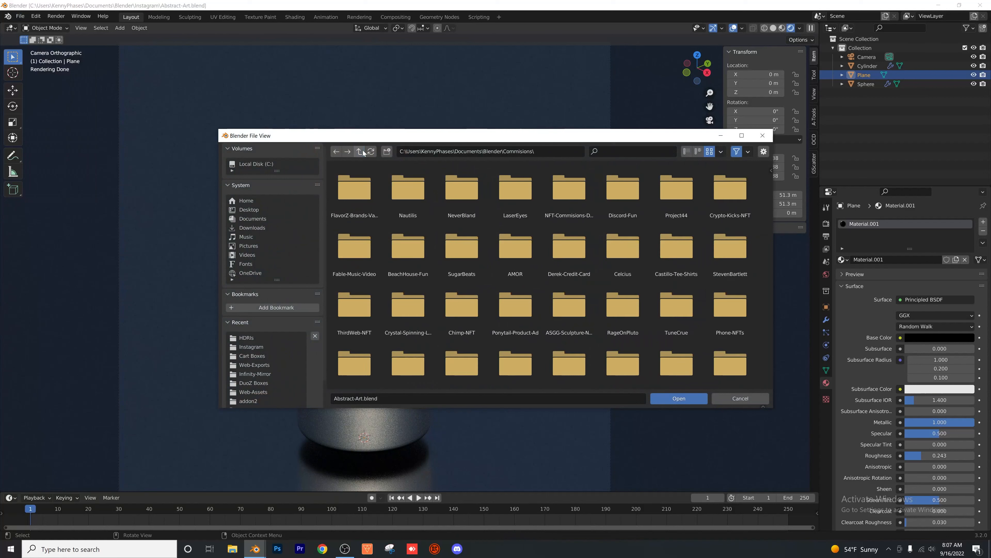
left_click(359, 152)
left_click(407, 187)
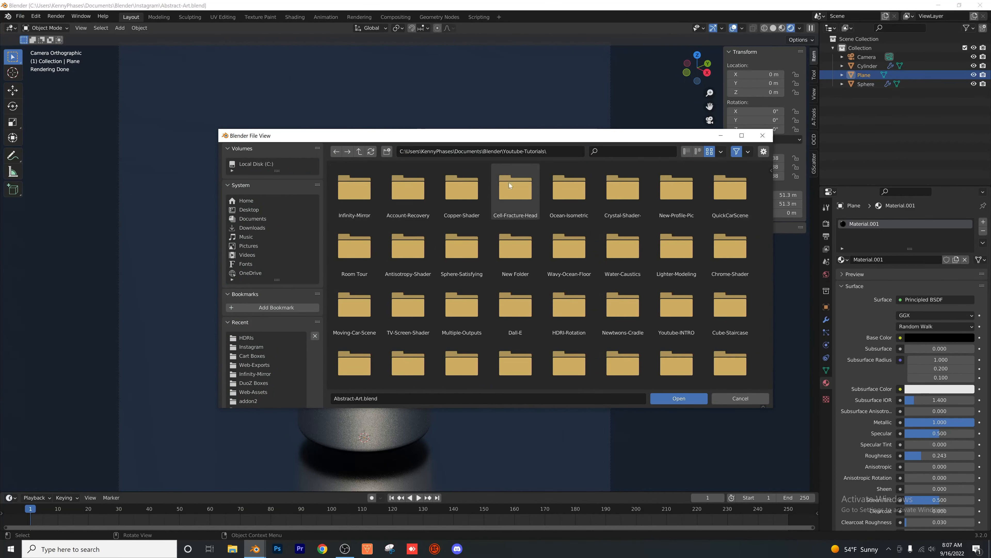
double_click(456, 185)
double_click(367, 187)
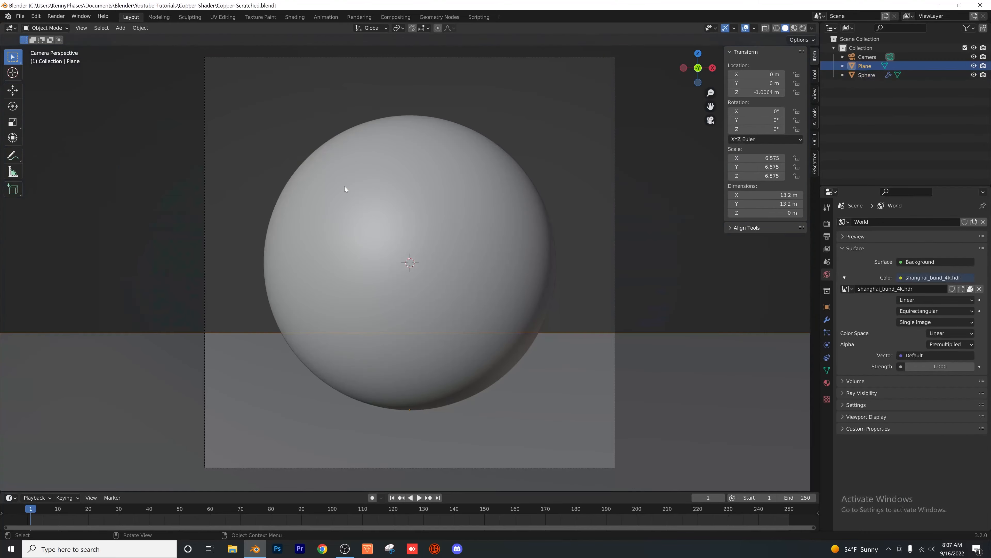
- Show the copper scene in rendered shading, then select and copy its scratched copper sphere
key("z")
left_click(321, 227)
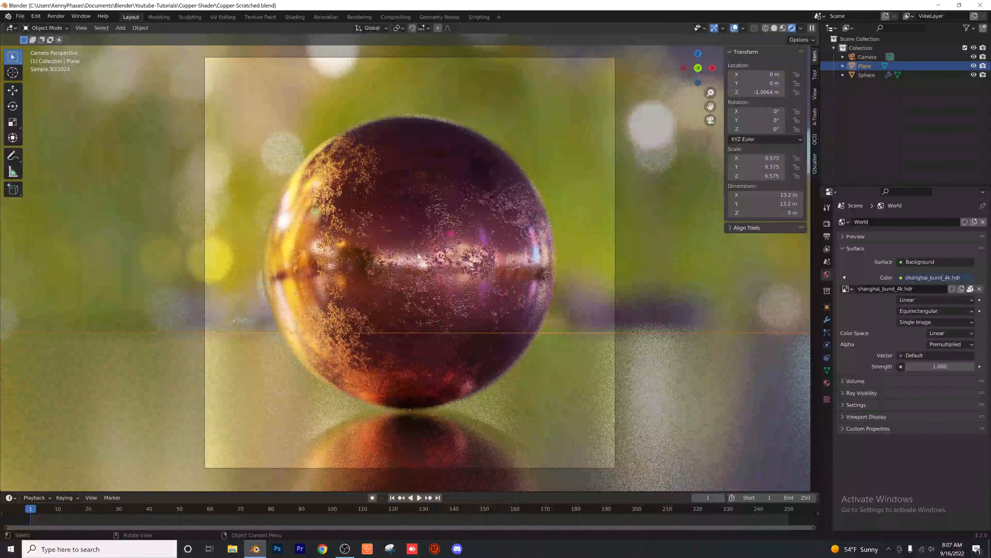
left_click(418, 257)
scroll(403, 225, "up", 3)
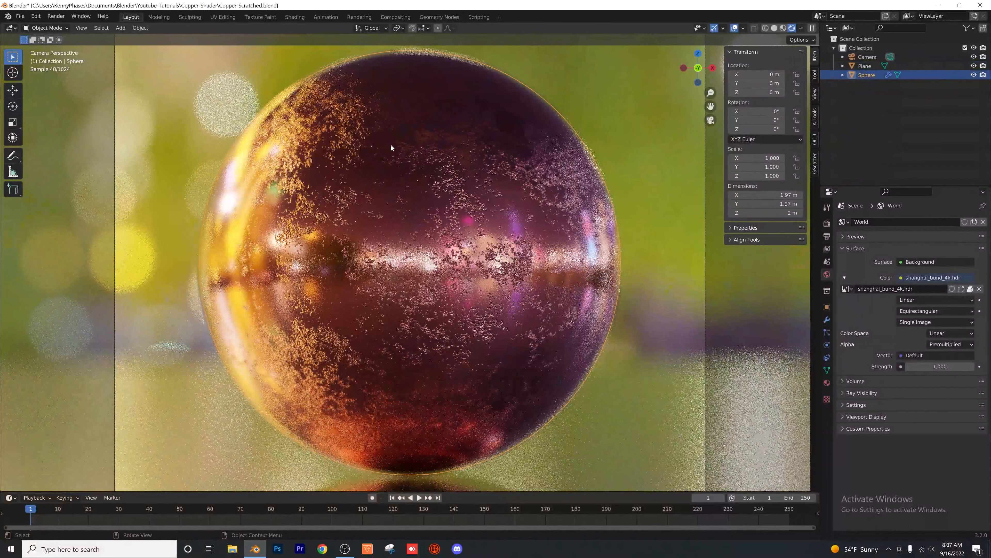
- Reopen the recent file Abstract-Art.blend, saving the changes to Copper-Scratched.blend
left_click(21, 16)
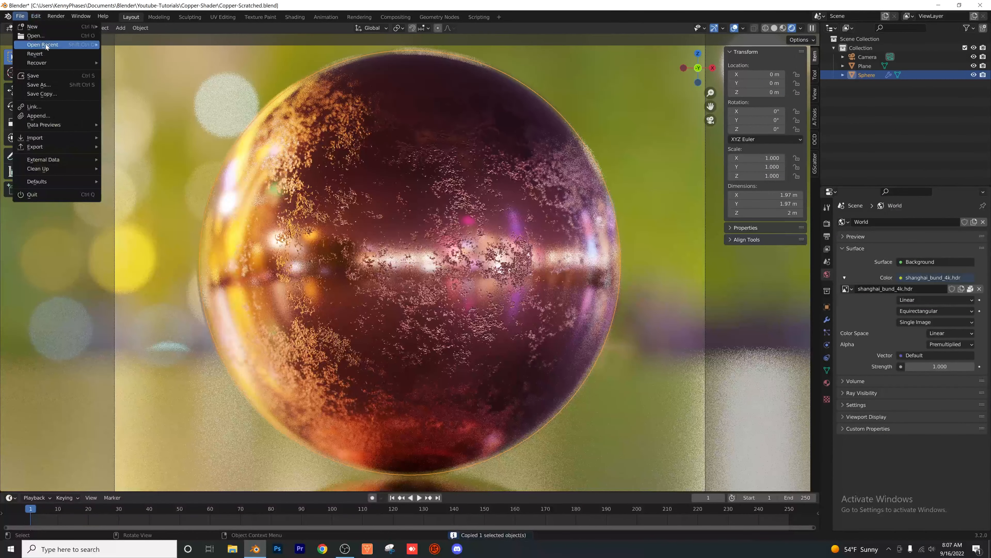
mouse_move(46, 47)
left_click(172, 54)
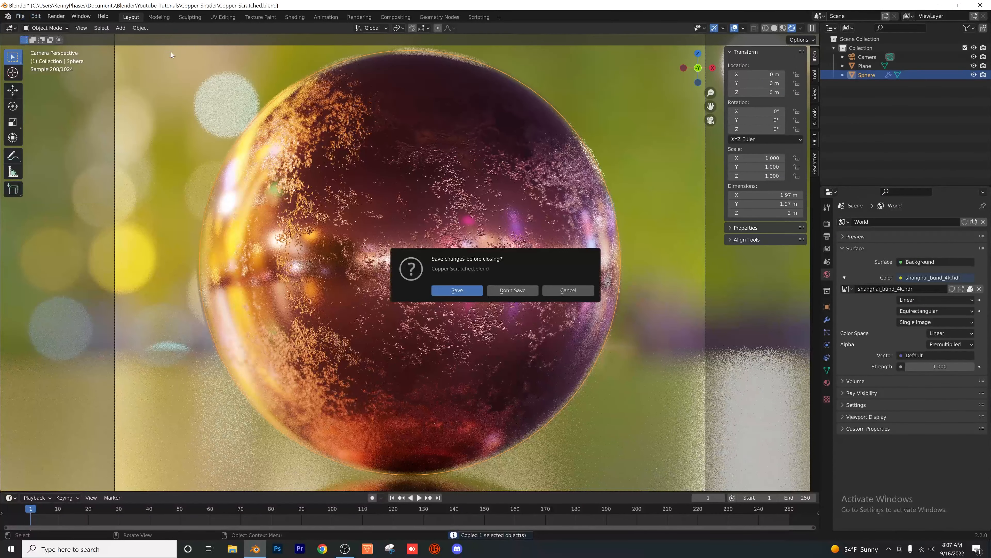
left_click(458, 291)
- Paste the copied copper sphere, place it to the right of the displaced sphere, and show the scene in rendered shading
key("ctrl+v")
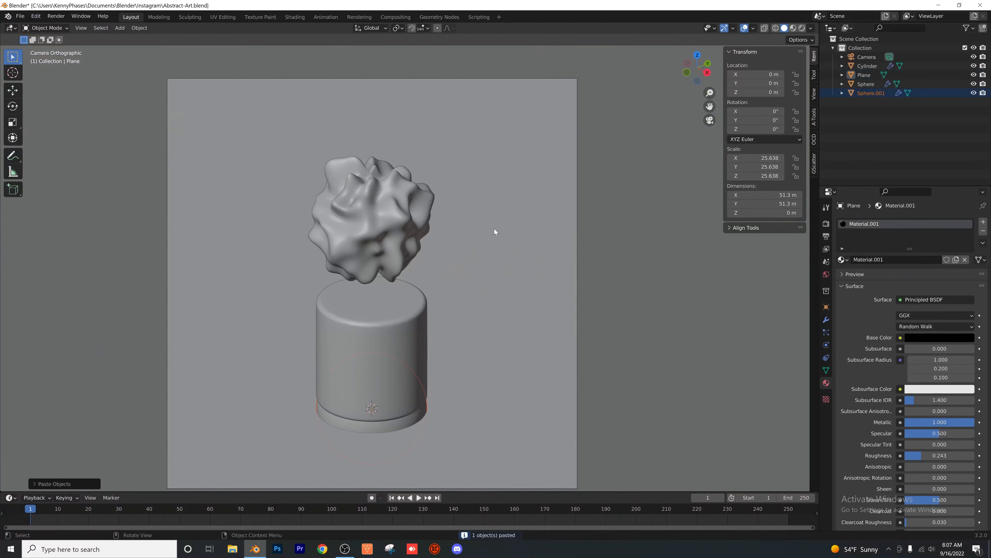
scroll(499, 228, "down", 4)
key("g")
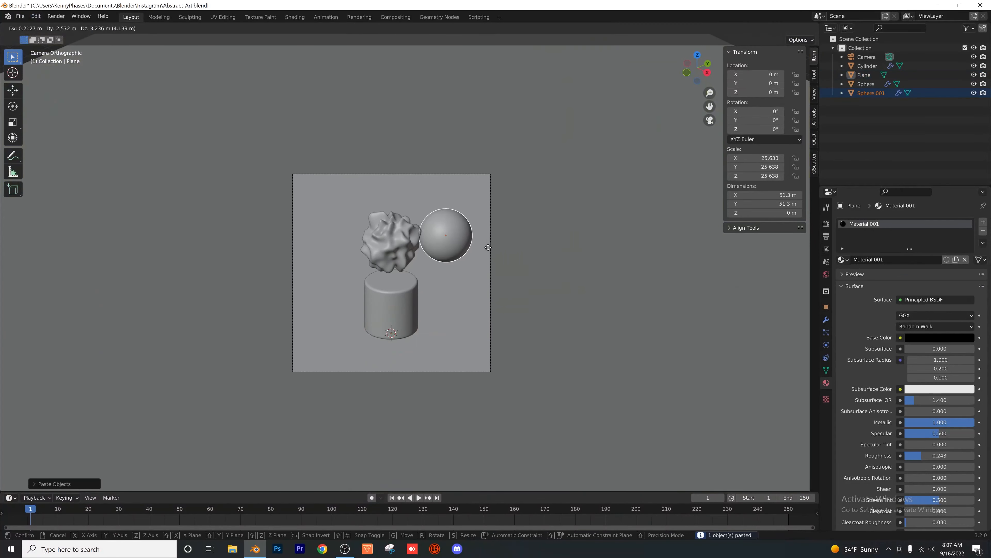
left_click(493, 251)
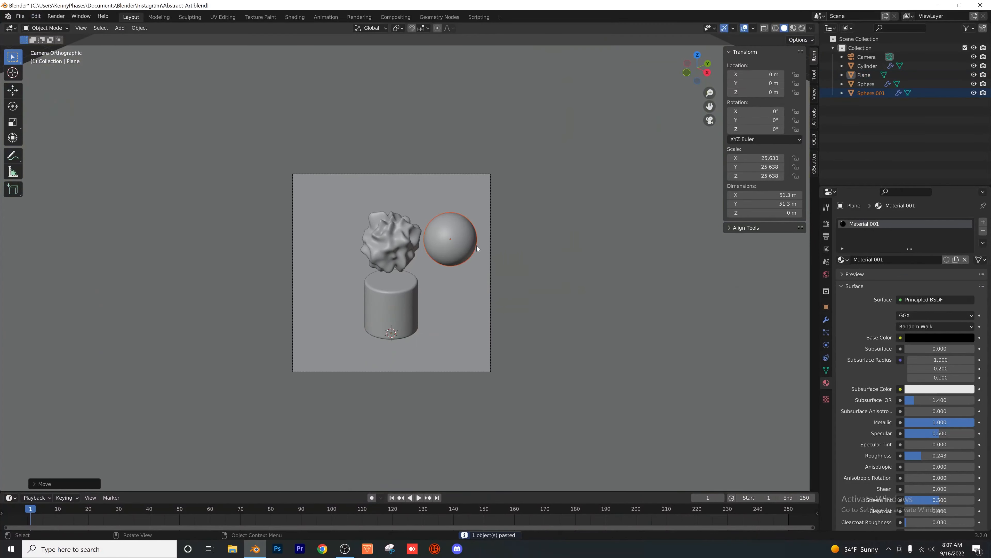
key("shift+z")
key("z")
left_click(490, 190)
scroll(445, 254, "up", 5)
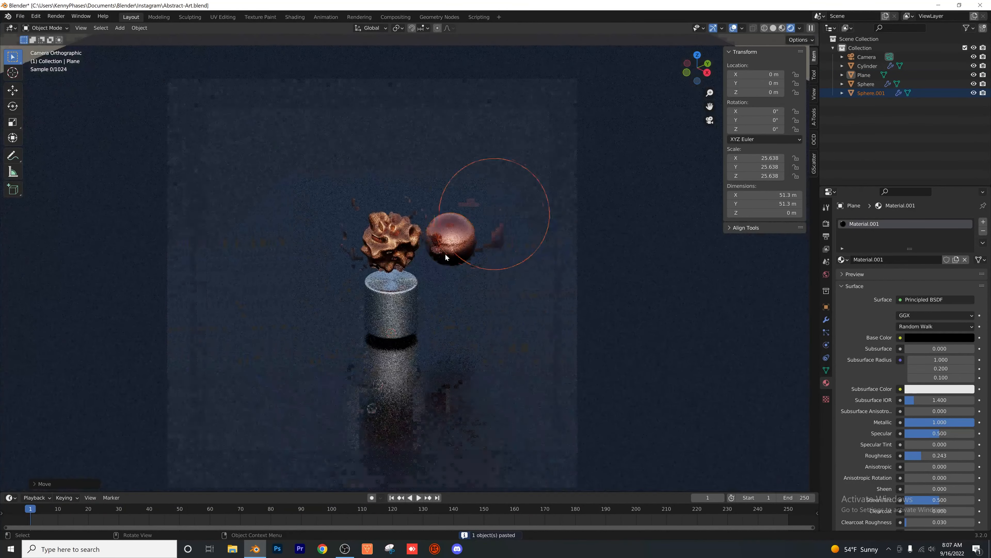
left_click(614, 323)
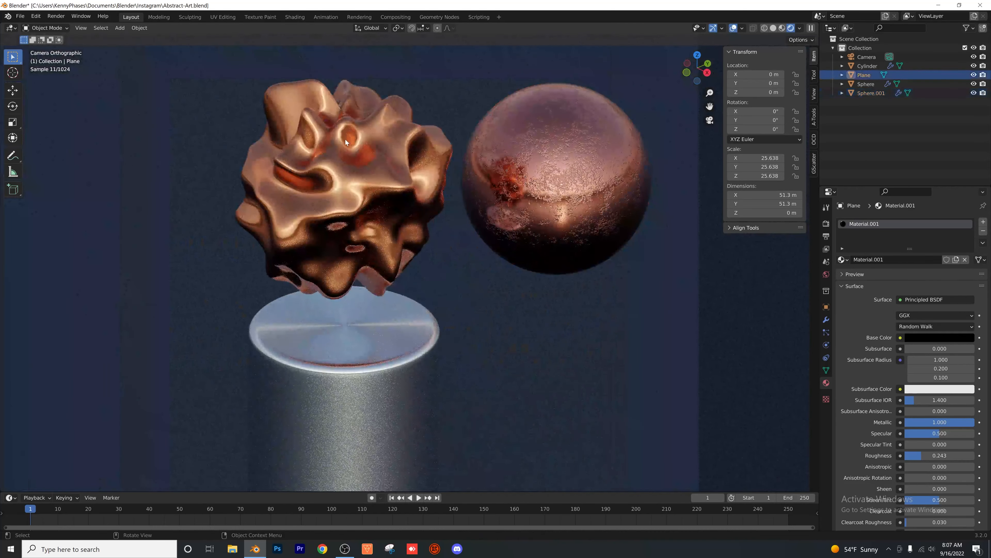
- Assign the pasted sphere's Copper Shader material to the displaced sphere and inspect its surface up close
left_click(424, 219)
left_click(843, 259)
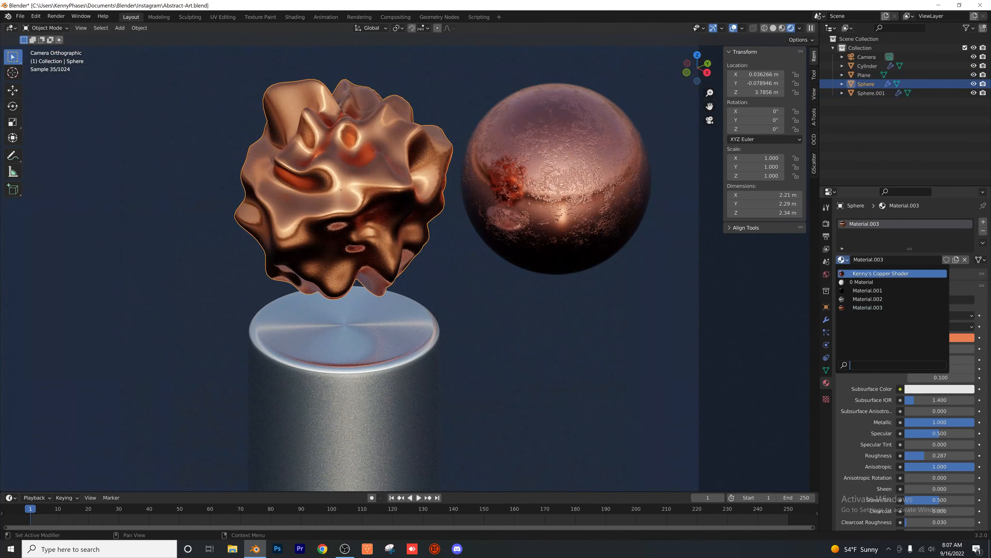
key("Return")
scroll(355, 182, "up", 4)
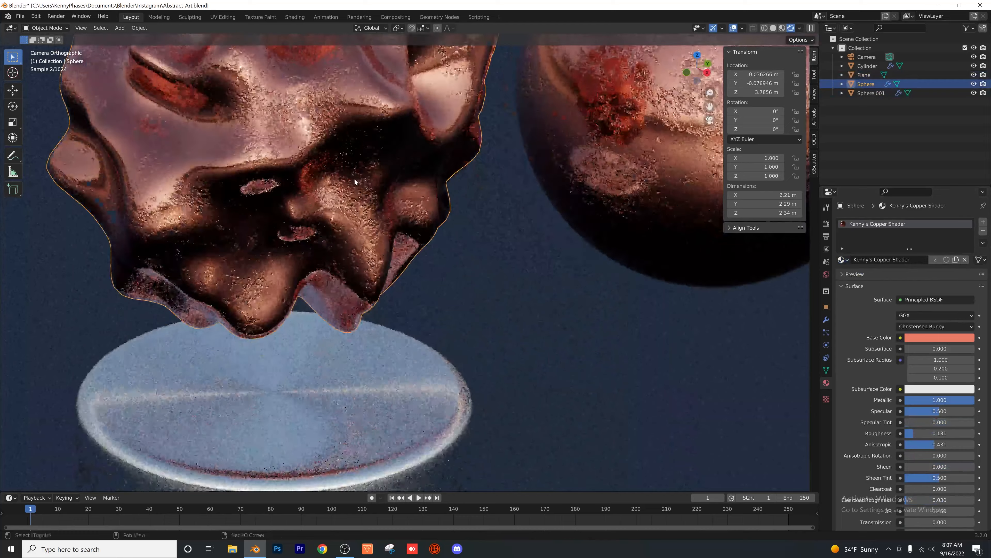
middle_click_drag(355, 182, 472, 324, "shift")
scroll(471, 323, "up", 1)
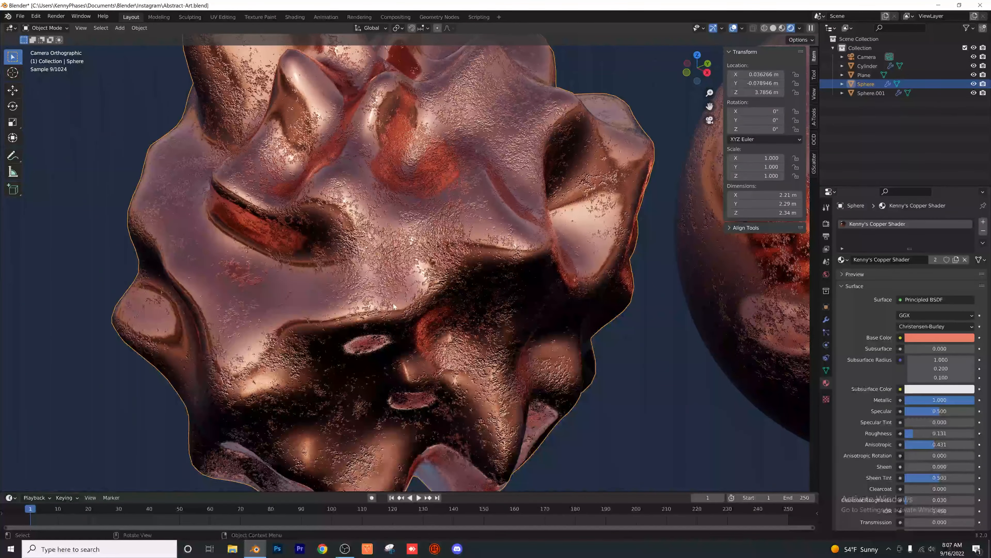
scroll(335, 209, "down", 5)
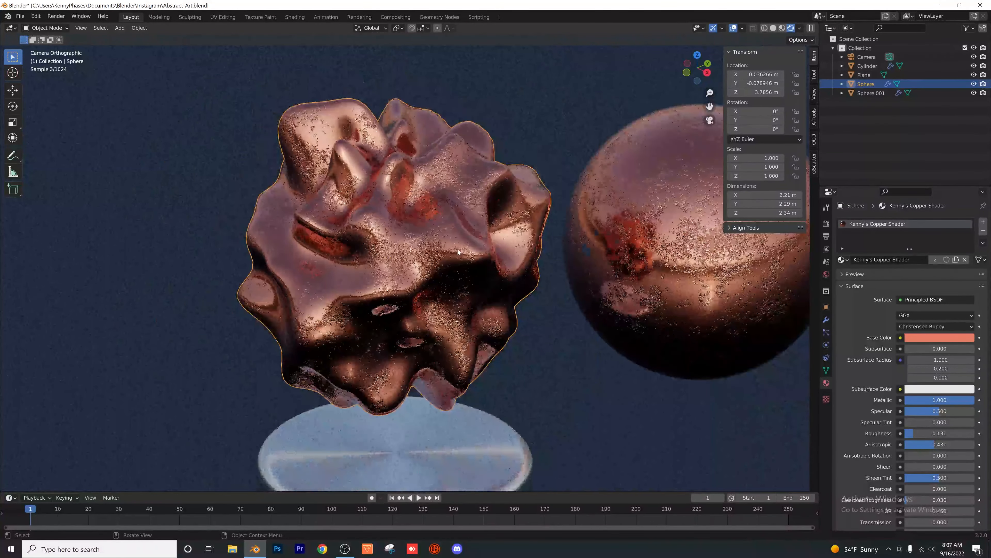
- Delete the pasted plain copper sphere beside the displaced one
left_click(634, 272)
key("Delete")
left_click(441, 97)
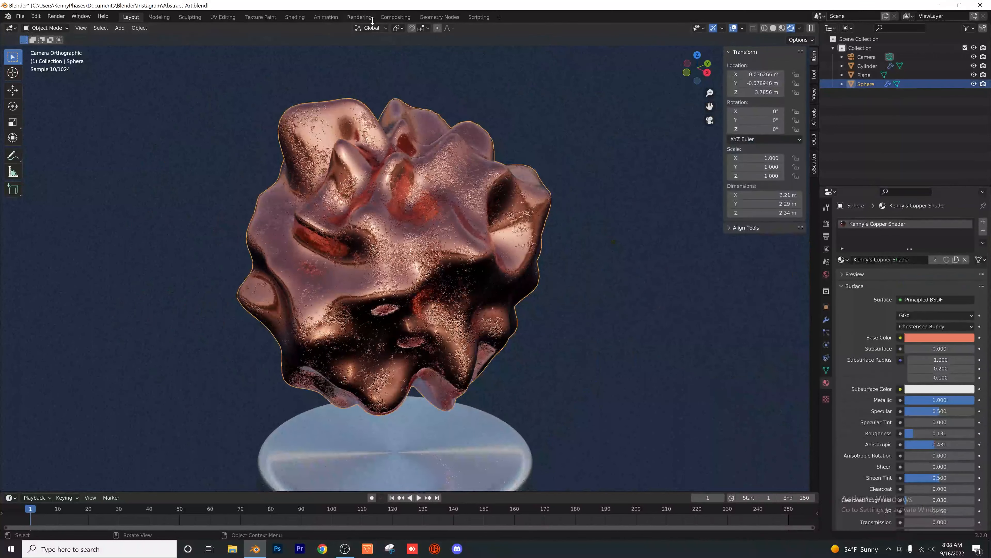
- Switch to the Shading workspace and frame the displaced sphere in rendered camera view
left_click(294, 17)
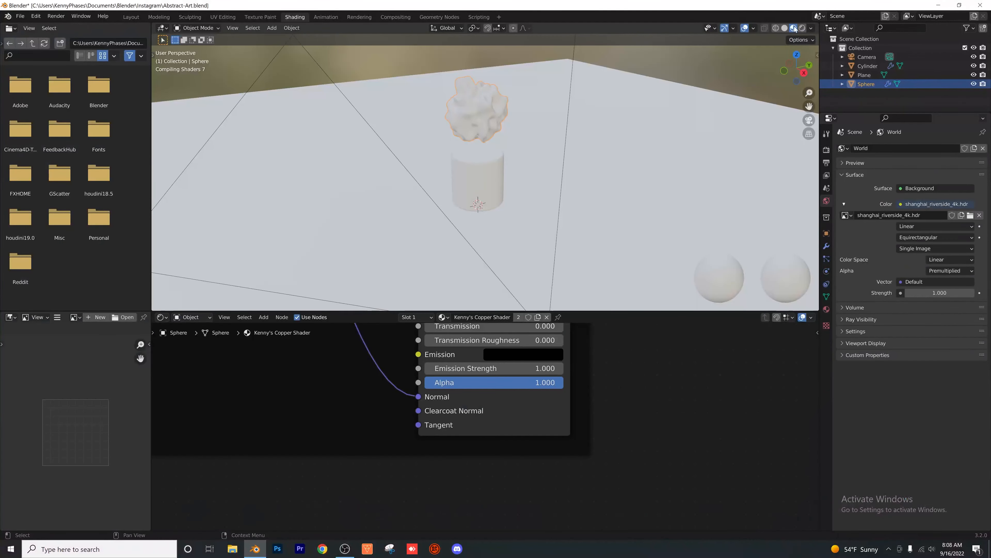
left_click(803, 28)
key("KP_0")
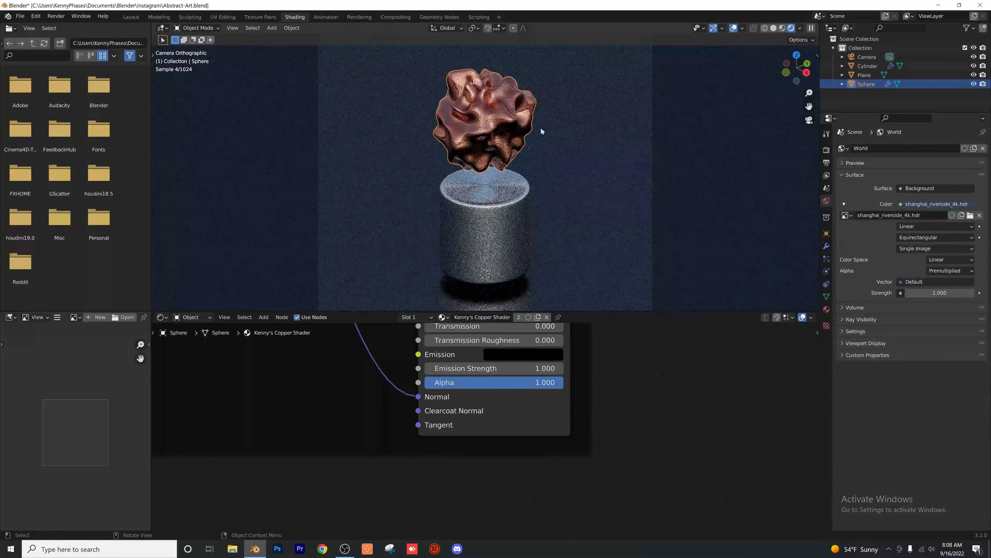
scroll(542, 130, "up", 5)
middle_click_drag(498, 51, 492, 179, "shift")
scroll(493, 180, "up", 3)
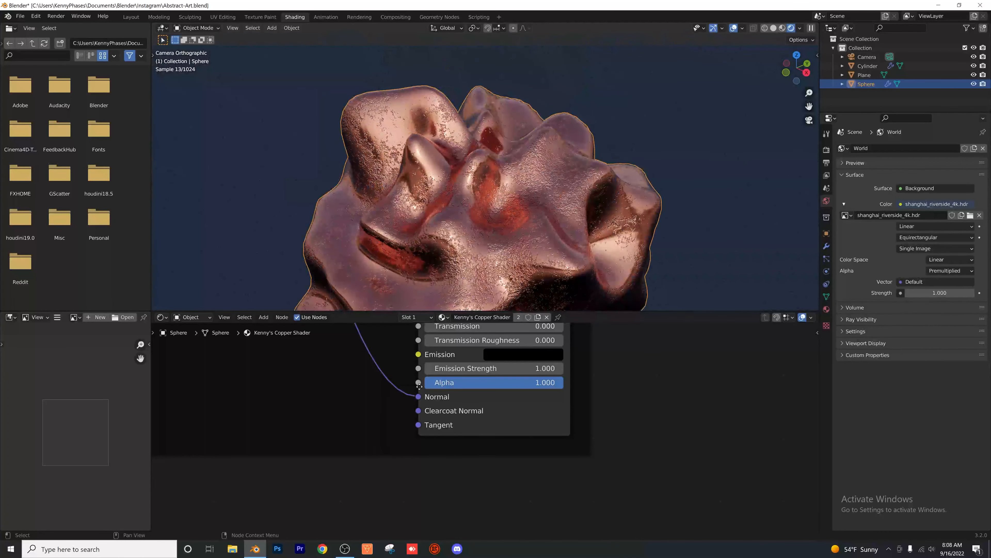
- Lower the strength of the Bump node in the copper shader's Scratches group to 0.195
middle_click_drag(420, 386, 460, 530)
scroll(409, 402, "down", 8)
middle_click_drag(409, 361, 464, 481)
middle_click_drag(498, 395, 536, 361)
scroll(481, 465, "up", 5)
middle_click_drag(498, 410, 546, 445)
scroll(519, 224, "up", 3)
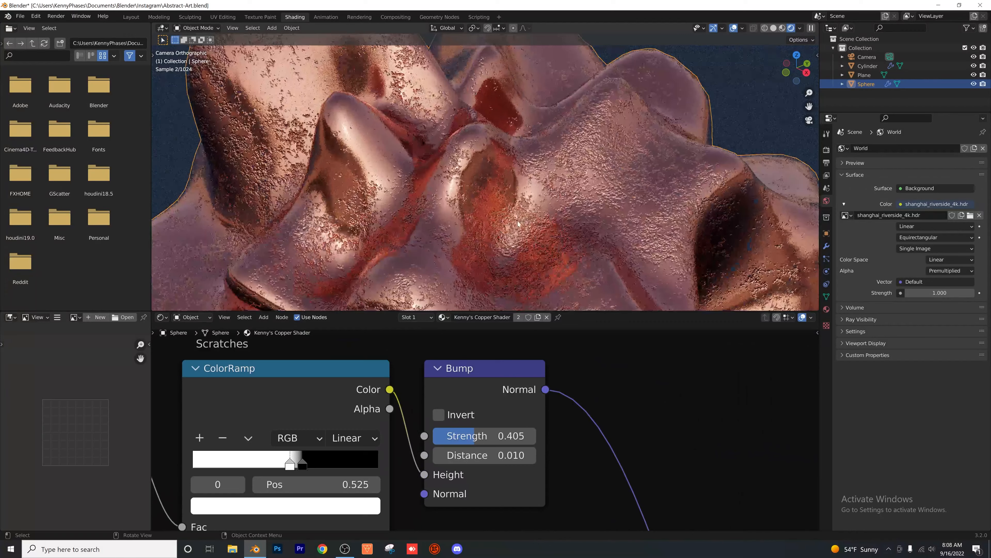
middle_click_drag(519, 224, 518, 178, "shift")
left_click_drag(486, 436, 463, 436)
- Set the scale of the noise texture feeding the scratches color ramp to -0.2
middle_click_drag(363, 468, 517, 413)
middle_click_drag(247, 447, 353, 440)
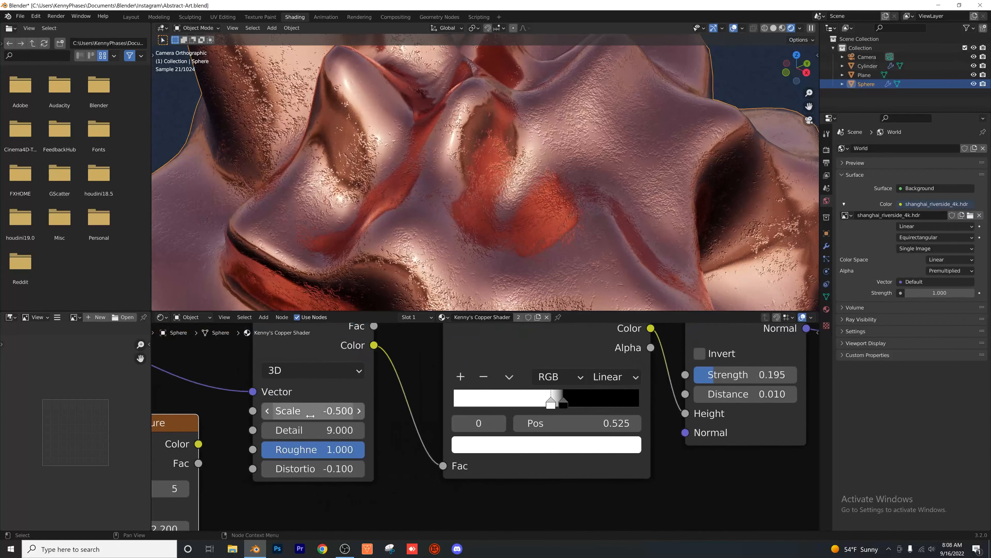
left_click(359, 410)
left_click(359, 410)
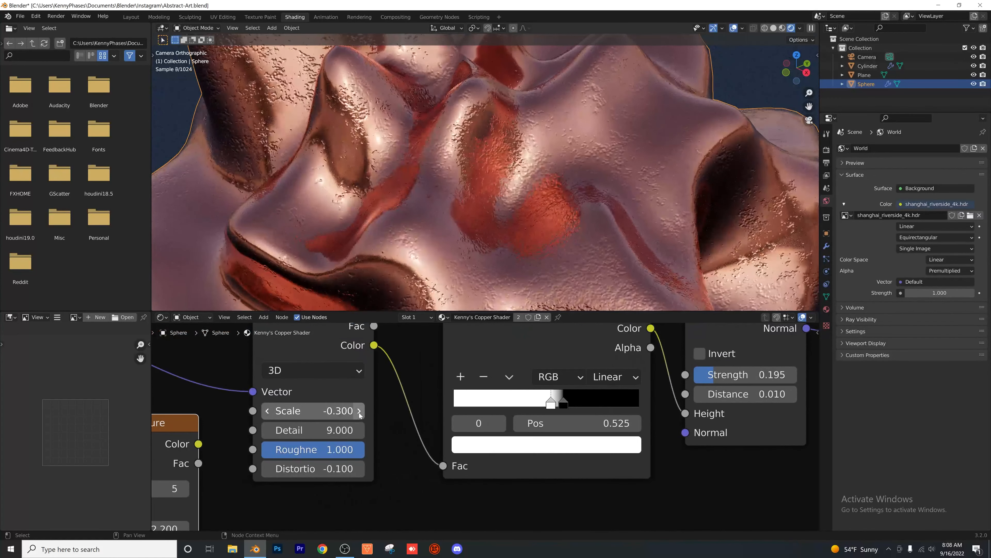
left_click(359, 414)
scroll(574, 187, "down", 5)
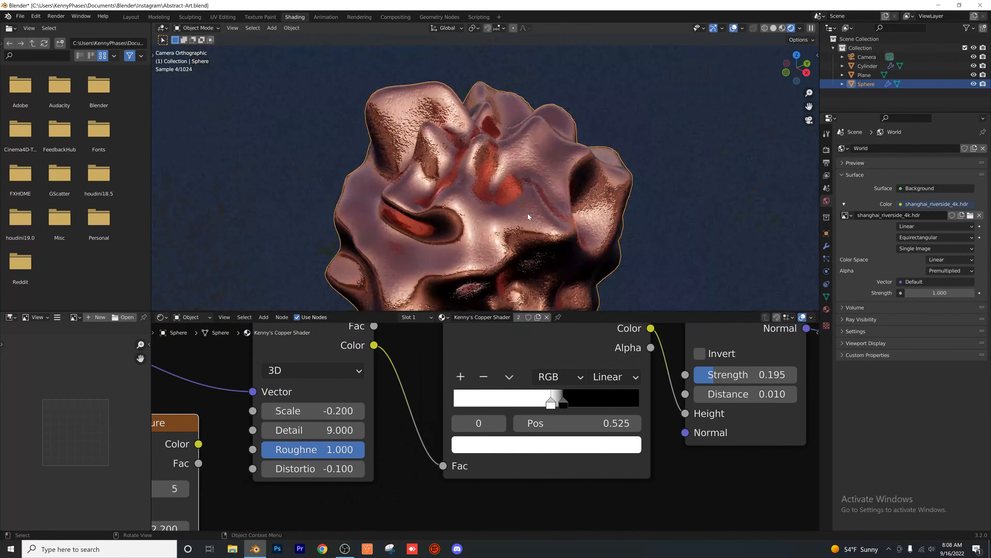
middle_click_drag(524, 219, 520, 170, "shift")
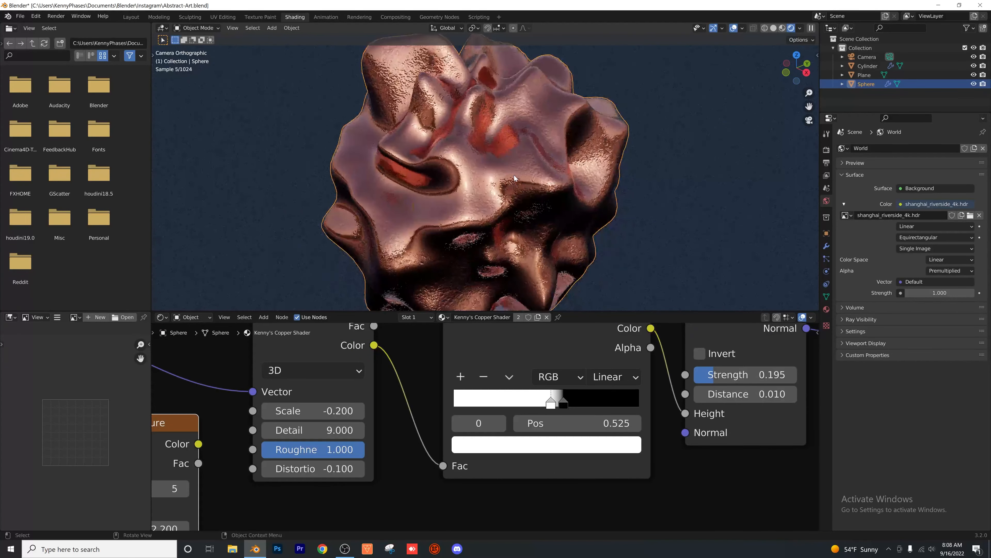
scroll(514, 175, "up", 1)
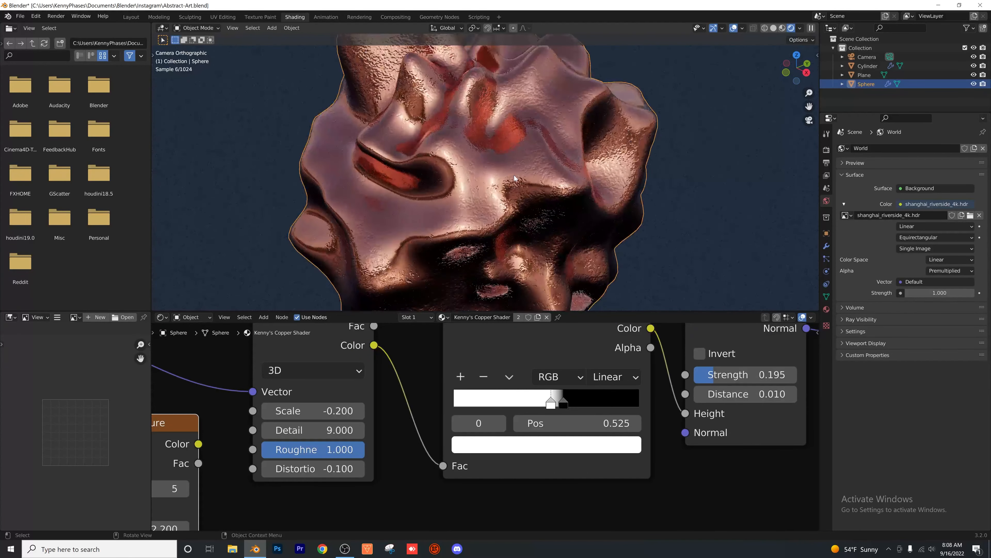
- Reduce the scratches Bump strength to 0.176, and set the noise texture's detail to 7.8 and roughness to 0.91
left_click_drag(716, 376, 724, 394)
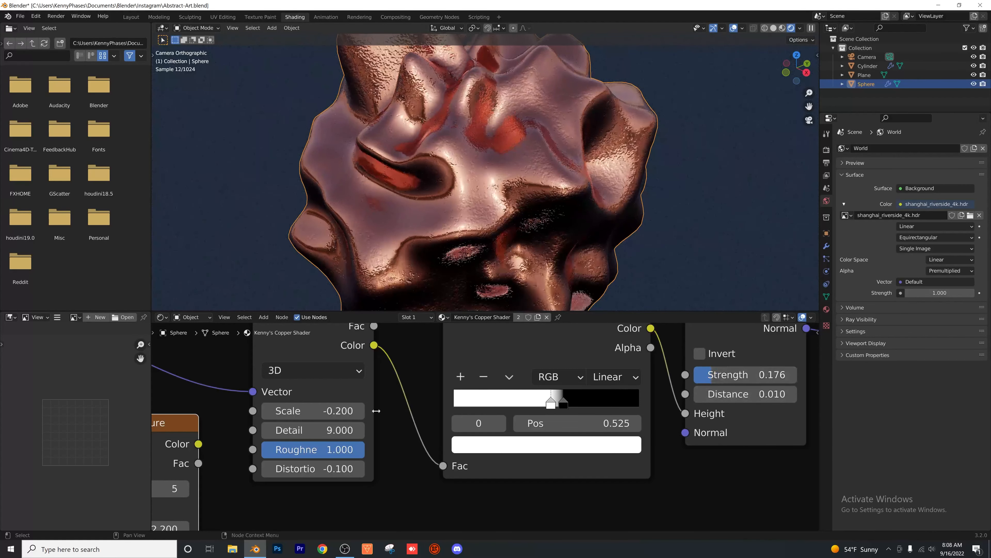
scroll(312, 424, "up", 1)
left_click_drag(232, 436, 215, 435)
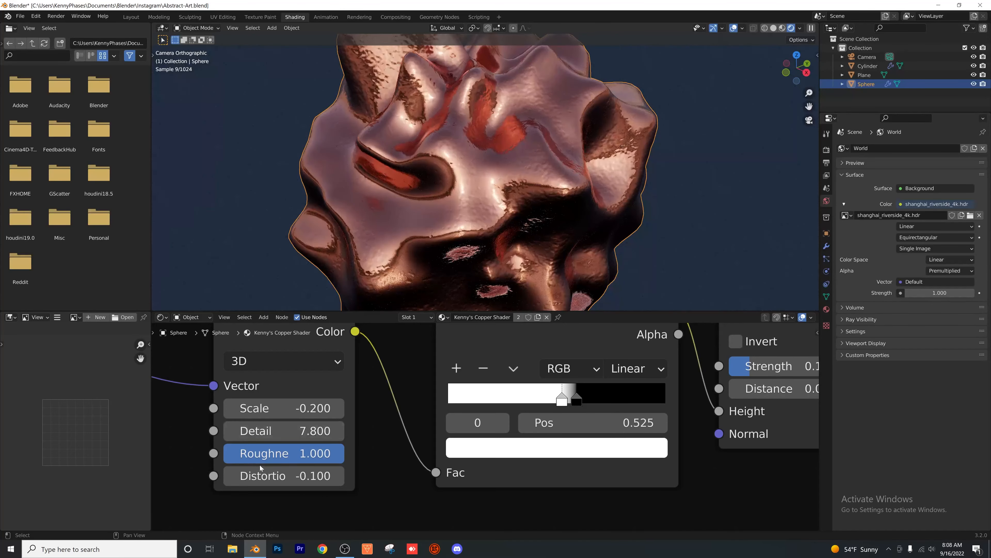
left_click_drag(281, 454, 253, 453)
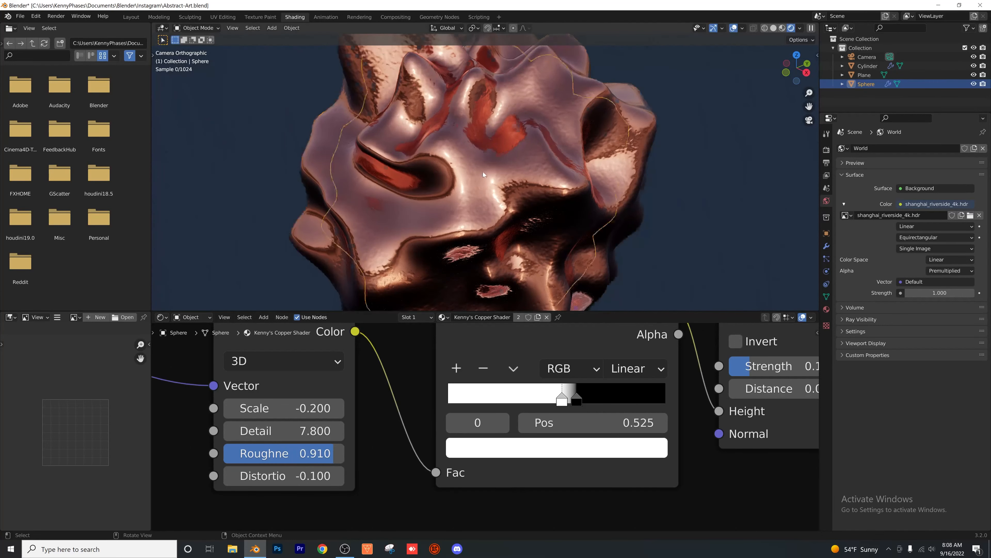
scroll(484, 172, "down", 4)
scroll(533, 192, "up", 5)
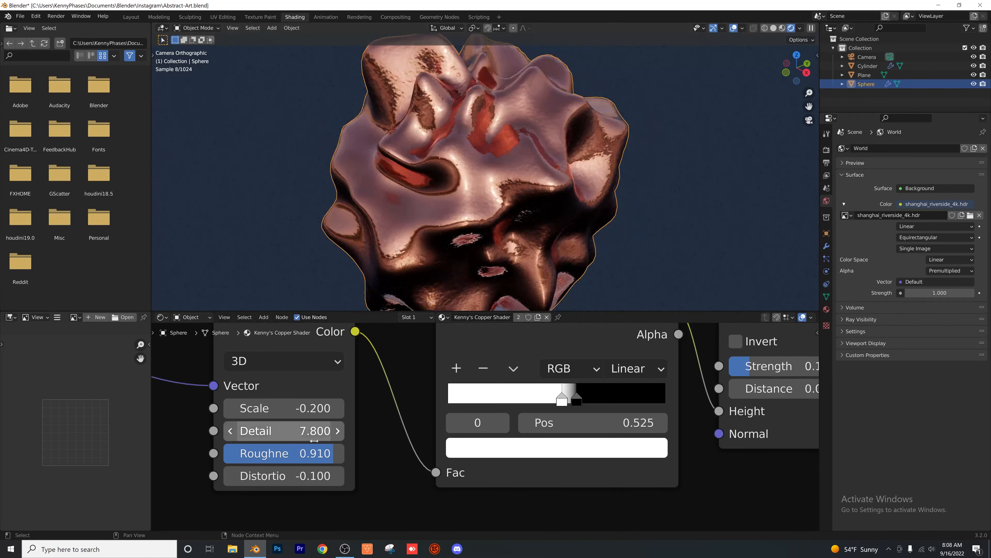
- Try a distortion of 2.5 on the scratches noise texture and undo it
mouse_move(274, 475)
left_mouse_down()
mouse_move(329, 476)
mouse_move(286, 475)
left_mouse_up()
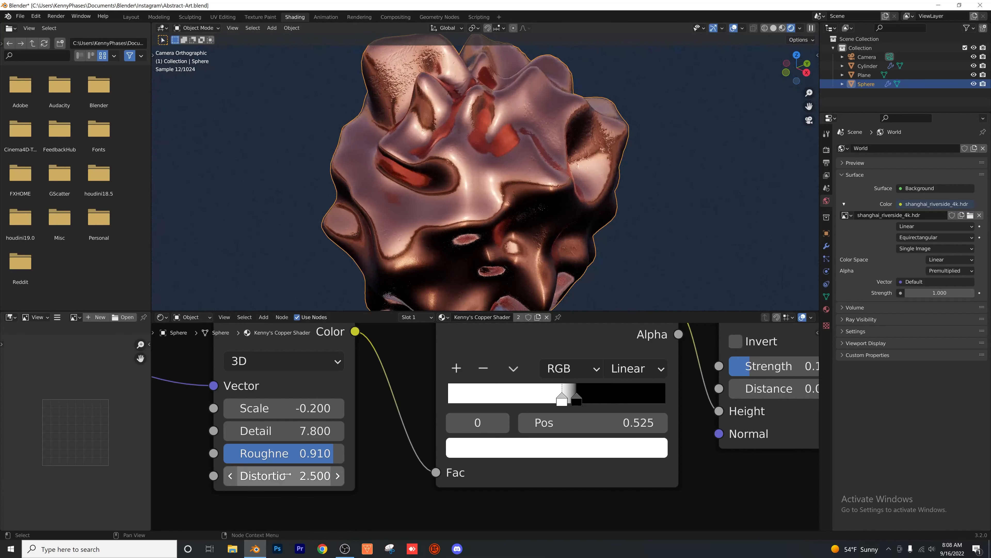
key("ctrl+z")
key("ctrl+z")
key("ctrl+z")
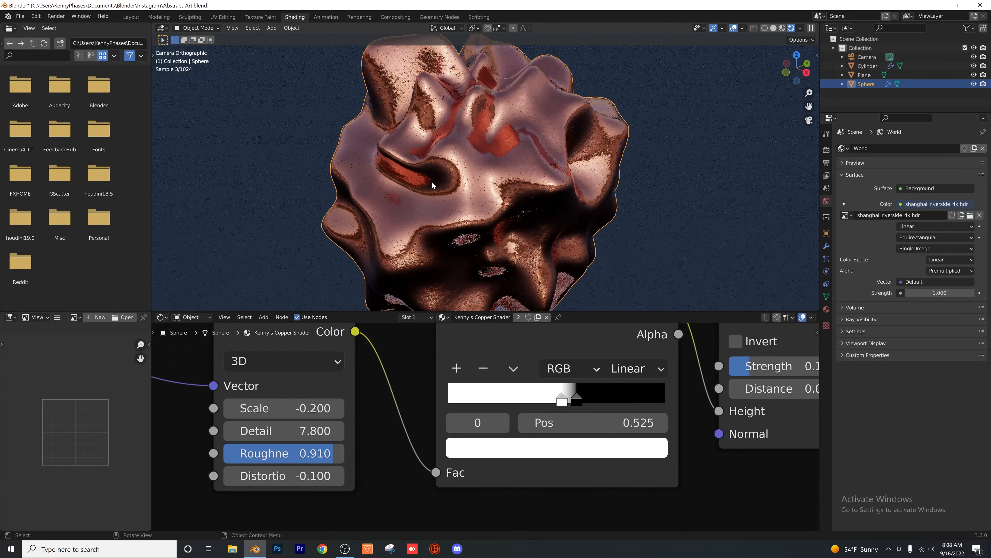
- Return to the Layout workspace with the whole sphere and cylinder in view
left_click(139, 18)
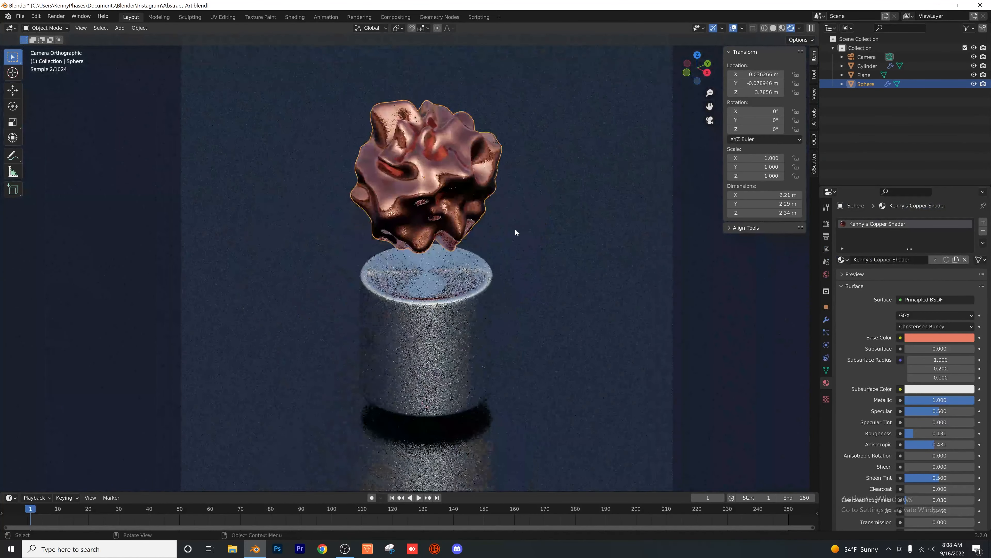
- Save the file and darken the base color of the ground plane's material to pure black, with a V value of 0
key("ctrl+s")
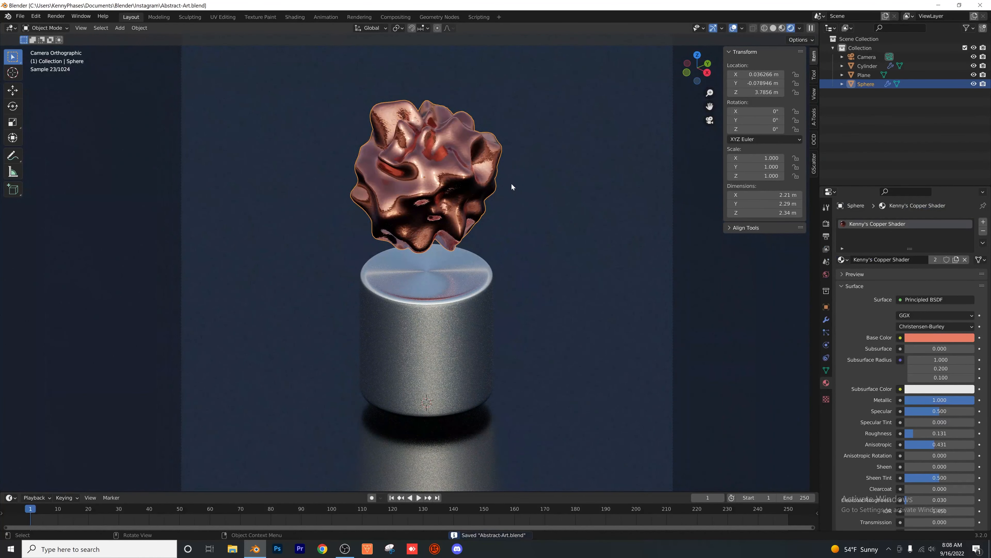
left_click(480, 314)
left_click(576, 280)
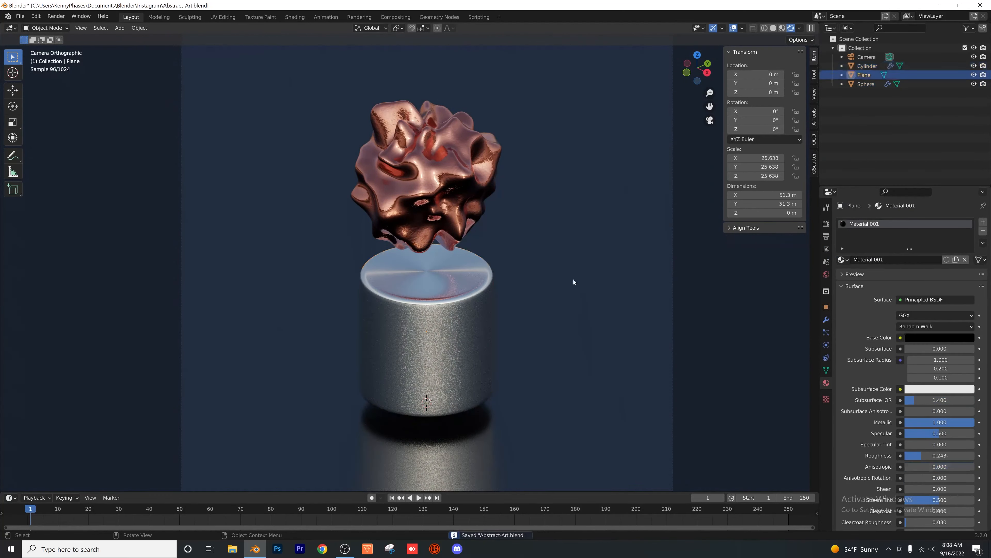
left_click_drag(920, 336, 920, 337)
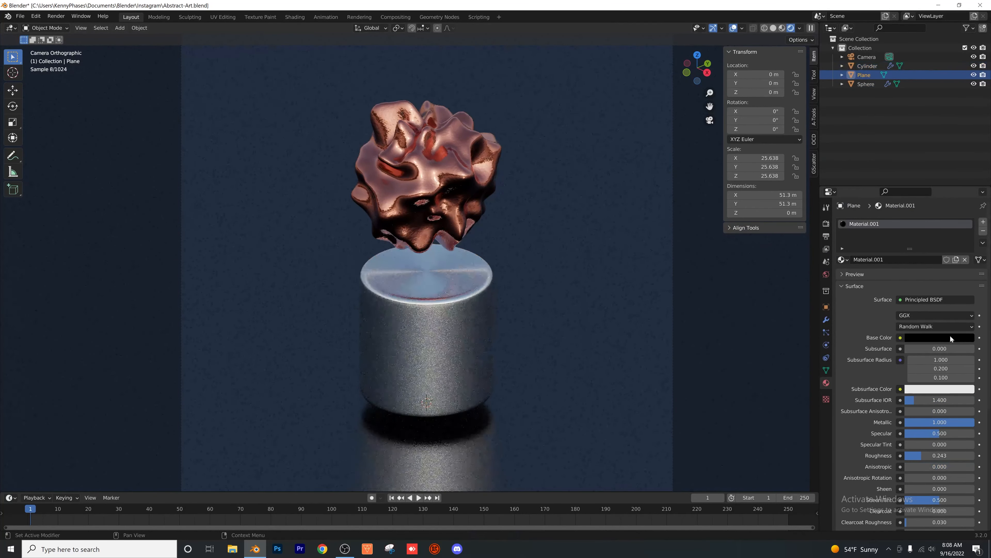
left_click(949, 337)
left_click(968, 210)
left_click_drag(968, 210, 968, 274)
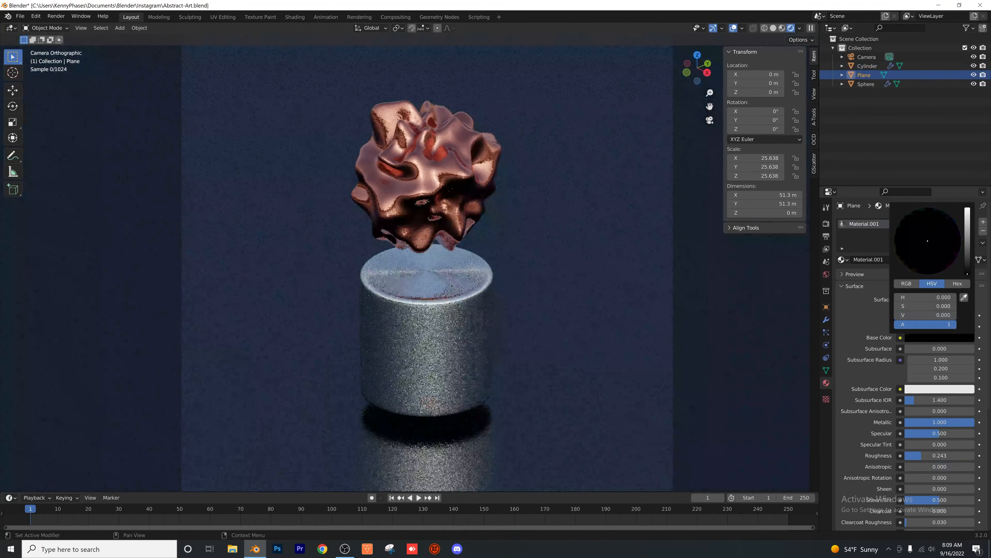
- Try a roughness of 0.585 on the plane's material and undo it
scroll(867, 377, "down", 4)
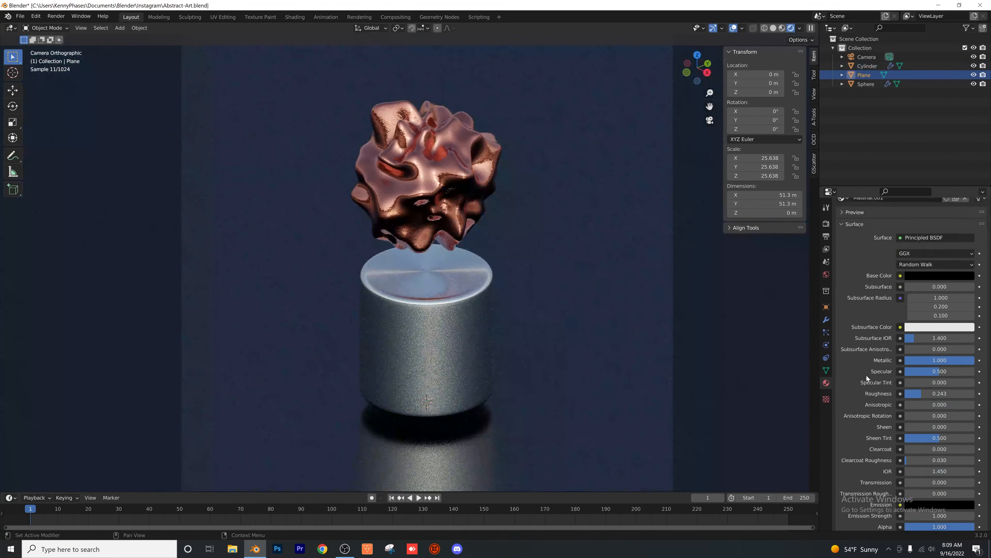
left_click_drag(922, 394, 945, 393)
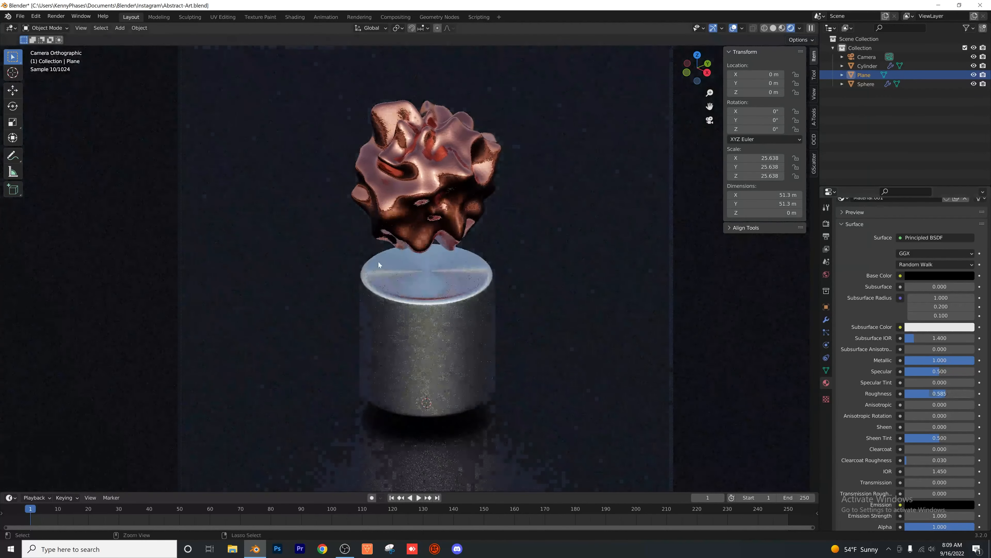
key("ctrl+z")
- Set the camera's location to X 7 m, Y -7 m and Z 7.5 m
scroll(389, 228, "down", 3)
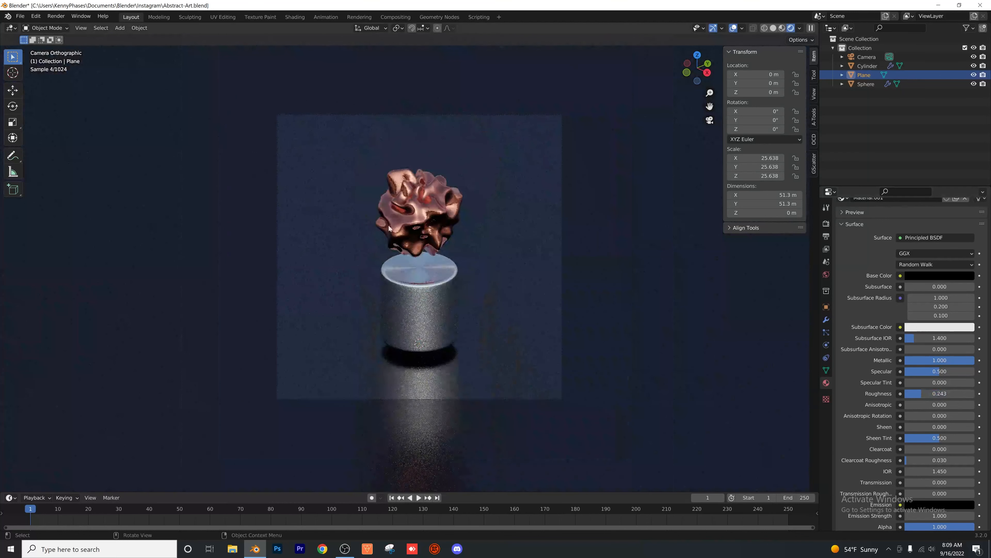
left_click(867, 57)
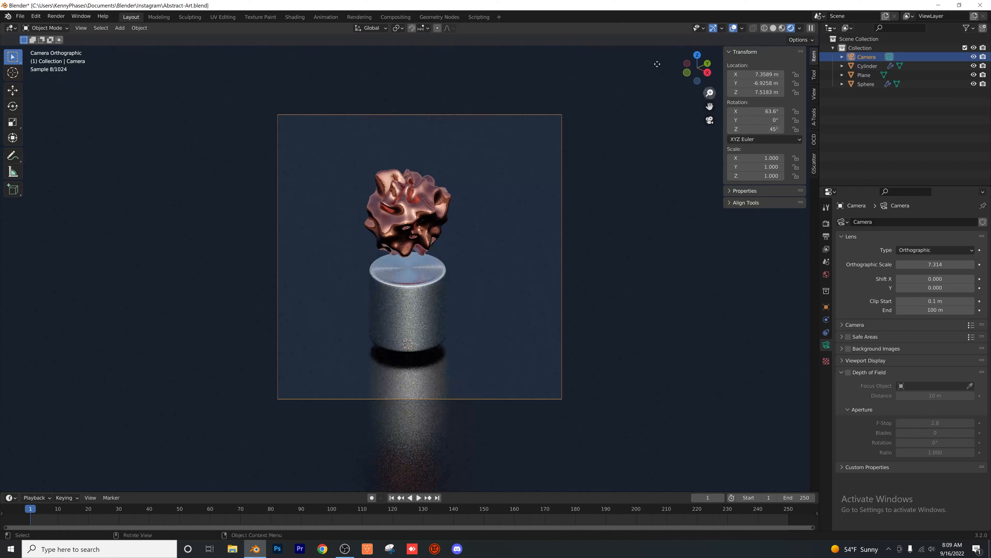
left_click(747, 75)
type("7")
key("Tab")
type("-7")
key("Return")
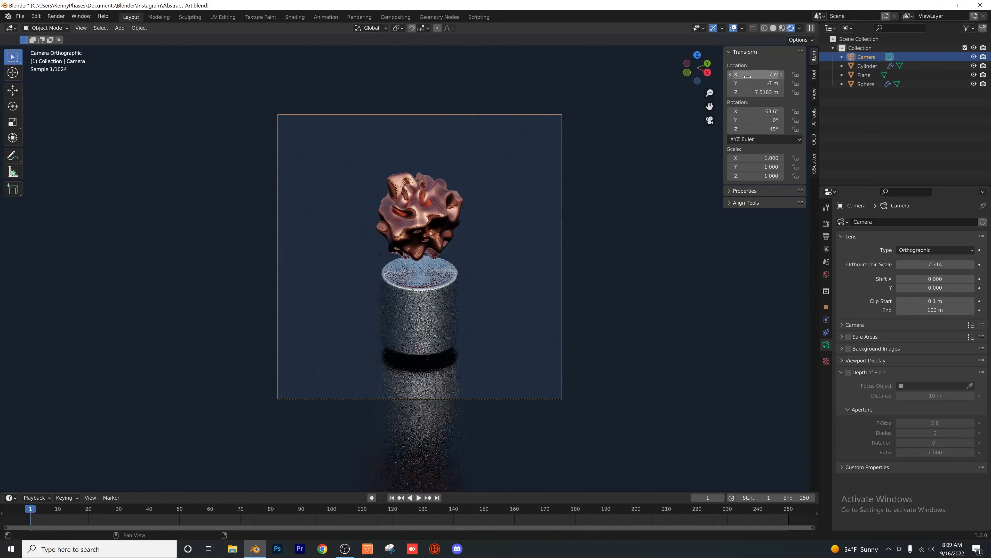
scroll(626, 195, "up", 2)
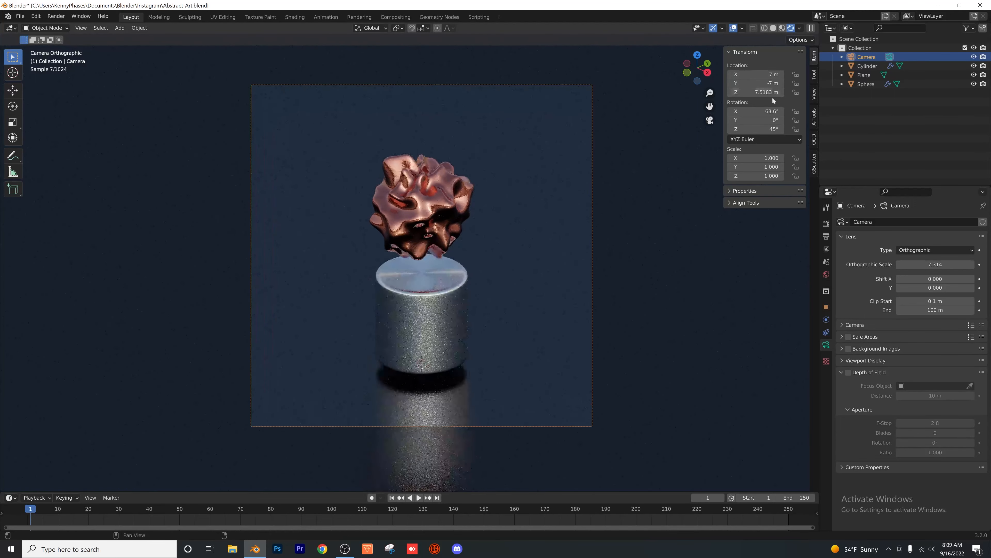
left_click(771, 93)
type("7.5")
key("Return")
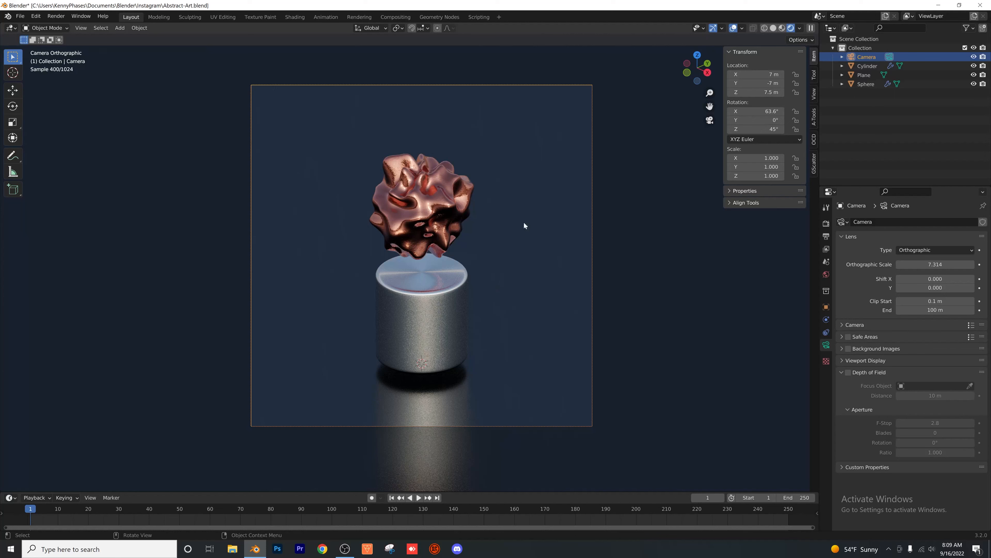
- Set the camera's X rotation to 52.7° and raise its Z location to 9.75 m to reframe the objects
left_click(755, 112)
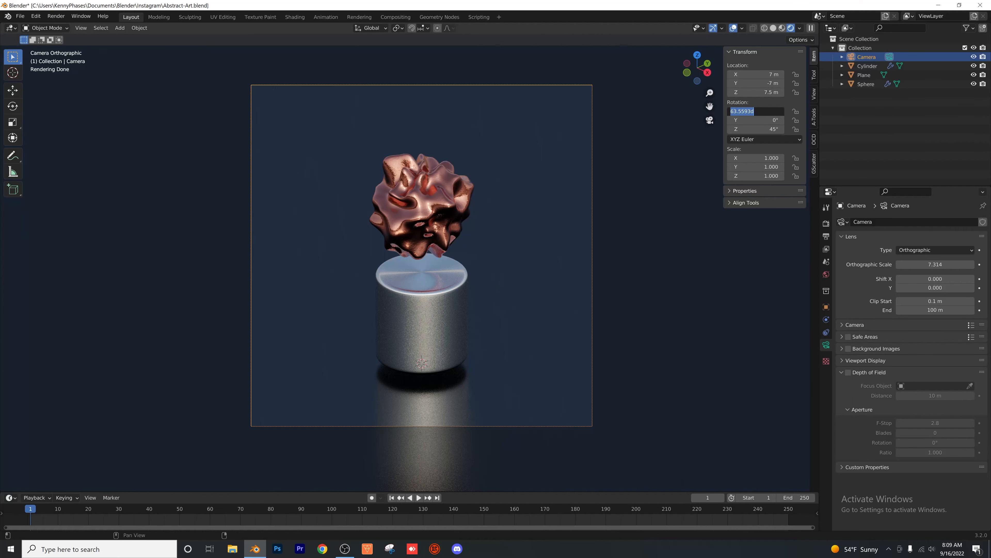
type("52.7")
key("Return")
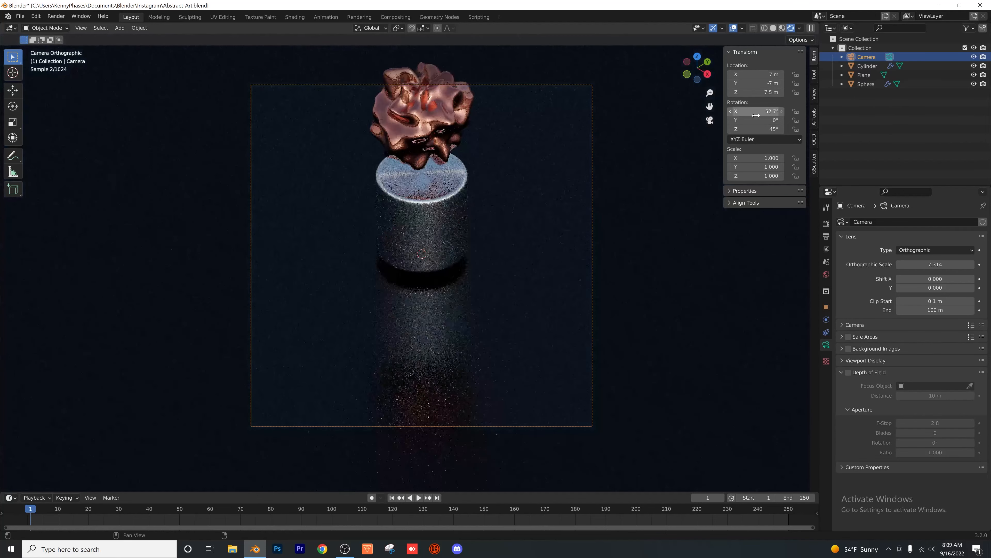
left_click_drag(782, 93, 806, 93)
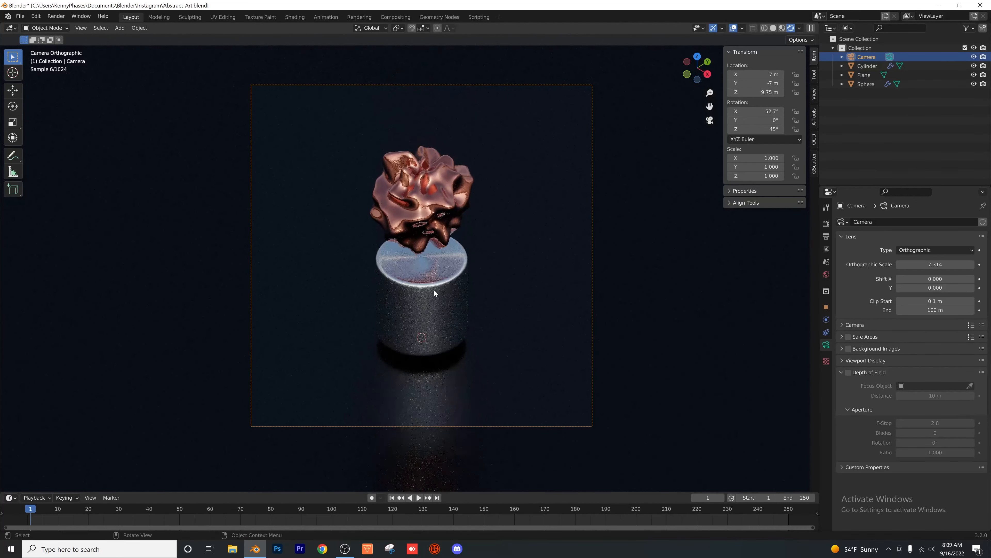
- Add a cube, move it up beside the copper sphere and scale it down to about 0.6
scroll(433, 289, "up", 1)
left_click(120, 27)
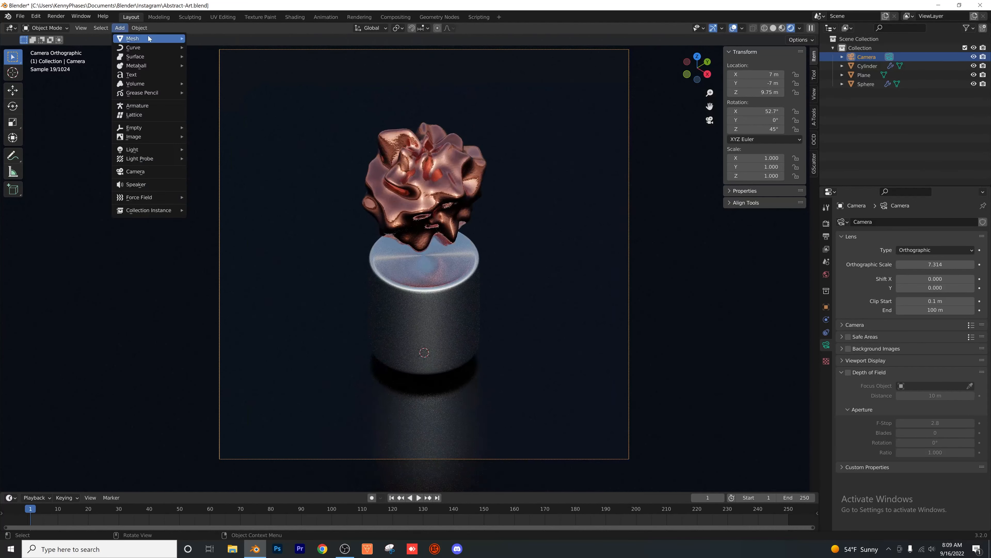
mouse_move(129, 37)
left_click(221, 47)
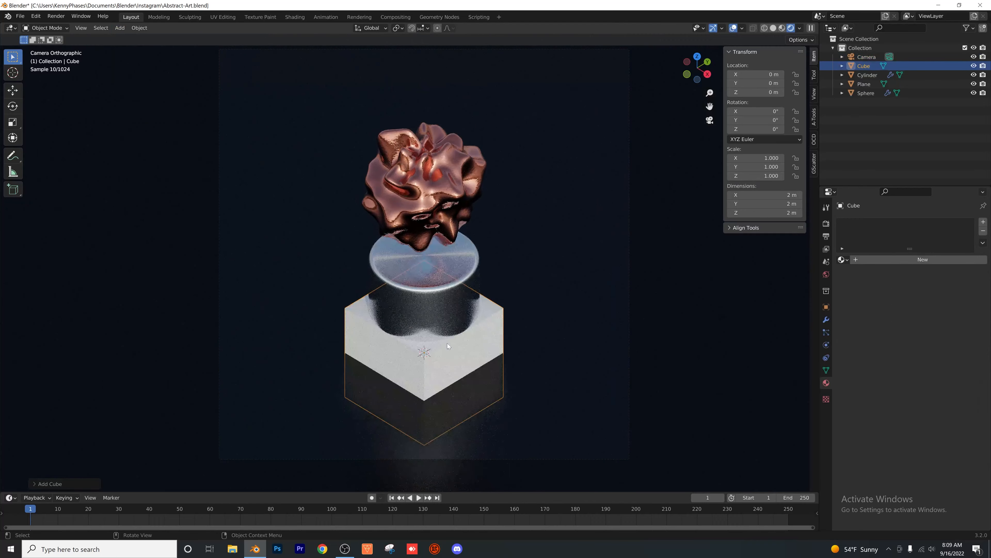
key("g")
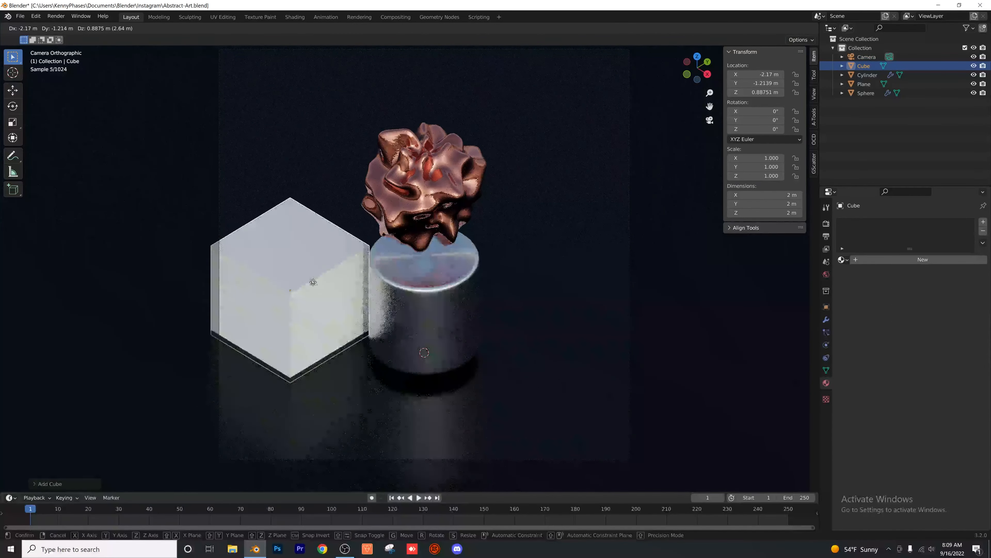
left_click(335, 159)
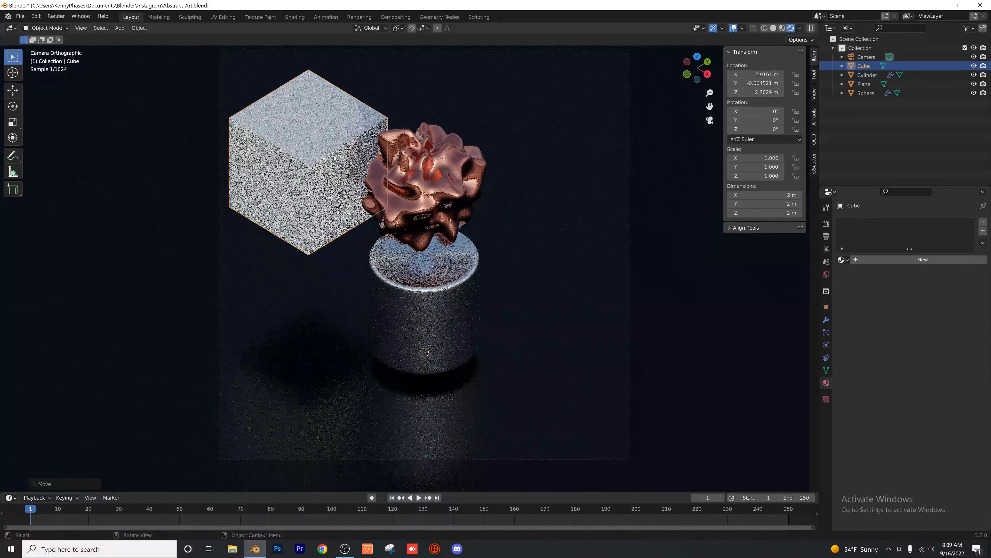
key("s")
left_click(325, 157)
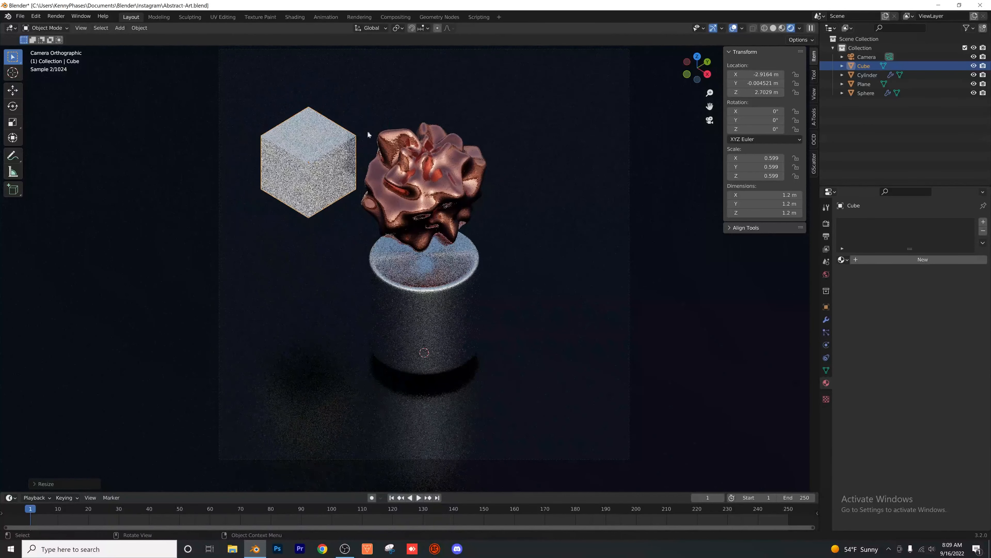
- Duplicate the cube twice and place the copies above it to form a tight three-cube cluster
key("shift+d")
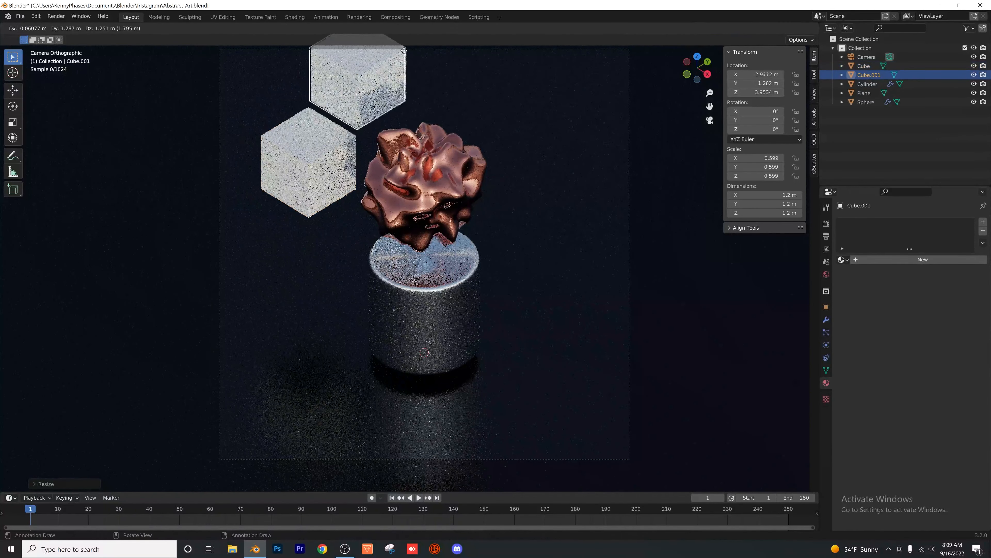
left_click(404, 53)
key("shift+d")
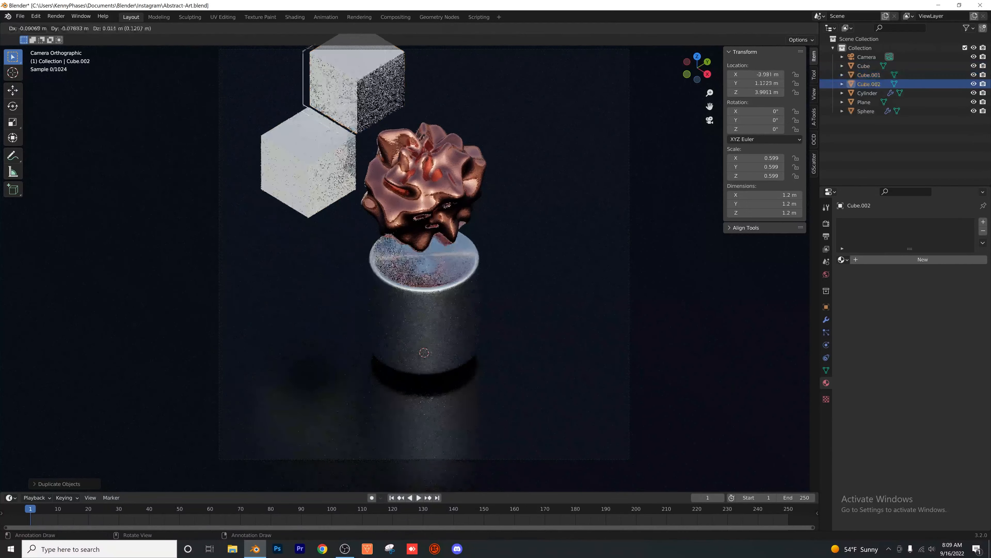
left_click(312, 68)
- Scale the three cubes together to about 0.356 and position the cluster just beside the copper sphere
left_click(321, 137, "shift")
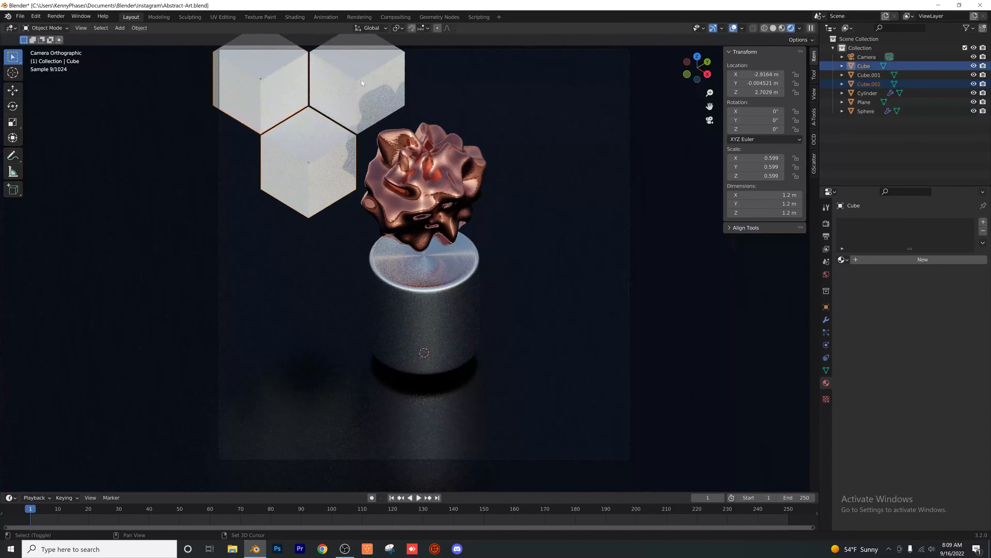
left_click(349, 105, "shift")
key("g")
left_click(353, 180)
key("s")
left_click(370, 140)
key("g")
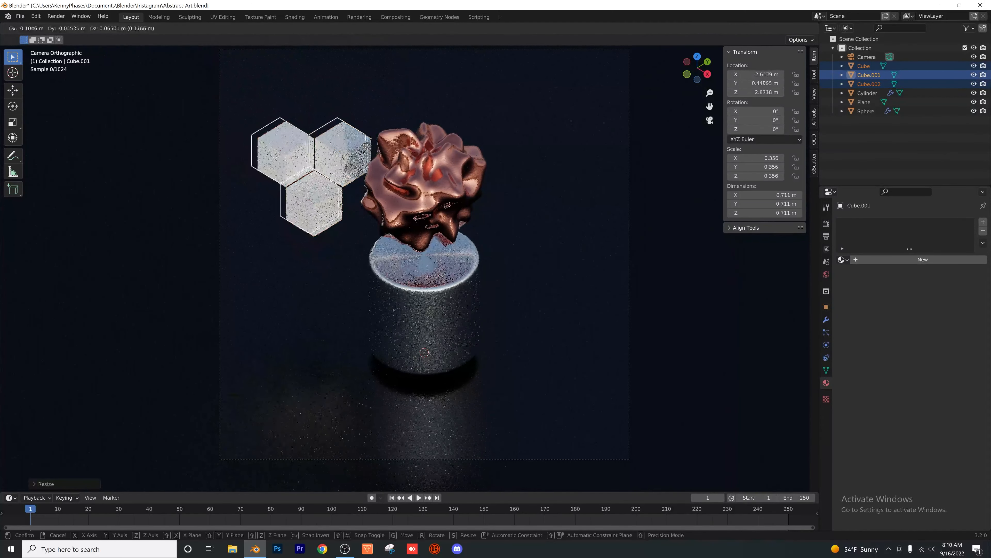
left_click(356, 145)
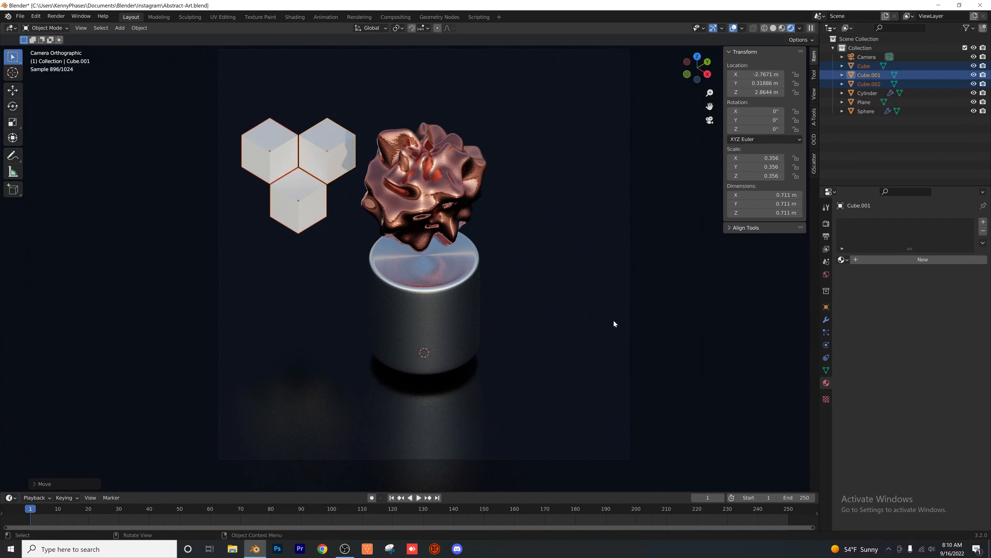
- Link the cylinder's brushed-metal material to all three cubes
left_click(359, 187)
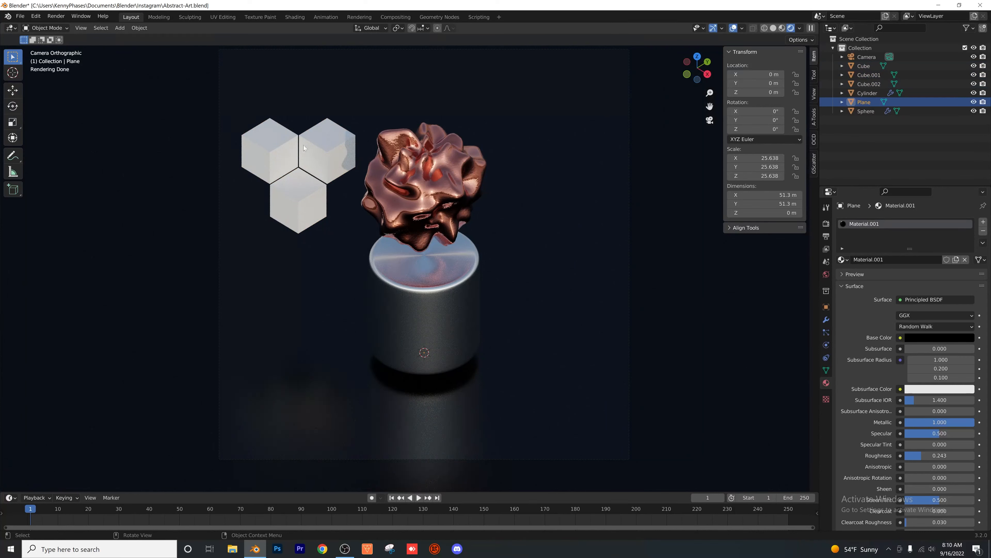
left_click(312, 149)
left_click(284, 154, "shift")
left_click(303, 197, "shift")
left_click(437, 295, "shift")
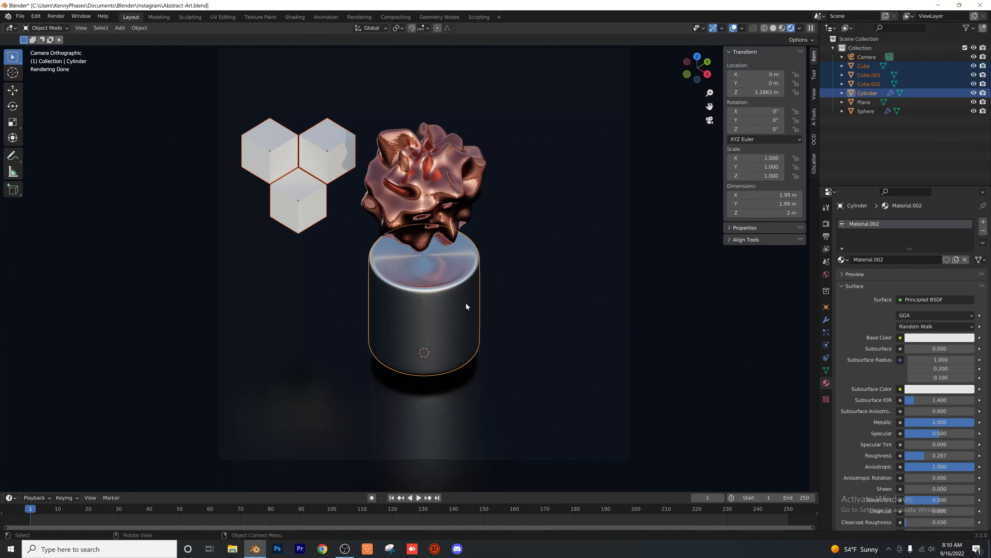
key("ctrl+l")
left_click(467, 304)
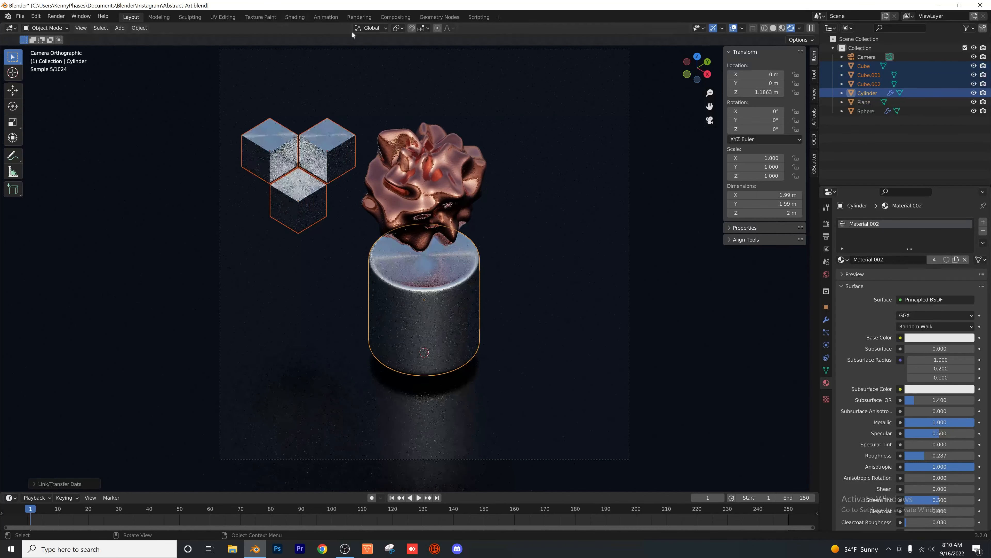
left_click(571, 183)
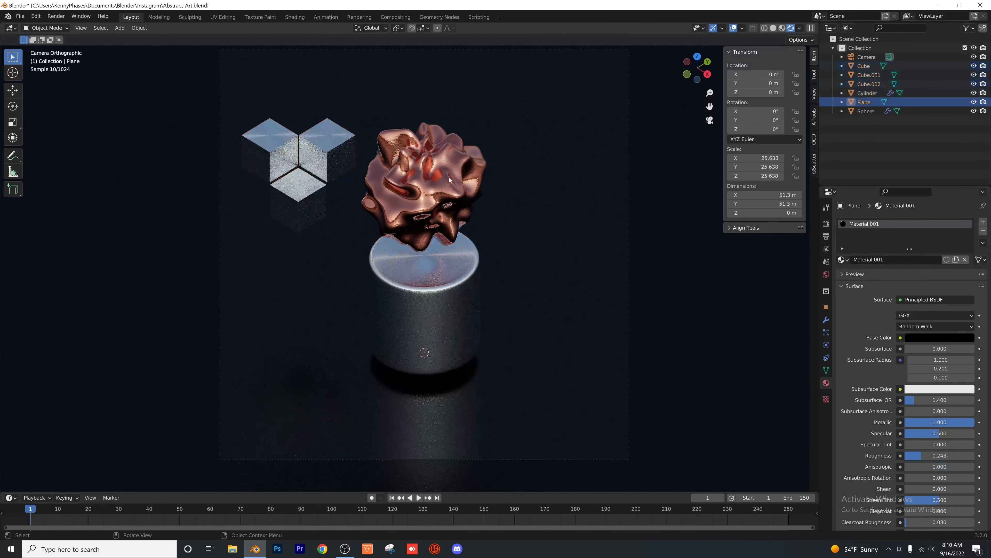
- Delete the three cubes beside the sphere
left_click(292, 200)
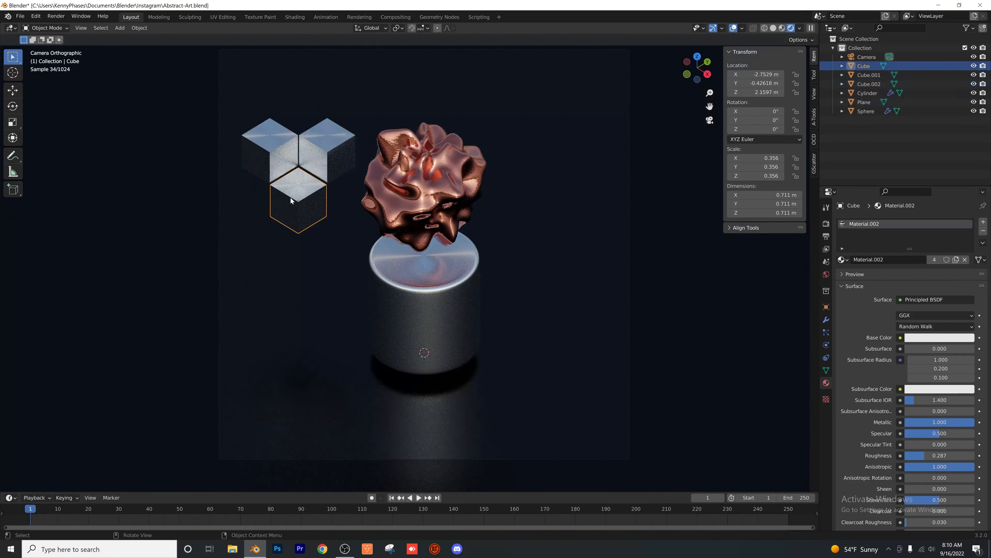
left_click(316, 160, "shift")
left_click(270, 145, "shift")
key("x")
left_click(273, 154)
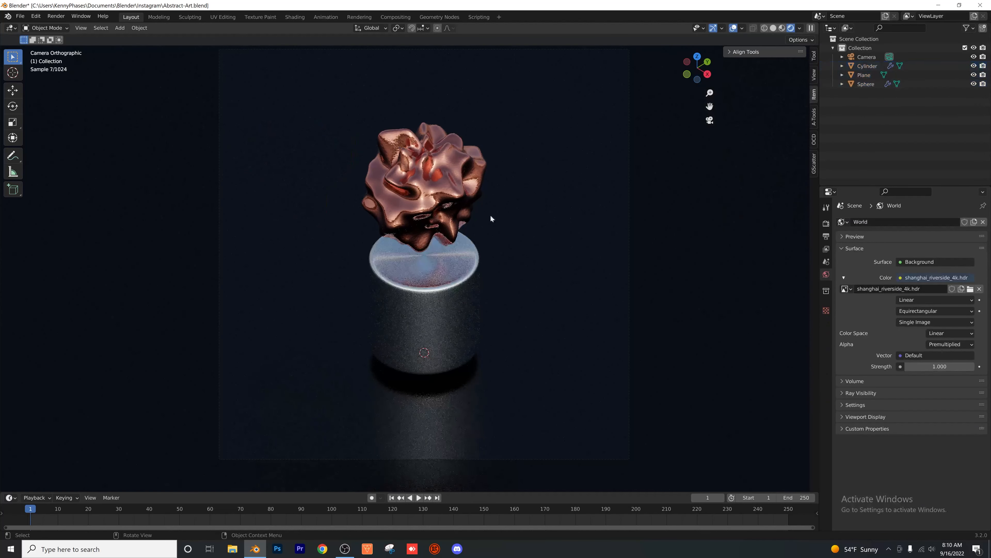
- Select the ground plane and save the file
left_click(579, 258)
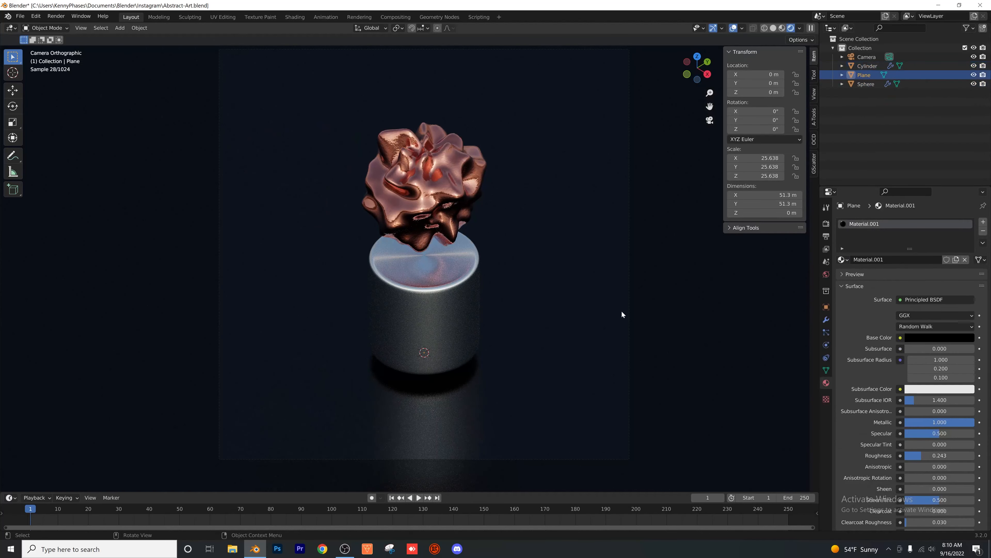
scroll(534, 211, "down", 3)
key("ctrl+s")
scroll(503, 273, "up", 1)
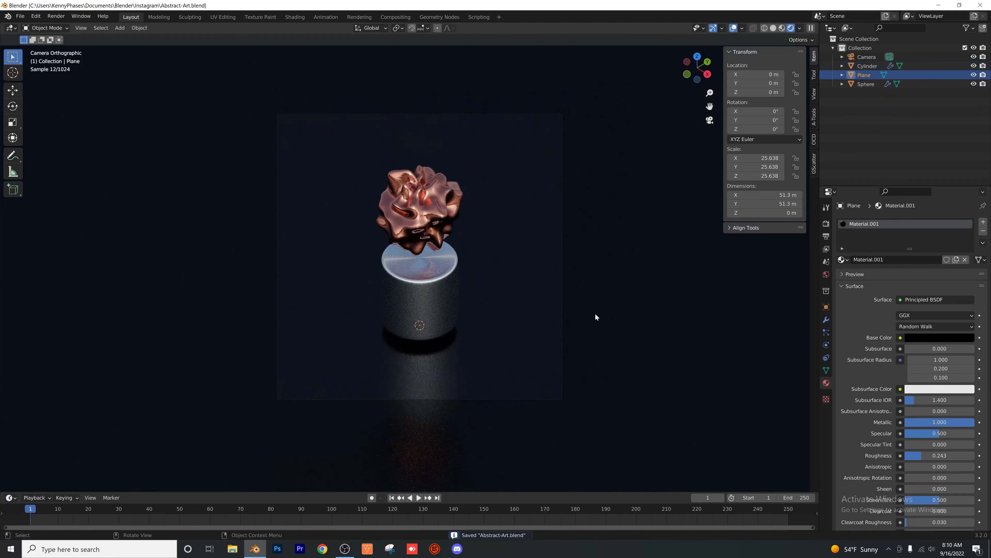
- Subdivide the ground plane's mesh several times into a dense grid, working in solid shading
scroll(558, 277, "down", 4)
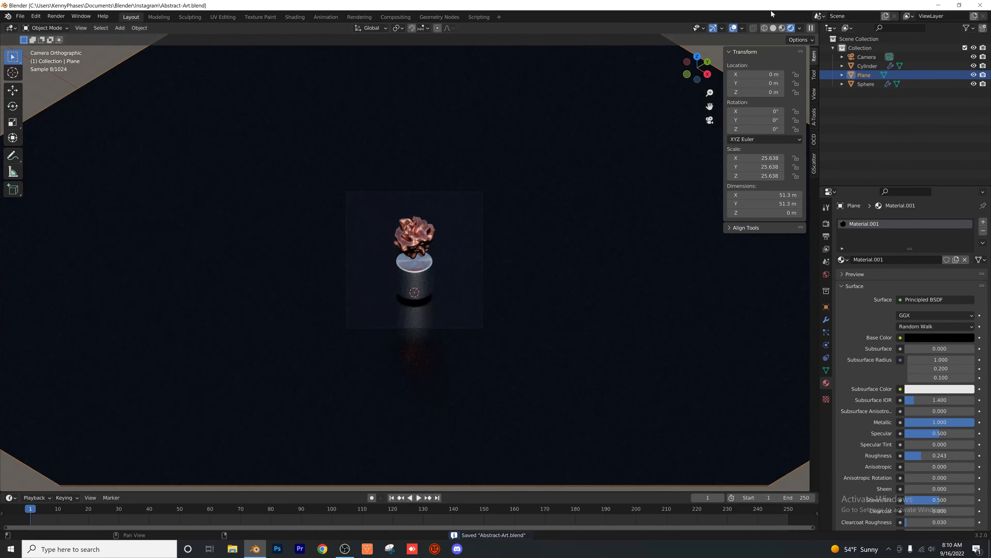
key("shift+z")
middle_click_drag(432, 250, 431, 242)
scroll(431, 240, "down", 9)
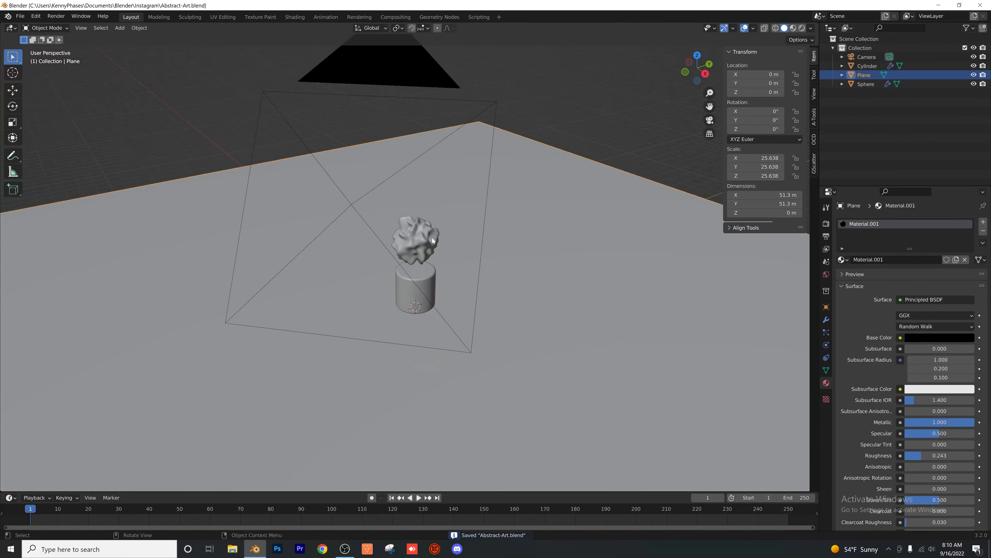
key("Tab")
right_click(482, 249)
left_click(482, 249)
right_click(482, 249)
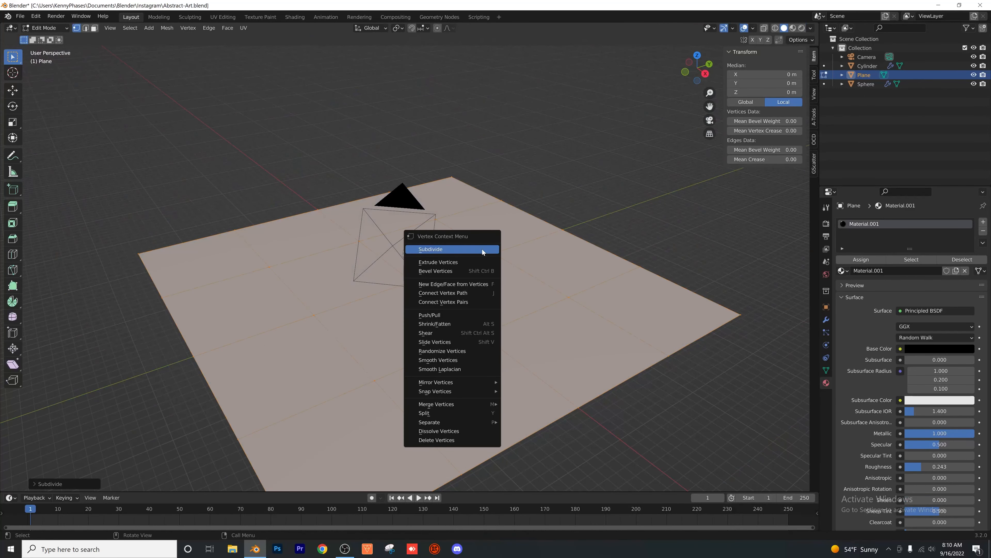
left_click(481, 249)
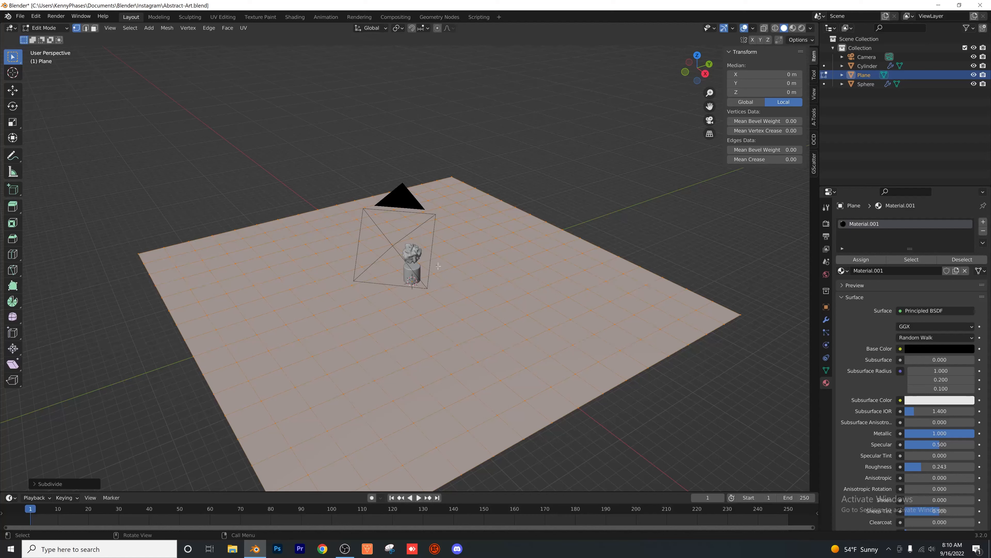
scroll(430, 281, "up", 8)
key("Tab")
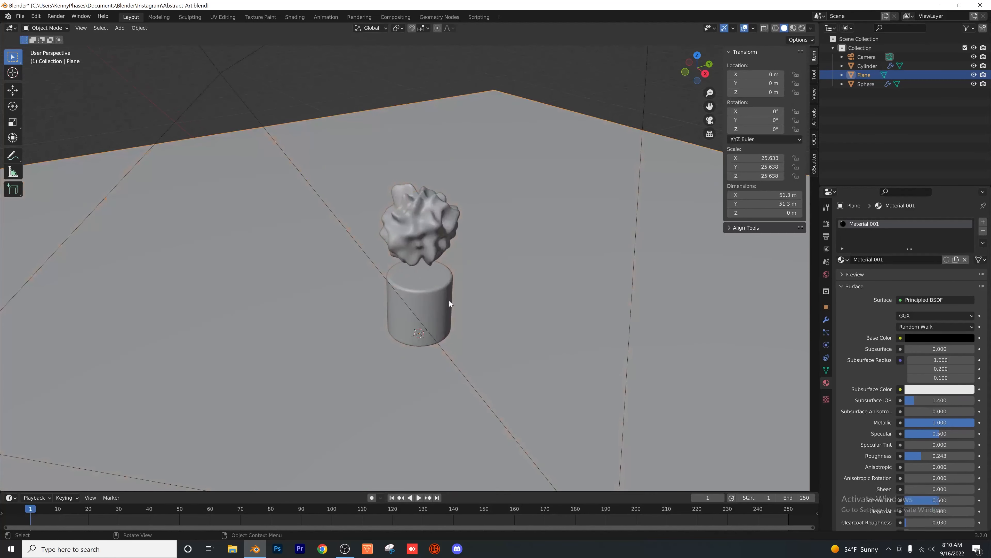
- Add a Displace modifier with a new texture to the ground plane
scroll(547, 335, "down", 6)
left_click(826, 320)
left_click(913, 221)
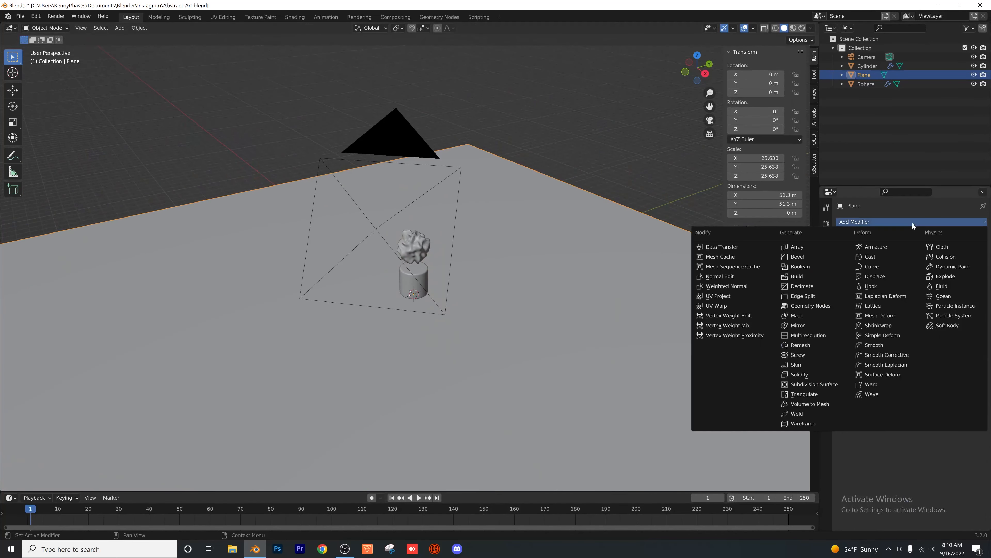
left_click(897, 277)
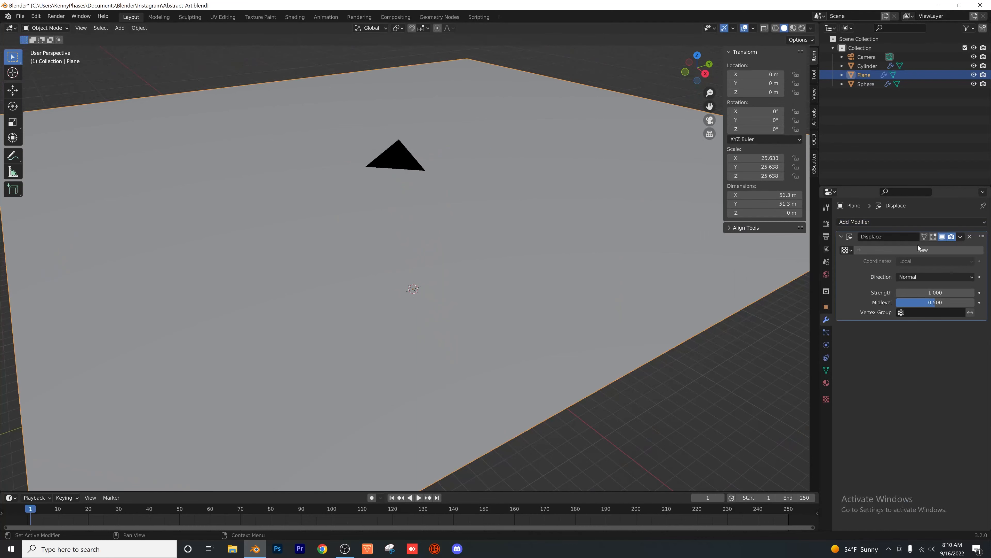
left_click(921, 249)
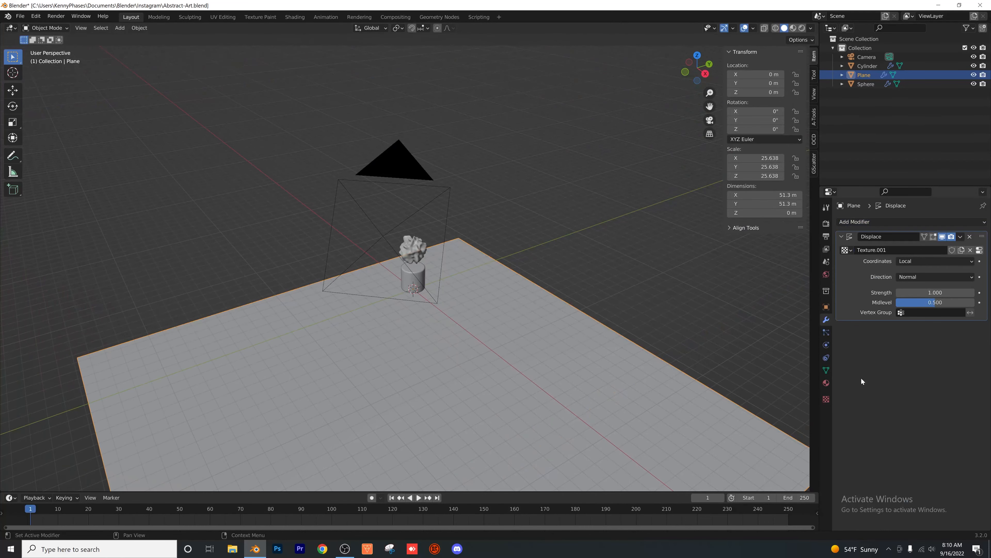
- Change the plane's displacement texture type to Clouds
left_click(826, 382)
left_click(826, 399)
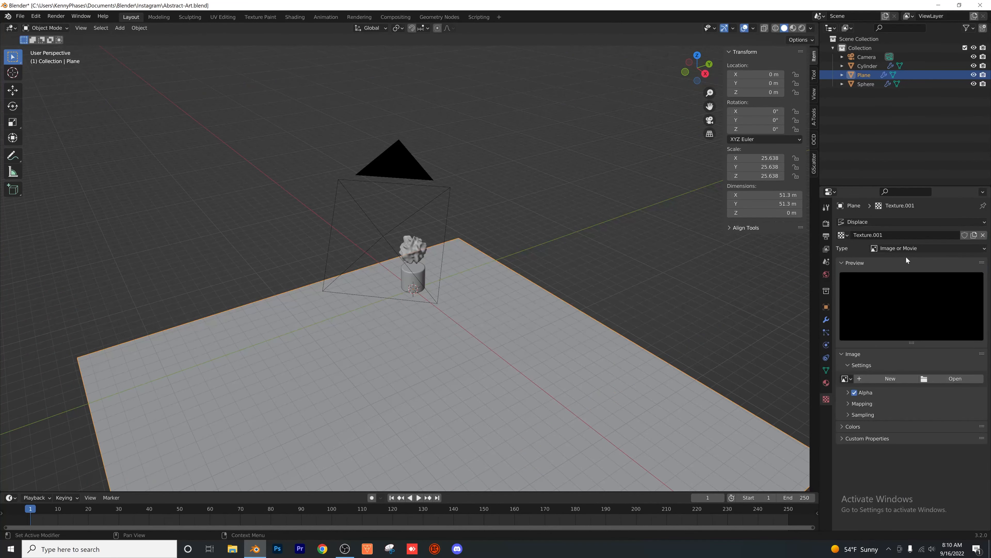
left_click(905, 248)
left_click(902, 282)
middle_click_drag(503, 278, 805, 289)
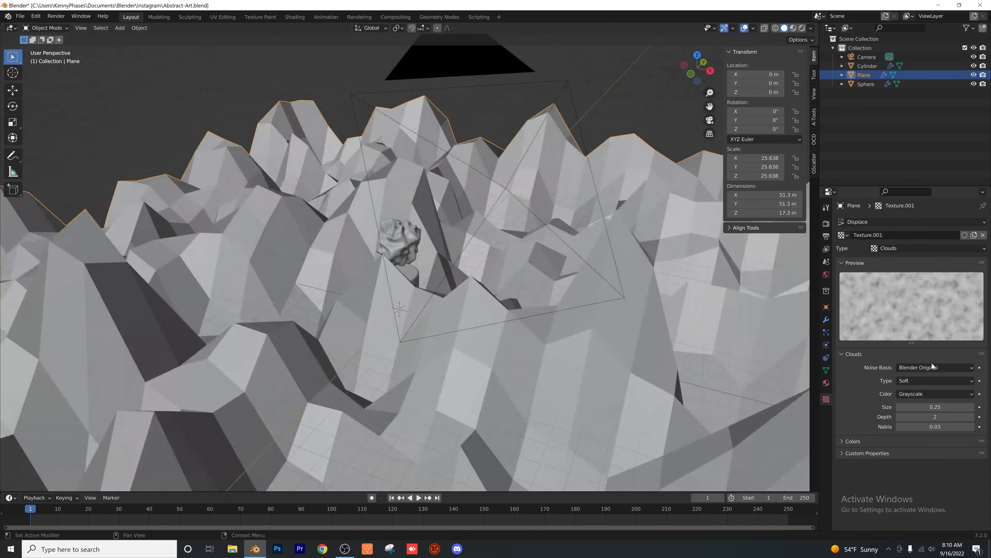
- Enlarge the Clouds texture's size until the plane's jagged peaks turn into broad, rolling hills
left_click(900, 408)
left_click(900, 408)
left_click(900, 409)
left_click(900, 408)
left_click(901, 408)
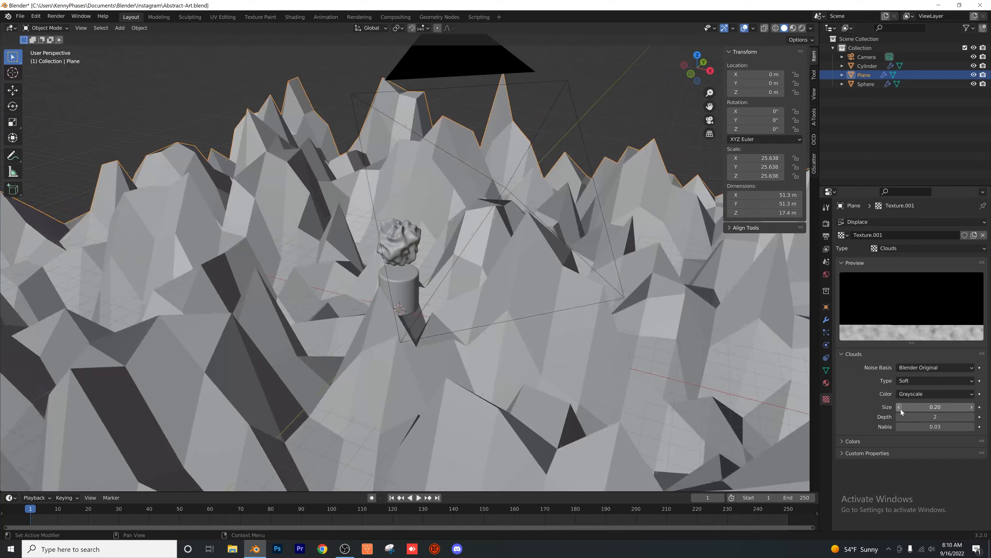
left_click(903, 409)
left_click_drag(904, 408, 973, 408)
- Add a Subdivision Surface modifier to the plane and raise its viewport level to 3
left_click(826, 320)
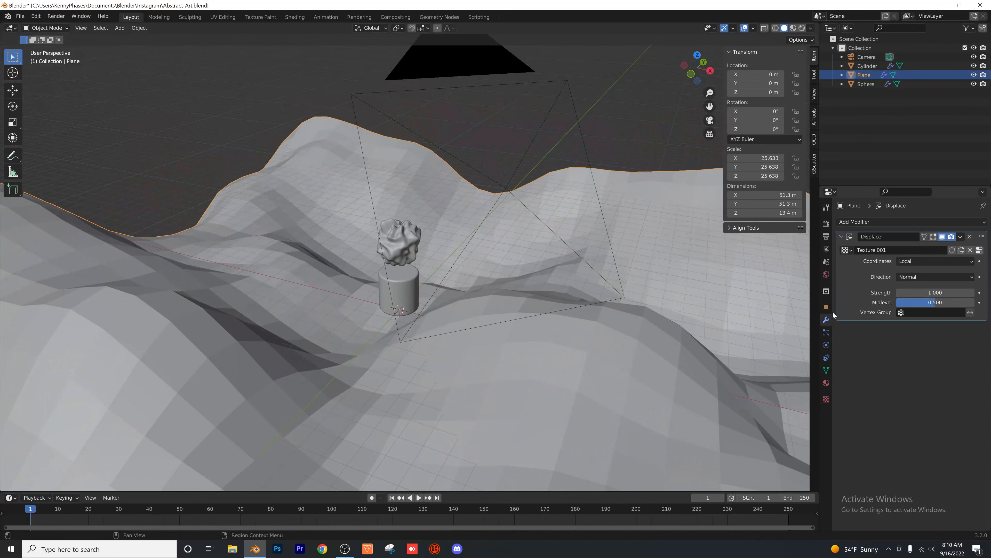
left_click(887, 222)
left_click(844, 377)
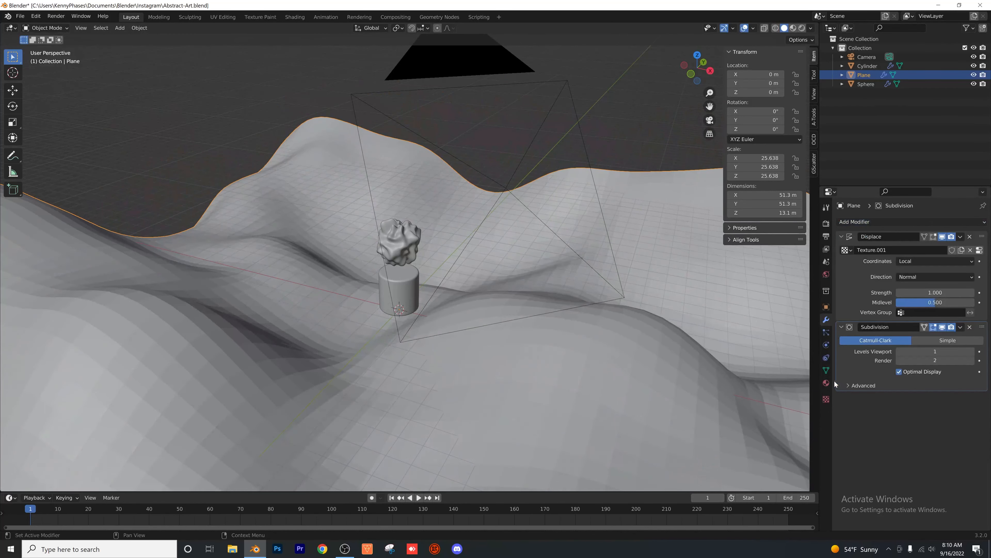
left_click(972, 352)
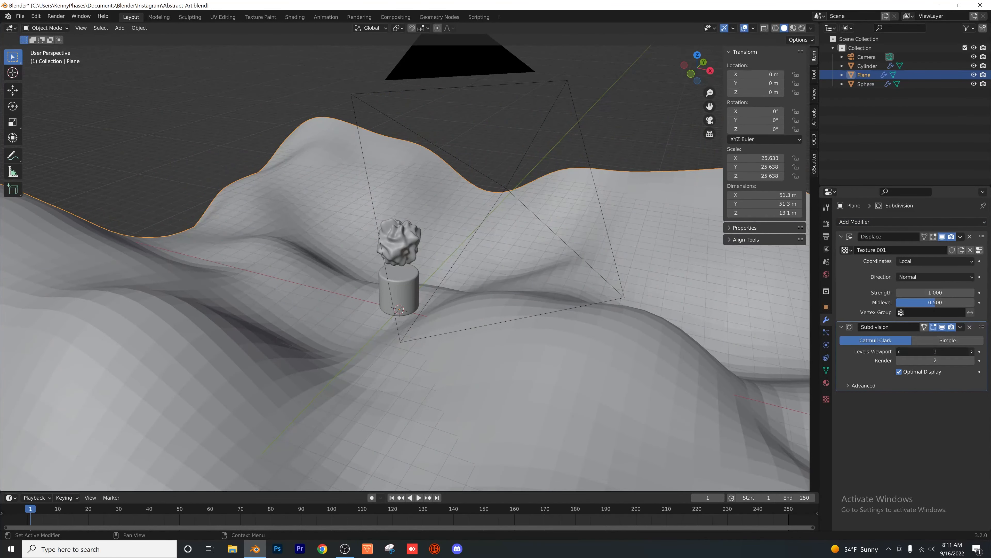
left_click(972, 351)
- Scale the wavy plane down to about 11.558, judging it through the camera in rendered shading
mouse_move(339, 270)
middle_mouse_down()
mouse_move(351, 334)
mouse_move(408, 288)
mouse_move(365, 367)
middle_mouse_up()
key("KP_0")
key("z")
left_click(445, 223)
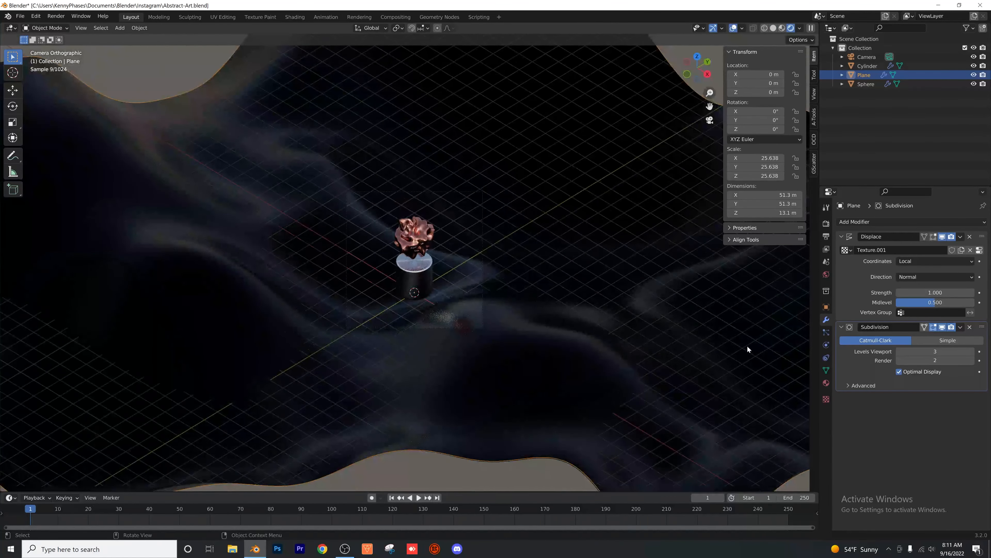
key("s")
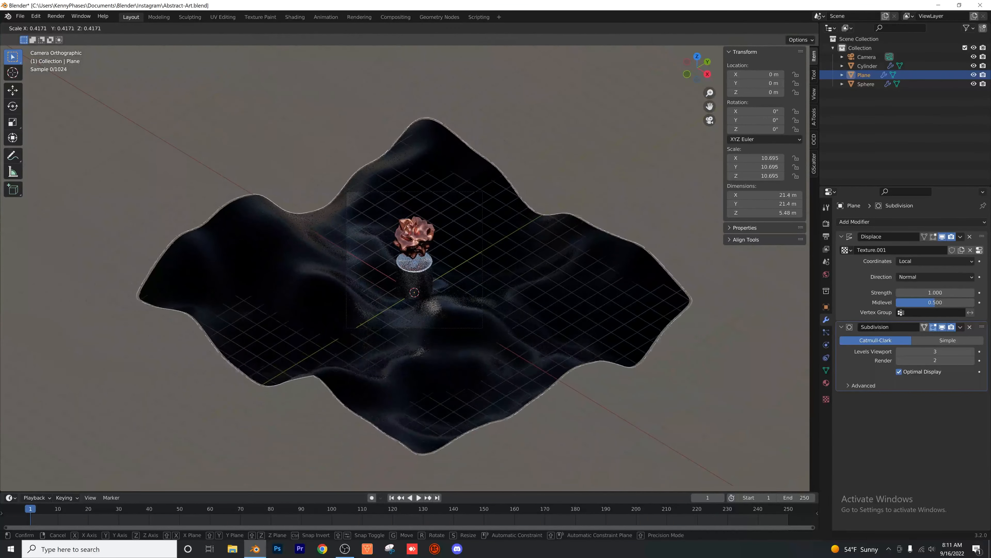
left_click(550, 329)
scroll(549, 326, "up", 3)
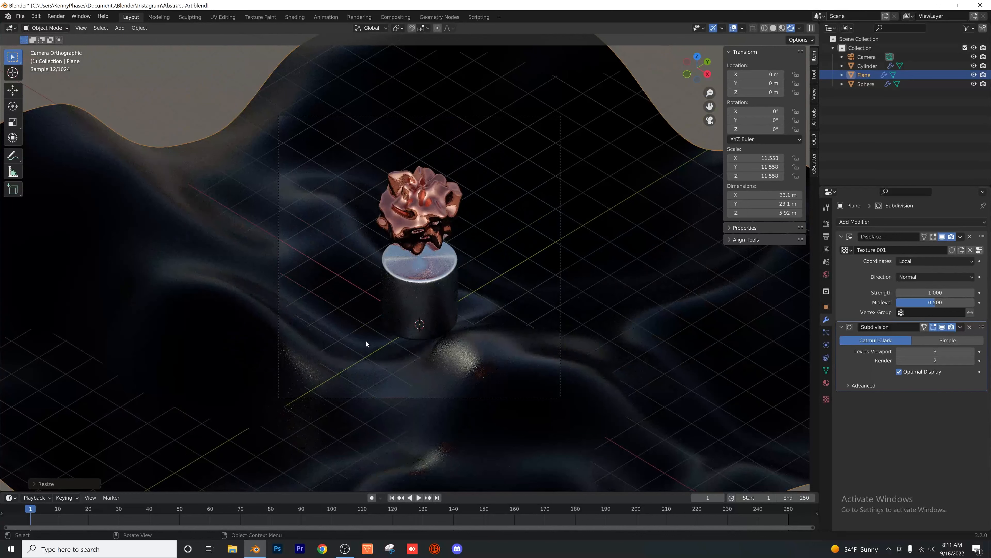
- Enable Auto Smooth at 30° and smooth shading on the plane, and save the file
left_click(826, 371)
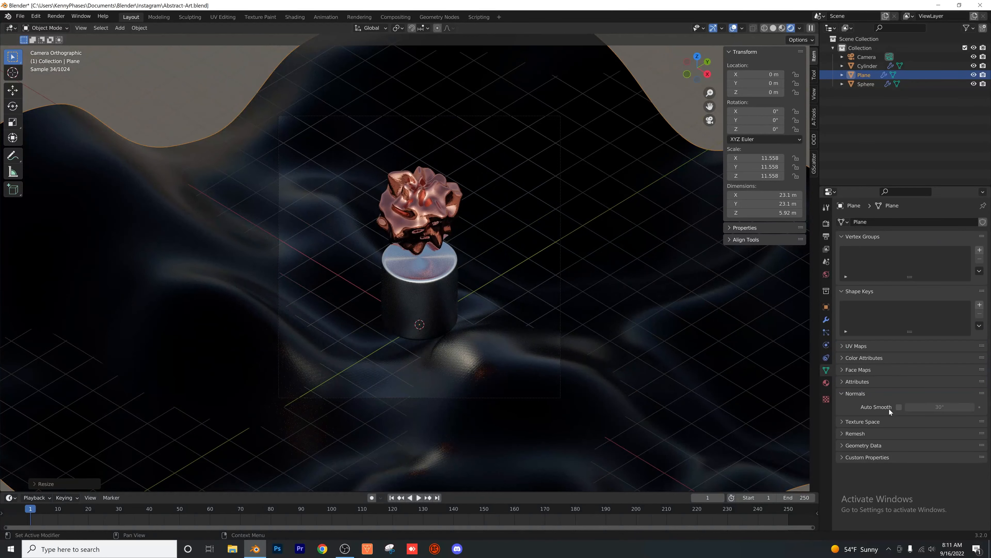
left_click(899, 407)
right_click(604, 257)
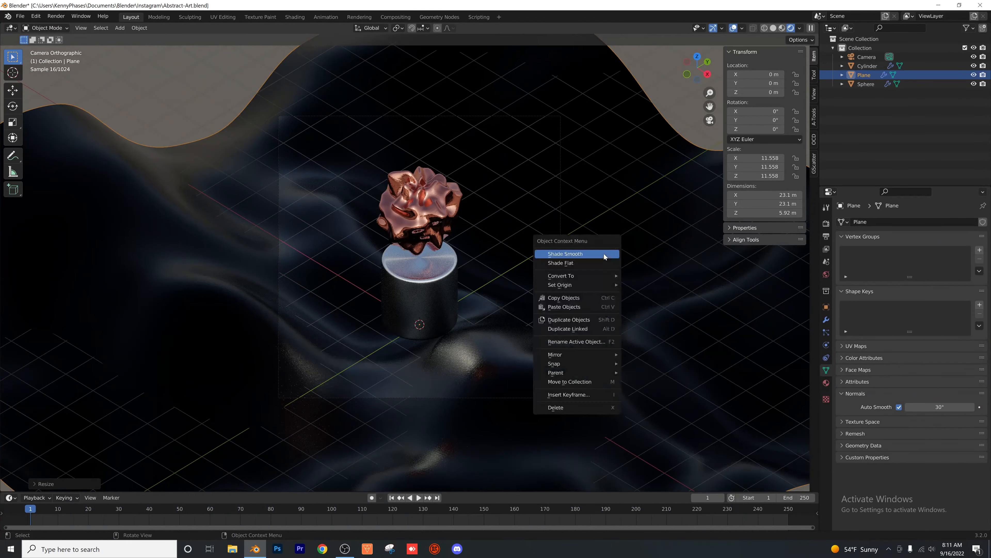
left_click(607, 255)
key("ctrl+s")
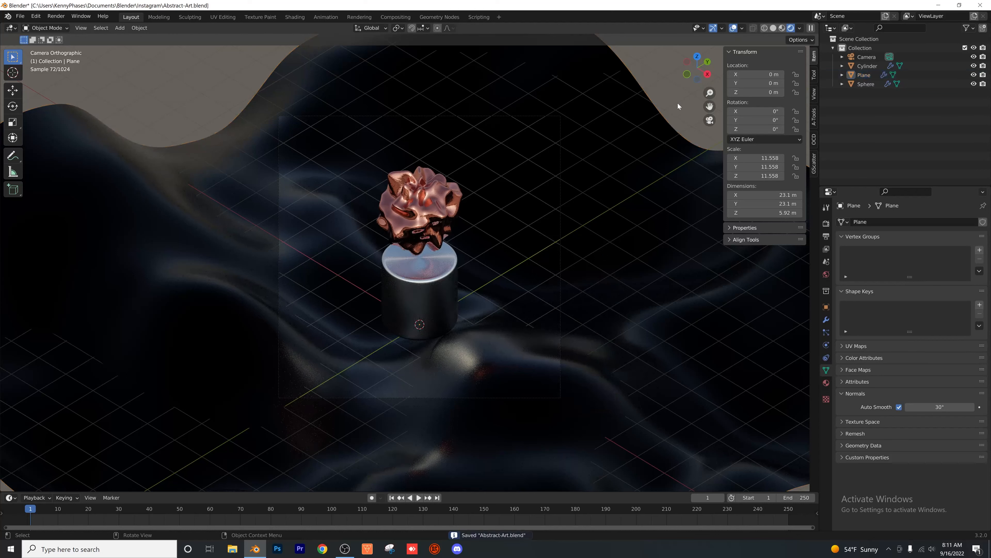
- Rotate the wavy plane to about -27.2° around the Z axis
left_click_drag(757, 129, 717, 129)
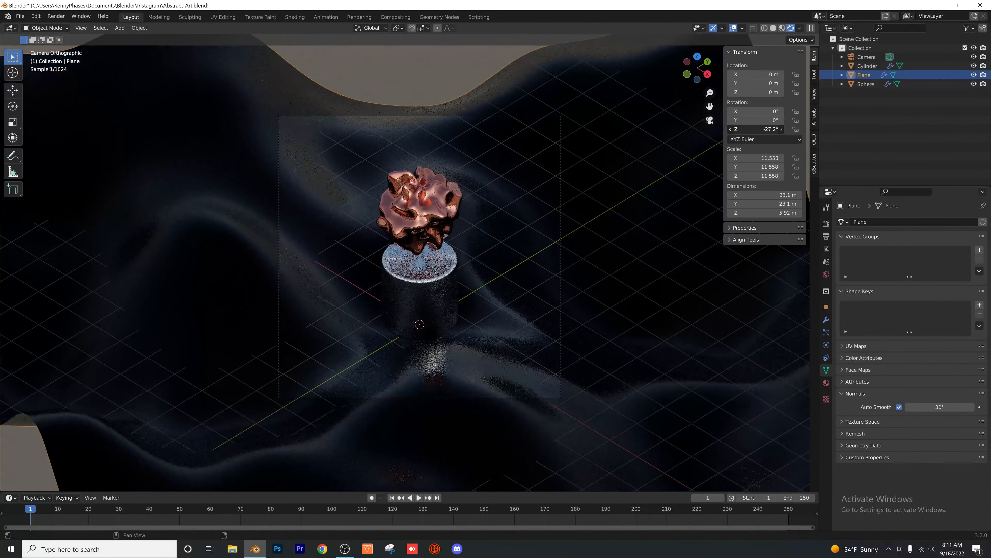
- Set the camera's passepartout to 1.000 so the area outside its frame is fully blacked out
left_click(862, 57)
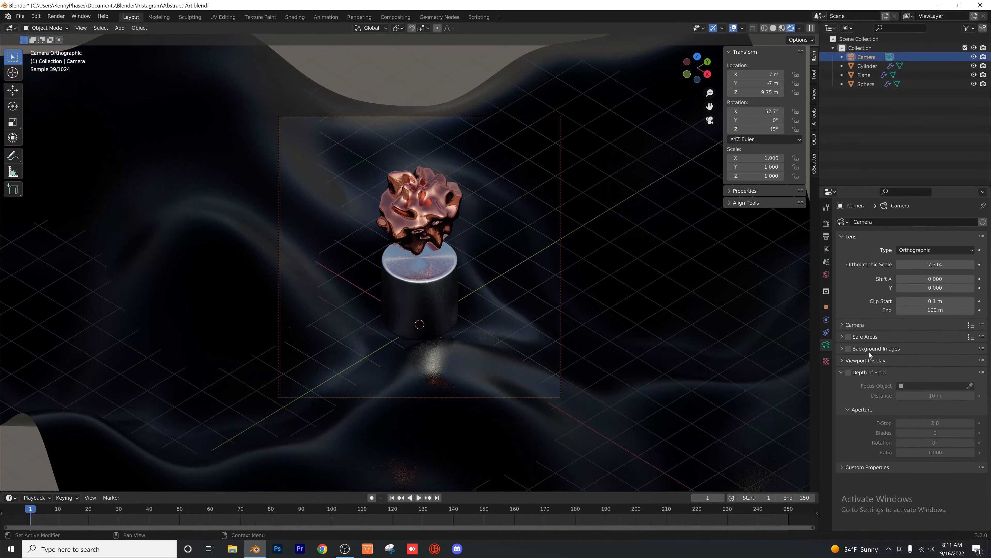
left_click(860, 361)
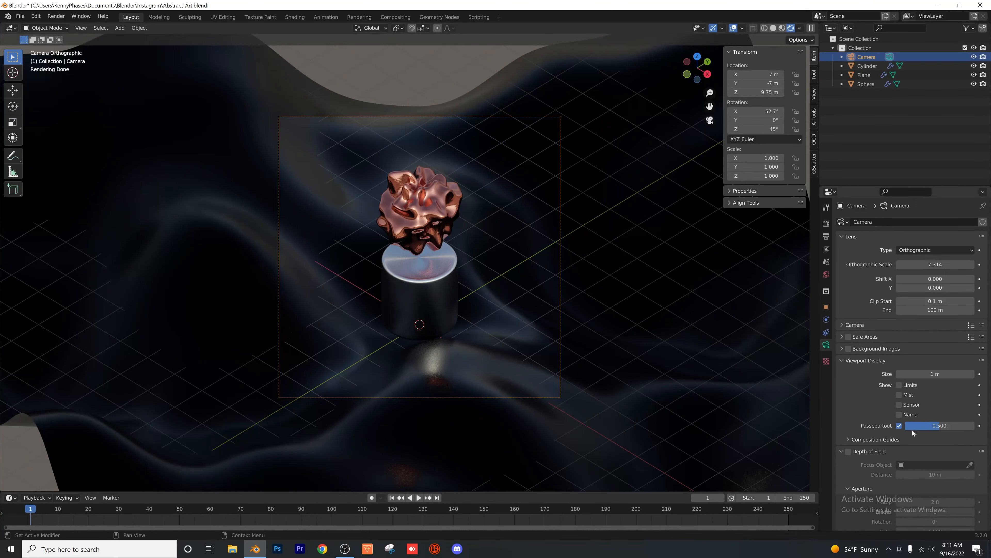
left_click_drag(940, 425, 974, 425)
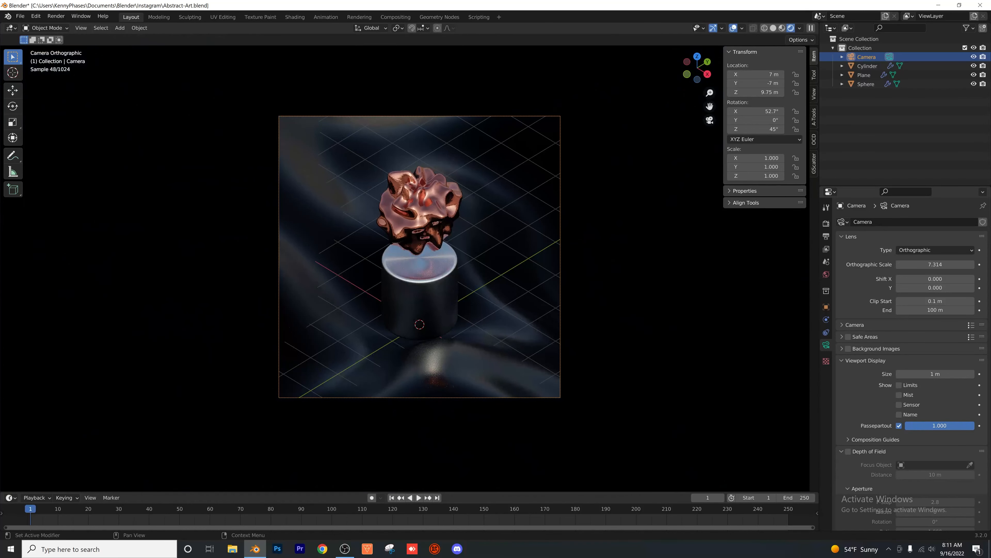
scroll(442, 292, "up", 1)
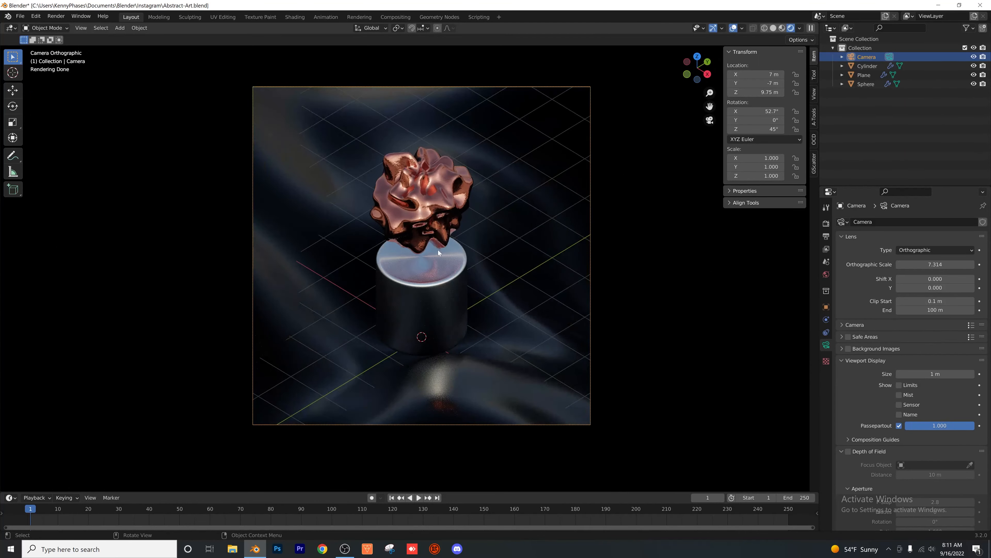
left_click(439, 287)
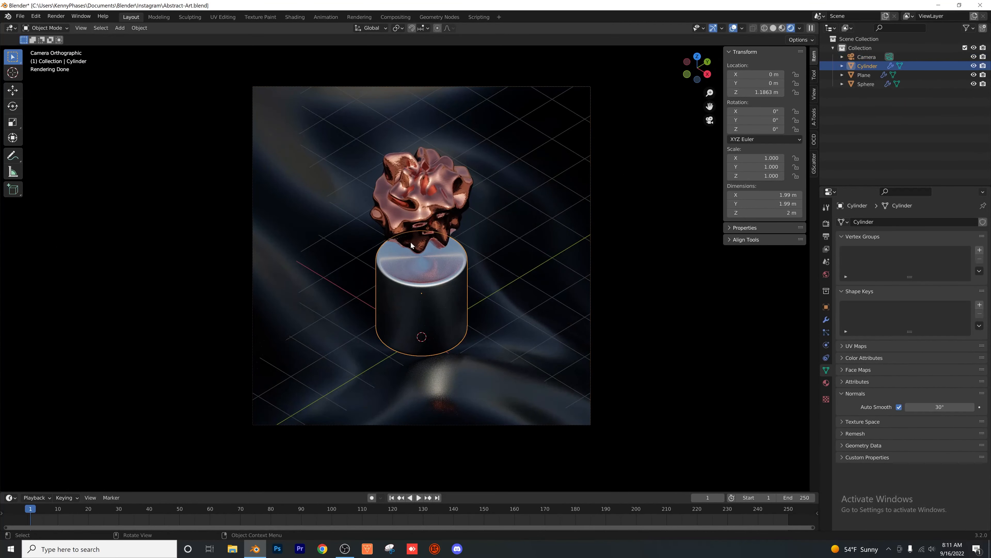
scroll(467, 250, "up", 2)
left_click(460, 206)
scroll(479, 249, "down", 2)
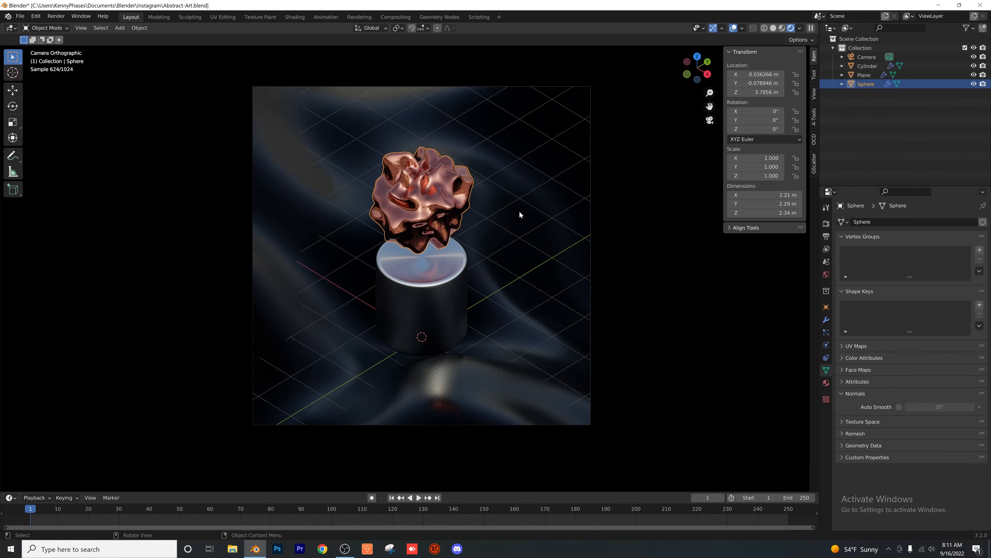
- Set the plane material's base color to pure black, with an HSV value of 0.000
left_click(519, 212)
left_click(827, 383)
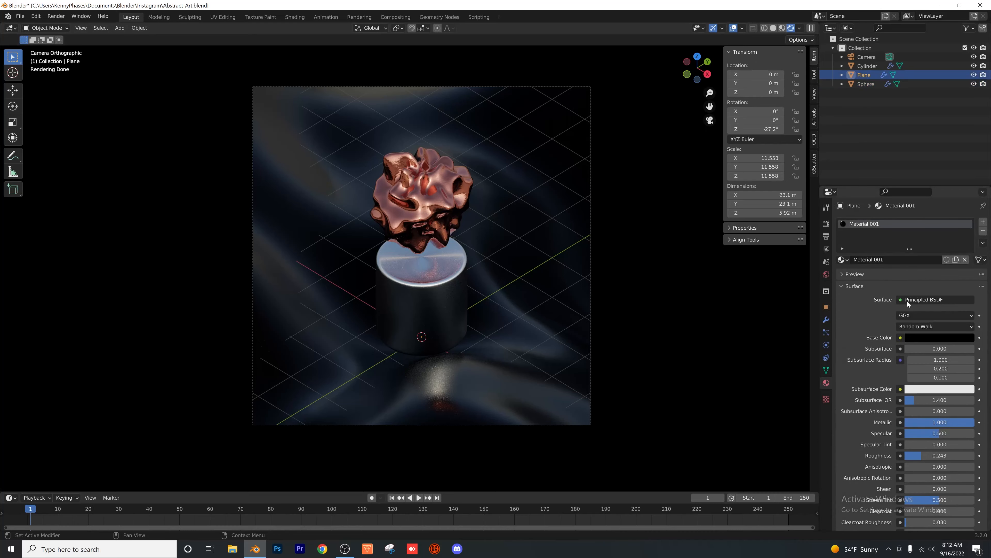
left_click(959, 338)
left_click_drag(968, 245, 967, 274)
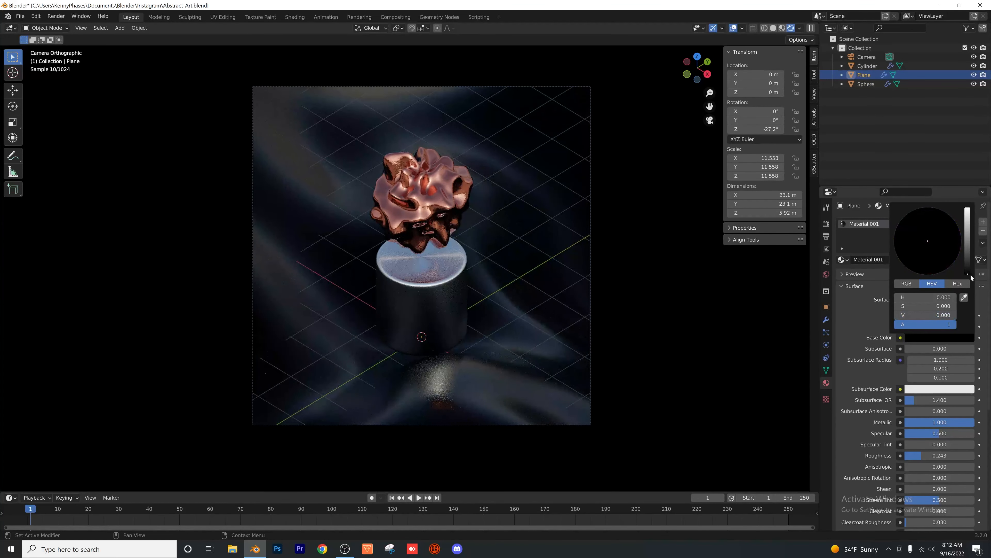
- Try shanghai_bund_4k.hdr as the world environment image and undo the swap
left_click(826, 274)
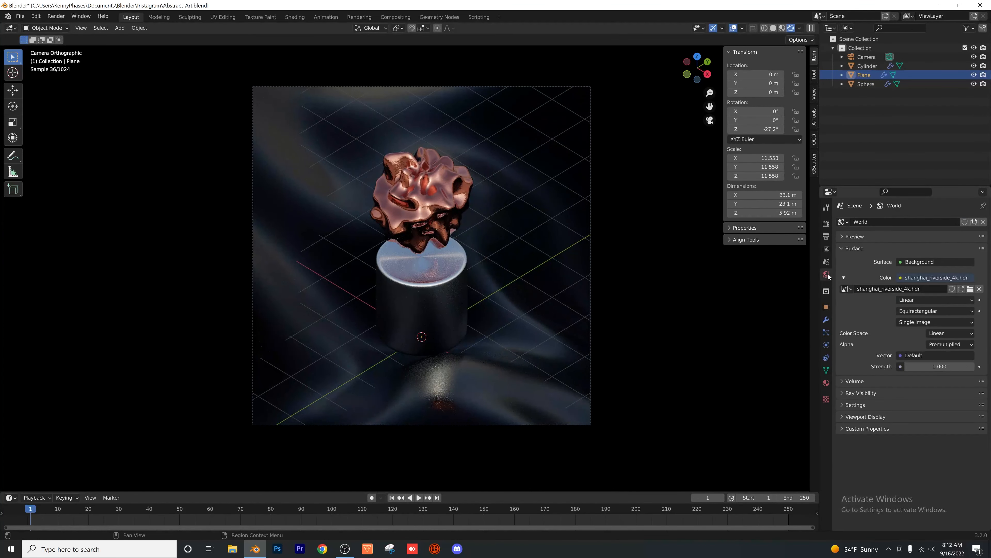
left_click(970, 289)
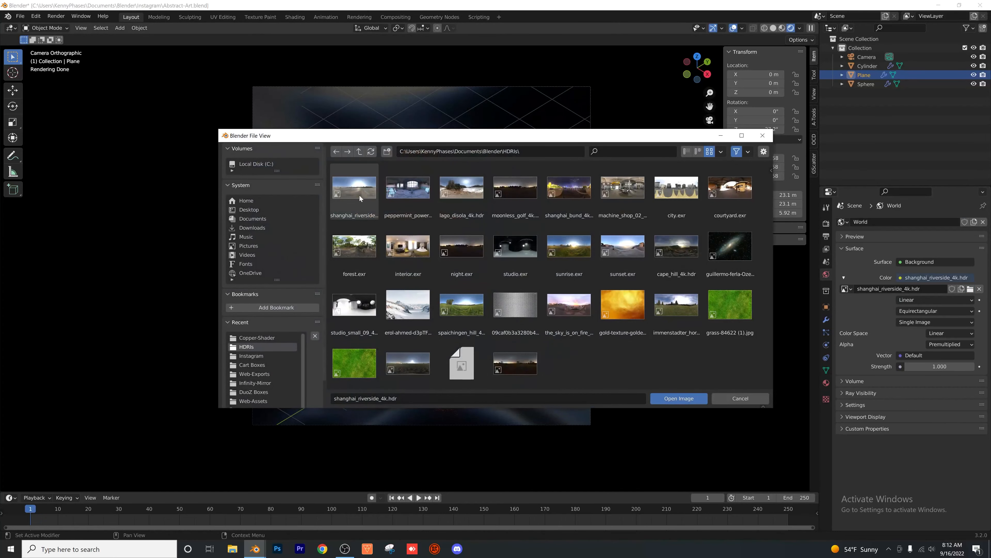
double_click(571, 186)
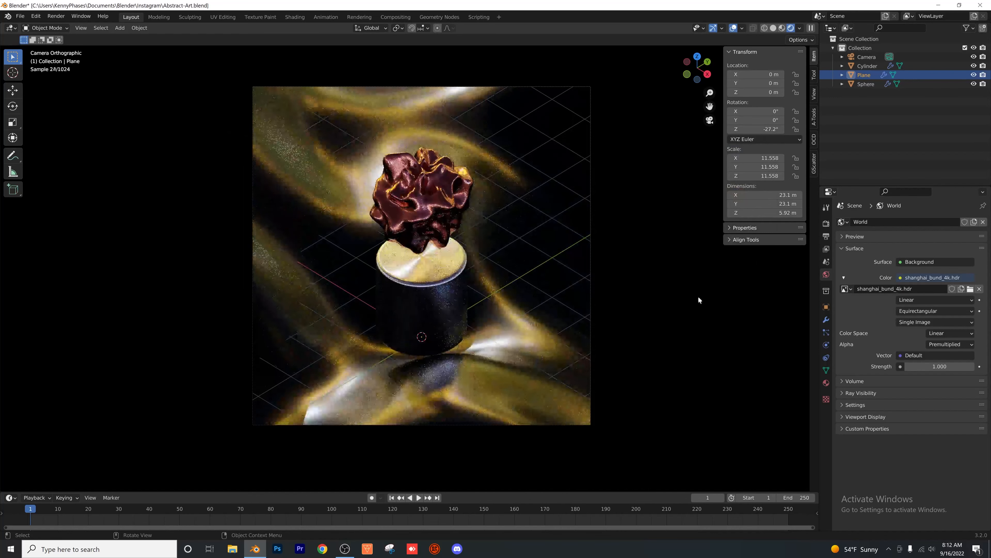
scroll(472, 246, "up", 1)
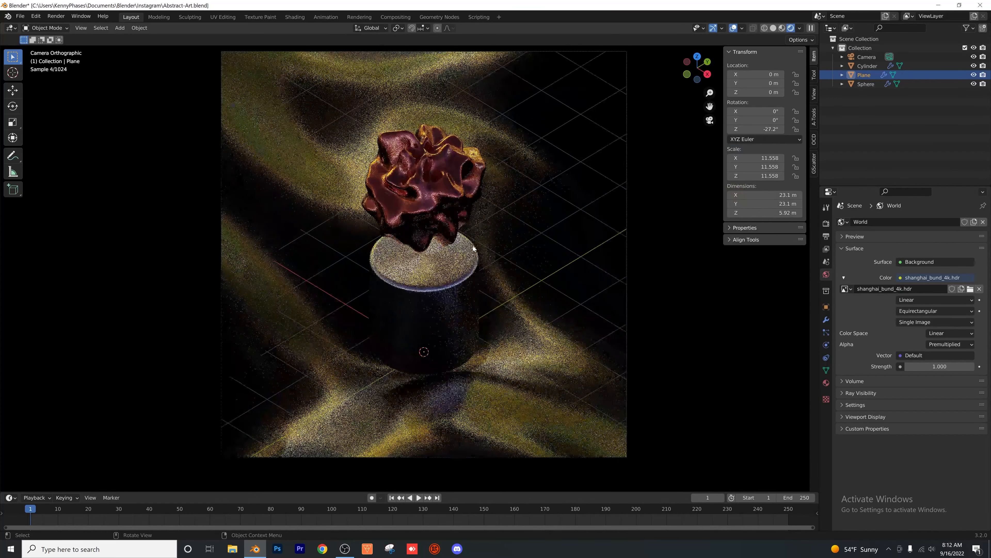
scroll(472, 246, "down", 1)
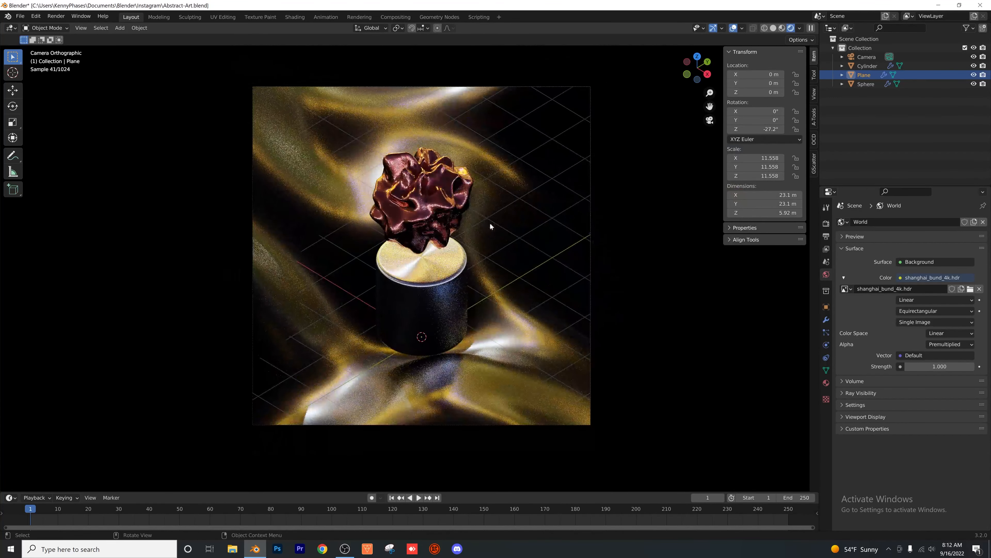
key("ctrl+z")
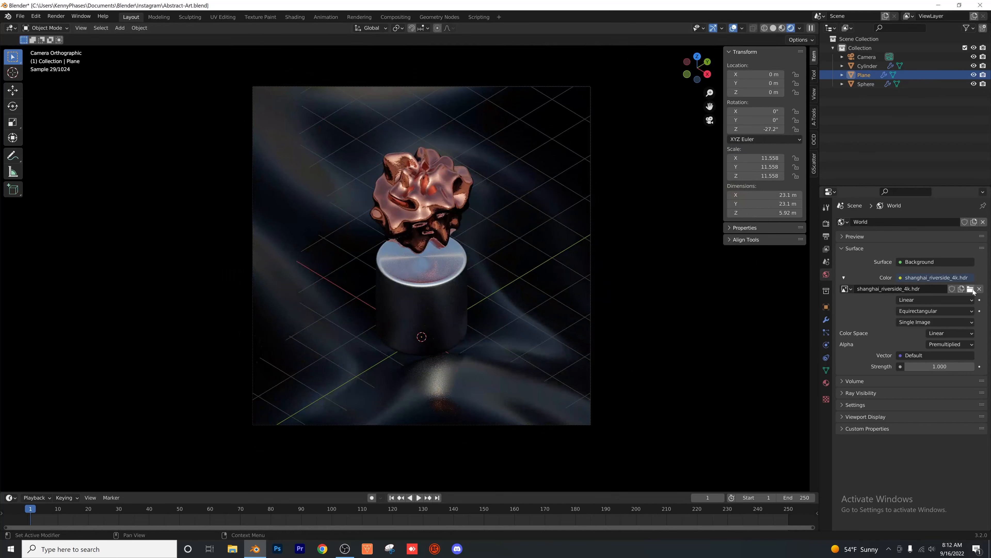
- Try sunrise.exr, spaichingen_hill_4k.hdr and the_sky_is_on_fire_4k.hdr in turn as the world environment image
left_click(971, 289)
double_click(574, 247)
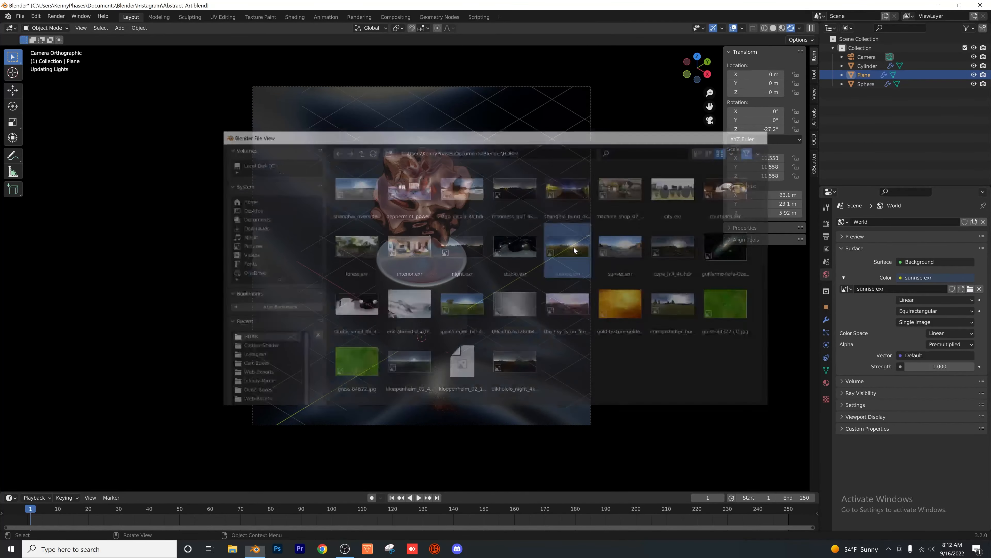
left_click(971, 289)
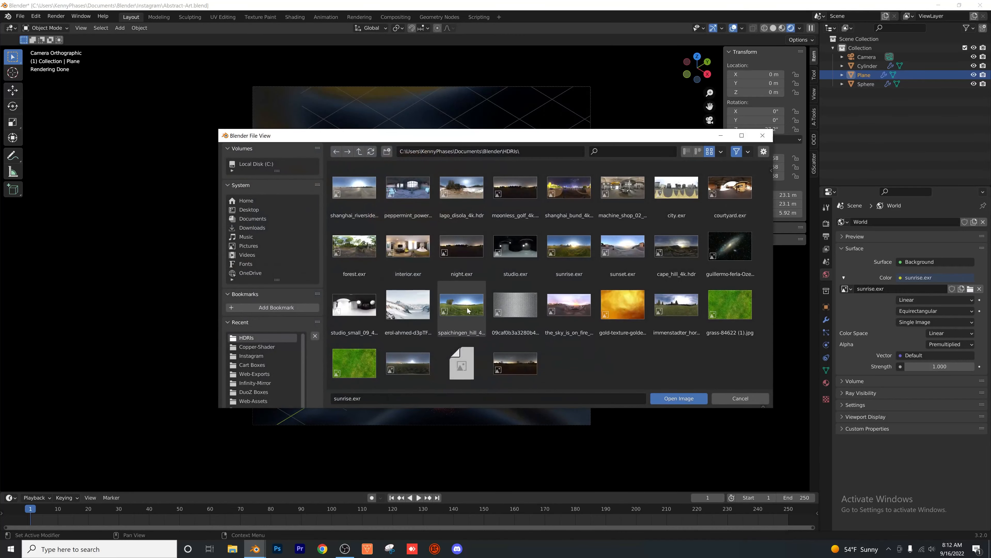
double_click(456, 308)
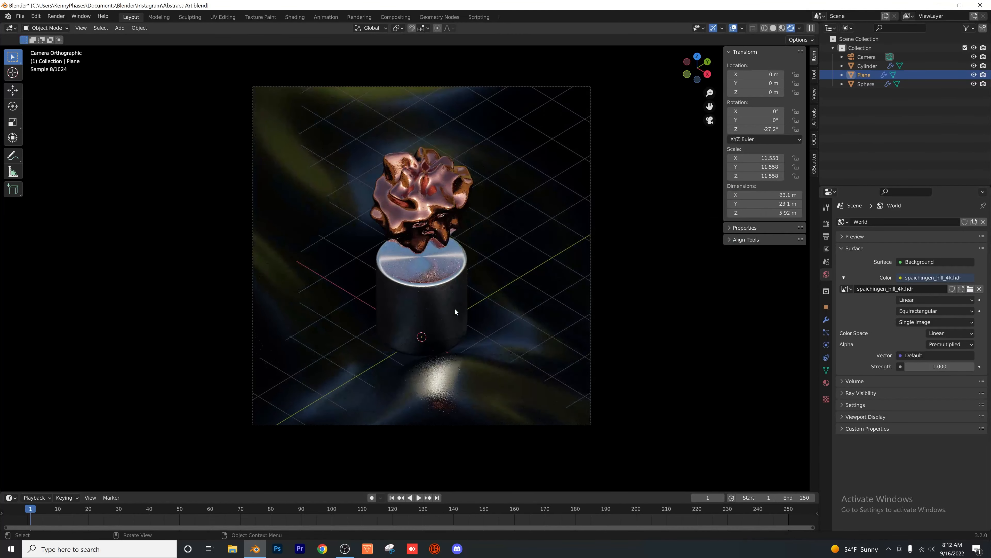
left_click(970, 289)
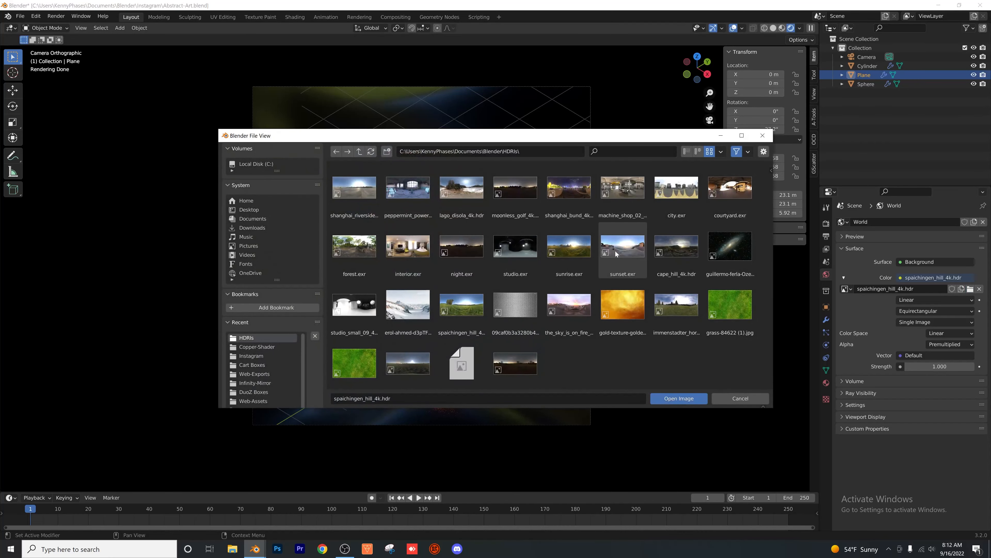
double_click(569, 305)
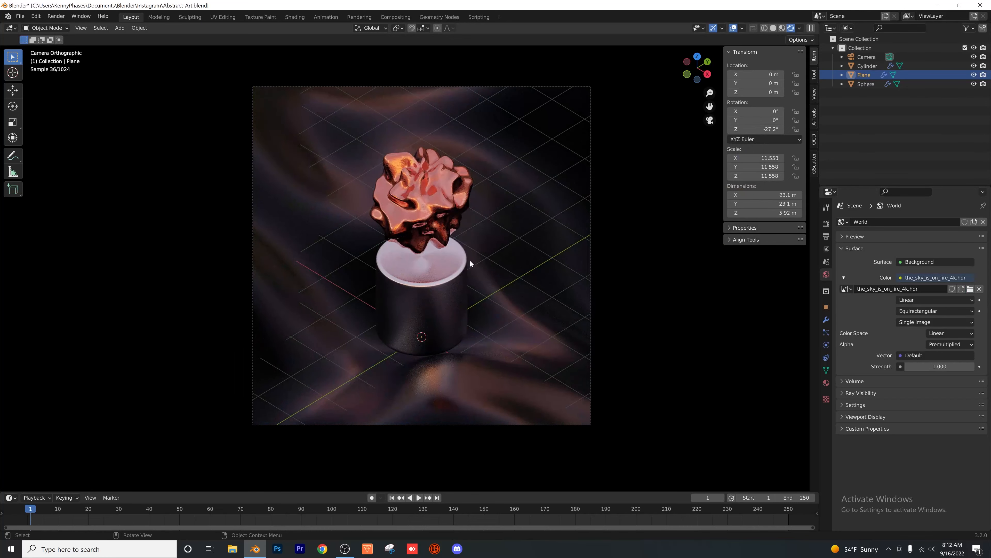
- Set the world environment image to peppermint_powerplant_2_4k.hdr from the HDRIs folder
left_click(971, 288)
left_click(426, 191)
double_click(425, 191)
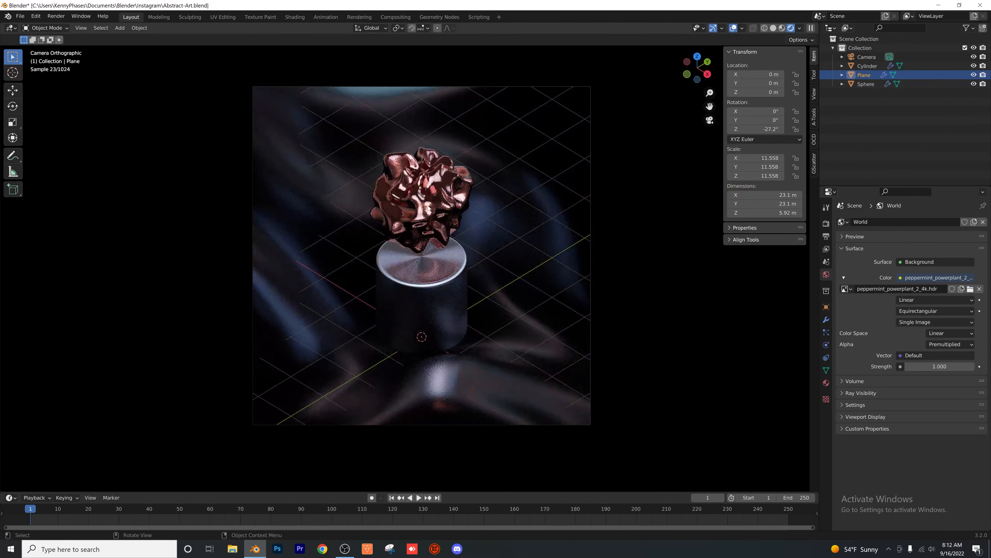
- Try turning the camera around its Z axis and undo the rotation
left_click(867, 56)
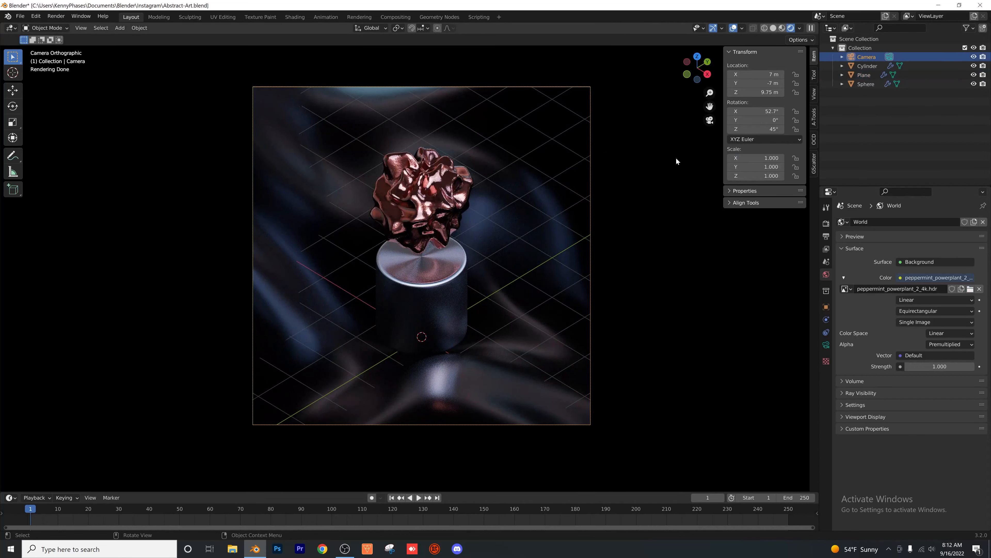
mouse_move(748, 129)
left_mouse_down()
mouse_move(695, 129)
mouse_move(745, 129)
left_mouse_up()
key("ctrl+z")
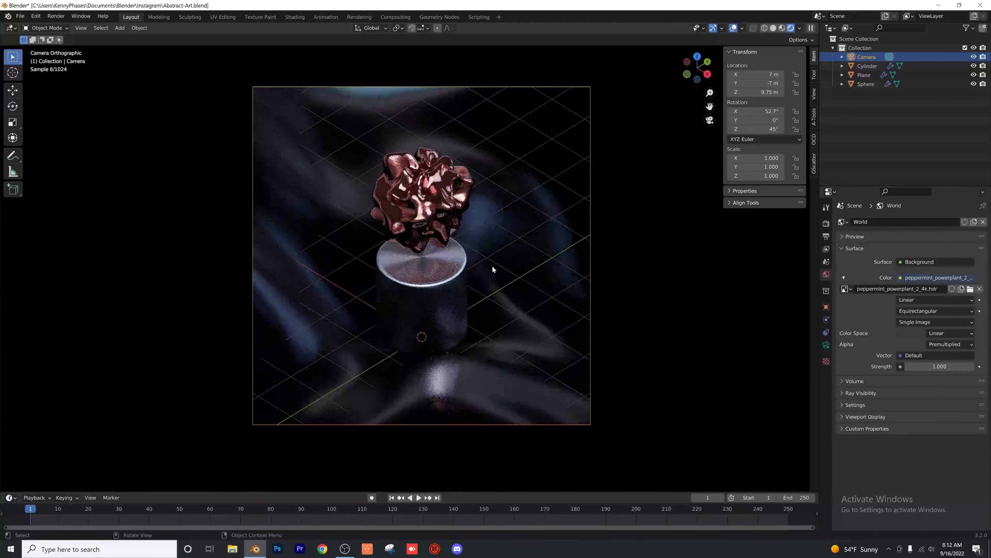
- Save the scene file and add a plain-axes empty at the world origin
key("ctrl+s")
scroll(470, 248, "down", 2)
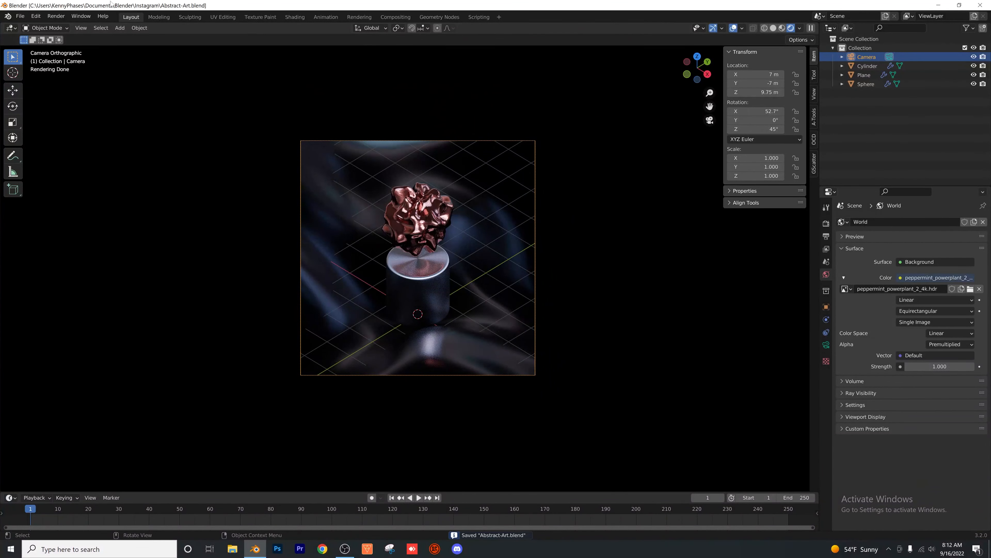
left_click(121, 28)
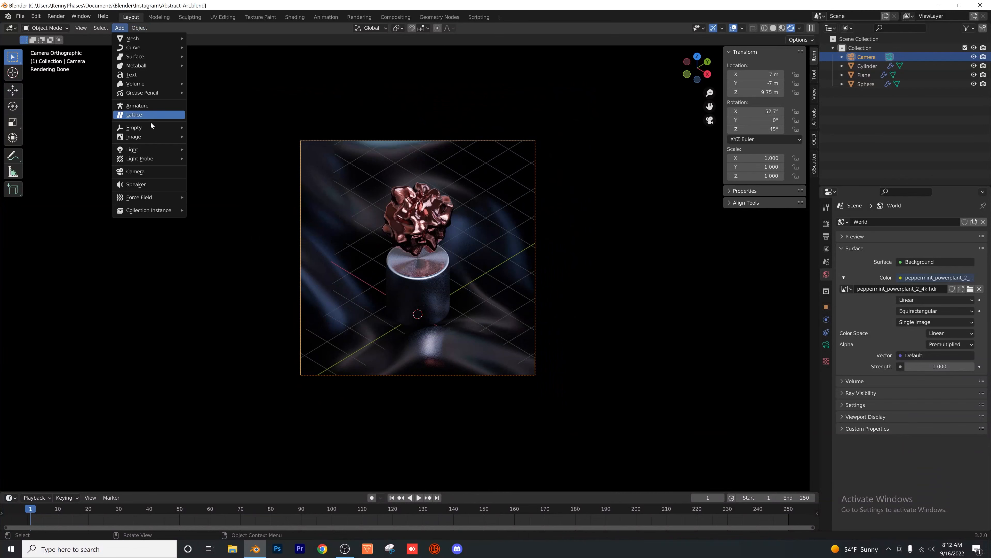
mouse_move(137, 127)
left_click(212, 128)
scroll(350, 224, "up", 2)
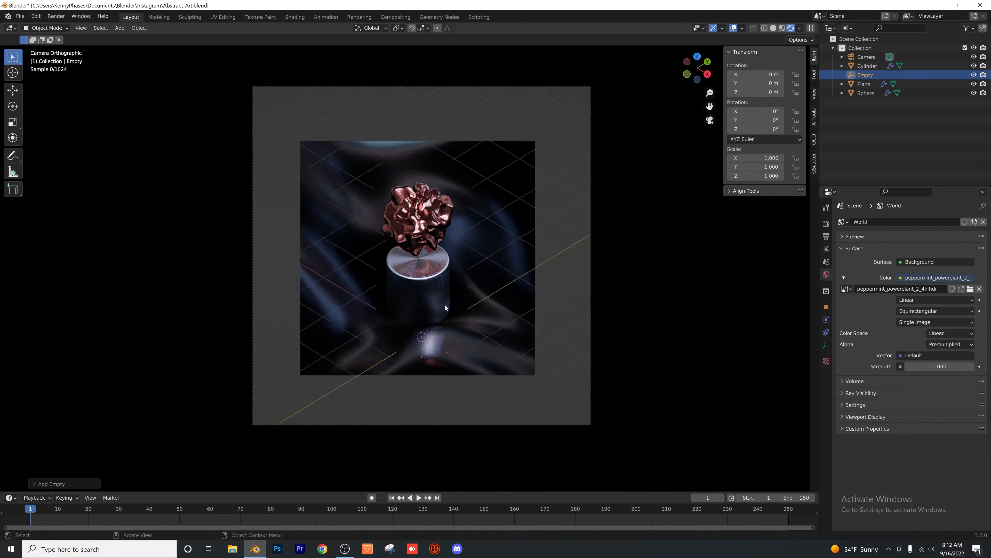
- Scale the empty up uniformly to about 3.744
key("s")
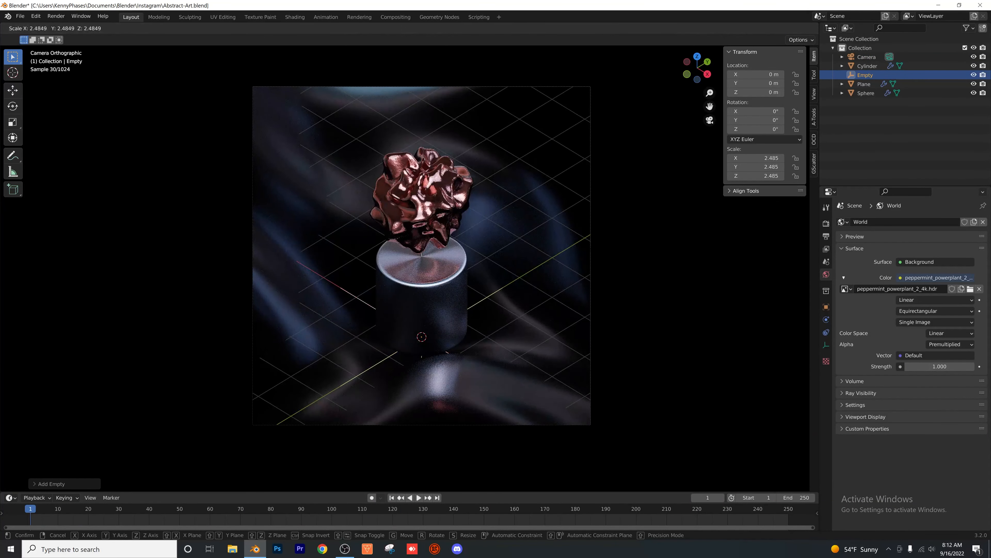
left_click(501, 297)
key("s")
left_click(405, 297)
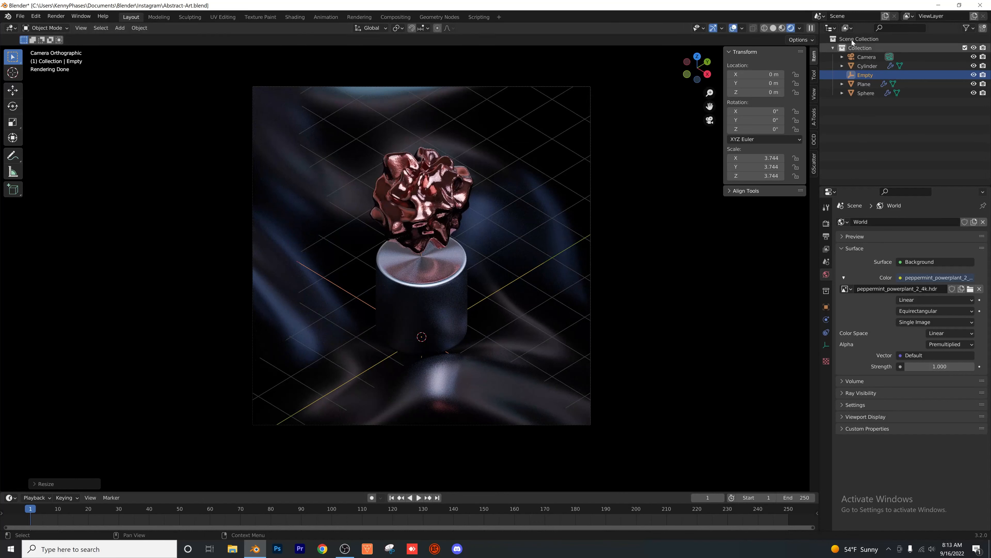
- Parent the camera to the empty so that it follows the empty's rotation
left_click(871, 58)
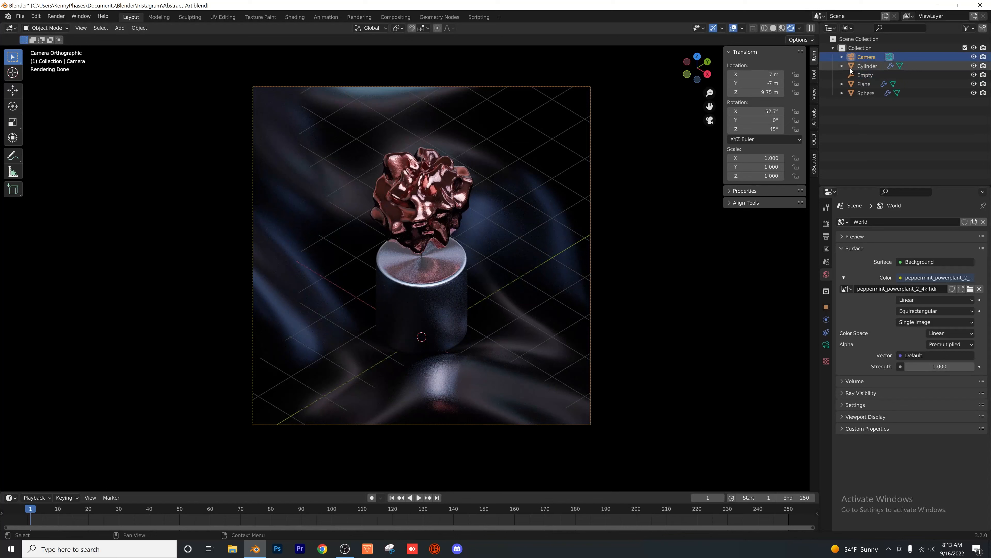
left_click(865, 75, "ctrl")
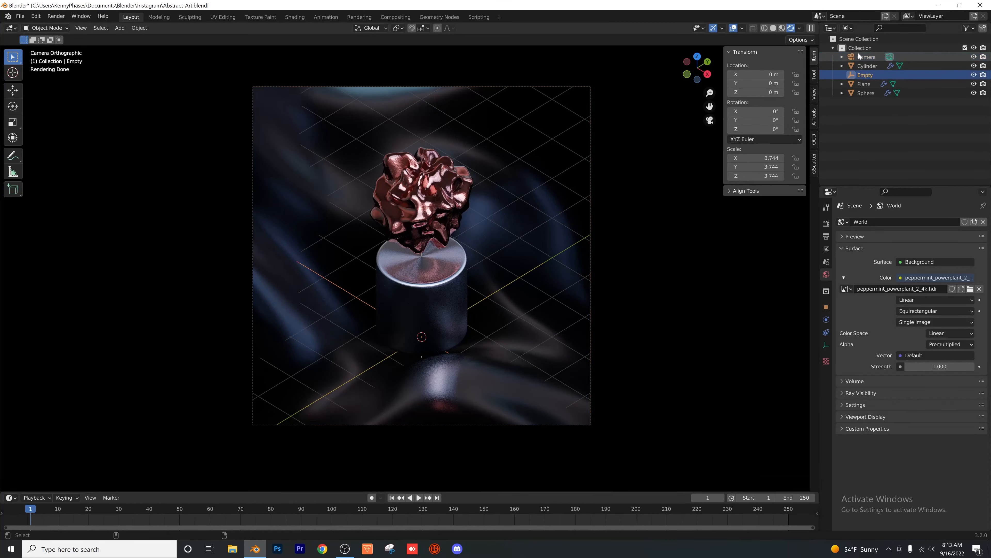
key("ctrl+p")
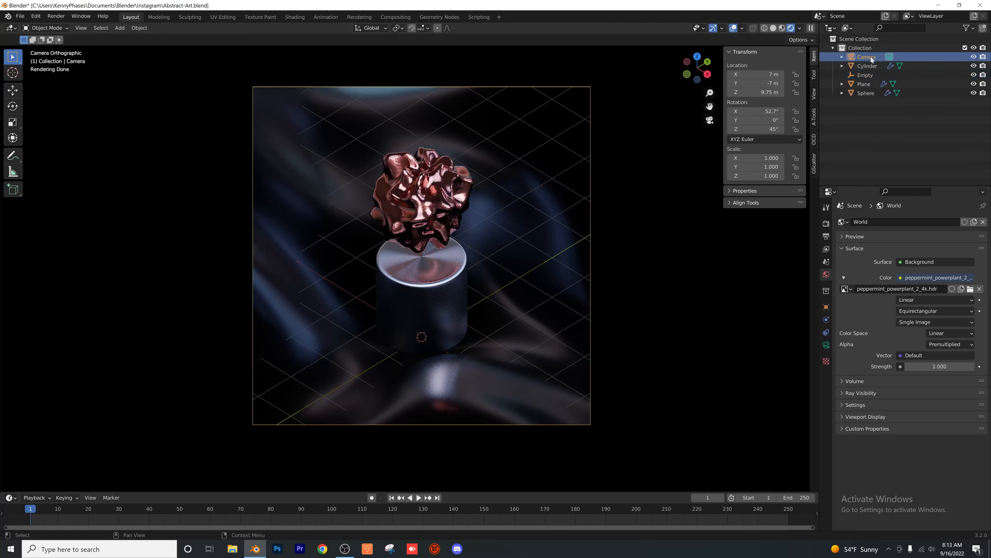
left_click(865, 75, "ctrl")
key("ctrl+p")
left_click(546, 210)
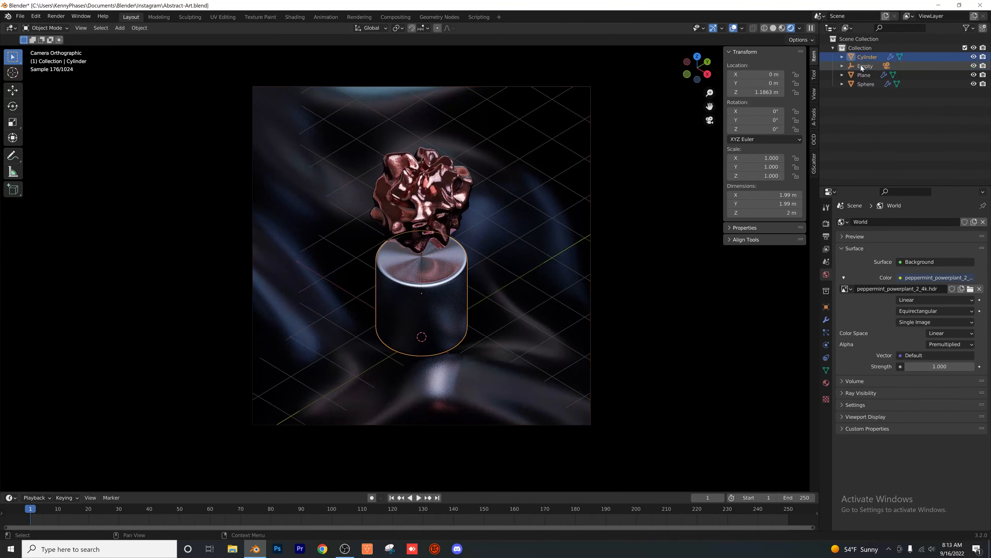
- Orbit the camera around the scene by rotating the empty to about -122° around Z
left_click_drag(765, 129, 597, 129)
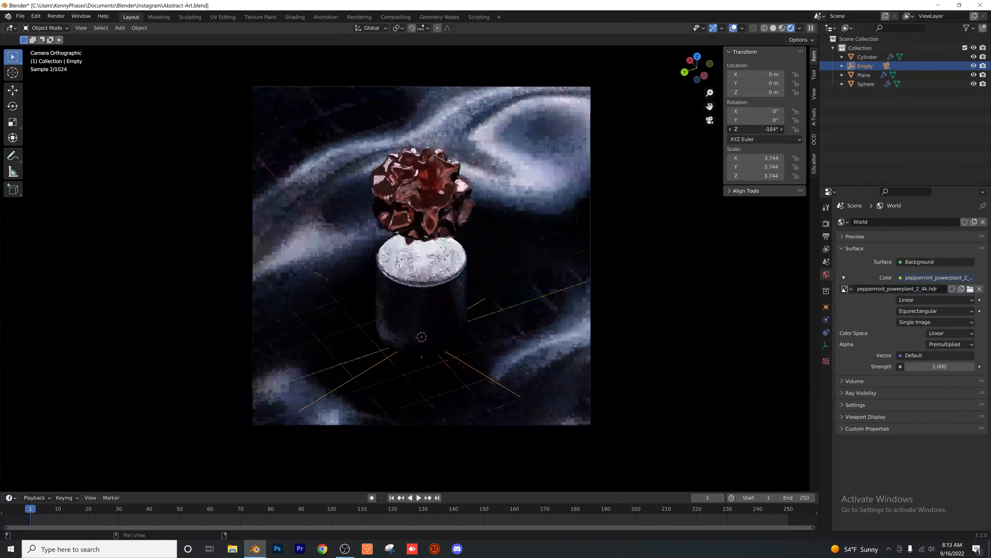
mouse_move(765, 129)
left_mouse_down()
mouse_move(748, 129)
mouse_move(782, 129)
left_mouse_up()
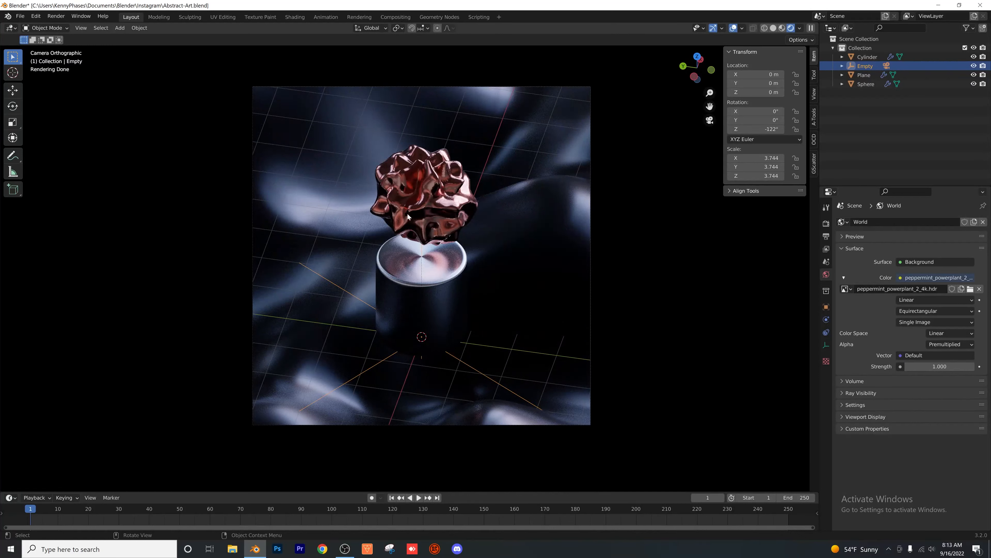
- Try moving the copper sphere up and away from the cylinder and undo the move
left_click(447, 190)
key("g")
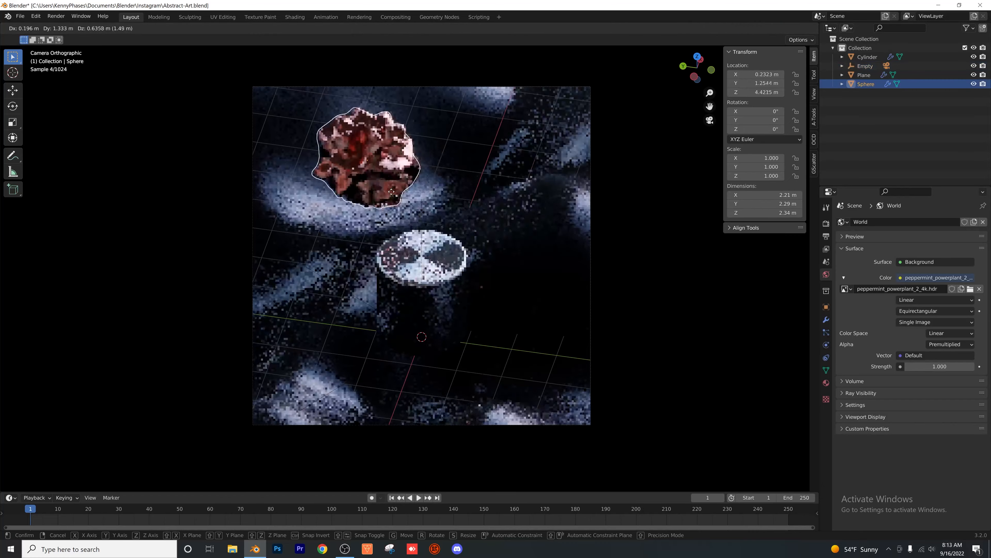
left_click(392, 195)
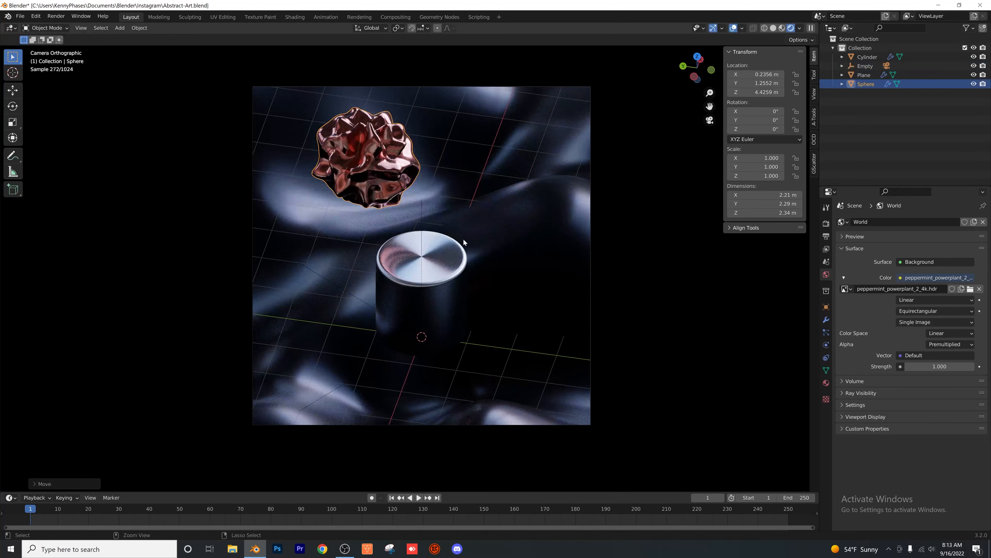
key("ctrl+z")
- Raise the roughness of the sphere's copper material to 0.322
scroll(452, 186, "up", 4)
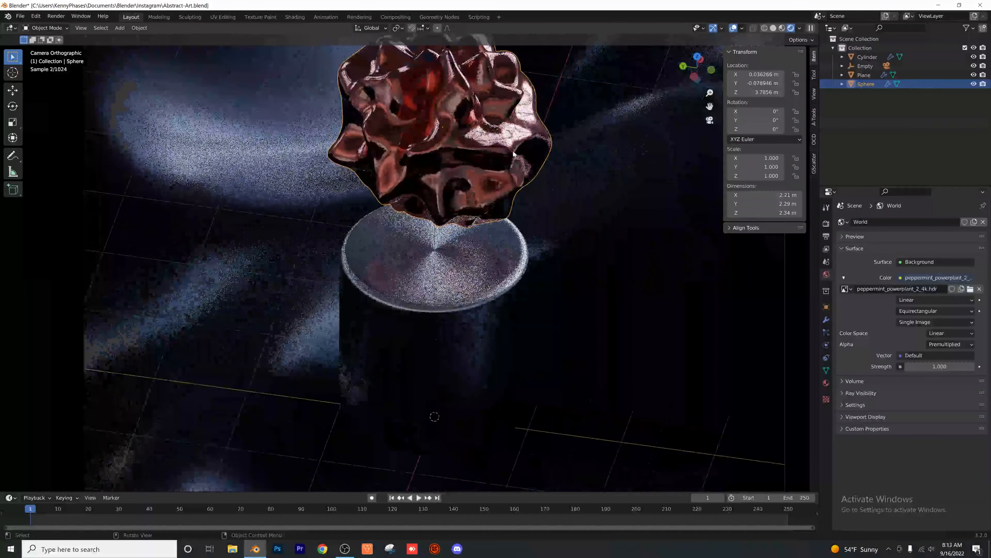
middle_click_drag(511, 151, 444, 241, "shift")
scroll(444, 241, "up", 1)
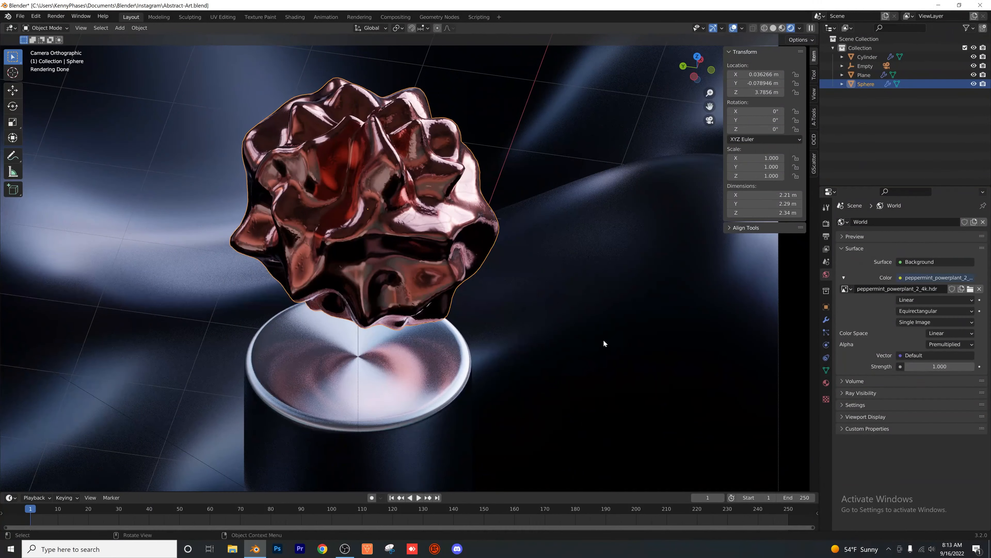
left_click(827, 383)
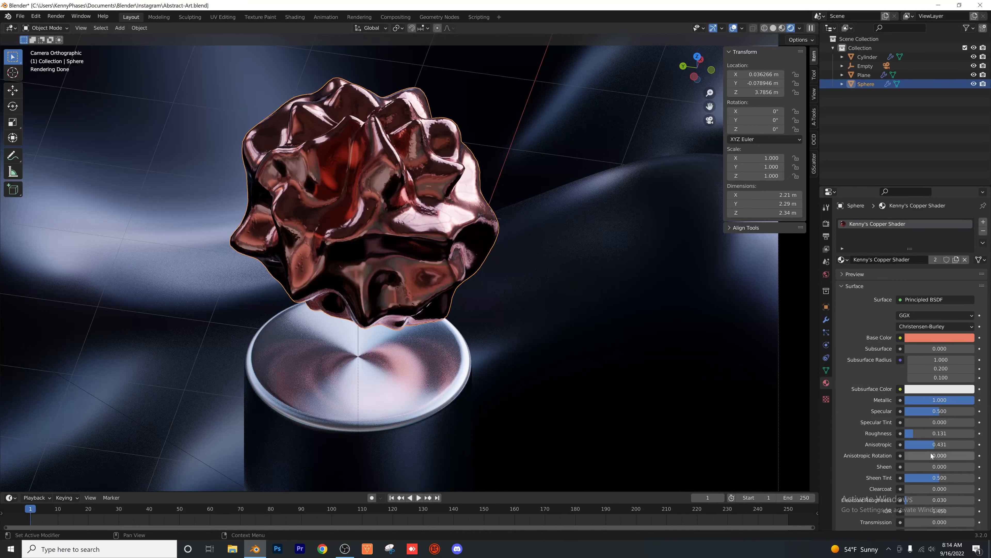
left_click_drag(914, 433, 927, 433)
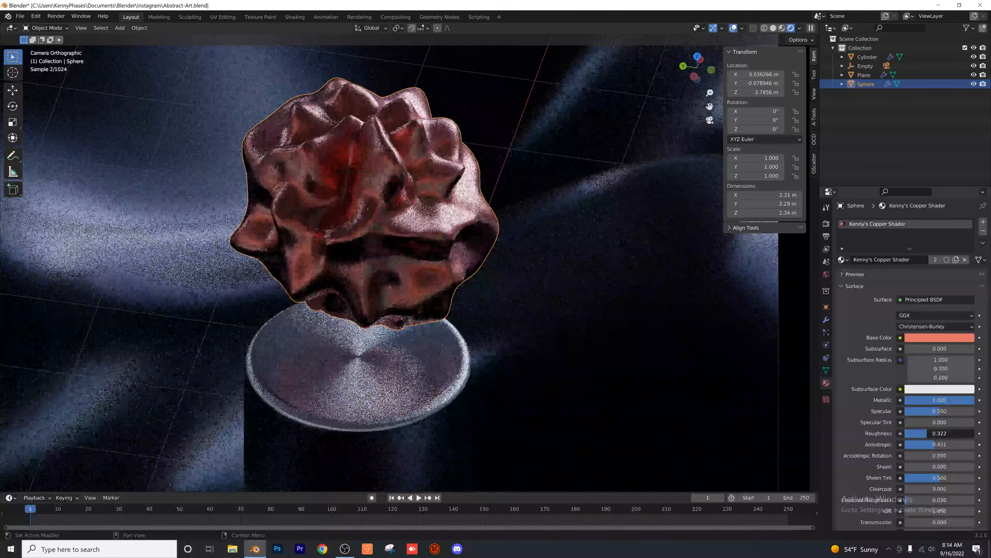
- Try adjusting the roughness of the cylinder's metal material and save the scene file
scroll(365, 363, "down", 2)
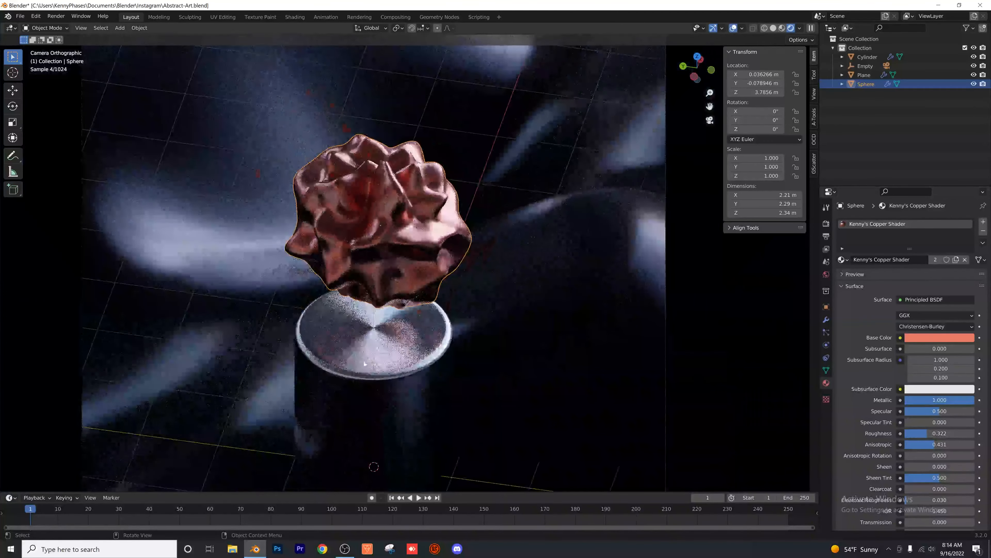
left_click(364, 363)
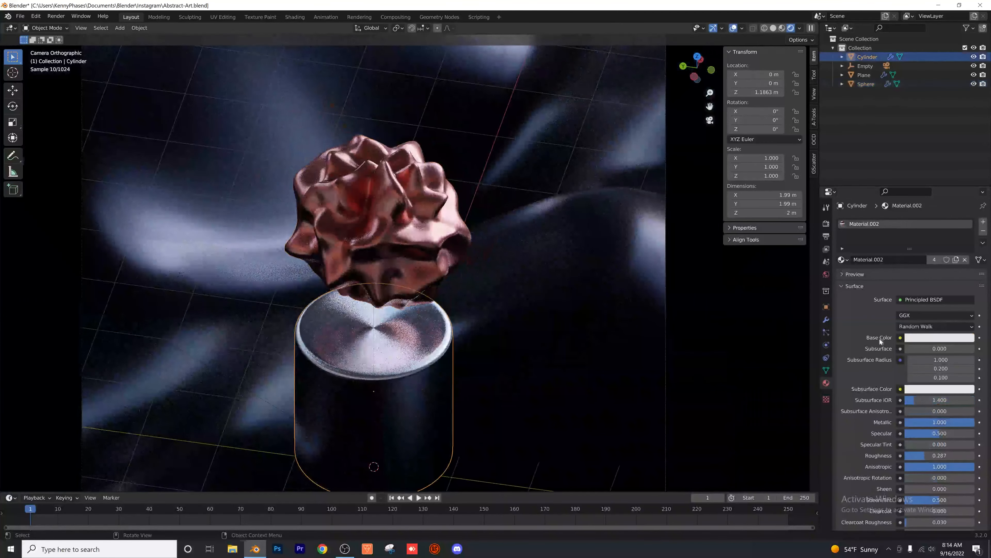
mouse_move(944, 455)
left_mouse_down()
mouse_move(960, 456)
mouse_move(924, 456)
left_mouse_up()
scroll(464, 309, "down", 4)
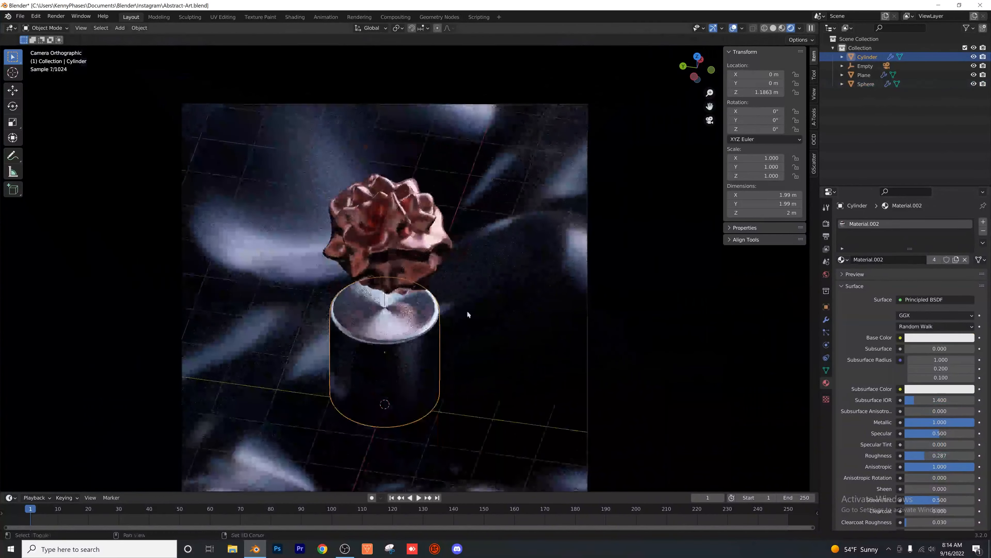
key("ctrl+s")
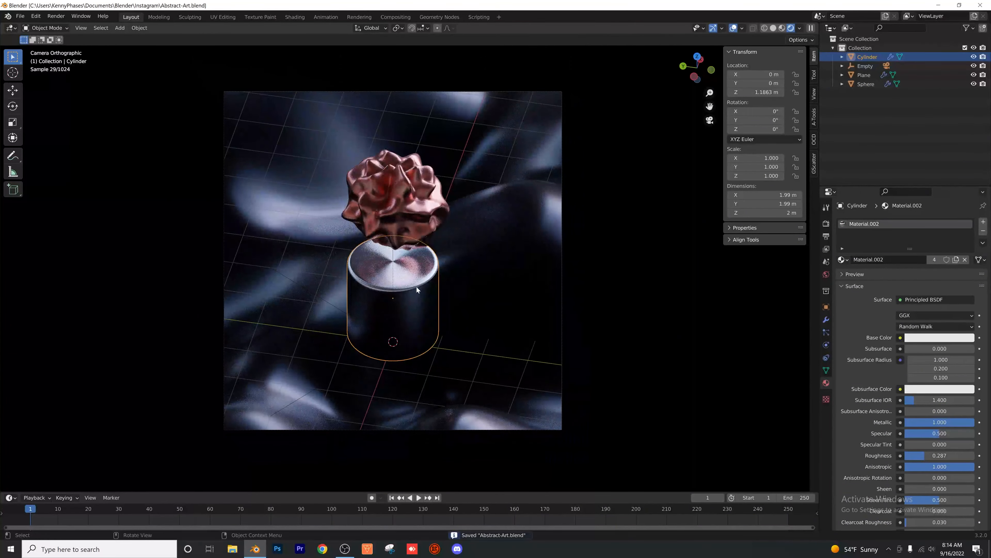
- Change the base color of the cylinder's metal material to light blue
left_click(617, 321)
left_click(398, 300)
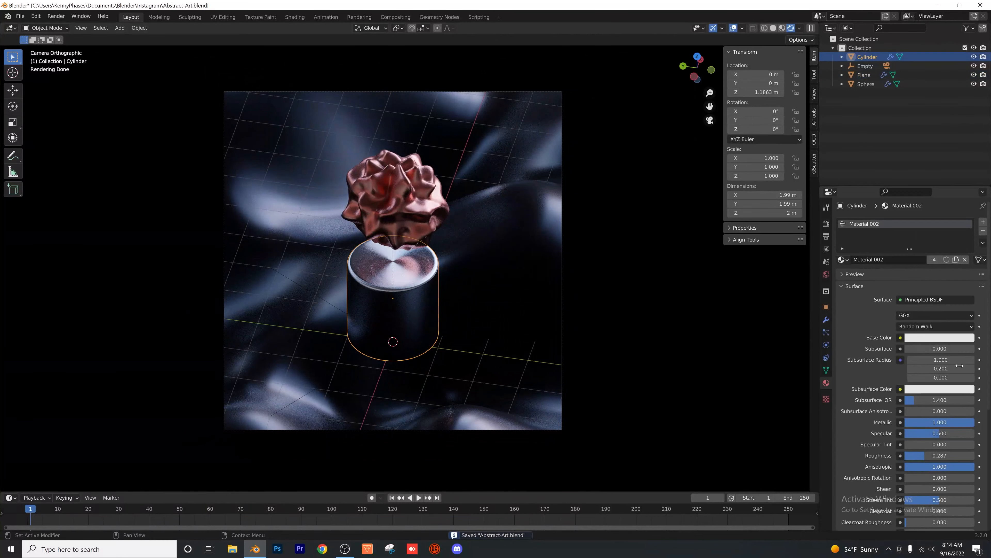
left_click(952, 338)
left_click_drag(937, 239, 935, 222)
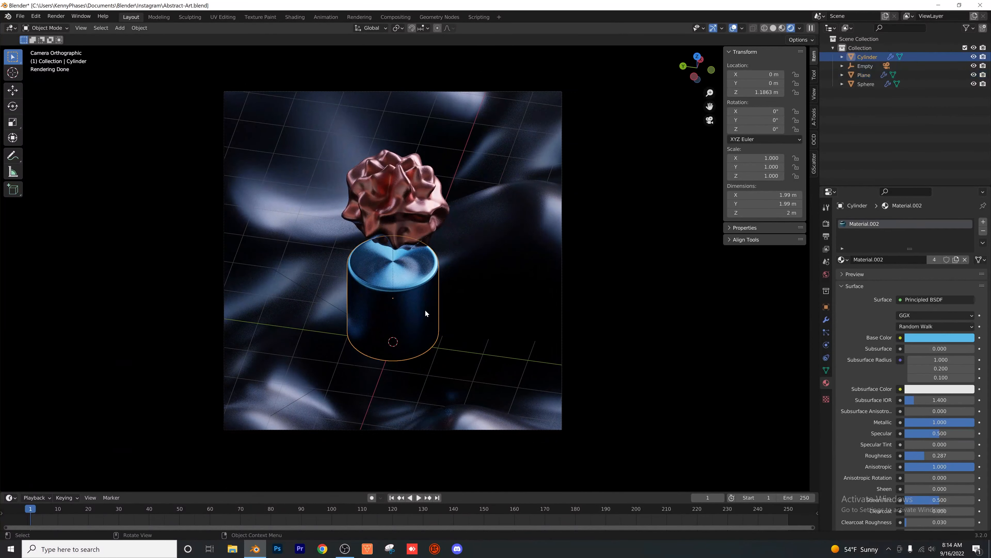
scroll(425, 309, "up", 5)
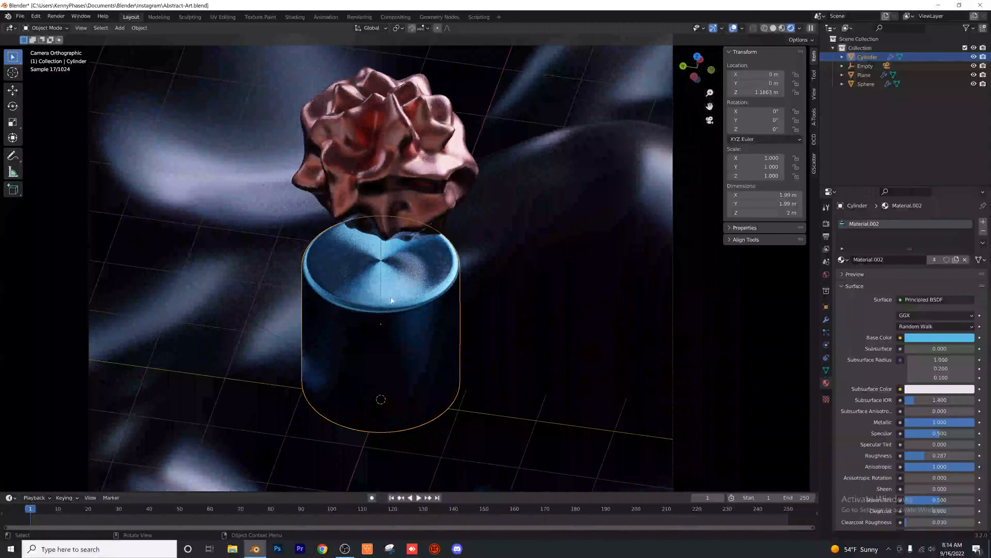
scroll(391, 297, "down", 4)
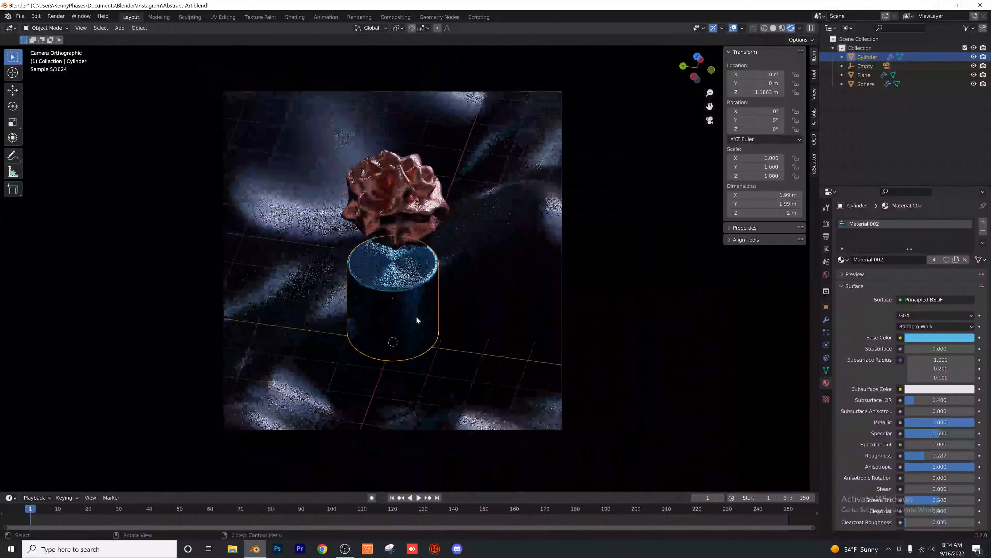
- Lower the blue metal cylinder along the Z axis to a height of about -0.35 m
middle_click_drag(416, 317, 430, 283, "shift")
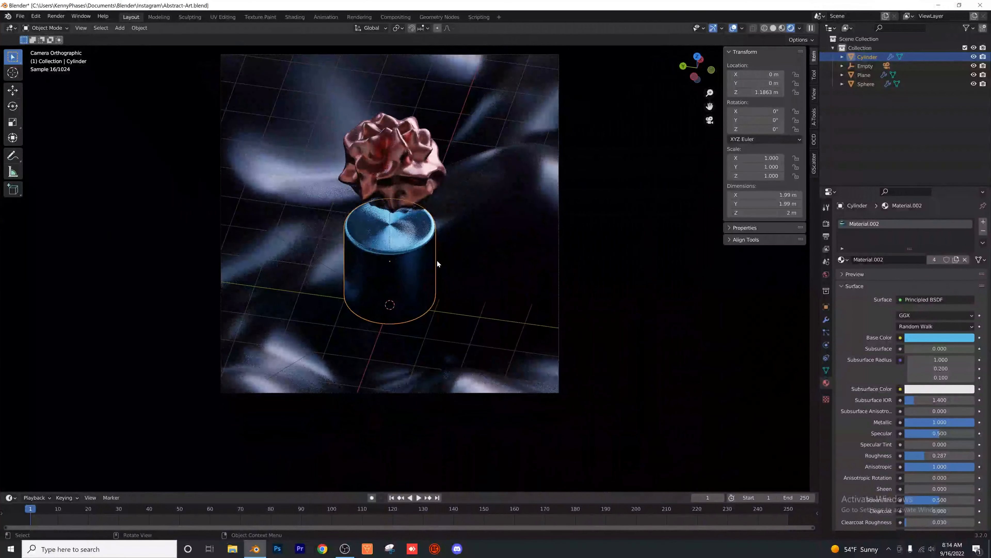
key("g")
key("z")
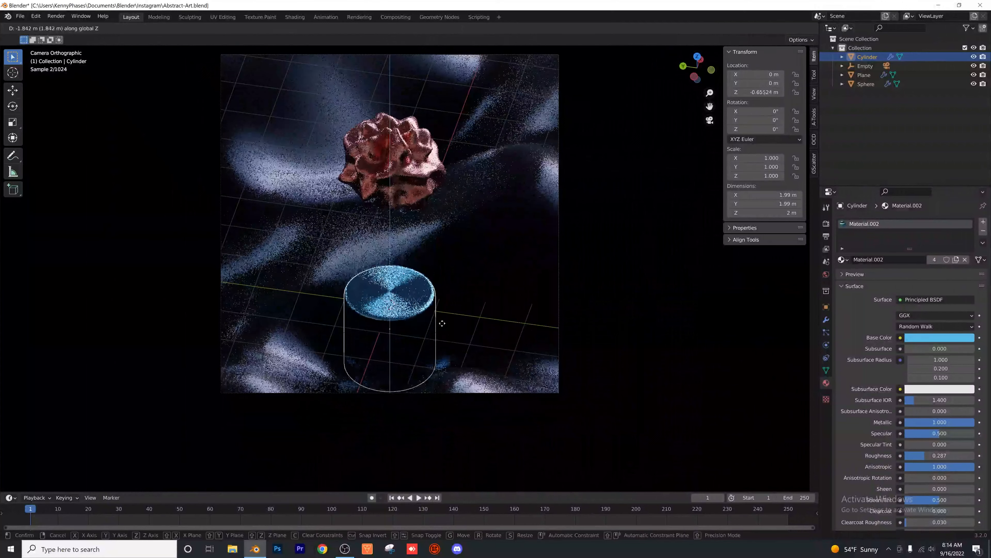
left_click(435, 311)
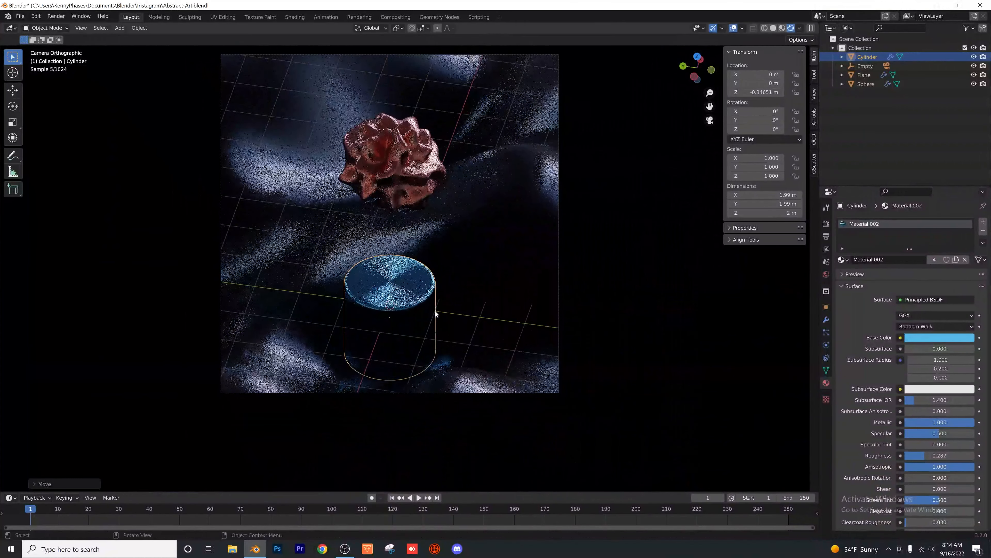
- In the right side view, duplicate the cylinder and place the copy 2.1 m straight above the original
left_click(694, 76)
scroll(394, 329, "up", 4)
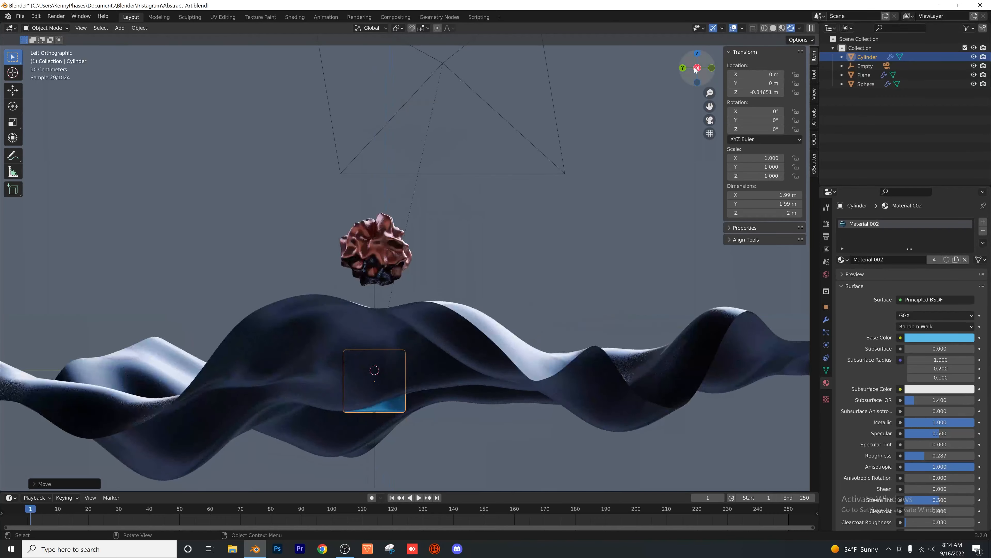
left_click(685, 69)
left_click(683, 69)
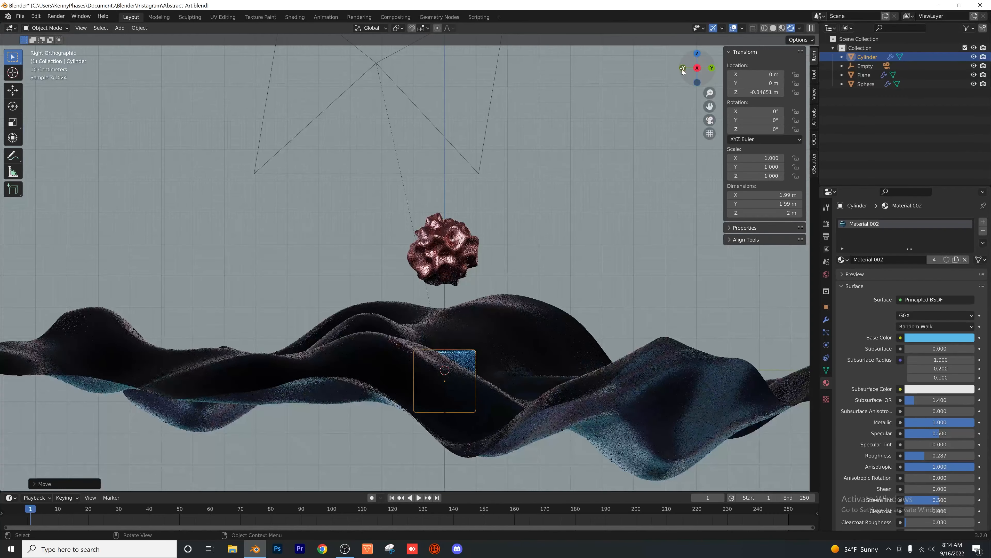
scroll(500, 309, "up", 5)
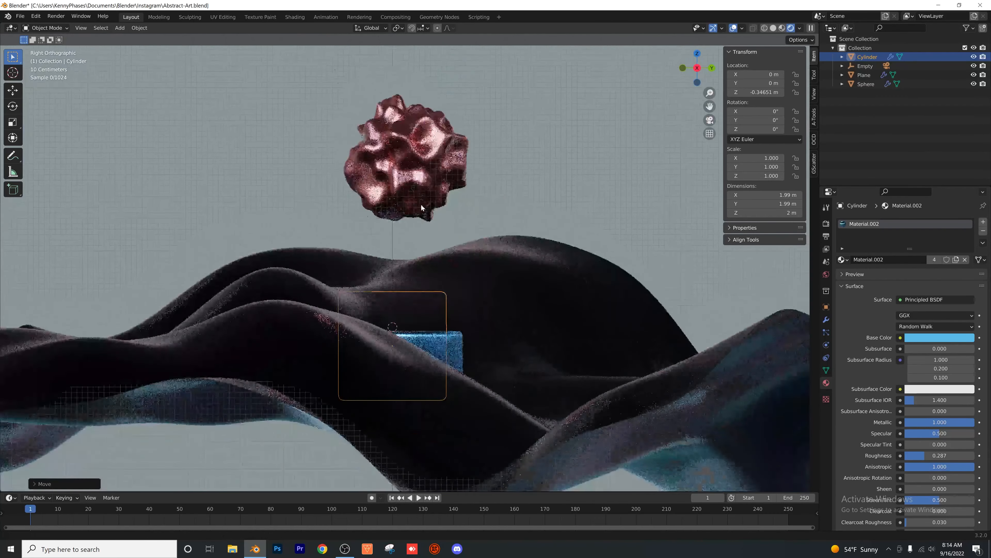
scroll(423, 297, "up", 1)
key("shift+d")
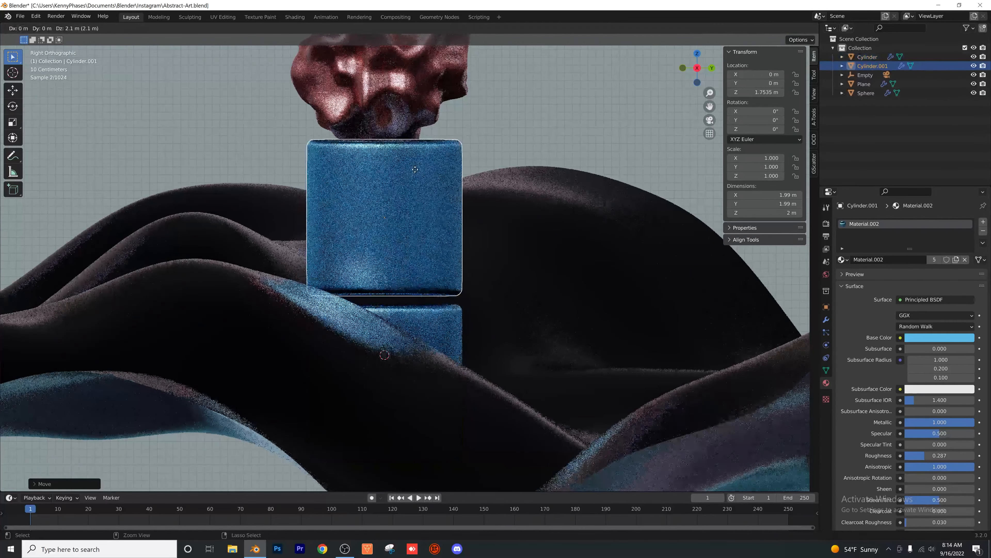
left_click(416, 172)
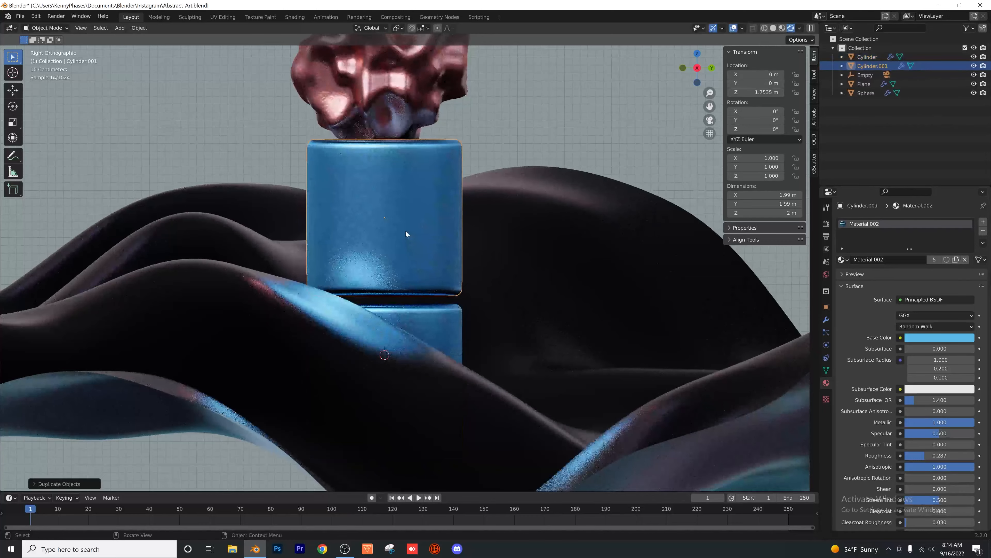
- Flatten the duplicated cylinder along Z to a scale of about 0.232 and apply its scale
key("s")
key("z")
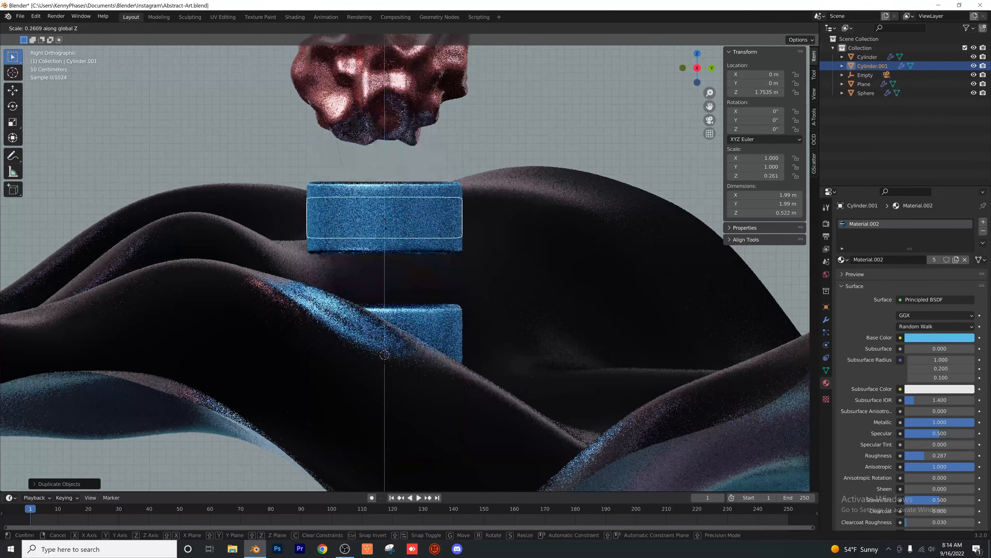
left_click(387, 226)
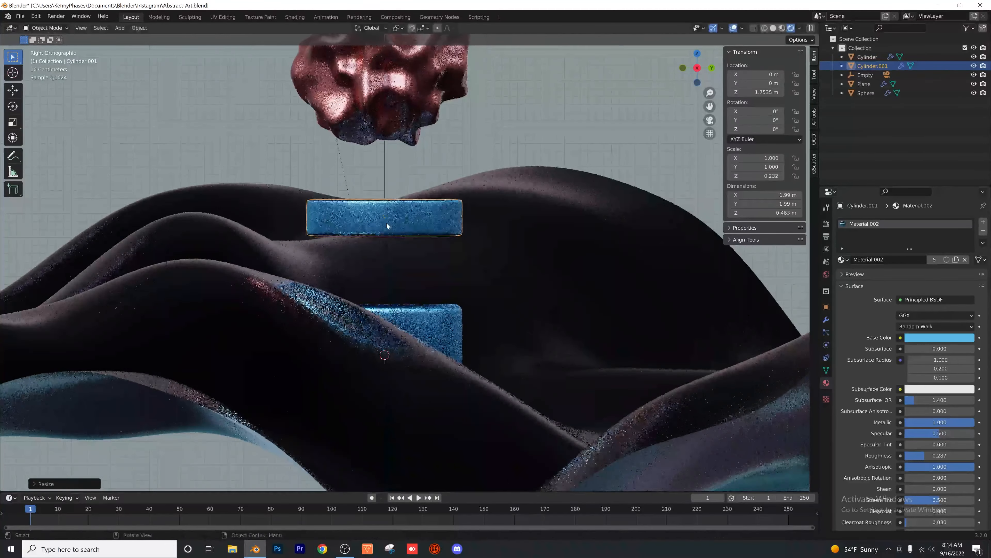
left_click(140, 28)
mouse_move(153, 69)
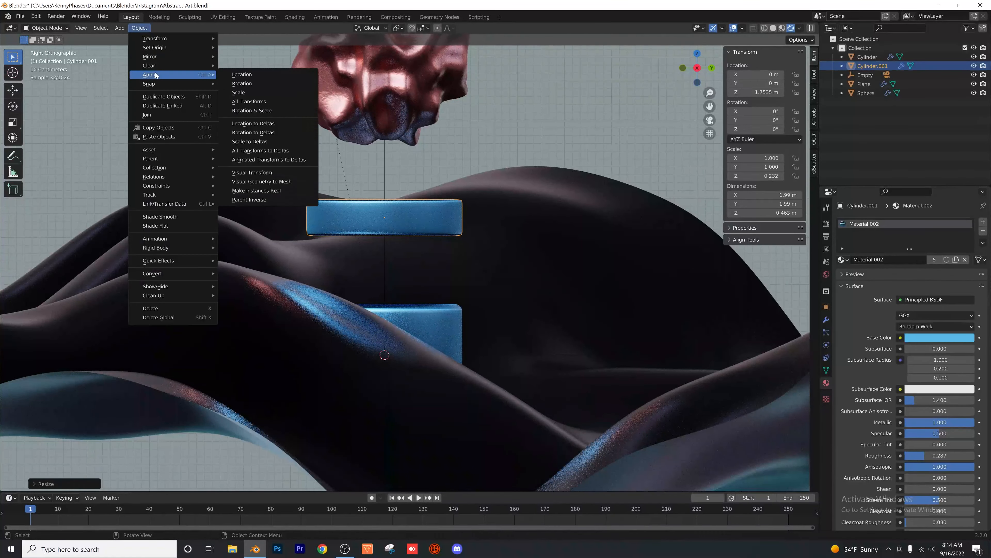
left_click(244, 94)
- Lower the flattened disc along Z to about 0.99 m, just above the original cylinder
key("g")
key("z")
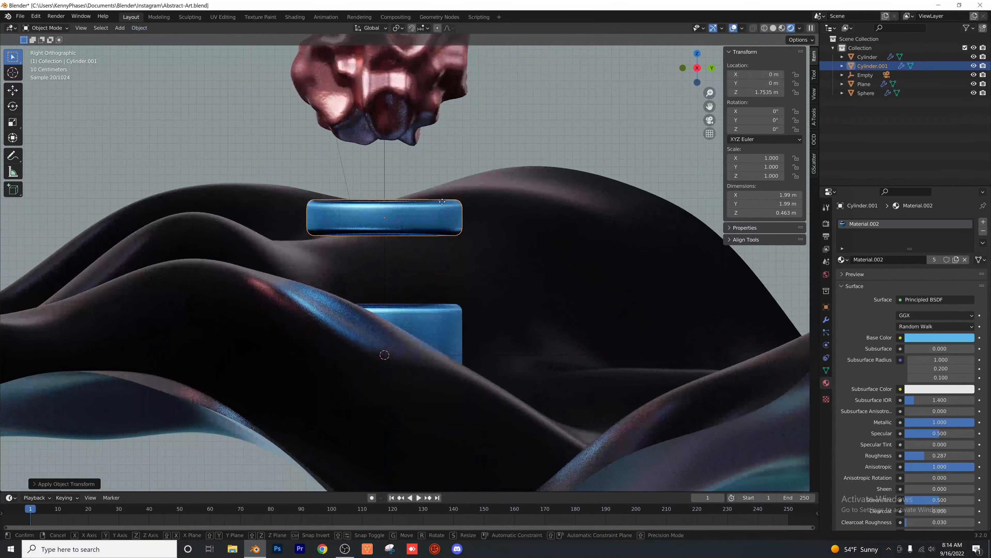
left_click(439, 260)
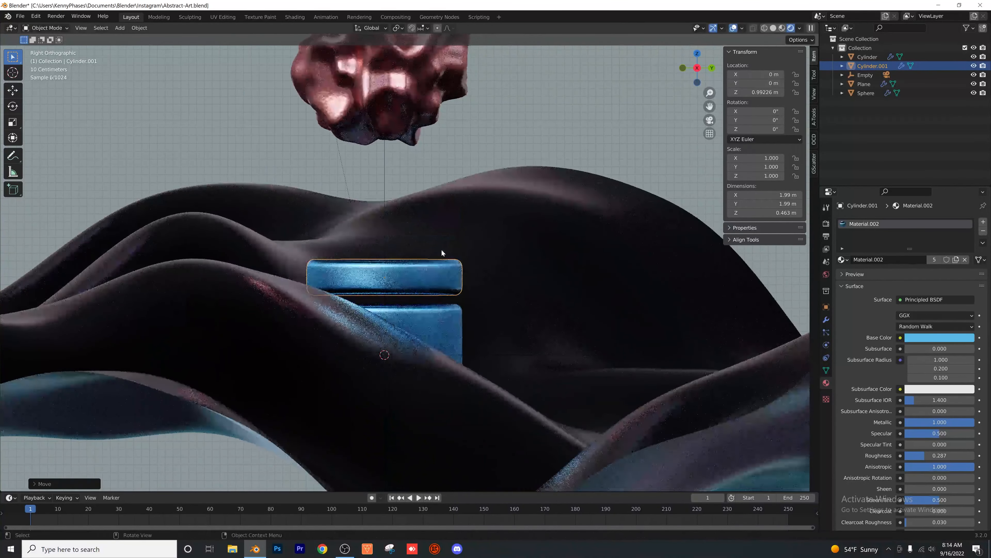
- Duplicate the flat disc twice, placing each copy 0.6 m above the previous one to build a stack
key("shift+d")
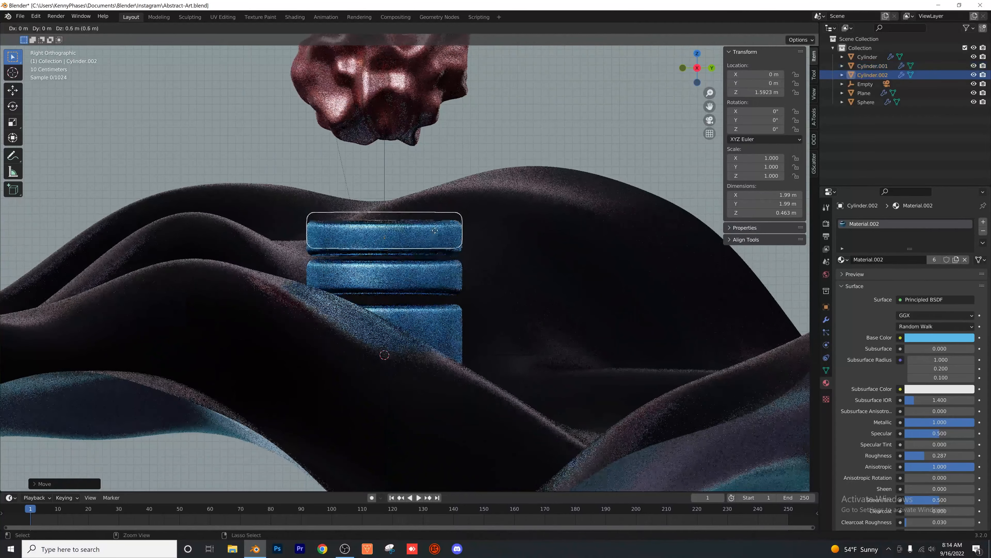
left_click(434, 232)
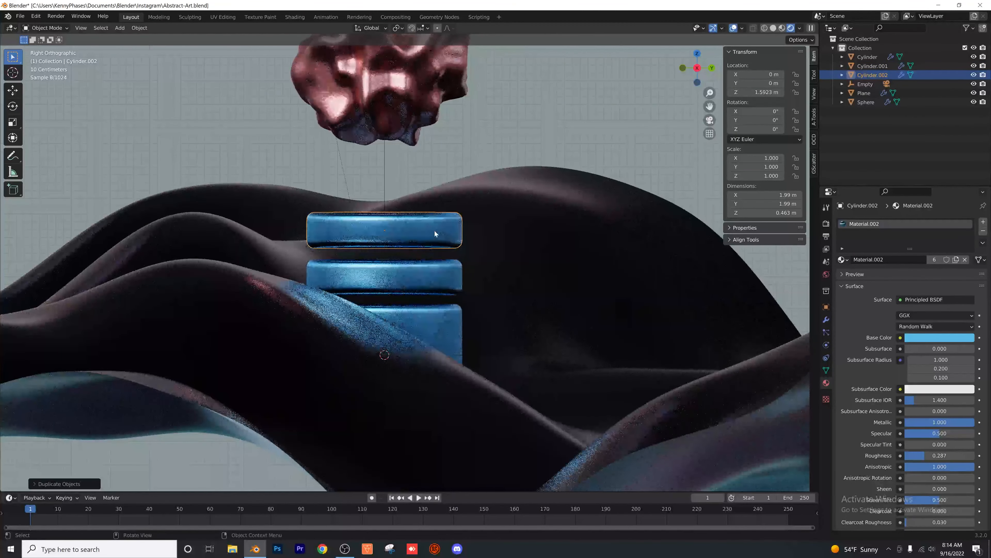
key("shift+d")
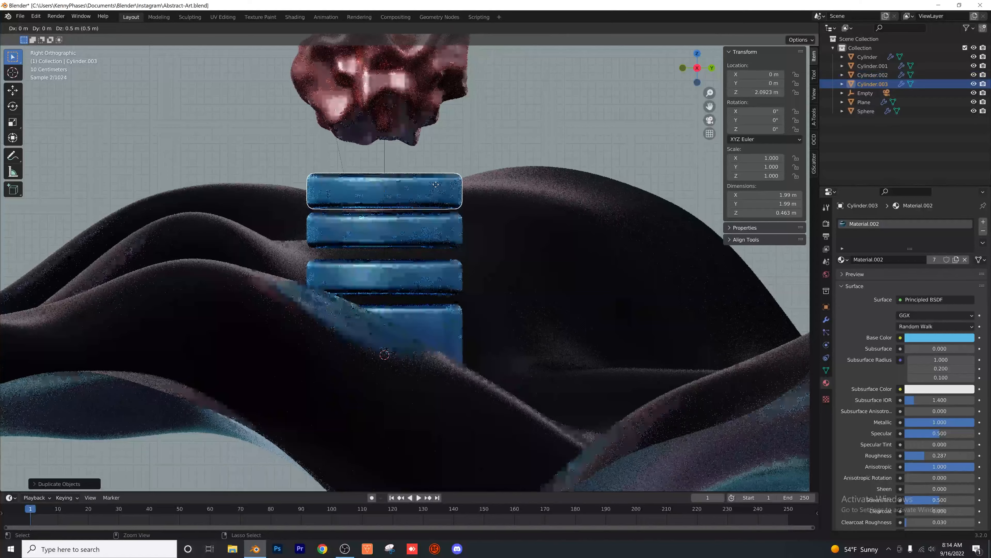
left_click(436, 180)
- In the camera view, lighten the wavy plane's base color to dark grey with a value of 0.058
key("KP_0")
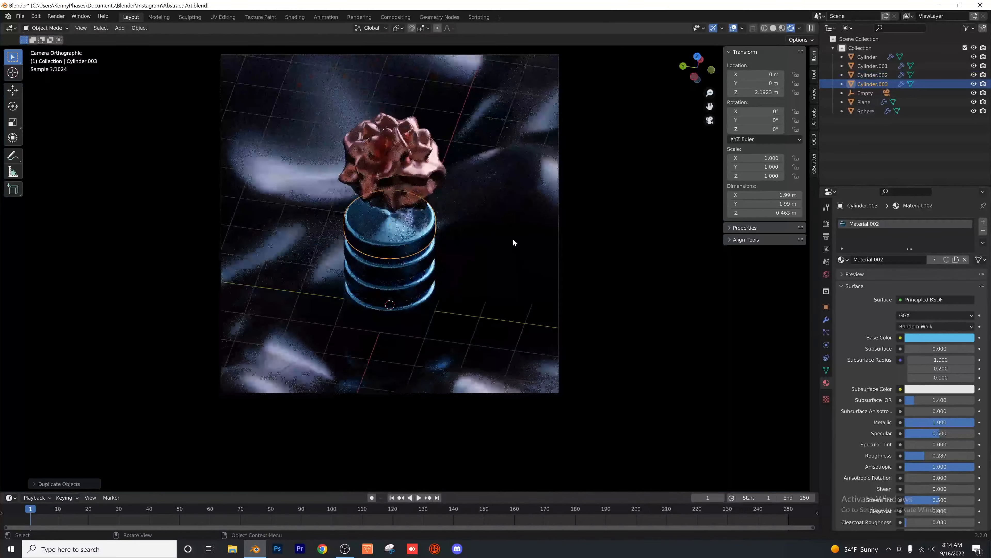
scroll(402, 226, "up", 3)
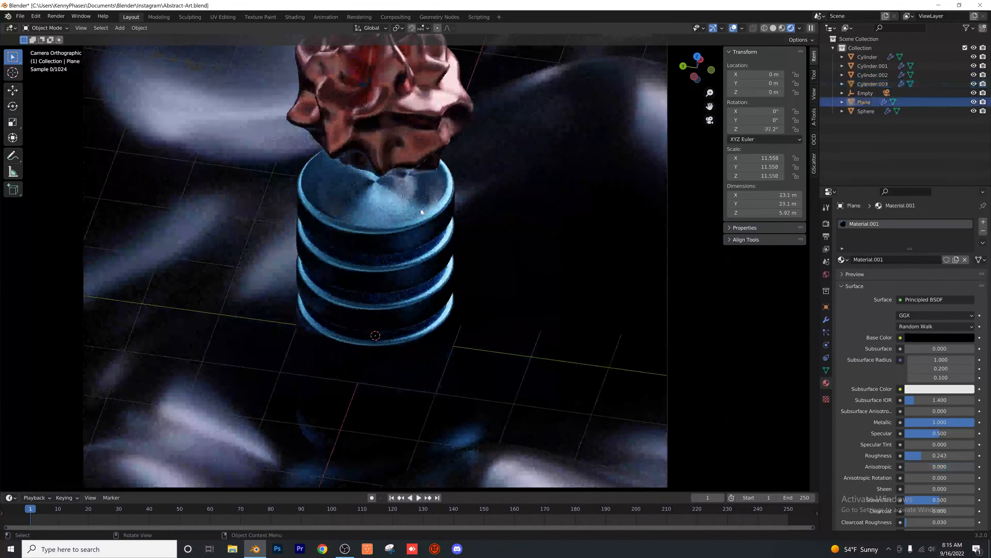
scroll(489, 234, "down", 2)
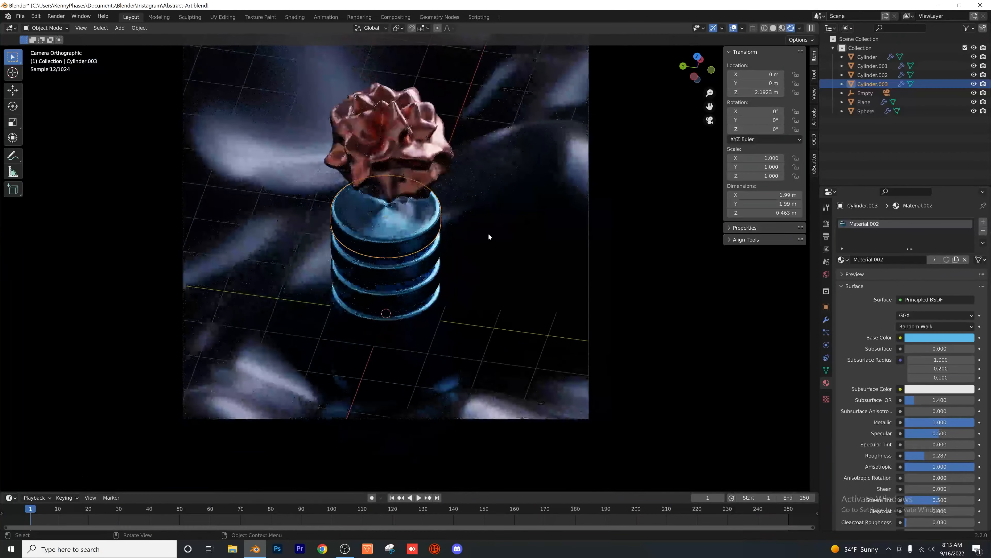
left_click(520, 211)
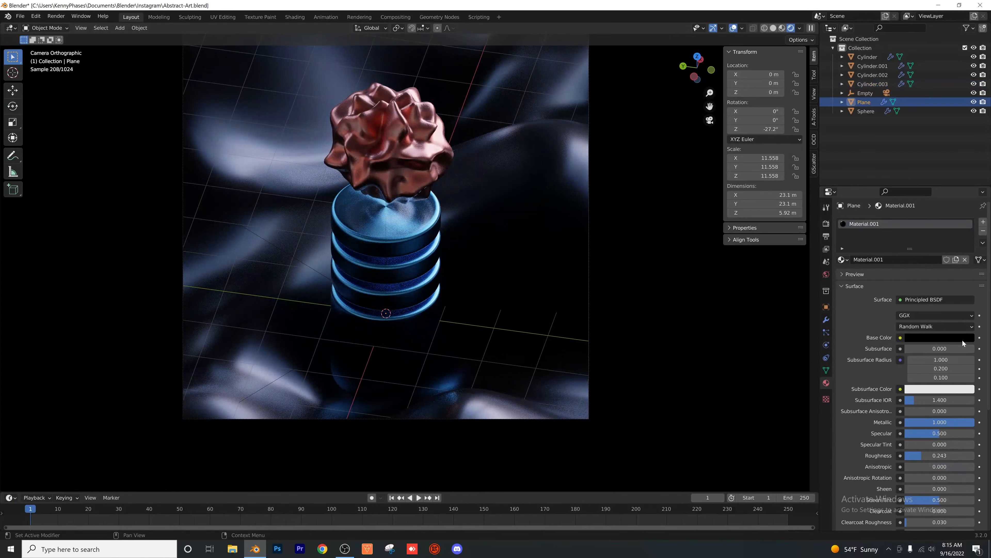
left_click(940, 338)
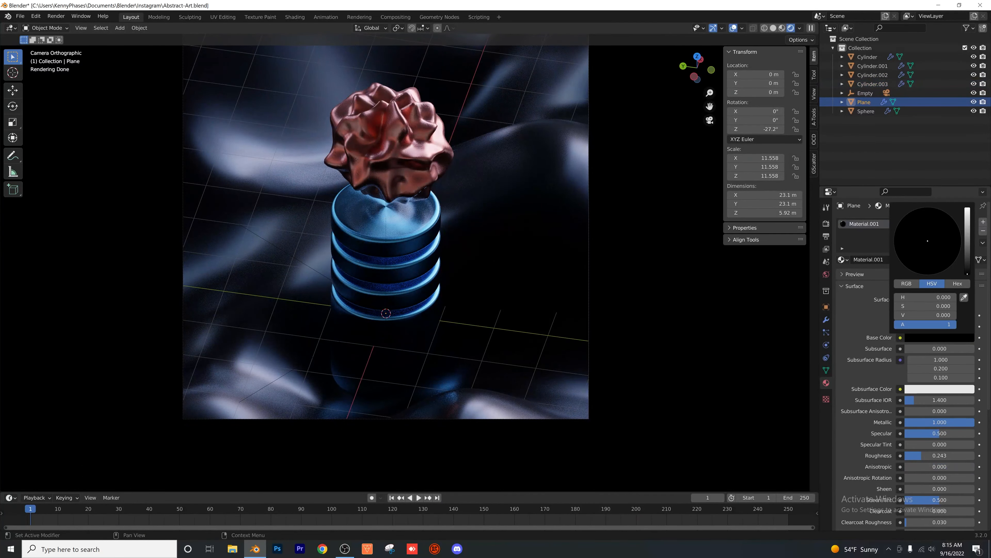
left_click_drag(967, 274, 968, 243)
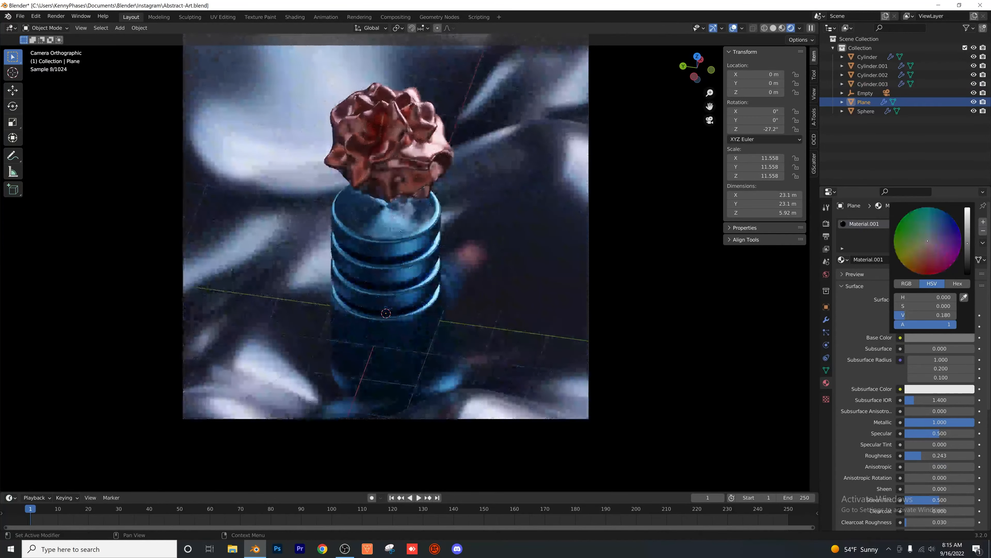
left_click_drag(967, 243, 968, 257)
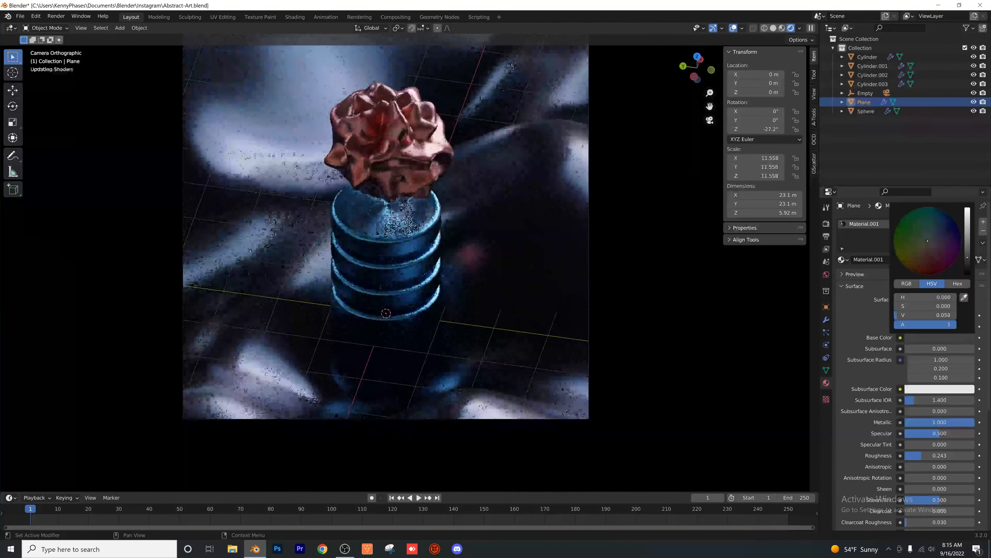
- Set the color management look to Medium High Contrast and save the scene file
left_click(823, 223)
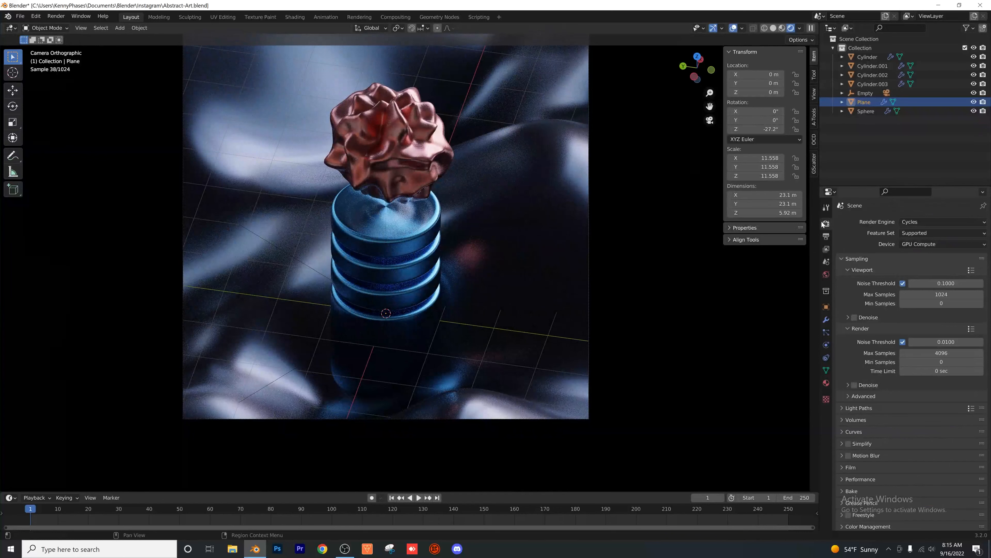
left_click(857, 525)
scroll(868, 427, "down", 5)
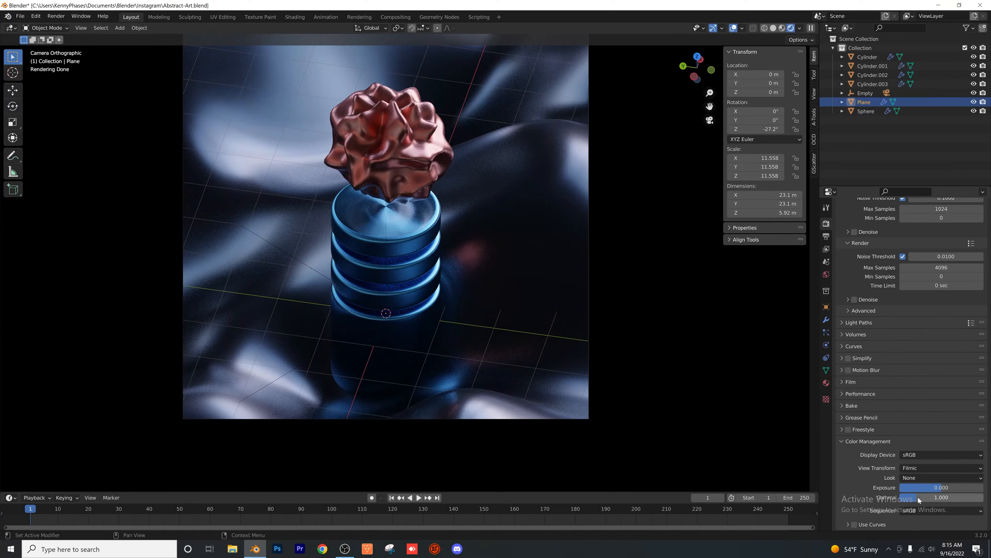
left_click(919, 477)
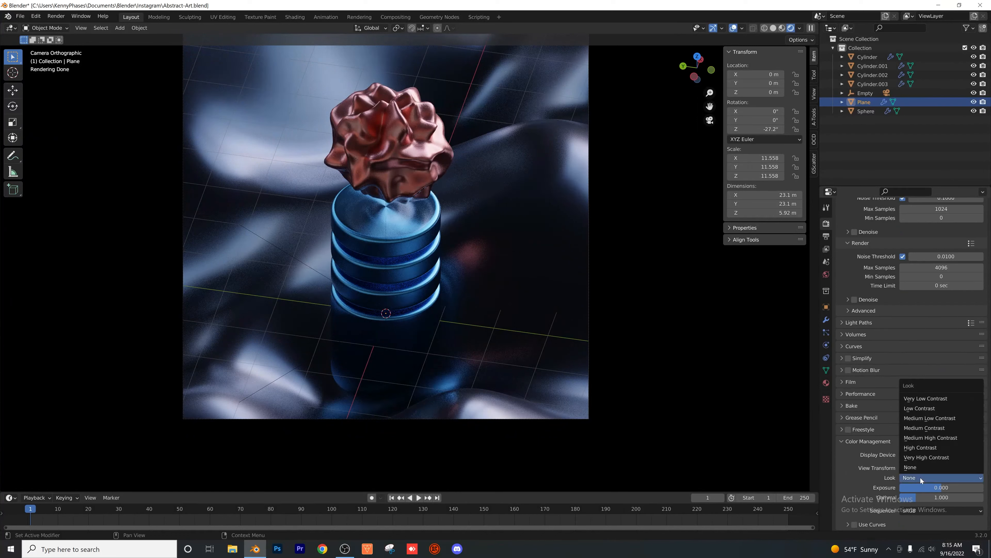
left_click(932, 439)
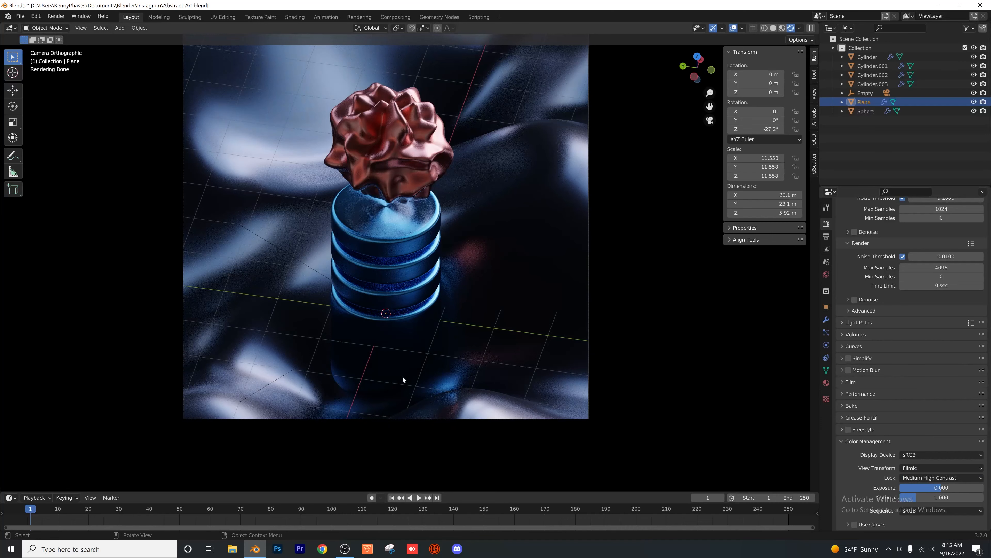
scroll(436, 324, "down", 1)
middle_click_drag(436, 239, 434, 265, "shift")
scroll(434, 265, "up", 1)
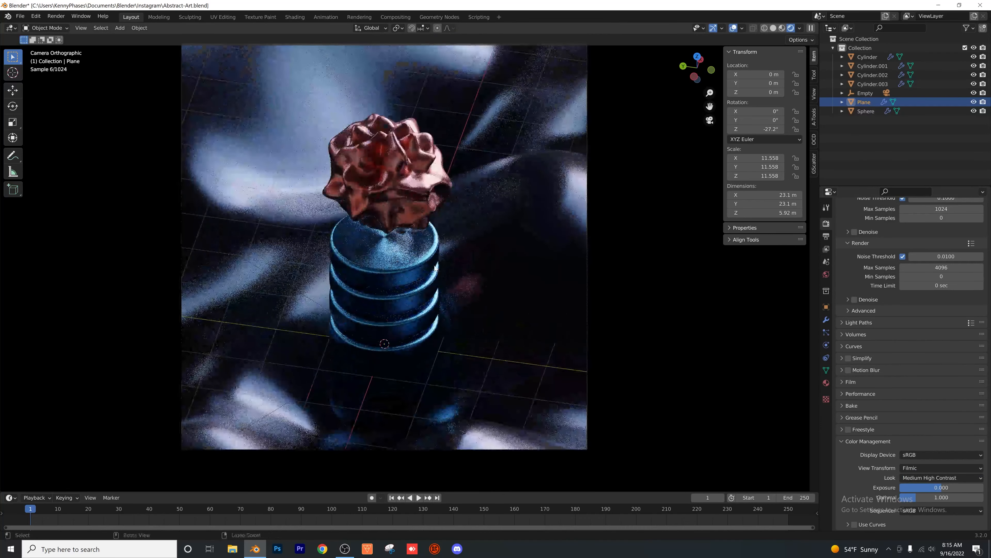
key("ctrl+s")
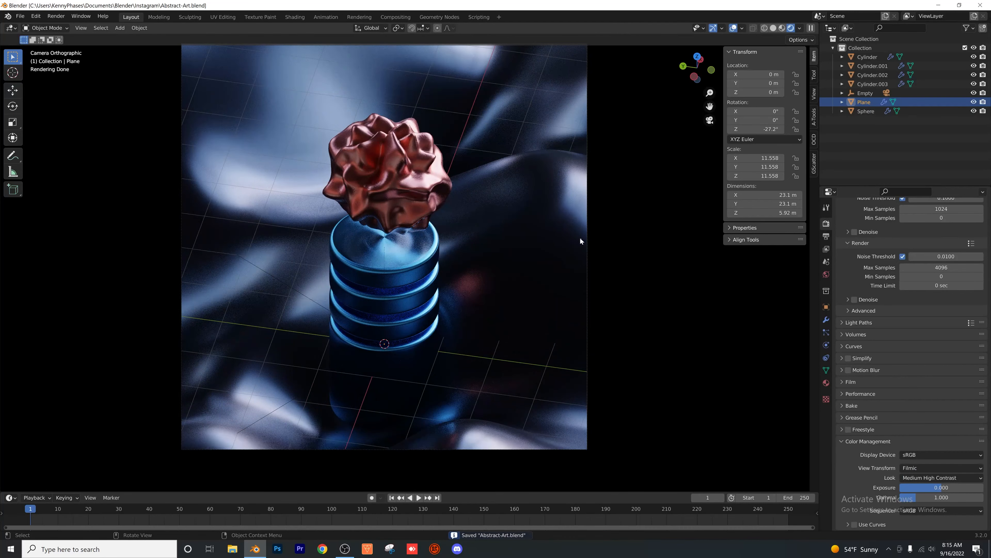
- Try adding a UV sphere mesh at the base of the disc stack and delete it
left_click(392, 190)
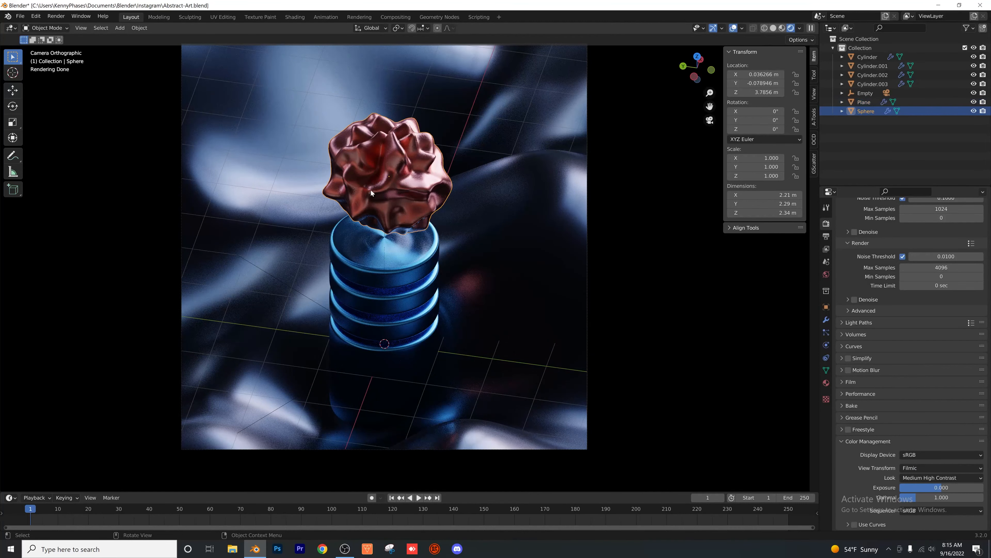
middle_click_drag(398, 193, 486, 213, "shift")
left_click(120, 28)
mouse_move(133, 39)
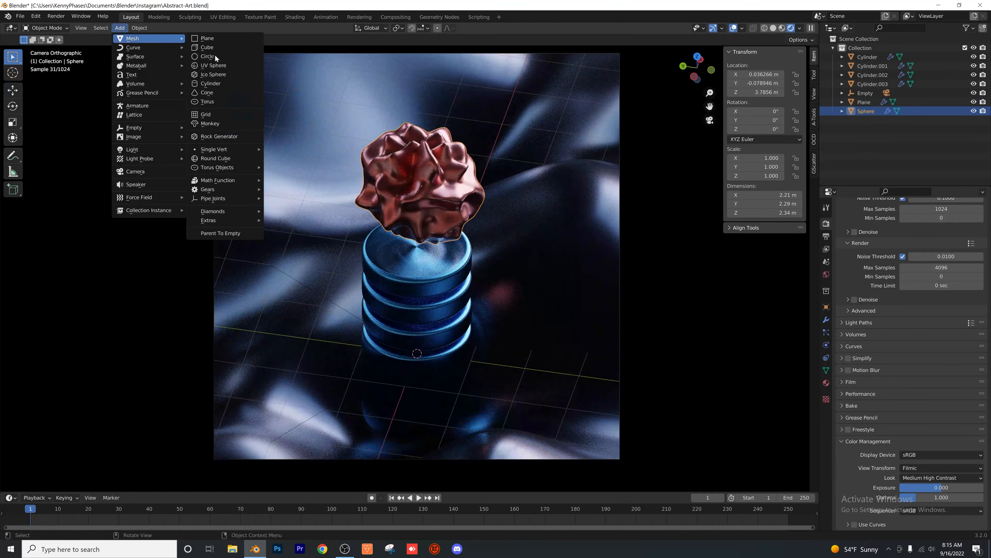
left_click(223, 67)
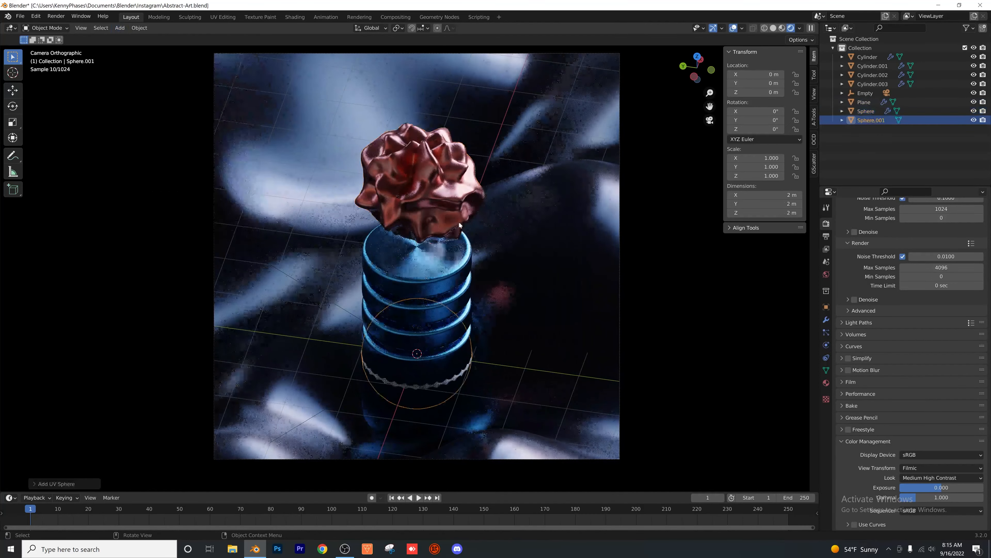
key("x")
left_click(453, 348)
- Add a Round Cube mesh at the scene origin
left_click(140, 28)
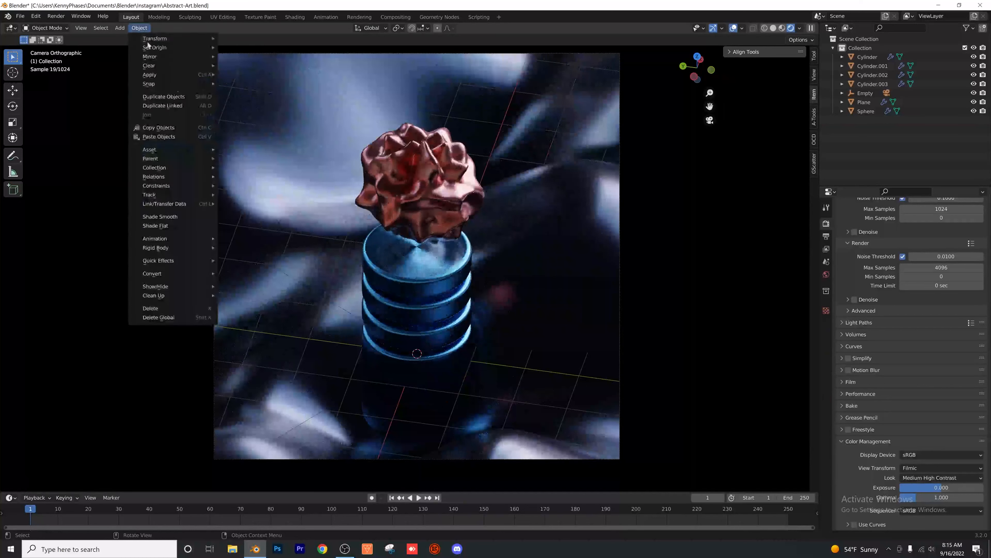
mouse_move(119, 29)
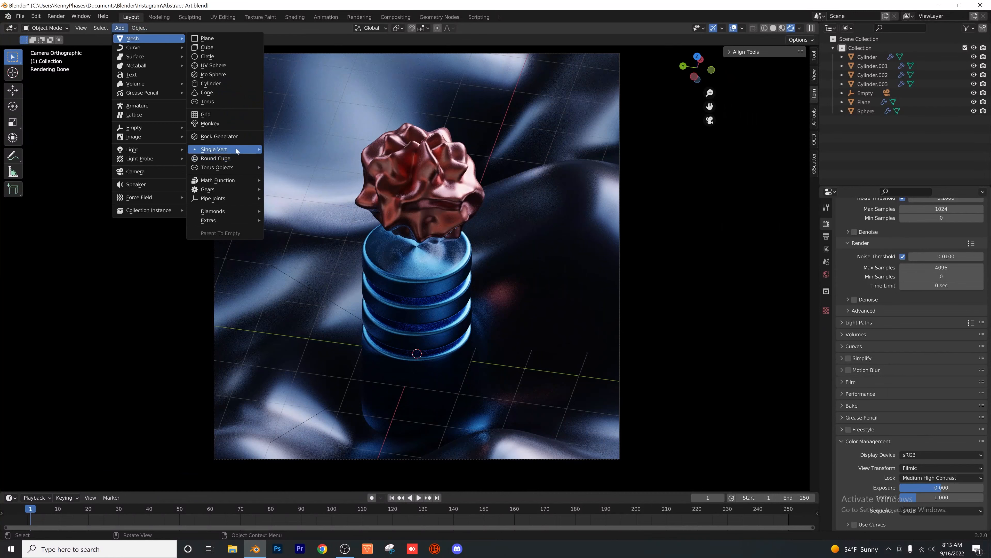
left_click(225, 159)
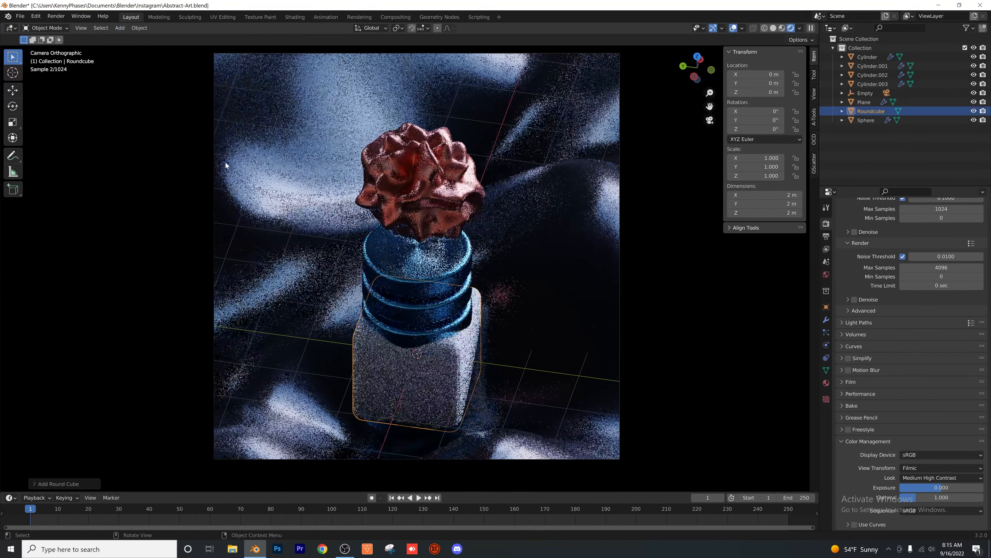
- Set the new round cube's radius to 1 and its arc divisions to 15
left_click(35, 483)
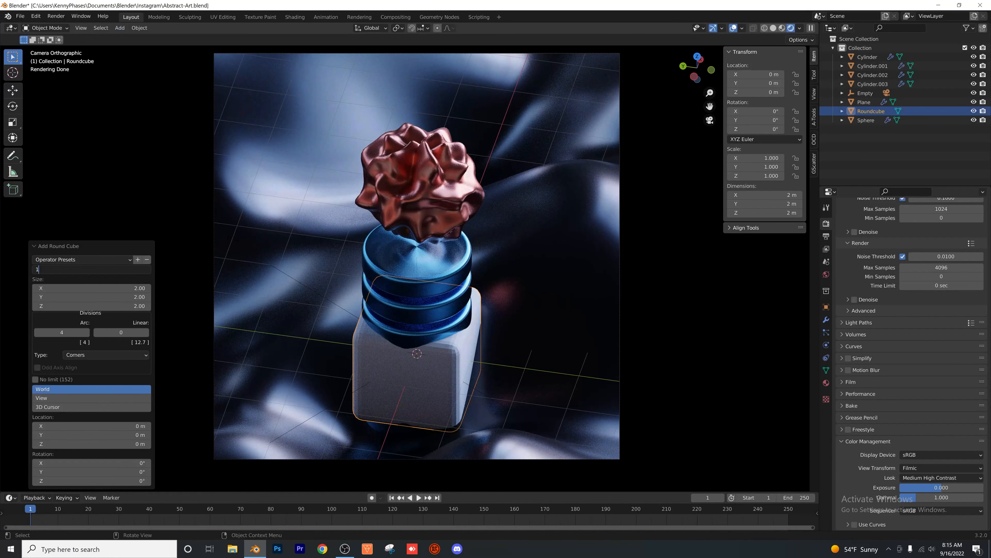
key("Return")
left_click(62, 332)
type("15")
key("Return")
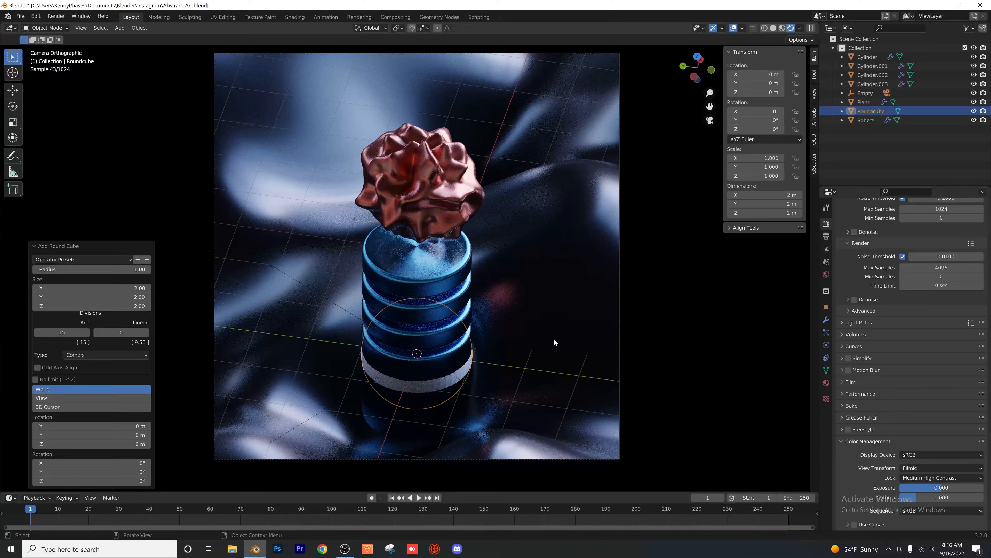
- Move the round cube away from the disc stack to about X 1.14 m, Y 2.41 m, Z 2.15 m
left_click(868, 112)
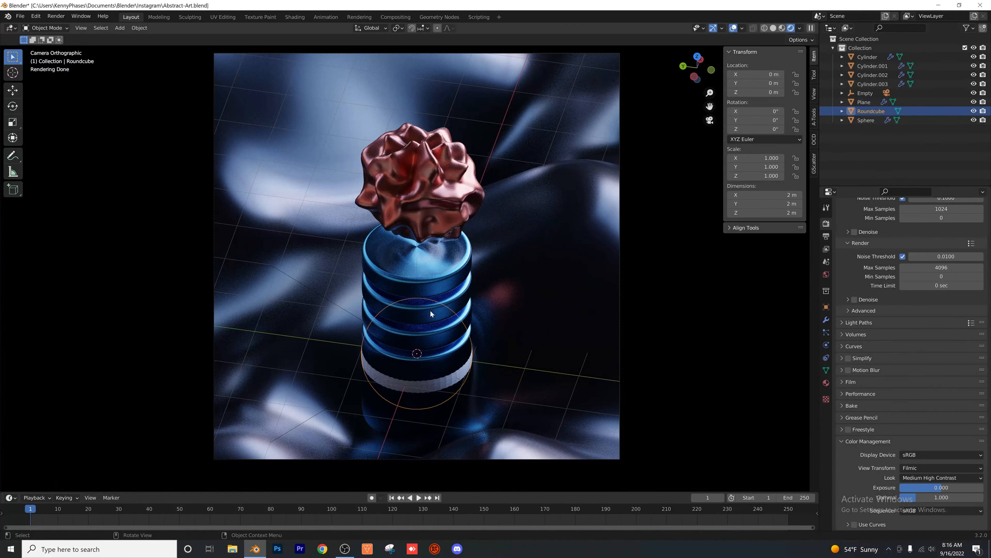
key("g")
left_click(283, 193)
- Add a Subdivision Surface modifier to the round cube with viewport level 2 and shade the object smooth
scroll(283, 193, "up", 3)
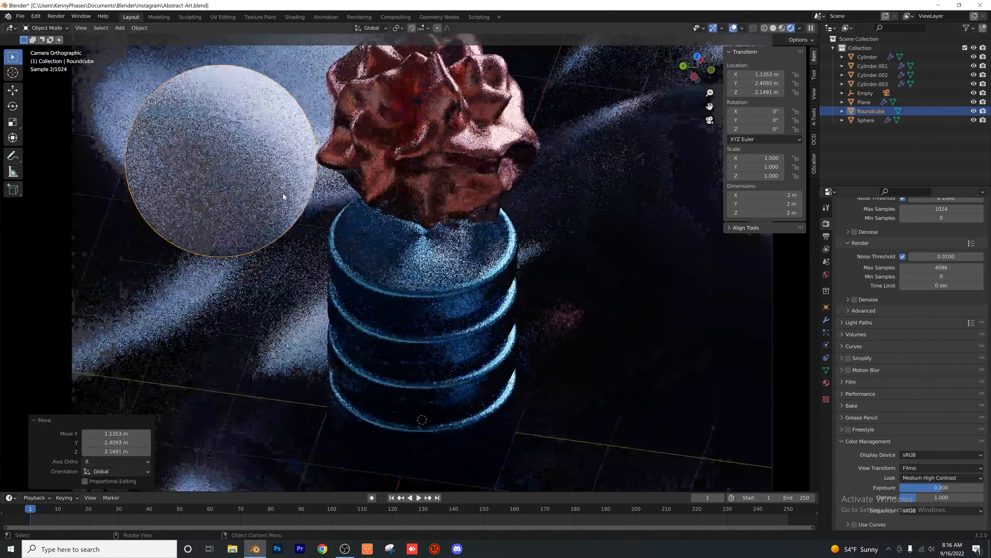
middle_click_drag(282, 193, 457, 282, "shift")
scroll(371, 209, "up", 3)
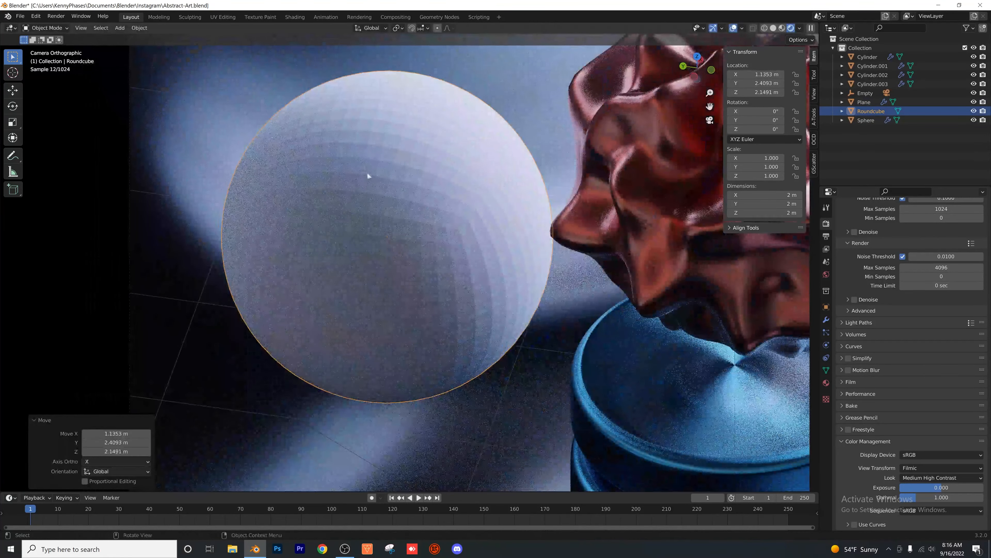
left_click(827, 320)
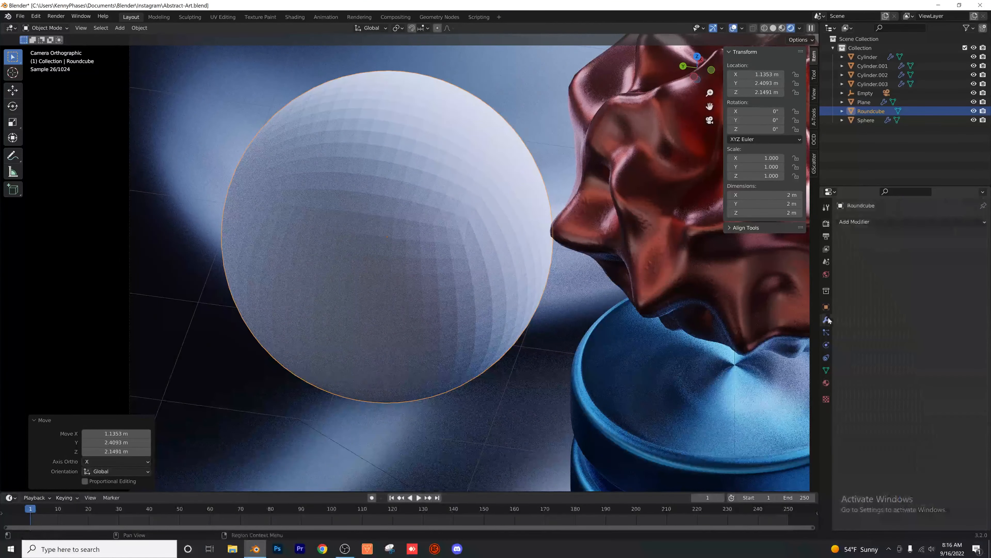
left_click(882, 222)
left_click(813, 384)
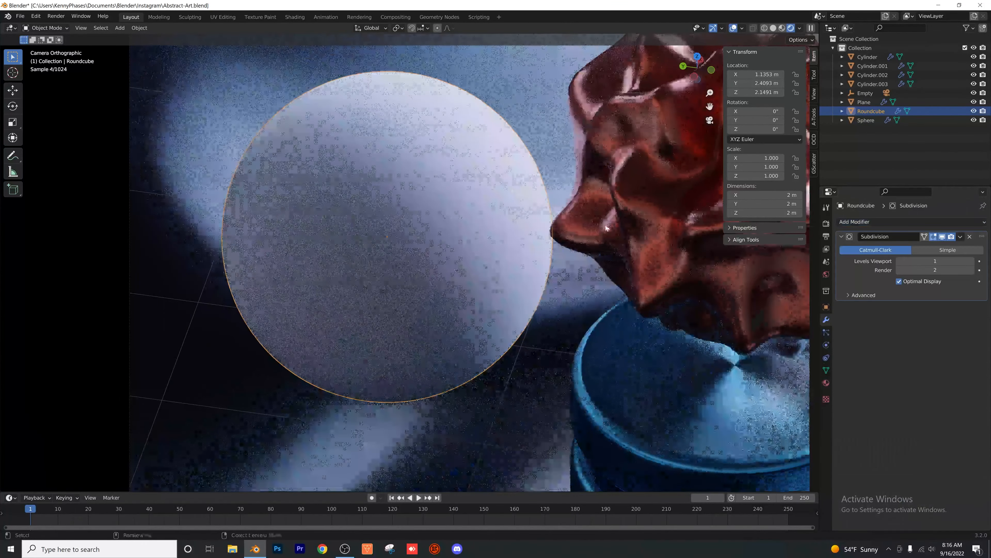
left_click(972, 261)
right_click(496, 202)
left_click(493, 201)
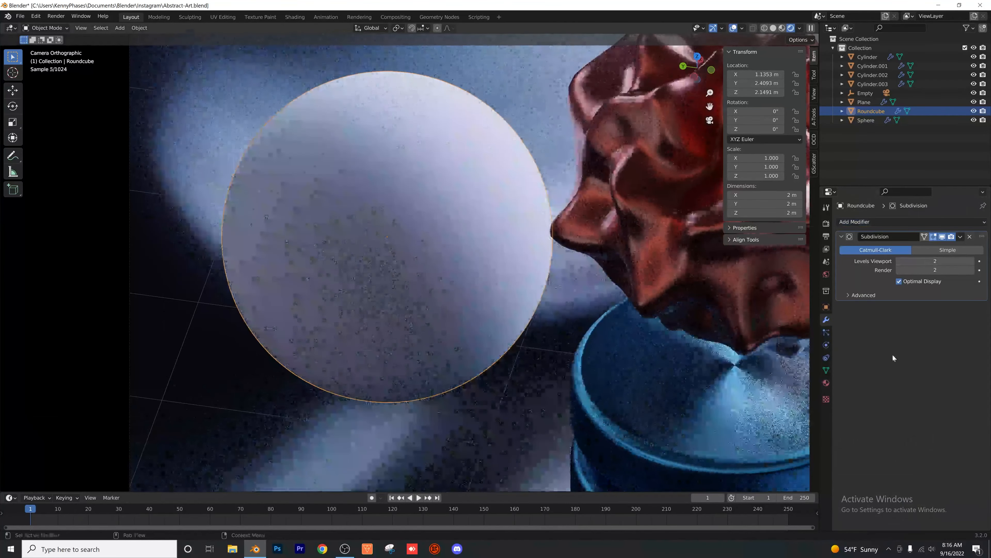
- Give the round cube a new material with a Glass BSDF surface
left_click(827, 383)
left_click(929, 299)
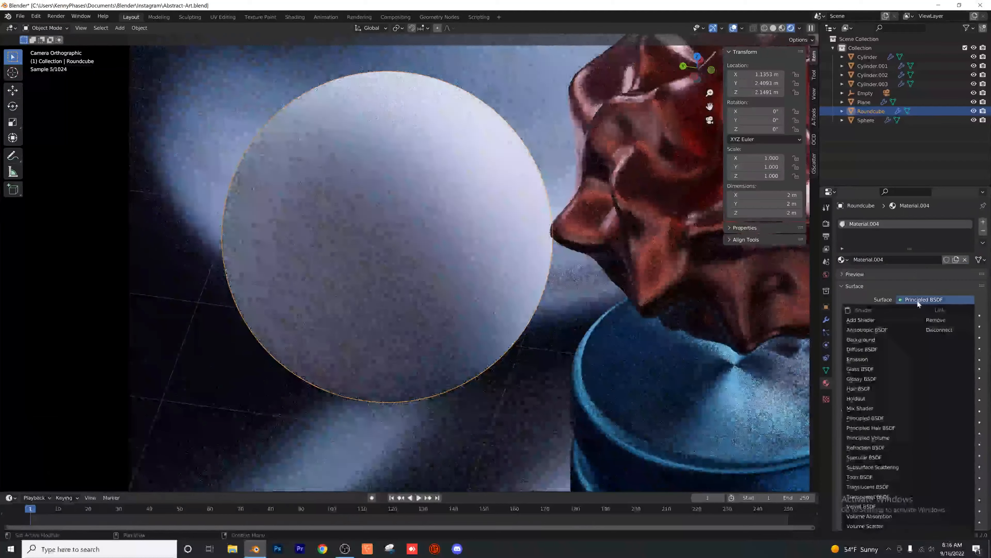
left_click(887, 370)
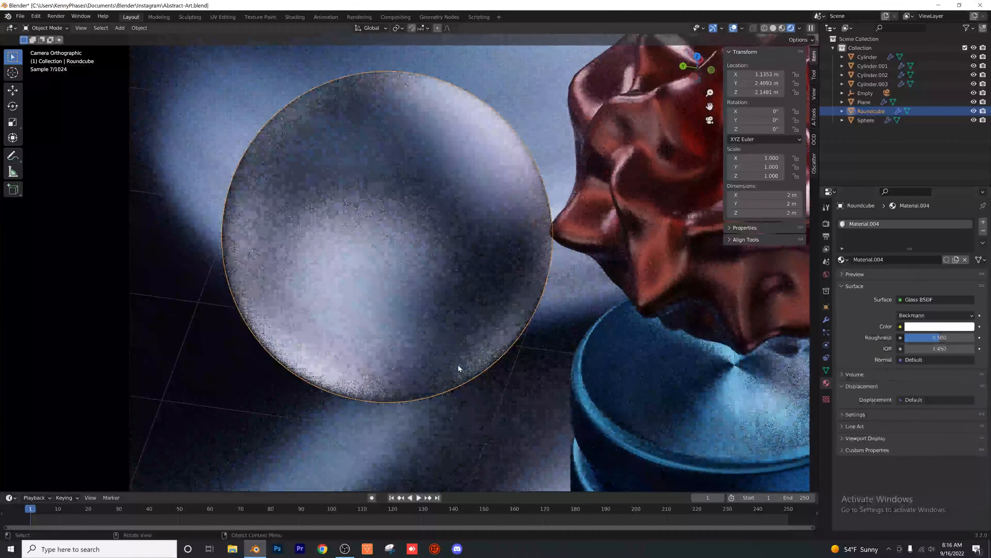
- Try several tints for the round cube's glass color and settle on a light orange
left_click(938, 327)
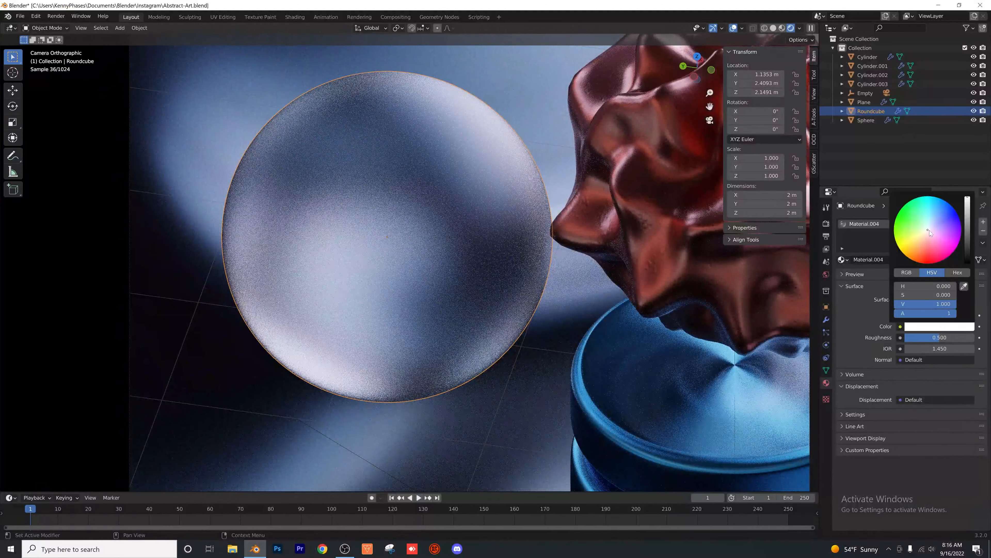
left_click(934, 237)
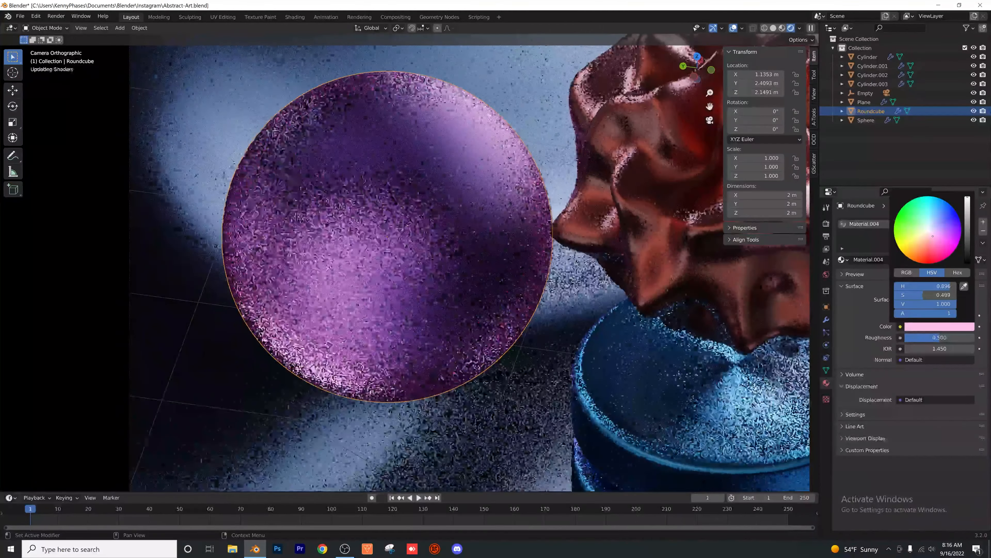
left_click(922, 237)
left_click_drag(922, 236, 928, 223)
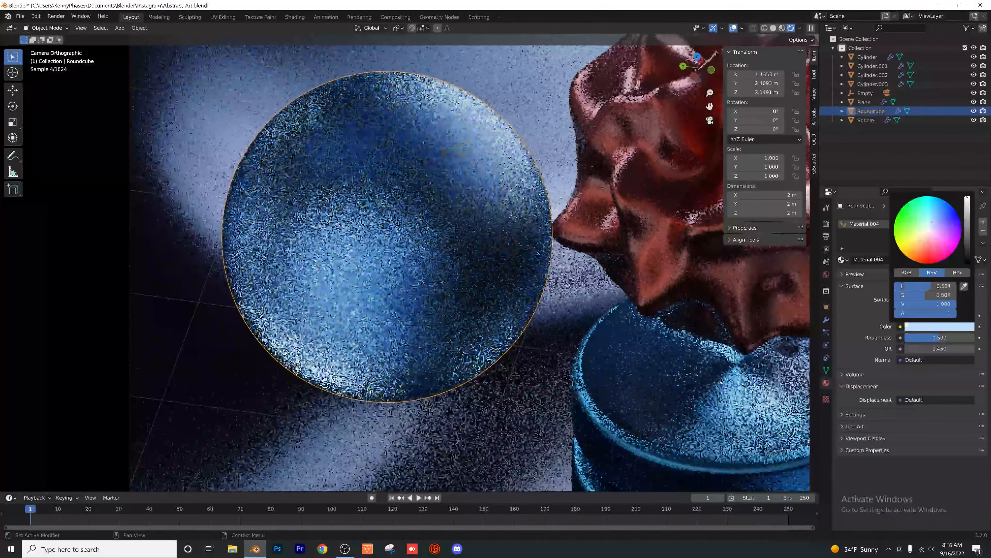
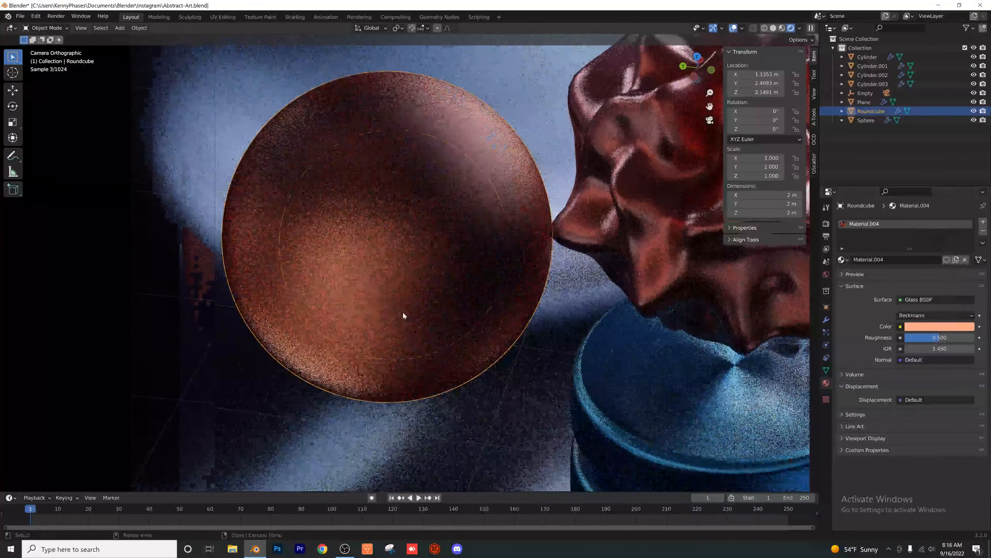
- Move the glass sphere to the opposite side of the copper sphere and lower it about 0.76 m along Z
scroll(436, 325, "down", 5)
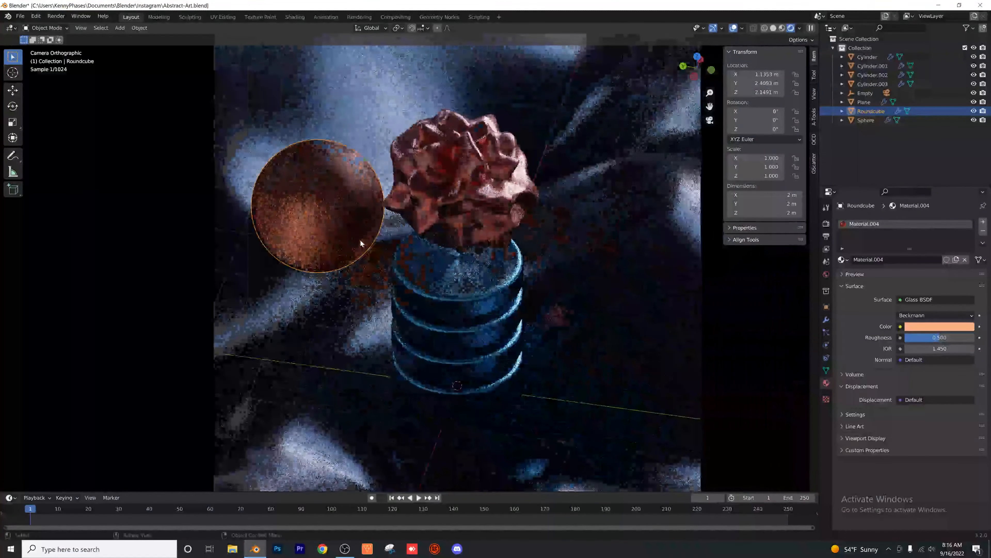
scroll(361, 243, "down", 2)
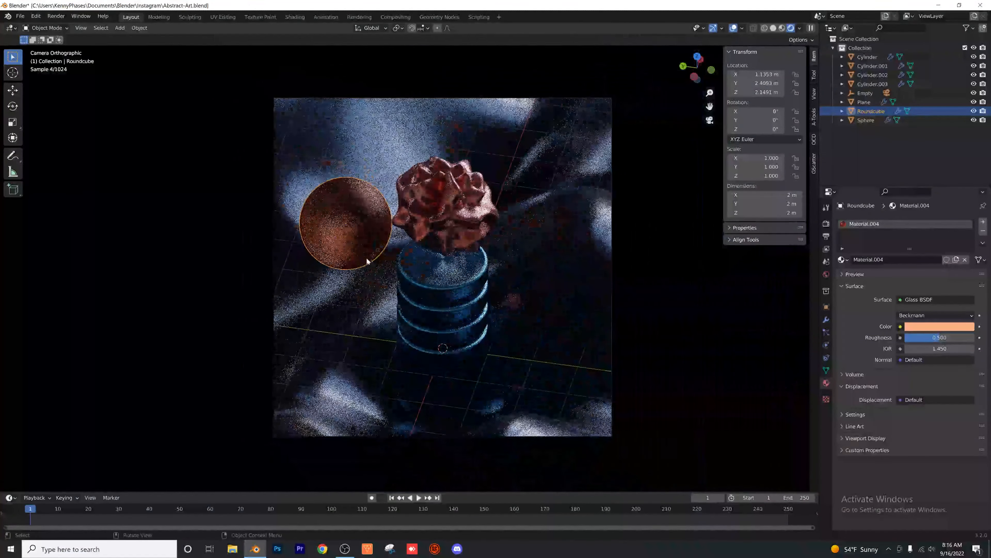
key("g")
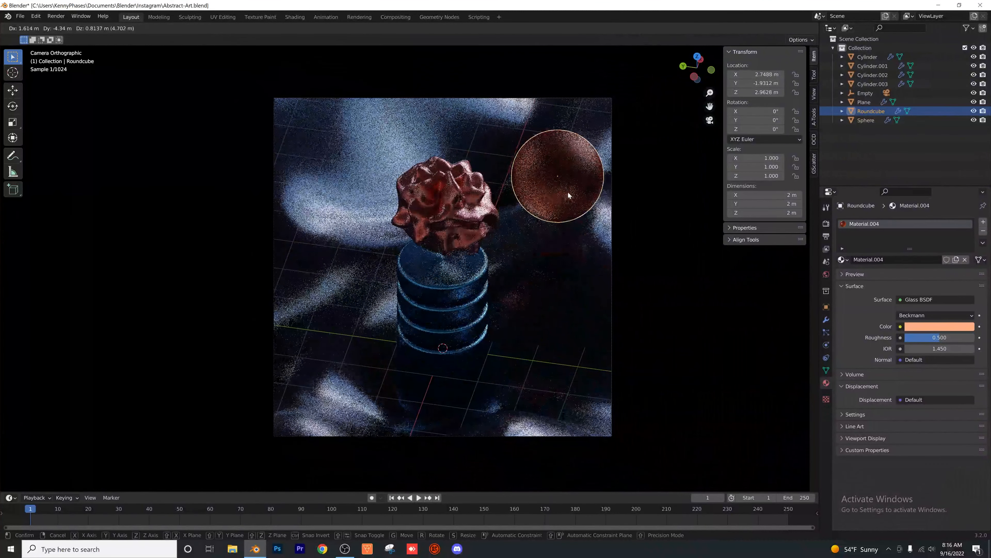
left_click(568, 195)
scroll(575, 251, "up", 6)
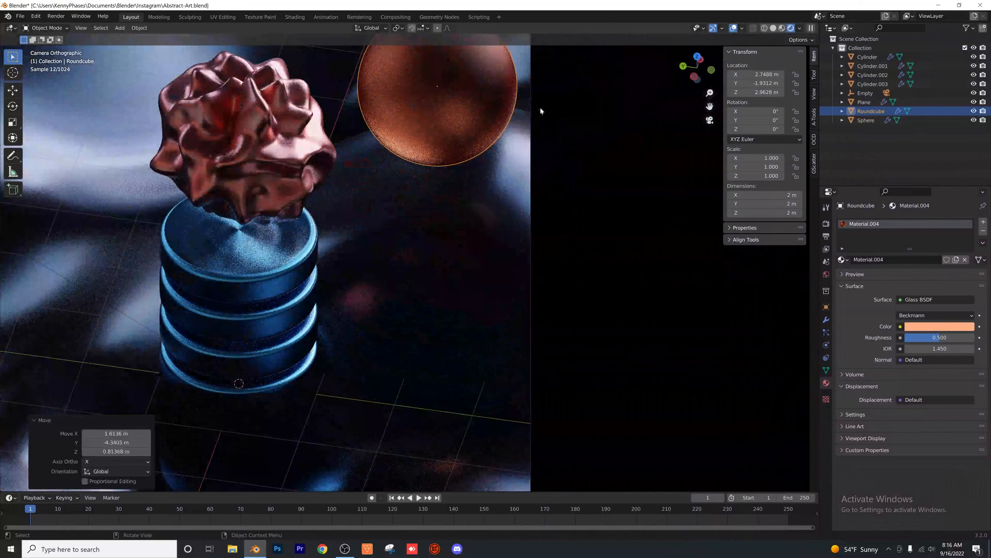
key("g")
key("z")
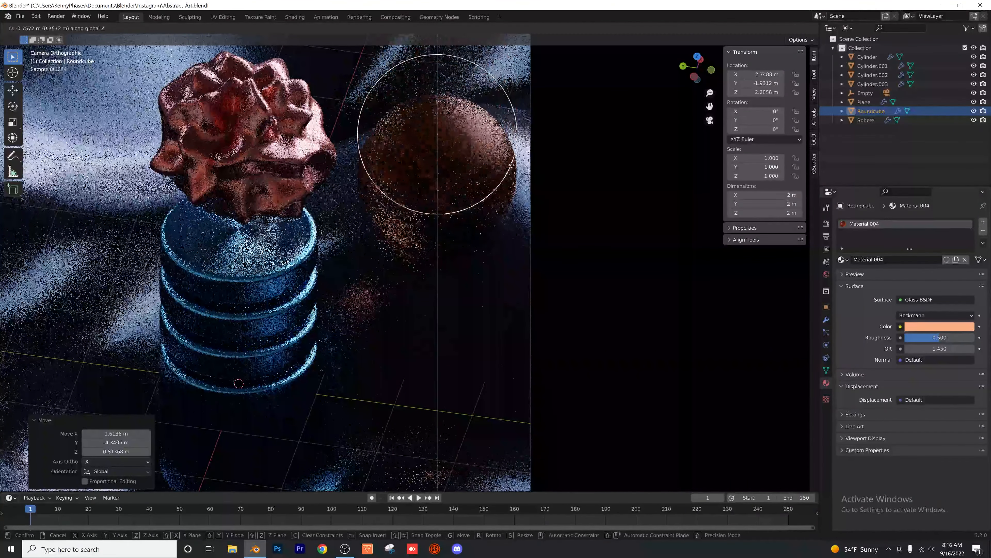
left_click(547, 146)
- In solid shading, lower the glass sphere about 0.17 m along Z into the wavy plane's hill
left_click(774, 28)
scroll(422, 243, "up", 1)
mouse_move(423, 243)
middle_mouse_down()
mouse_move(386, 206)
mouse_move(336, 187)
middle_mouse_up()
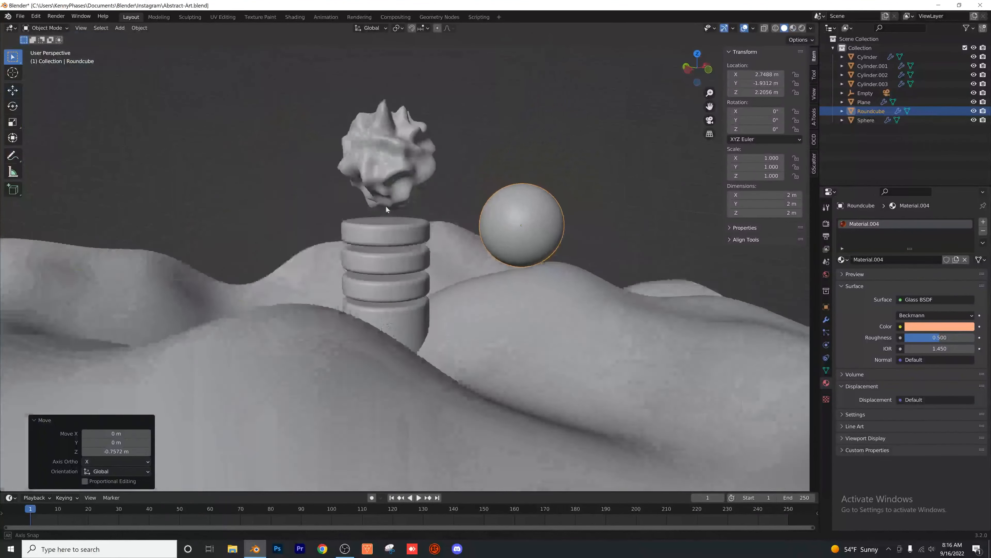
middle_click_drag(503, 283, 531, 297)
scroll(532, 297, "up", 2)
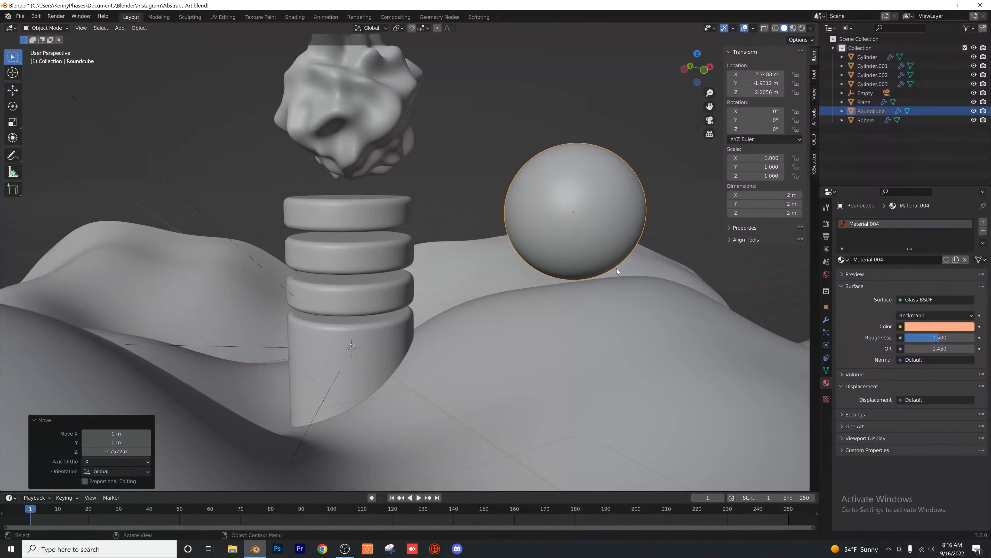
middle_click_drag(617, 254, 492, 248, "shift")
scroll(492, 248, "up", 2)
key("g")
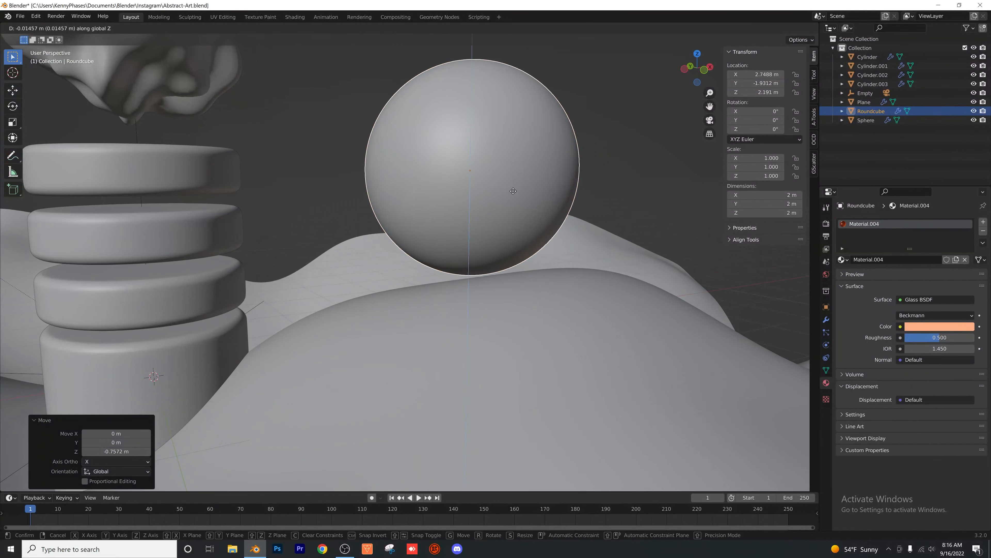
key("z")
left_click(520, 237)
- Check the glass sphere from beneath the plane and raise it about 0.15 m along Z to rest on the surface
middle_click_drag(520, 237, 502, 201)
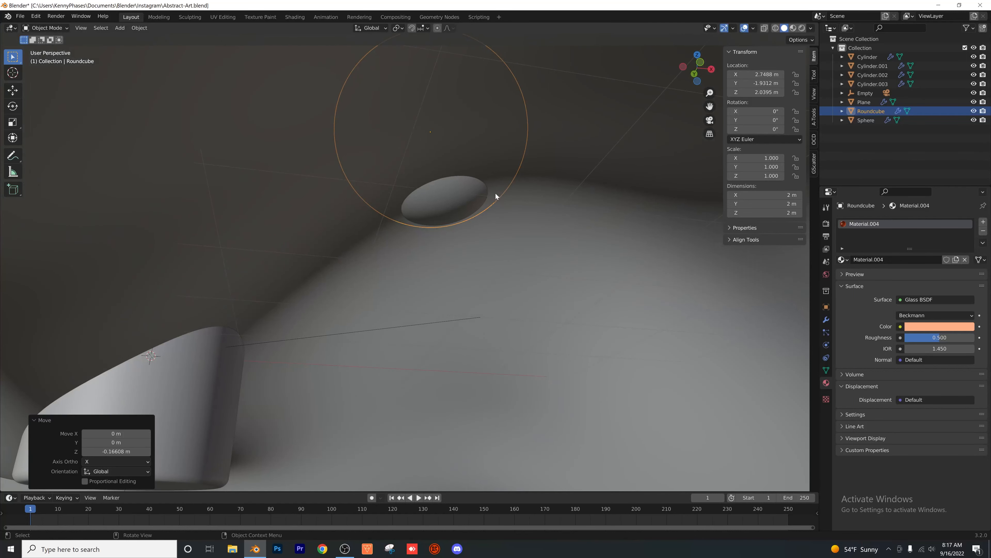
key("z")
left_click(498, 206)
key("g")
key("z")
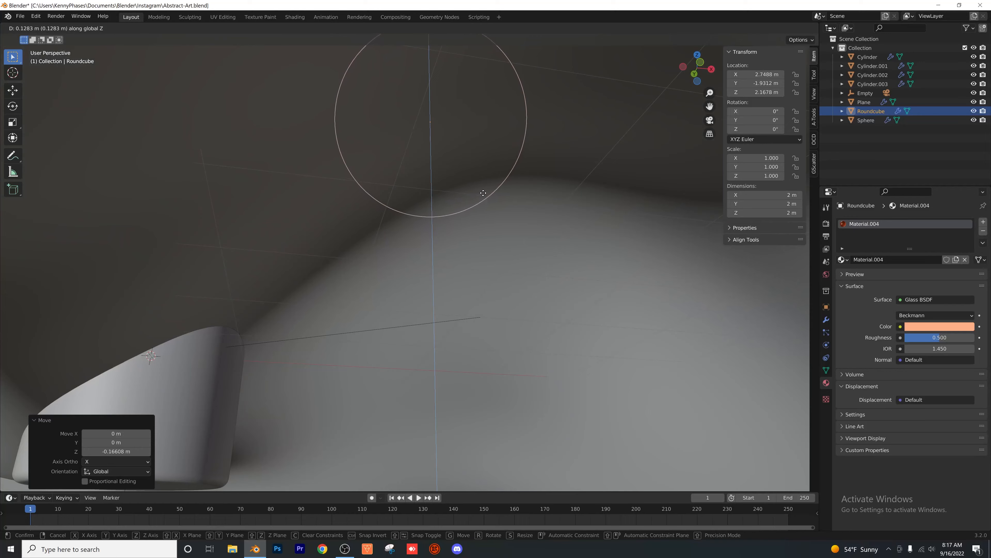
left_click(460, 208)
- Return to the camera view with rendered shading and save the scene file
scroll(487, 245, "down", 5)
mouse_move(422, 279)
middle_mouse_down()
mouse_move(474, 304)
mouse_move(413, 272)
middle_mouse_up()
key("KP_0")
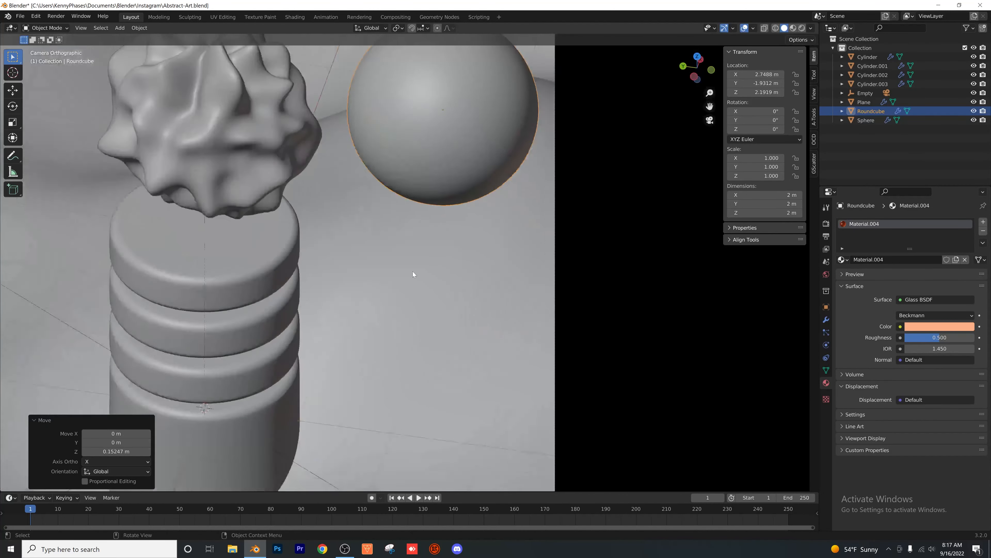
scroll(413, 271, "down", 5)
scroll(447, 230, "up", 3)
middle_click_drag(393, 234, 495, 235, "shift")
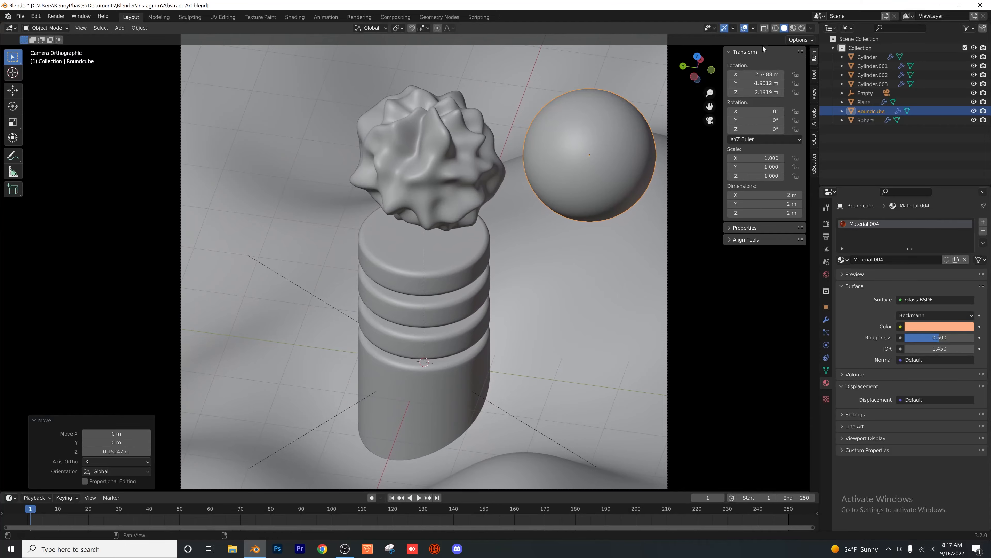
left_click(802, 28)
scroll(505, 224, "down", 1)
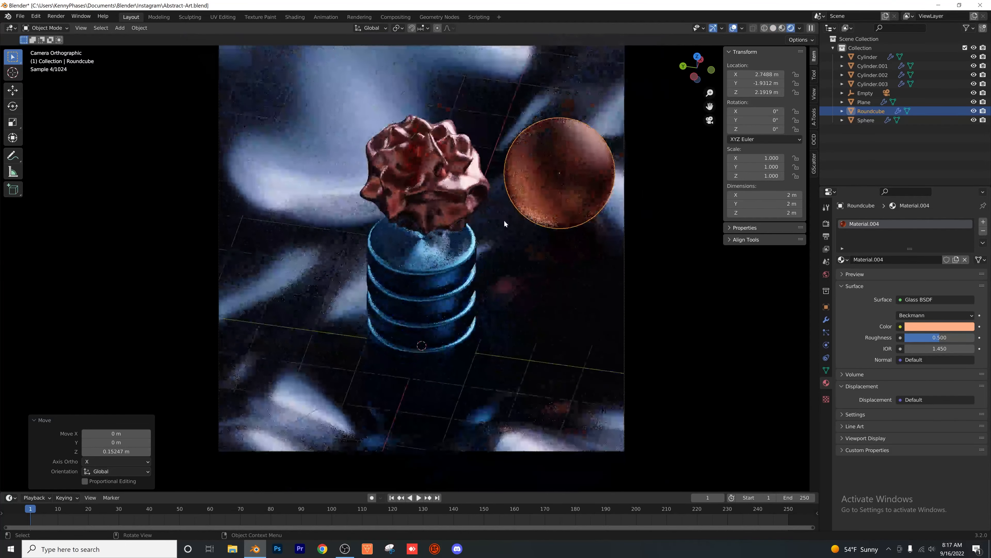
key("ctrl+s")
scroll(495, 213, "down", 1)
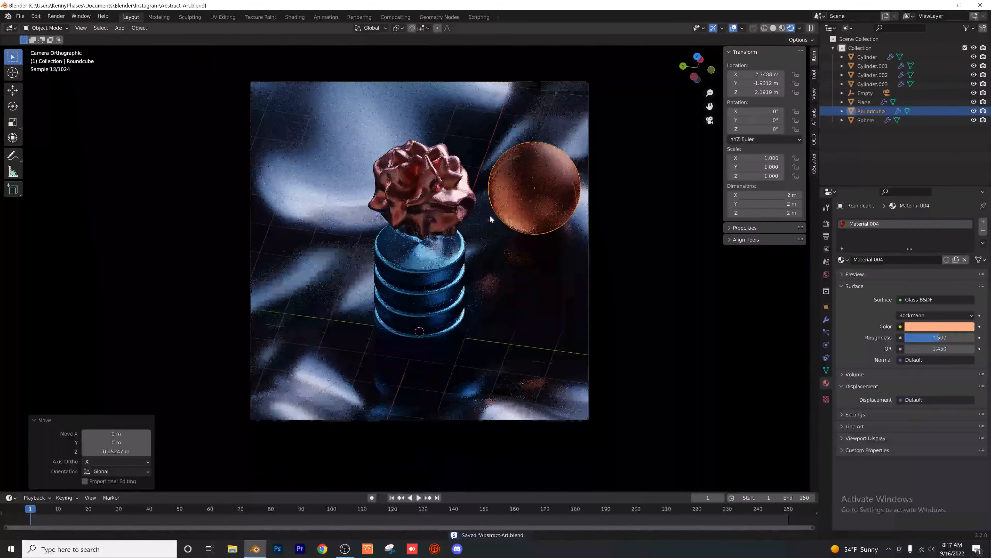
middle_click_drag(494, 211, 491, 220, "shift")
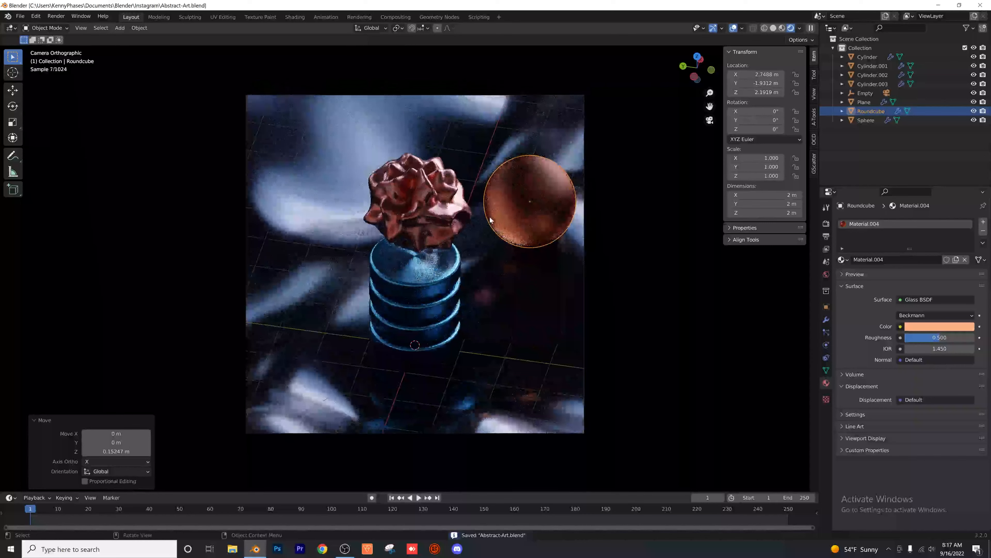
left_click(35, 422)
- Duplicate the glass sphere to the opposite side of the copper sphere and scale the copy to about 1.82
scroll(349, 203, "up", 1)
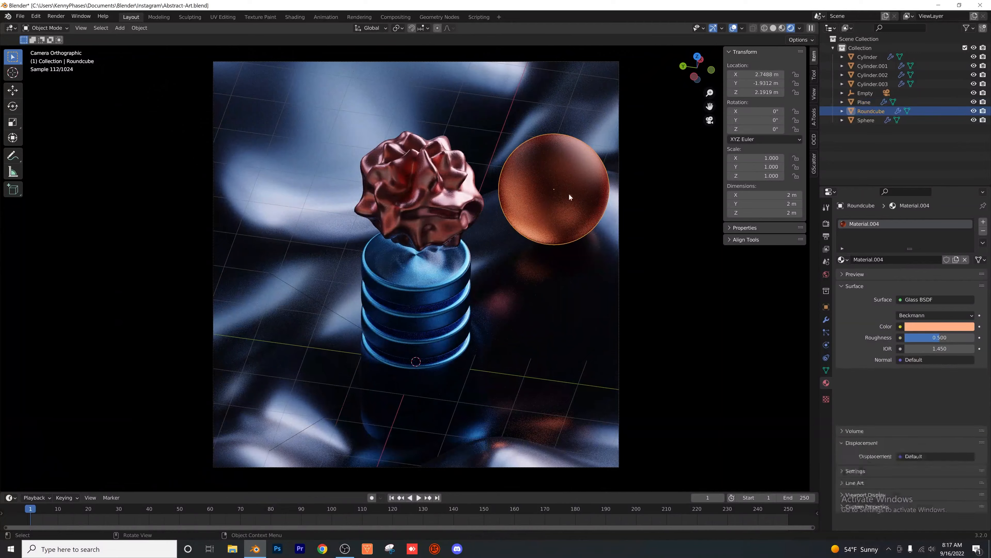
key("shift+d")
left_click(326, 144)
key("s")
left_click(735, 33)
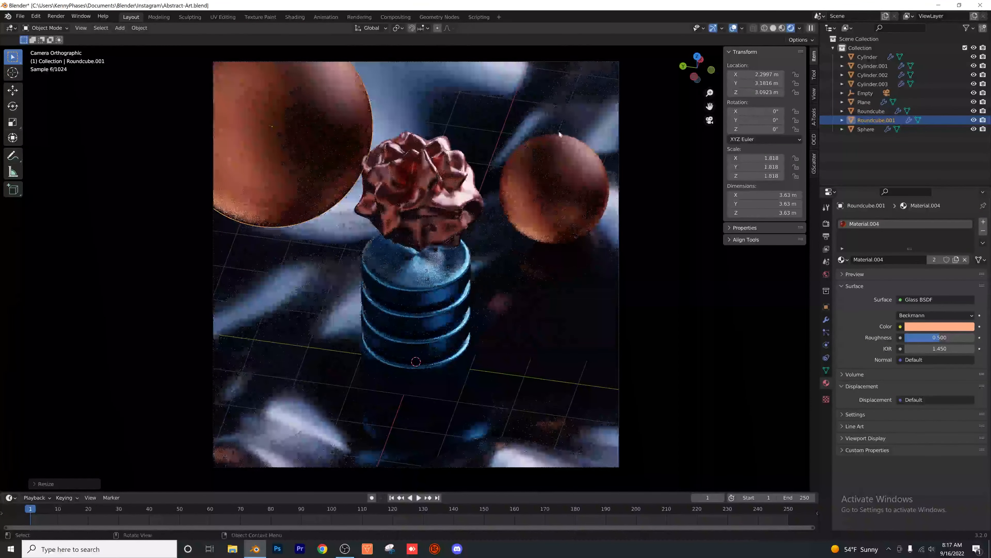
- In the solid top view, move the duplicated sphere to about X 4.46 m, Y 3.85 m
left_click(774, 27)
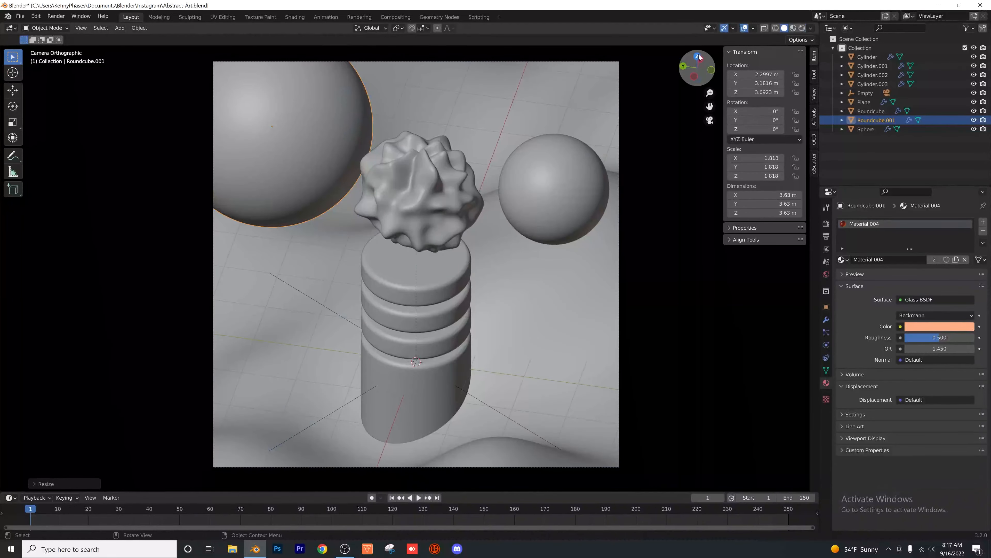
left_click(698, 57)
key("g")
left_click(452, 167)
middle_click_drag(452, 167, 368, 129)
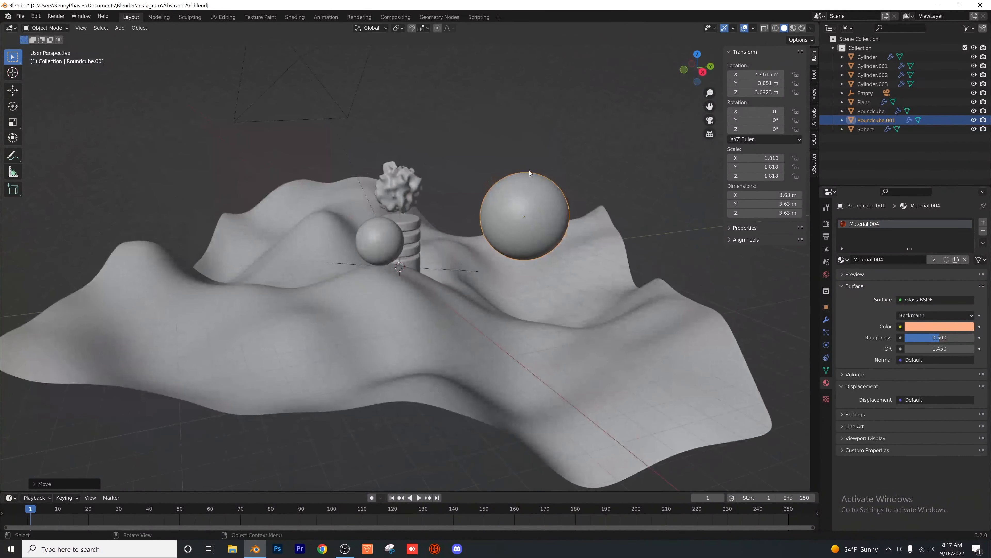
- Lower the duplicated sphere to about Z 1.74 m and enlarge it to a scale of about 2.70
key("g")
key("z")
left_click(558, 204)
key("s")
left_click(577, 180)
- Preview the enlarged sphere through the camera in rendered shading
middle_click_drag(576, 181, 606, 214)
key("KP_0")
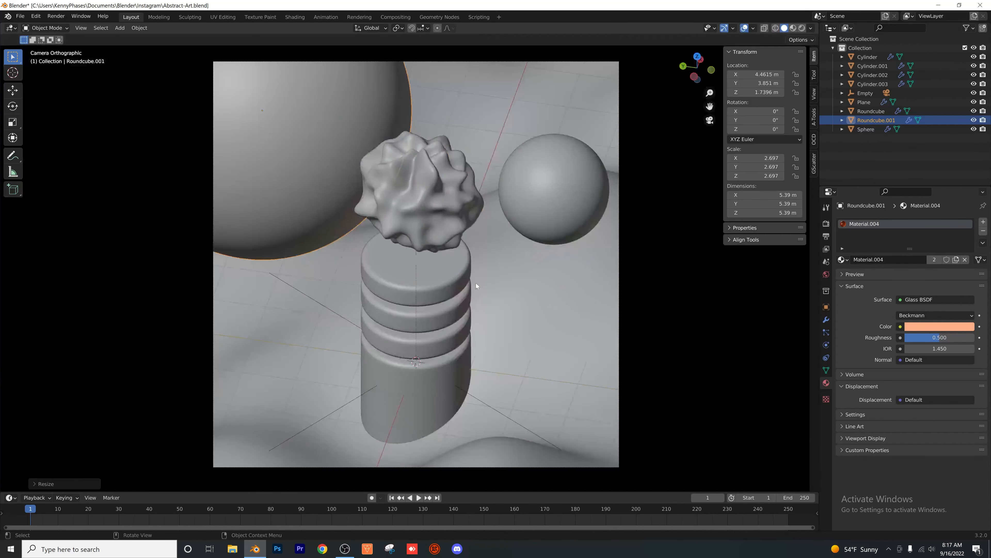
scroll(476, 287, "down", 3)
key("z")
left_click(500, 226)
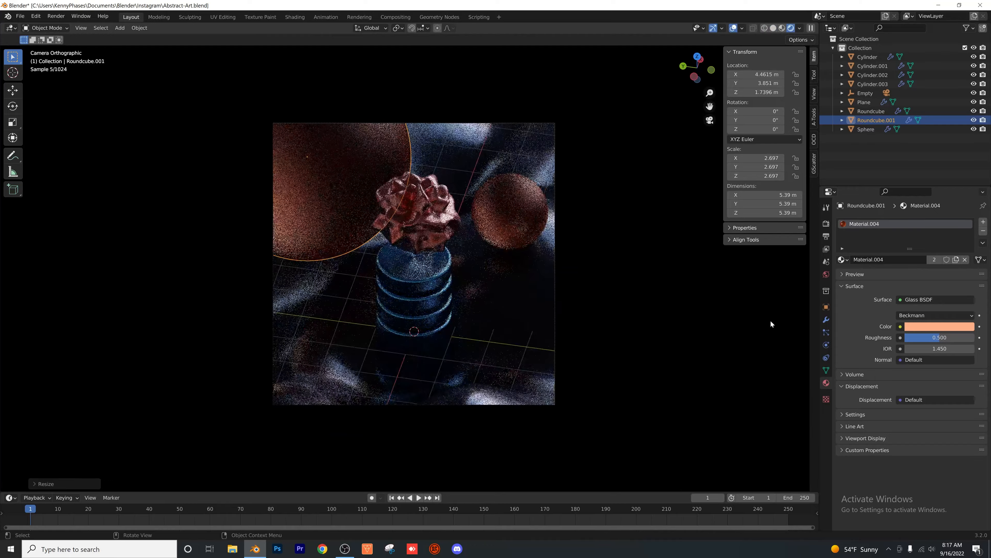
- Give the large duplicated sphere its own copy of the glass material and recolour it light blue
left_click(957, 260)
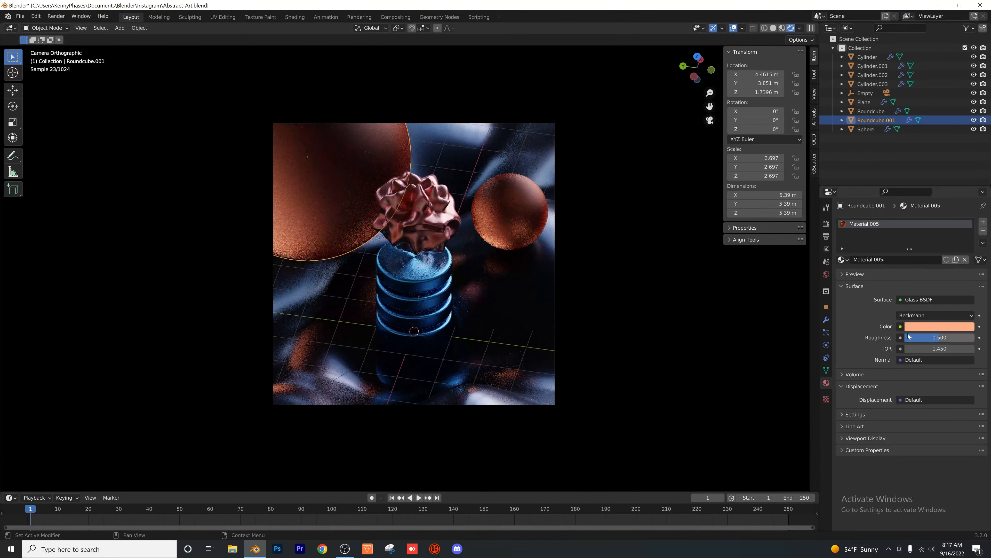
left_click(926, 326)
left_click_drag(922, 244, 935, 219)
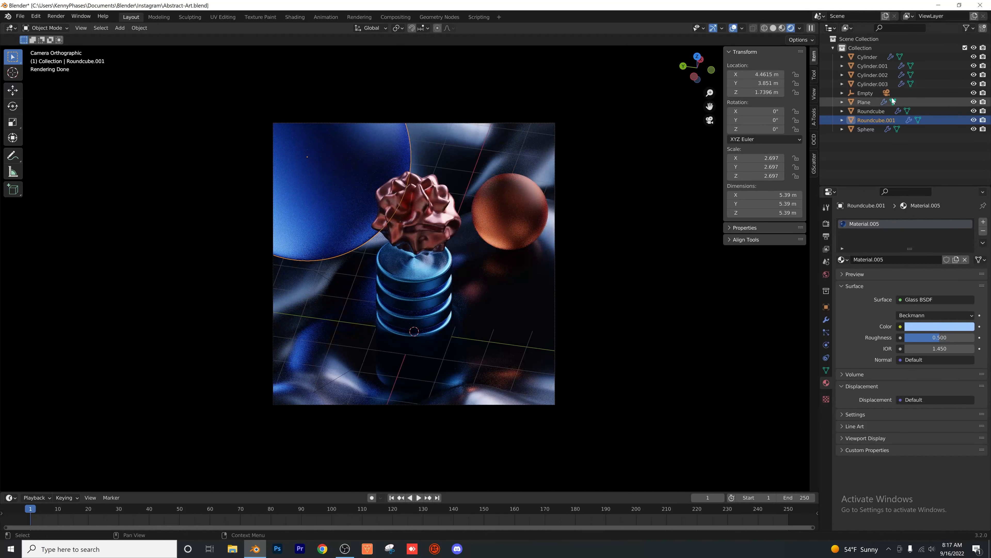
- Enable depth of field on the camera and pick the top blue disc, Cylinder.003, as its focus object
left_click(842, 93)
left_click(871, 102)
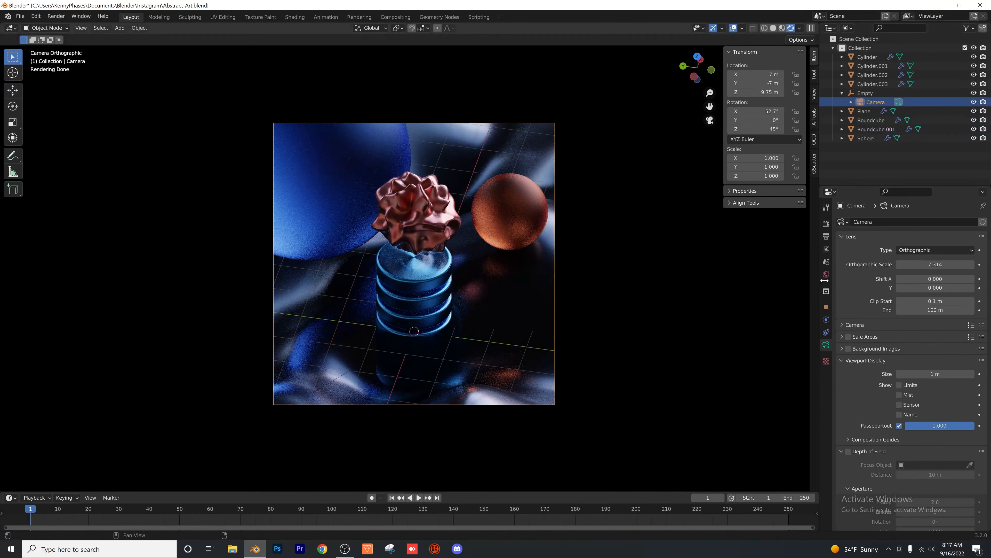
left_click(848, 359)
left_click(849, 372)
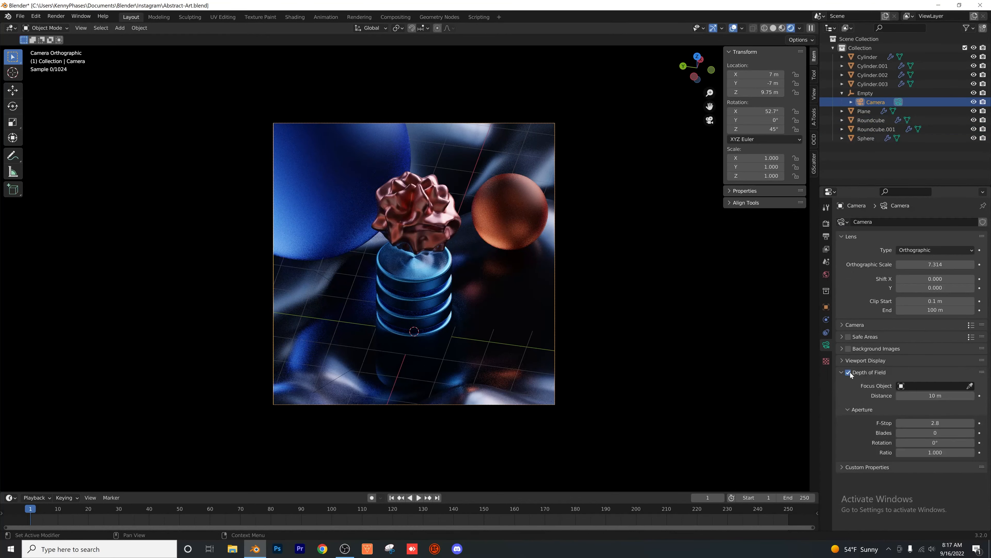
left_click(427, 268)
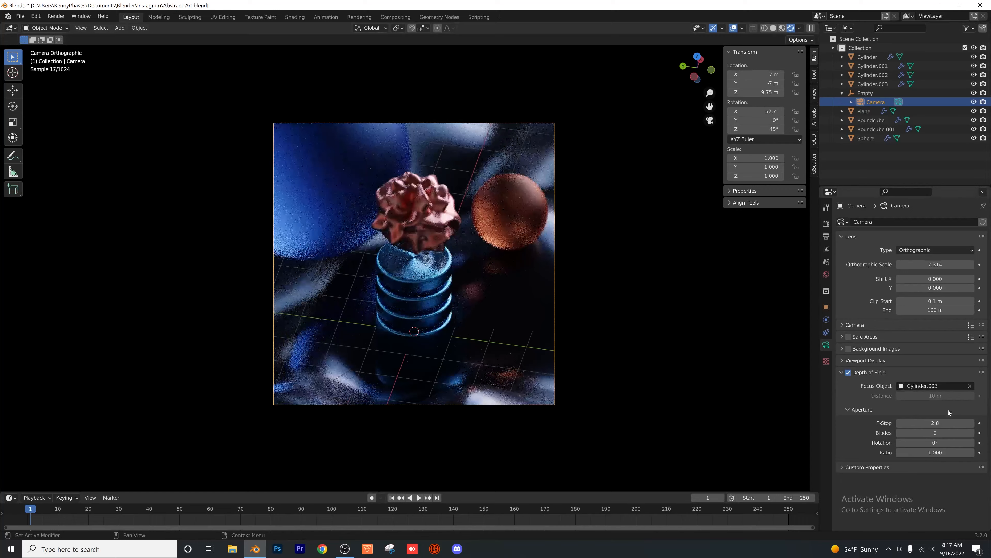
- Try a depth-of-field F-stop of 0.2, and raise it to about 0.5
type("0.2")
key("Return")
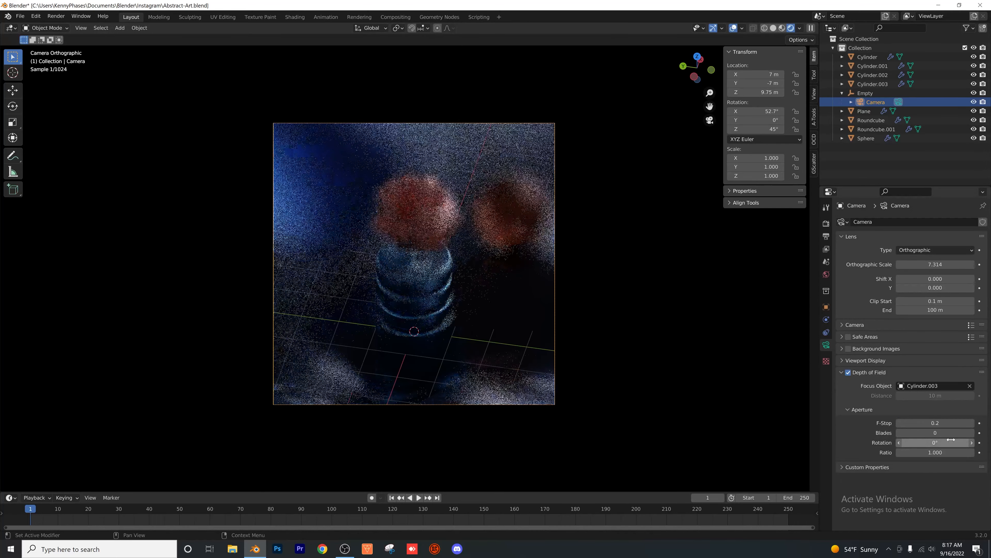
scroll(417, 228, "up", 1)
scroll(417, 228, "up", 2)
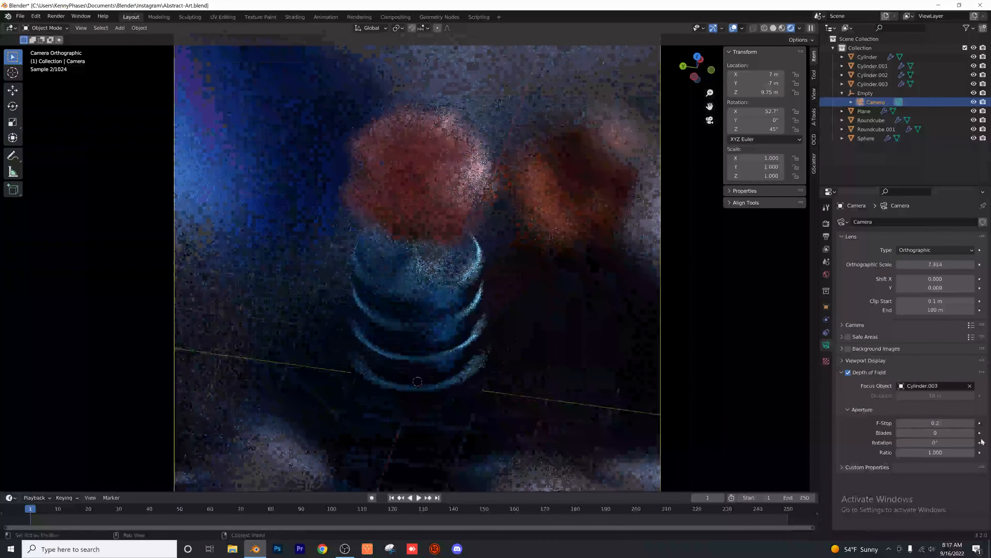
left_click(971, 423)
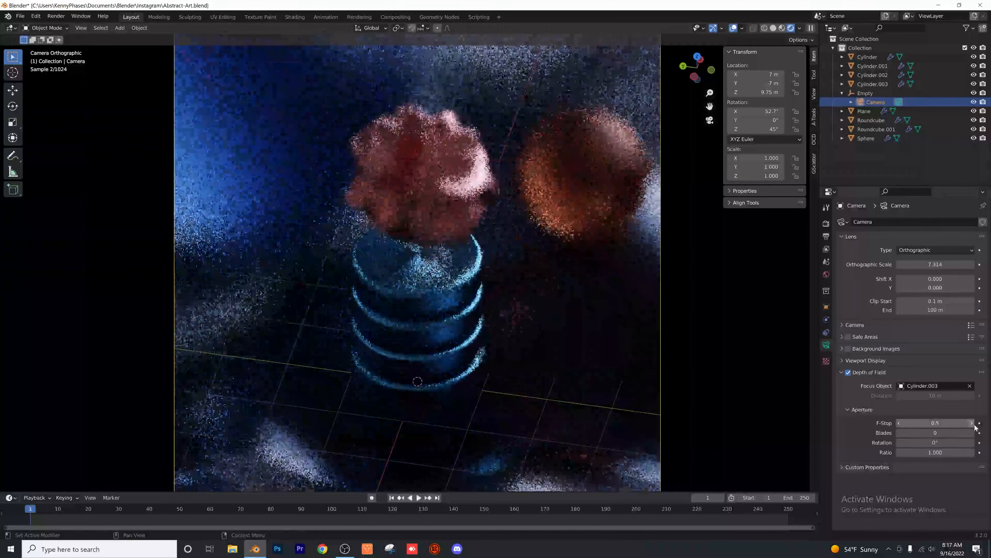
left_click(973, 423)
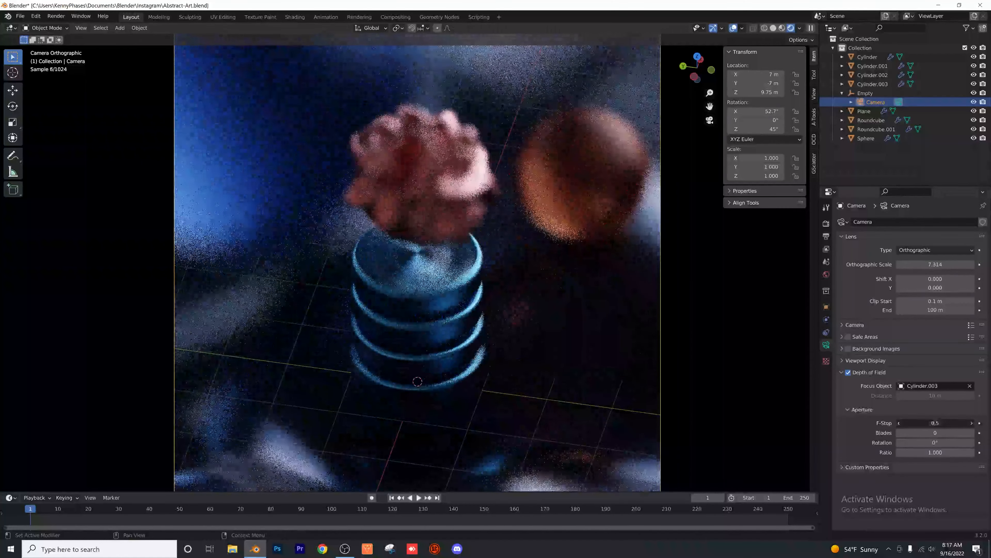
left_click(973, 423)
- Try an F-stop of 1.5 for the camera blur, and raise it to 2.5
left_click(947, 422)
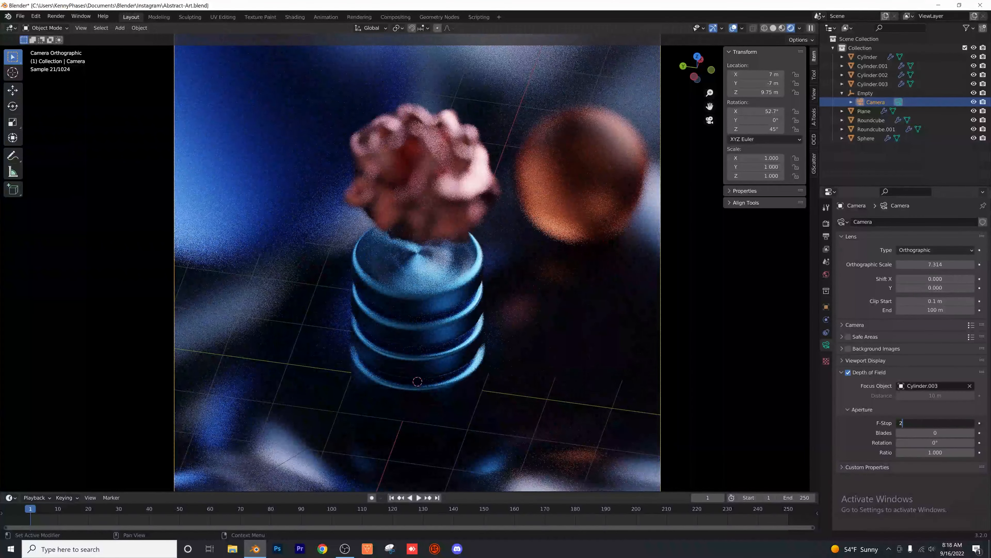
type("1.5")
key("Return")
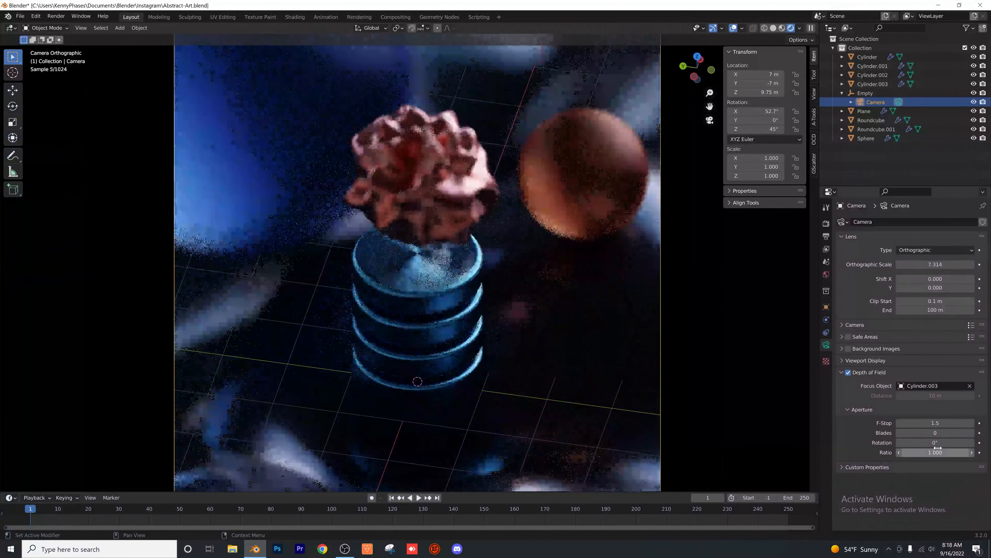
left_click_drag(935, 420, 945, 420)
- Check the blur on the disc stack in material preview shading while raising the F-stop to 22.3
left_click(782, 28)
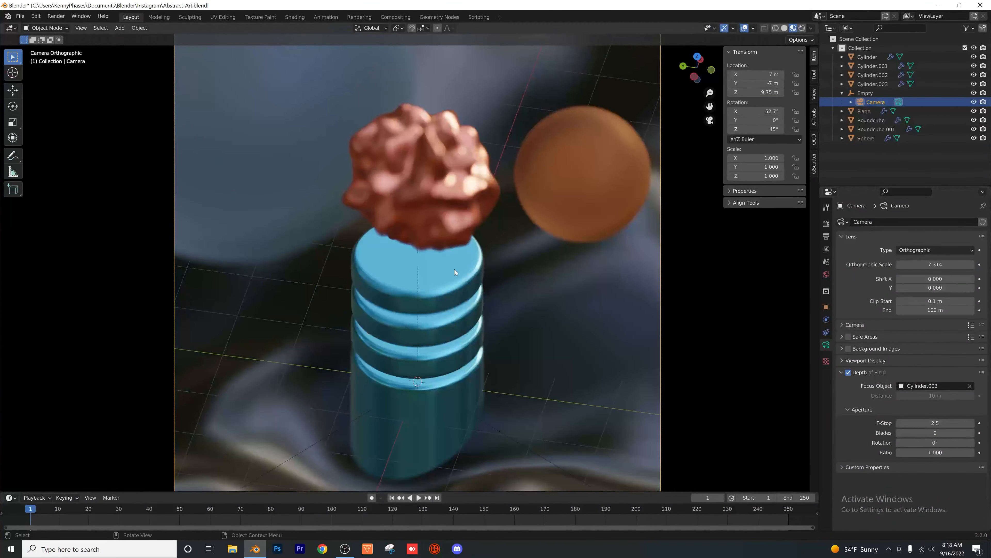
scroll(498, 288, "up", 2)
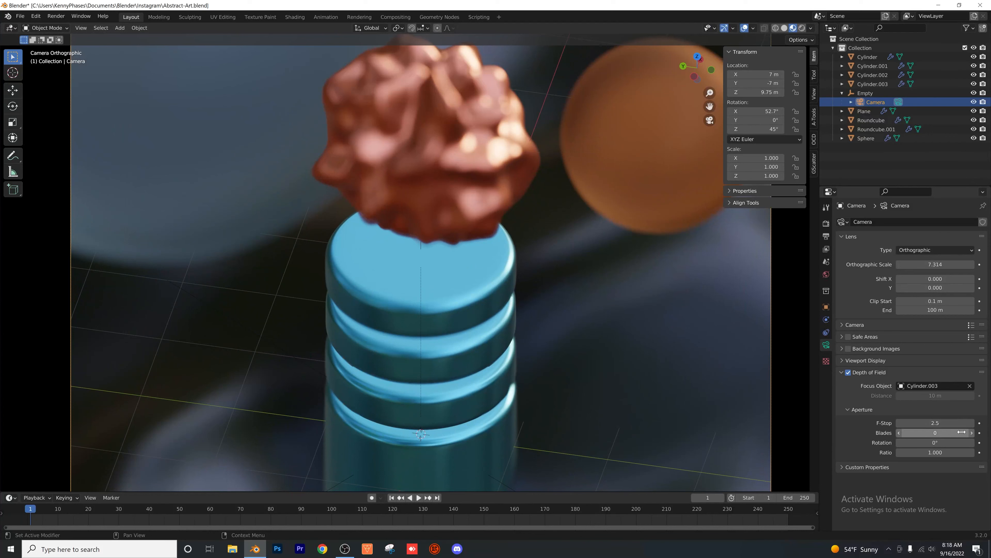
mouse_move(958, 422)
left_mouse_down()
mouse_move(939, 423)
mouse_move(970, 422)
left_mouse_up()
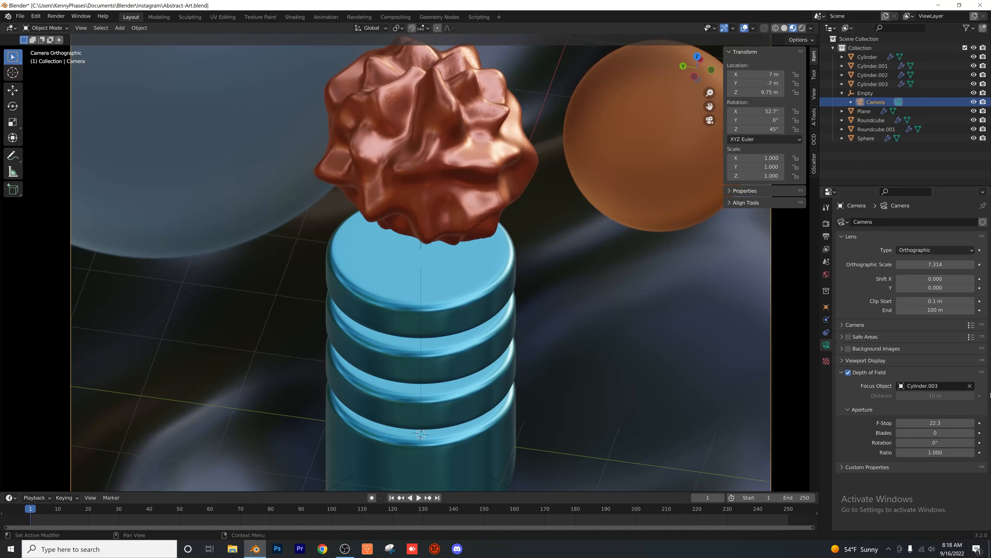
- Replace the camera's focus object with a focus distance of 11 m and set the F-stop to 10
left_click(970, 385)
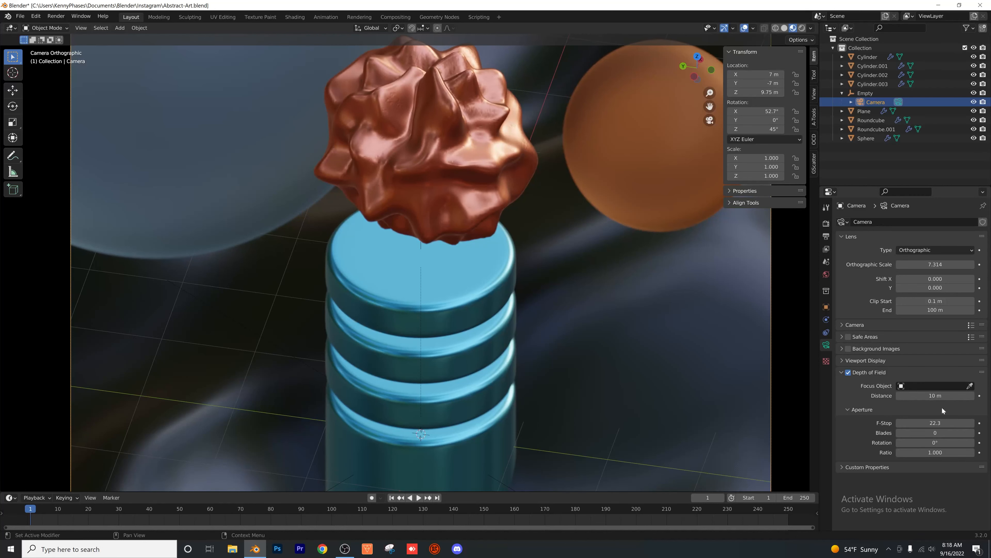
left_click_drag(942, 396, 964, 396)
mouse_move(940, 433)
left_mouse_down()
mouse_move(902, 423)
mouse_move(922, 395)
mouse_move(940, 422)
left_mouse_up()
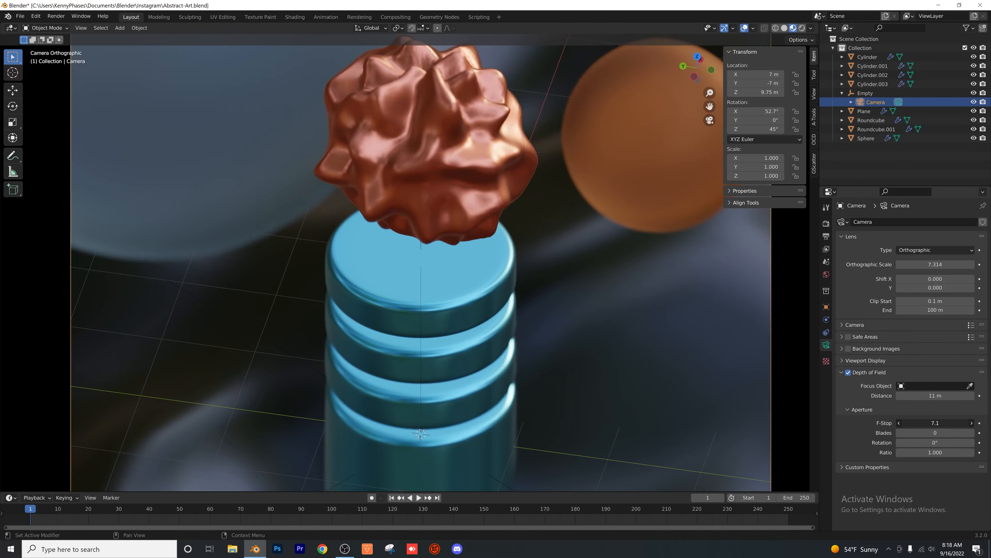
key("Return")
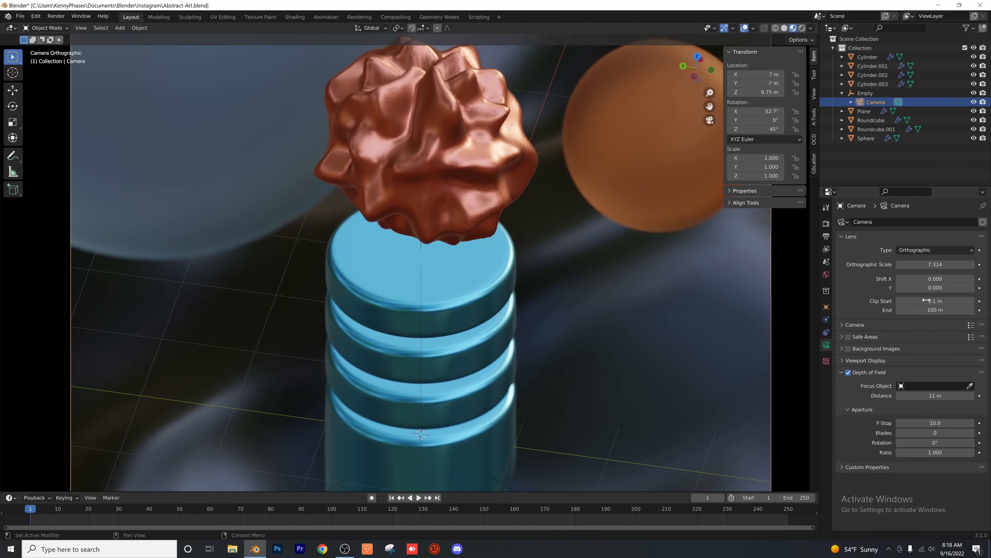
- Preview the whole camera frame in rendered shading and save the file
key("Home")
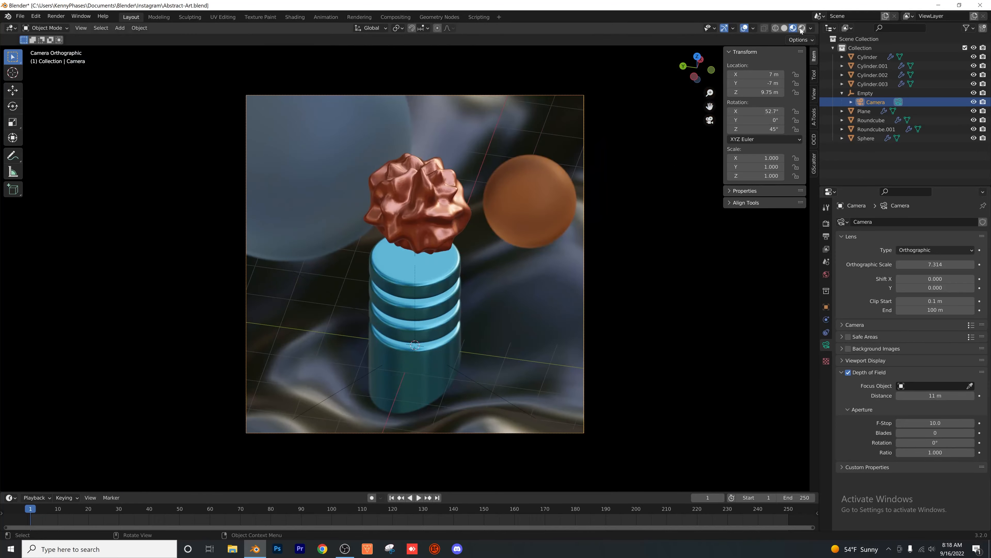
left_click(800, 29)
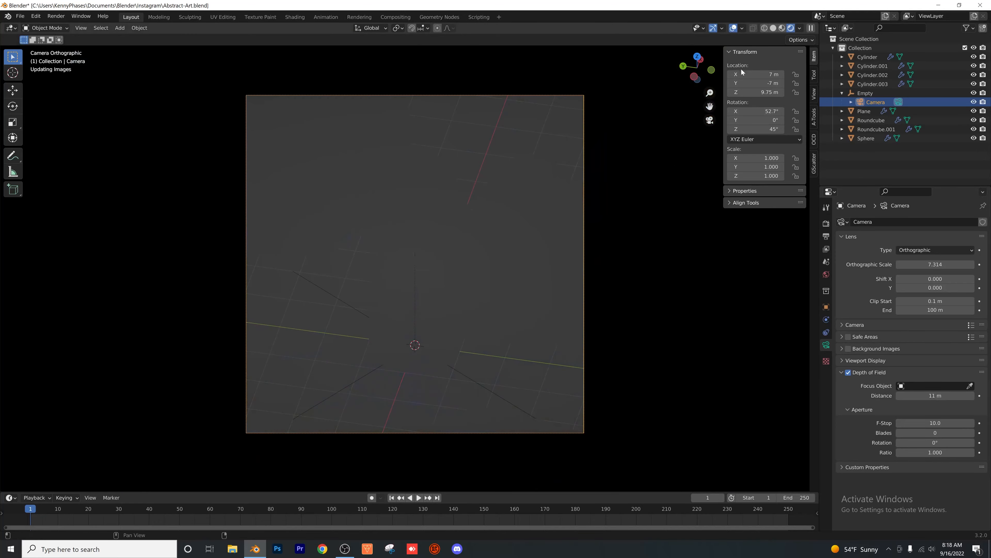
scroll(485, 254, "up", 1)
key("ctrl+s")
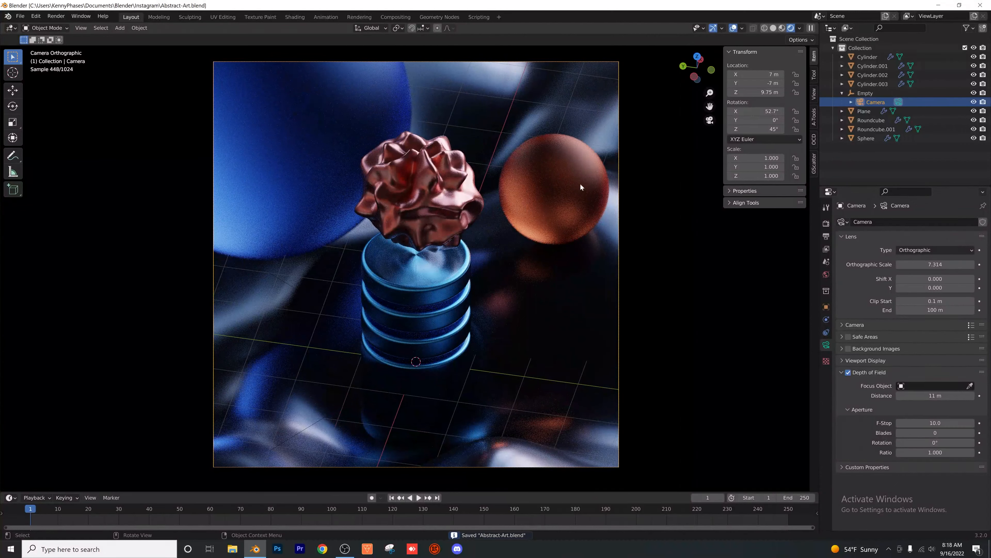
- Duplicate the orange sphere, scale the copy to about 0.37 and place it above the original at about X 3.71, Y -1.81, Z 3.46 m
left_click(574, 189)
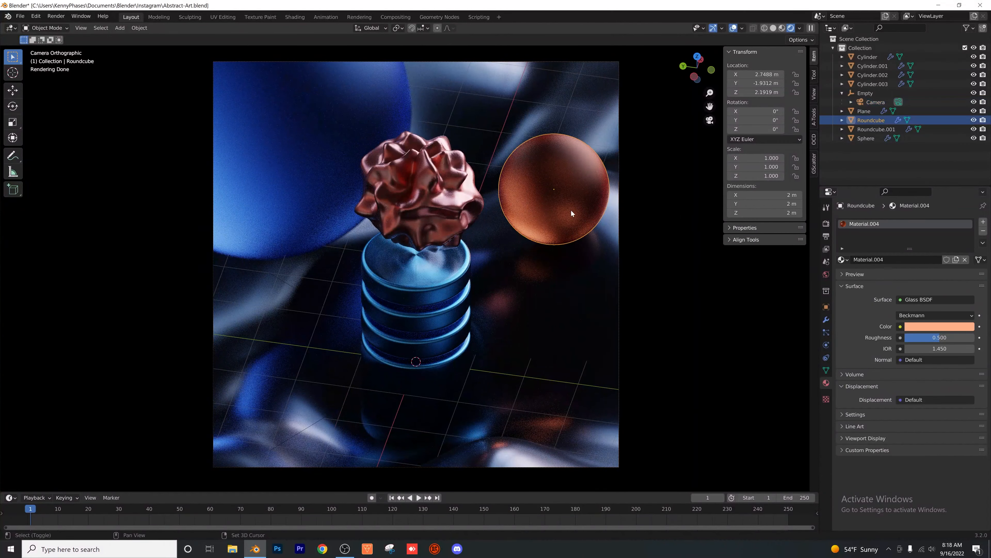
key("shift+d")
left_click(560, 121)
key("s")
left_click(555, 109)
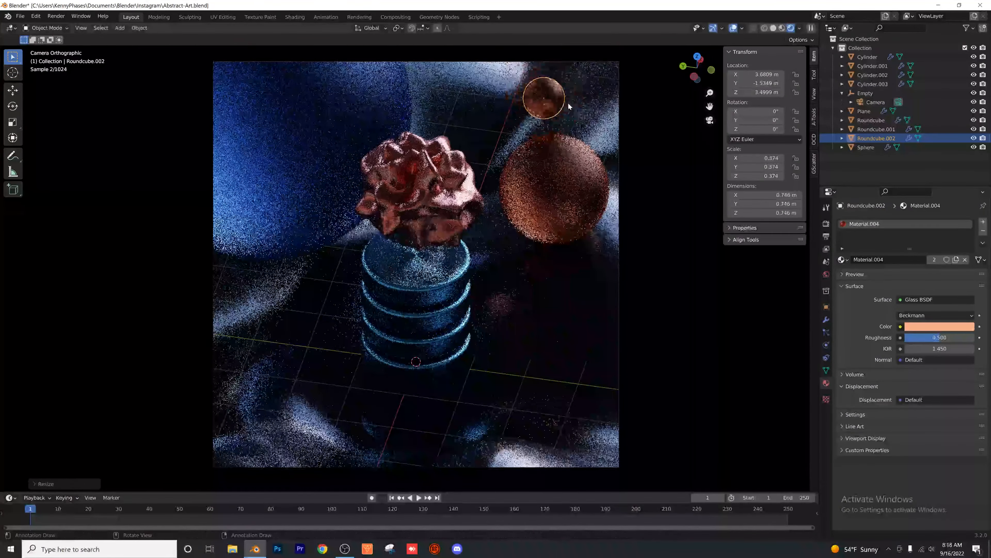
key("g")
left_click(570, 115)
middle_click_drag(560, 148, 521, 186, "shift")
- Give the small sphere its own copy of the glass material and recolour it yellow
left_click(934, 259)
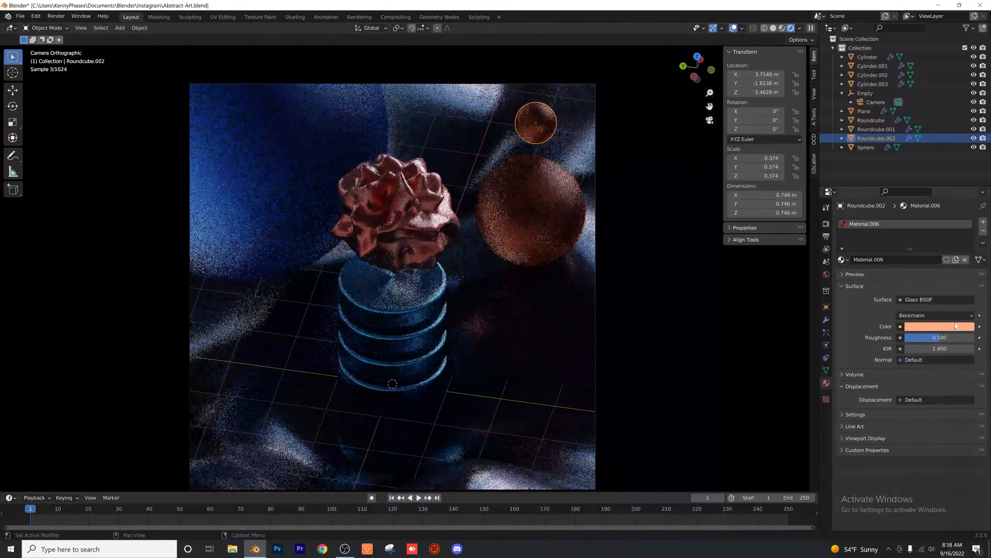
left_click(952, 326)
left_click_drag(922, 244, 918, 241)
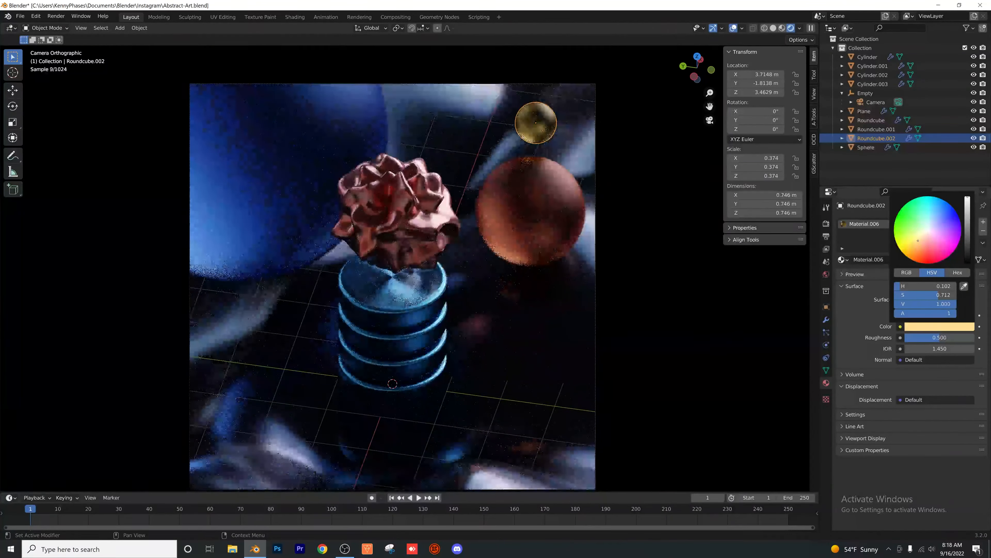
- Nudge the small yellow sphere to about X 3.69 m, Y -1.71 m and save the file
key("g")
left_click(535, 126)
scroll(536, 235, "down", 1)
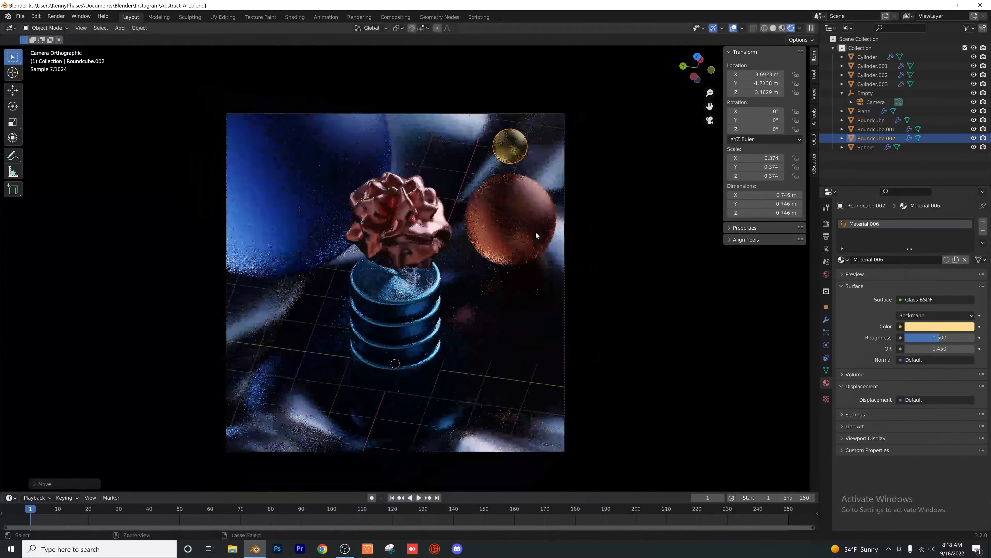
scroll(540, 227, "up", 1)
middle_click_drag(475, 256, 508, 222, "shift")
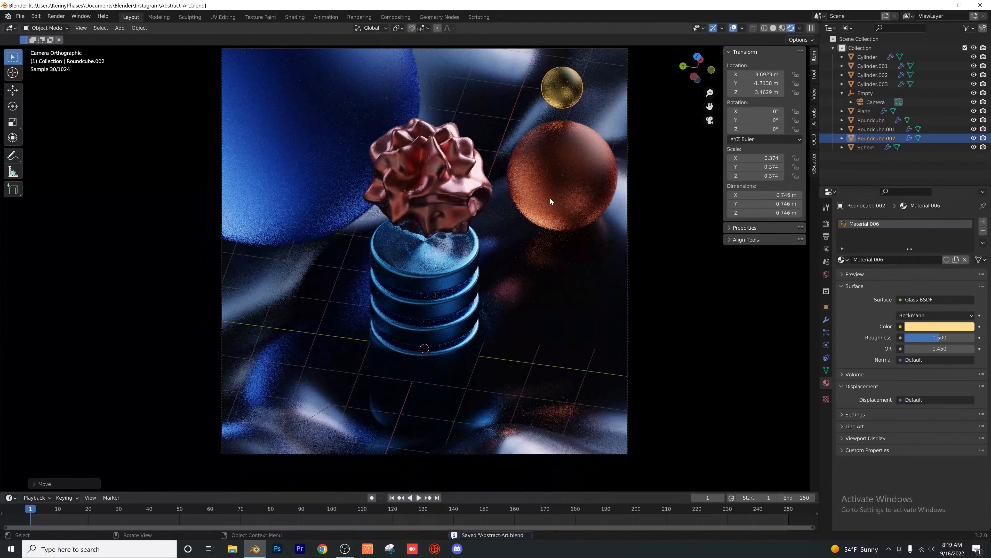
- From the top view, duplicate the orange sphere to about X -2.39 m, Y 1.53 m and scale the copy to about 1.63
left_click(697, 58)
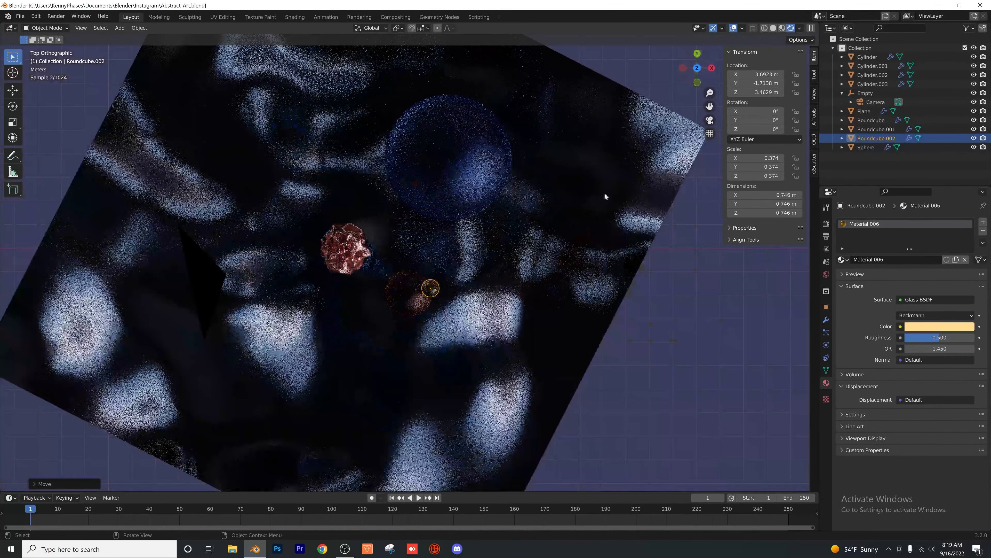
left_click(401, 292)
key("shift+d")
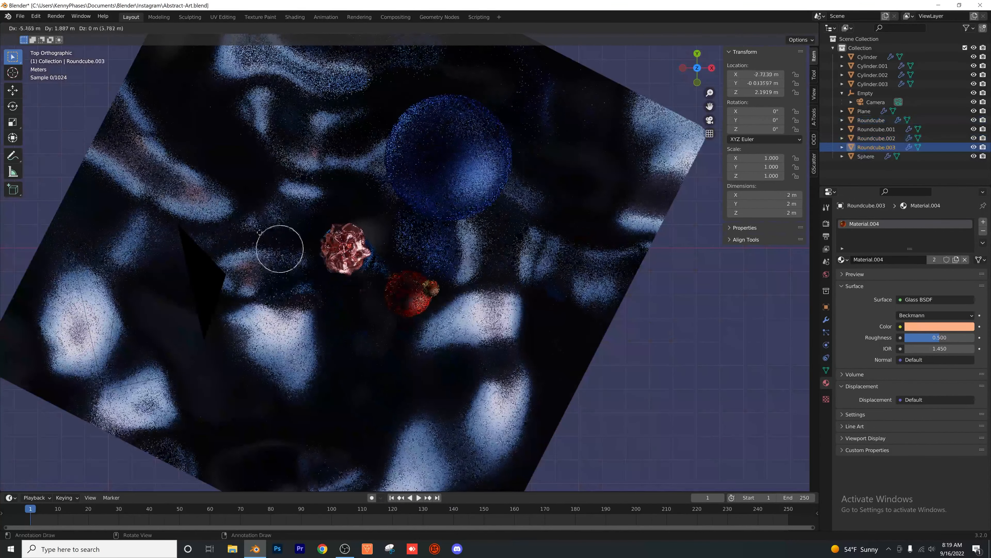
left_click(283, 204)
key("s")
left_click(318, 221)
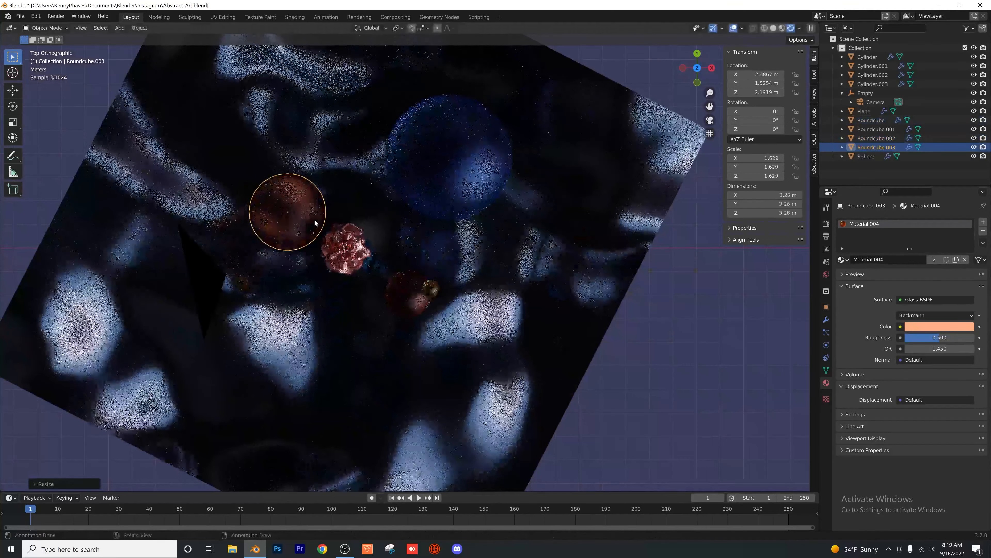
- In the camera view, give the new foreground sphere its own white glass material with roughness 0 and IOR 1.2
key("KP_0")
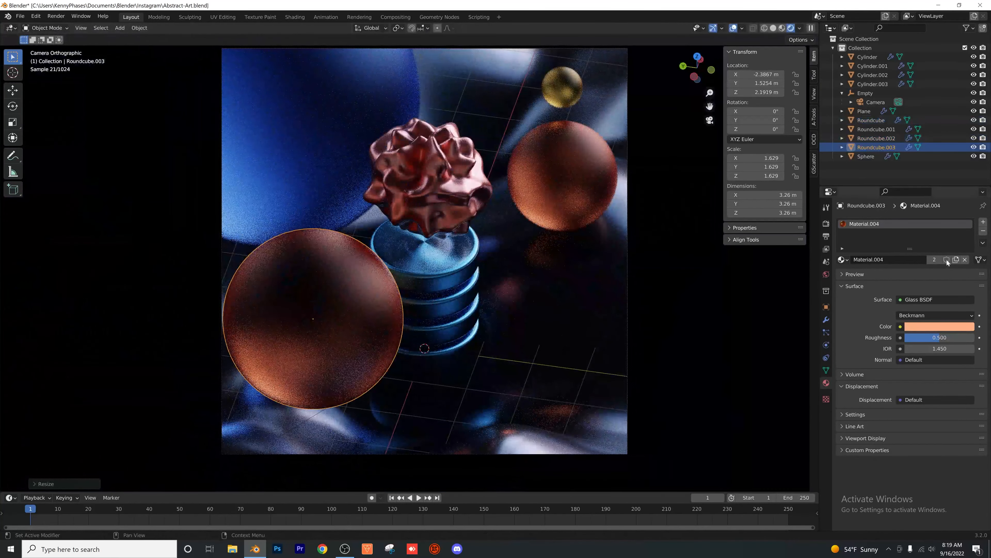
left_click(955, 260)
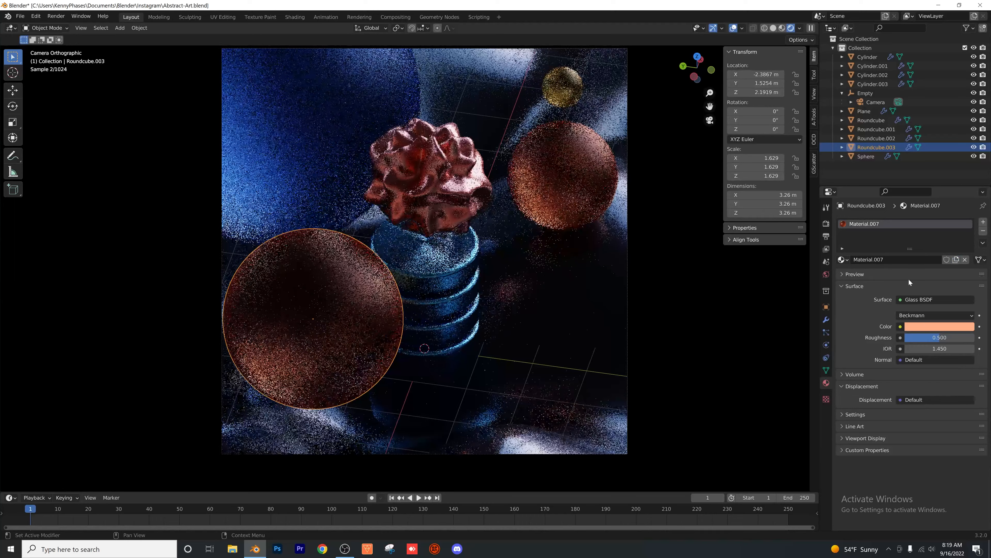
left_click_drag(939, 338, 897, 343)
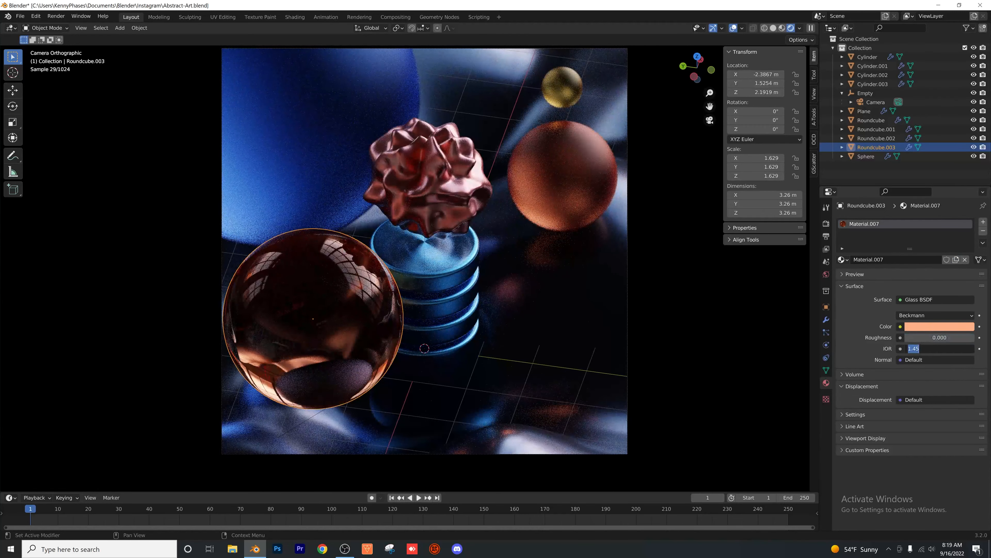
type("1.2")
key("Return")
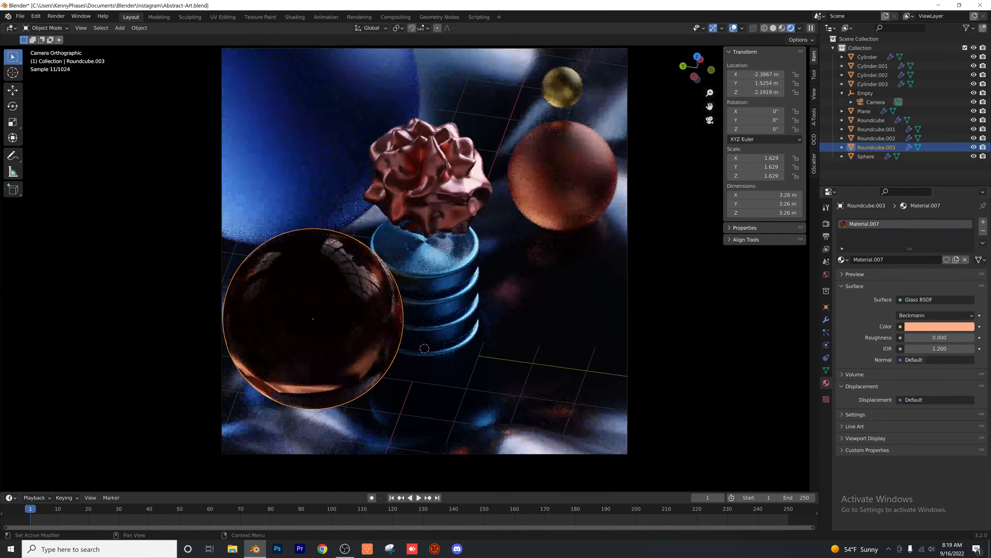
left_click(922, 327)
left_click_drag(925, 286, 869, 295)
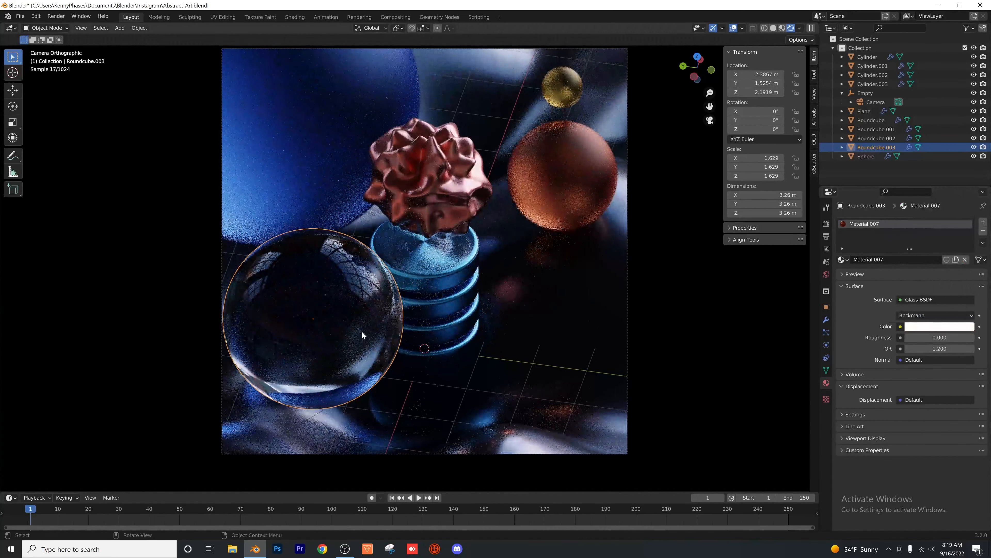
- Lower the clear foreground glass sphere along the global Z axis to about Z 0.86 m
key("g")
key("z")
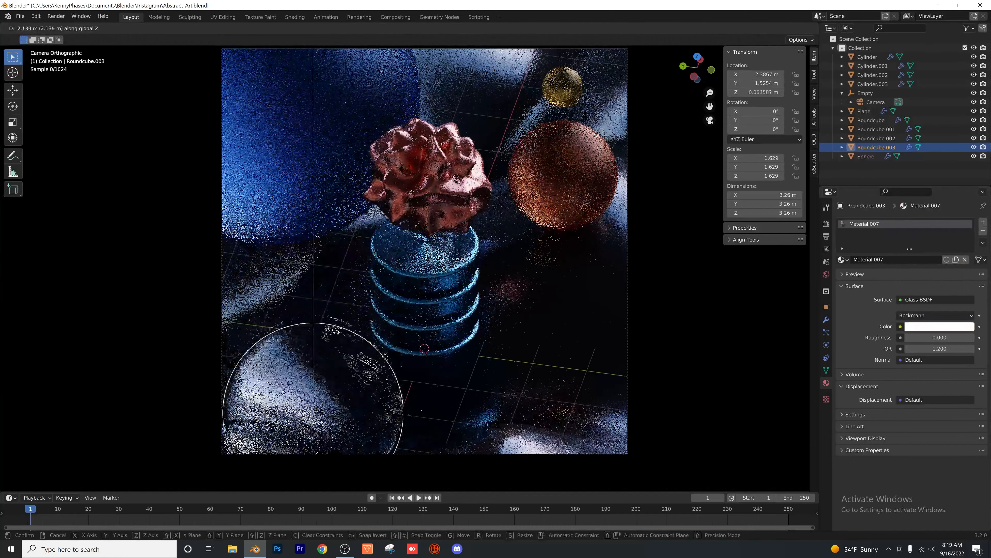
left_click(221, 397)
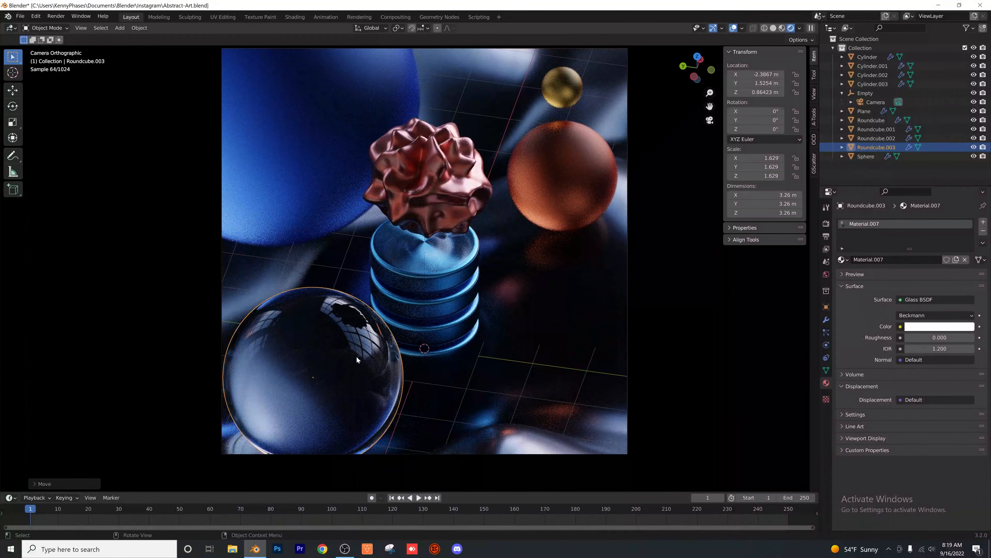
- Duplicate the clear glass sphere, scale the copy to about 1.10 and place it inside the original at about X -2.36 m, Y 1.57 m, Z 0.91 m
key("shift+d")
left_click(350, 334)
key("s")
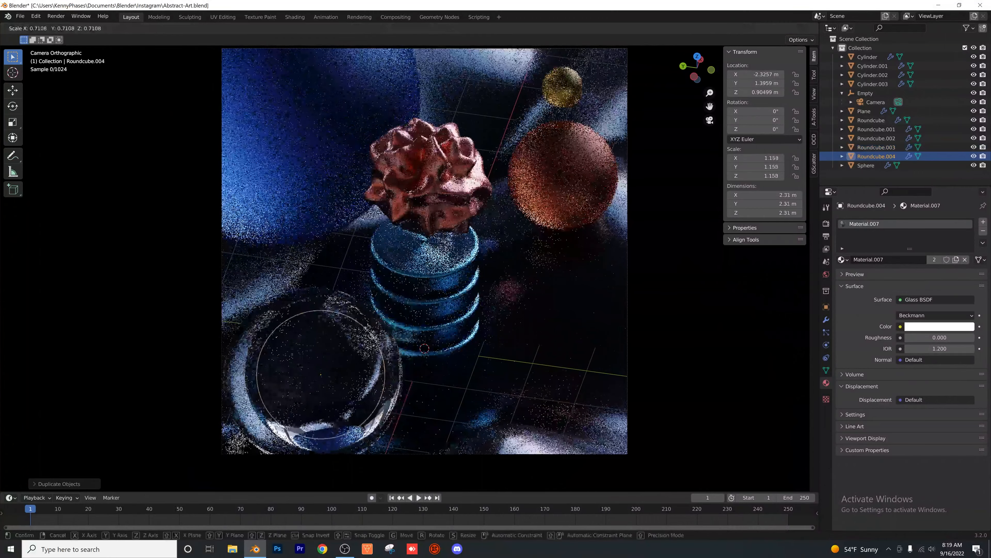
left_click(410, 332)
key("g")
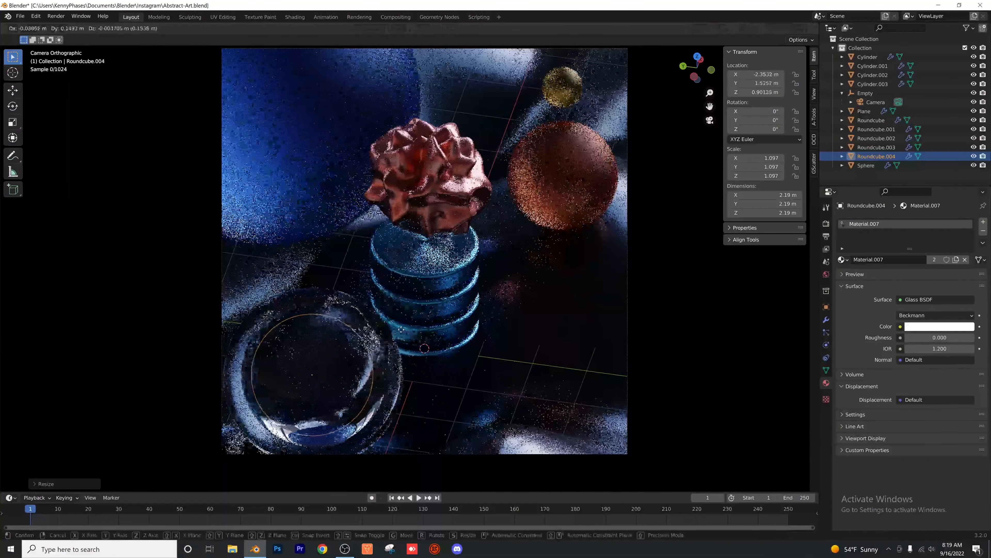
left_click(543, 357)
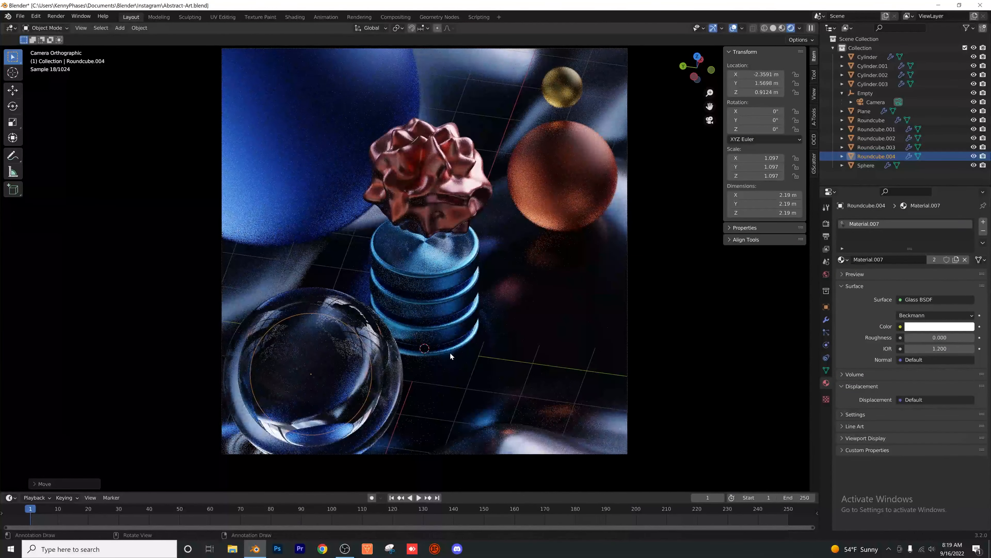
scroll(450, 352, "up", 5)
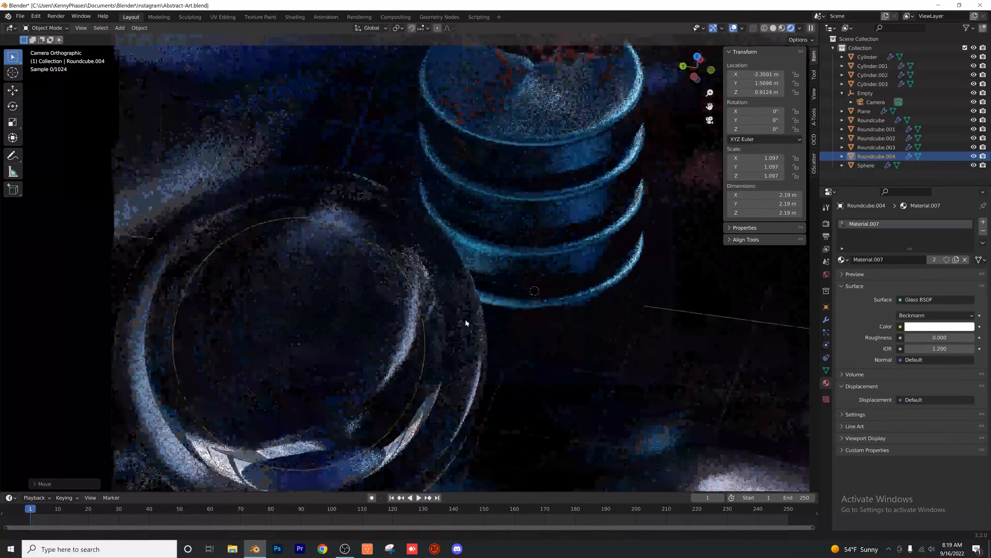
scroll(651, 352, "down", 3)
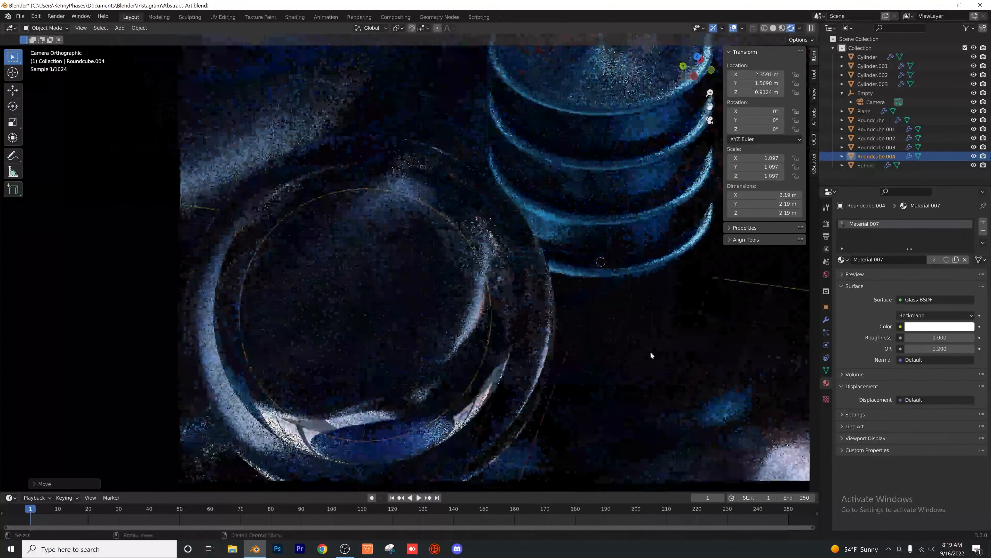
left_click(640, 358)
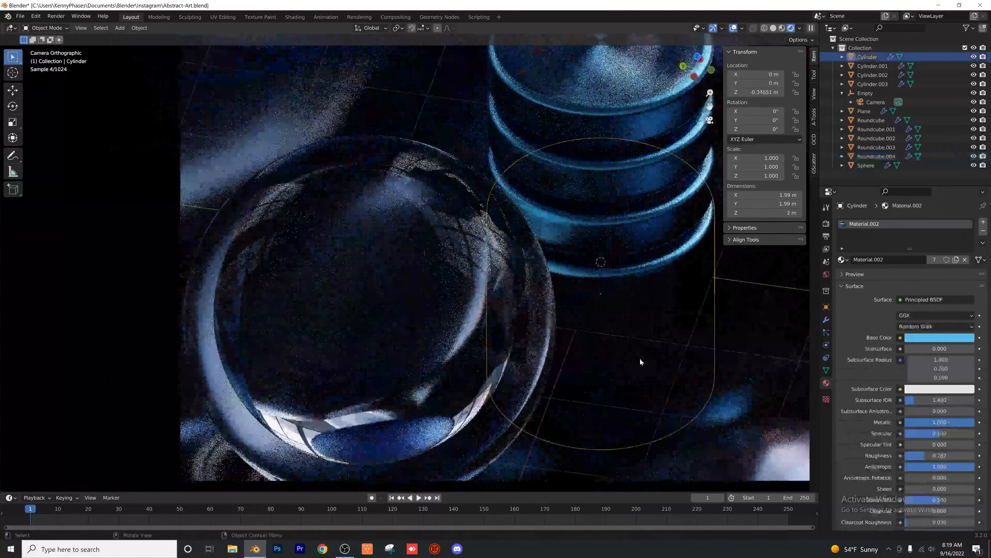
- Duplicate the inner glass sphere (Roundcube.004), scale the copy down to about 0.437, and move it to the center of the large glass sphere
left_click(393, 336)
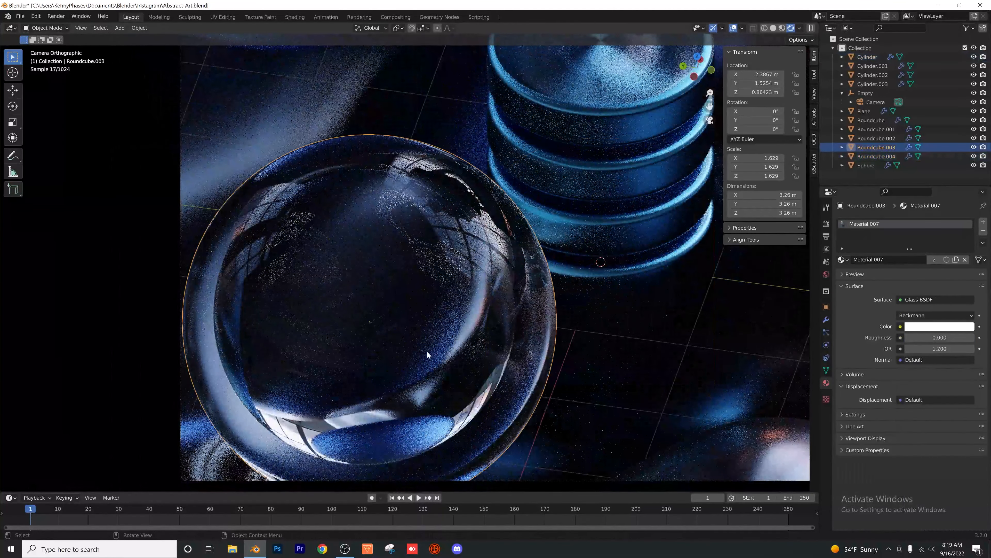
left_click(873, 156)
key("shift+d")
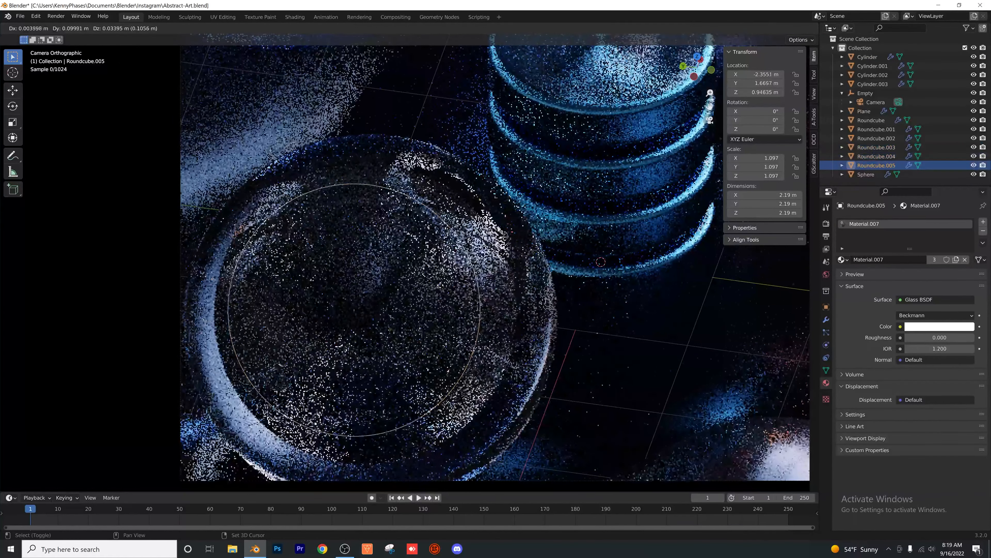
key("s")
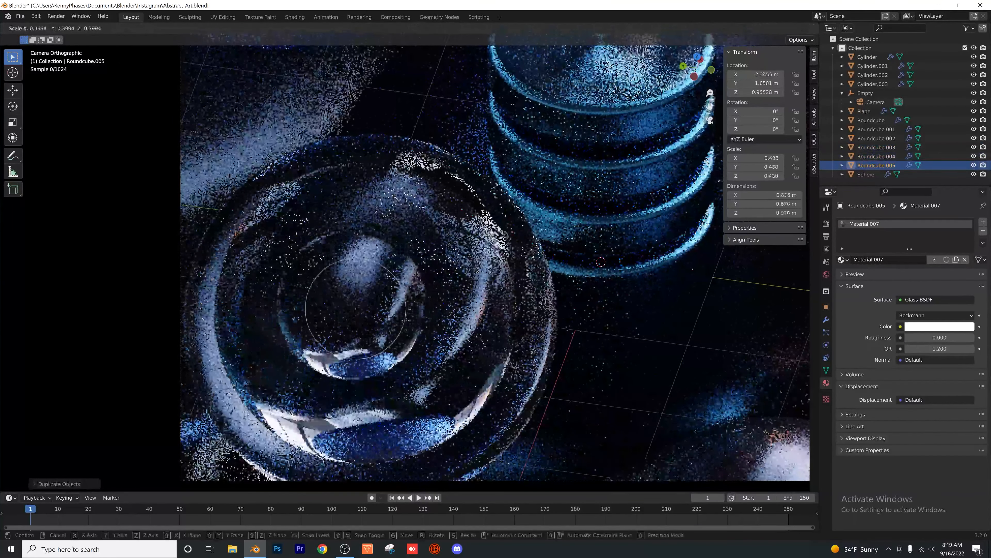
key("Return")
key("g")
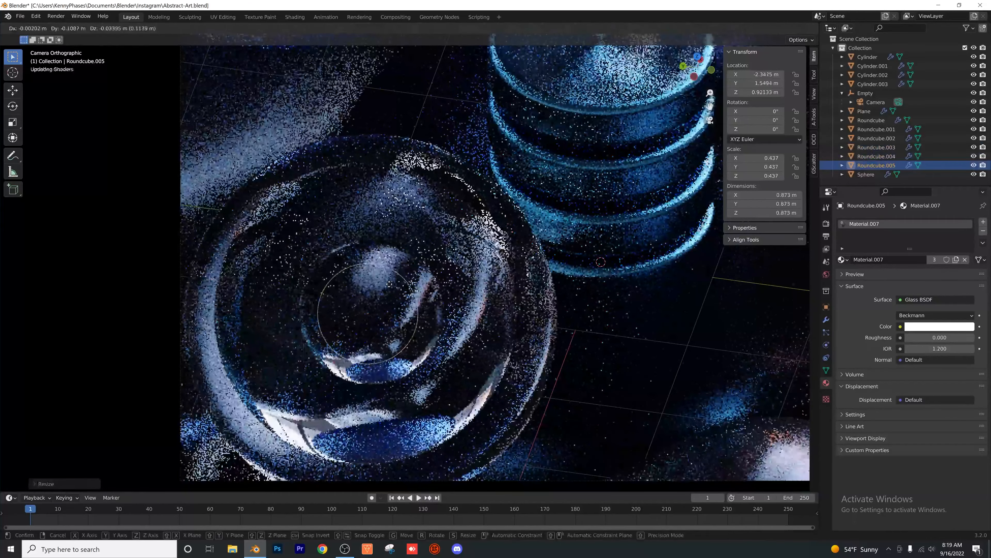
left_click(494, 308)
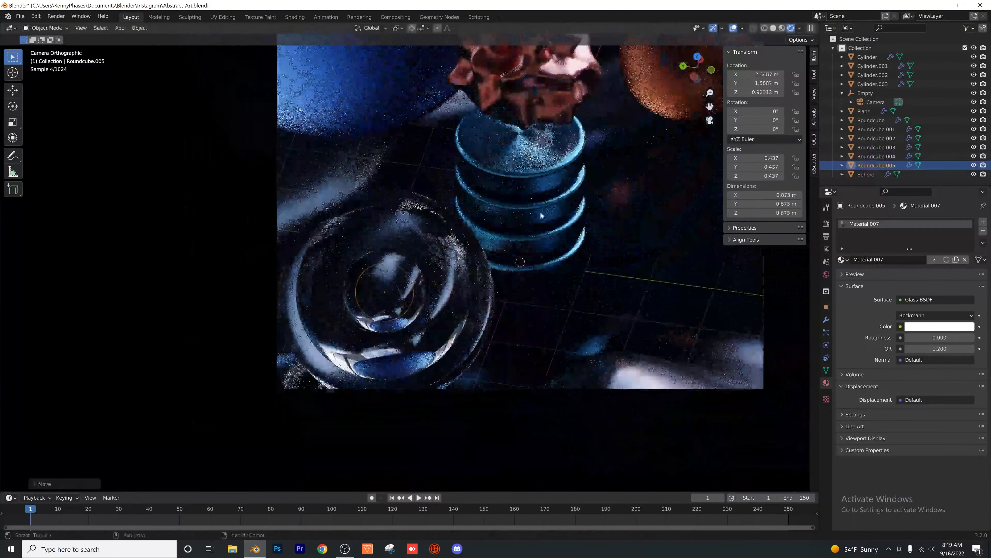
- Link the large glass sphere's material, Material.007, to the uppermost cylinder ring (Cylinder.003)
middle_click_drag(546, 209, 429, 267, "shift")
scroll(467, 189, "down", 1)
middle_click_drag(466, 190, 469, 257, "shift")
scroll(467, 261, "down", 1)
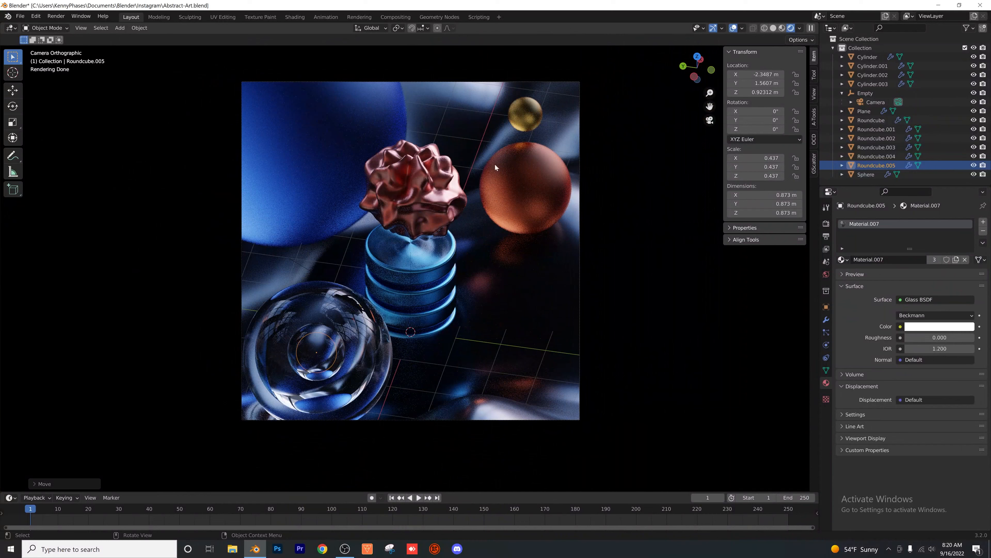
left_click(410, 252)
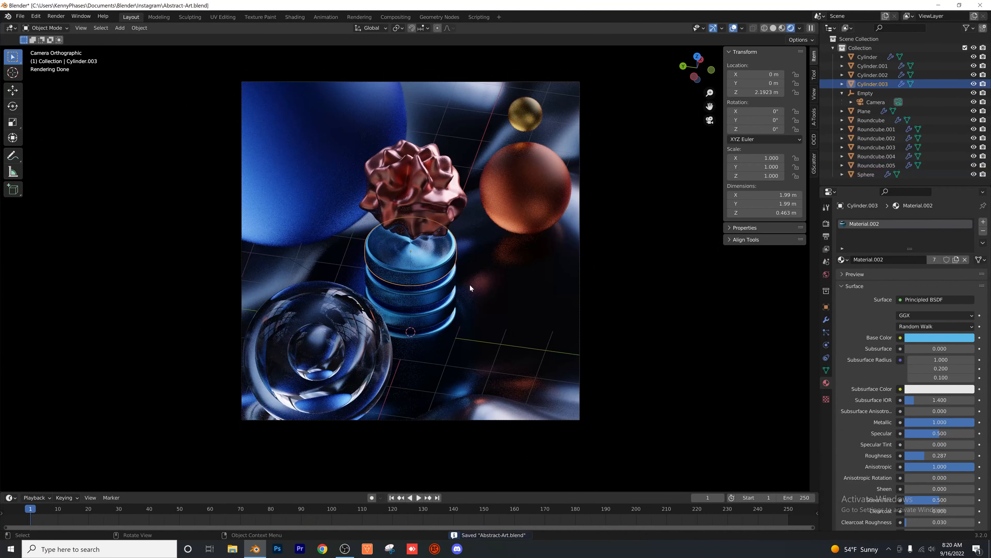
scroll(469, 285, "up", 1)
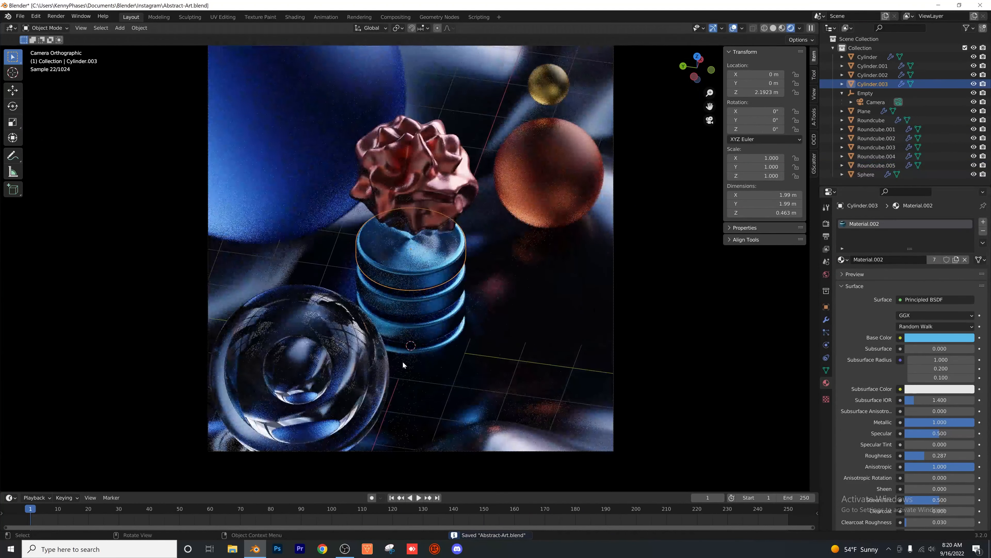
left_click(300, 363, "shift")
key("ctrl+l")
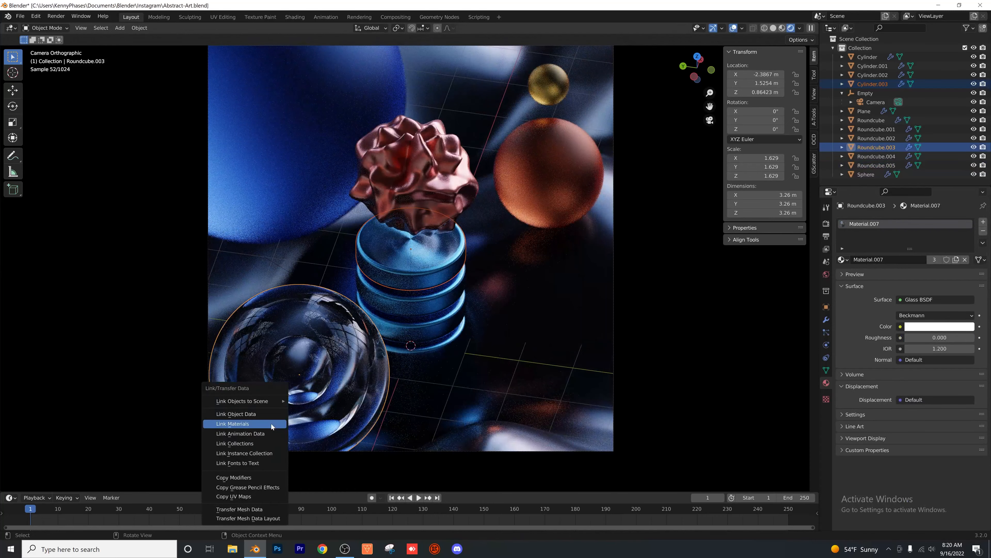
left_click(272, 423)
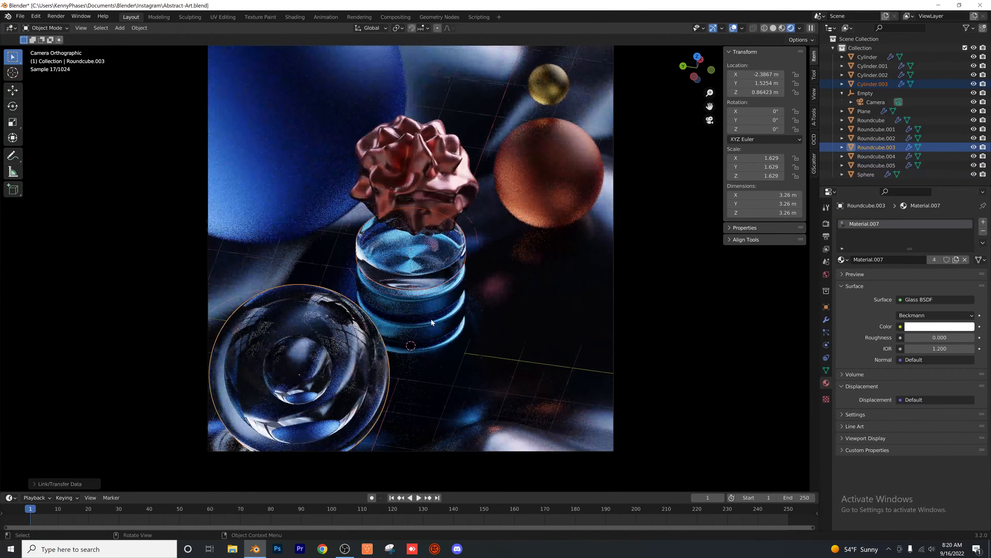
- Link the glass Material.007 from the top ring to Cylinder, Cylinder.001 and Cylinder.002, and deselect the cylinders
scroll(432, 322, "up", 2)
left_click(449, 388)
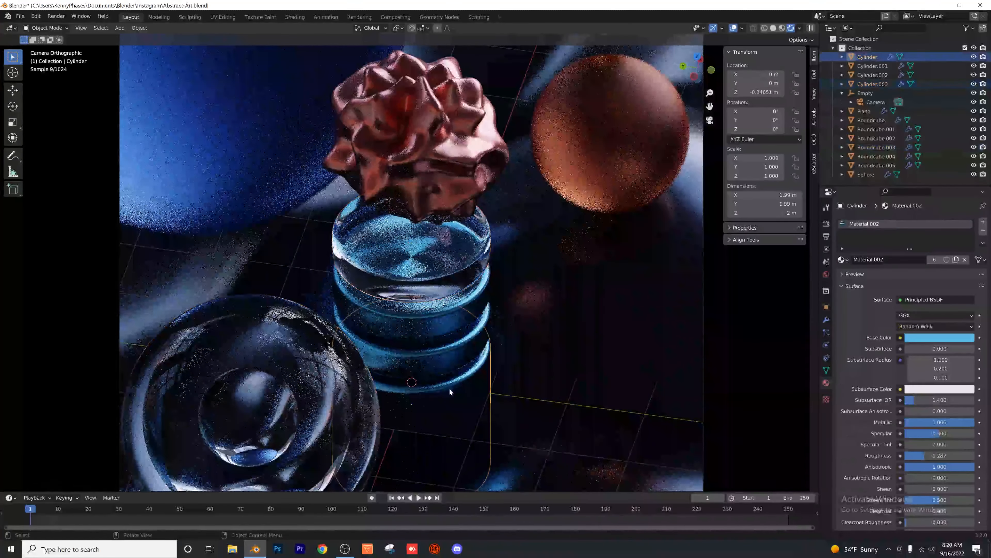
left_click(436, 360, "shift")
left_click(423, 337, "shift")
left_click(415, 286, "shift")
key("ctrl+l")
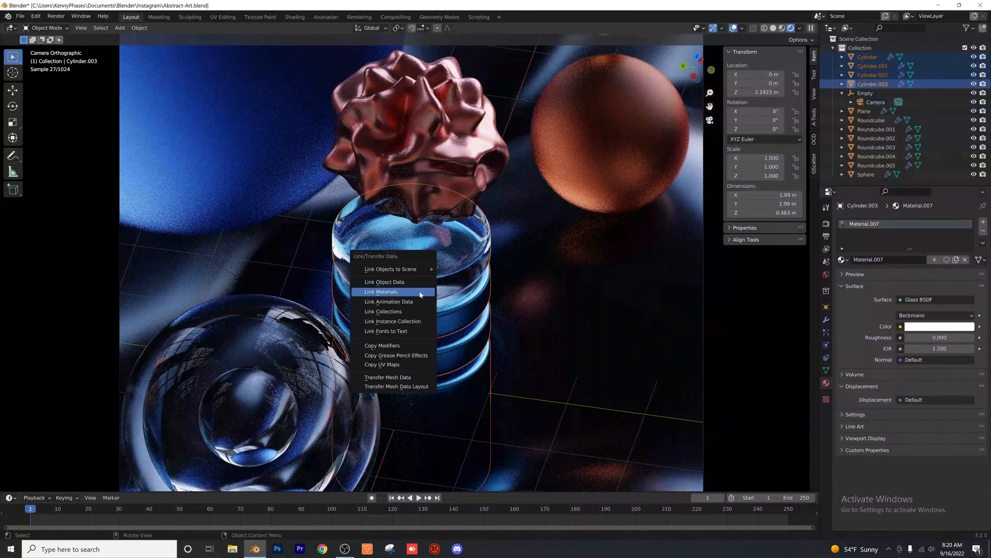
left_click(421, 292)
scroll(235, 266, "down", 3)
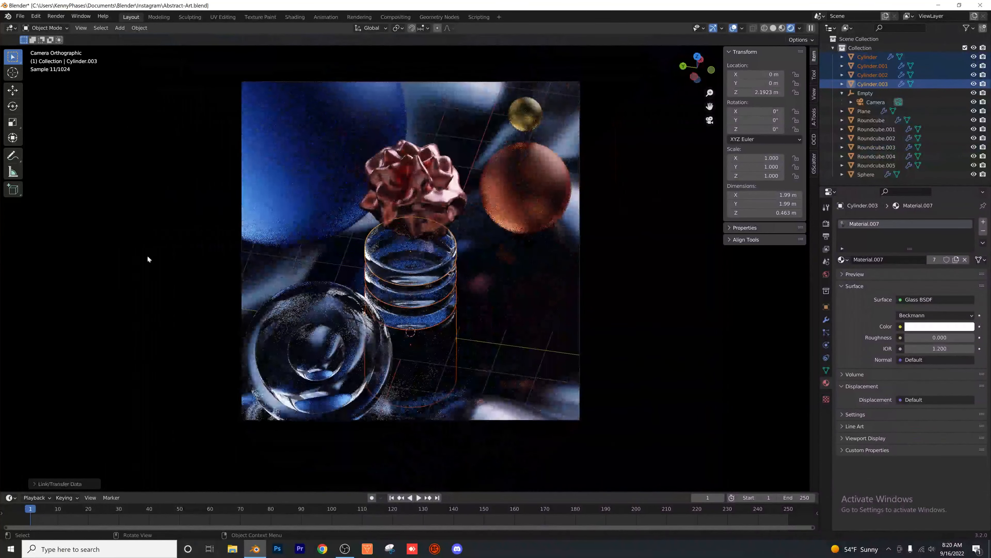
left_click(471, 259)
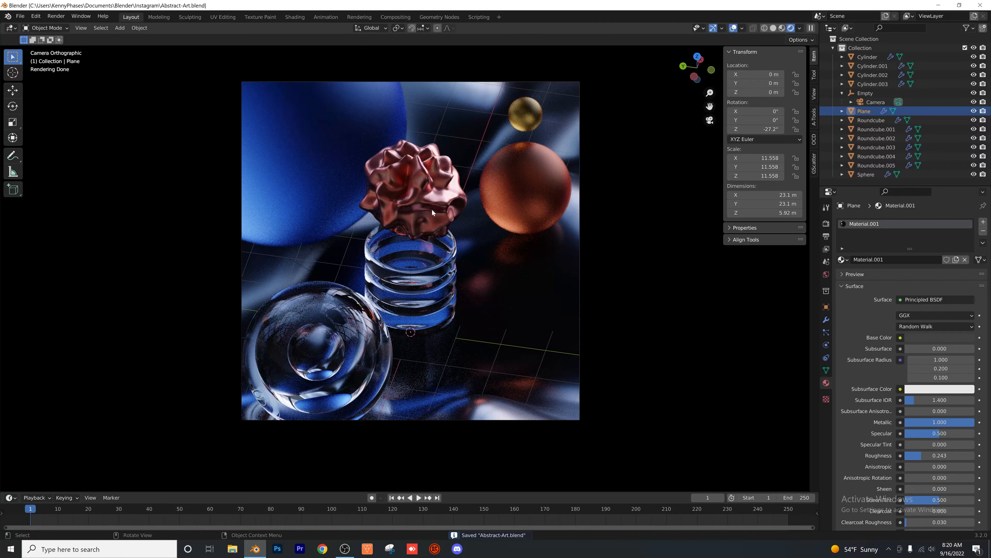
- Disable the spiky copper sphere's Displace modifier in both viewport and render, and save the file
scroll(432, 209, "up", 1)
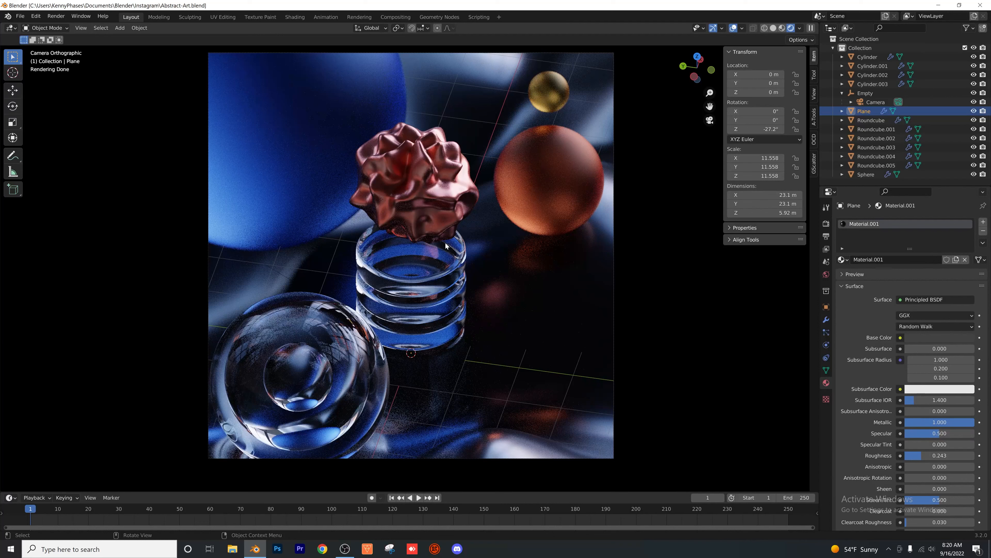
left_click(433, 199)
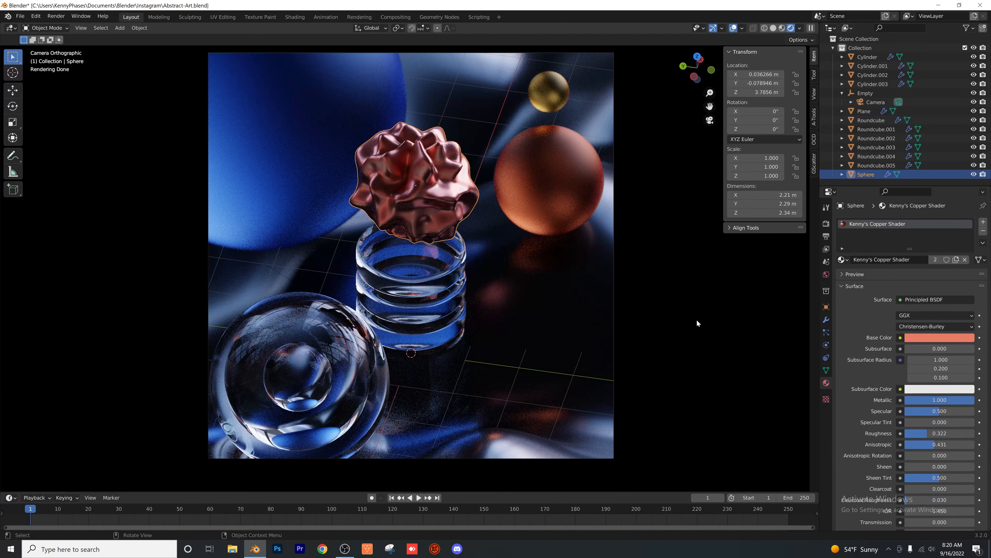
left_click(826, 319)
left_click(945, 260)
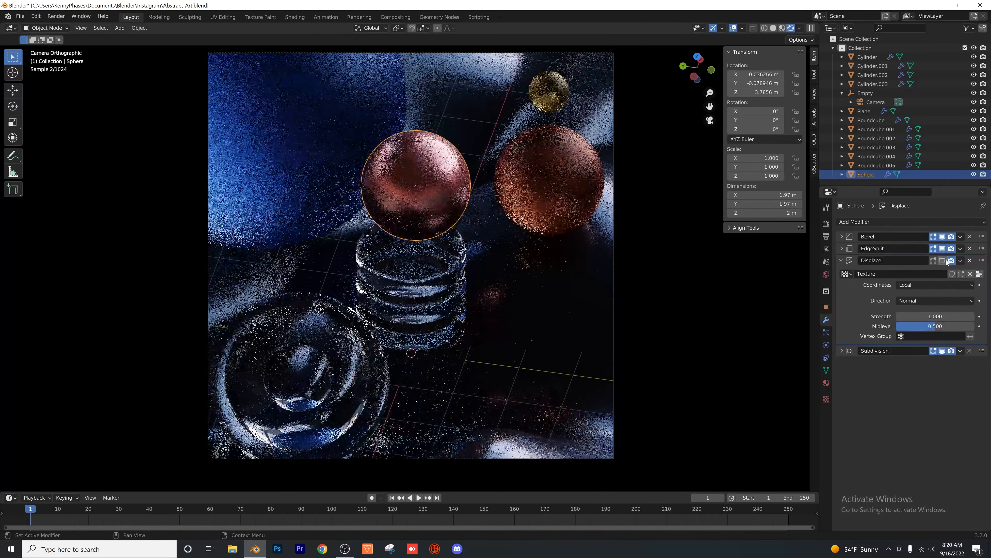
left_click(843, 261)
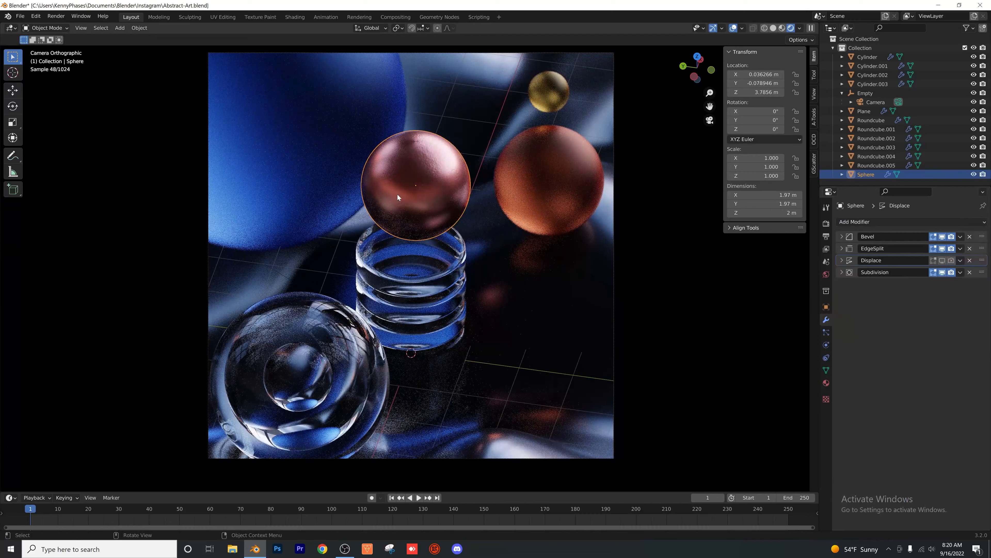
scroll(456, 137, "up", 5)
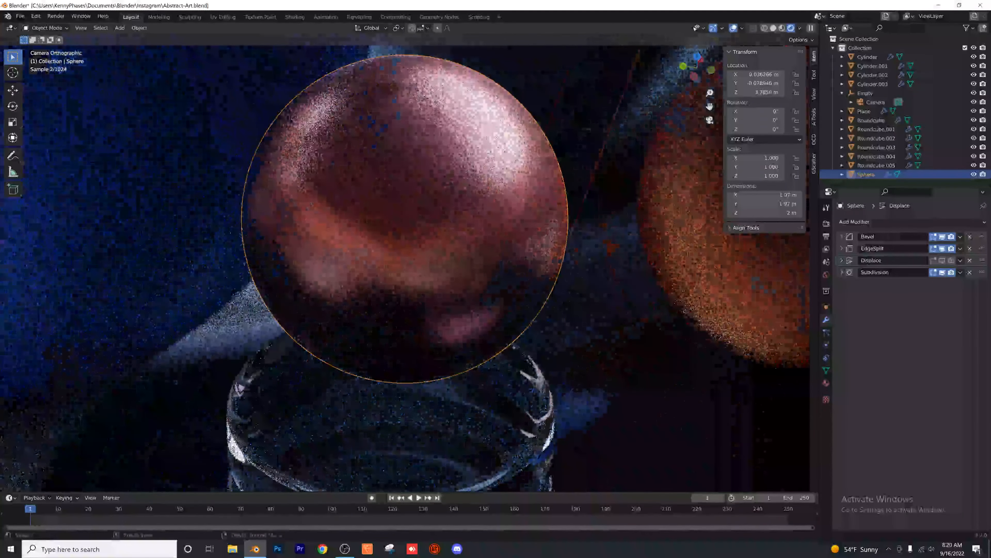
scroll(468, 176, "up", 3)
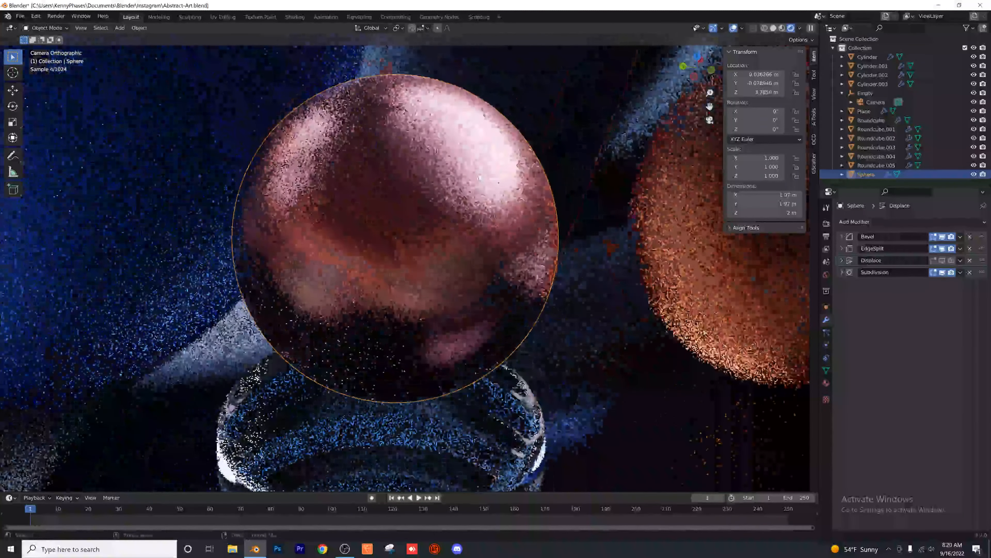
key("ctrl+s")
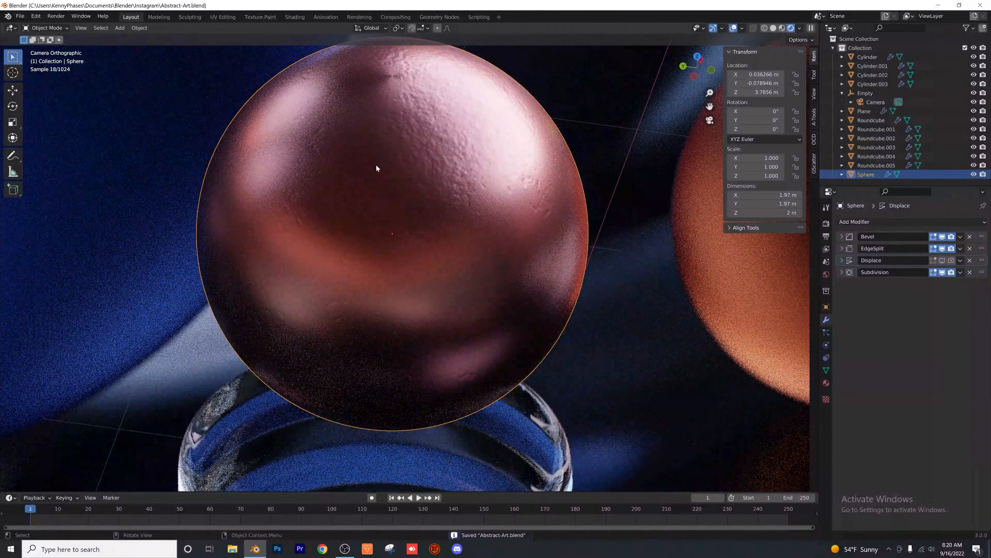
- In the Shading workspace, set the noise texture's Scale to -5 in Kenny's Copper Shader
left_click(294, 20)
middle_click_drag(521, 127, 487, 203, "shift")
scroll(492, 168, "up", 1)
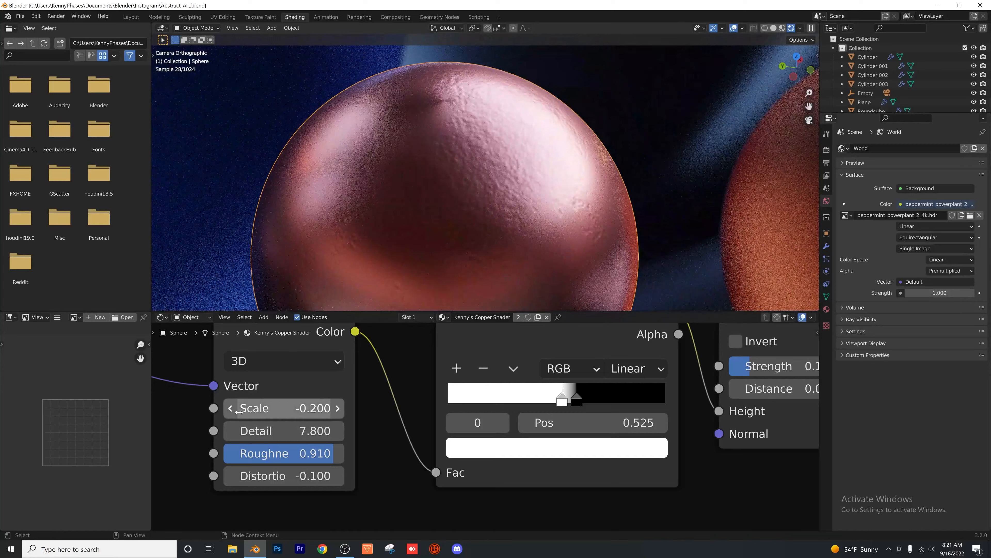
left_click(232, 409)
left_click(231, 410)
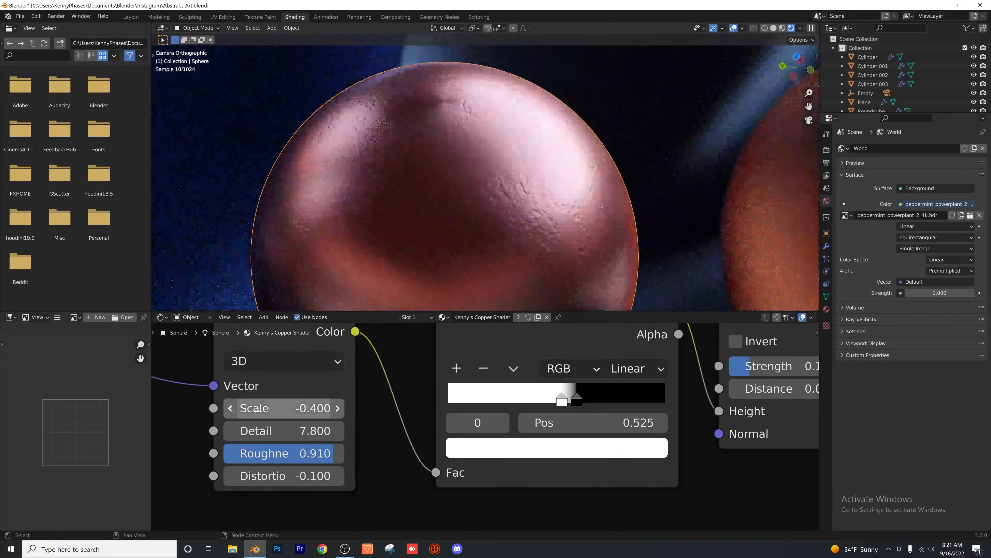
left_click_drag(290, 408, 313, 408)
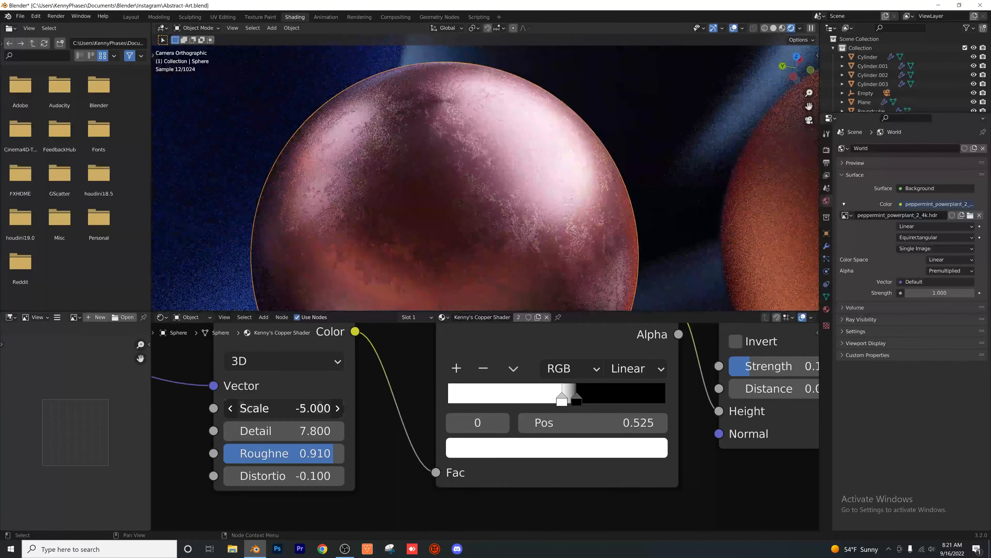
- Set the copper shader's noise texture Detail to 11.5 and check the surface on the sphere
scroll(397, 209, "up", 2)
left_click(230, 431)
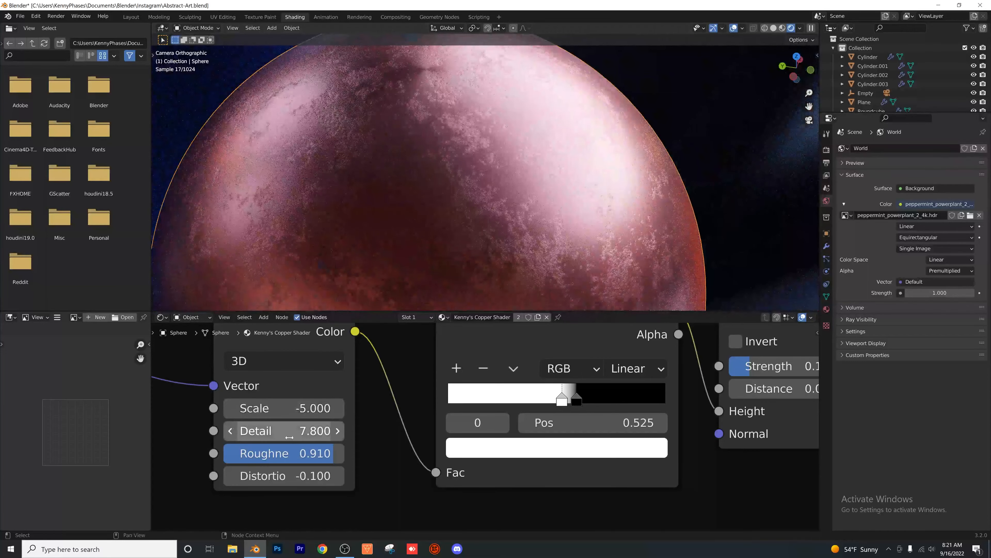
mouse_move(289, 431)
left_mouse_down()
mouse_move(341, 431)
mouse_move(289, 435)
left_mouse_up()
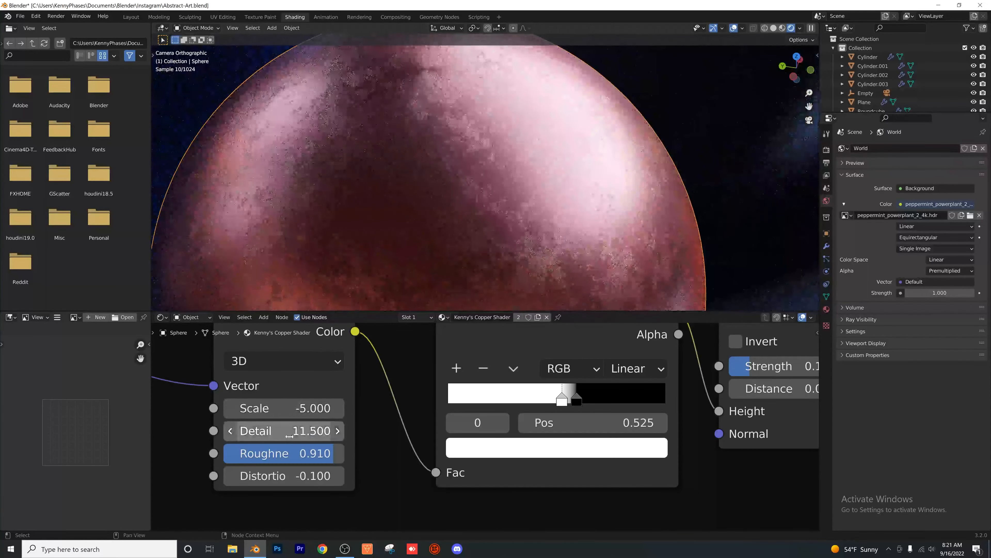
scroll(390, 176, "down", 4)
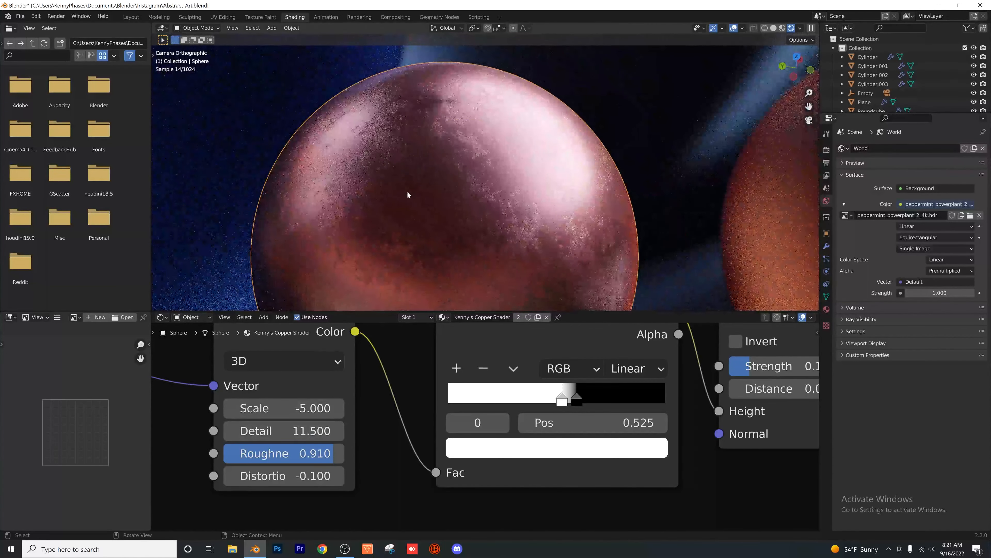
scroll(409, 190, "down", 4)
scroll(477, 171, "up", 4)
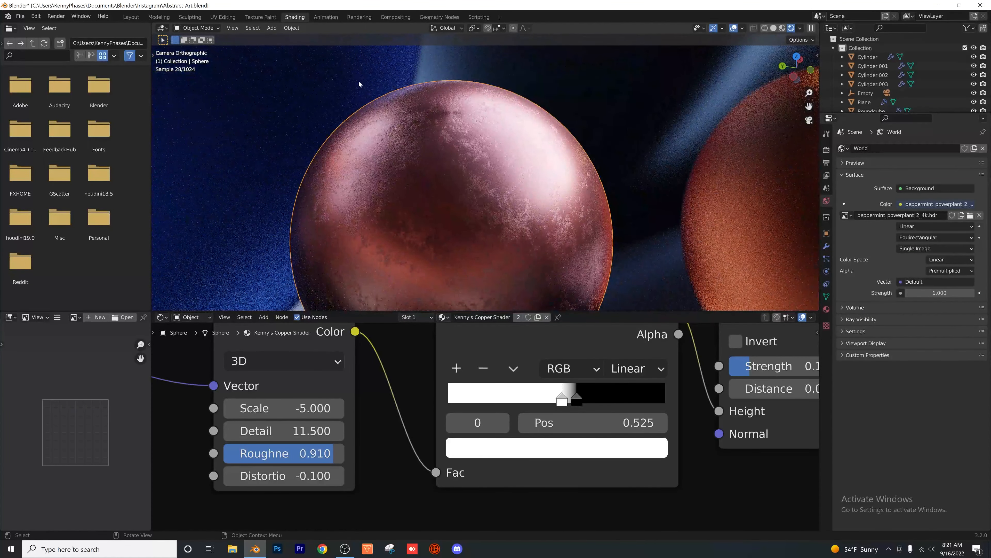
- Return to the Layout workspace, inspect the copper sphere's texture up close and in the full composition, and save the file
left_click(131, 17)
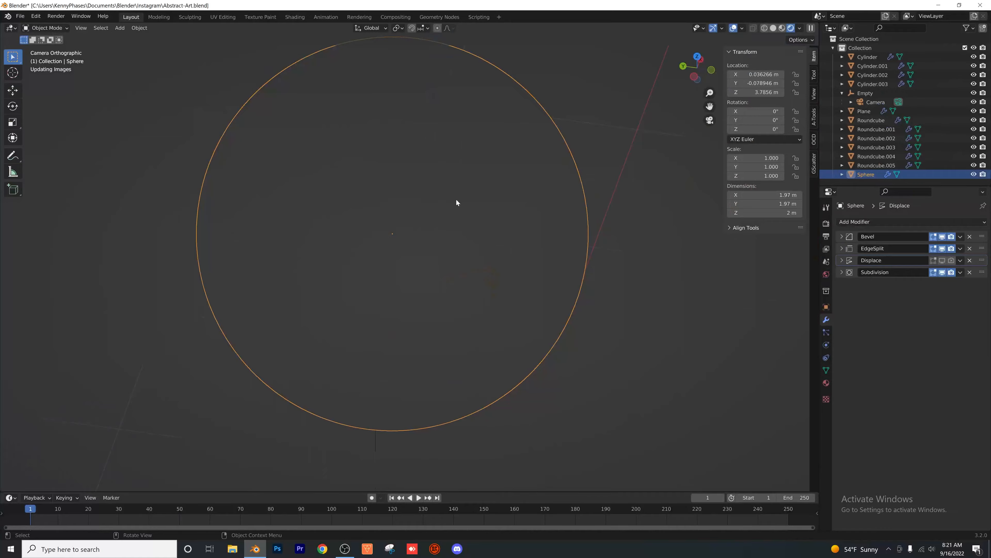
scroll(415, 204, "down", 2)
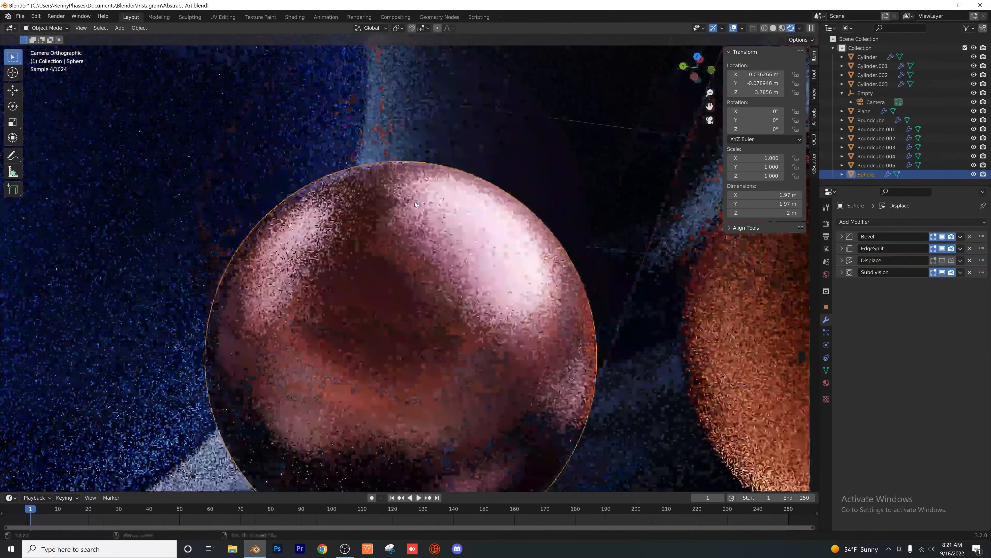
scroll(415, 204, "up", 5)
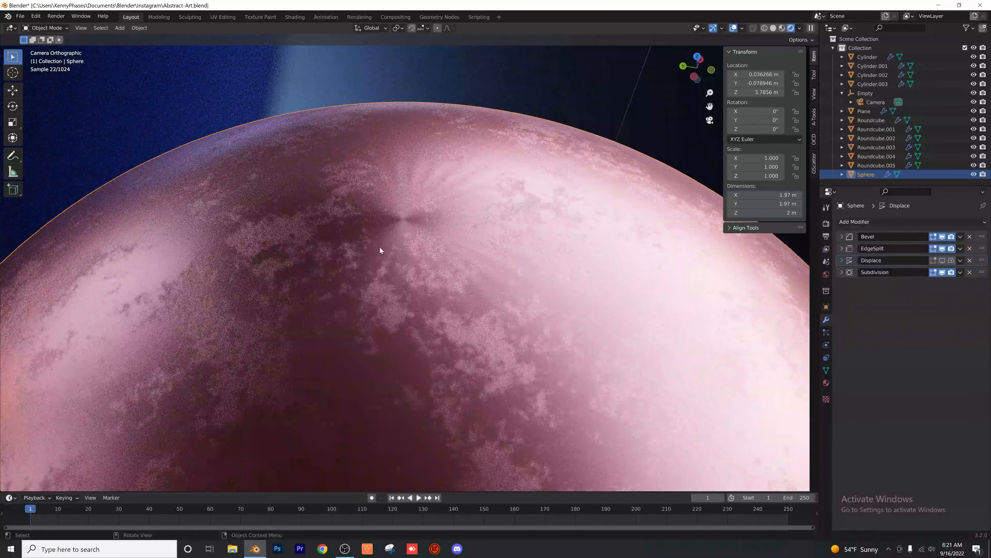
scroll(381, 248, "down", 5)
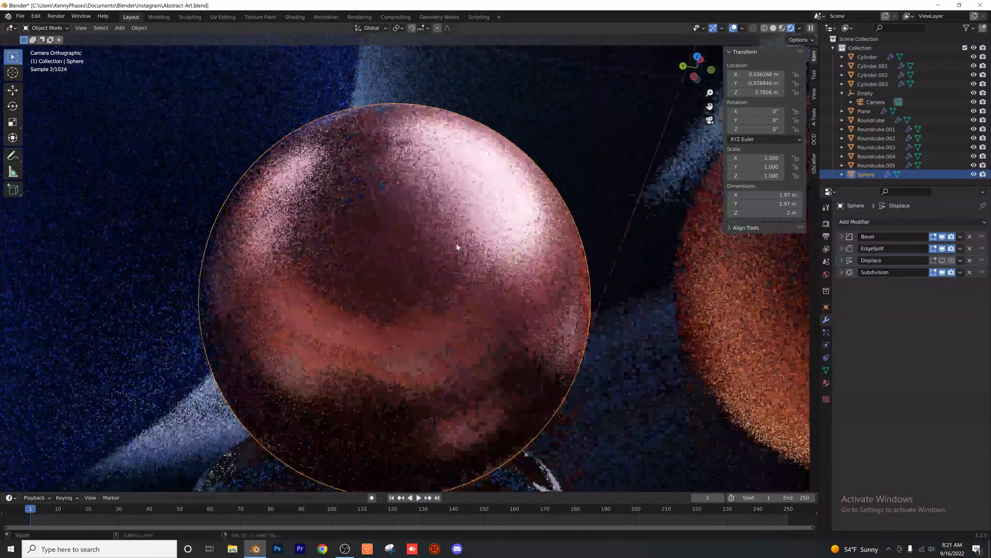
scroll(456, 242, "down", 7)
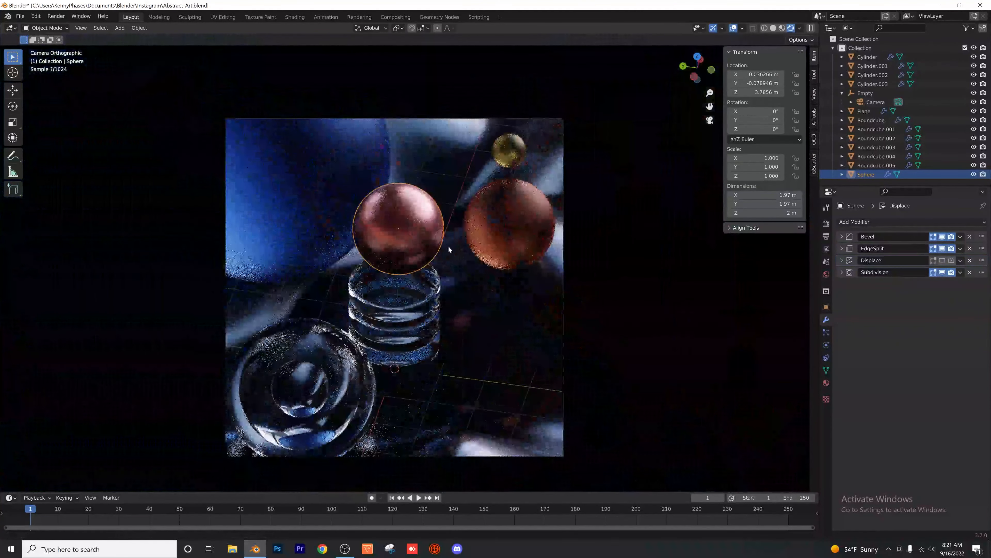
scroll(425, 226, "up", 2)
key("ctrl+s")
- In the left view, move the copper sphere to about Y 0.127 m, Z 3.80 m, and check it through the camera
left_click(694, 76)
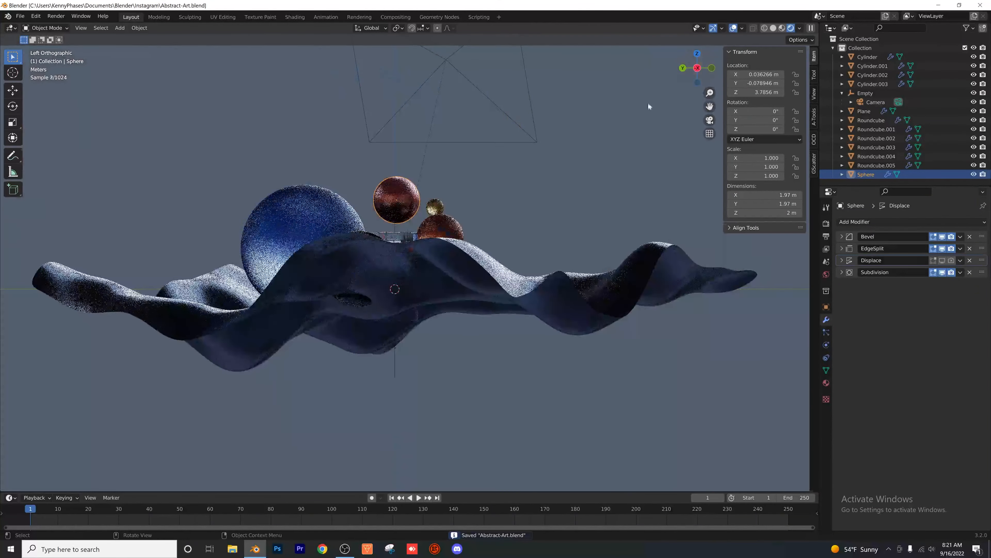
scroll(401, 224, "up", 4)
key("g")
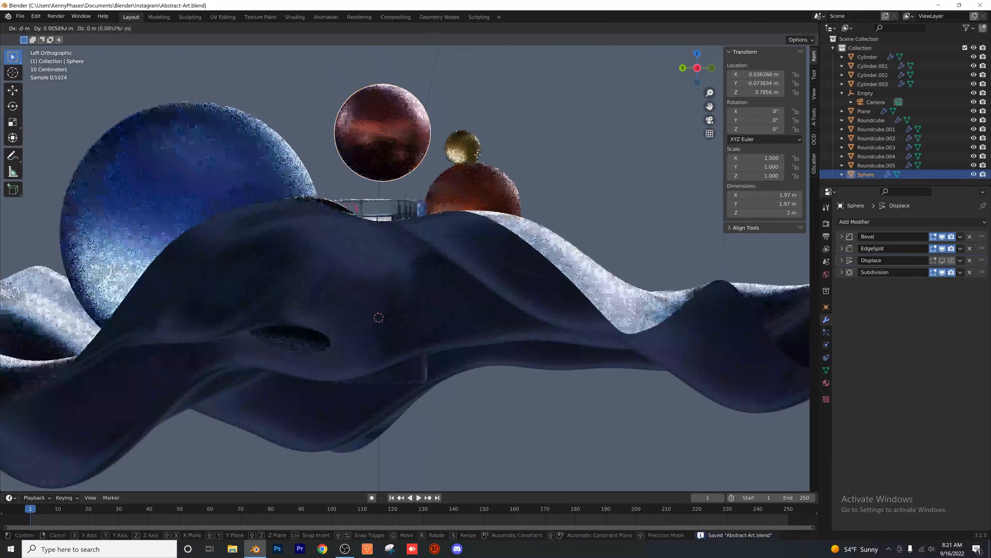
left_click(436, 164)
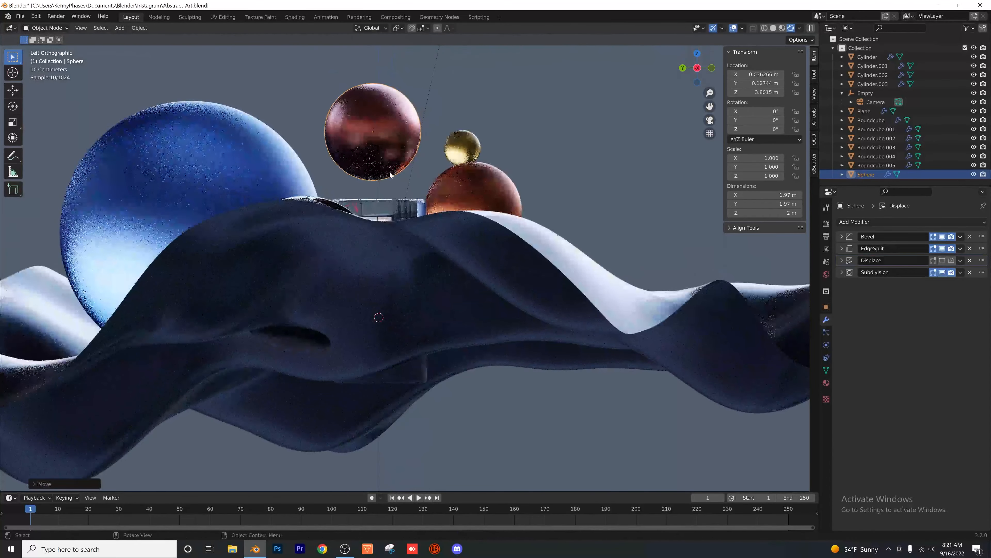
middle_click_drag(346, 225, 418, 242)
scroll(381, 232, "down", 6)
scroll(417, 241, "up", 3)
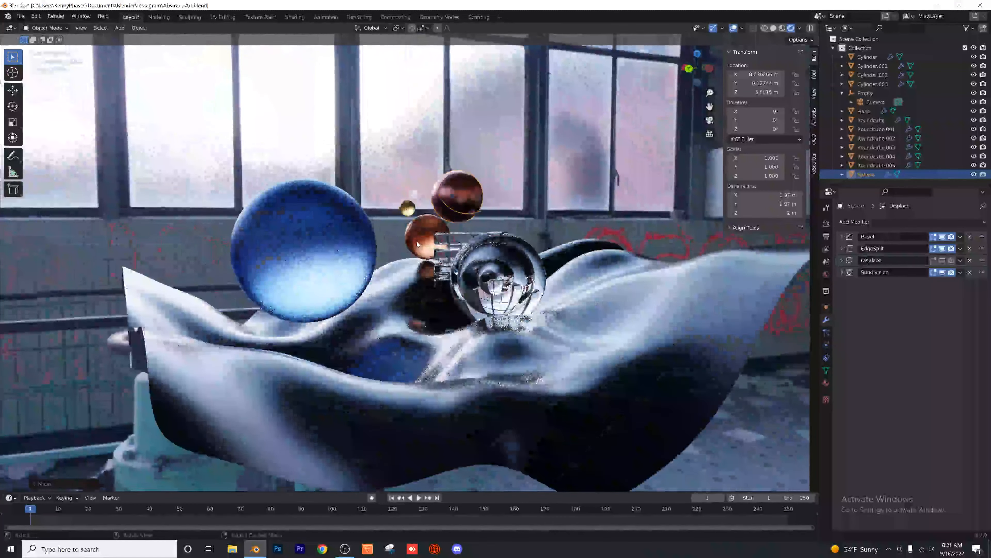
scroll(416, 241, "down", 2)
key("KP_0")
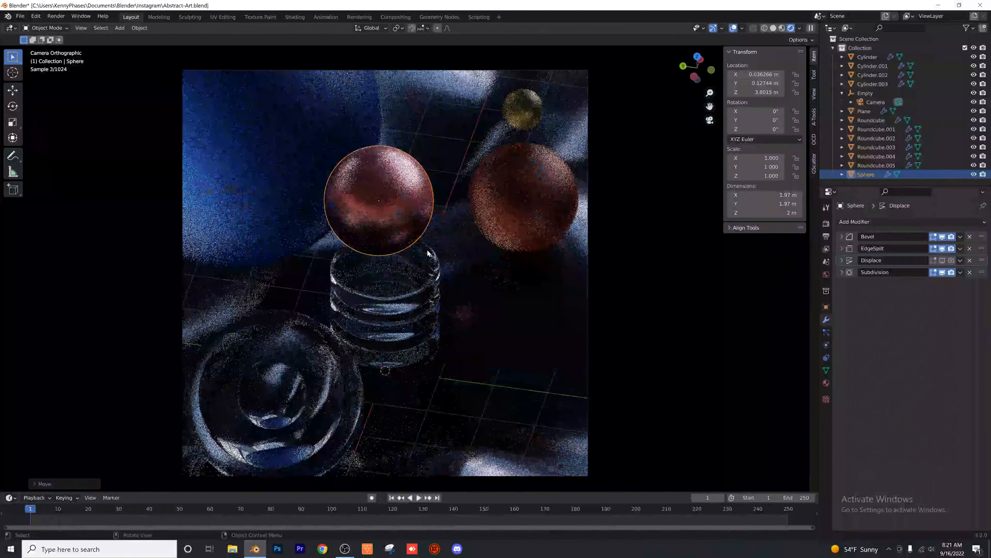
- Rotate the camera's parent Empty about Z to frame the scene from another side, and increase the camera's X rotation
left_click(866, 103)
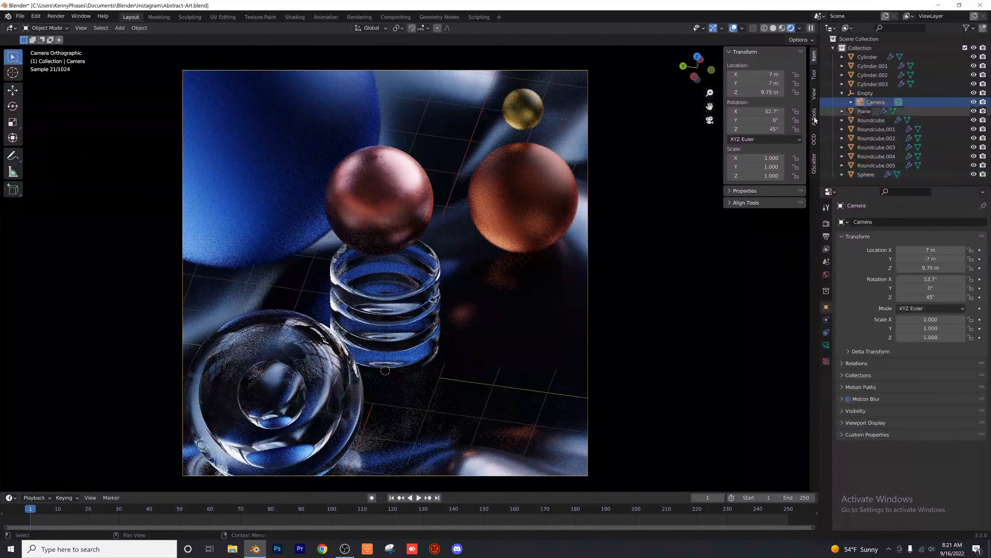
left_click(859, 95)
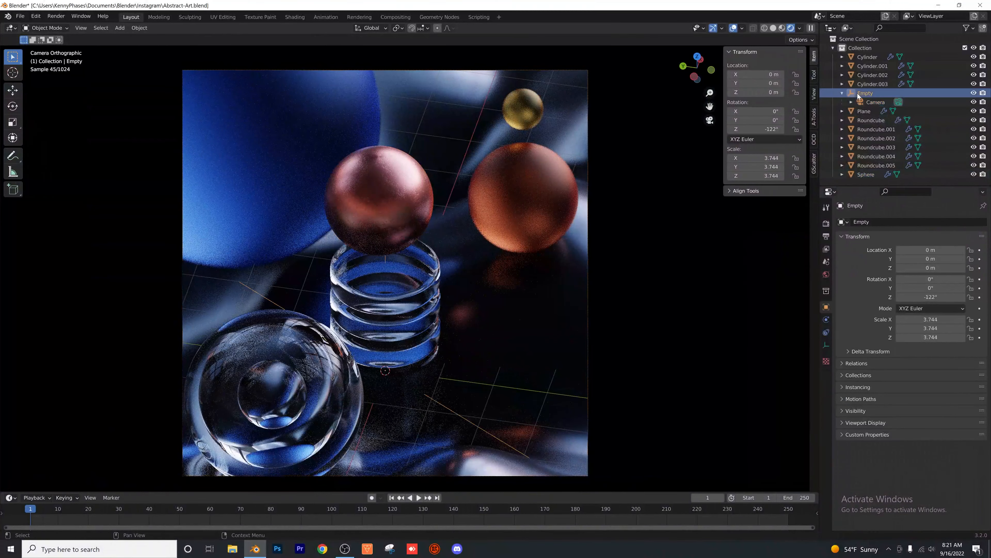
left_click_drag(764, 129, 738, 129)
left_click(874, 102)
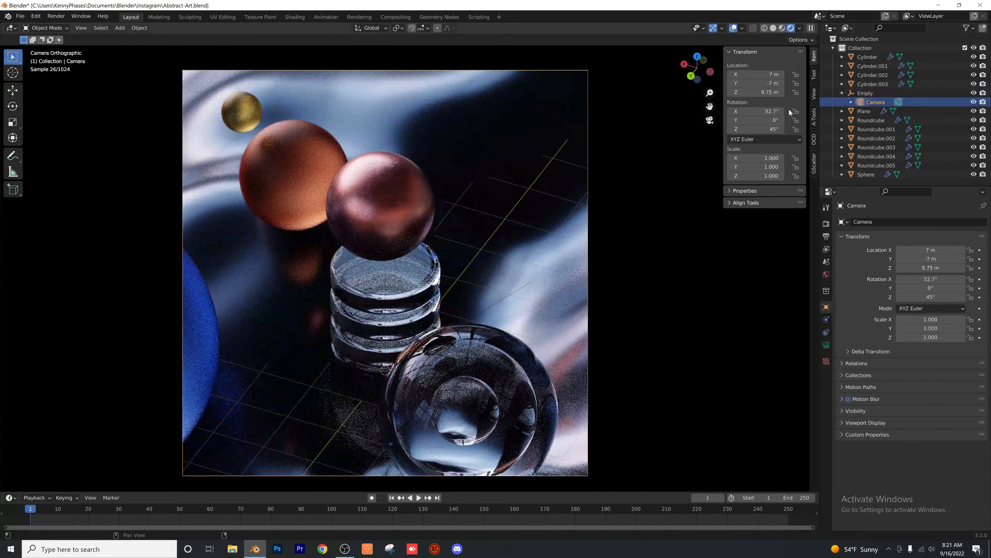
mouse_move(755, 111)
left_mouse_down()
mouse_move(768, 111)
mouse_move(753, 92)
mouse_move(729, 92)
mouse_move(775, 111)
left_mouse_up()
- Enlarge the wavy ground plane to a scale of about 18.54 and set its Z rotation to -13.9°
left_click(518, 206)
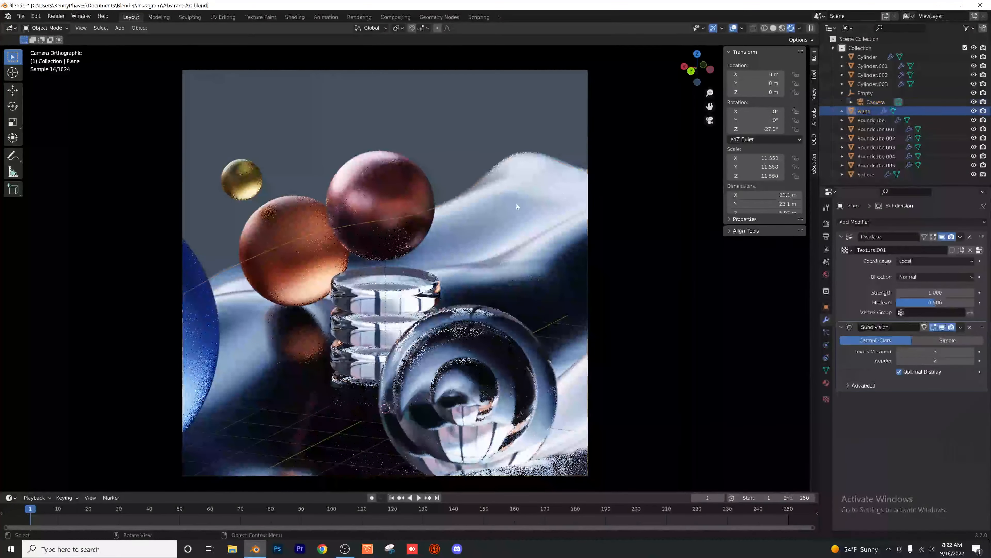
key("s")
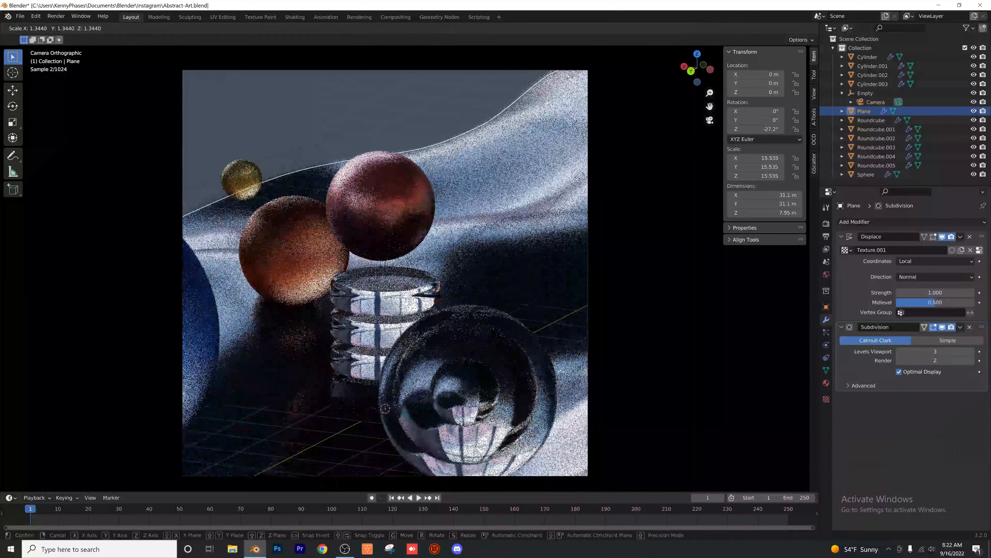
key("Return")
left_click_drag(756, 129, 777, 129)
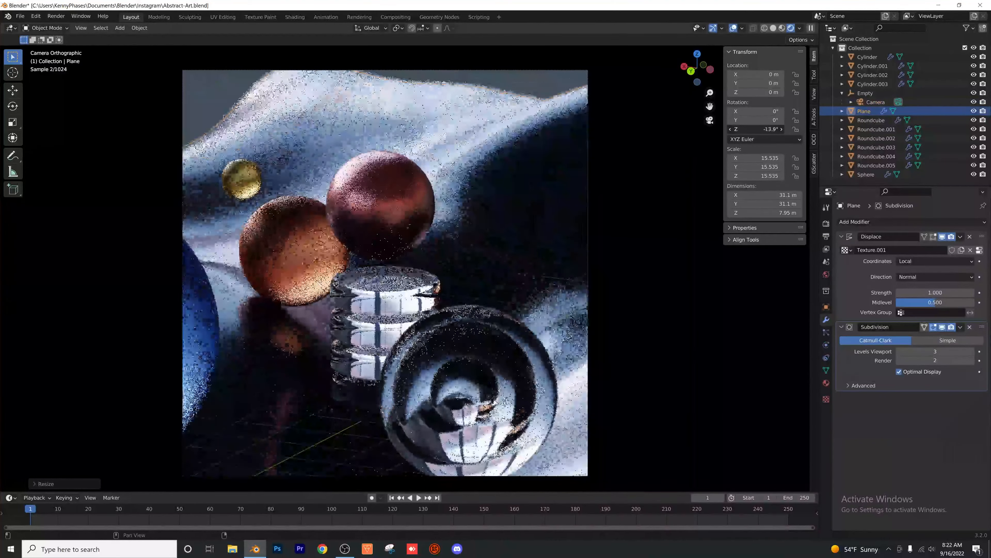
key("s")
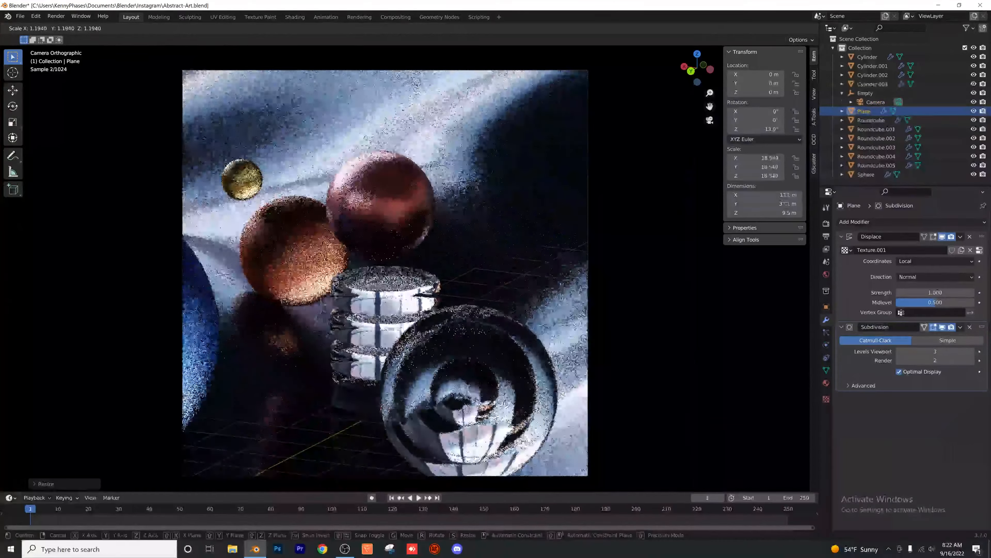
left_click(462, 223)
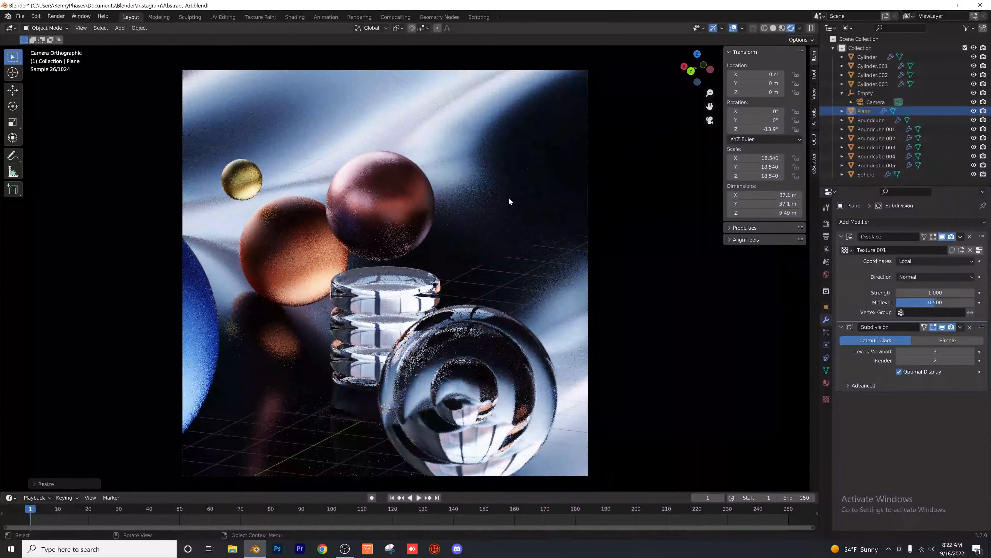
- Lower the wavy ground plane along Z to about -0.174 m
key("g")
key("z")
left_click(455, 232)
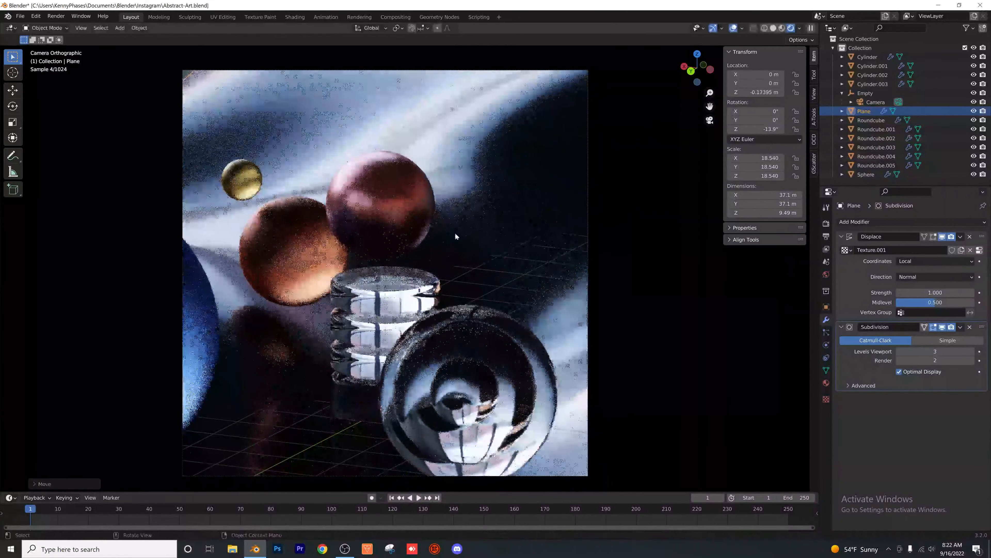
scroll(469, 338, "down", 1)
- Delete the two outer glass spheres of the nested set, keeping only the innermost one
left_click(468, 339)
middle_click_drag(505, 360, 448, 274, "shift")
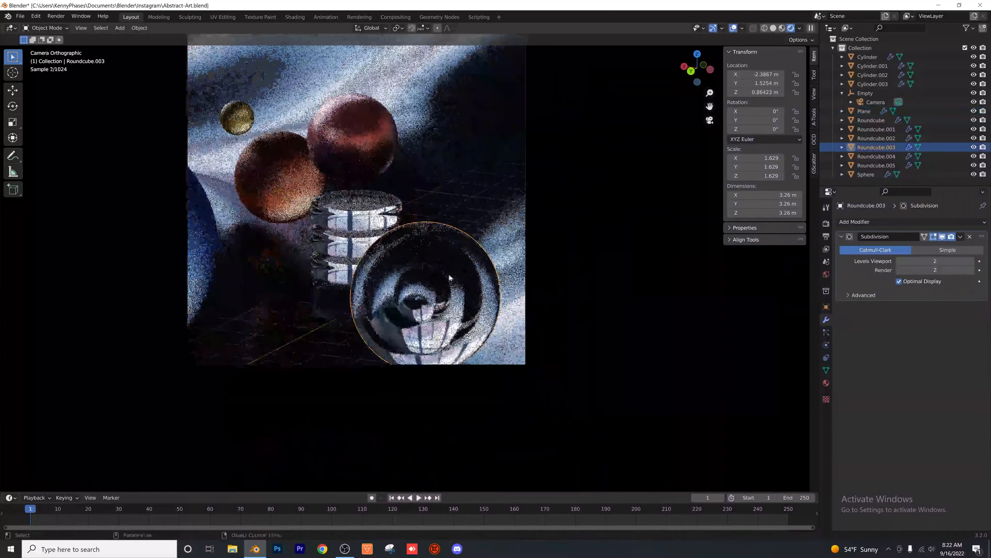
scroll(449, 277, "up", 2)
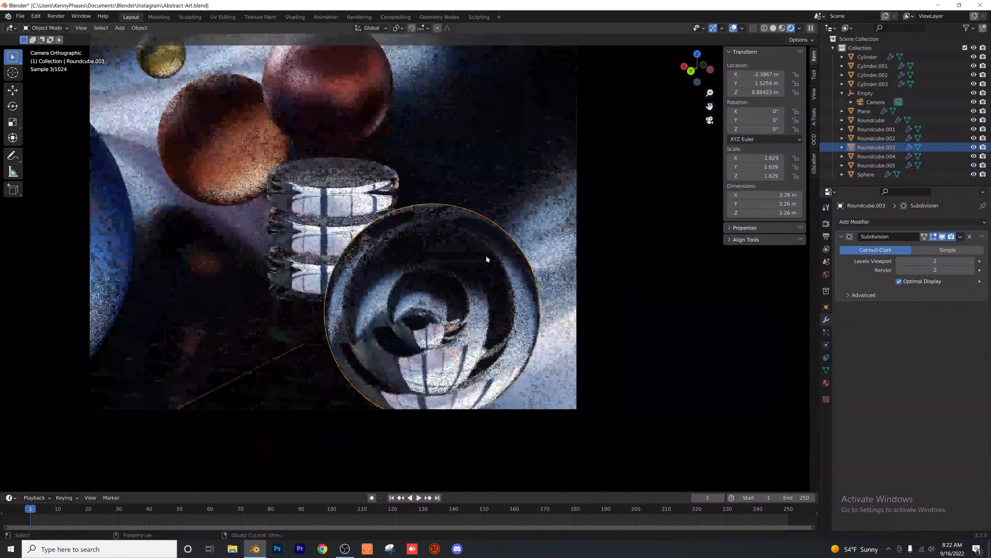
key("Delete")
left_click(472, 274)
key("Delete")
- Scale the remaining glass sphere to about 1.043 and place it beside the stacked glass cylinders
left_click(442, 303)
key("s")
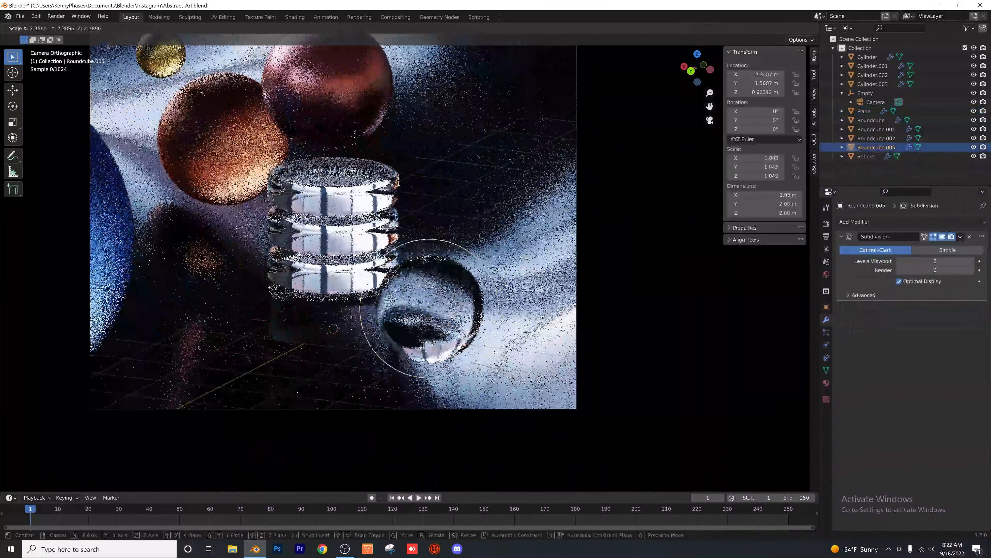
left_click(422, 317)
key("g")
left_click(484, 296)
scroll(483, 296, "down", 2)
middle_click_drag(483, 295, 525, 331, "shift")
scroll(519, 312, "up", 1)
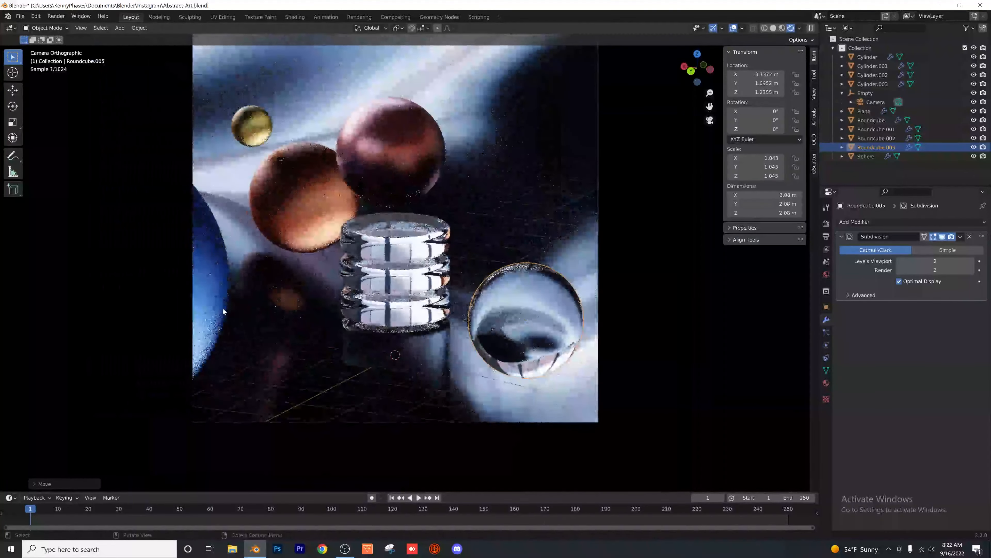
- Move the large blue sphere farther into the frame, to about X 3.95 m, Y 3.70 m, Z 1.41 m, and save the file
left_click(222, 306)
key("g")
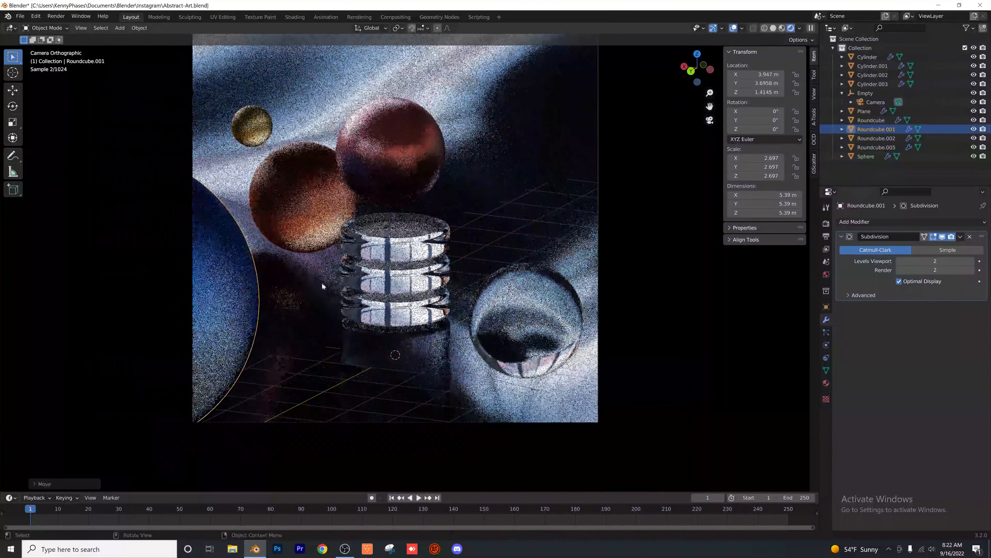
left_click(322, 282)
scroll(390, 231, "down", 1)
middle_click_drag(389, 231, 418, 230, "shift")
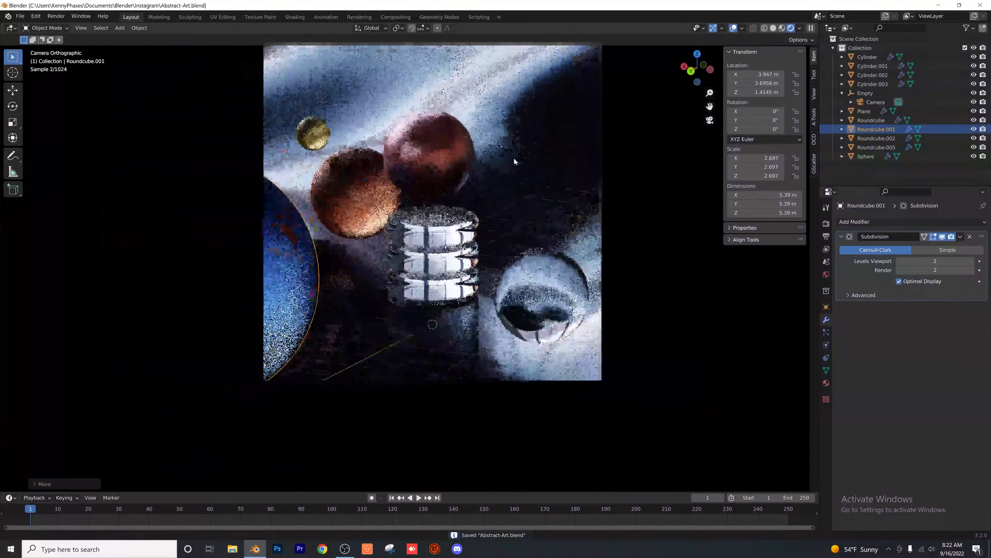
- Set the Roughness of the glass sphere's Glass BSDF material to 0.254
left_click(458, 229)
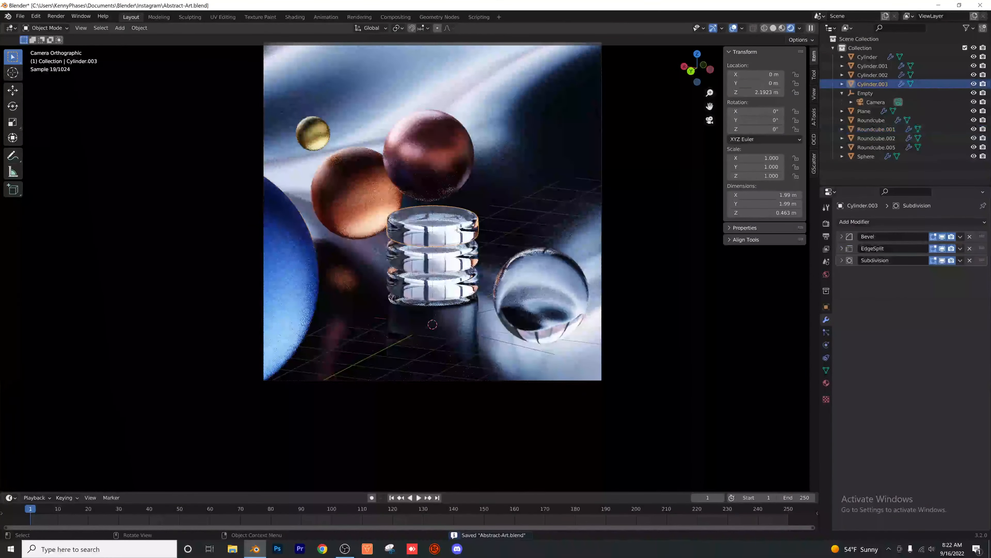
left_click(557, 290)
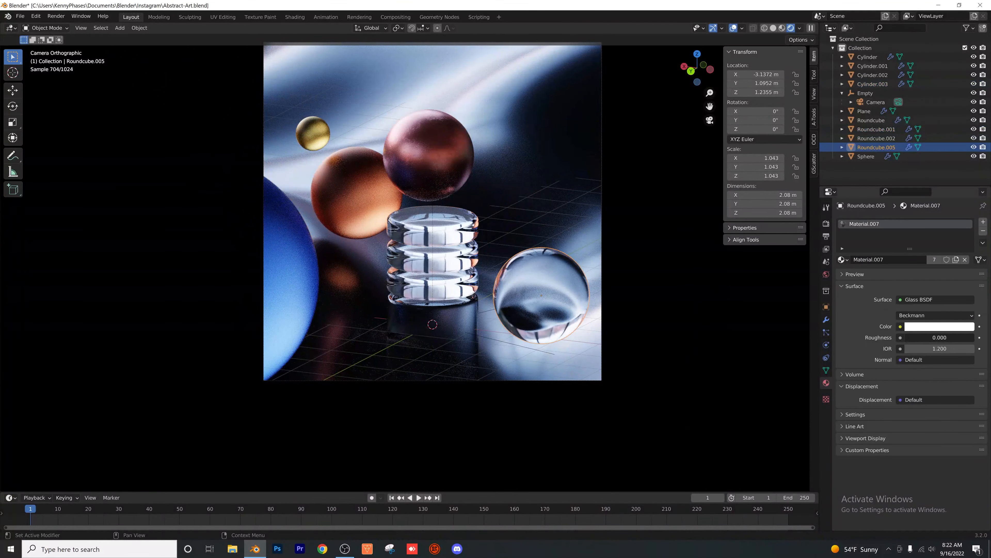
left_click_drag(905, 338, 930, 338)
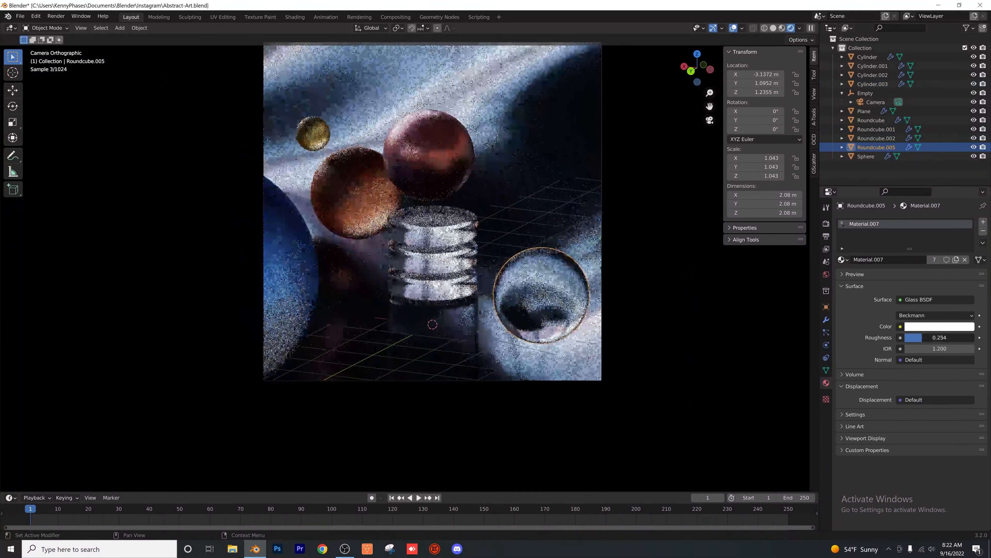
- Move the glass sphere in front of the stacked cylinders and enlarge it to a scale of about 2.549
left_click(540, 272)
left_click(539, 270)
key("s")
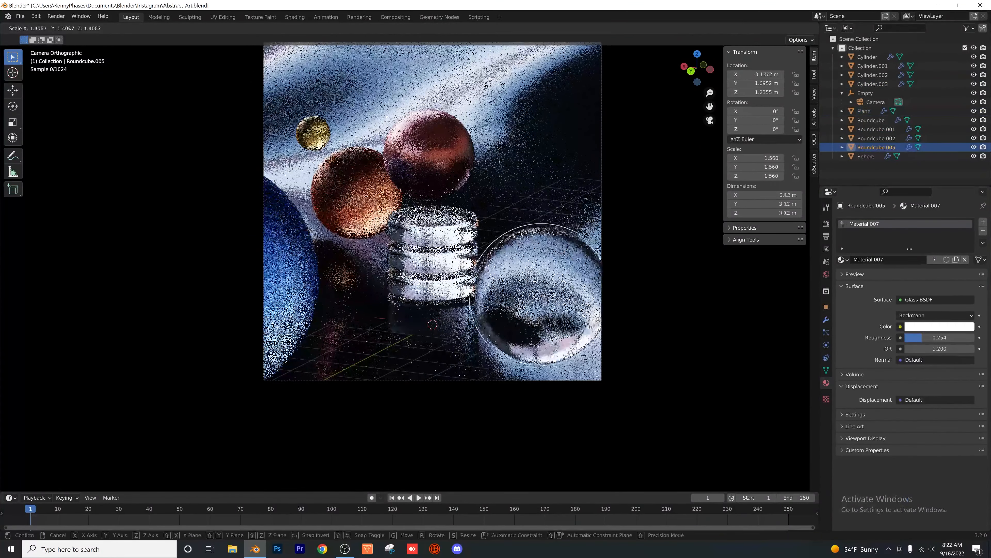
left_click(581, 250)
key("g")
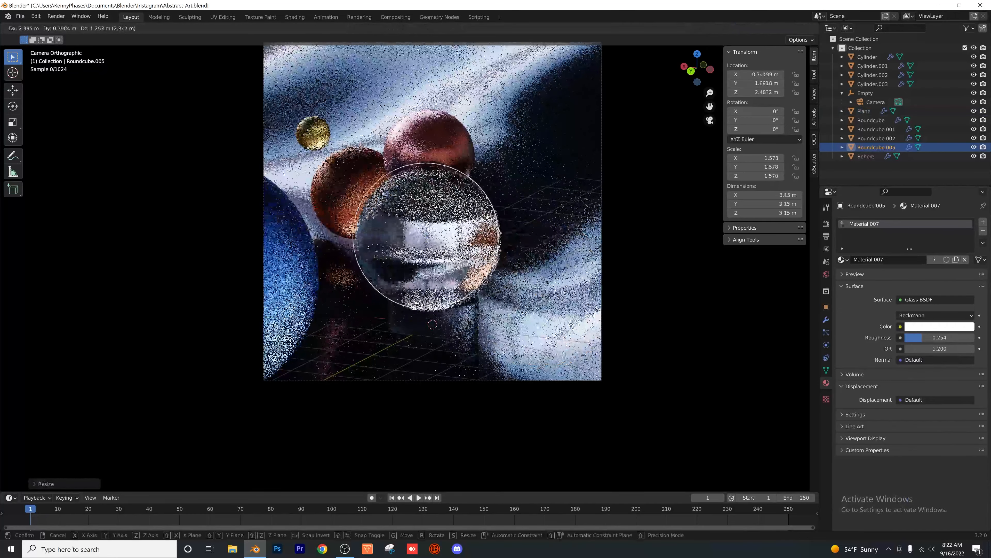
left_click(464, 193)
key("s")
key("Return")
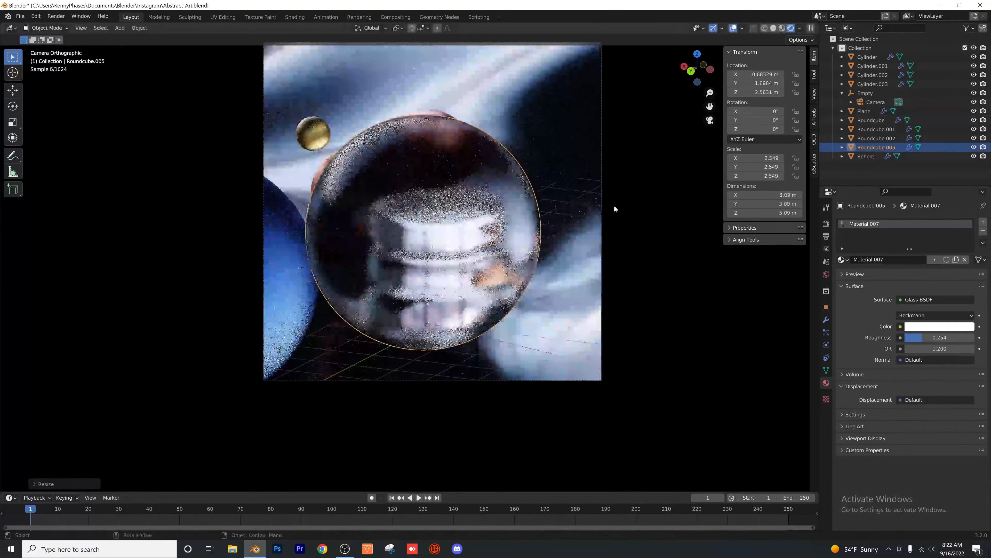
scroll(484, 235, "up", 2)
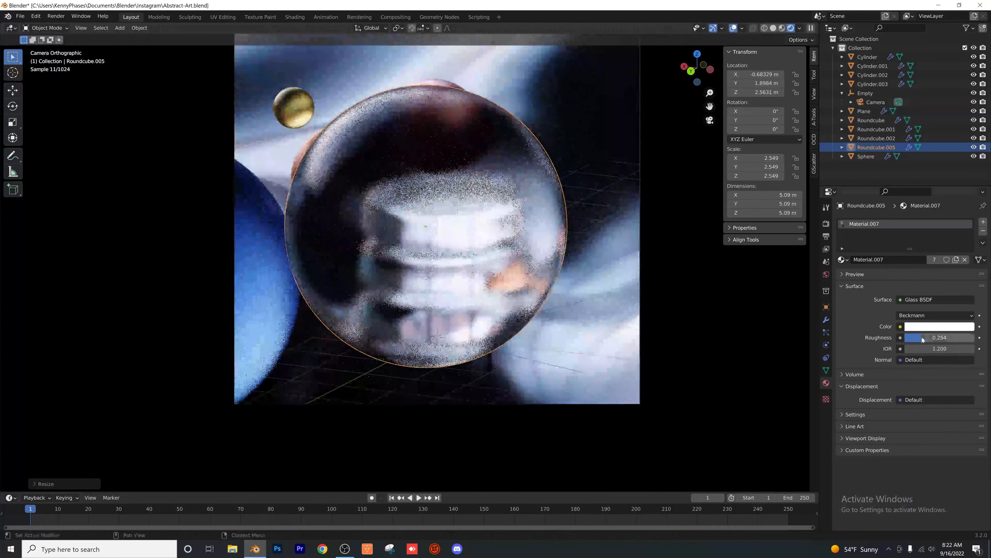
- Set the glass material's Roughness to 0.099 and raise the glass sphere over the copper sphere to about Z 4.21 m
left_click_drag(919, 338, 912, 339)
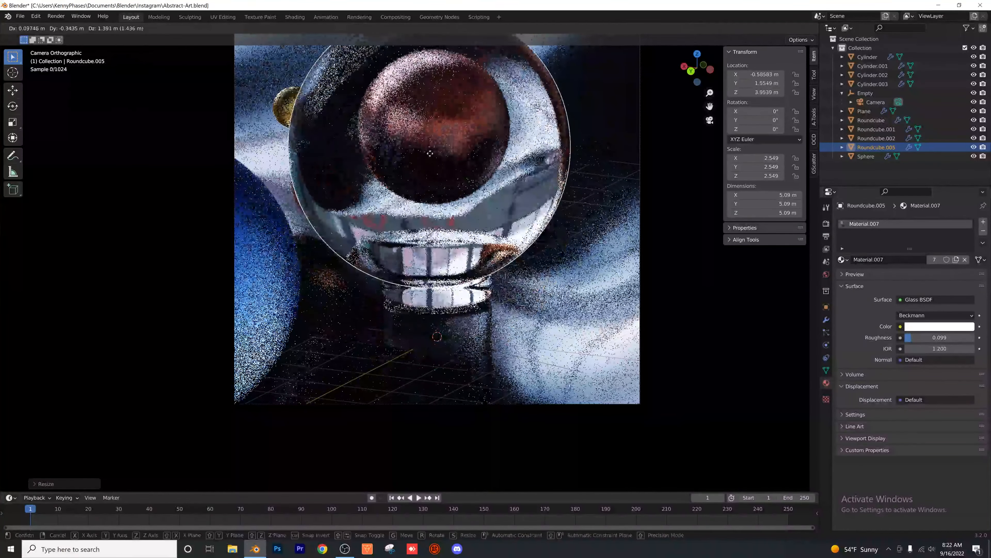
left_click(431, 140)
middle_click_drag(537, 188, 557, 258, "shift")
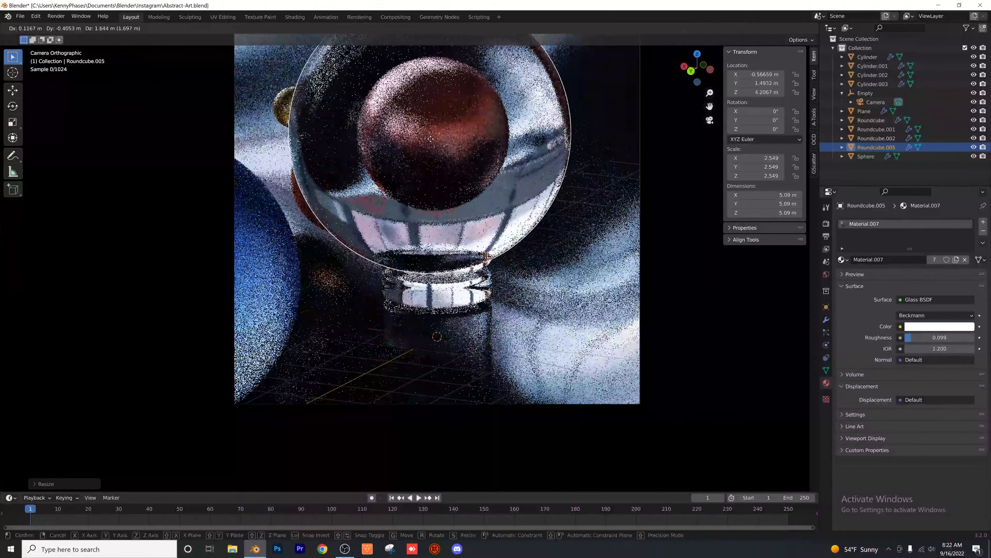
- Scale the glass sphere to about 1.464 and move it beside the copper sphere, to about X -2.55 m, Y 0.56 m, Z 4.15 m
key("s")
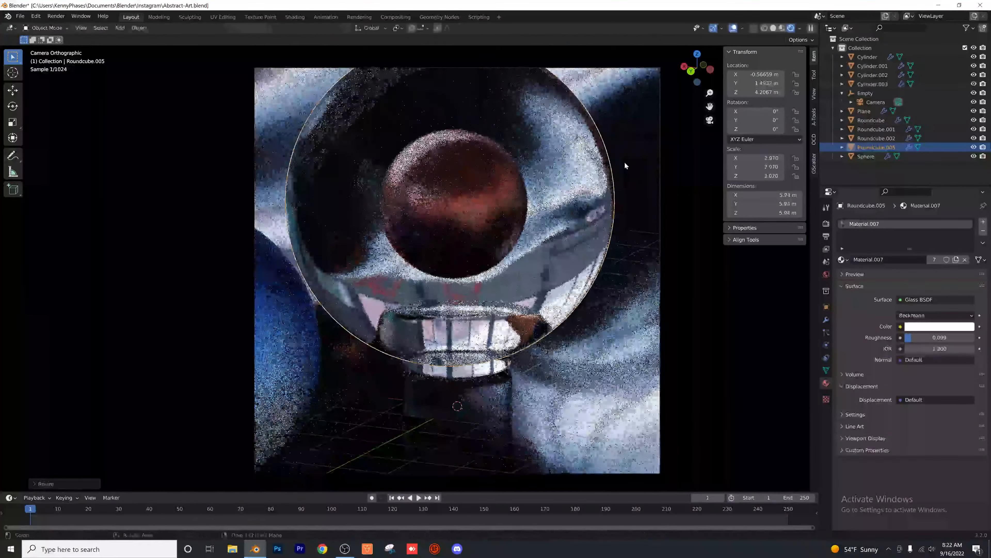
left_click(441, 206)
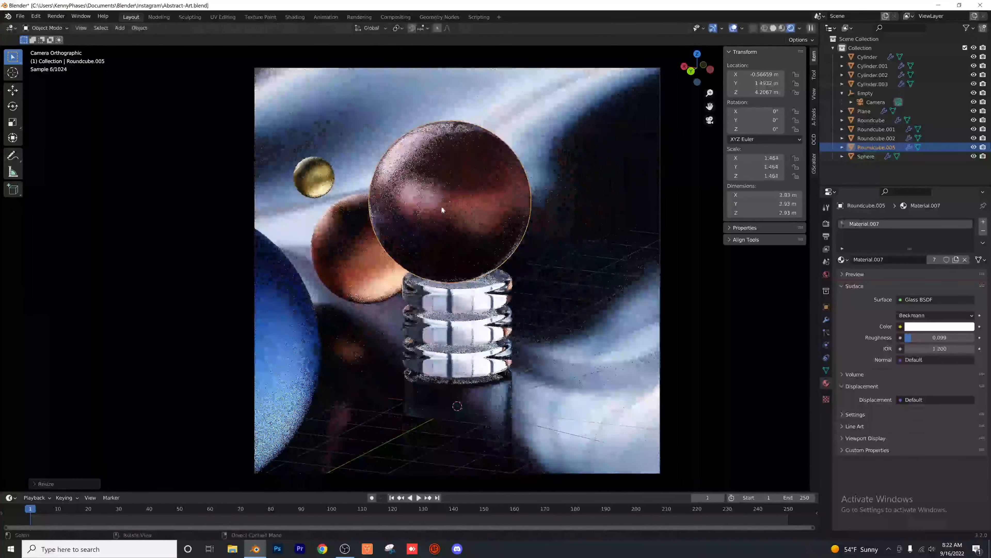
key("g")
left_click(566, 206)
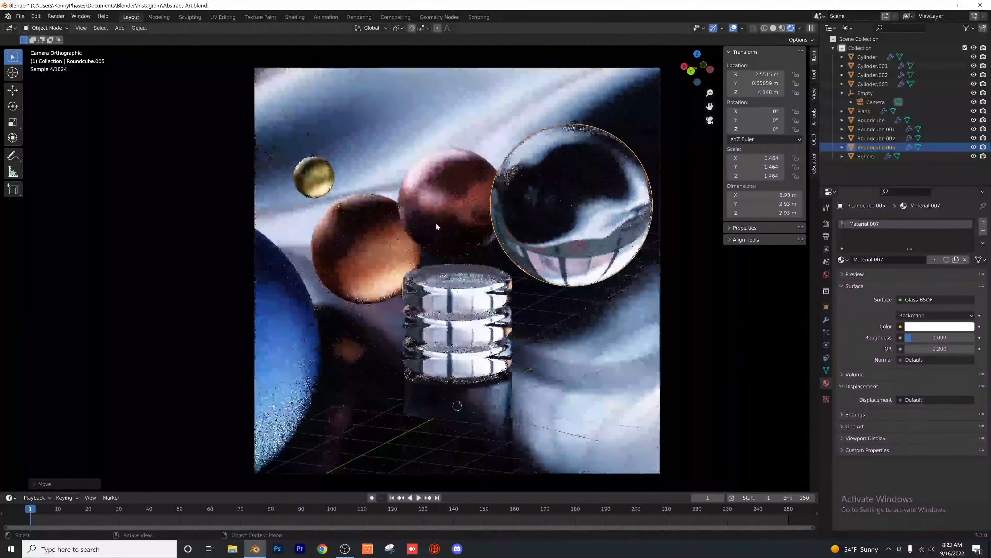
- Duplicate the copper sphere, place the copy over the glass sphere, and shrink it to a scale of about 0.398
left_click(429, 204)
key("shift+d")
left_click(569, 191)
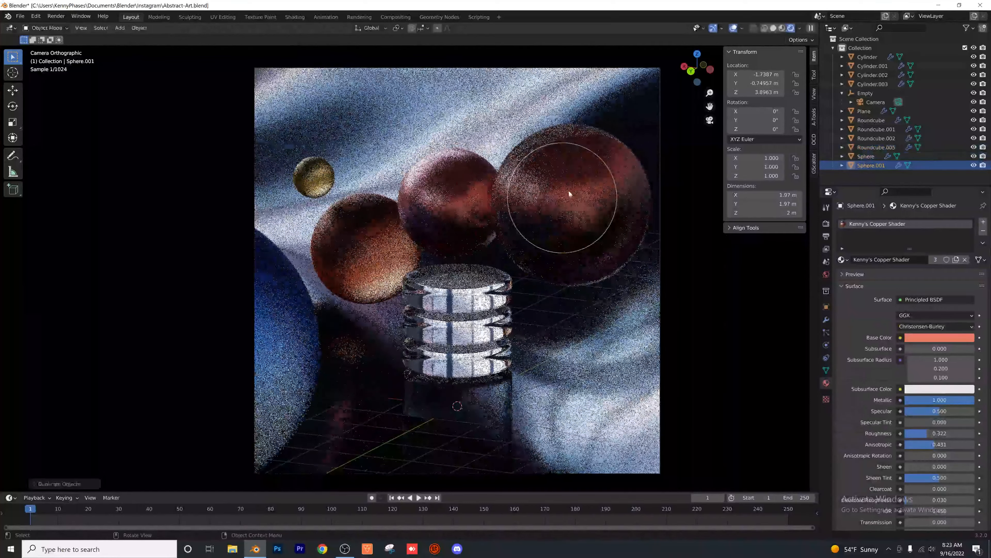
key("s")
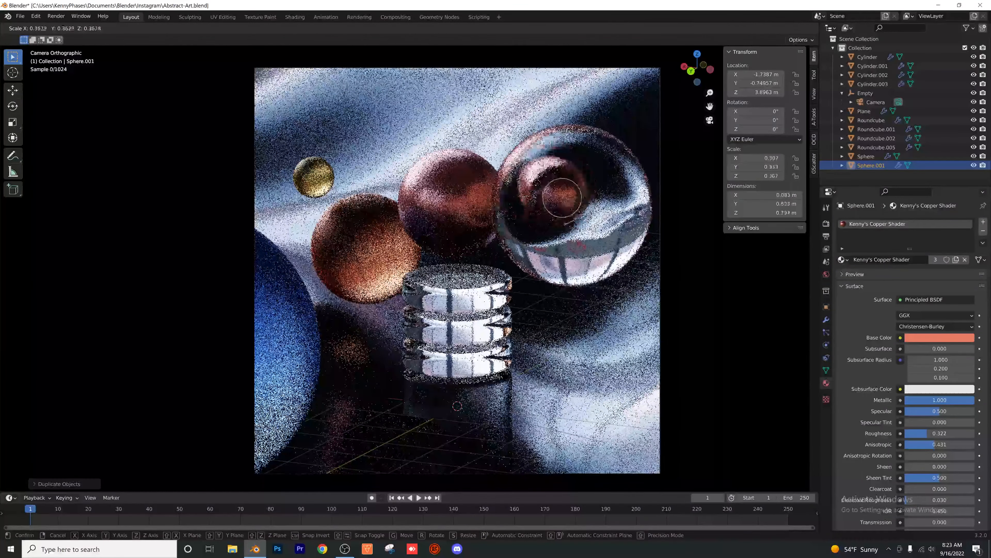
left_click(702, 246)
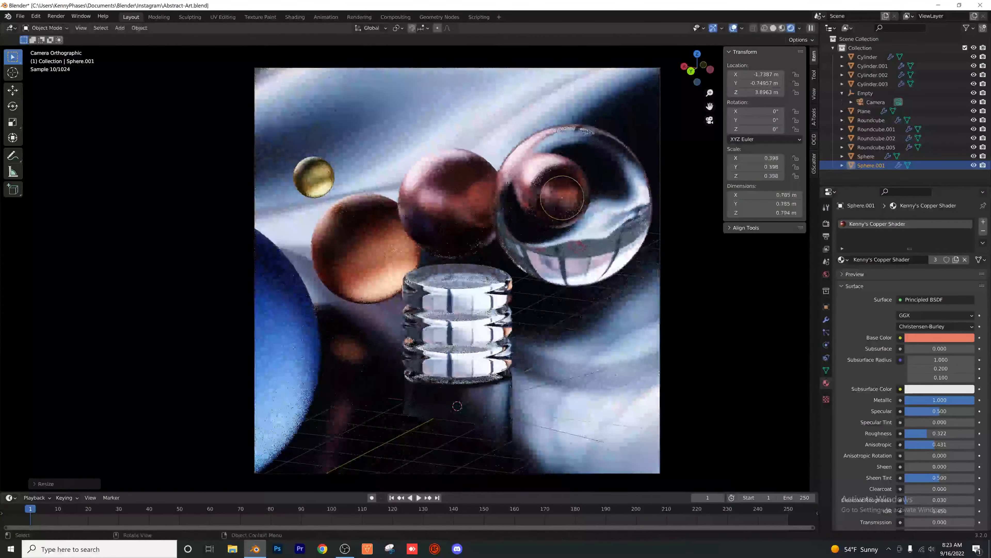
- Move the small copper sphere to the lower part of the glass sphere, at about X -1.93 m, Y -0.73 m, Z 3.52 m
key("g")
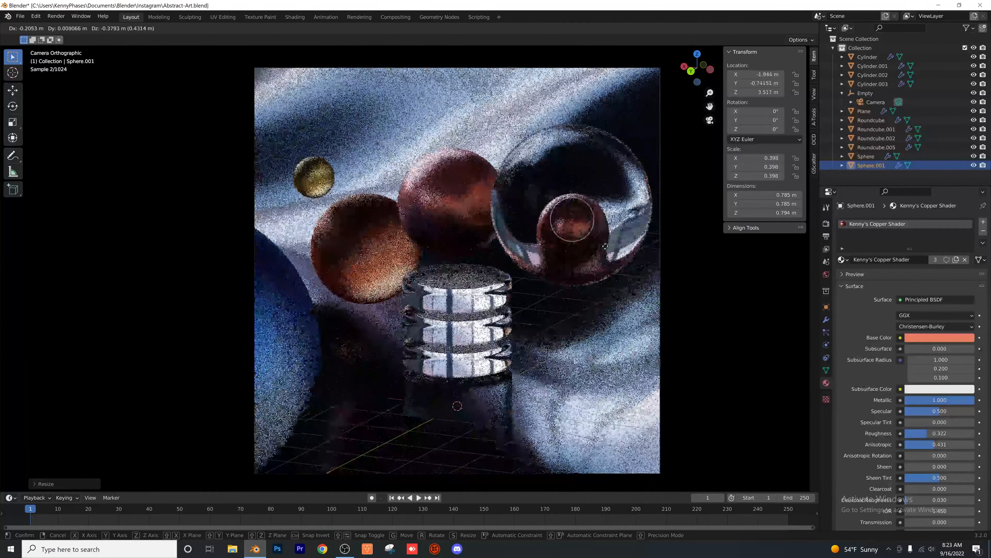
left_click(604, 246)
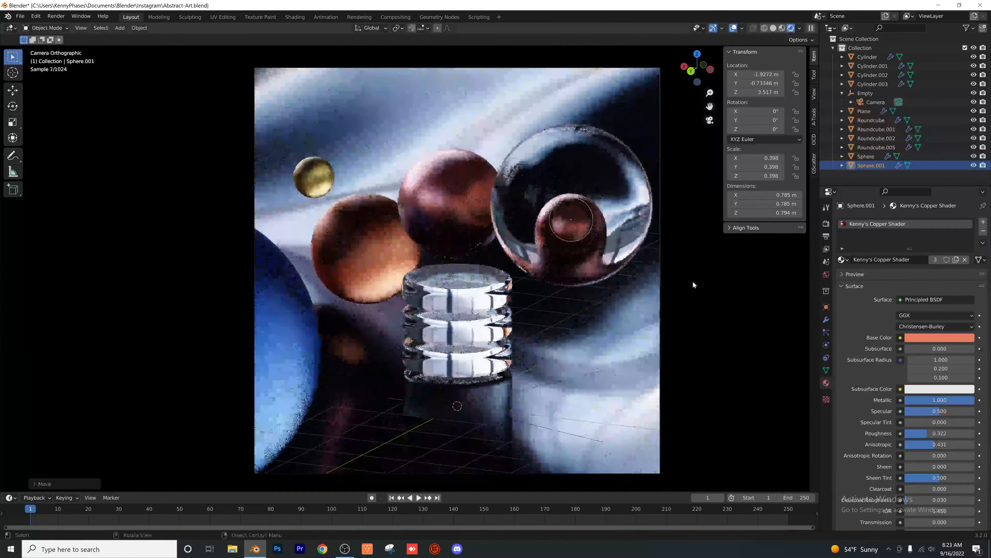
left_click(673, 286)
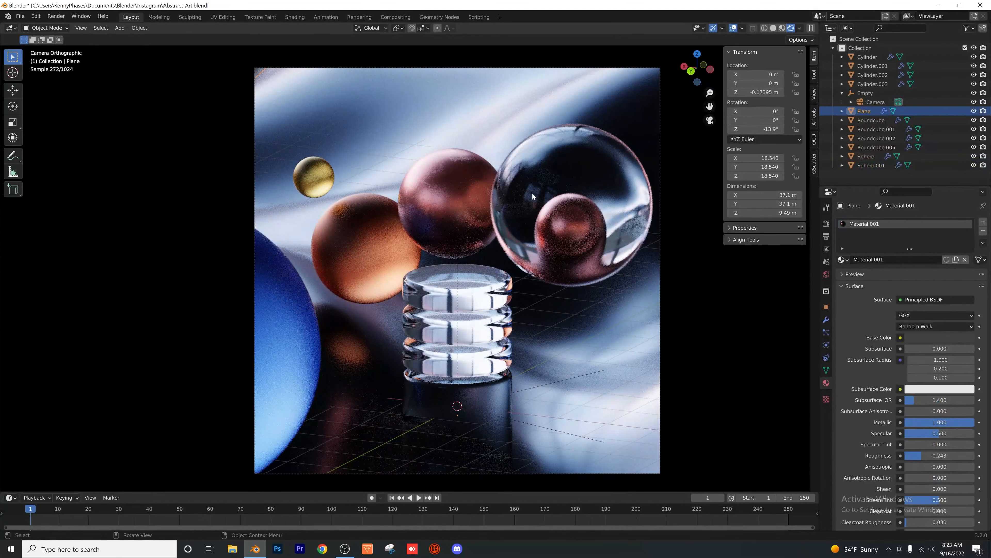
- Hide all four cylinders of the glass stack in the viewport
left_click(450, 292)
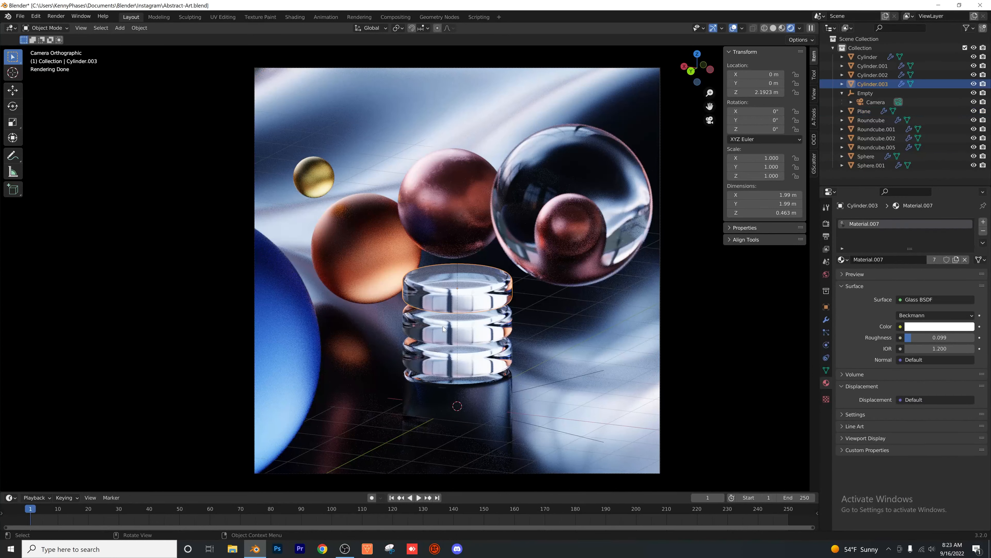
left_click(446, 392)
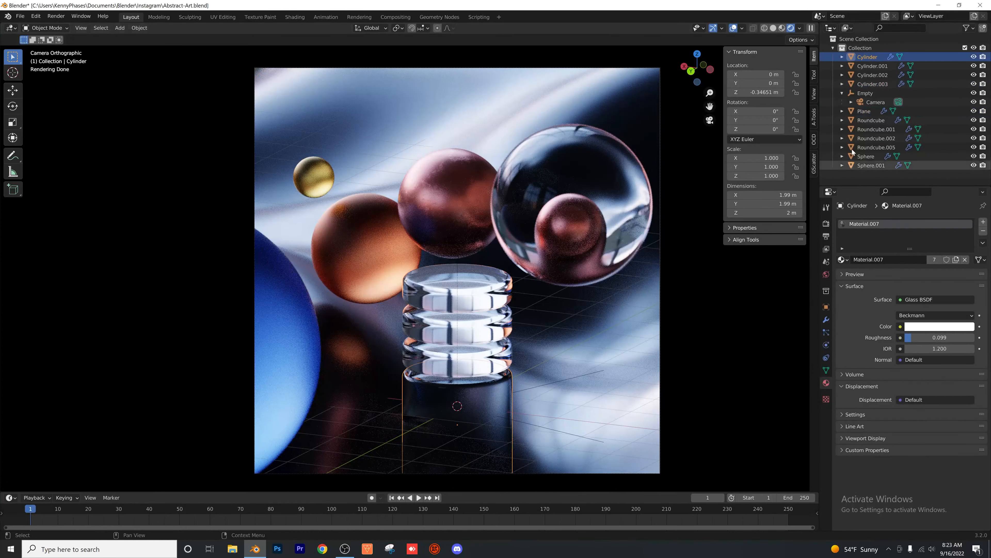
left_click(974, 65)
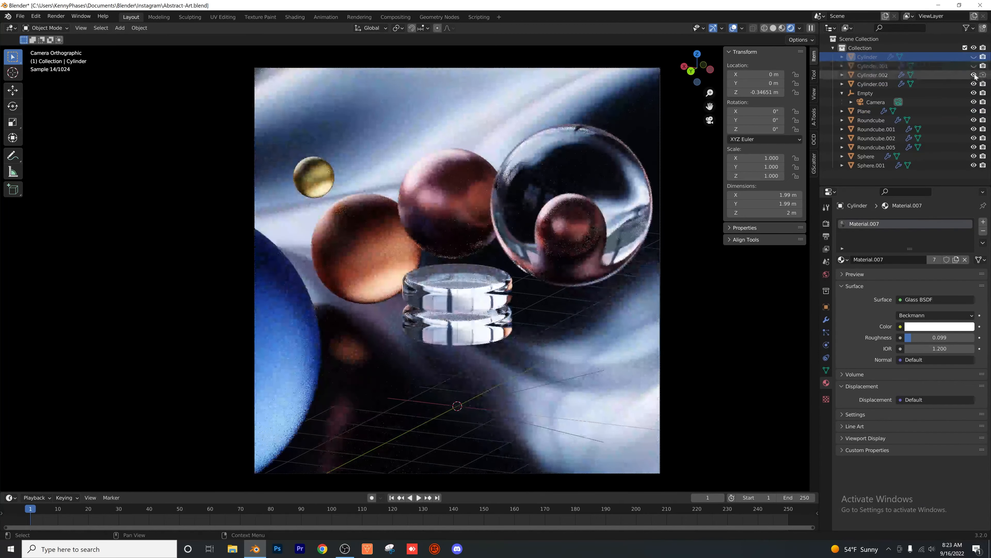
left_click_drag(974, 74, 974, 83)
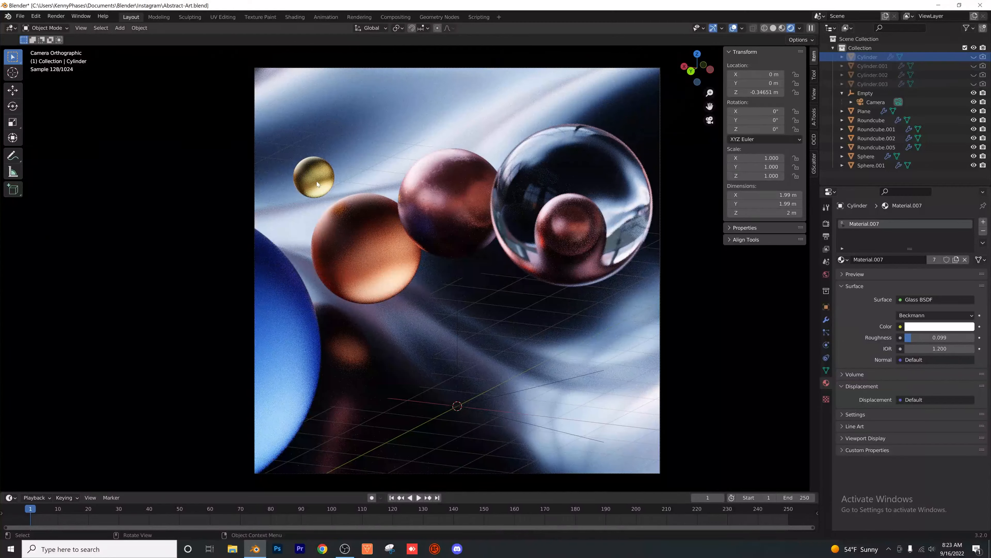
- Duplicate the large blue sphere, scale the copy to about 1.056 and place it at about X -1.05 m, Y 1.43 m, Z 0.96 m
key("shift+d")
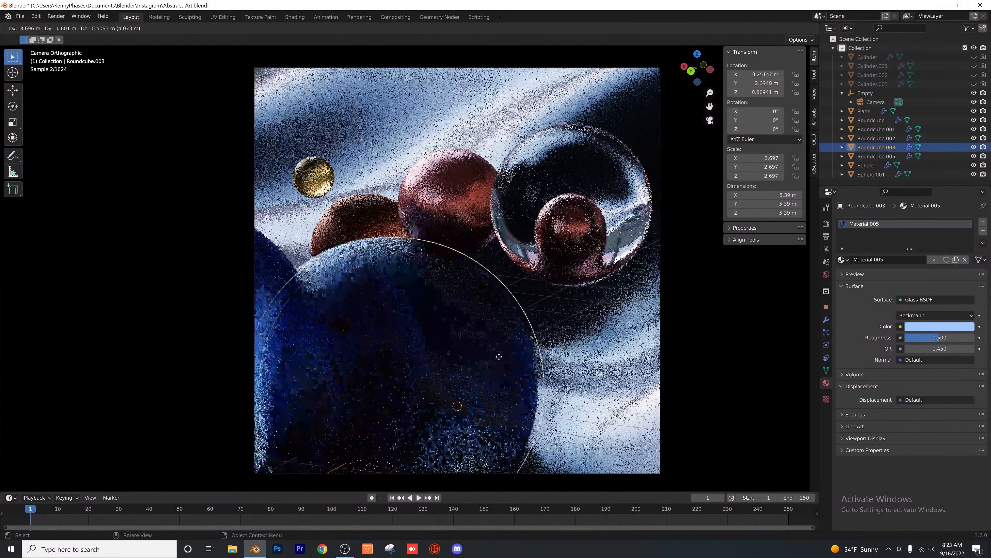
key("s")
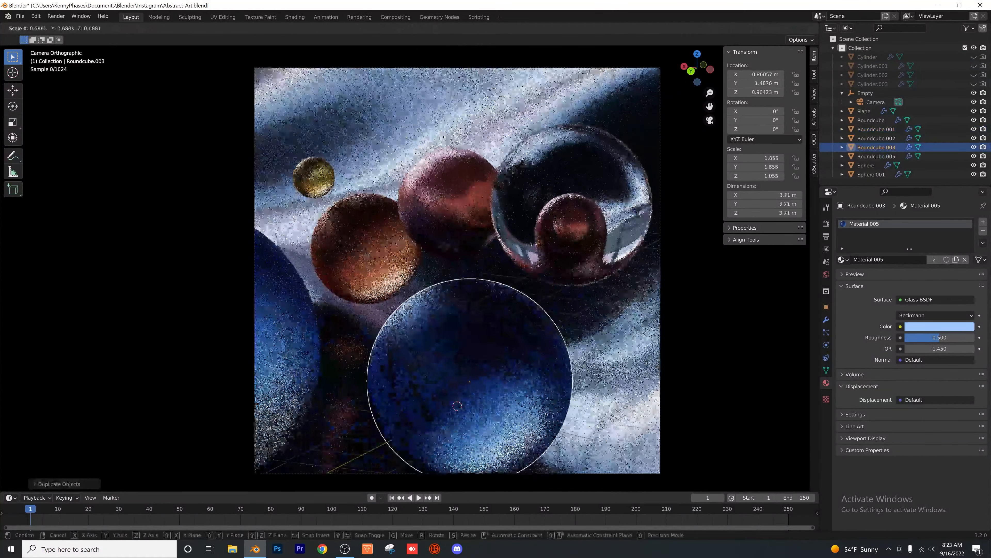
left_click(512, 366)
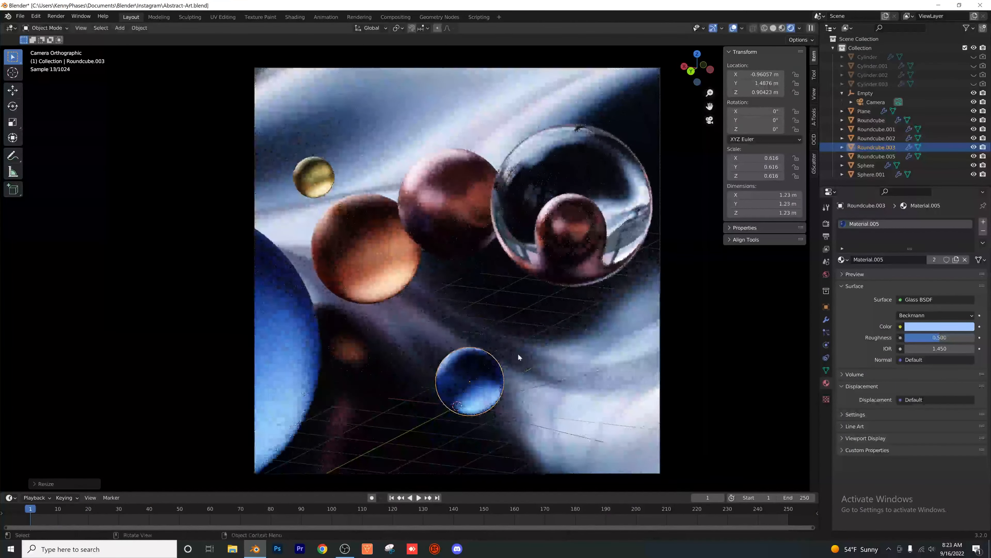
scroll(530, 353, "up", 4)
key("s")
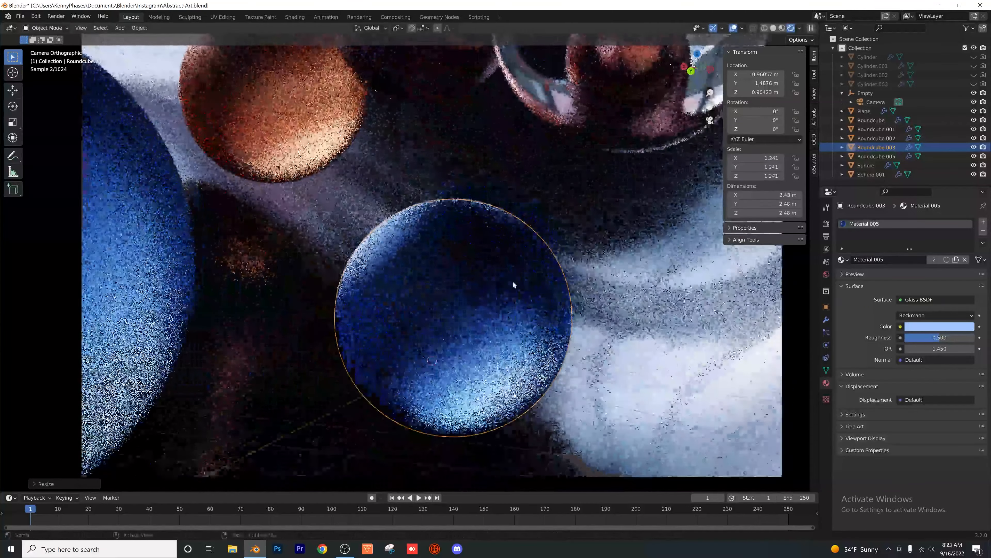
left_click(540, 264)
key("s")
left_click(527, 272)
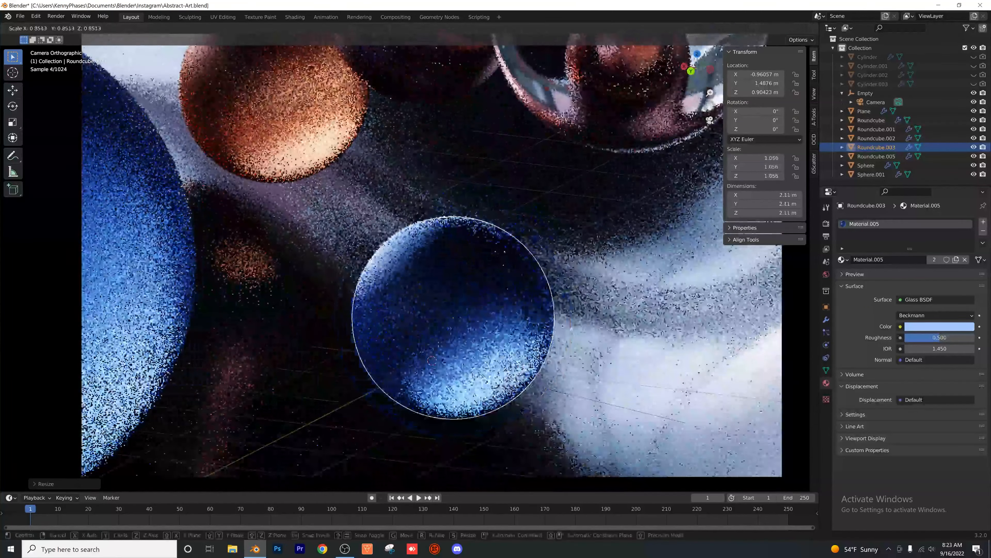
key("g")
left_click(482, 288)
scroll(485, 286, "down", 1)
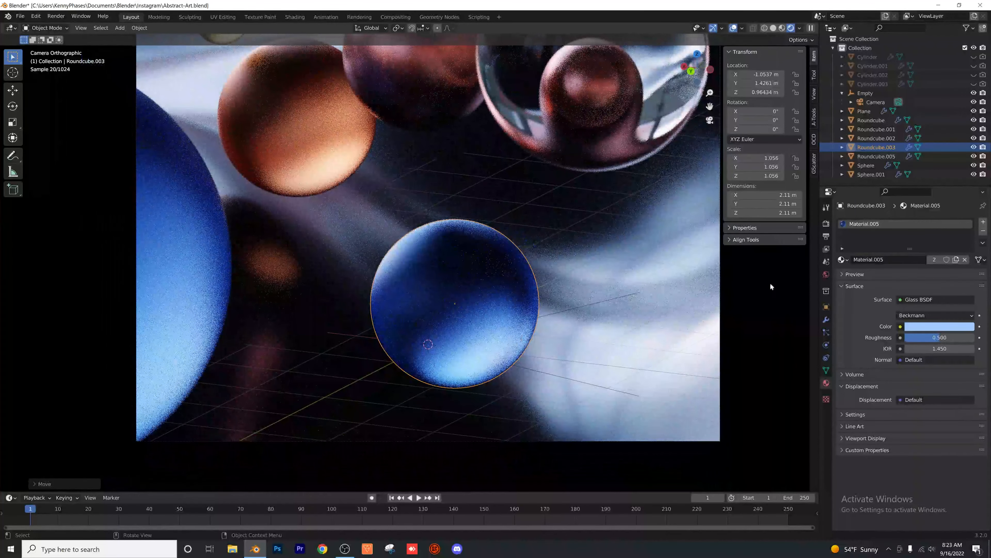
- Give the duplicated blue sphere its own copy of the glass material and change its color to a light salmon
left_click(955, 260)
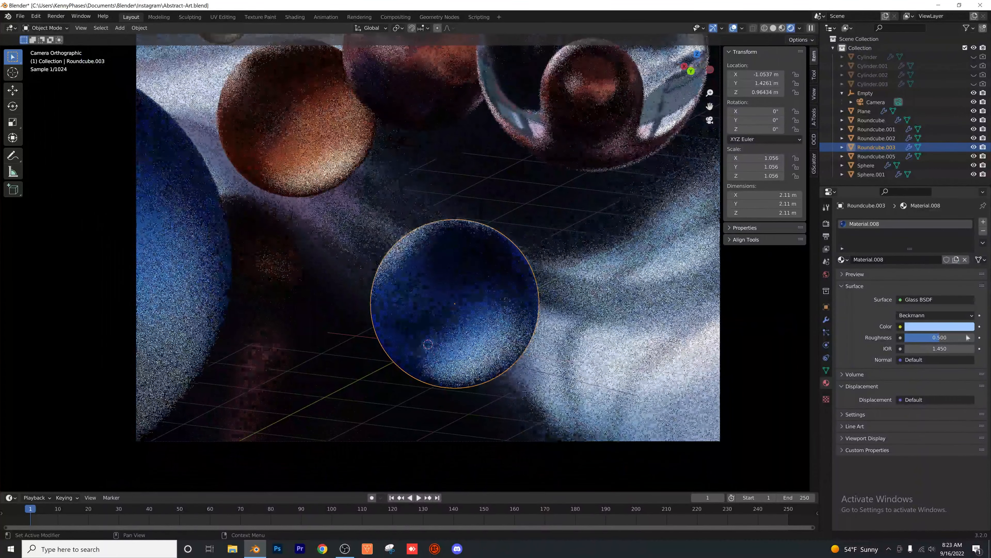
left_click(945, 326)
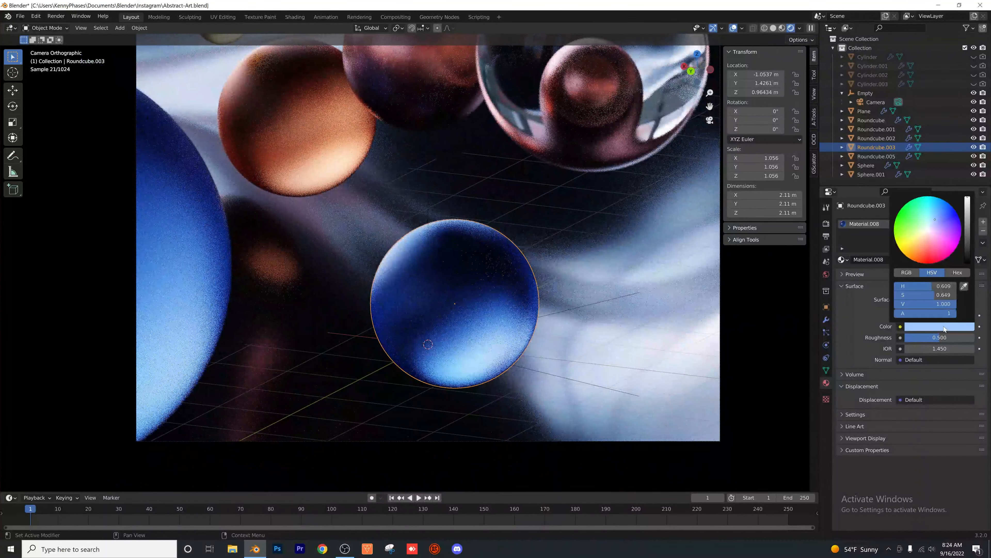
scroll(503, 187, "down", 3)
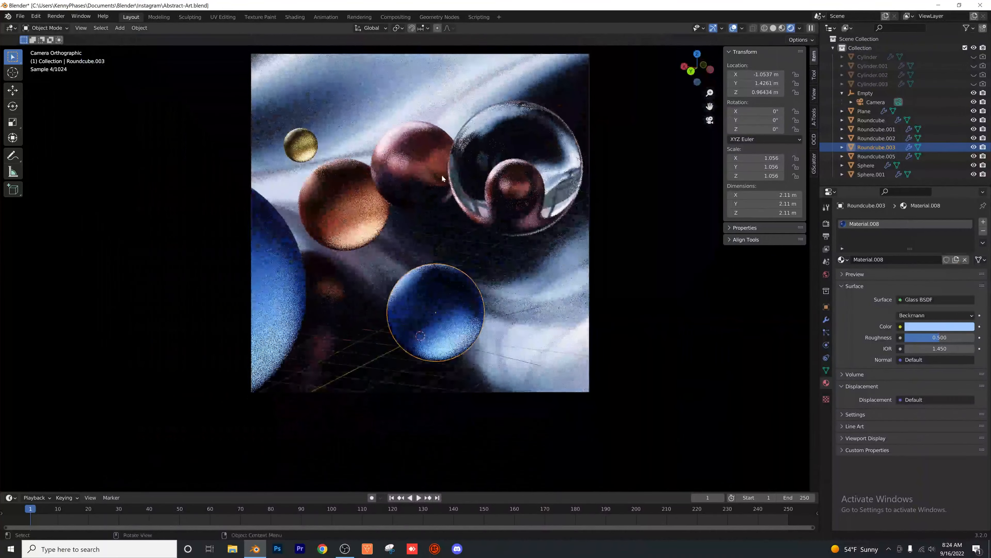
scroll(441, 174, "up", 1)
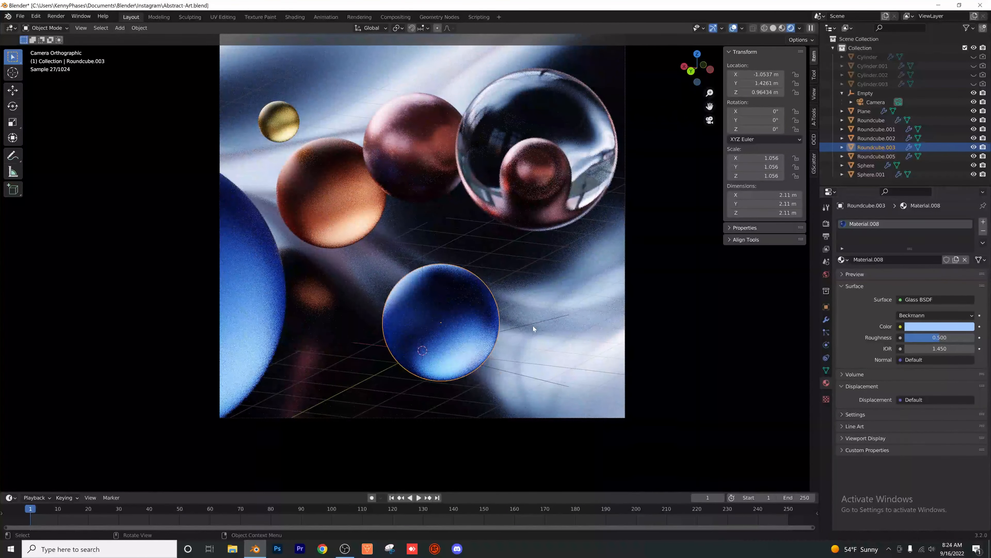
left_click(965, 328)
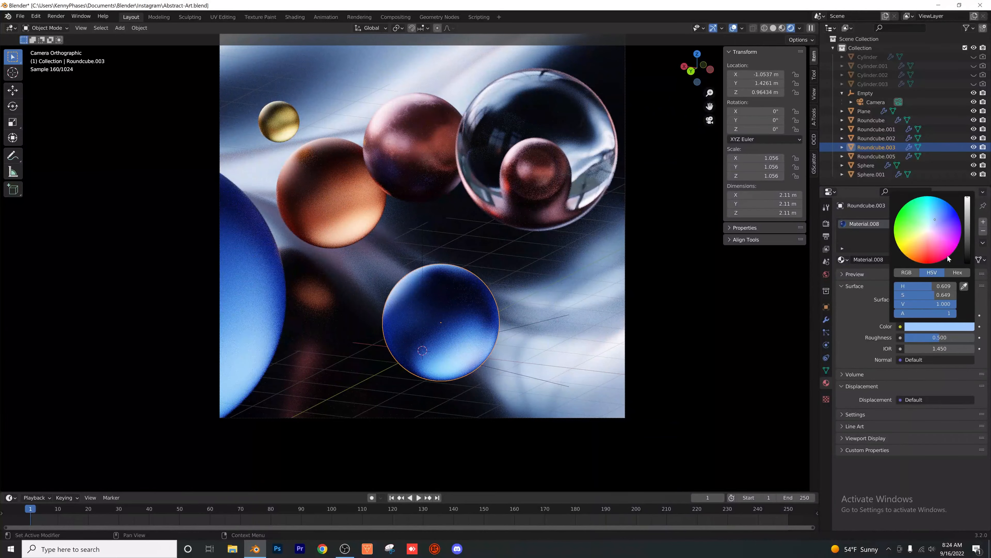
left_click_drag(935, 219, 927, 246)
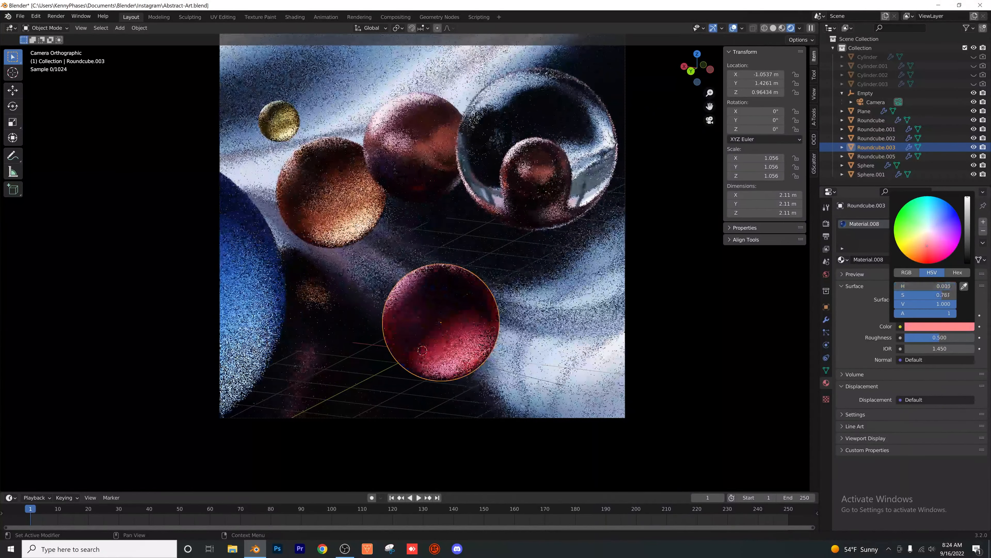
mouse_move(926, 246)
left_mouse_down()
mouse_move(928, 213)
mouse_move(913, 240)
mouse_move(924, 247)
left_mouse_up()
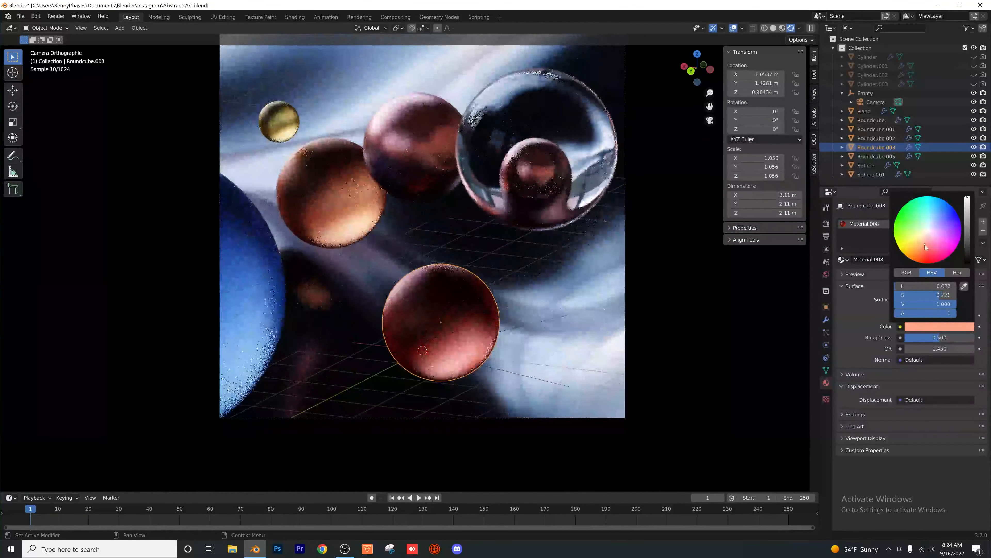
- Shrink the salmon sphere to a scale of about 0.670 and duplicate it just above, scaling the copy to about 0.254
left_click(500, 302)
scroll(471, 336, "up", 2)
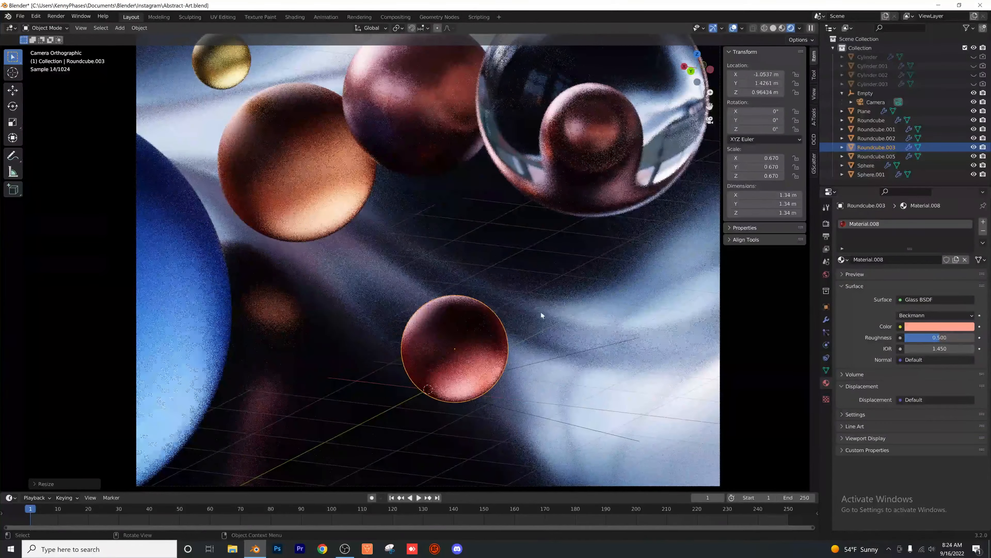
key("shift+d")
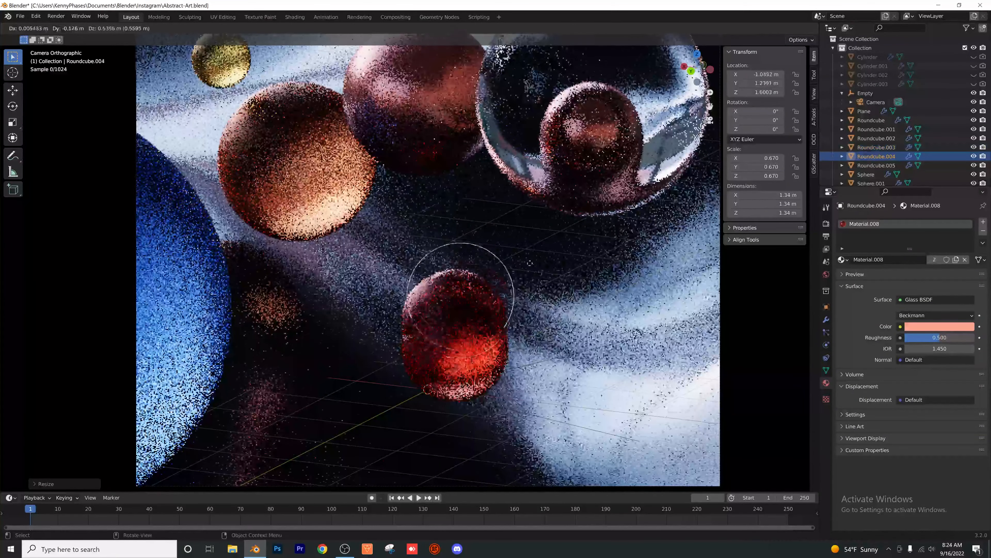
left_click(521, 219)
key("s")
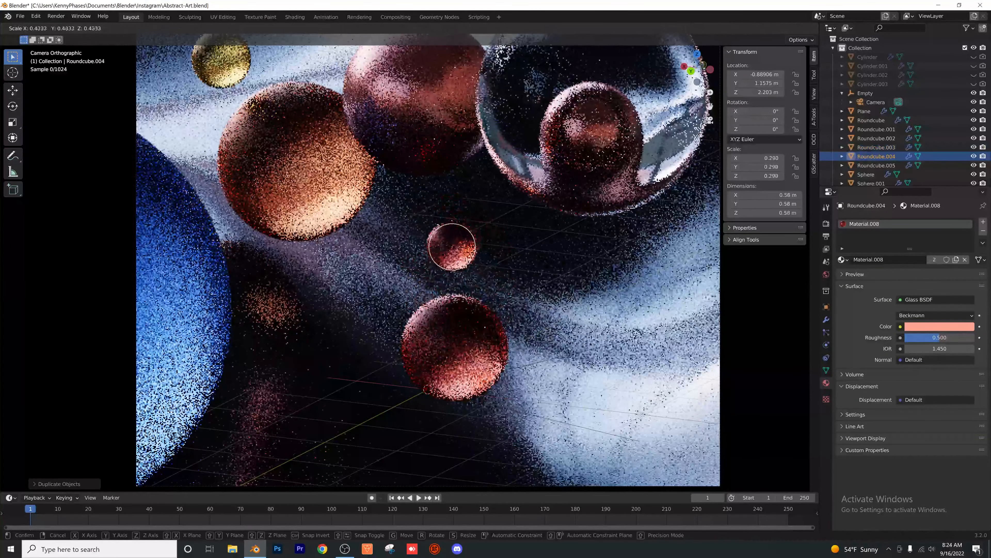
left_click(523, 304)
scroll(511, 252, "up", 3)
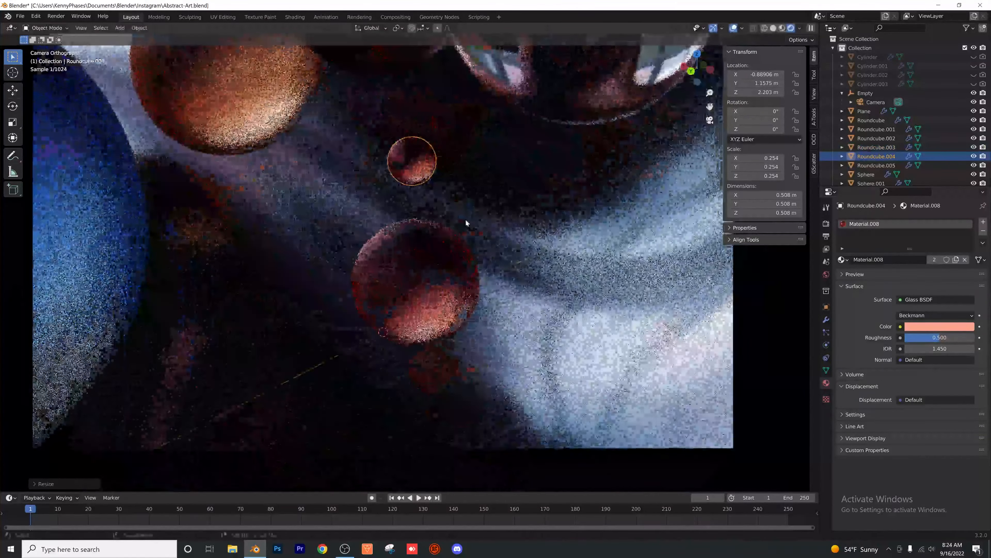
- Duplicate the small salmon sphere five times, spacing the copies in a ring around the larger salmon sphere
key("shift+d")
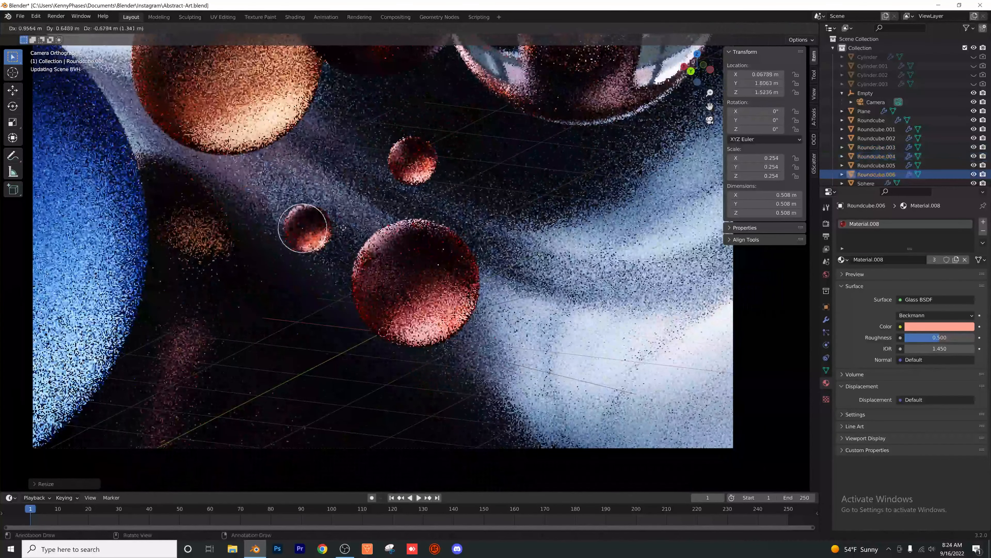
key("shift+d")
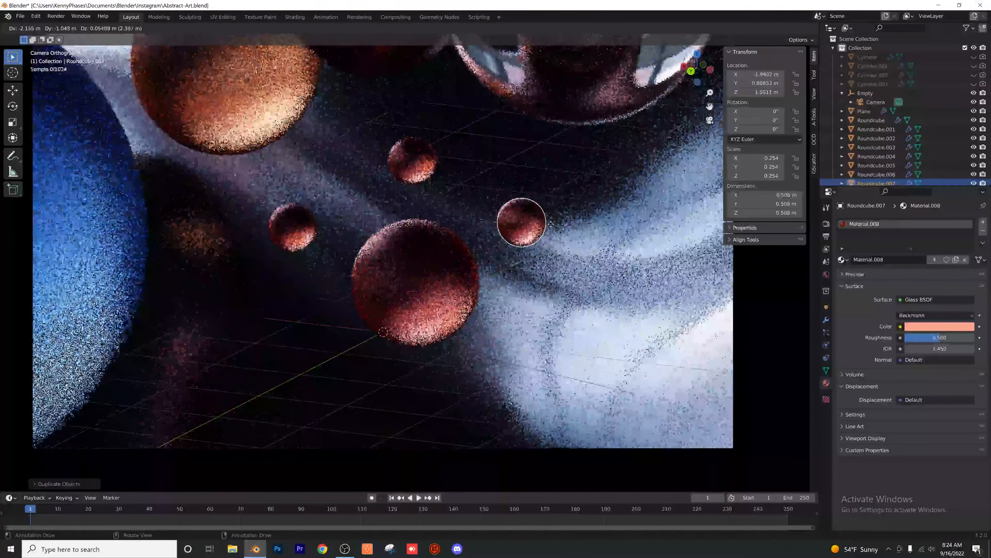
left_click(553, 224)
key("shift+d")
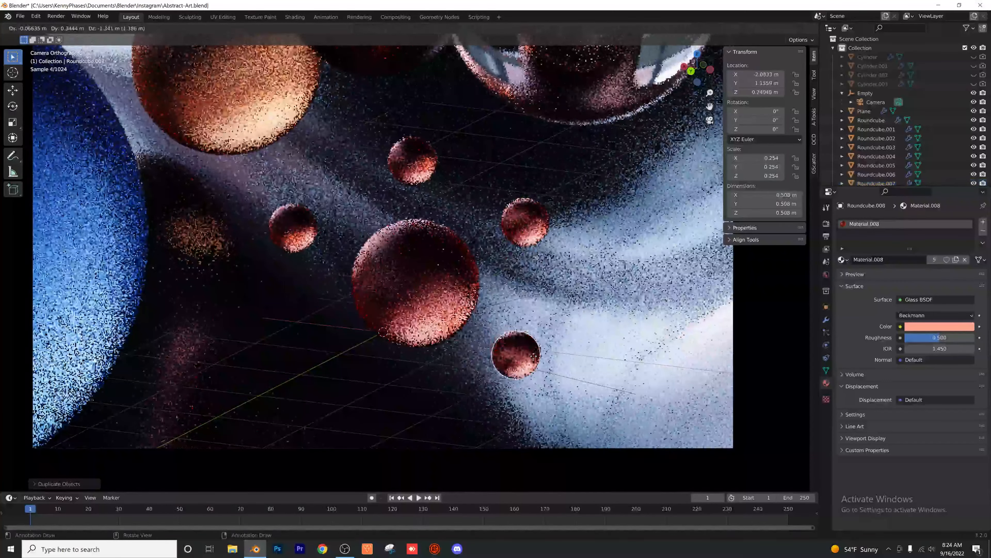
left_click(535, 366)
key("shift+d")
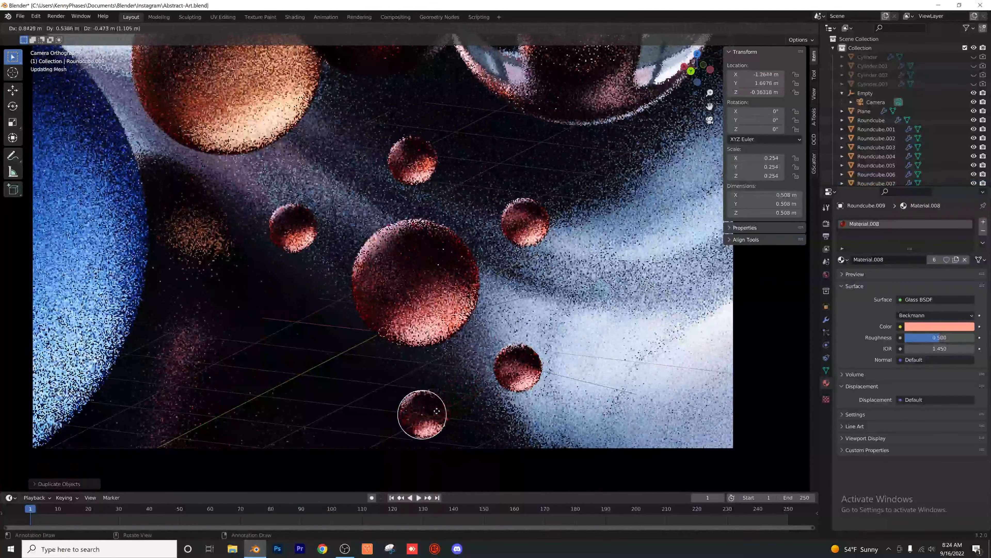
left_click(435, 410)
key("shift+d")
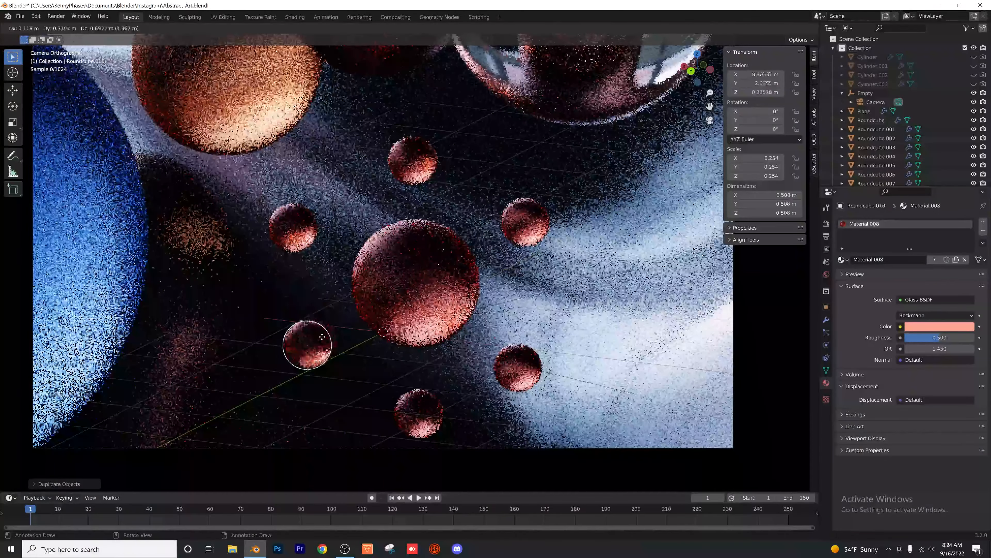
left_click(320, 339)
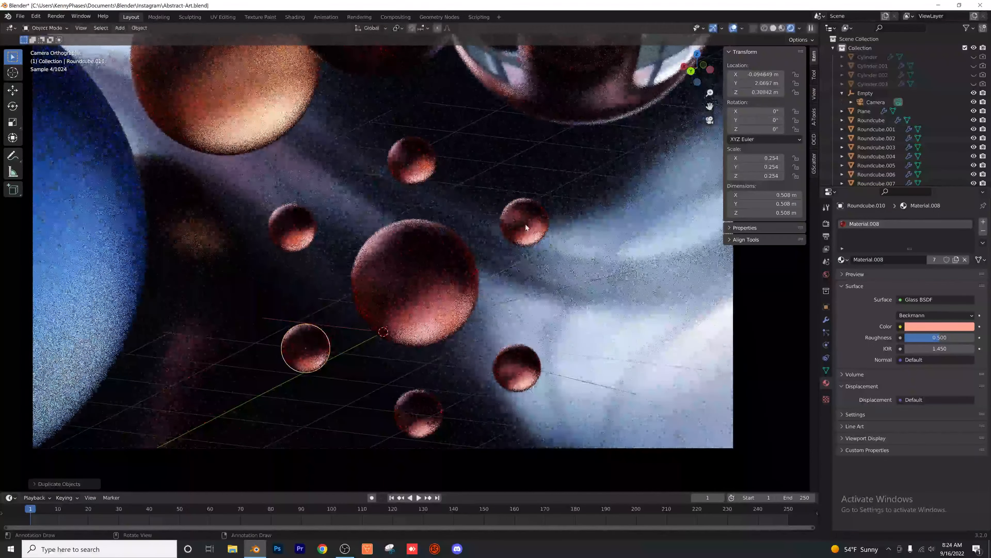
- Even out the ring by nudging the upper-right, upper-left and lower-right small salmon spheres slightly upward
left_click(526, 227)
key("g")
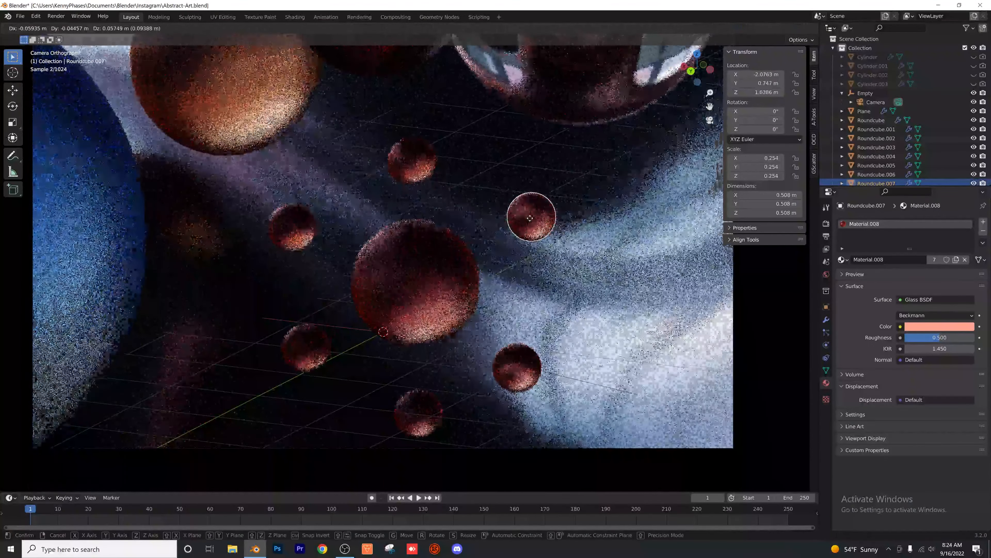
left_click(530, 218)
left_click(312, 216)
key("g")
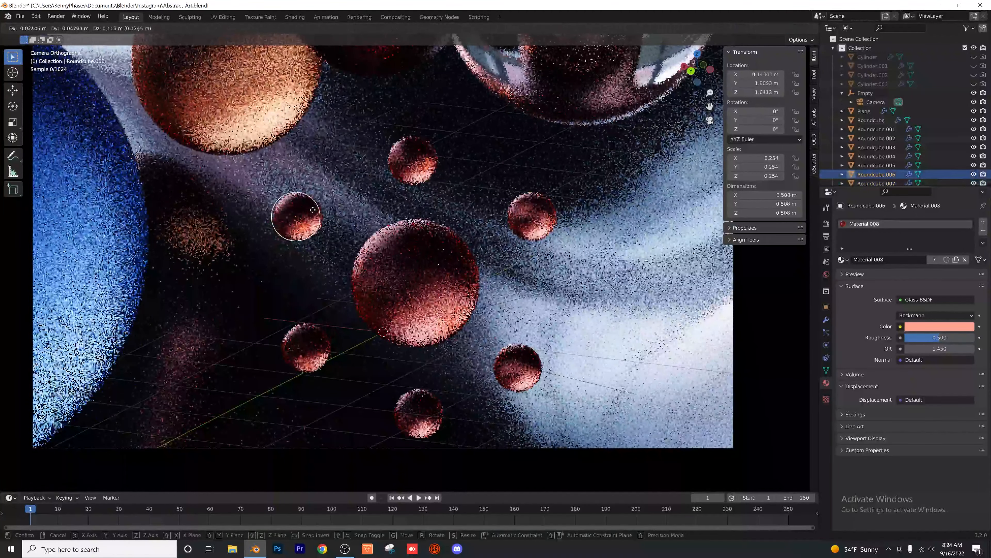
left_click(313, 209)
left_click(525, 347)
key("g")
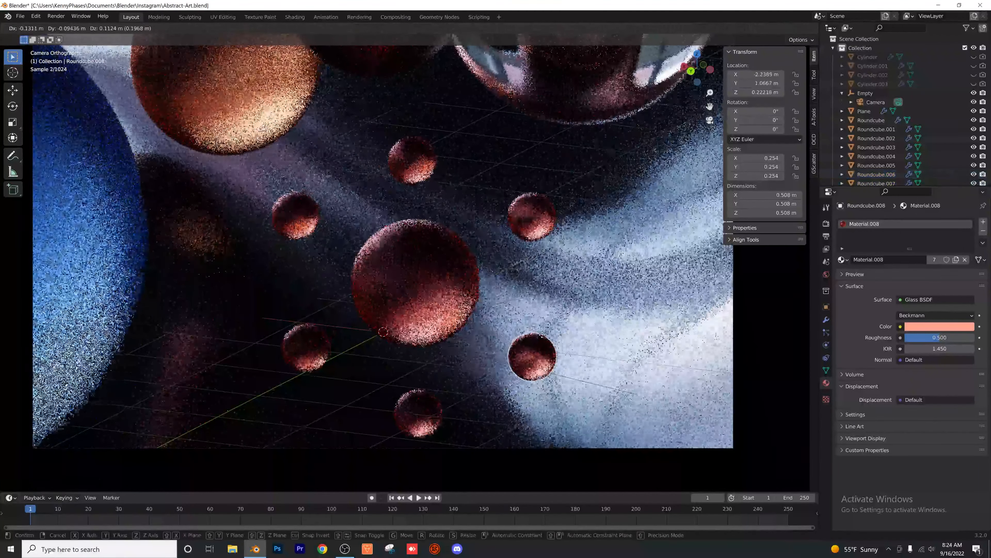
left_click(542, 336)
scroll(381, 315, "down", 2)
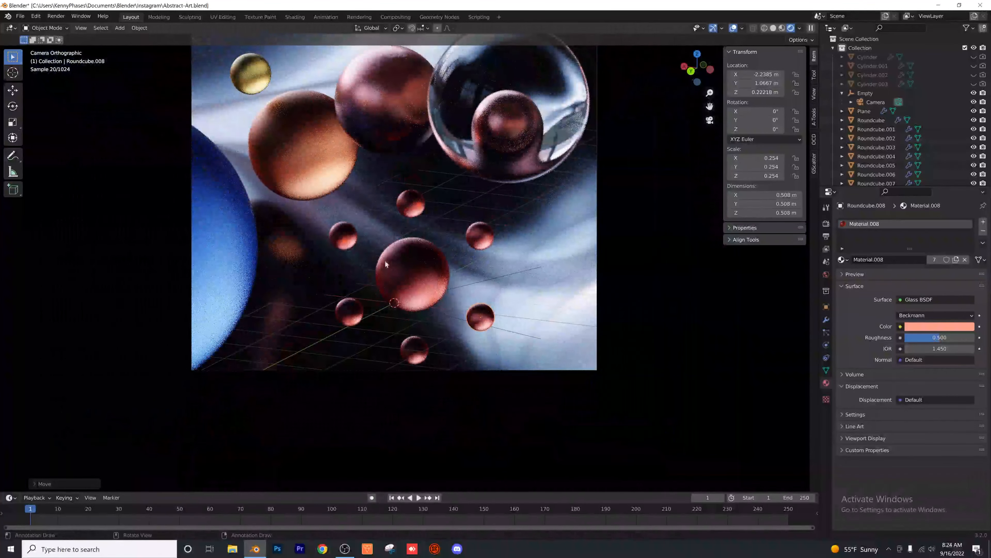
scroll(471, 205, "down", 1)
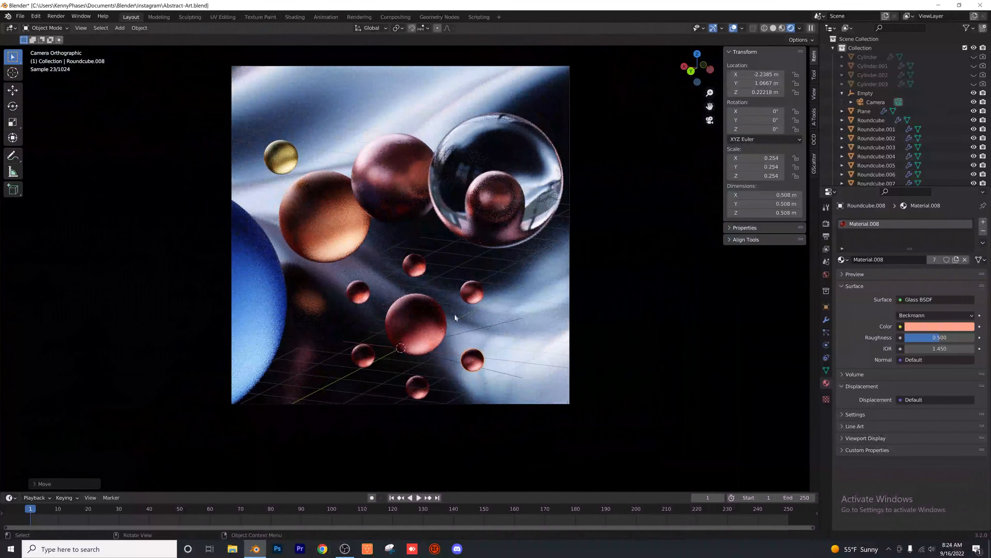
- Save the file and assign the gold glass material, Material.006, to the topmost small sphere of the ring
key("ctrl+s")
scroll(418, 294, "up", 1)
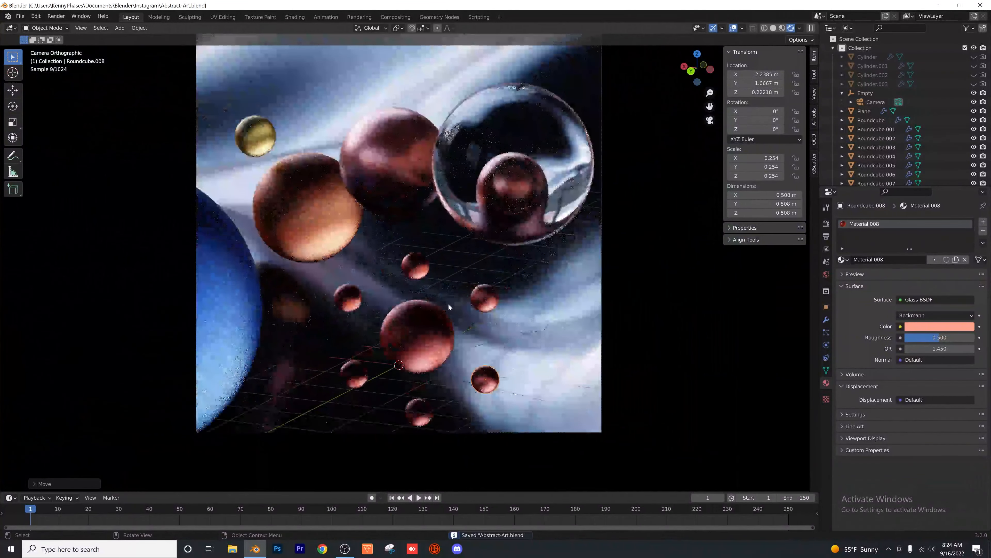
left_click(423, 269)
left_click(842, 259)
left_click(843, 259)
left_click(867, 333)
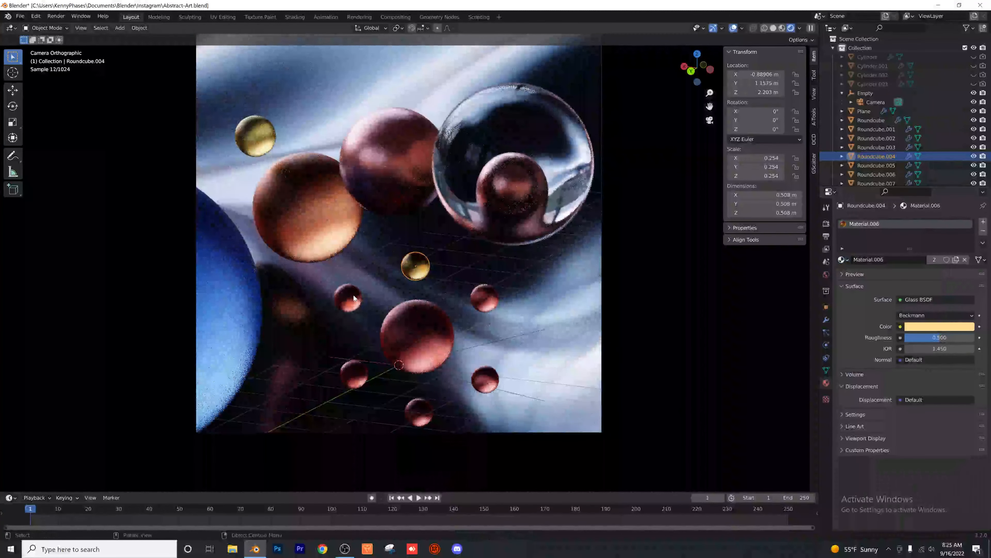
- Link the copper shader to the ring's upper-left small sphere and the large clear sphere's glass material to the upper-right one
left_click(842, 259)
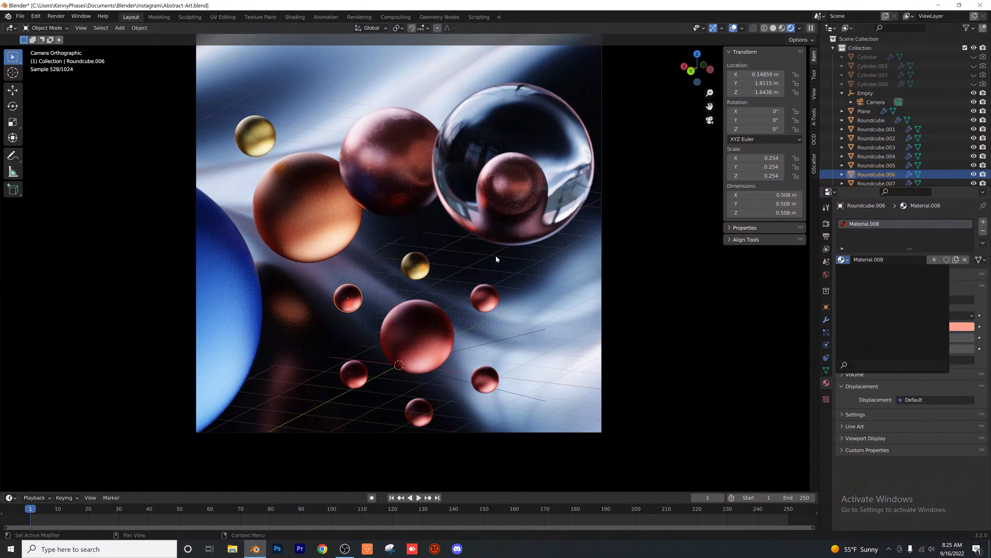
left_click(415, 181, "shift")
key("ctrl+l")
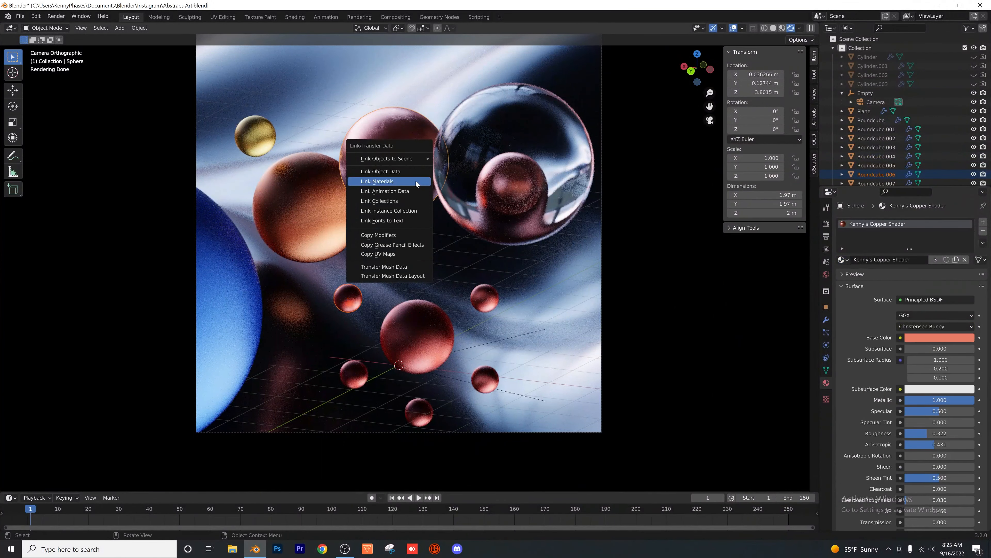
left_click(416, 181)
left_click(483, 297)
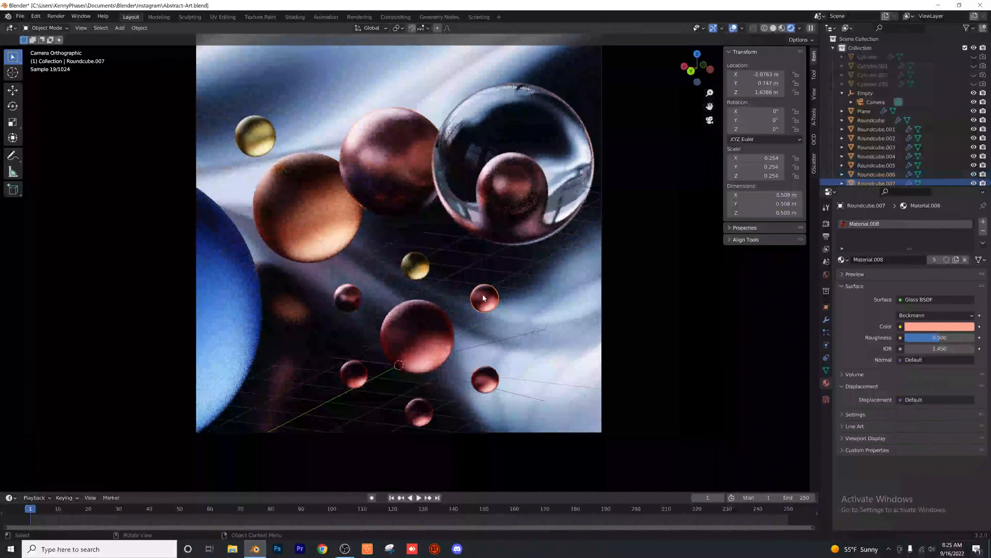
key("ctrl+l")
left_click(531, 150)
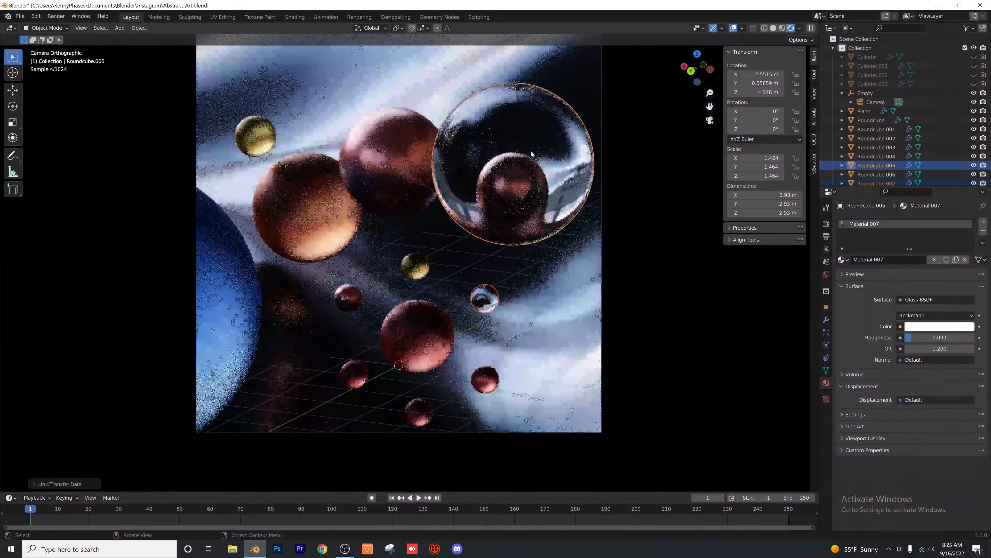
- Link the blue glass material to the ring's lower-left small sphere and the gold one to the lower-right, then save the file
left_click(352, 383)
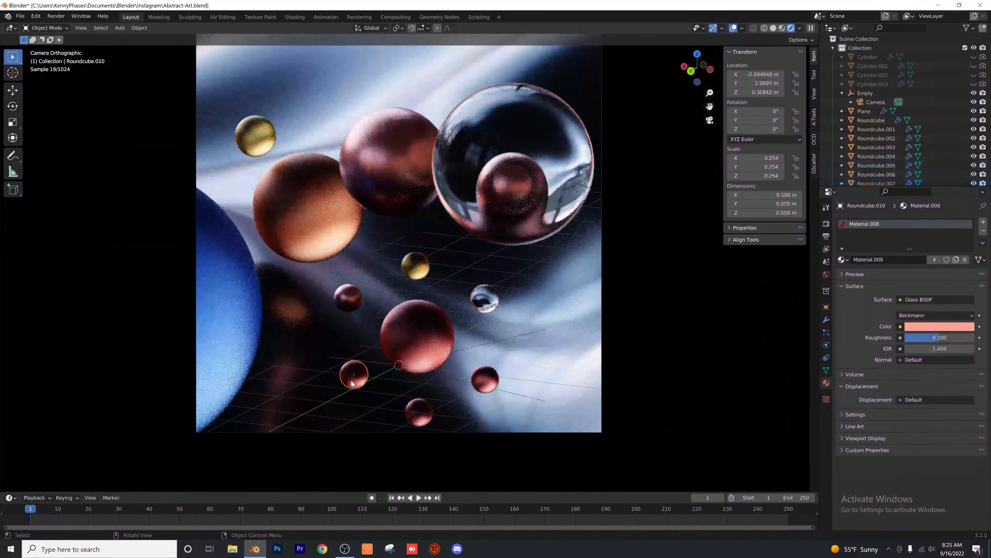
key("ctrl+l")
left_click(234, 295)
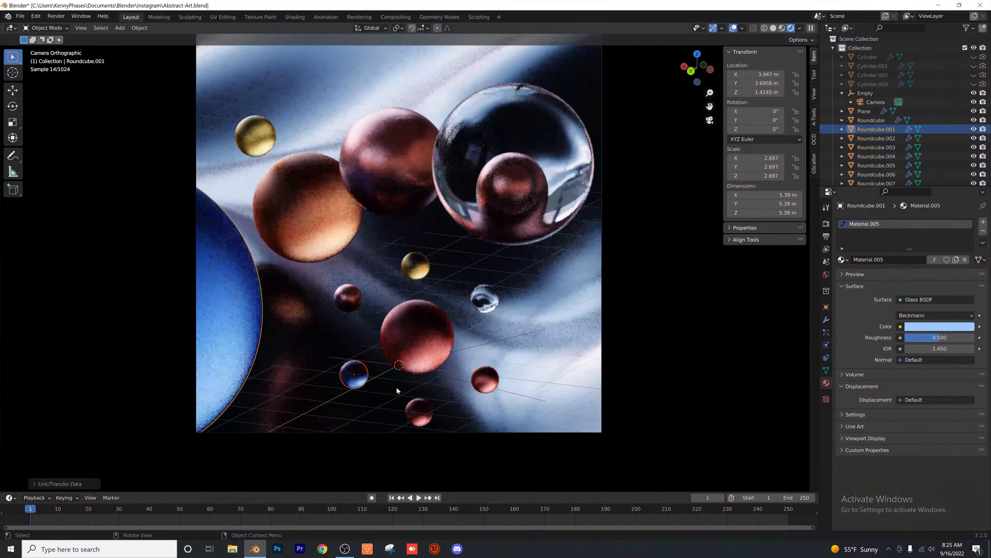
key("ctrl+l")
left_click(425, 289)
left_click(570, 275)
key("ctrl+s")
scroll(545, 266, "down", 1)
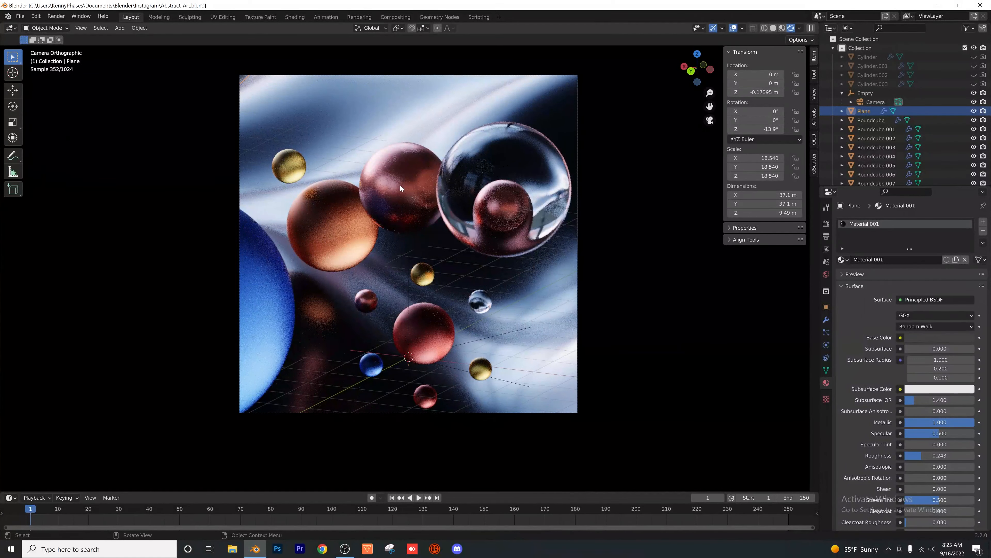
- Move the larger gold sphere down into the gap between the blue and orange spheres and save the file
left_click(300, 141)
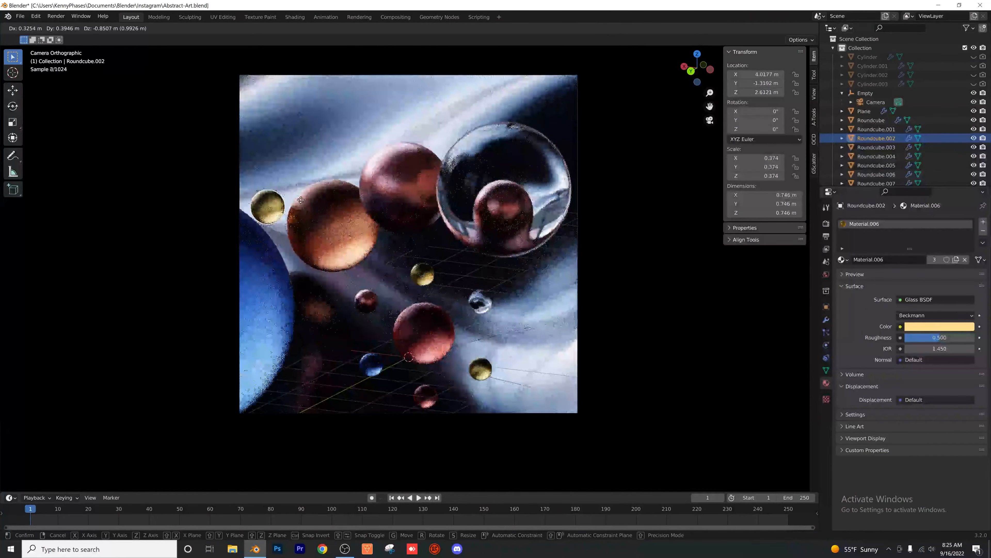
left_click(290, 212)
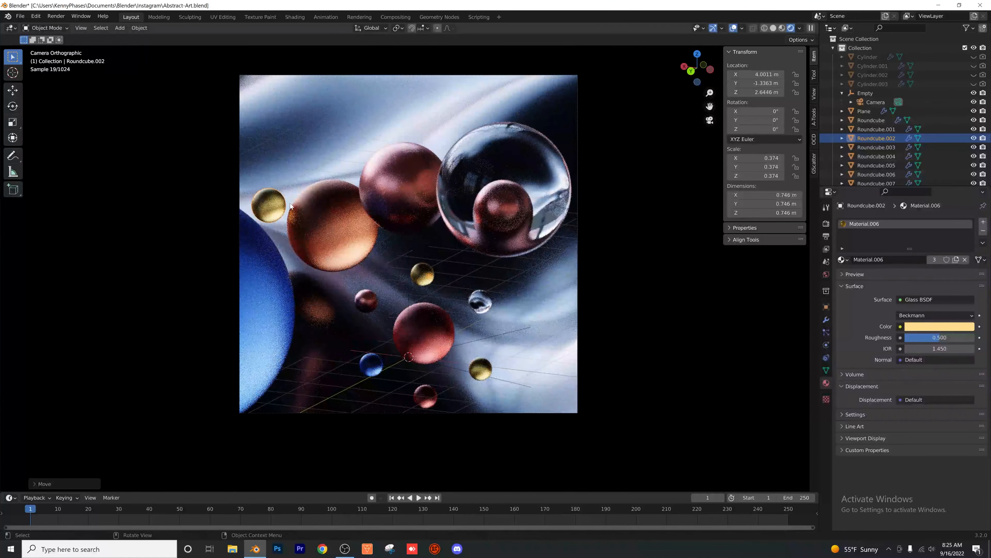
key("g")
left_click(285, 231)
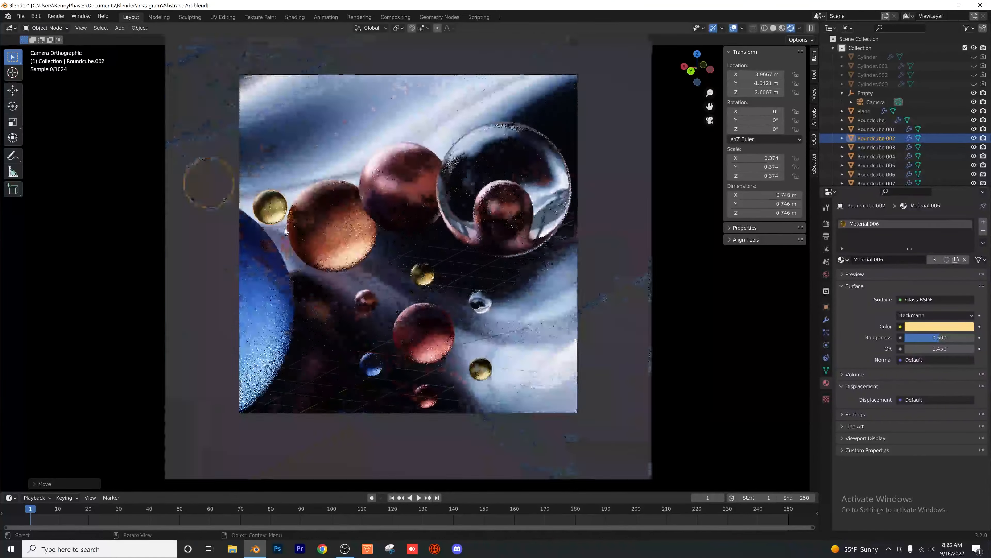
scroll(285, 231, "up", 10)
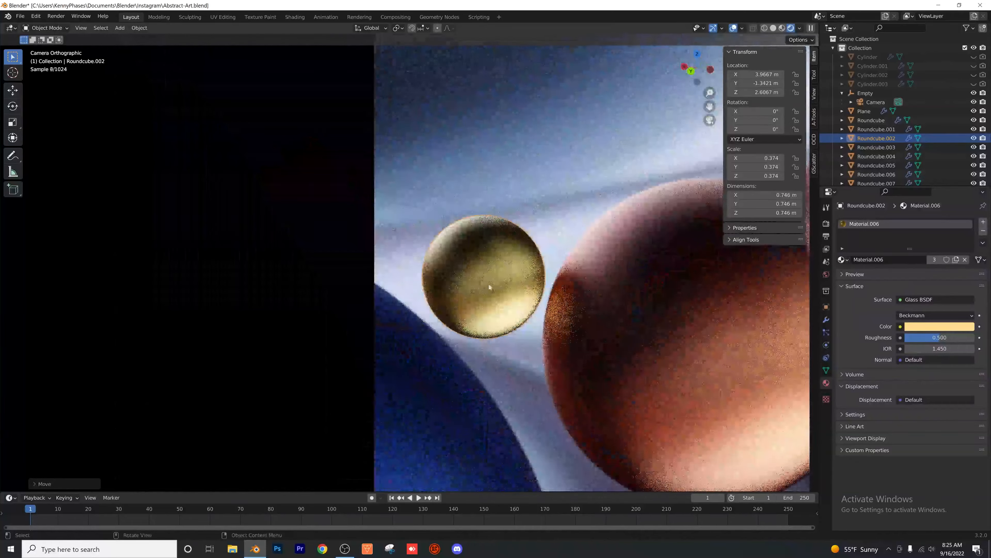
key("g")
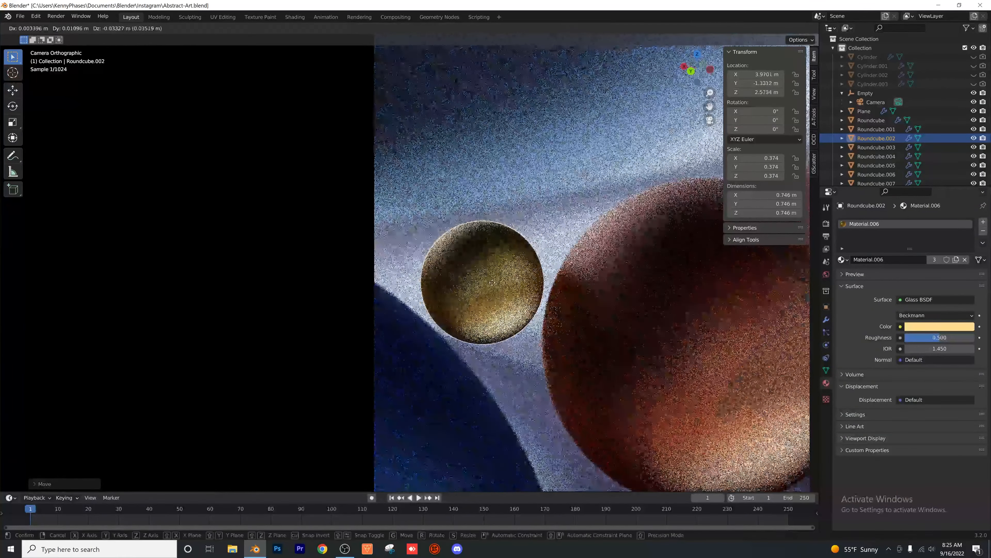
left_click(493, 281)
scroll(493, 281, "down", 6)
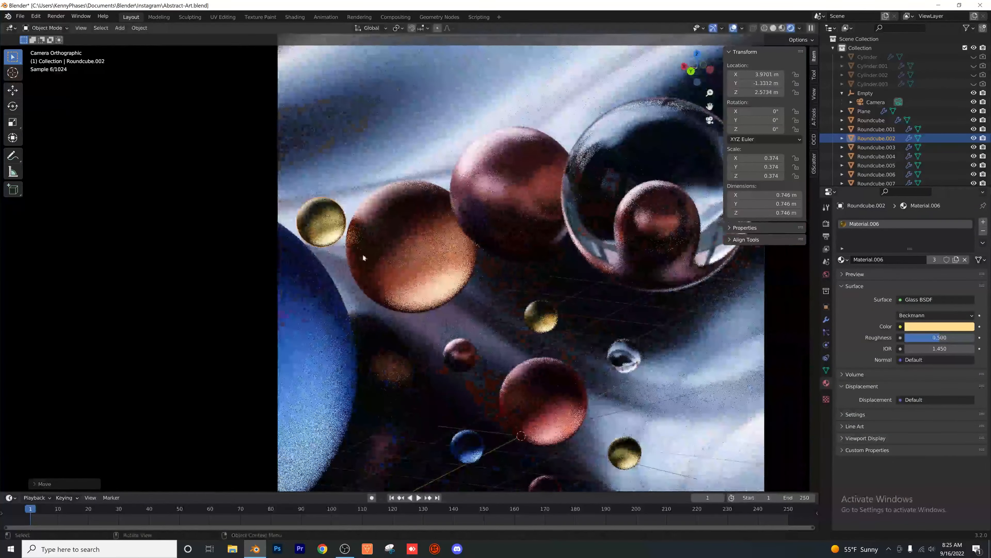
scroll(363, 256, "down", 4)
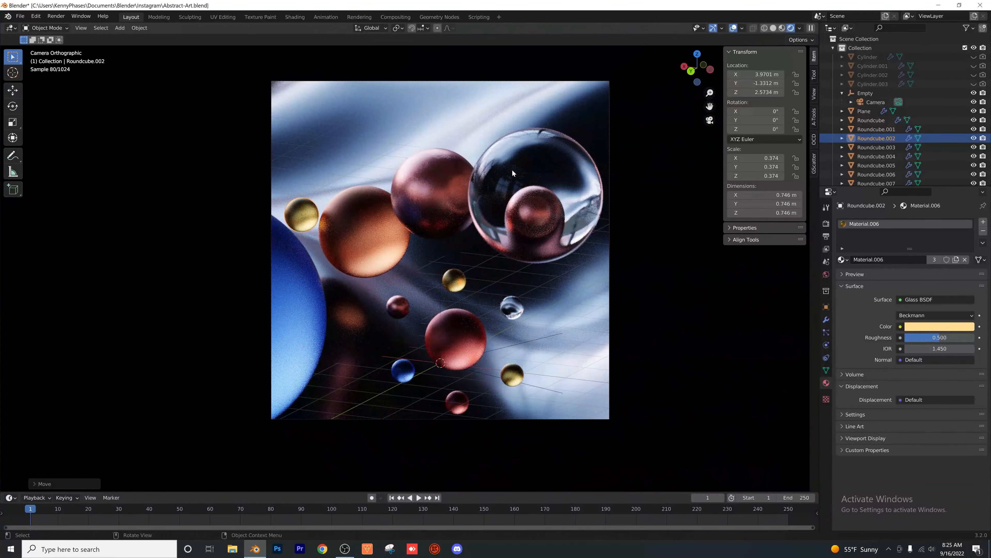
key("ctrl+s")
- Duplicate the large clear glass sphere and move the copy over to the blue sphere's side of the scene
left_click(544, 168)
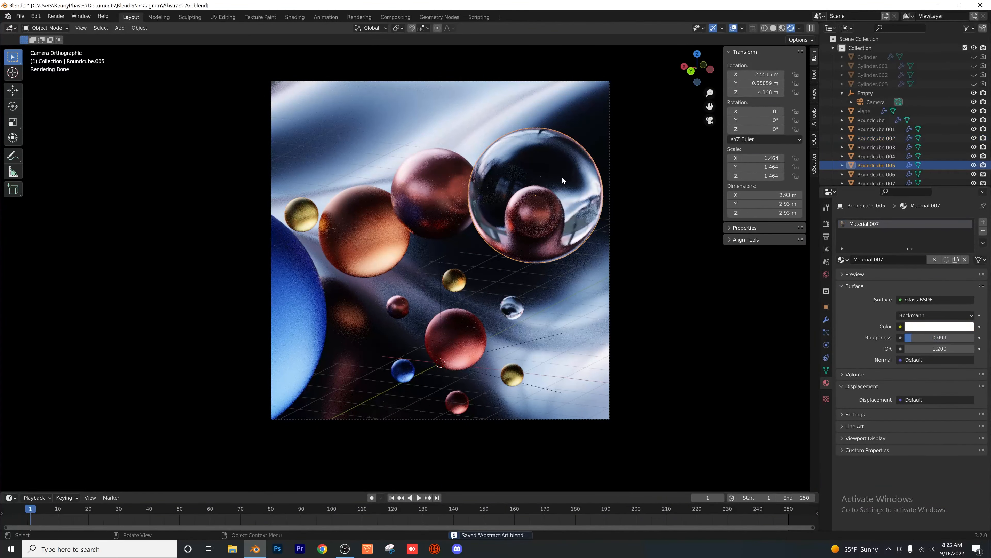
key("shift+d")
left_click(378, 121)
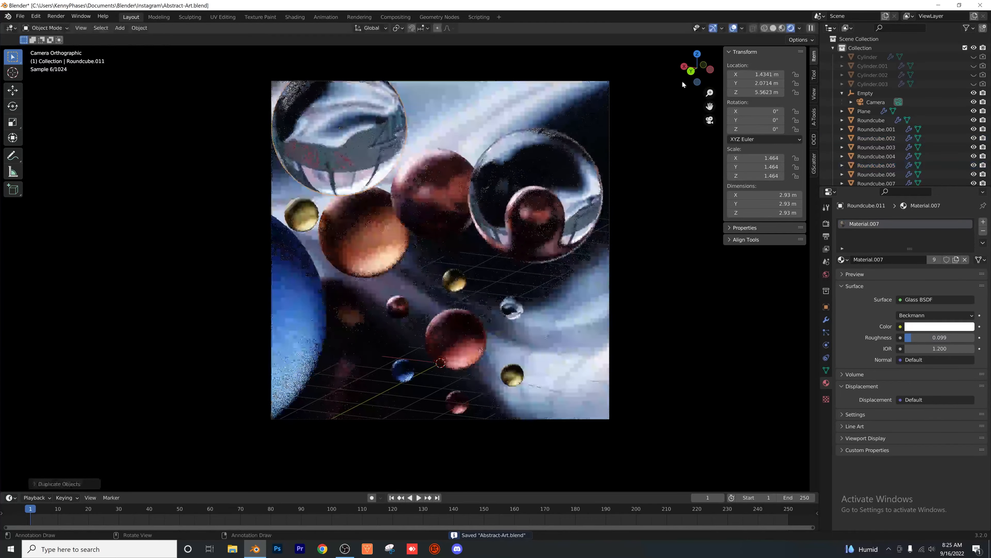
middle_click_drag(431, 203, 409, 260)
key("g")
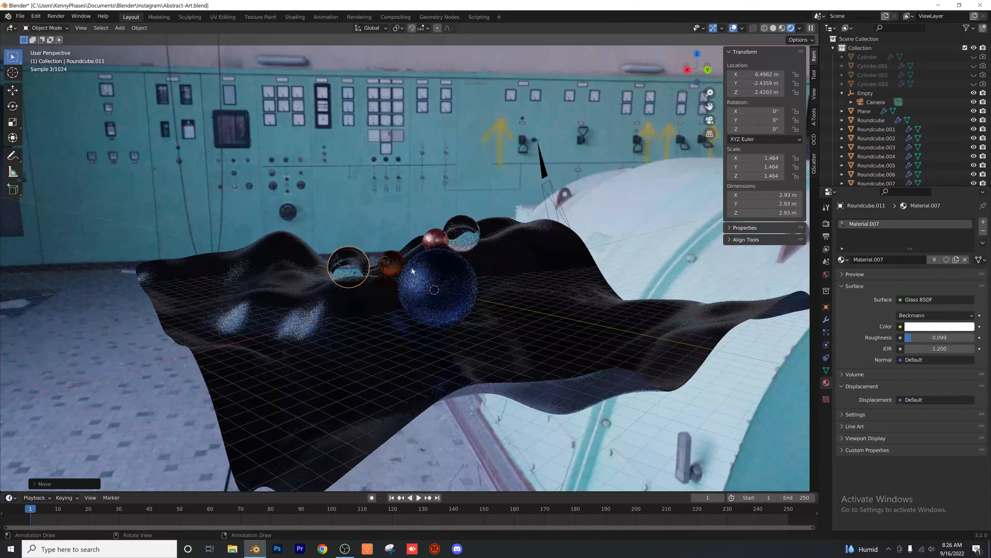
left_click(419, 265)
key("KP_0")
- Position the glass copy in the upper-left of the camera view and enlarge it to a scale of about 1.838
key("g")
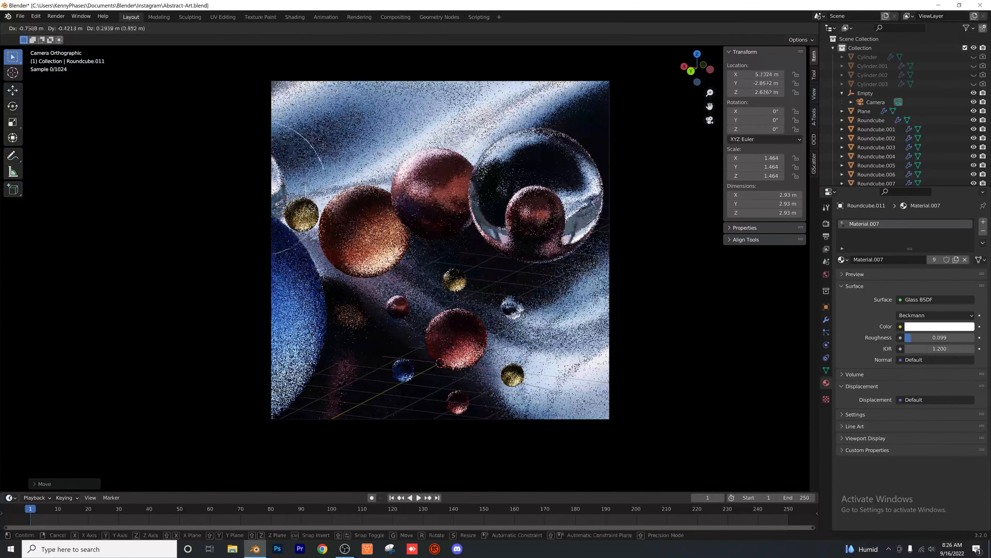
left_click(394, 151)
key("s")
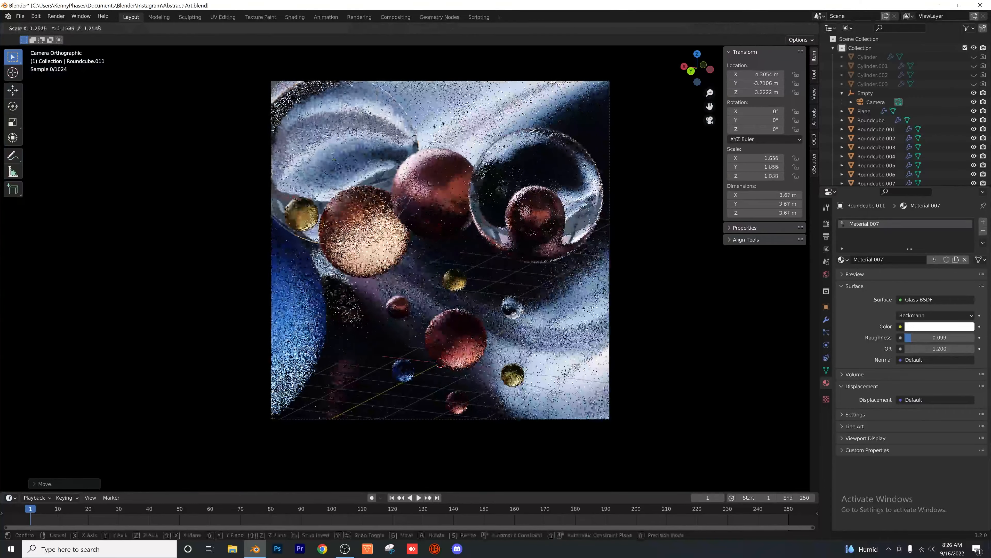
left_click(419, 175)
- Push the enlarged glass sphere back behind the other spheres, to about X 8.13 m and Y -11.91 m
middle_click_drag(419, 175, 357, 240)
key("g")
left_click(257, 275)
key("KP_0")
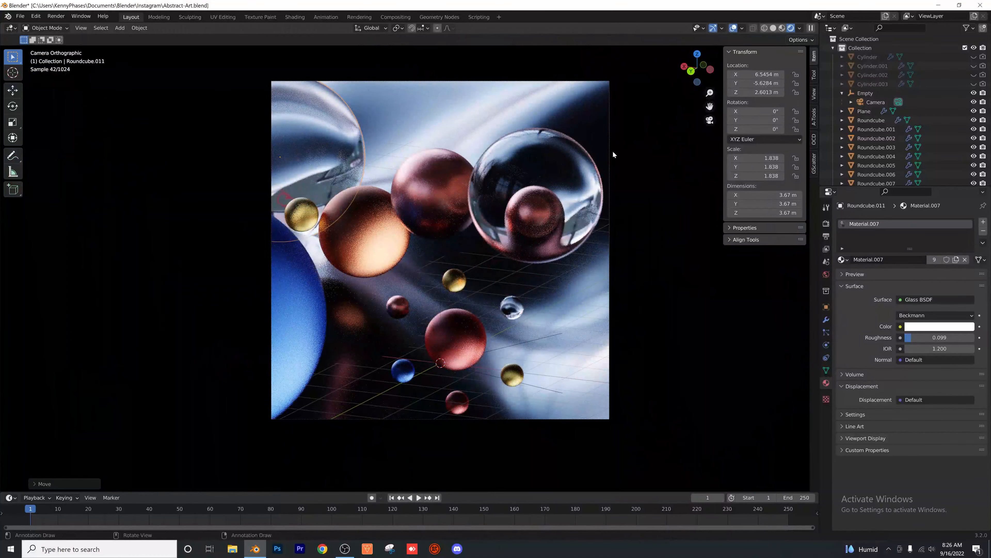
left_click_drag(743, 81, 764, 83)
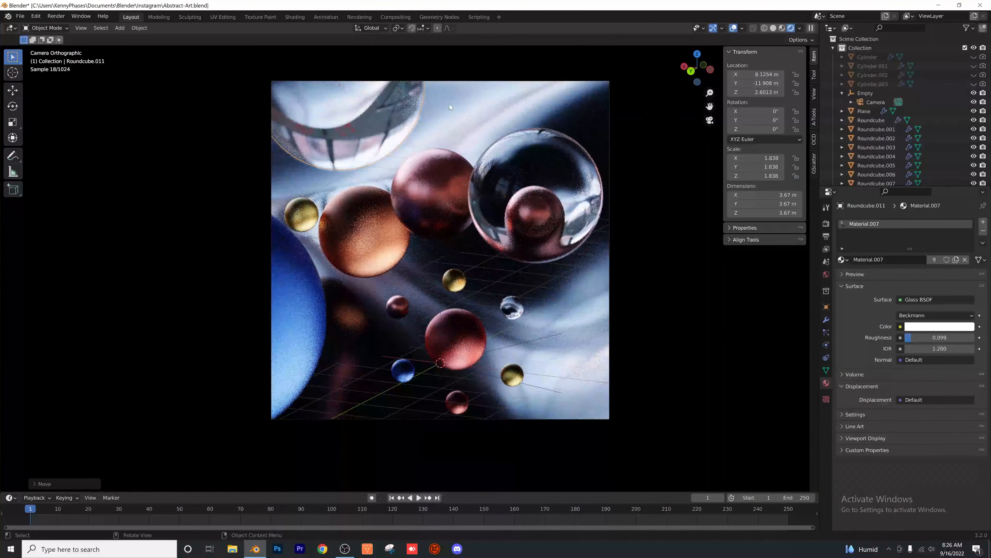
- Lower the enlarged glass sphere along Z and shift it behind the orange and copper spheres, to about X 7.47, Y -12.30, Z 0.78 m
key("g")
key("z")
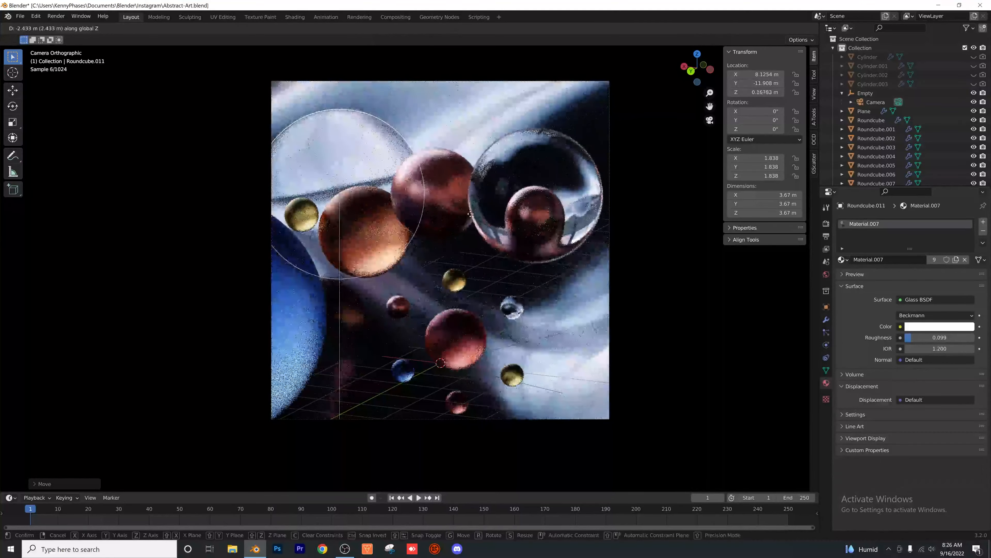
left_click(471, 199)
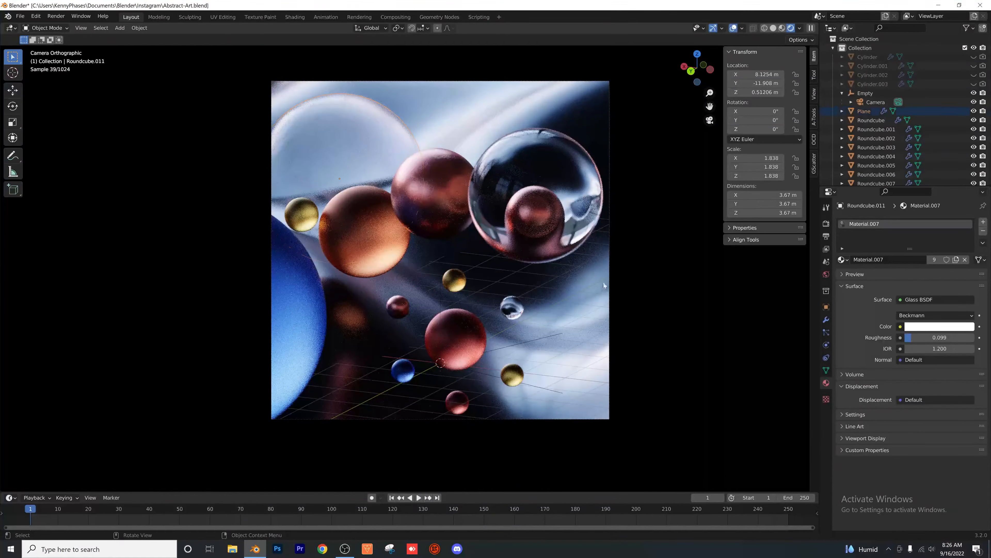
key("g")
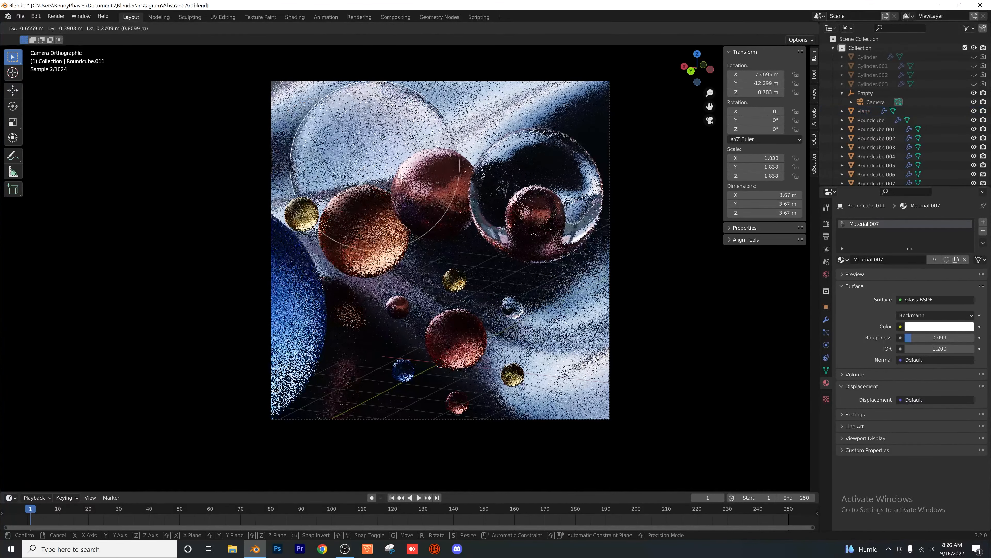
left_click(383, 137)
- Link the gold sphere's material to the large glass sphere in the background and deselect both spheres
left_click(310, 211)
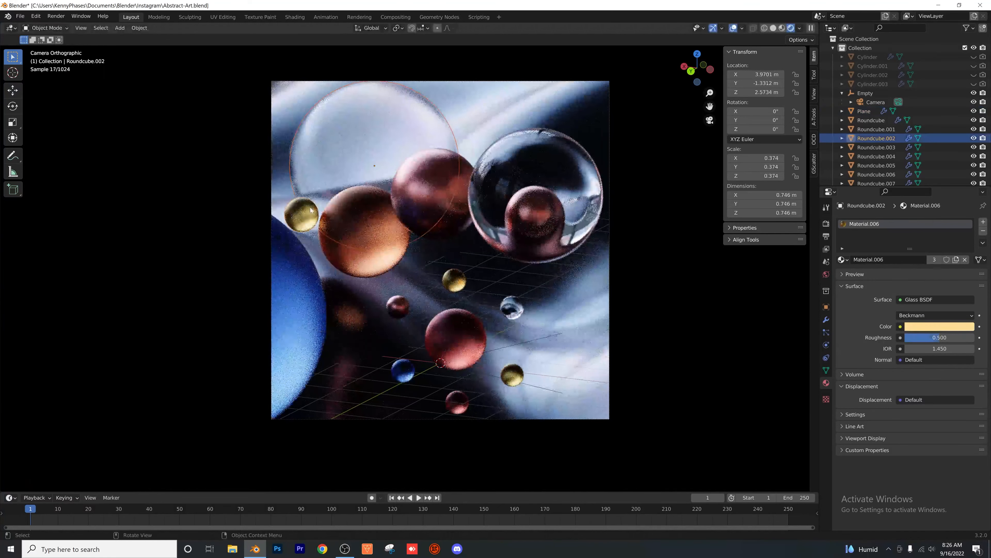
left_click(321, 142)
left_click(302, 212, "shift")
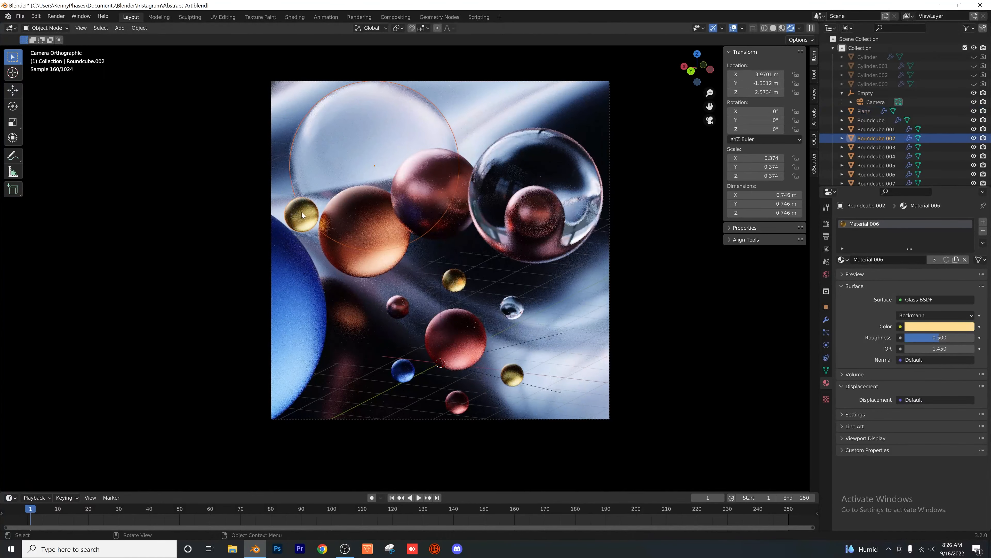
key("ctrl+l")
left_click(302, 212)
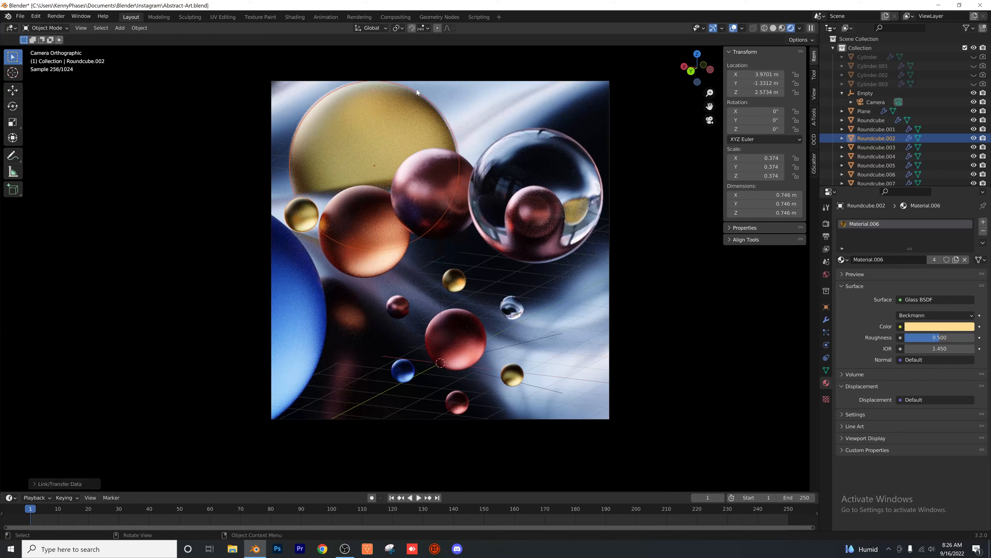
left_click(550, 112)
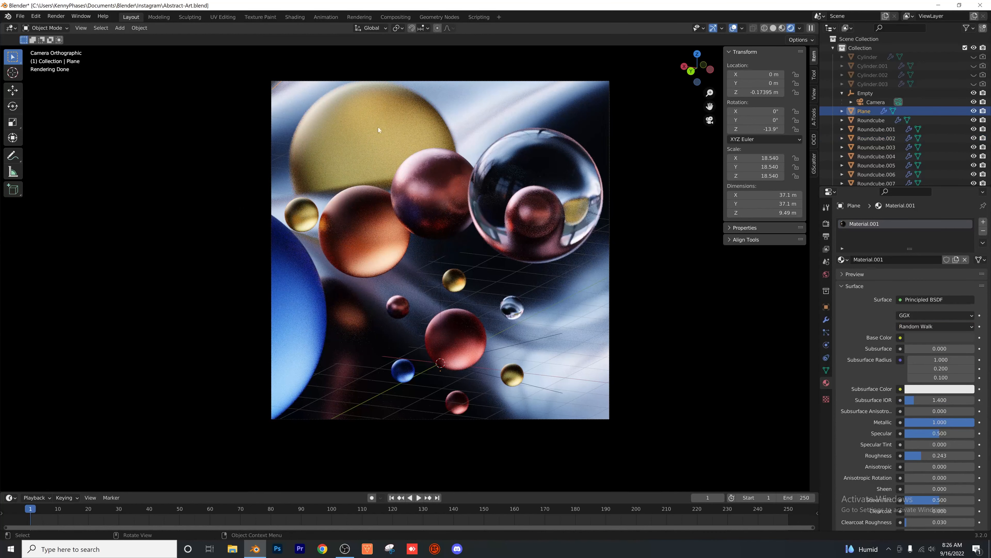
- Move the large gold sphere up into the upper-left corner of the camera view, to about X 8.68, Y -12.15, Z 2.33 m
left_click(420, 133)
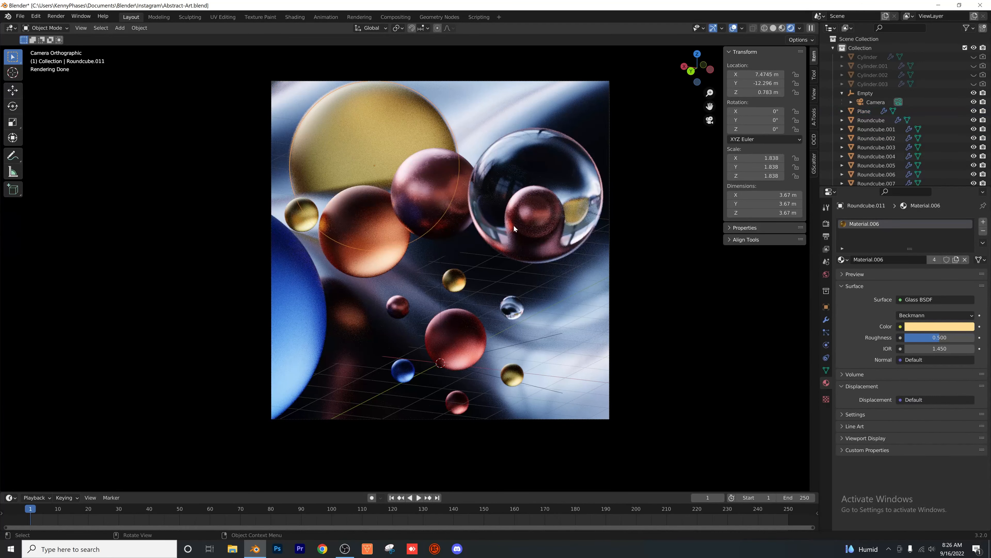
key("g")
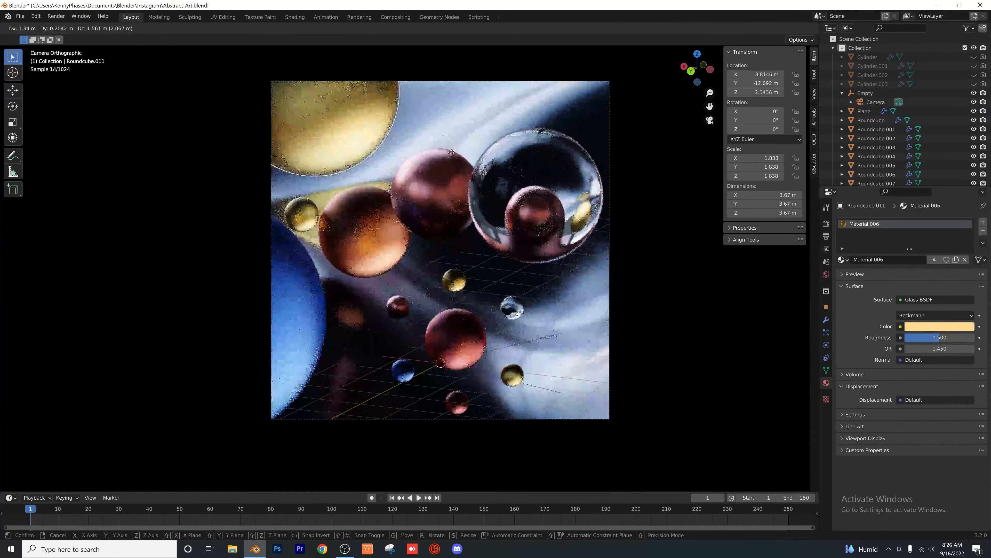
left_click(463, 153)
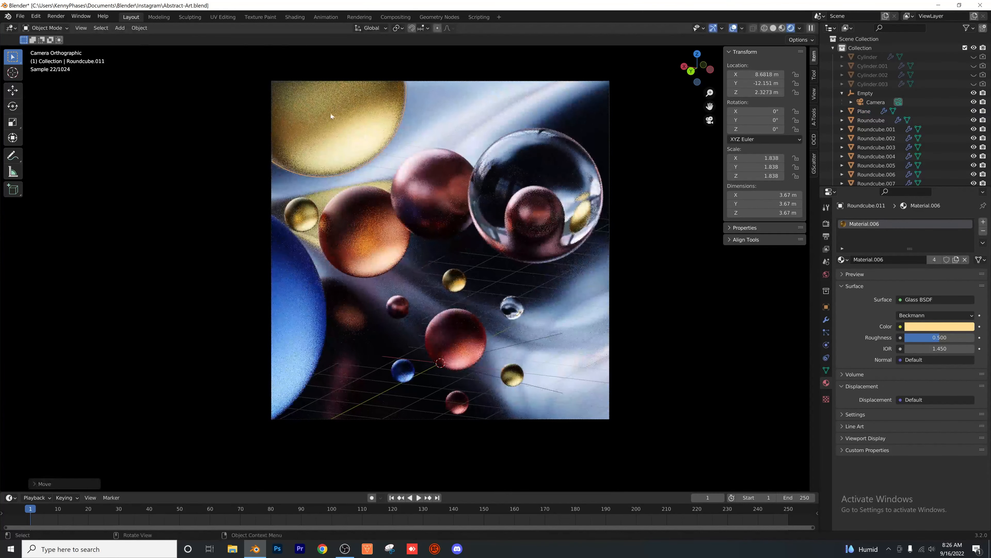
- Give the small gold sphere left of the orange sphere its own copy of the glass material, coloured light pink
left_click(297, 226)
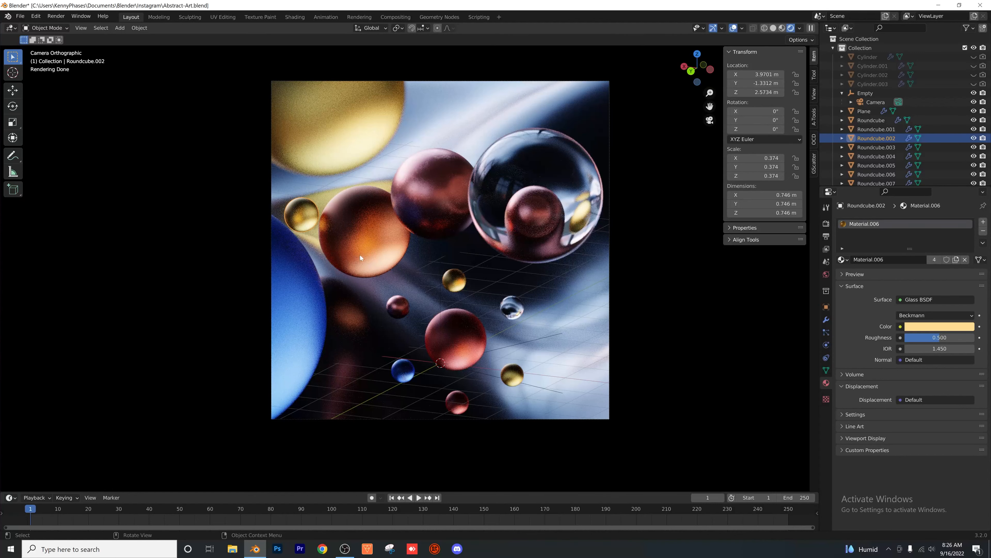
left_click(955, 261)
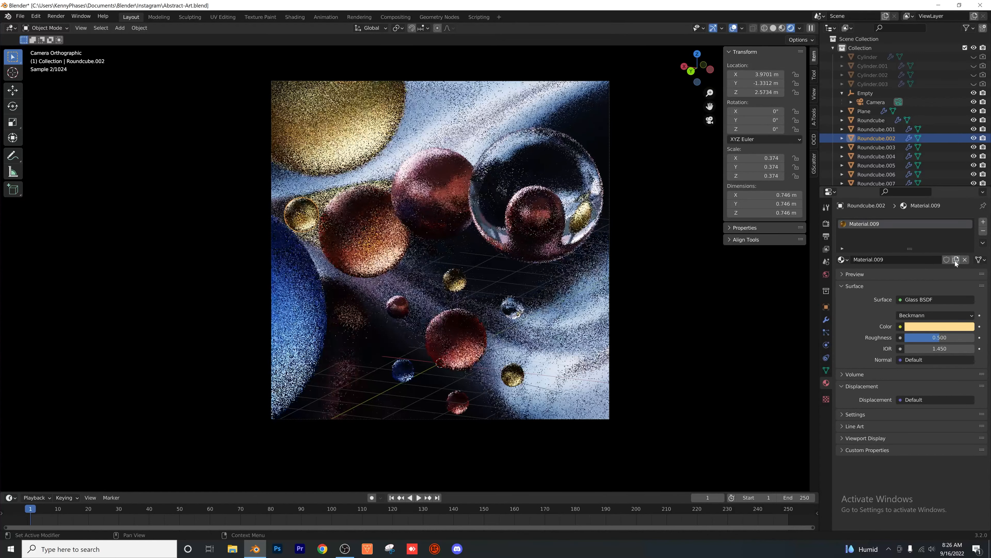
left_click(940, 326)
left_click(930, 242)
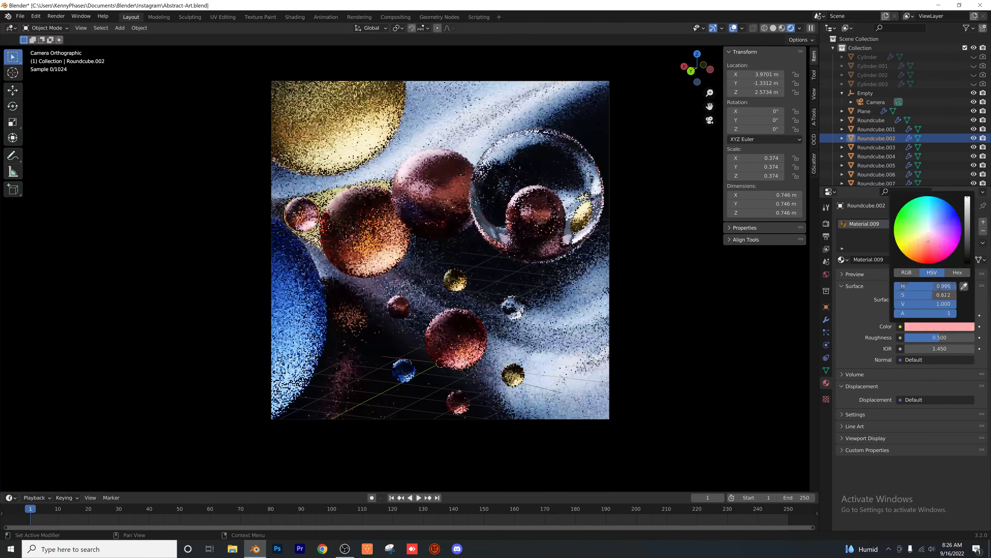
- Try linking the pink glass material to the small gold spheres in the ring
left_click(520, 381)
left_click(305, 224, "shift")
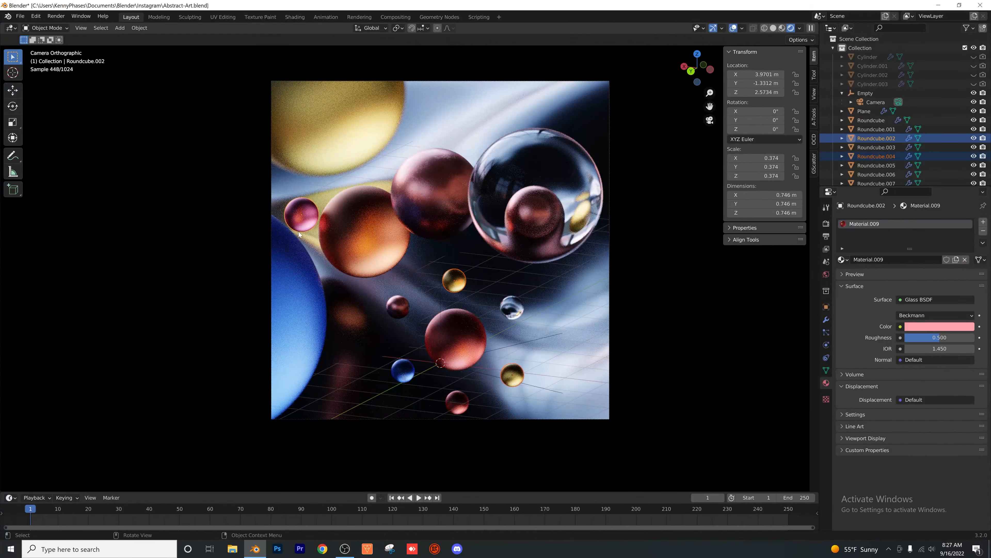
key("ctrl+l")
left_click(298, 232)
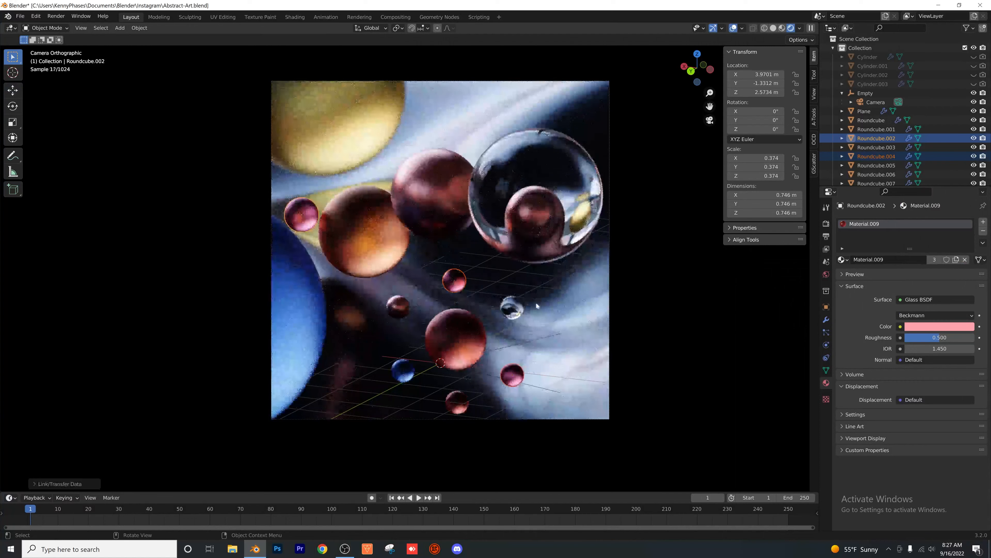
- Save the file and undo the pink material link on the small gold ring spheres
left_click(653, 307)
key("ctrl+s")
key("ctrl+z")
key("ctrl+z")
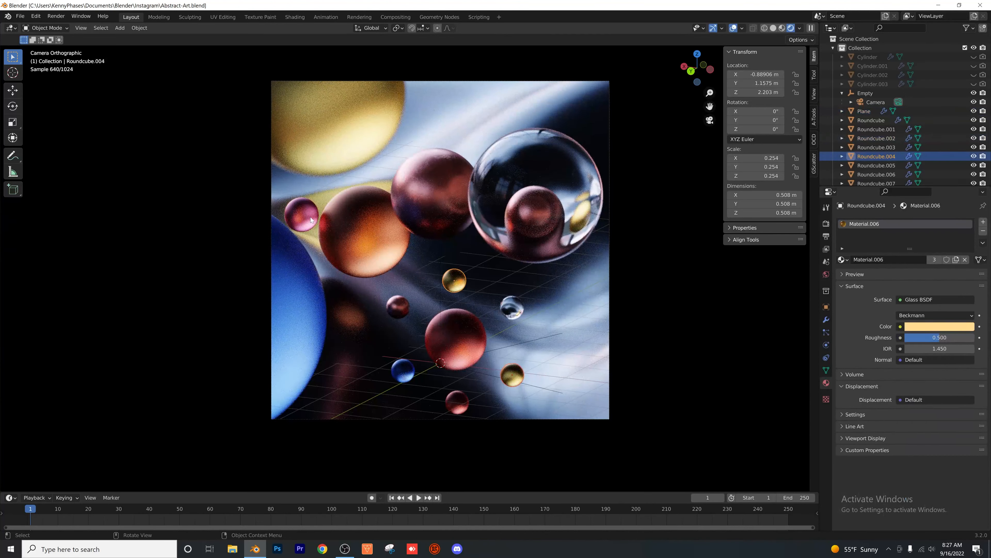
key("ctrl+shift+z")
key("ctrl+shift+z")
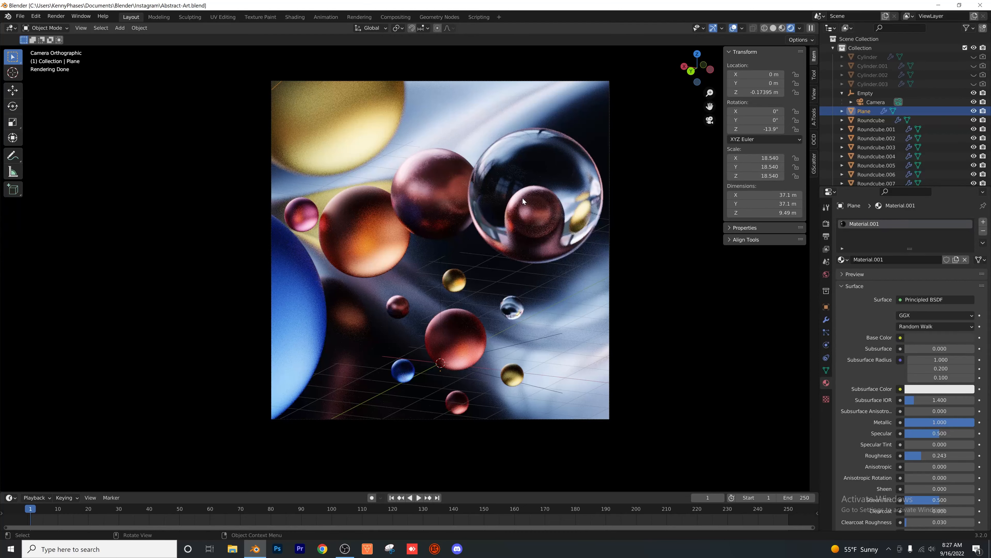
scroll(470, 297, "up", 2)
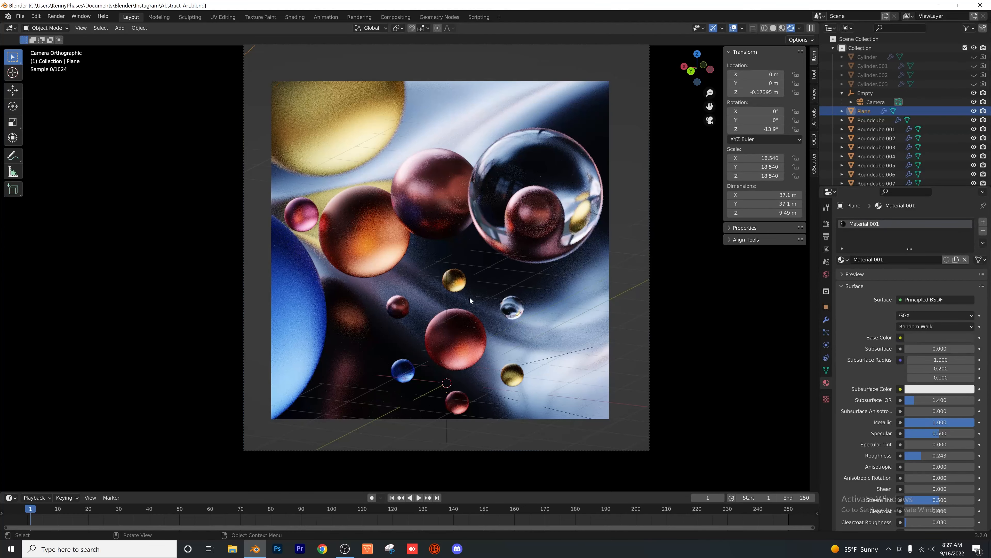
scroll(511, 211, "up", 2)
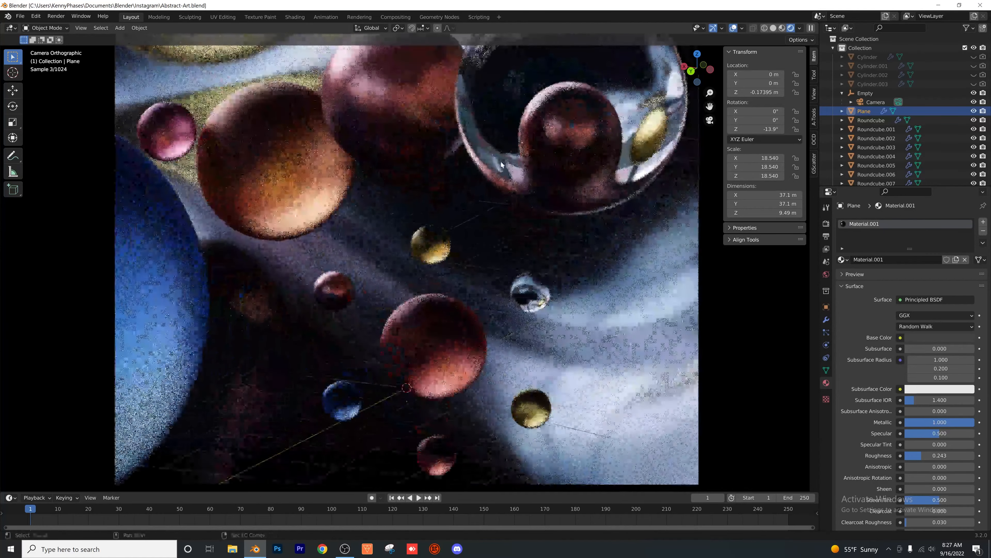
scroll(496, 235, "up", 3)
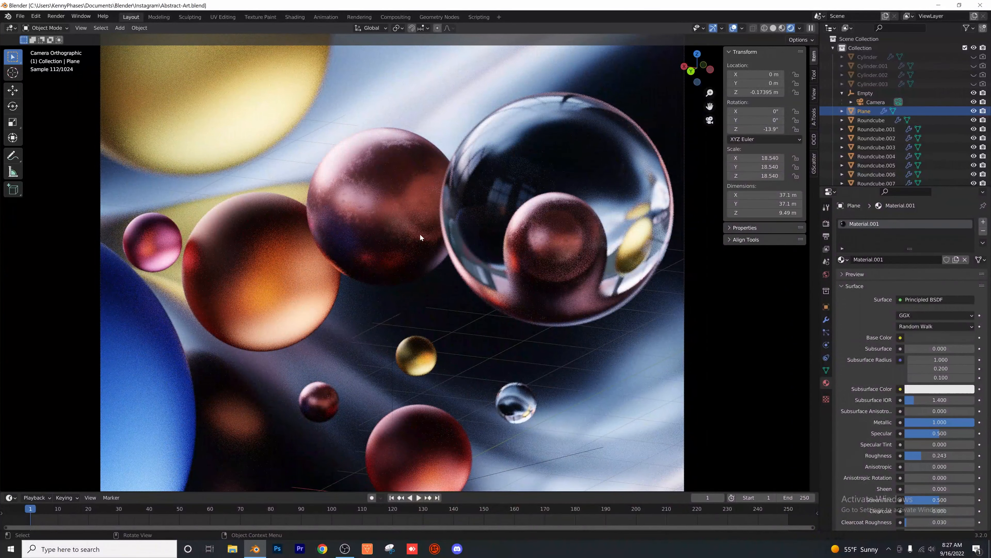
scroll(371, 229, "down", 4)
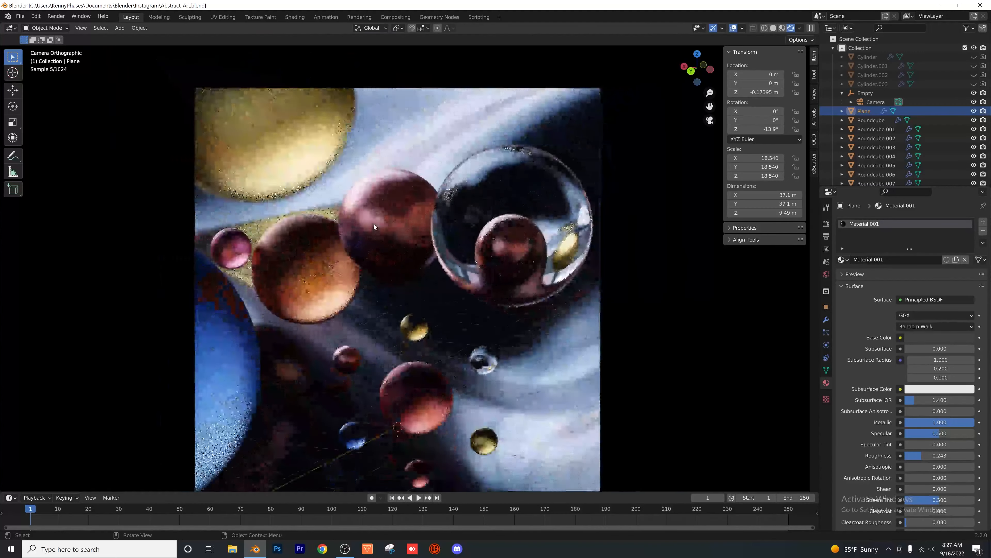
scroll(373, 223, "down", 1)
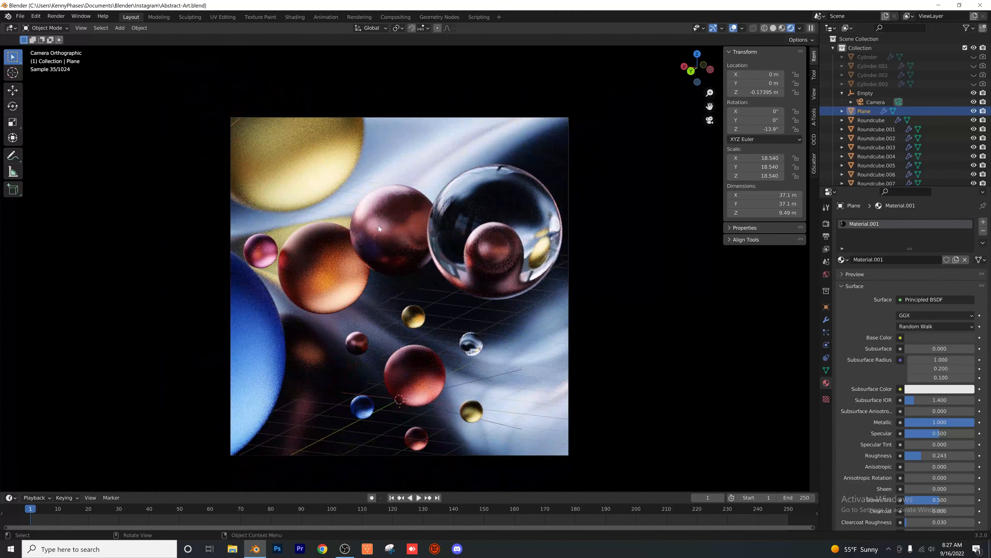
scroll(465, 203, "up", 1)
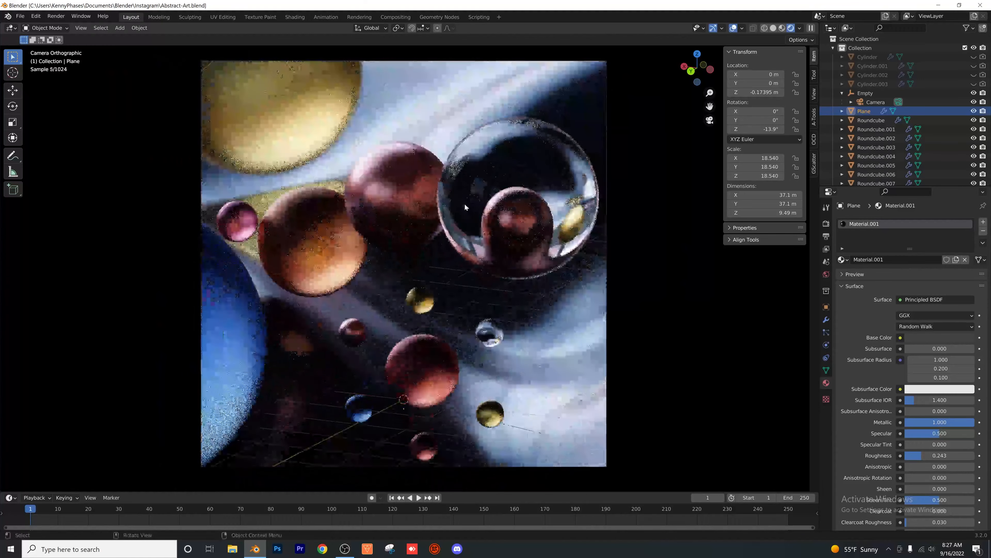
left_click(400, 193)
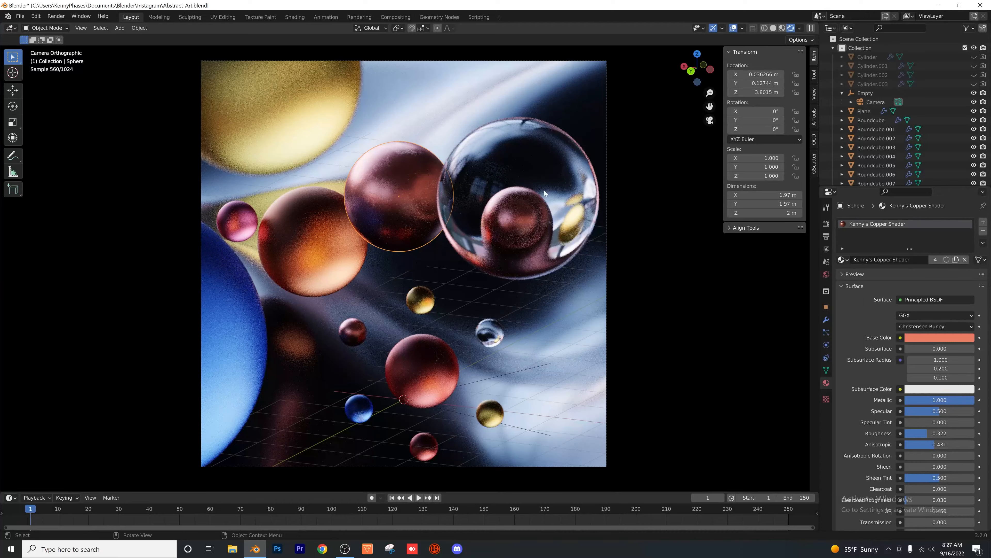
- Place a duplicate of the large glass sphere, scaled to about 0.391, just above the original near X -2.35, Y 0.11, Z 6.07 m
left_click(574, 223)
key("shift+d")
left_click(504, 142)
key("s")
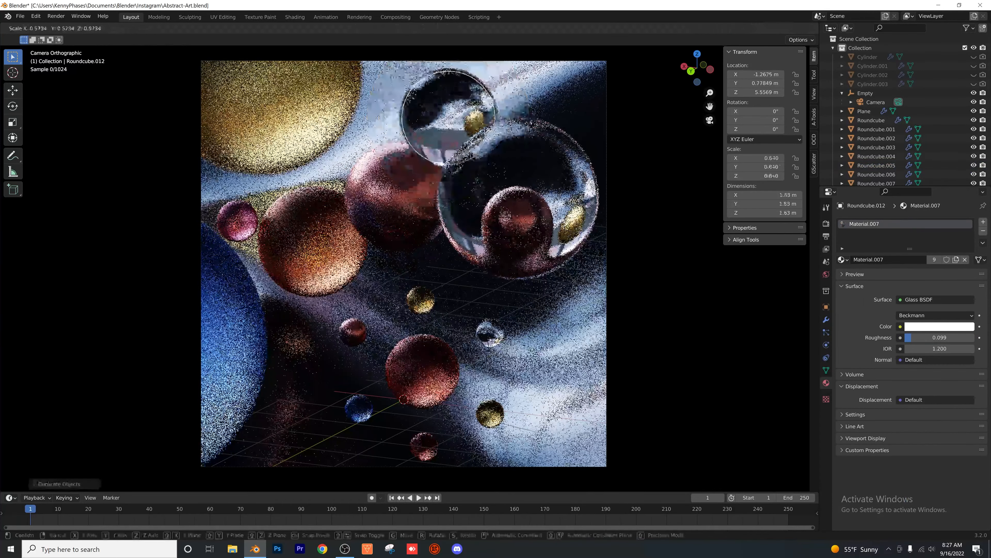
left_click(485, 138)
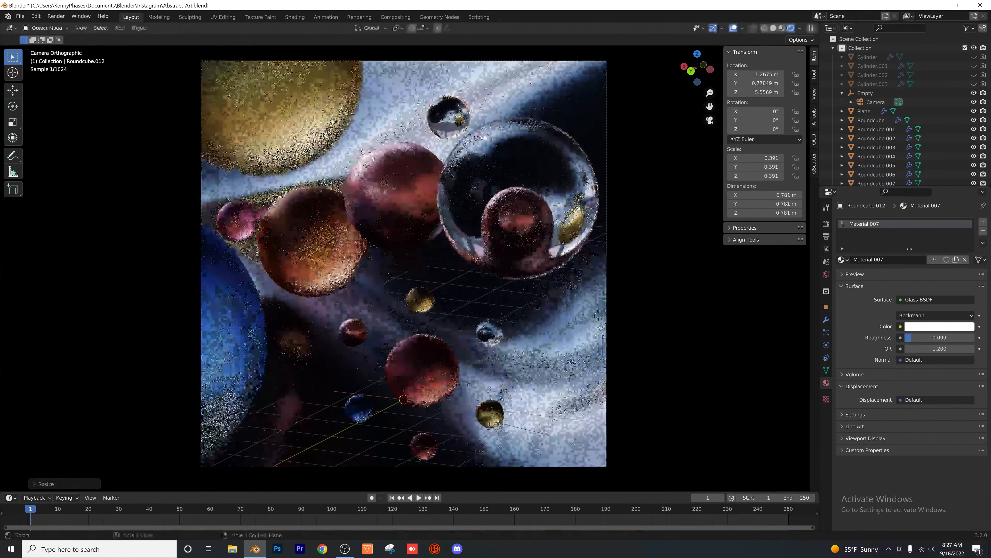
key("g")
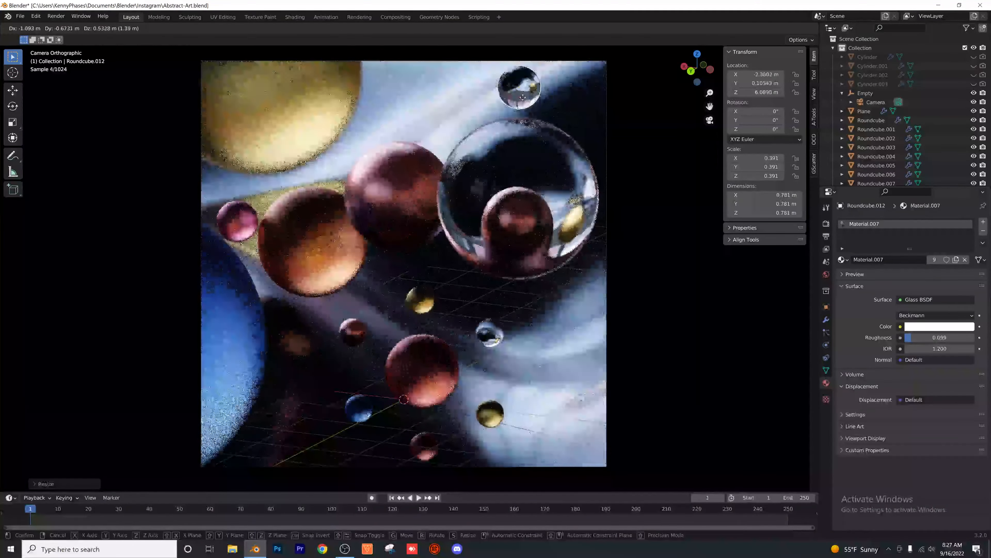
left_click(524, 99)
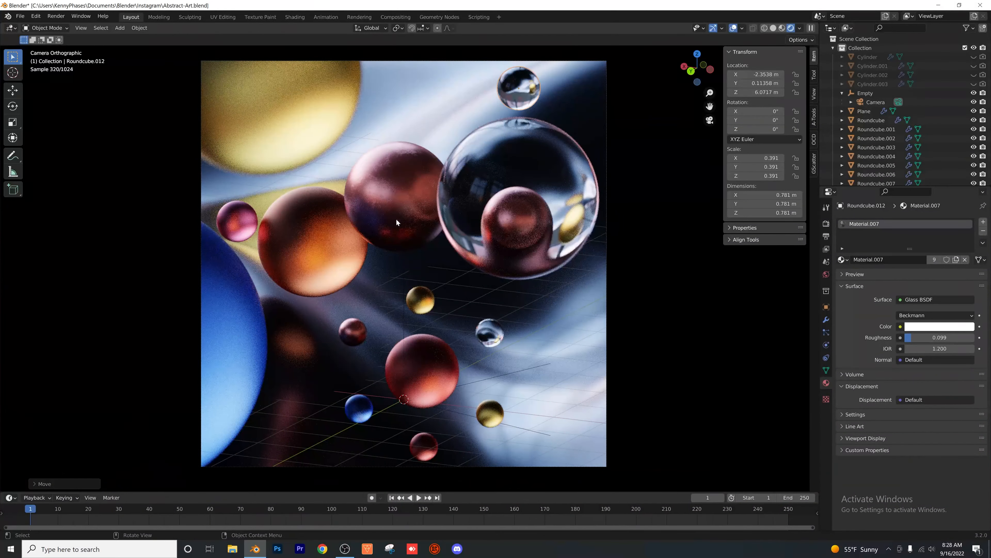
- Set the camera's depth-of-field focus object to the copper Sphere and its F-Stop to 25, and save the file
left_click(876, 102)
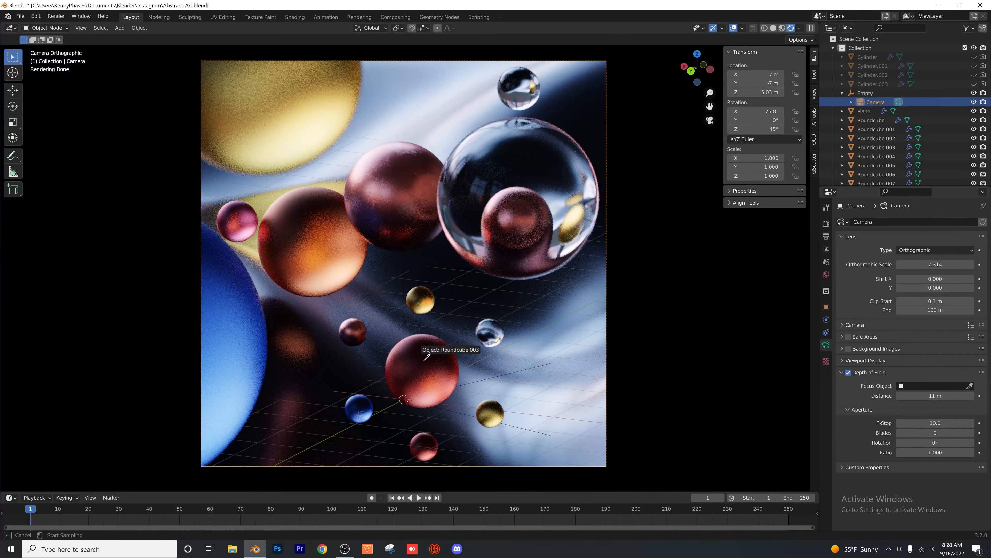
left_click(396, 185)
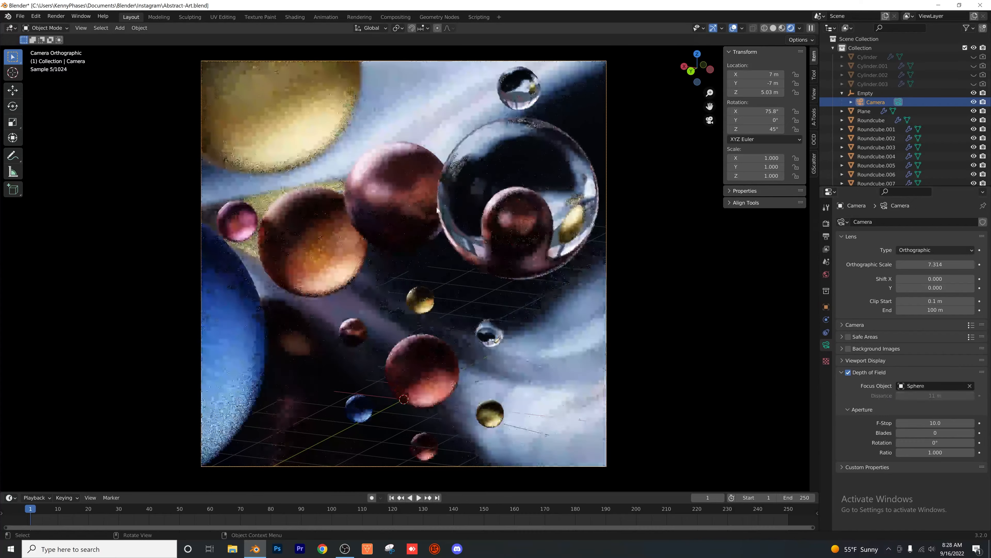
left_click(954, 426)
type("25")
key("Return")
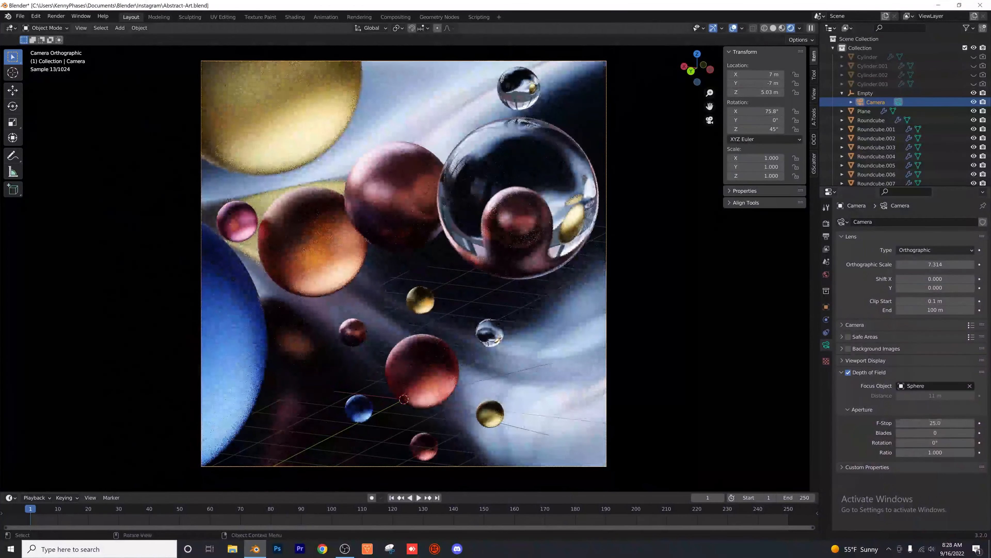
key("ctrl+s")
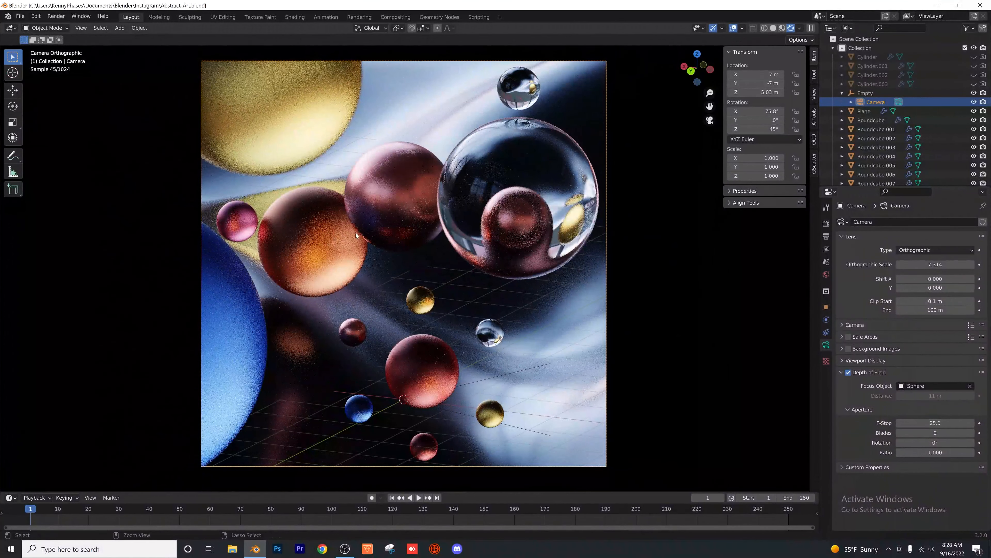
- Raise the roughness of the large clear glass sphere's material to about 0.353
scroll(357, 232, "down", 2)
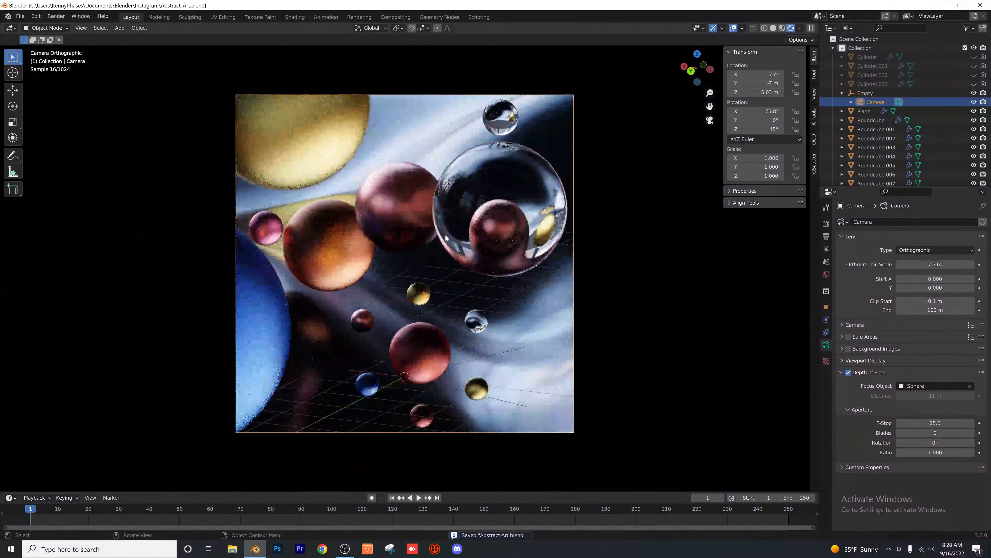
left_click(520, 184)
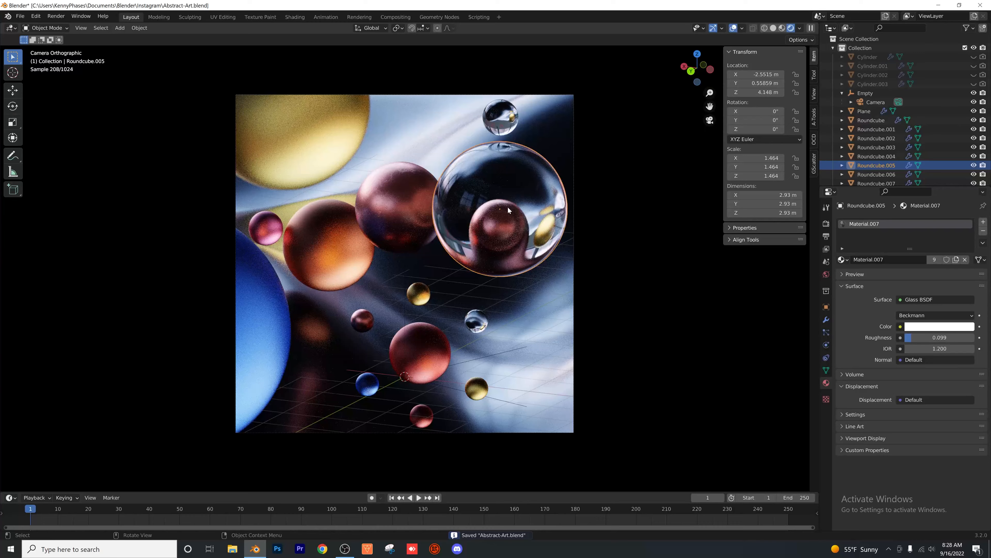
left_click_drag(940, 338, 948, 337)
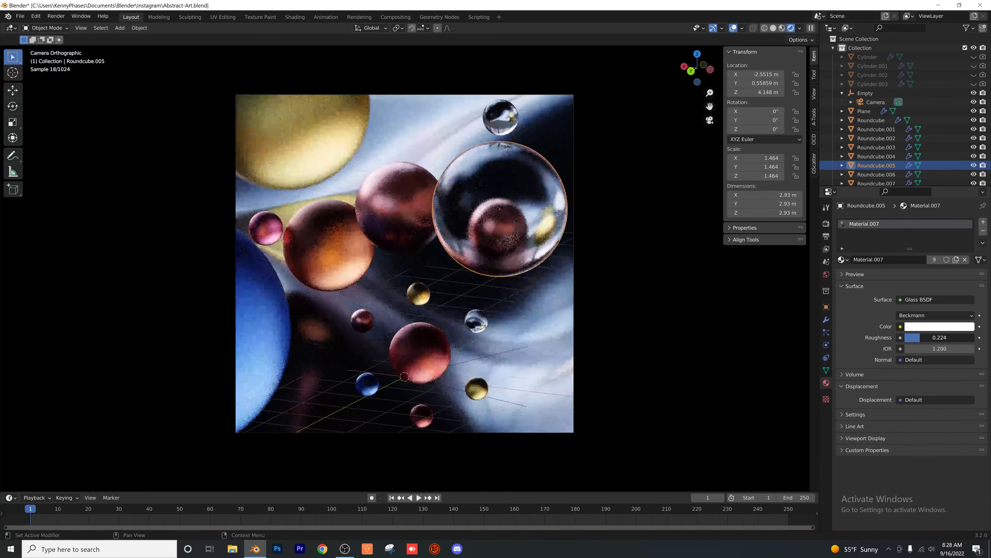
mouse_move(949, 337)
left_mouse_down()
mouse_move(969, 338)
mouse_move(958, 338)
left_mouse_up()
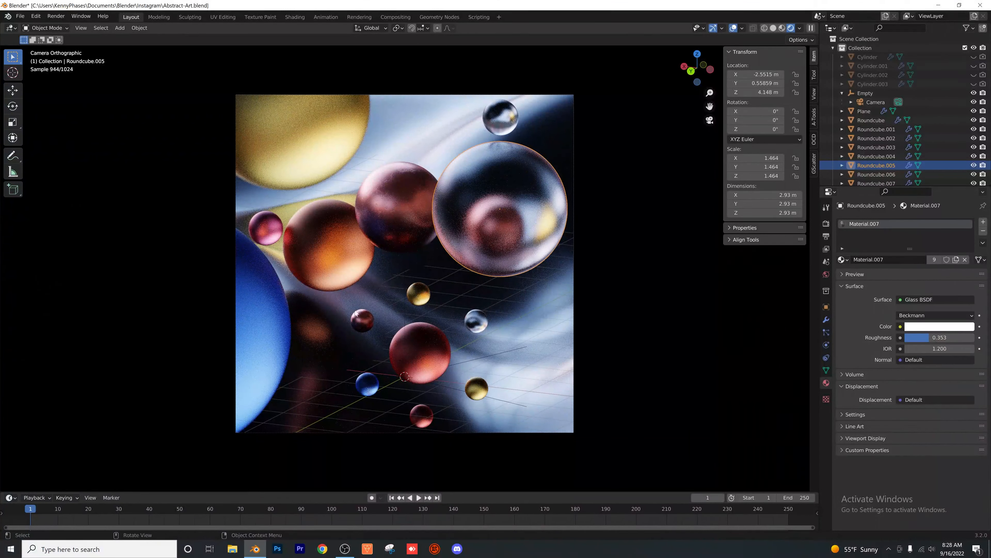
left_click(273, 318)
key("g")
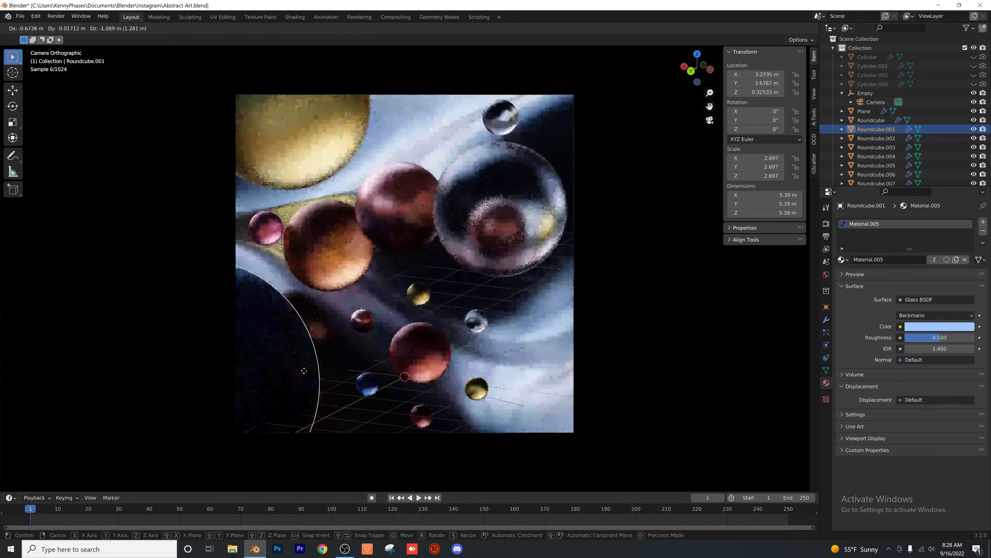
key("Escape")
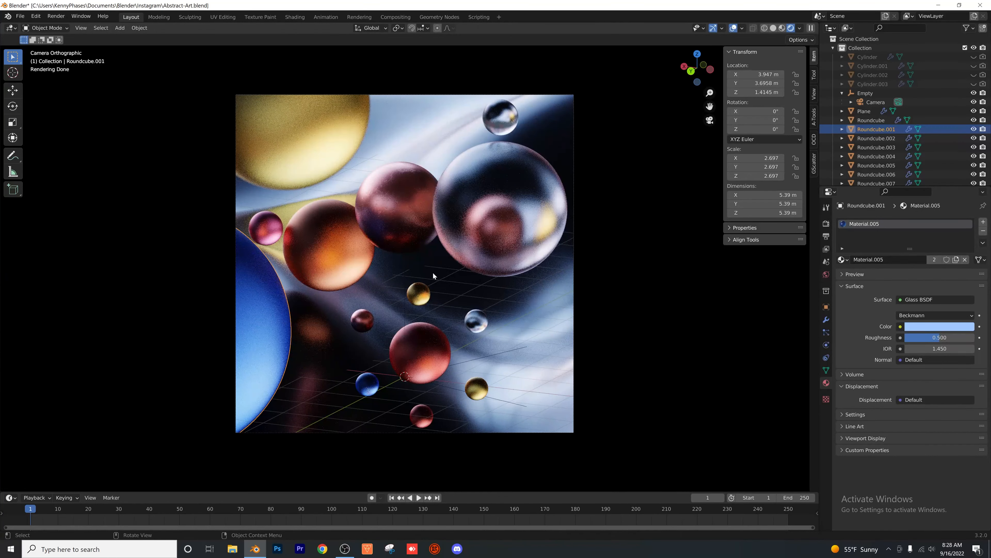
- Select the camera, save the file and switch the viewport to solid shading
left_click(876, 102)
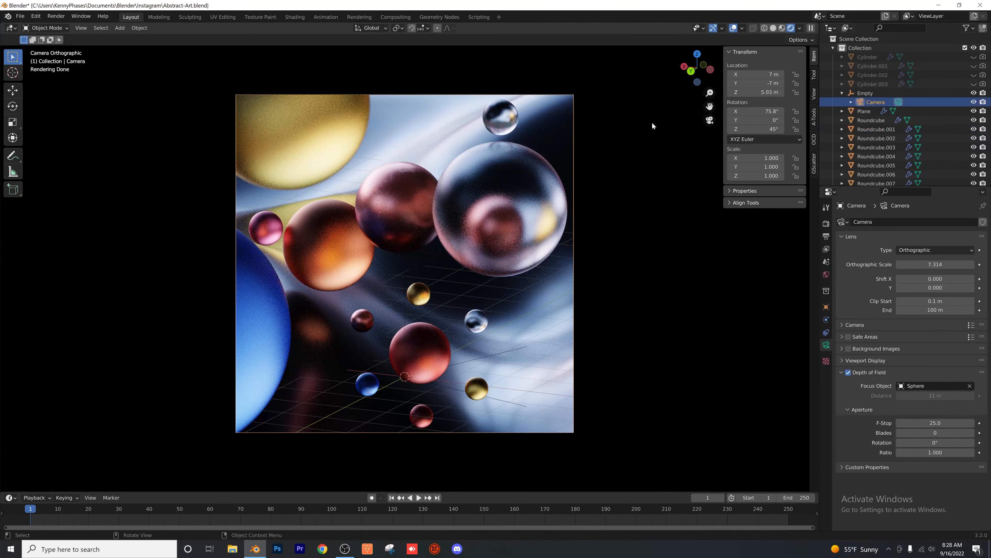
key("ctrl+s")
left_click(776, 28)
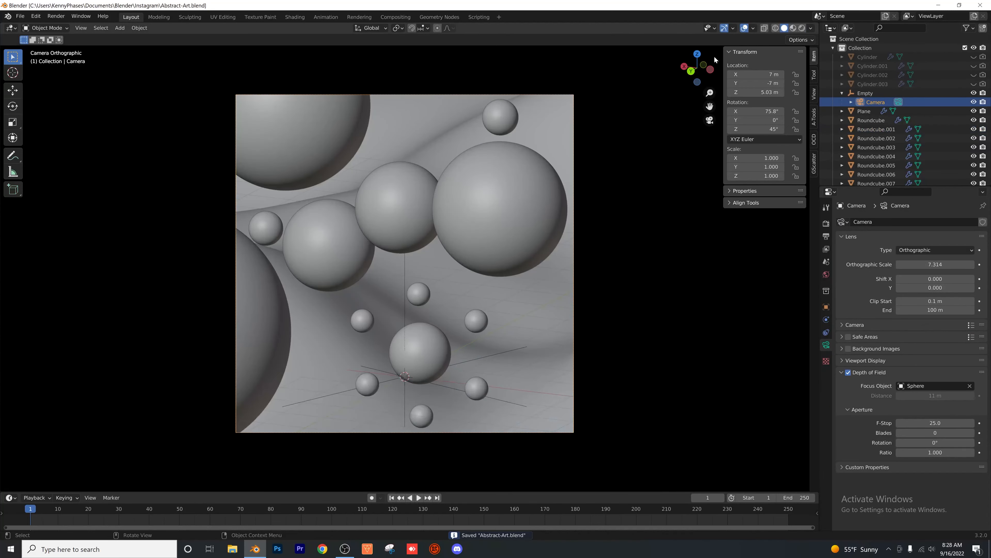
- Expand the composition guides in the camera's viewport display settings
left_click(872, 360)
scroll(876, 336, "down", 1)
left_click(882, 420)
scroll(883, 371, "down", 3)
scroll(883, 374, "down", 2)
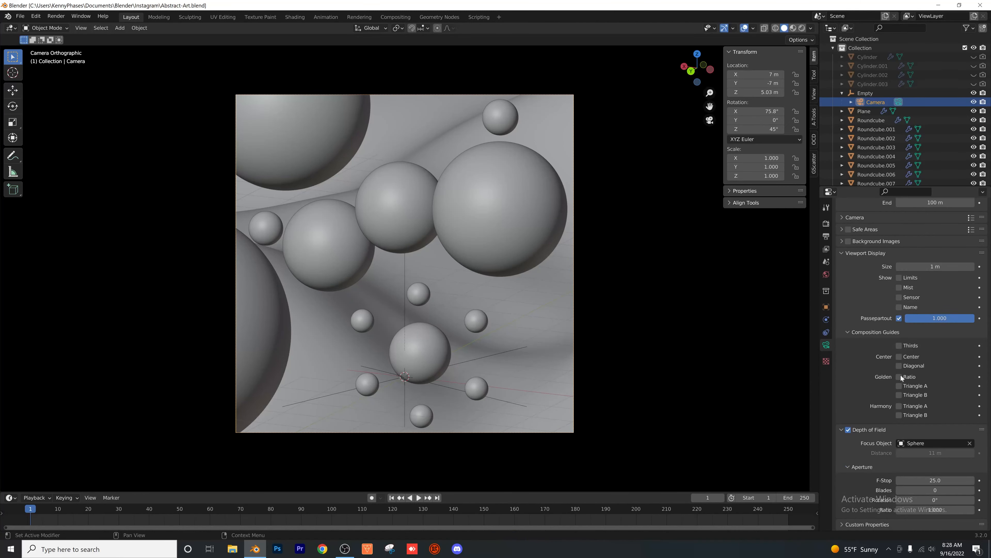
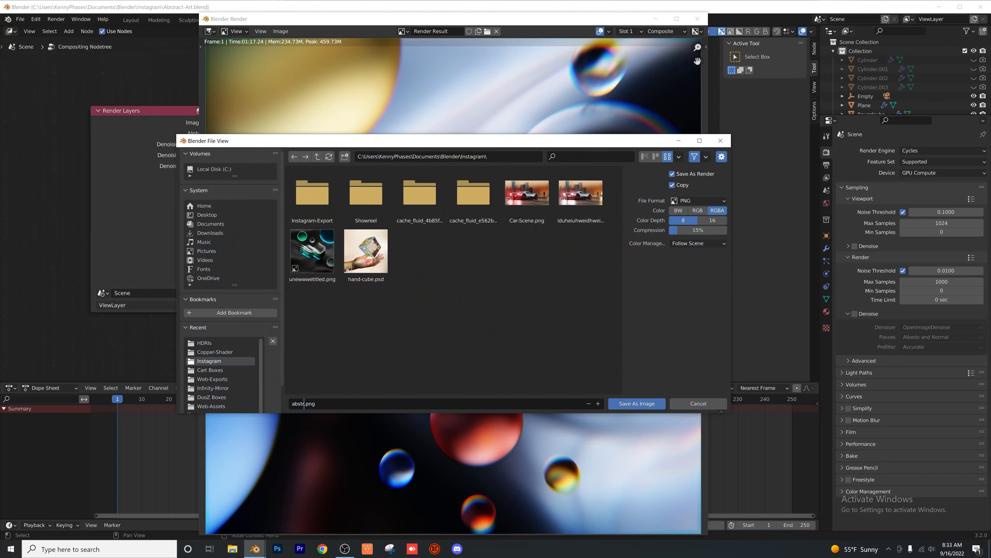
- Save the rendered image as a PNG in the Instagram folder and close the render window
type("l")
key("Return")
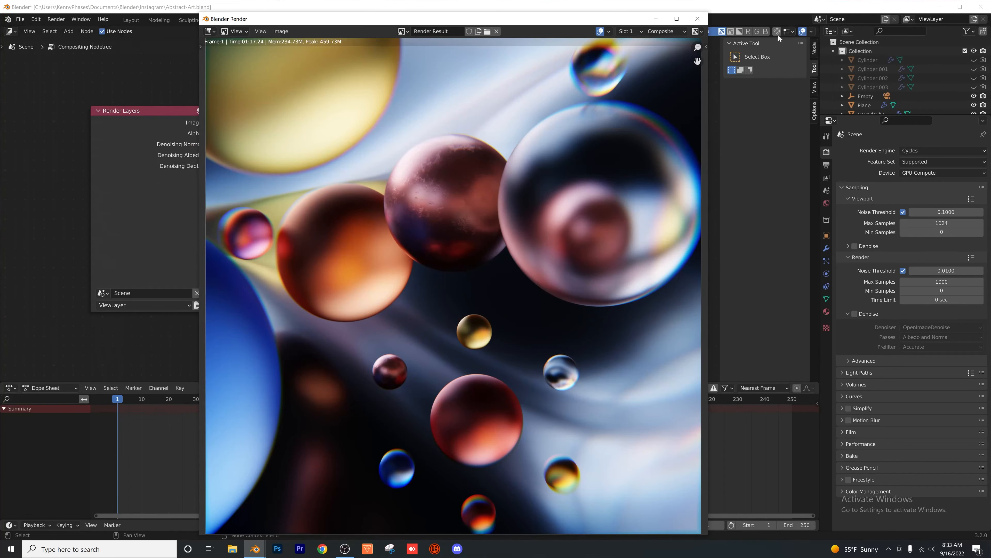
left_click(698, 18)
- Switch to the Layout workspace and select the Empty that carries the camera
left_click(132, 20)
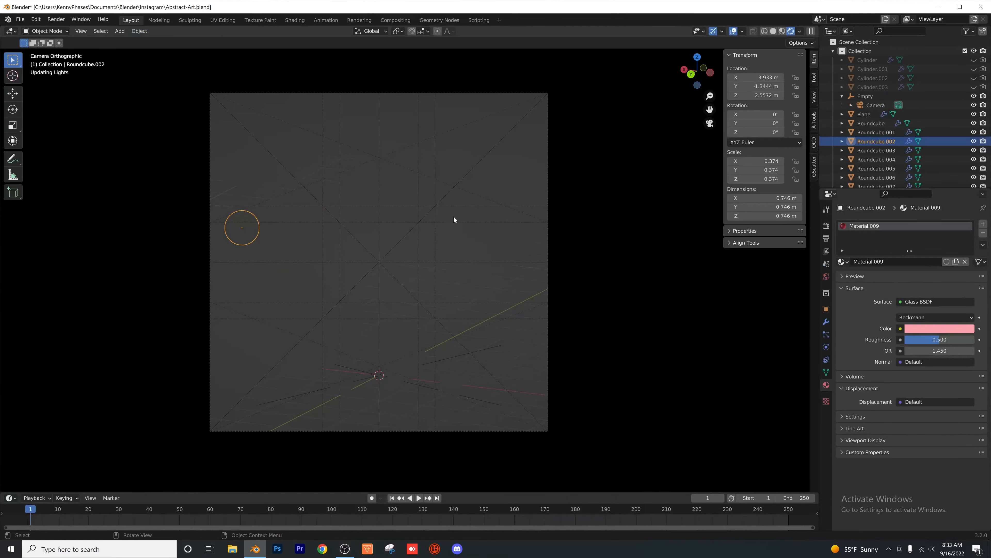
left_click(878, 97)
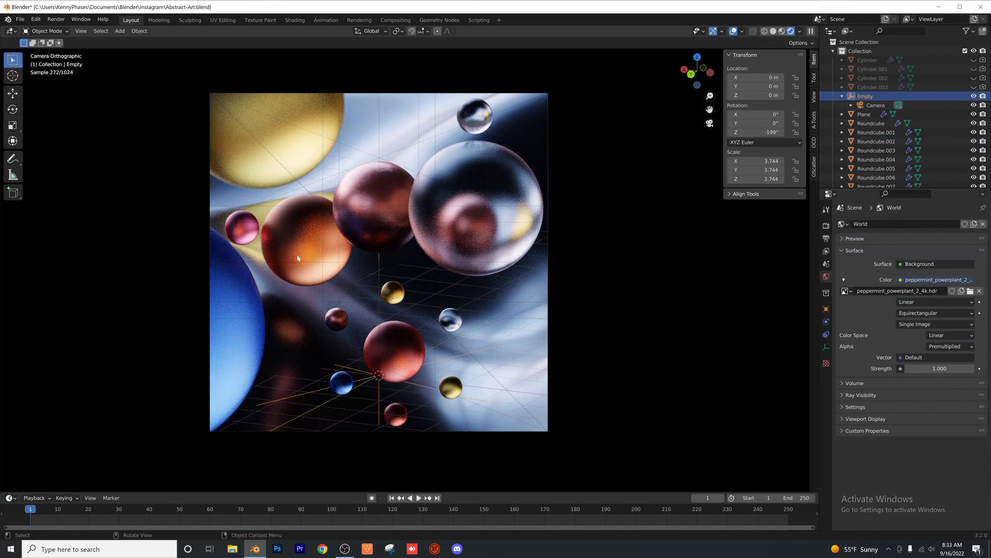
- Try different Z rotations of the Empty, such as -241°, to preview the scene from other camera angles
mouse_move(757, 132)
left_mouse_down()
mouse_move(745, 132)
mouse_move(798, 132)
mouse_move(755, 132)
left_mouse_up()
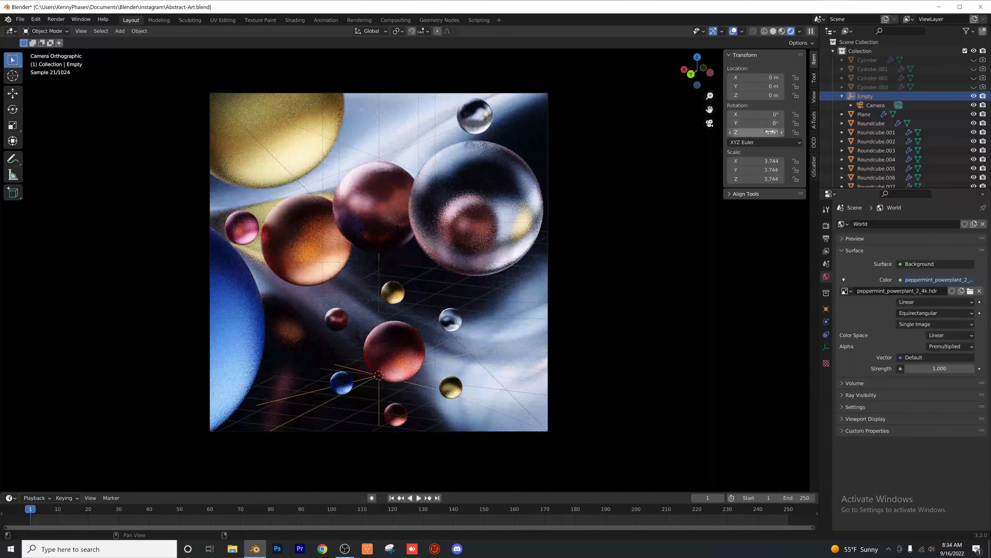
left_click_drag(765, 132, 750, 132)
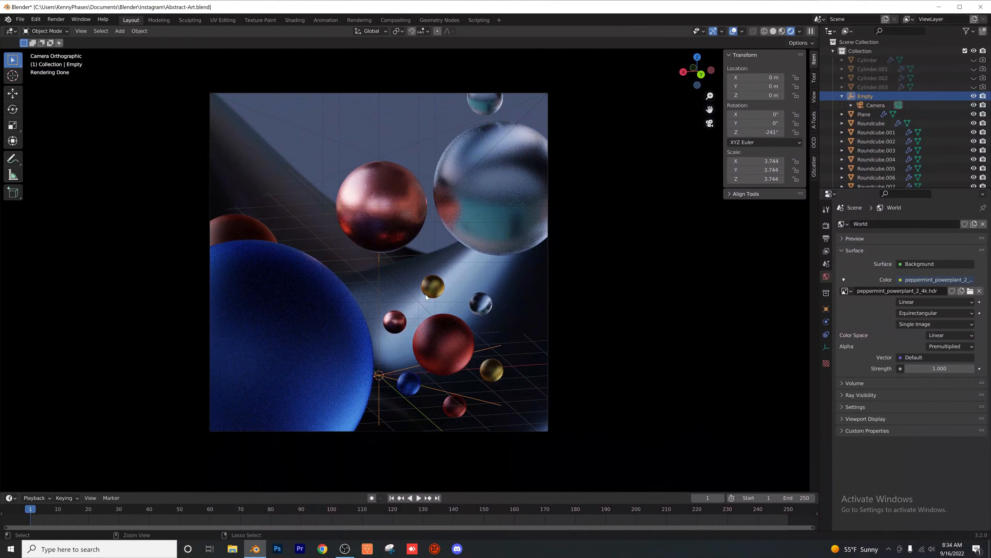
left_click_drag(740, 132, 749, 132)
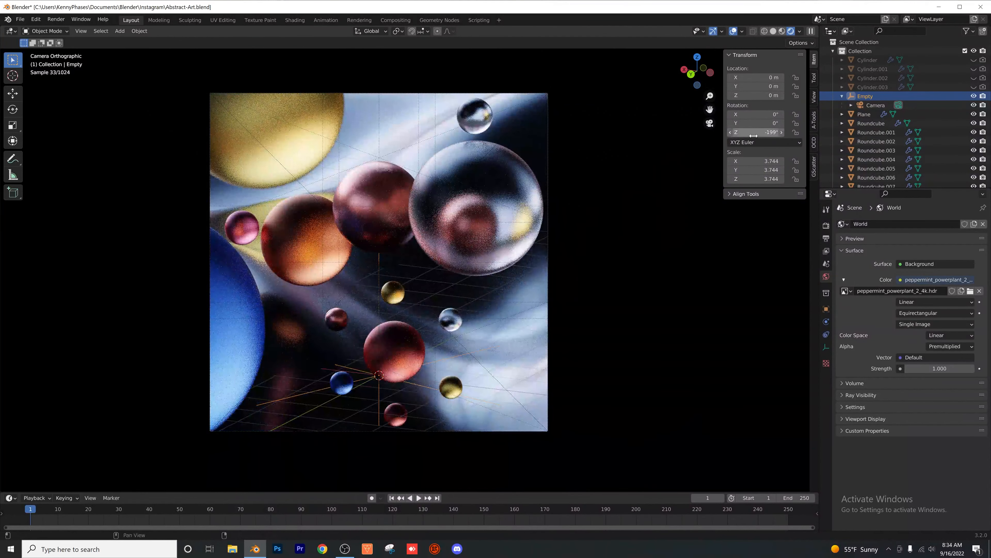
left_click_drag(752, 131, 757, 132)
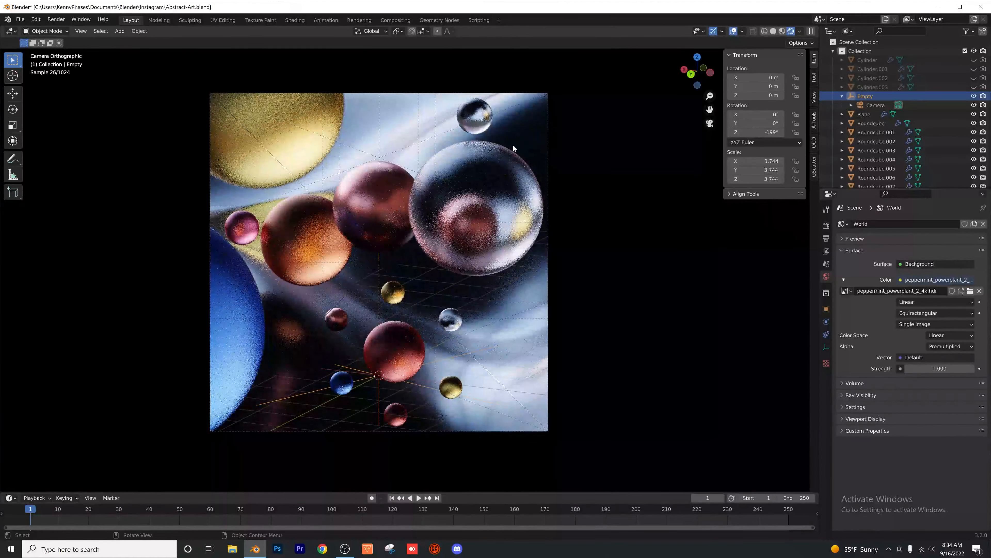
left_click_drag(756, 132, 744, 135)
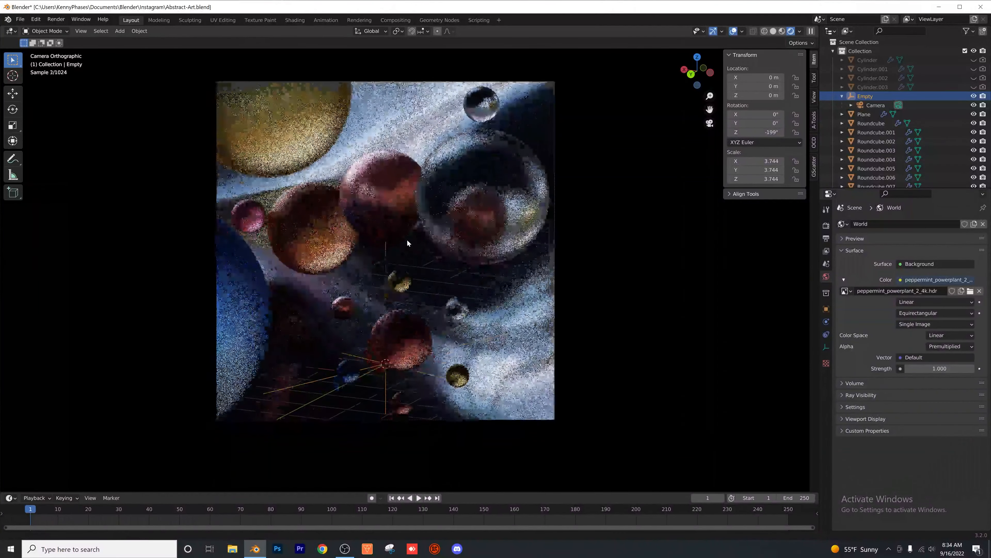
scroll(406, 239, "up", 1)
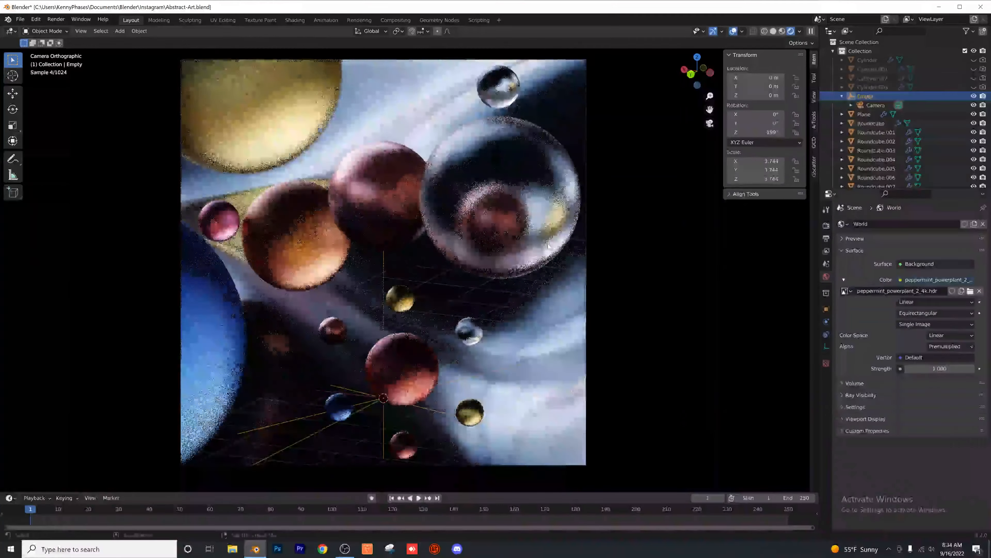
left_click_drag(758, 132, 754, 132)
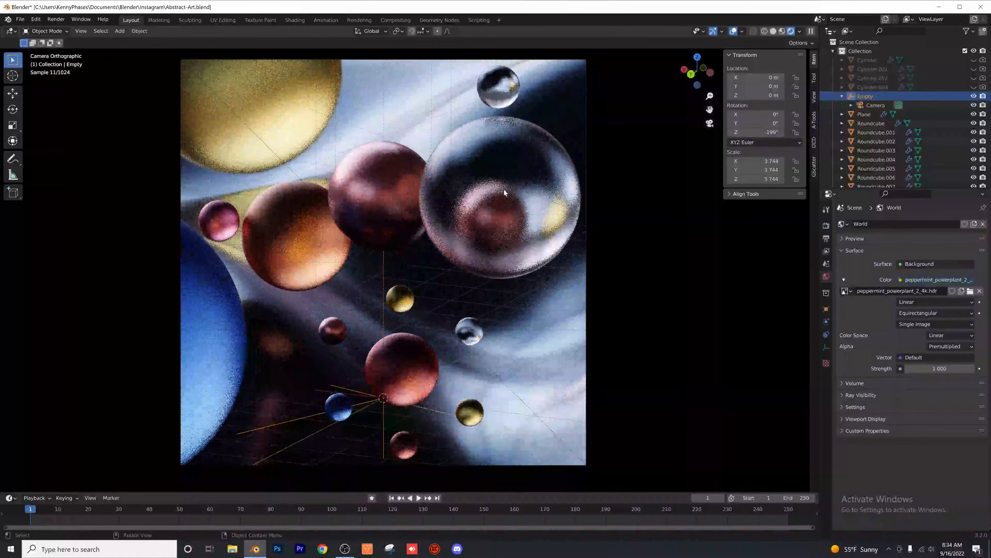
- Try moving the large clear glass sphere downward in the camera view
left_click(494, 224)
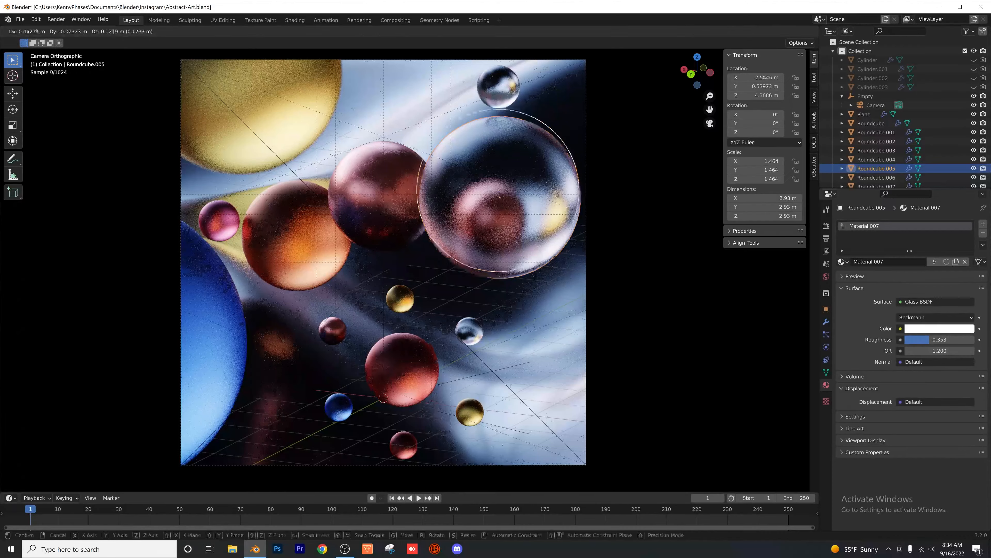
key("g")
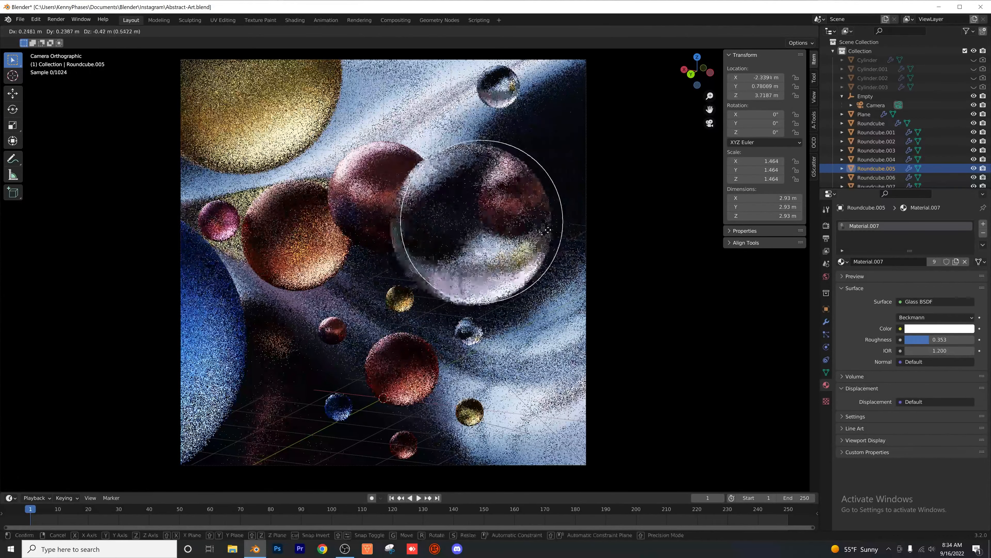
left_click(519, 246)
- Save the abstract art file and start a new General file
key("ctrl+s")
scroll(422, 274, "down", 2)
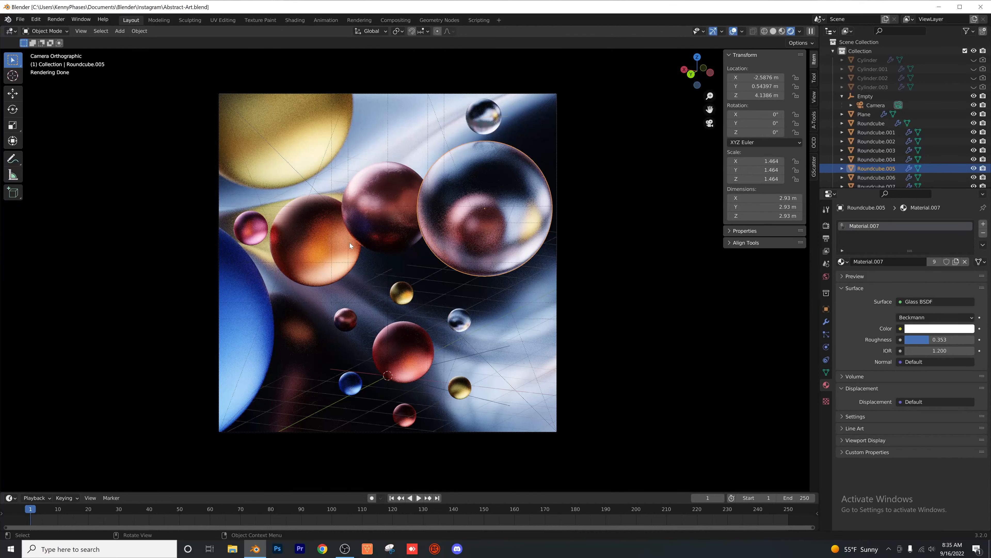
scroll(350, 242, "up", 1)
scroll(350, 243, "down", 1)
left_click(19, 19)
mouse_move(32, 29)
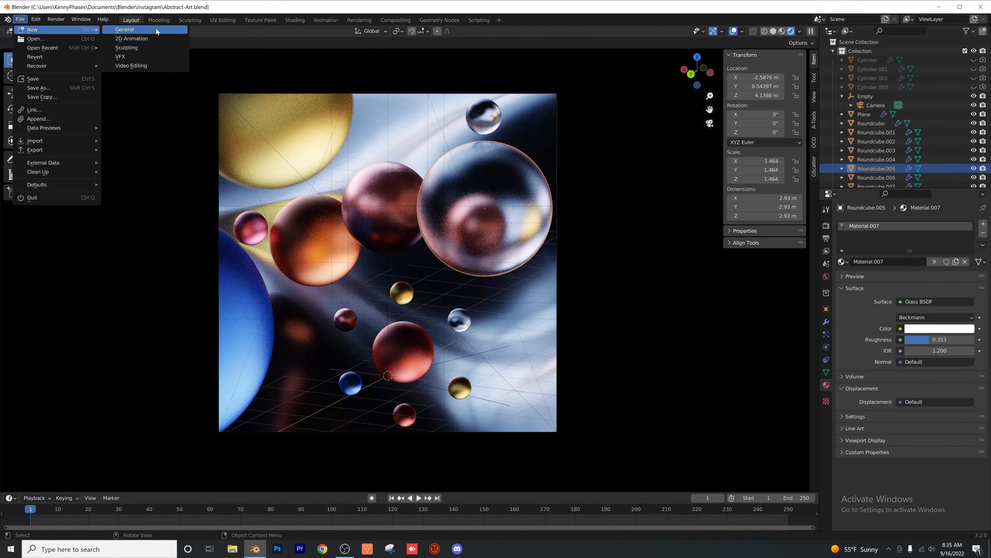
left_click(156, 29)
- Delete the default light and cube, keeping only the camera
left_click(525, 88)
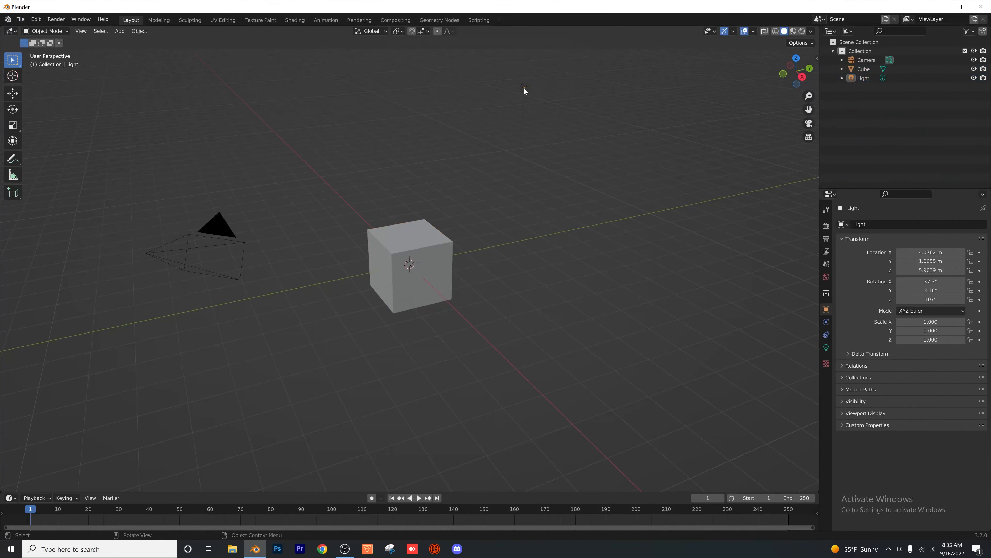
key("Delete")
left_click(426, 249)
key("Delete")
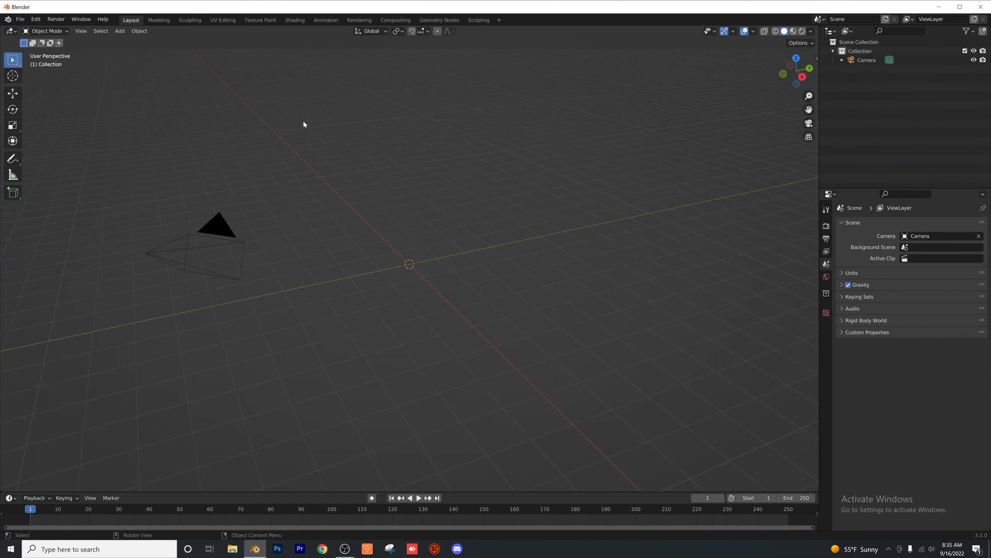
- Add a UV sphere at the origin, scale it up to about 17.056 and shade it smooth
left_click(122, 32)
mouse_move(140, 44)
left_click(242, 69)
key("s")
left_click(677, 121)
right_click(537, 162)
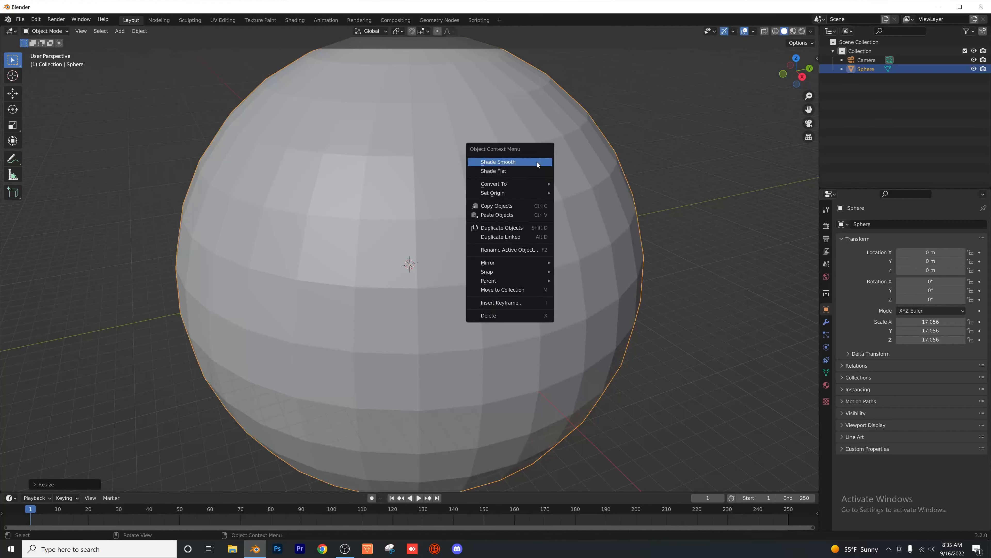
left_click(537, 163)
- Look through the camera and give the sphere a new material with a Glass BSDF surface
scroll(401, 278, "up", 3)
key("KP_0")
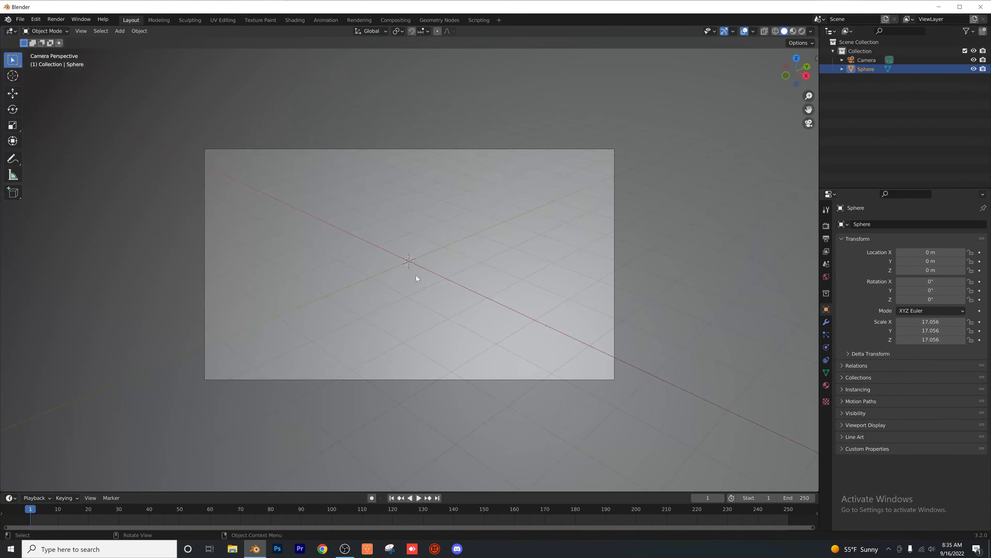
scroll(419, 276, "up", 2)
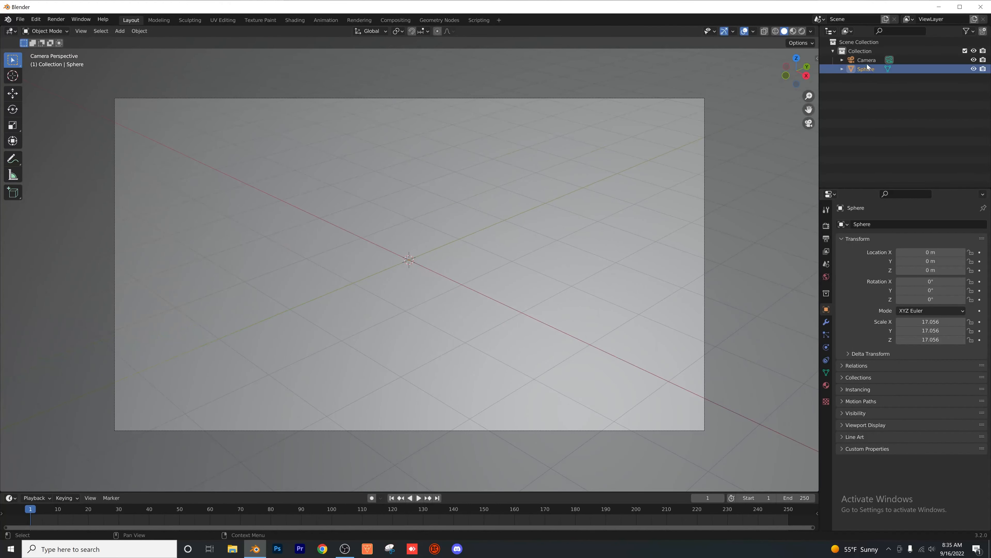
left_click(827, 387)
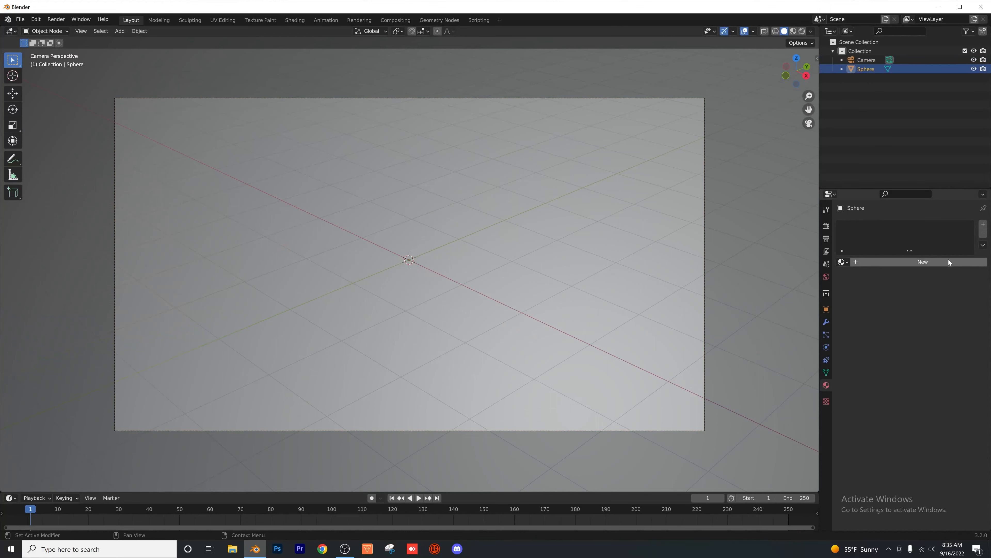
left_click(923, 261)
left_click(921, 317)
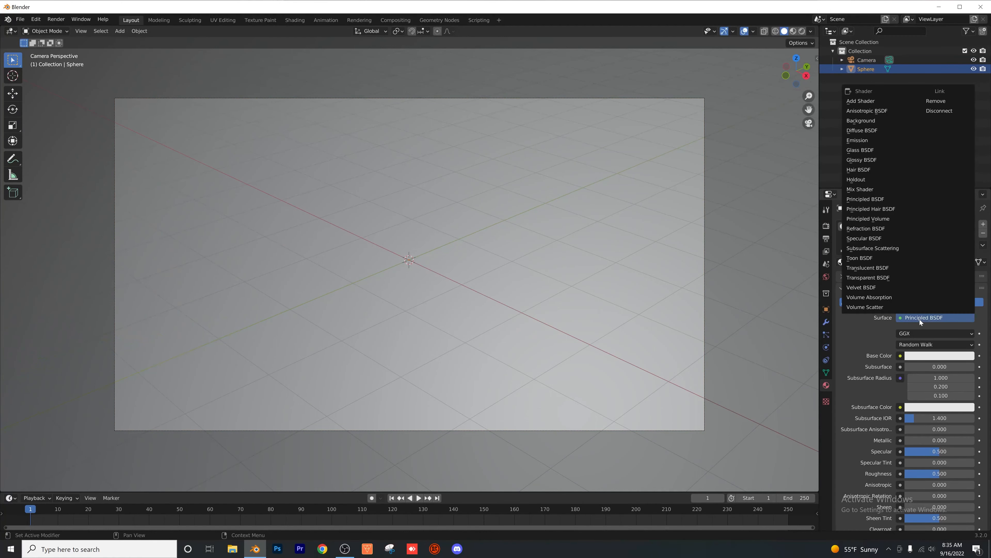
left_click(872, 151)
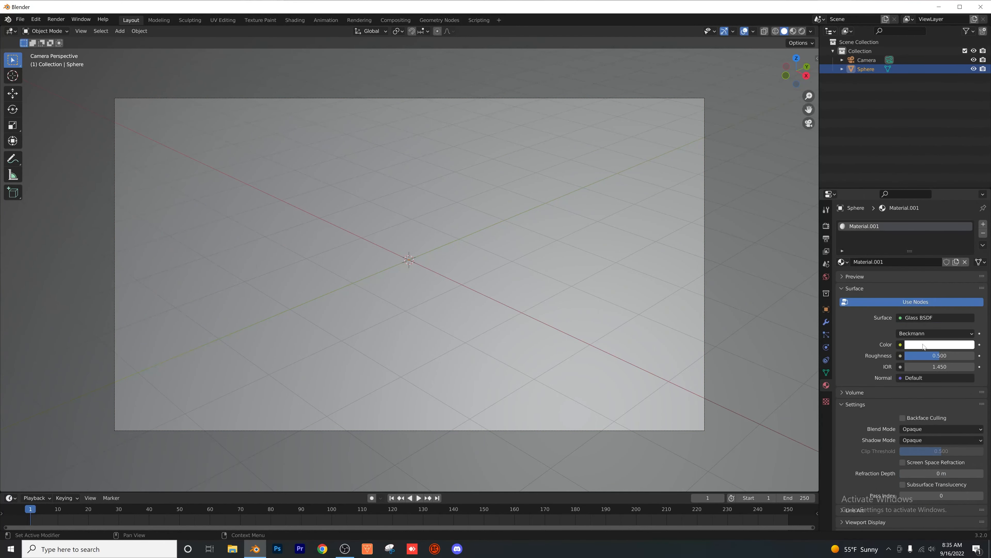
- Set the world color to an Environment Texture using peppermint_powerplant_2_4k.hdr from the HDRIs folder
left_click(826, 278)
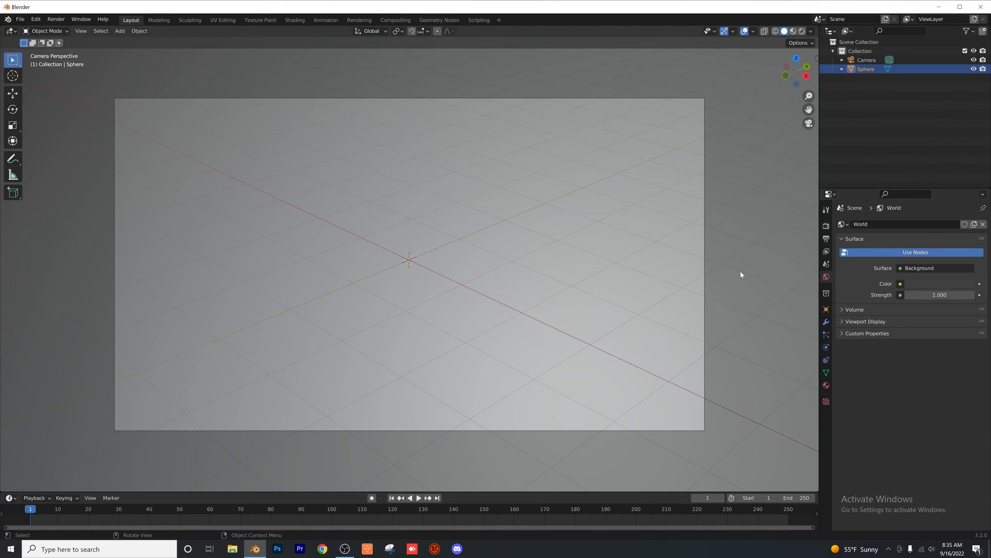
left_click(901, 284)
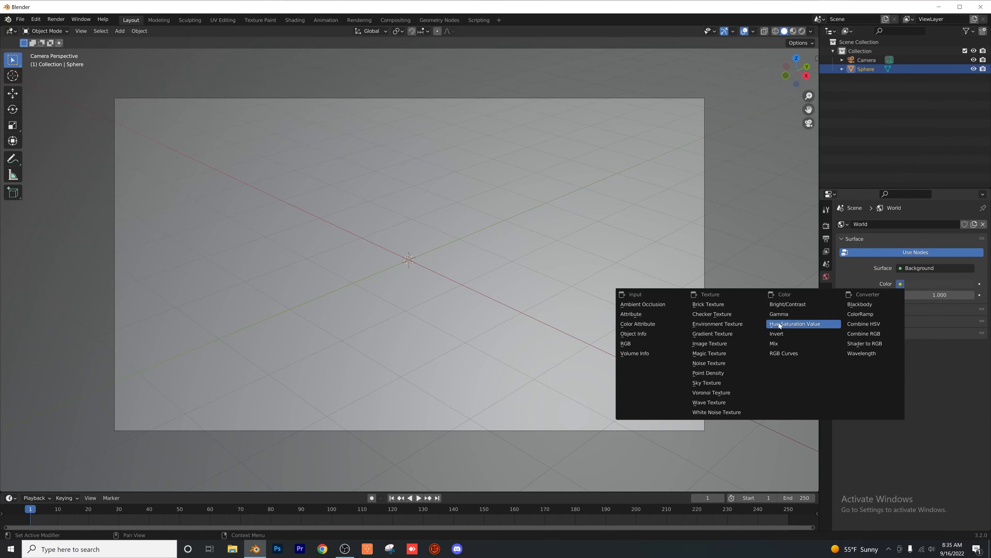
left_click(735, 325)
left_click(952, 295)
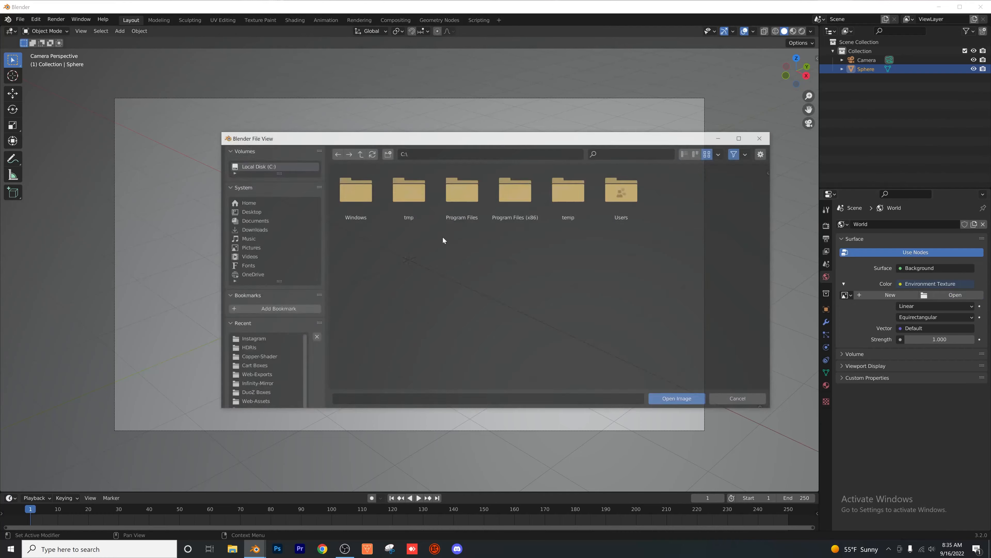
left_click(250, 348)
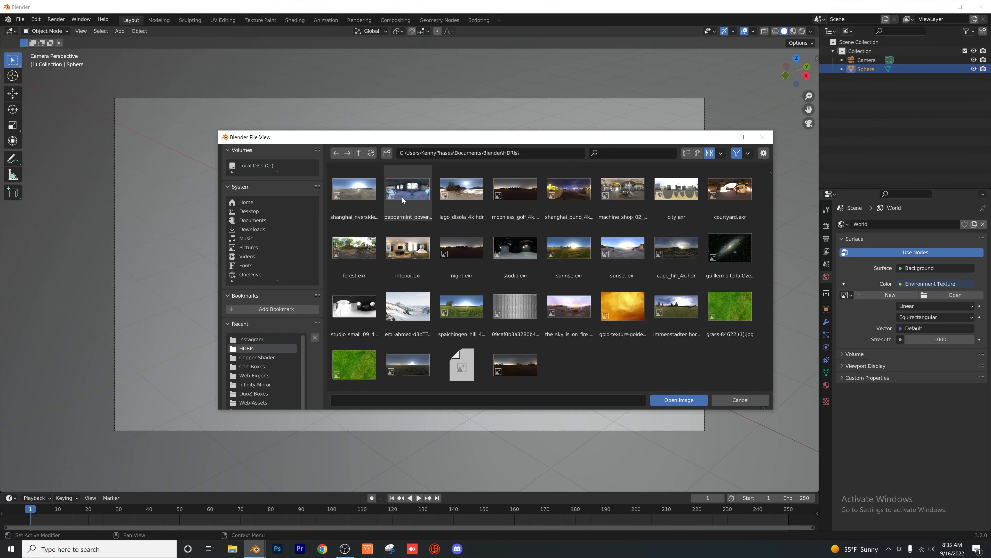
double_click(421, 190)
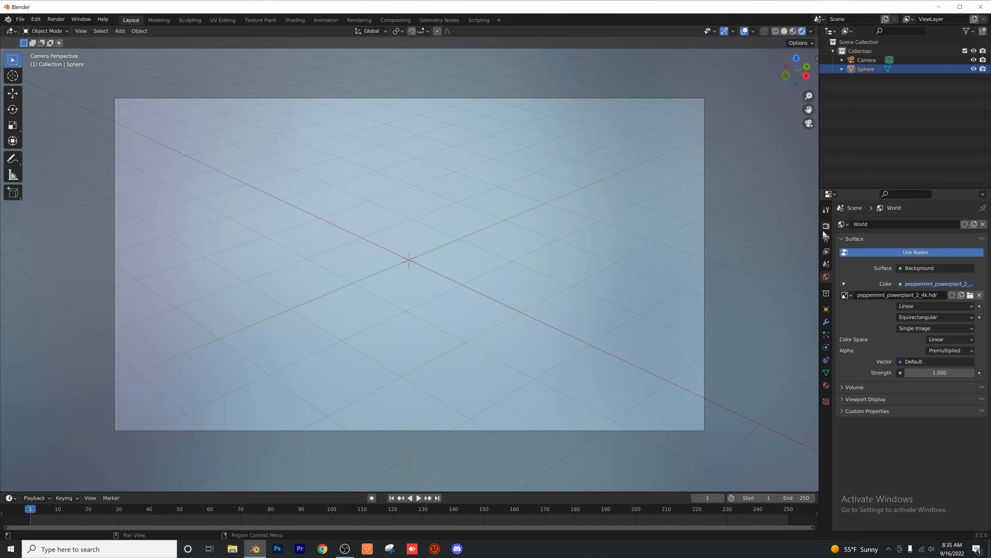
- Set the render engine to Cycles with GPU Compute as the device
left_click(824, 228)
left_click(947, 224)
left_click(932, 254)
left_click(923, 246)
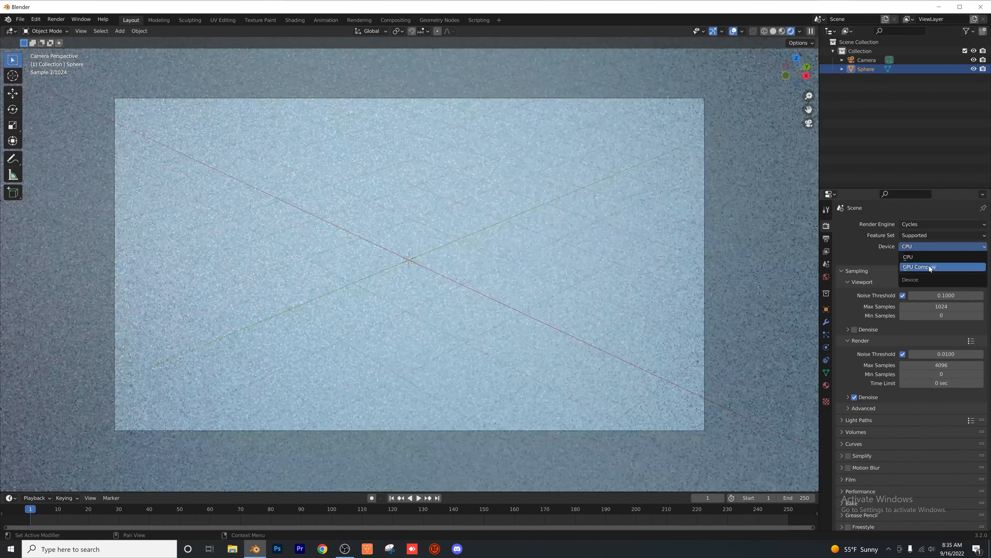
left_click(930, 266)
- Lower the roughness of the sphere's glass material to about 0.188
scroll(507, 198, "down", 8)
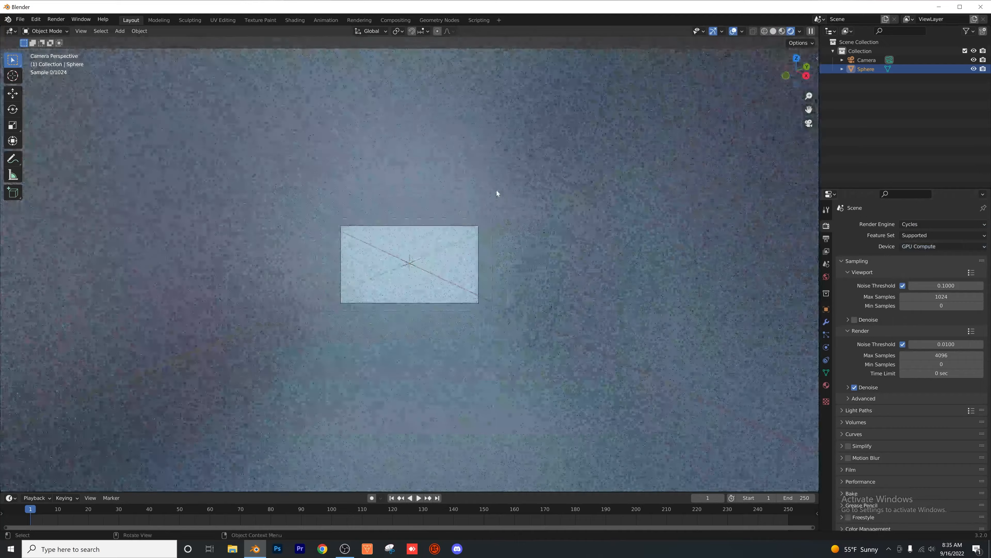
scroll(492, 195, "up", 5)
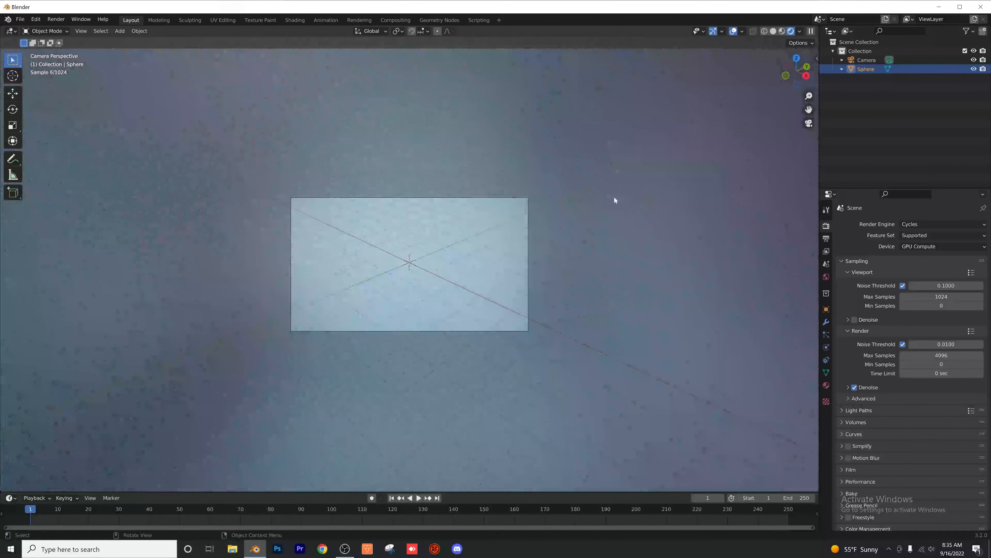
left_click(827, 385)
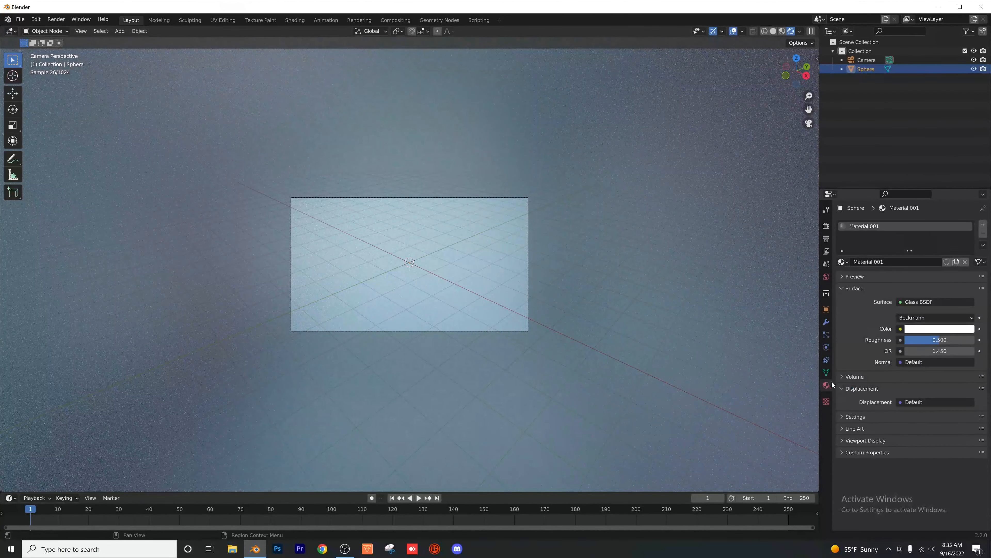
left_click_drag(942, 340, 919, 340)
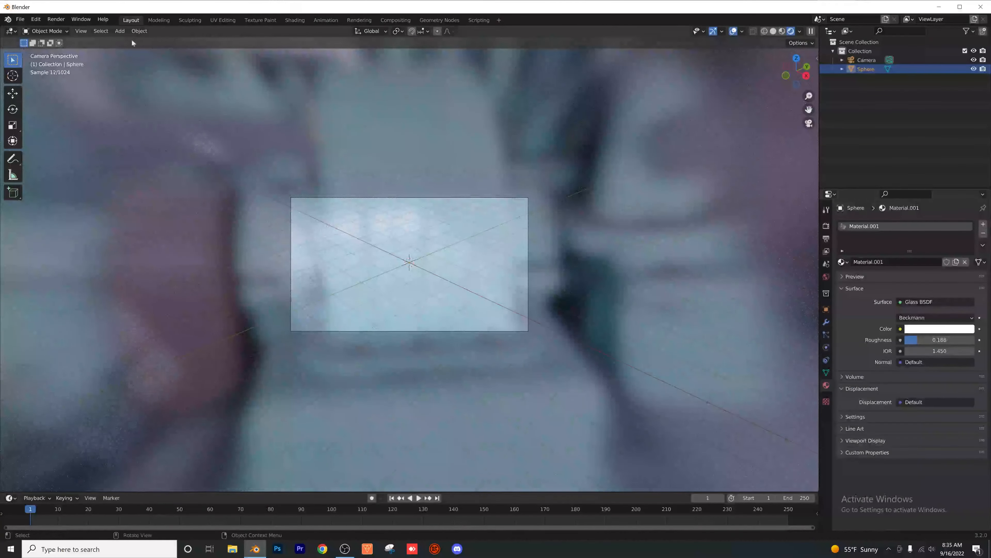
- Add a plane at the origin and scale it up until it fills the whole camera frame
left_click(120, 31)
mouse_move(135, 42)
left_click(206, 43)
key("s")
left_click(556, 272)
key("s")
left_click(500, 290)
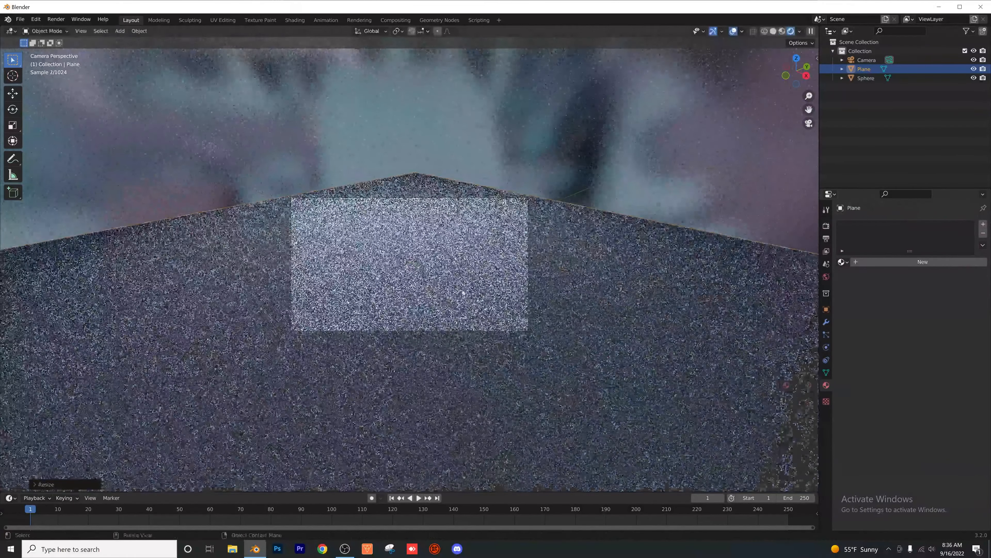
- Give the plane a new material with a black base color
scroll(500, 290, "up", 2)
left_click(923, 262)
left_click(940, 340)
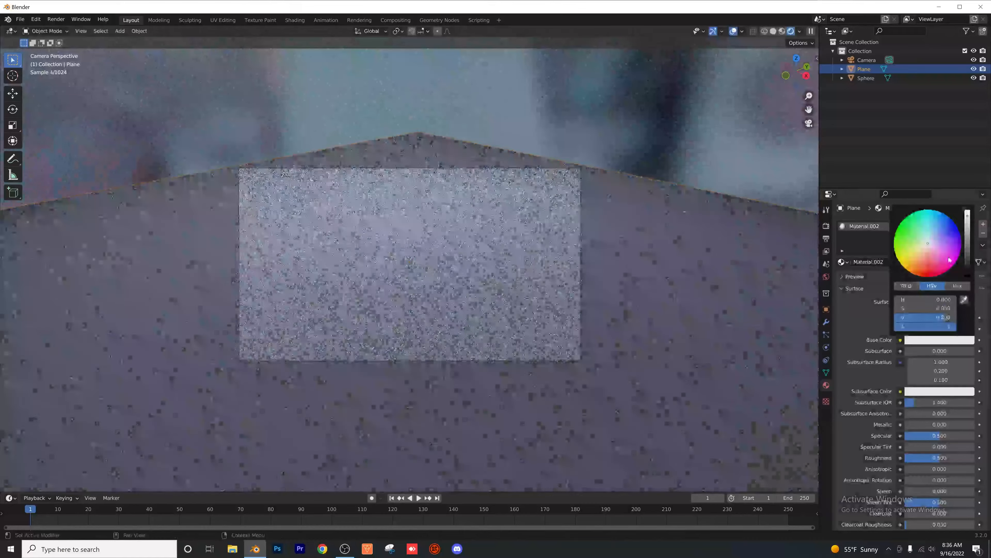
left_click(967, 276)
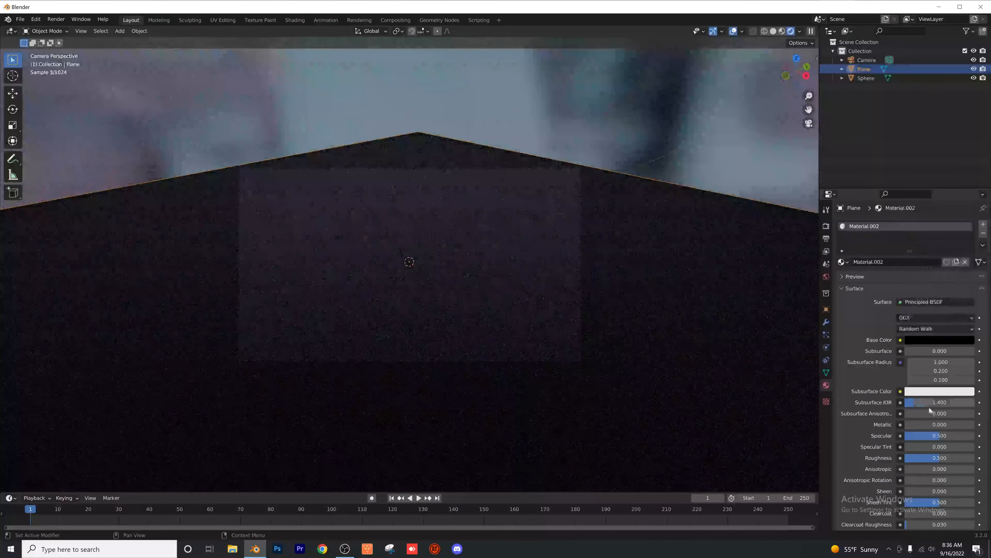
- Set the camera's X rotation to 80° so the plane's horizon comes into the frame
left_click(859, 58)
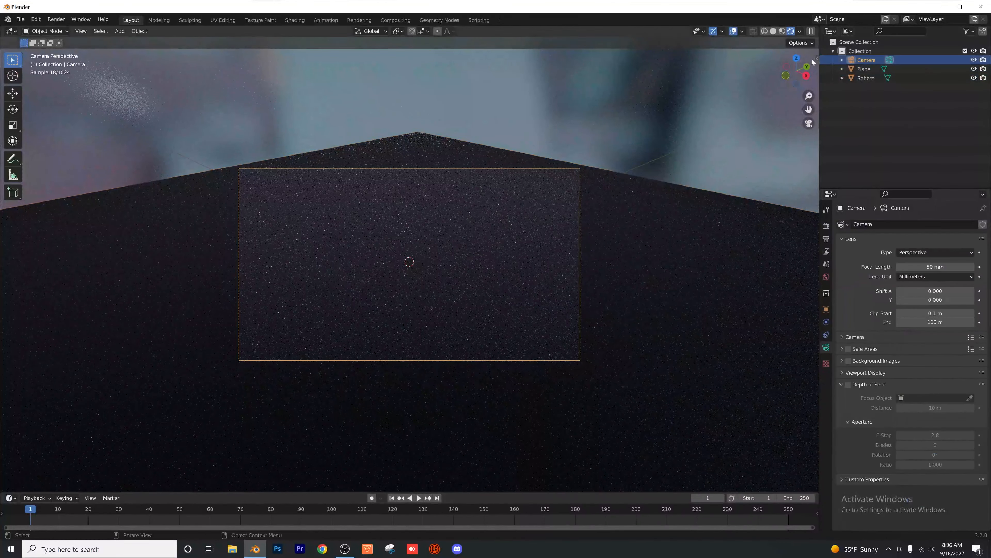
left_click(816, 61)
left_click(817, 58)
left_click(852, 62)
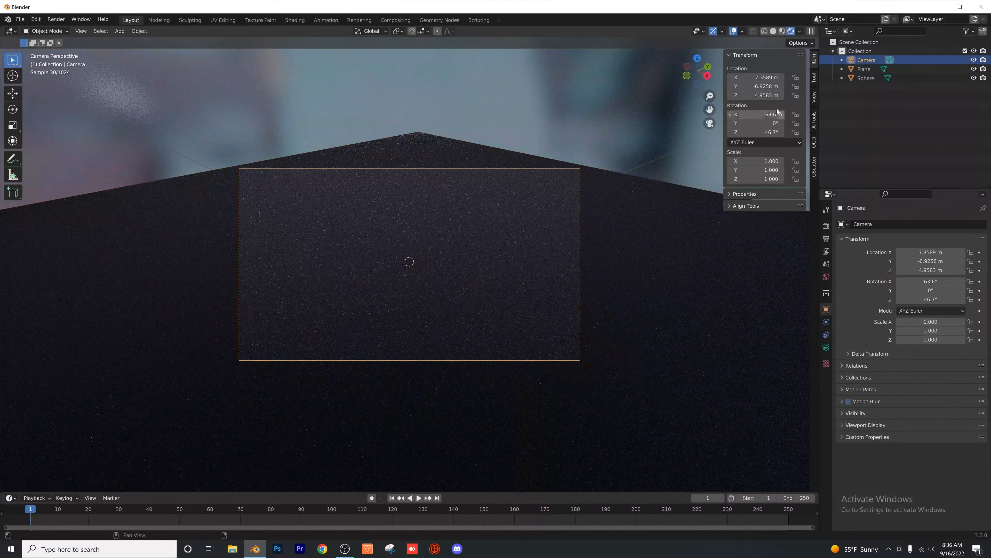
left_click_drag(755, 114, 779, 115)
left_click(755, 114)
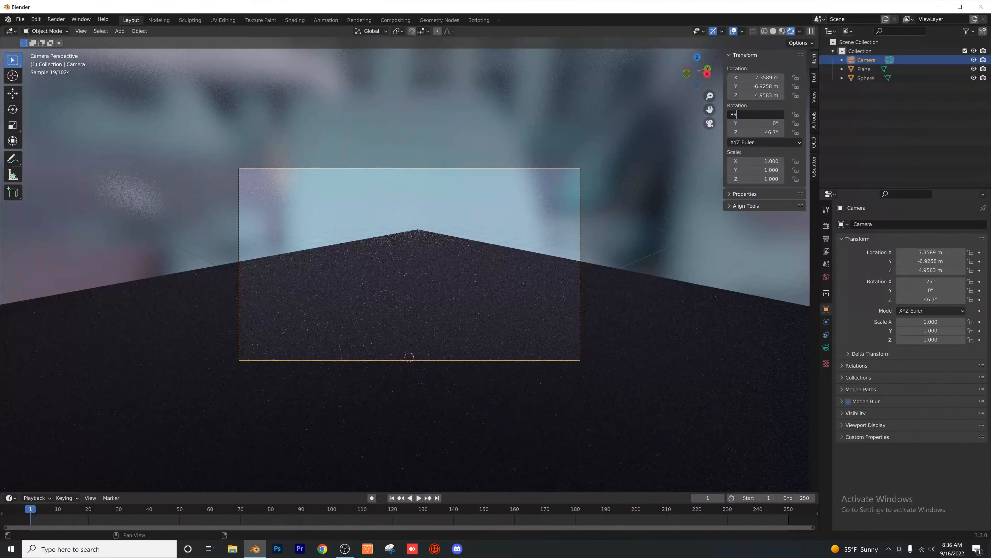
type("80")
key("Return")
- Rotate the black plane to 45° about Z so its far edge runs across the view
left_click(677, 431)
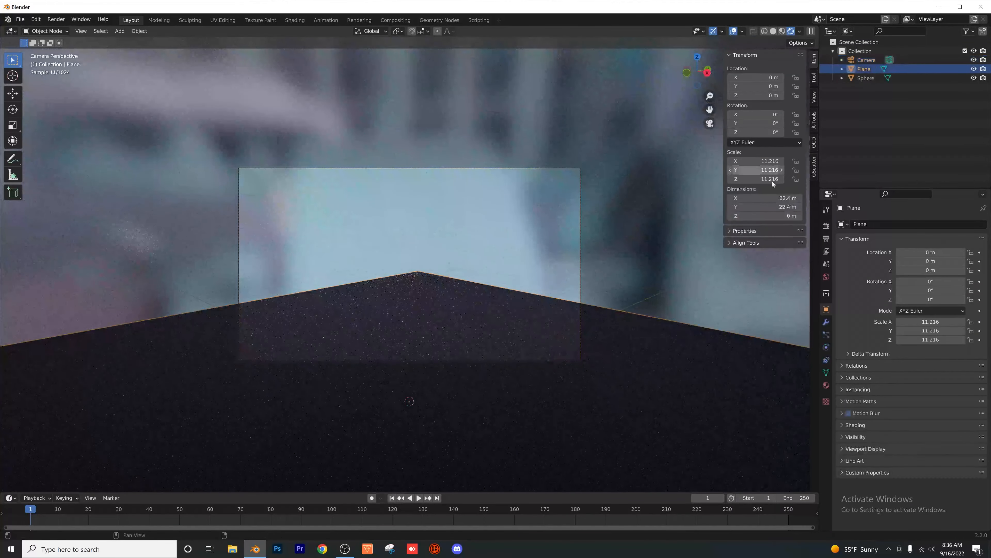
mouse_move(765, 133)
left_mouse_down()
mouse_move(783, 132)
mouse_move(765, 133)
left_mouse_up()
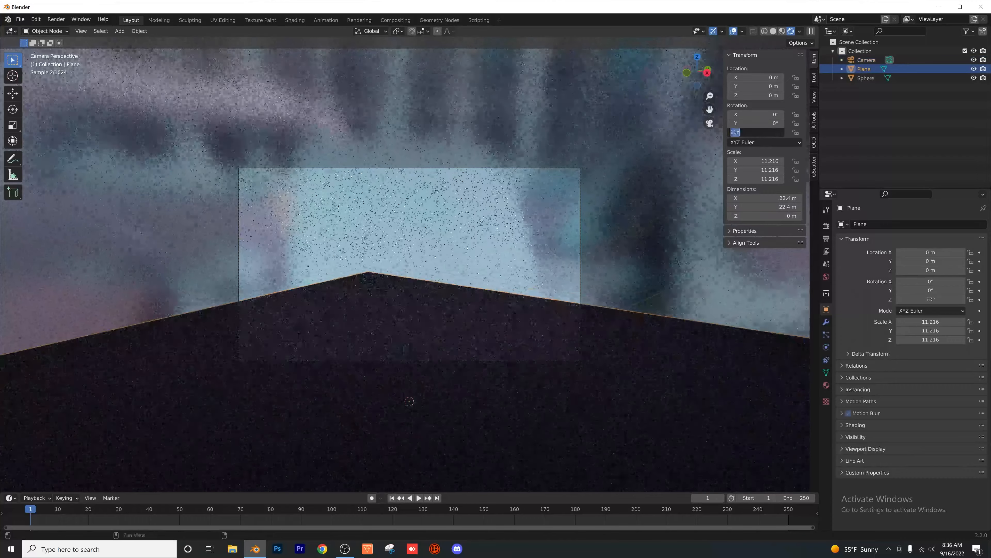
left_click(757, 132)
type("0")
key("Return")
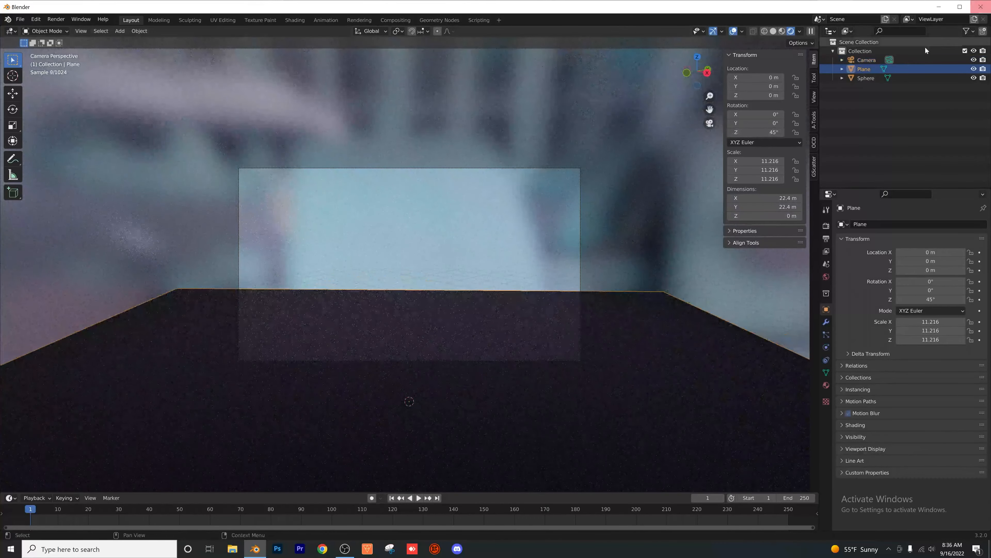
- Set the camera's Z rotation to 45° and its location to X 7 m and Y -7 m
left_click(866, 60)
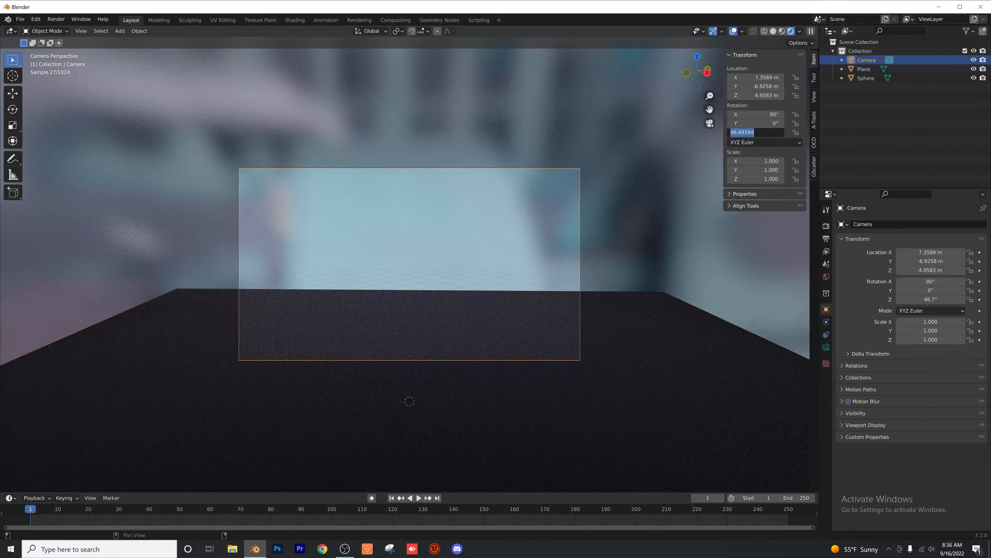
type("45")
key("Return")
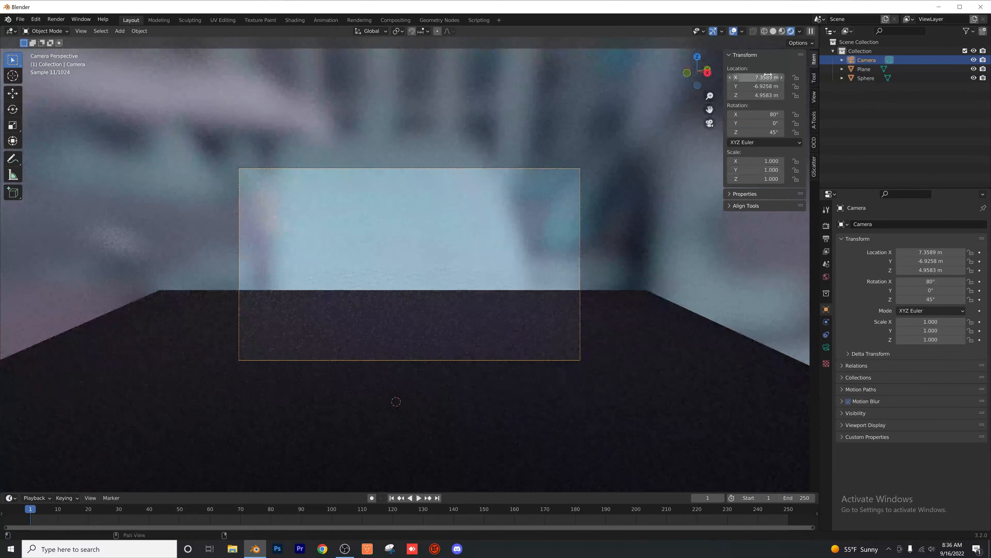
type("7")
key("Tab")
type("-7")
key("Return")
- Save the scene in the Instagram folder as Abstract-Camera.blend
key("ctrl+s")
left_click(334, 400)
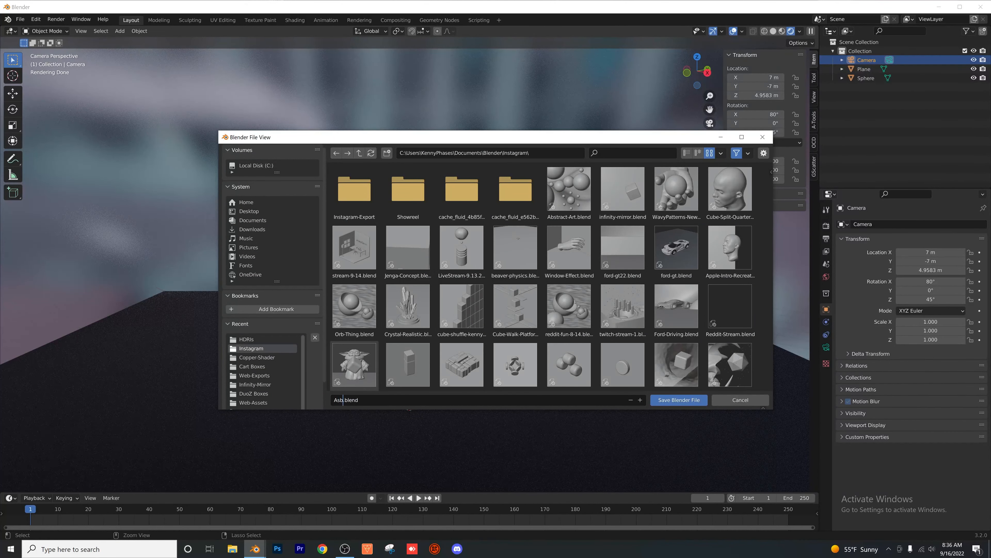
type("Abstract-Camera")
key("Return")
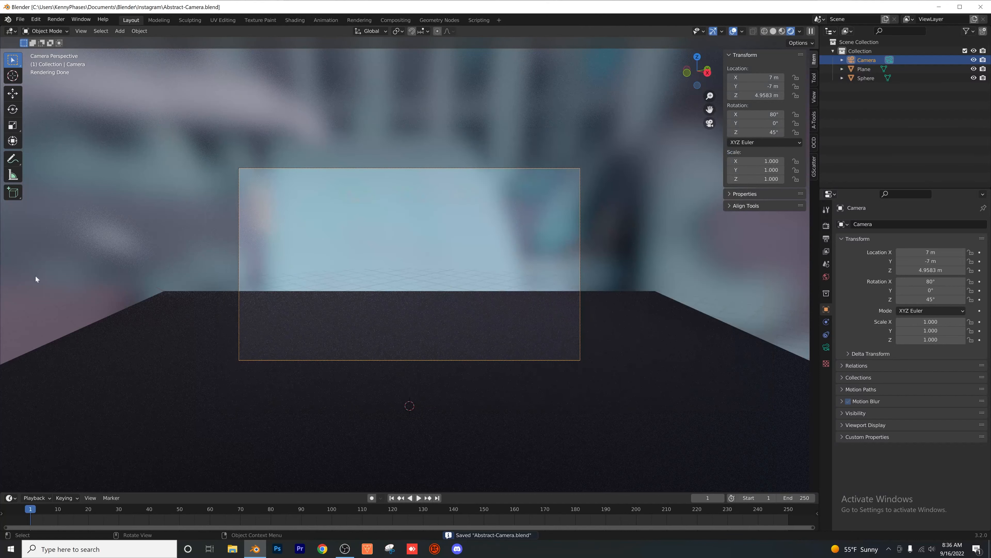
- Add a Displace modifier with a new texture to the large glass sphere
scroll(450, 342, "up", 2)
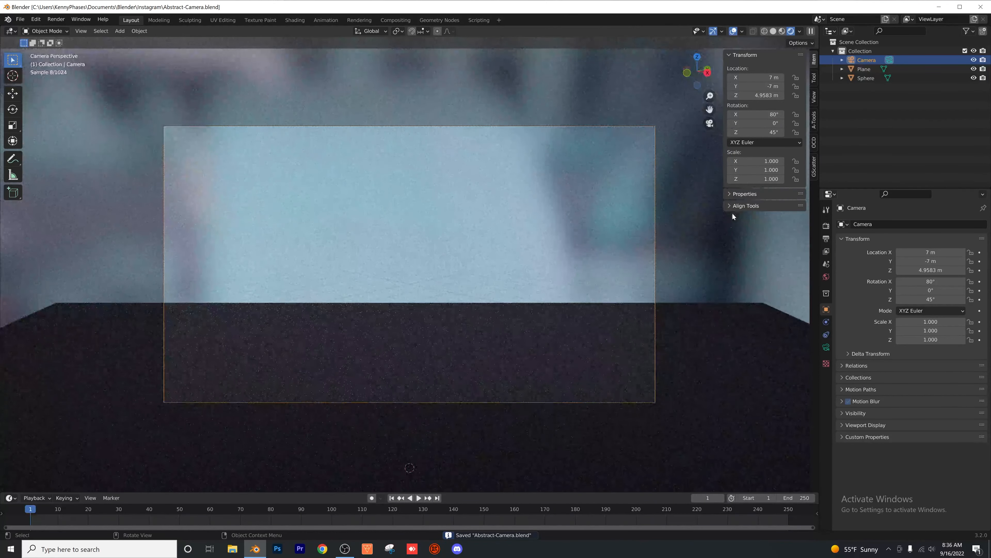
left_click(701, 250)
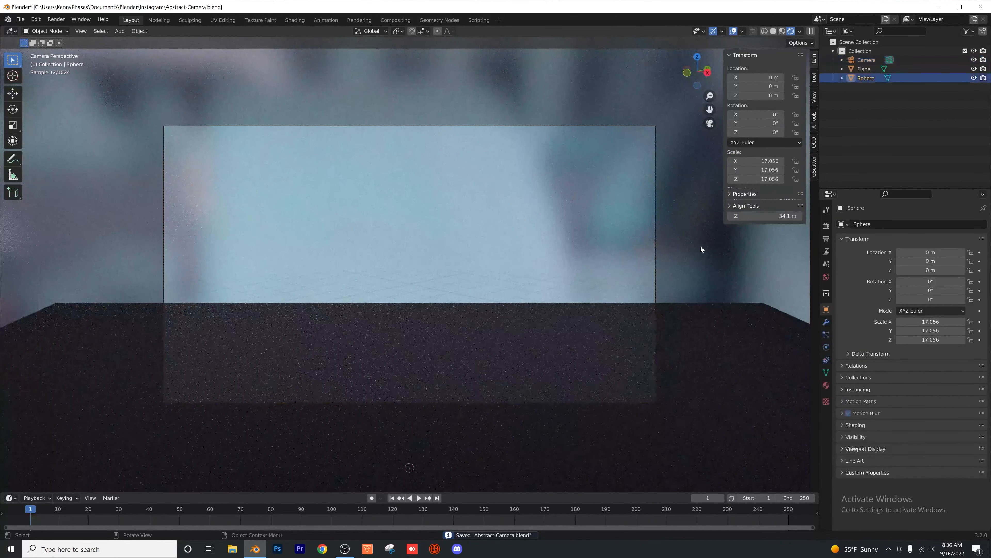
left_click(827, 386)
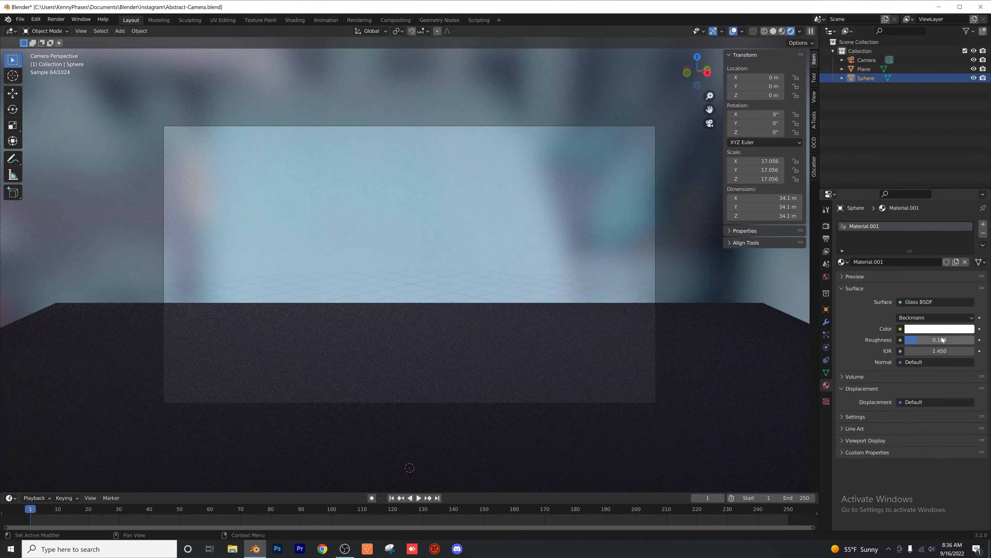
left_click(827, 323)
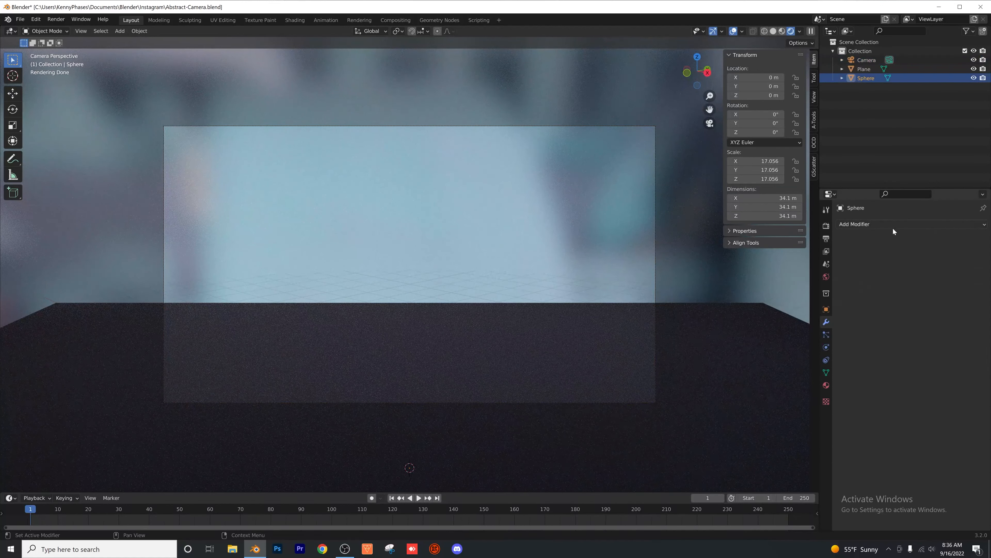
left_click(891, 225)
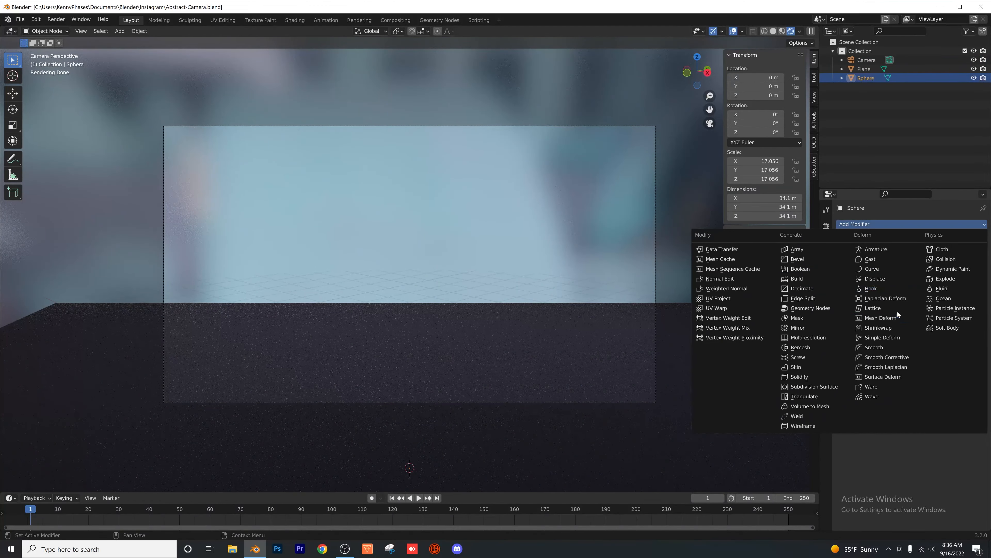
left_click(875, 279)
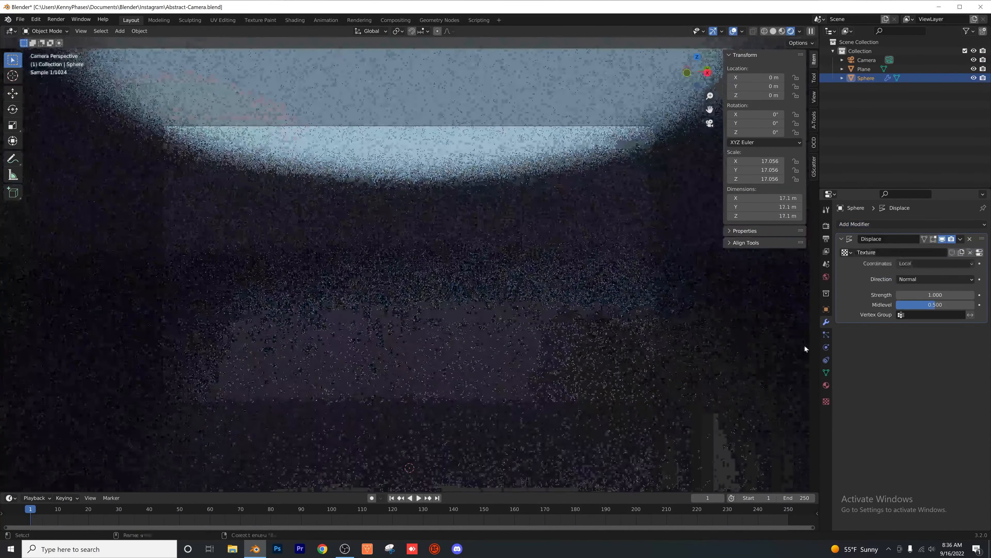
- Show the scene in solid shading from outside the sphere and set the displacement texture's type to Clouds
left_click(773, 32)
middle_click_drag(433, 328, 437, 331)
scroll(432, 332, "down", 8)
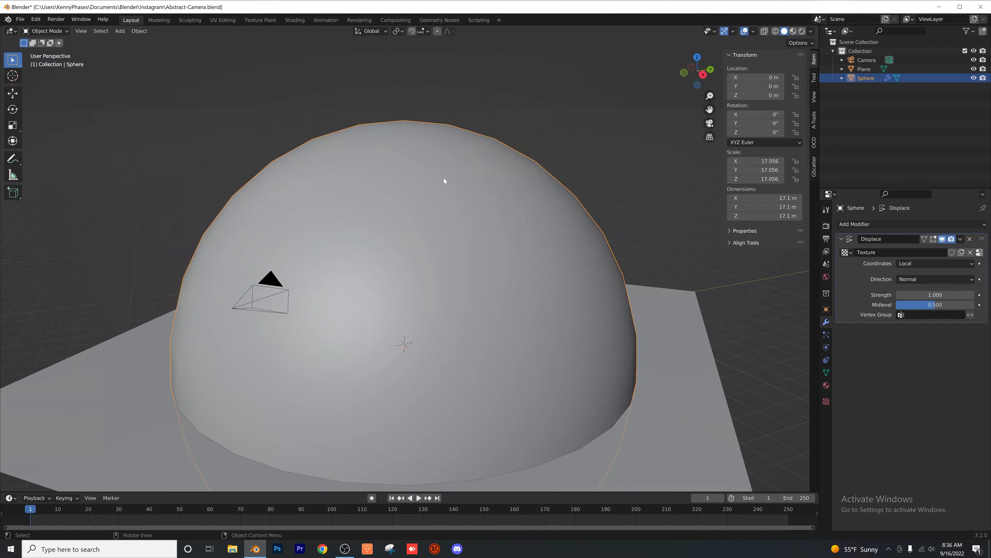
middle_click_drag(394, 306, 339, 283)
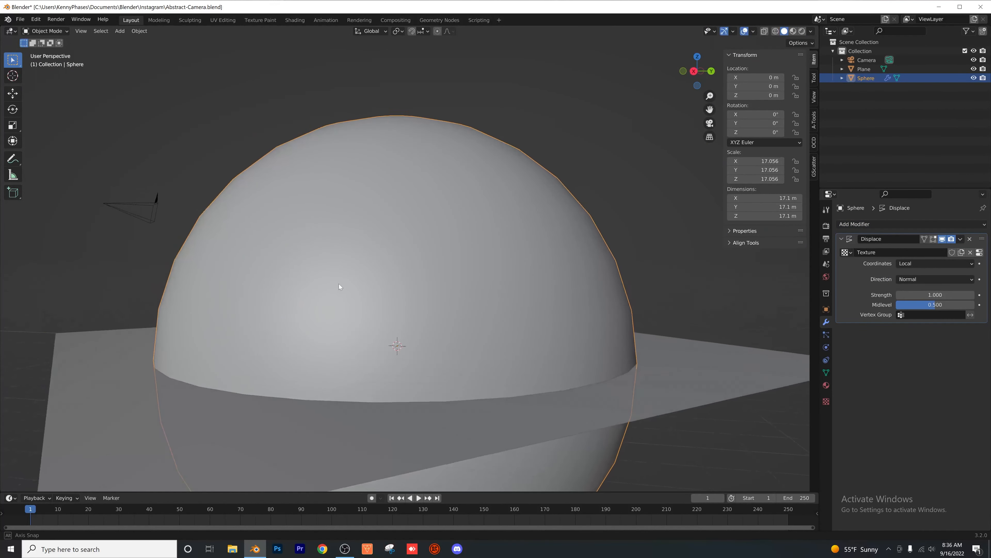
scroll(339, 284, "down", 1)
left_click(826, 401)
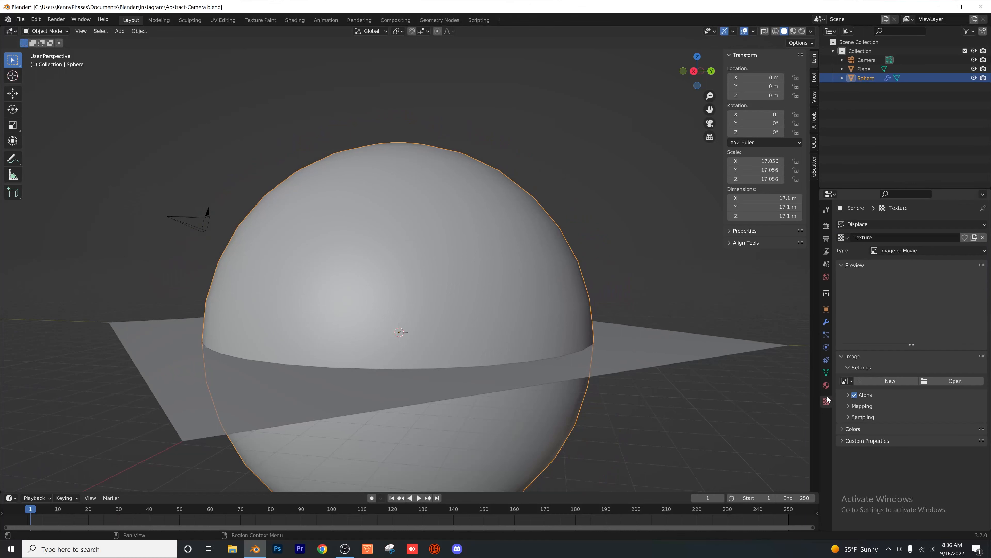
left_click(900, 254)
scroll(361, 271, "down", 6)
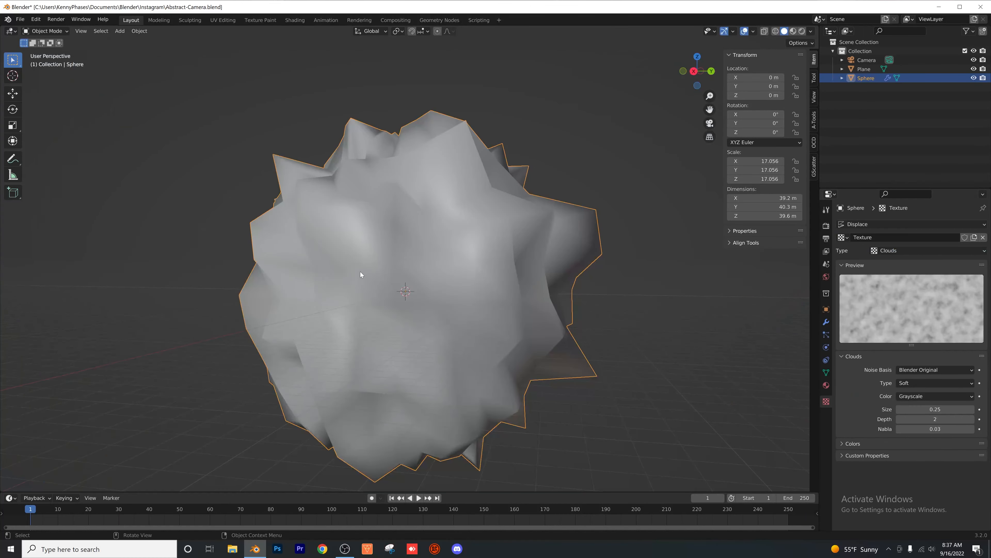
middle_click_drag(361, 272, 403, 287)
scroll(429, 283, "up", 2)
- Add a Subdivision Surface modifier to the displaced sphere and set its viewport levels to 2
left_click(826, 322)
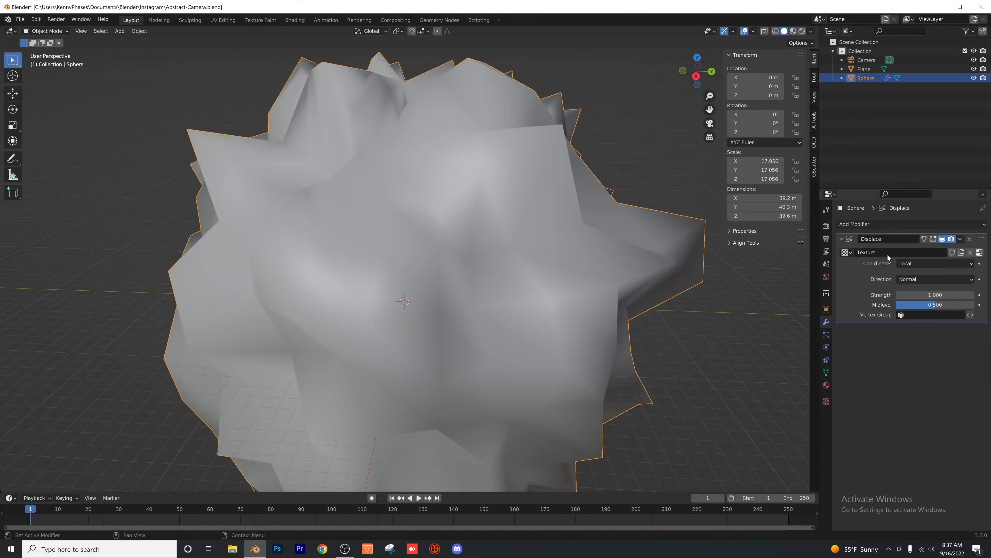
left_click(892, 224)
left_click(812, 389)
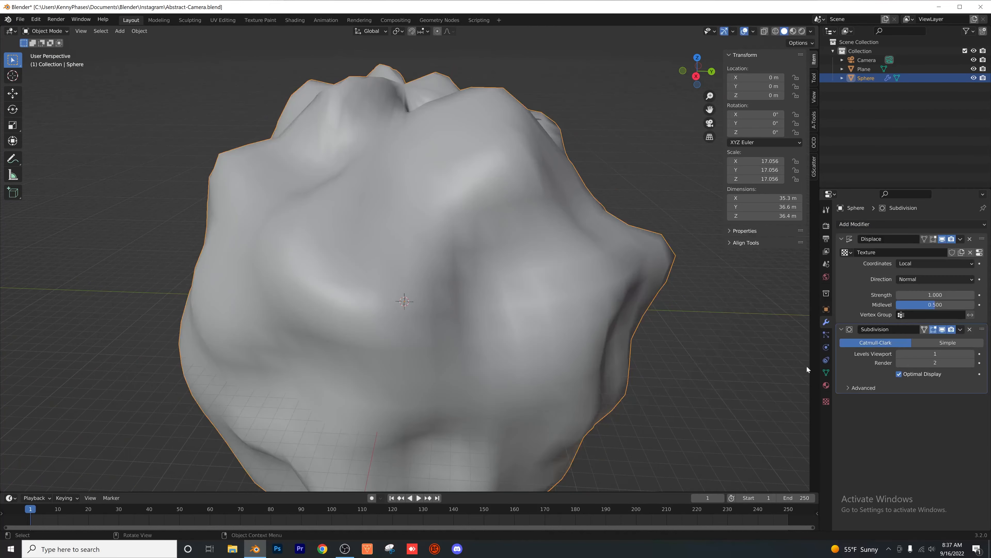
scroll(482, 238, "up", 3)
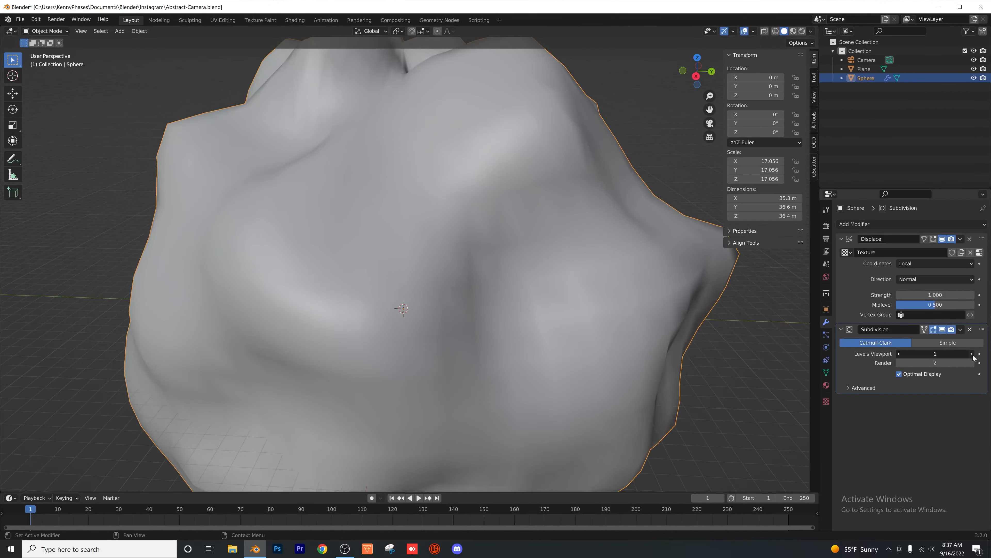
left_click_drag(935, 353, 953, 353)
scroll(521, 258, "down", 3)
mouse_move(521, 258)
middle_mouse_down()
mouse_move(531, 237)
mouse_move(531, 248)
middle_mouse_up()
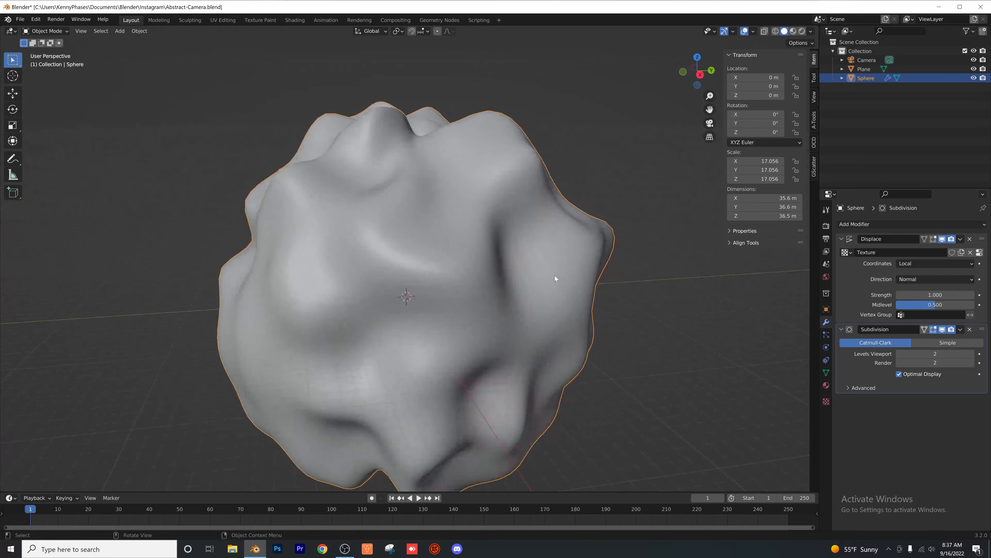
- View the displaced sphere through the camera with rendered shading
key("KP_0")
key("z")
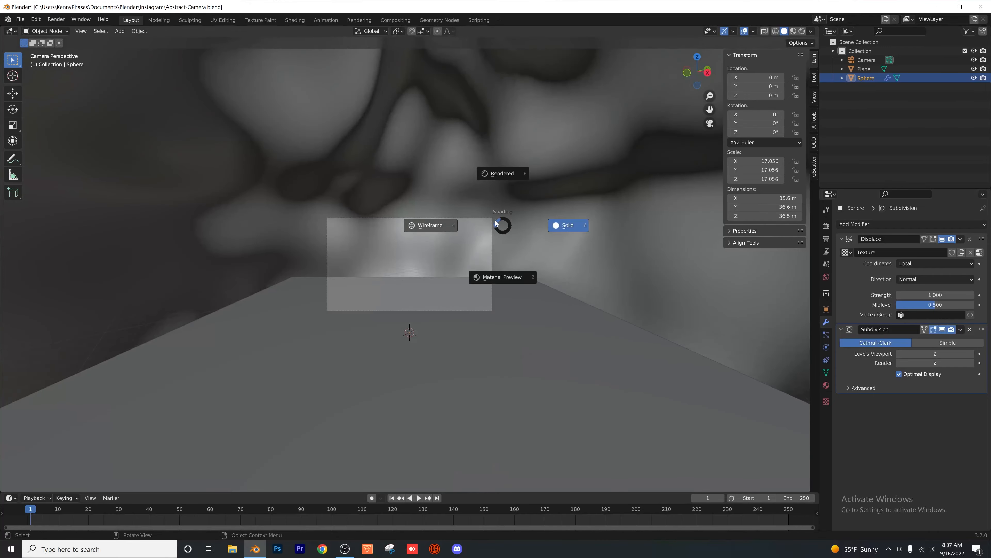
left_click(495, 182)
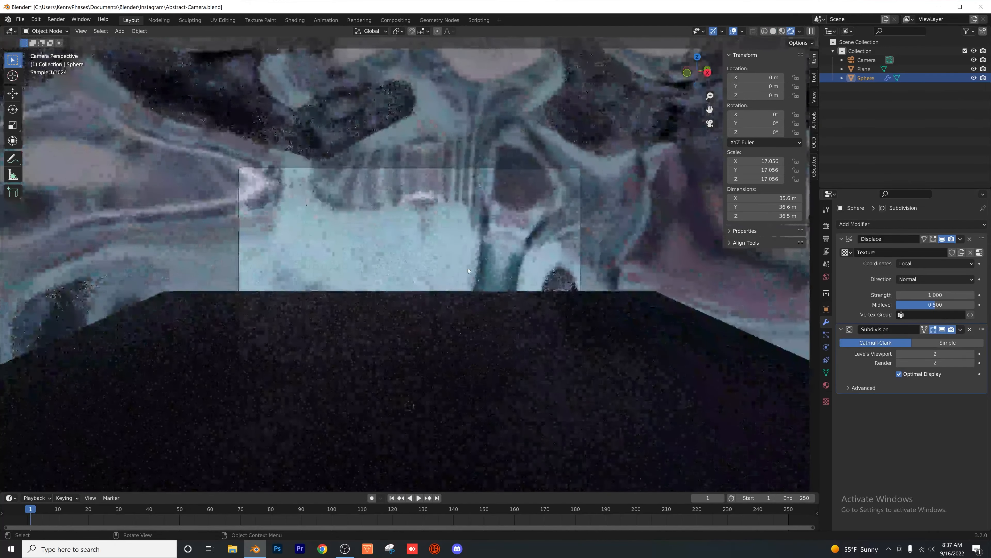
scroll(468, 268, "down", 2)
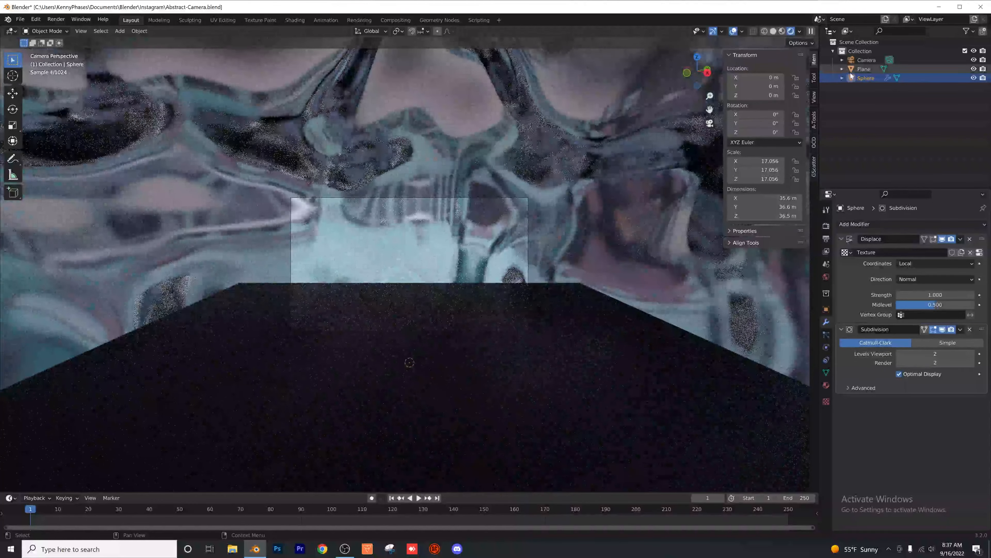
left_click_drag(757, 114, 519, 153)
left_click_drag(463, 232, 531, 317)
- Raise the sphere's glass roughness to 0.316 and rotate the sphere to about -166° on X
left_click(826, 385)
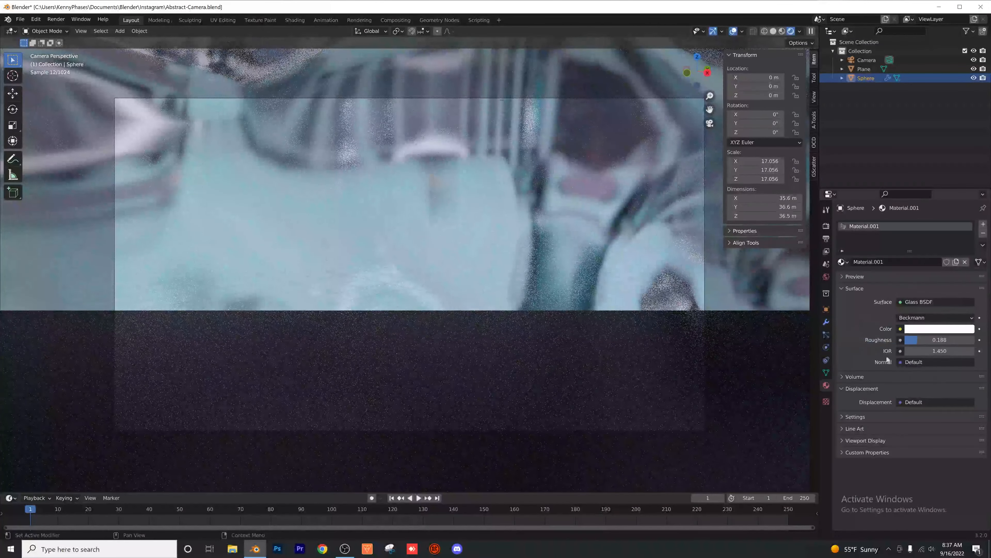
left_click_drag(919, 340, 927, 340)
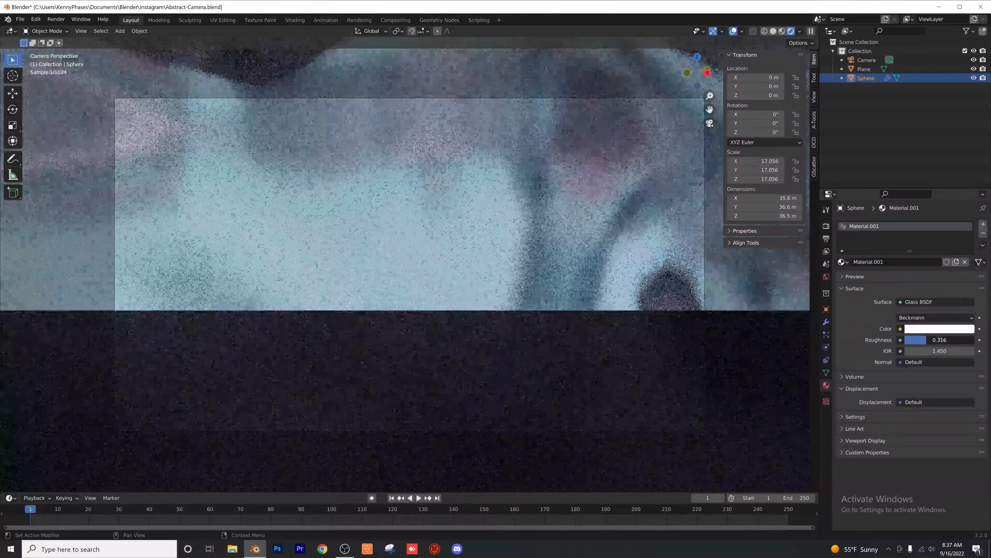
left_click_drag(757, 114, 691, 115)
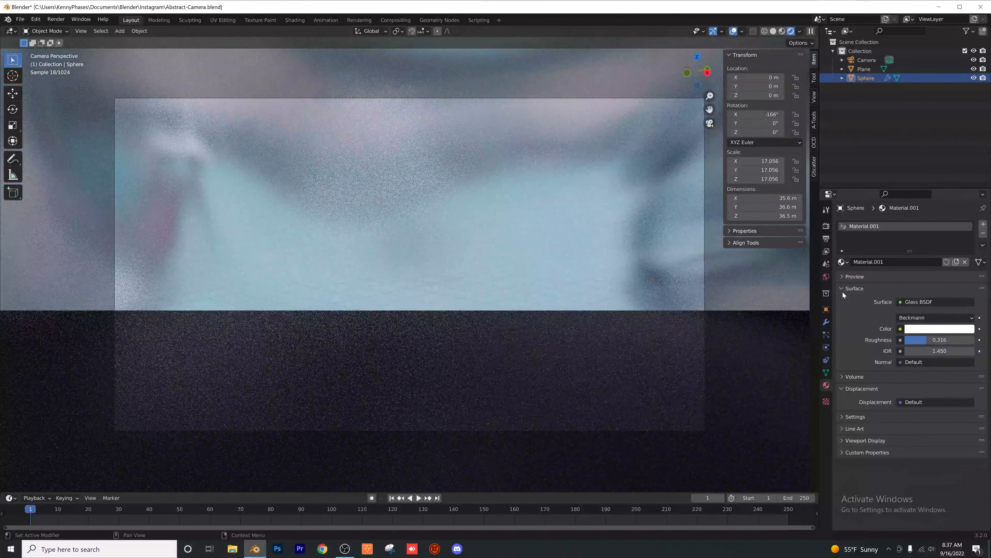
- Replace the world's HDRI with the colorful abstract paint JPG from the Downloads folder
left_click(826, 276)
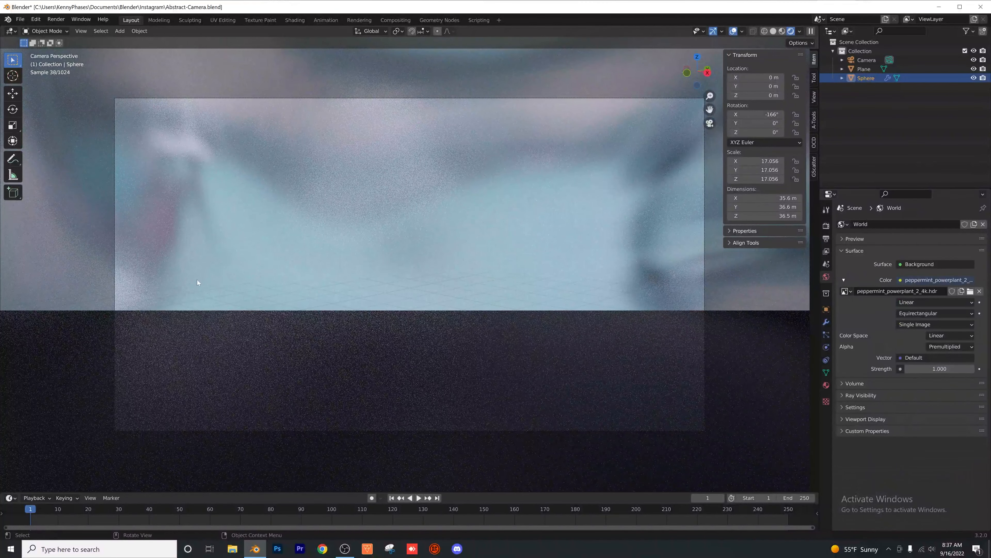
left_click(970, 292)
left_click(265, 230)
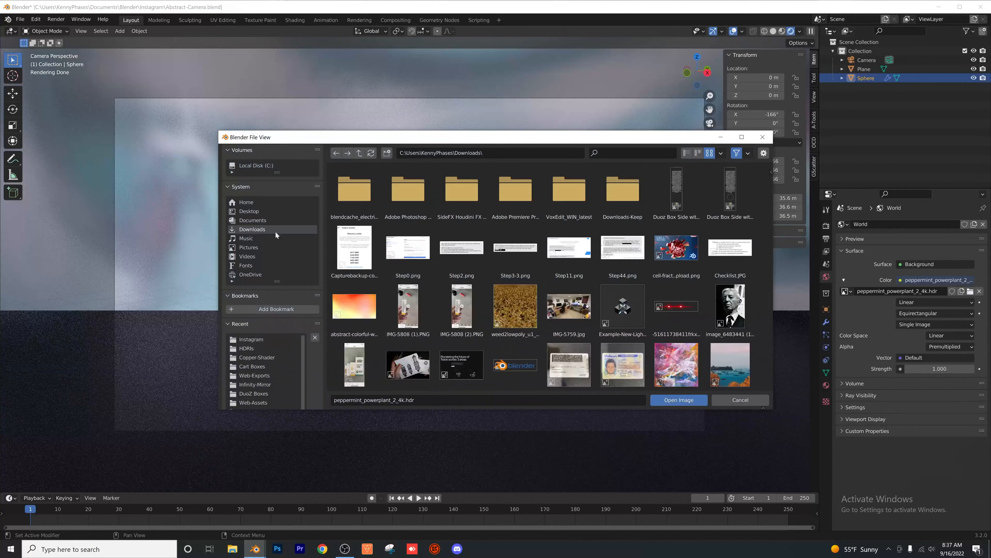
scroll(536, 283, "down", 10)
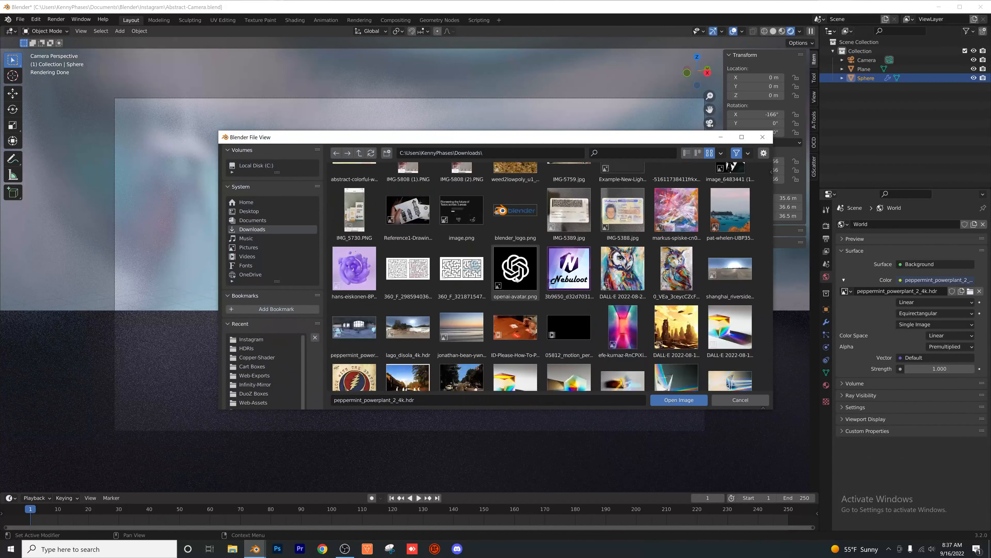
scroll(515, 276, "down", 1)
scroll(516, 276, "up", 3)
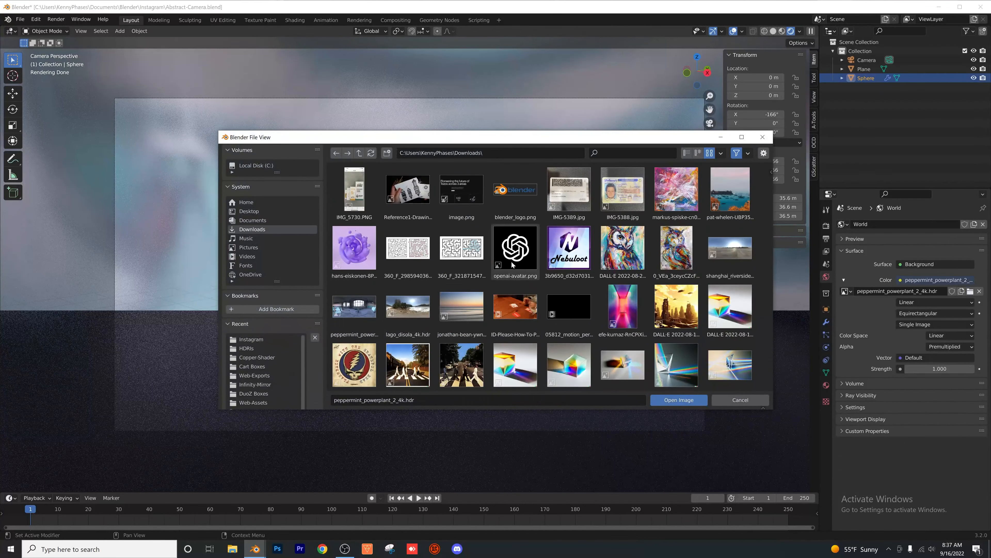
double_click(683, 192)
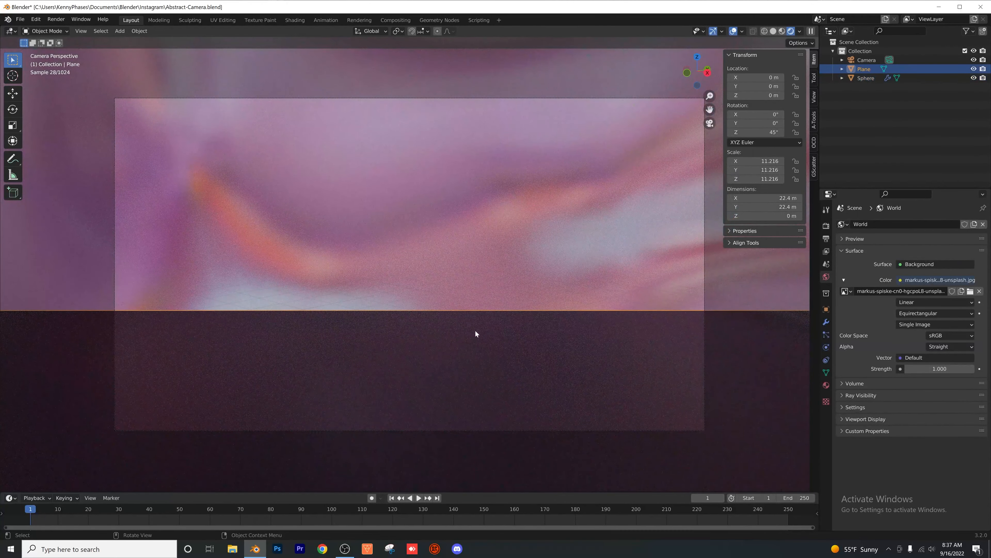
- Rotate the sphere to -289° on X and scale it up uniformly to 20.213
left_click_drag(761, 114, 713, 114)
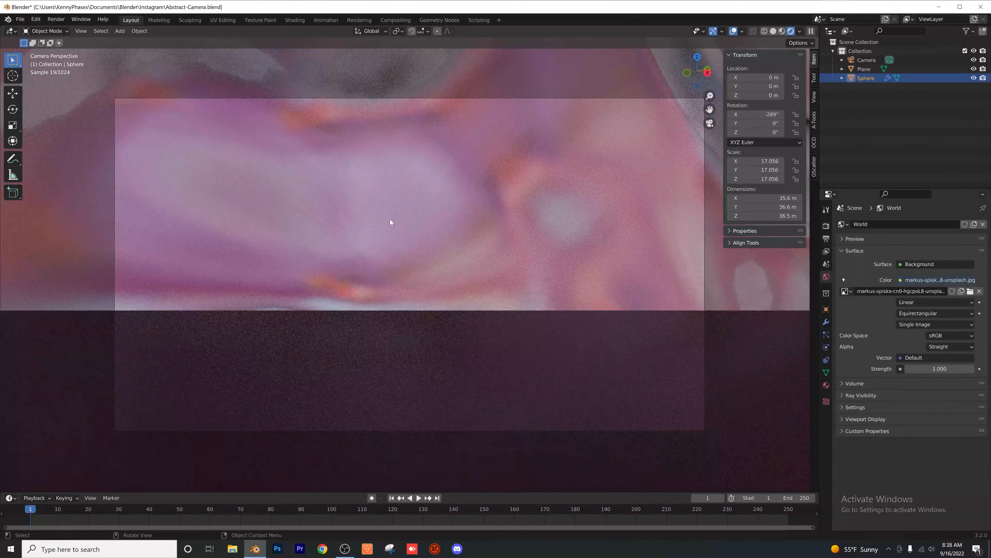
scroll(390, 219, "down", 3)
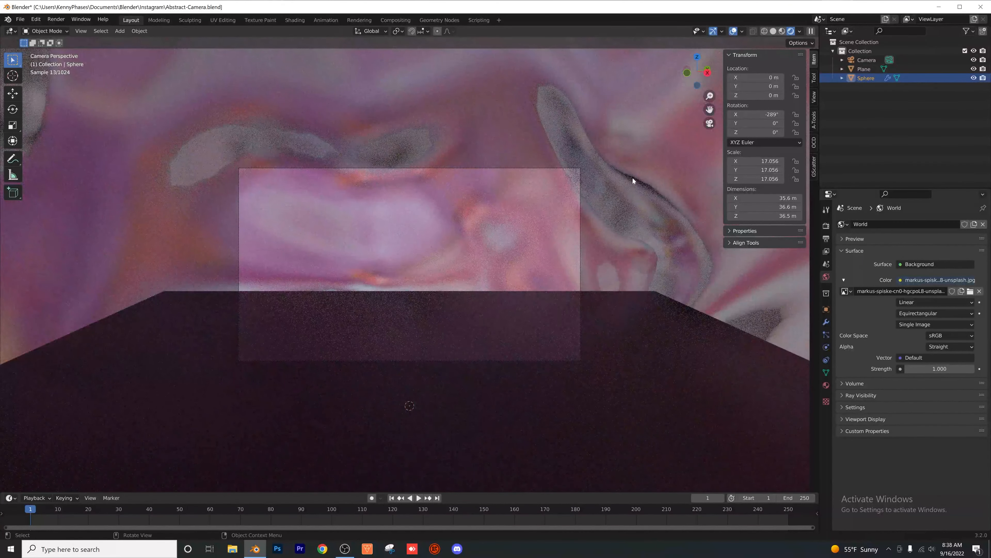
key("s")
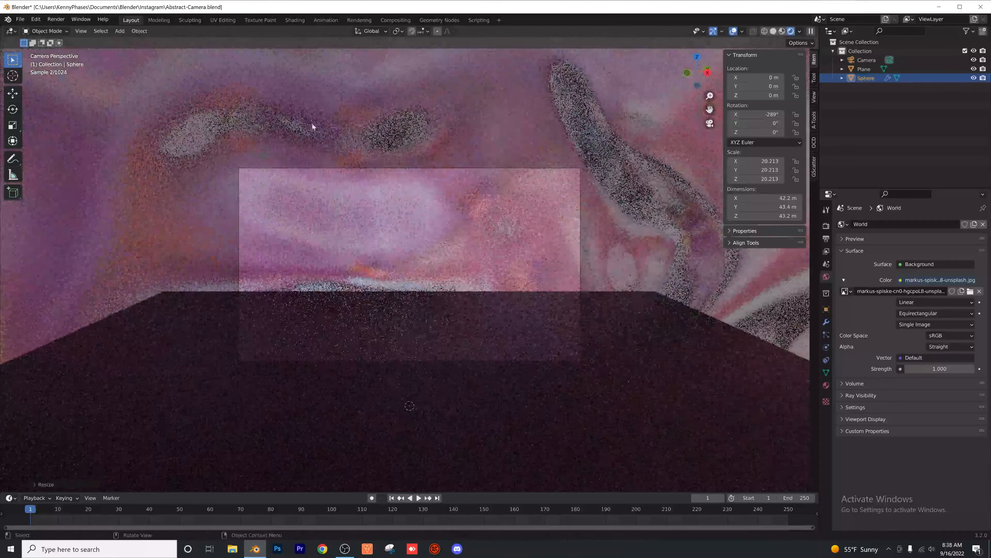
scroll(372, 224, "up", 2)
left_click(430, 226)
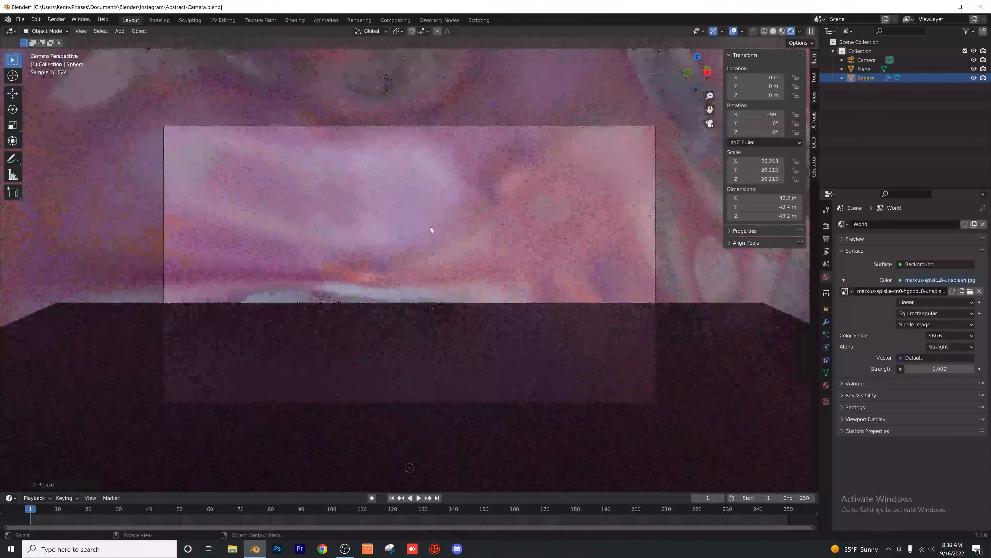
- Inspect the enlarged sphere around the plane in solid shading, and return to the rendered camera view
left_click(774, 30)
scroll(469, 254, "down", 4)
middle_click_drag(405, 263, 353, 263)
key("KP_0")
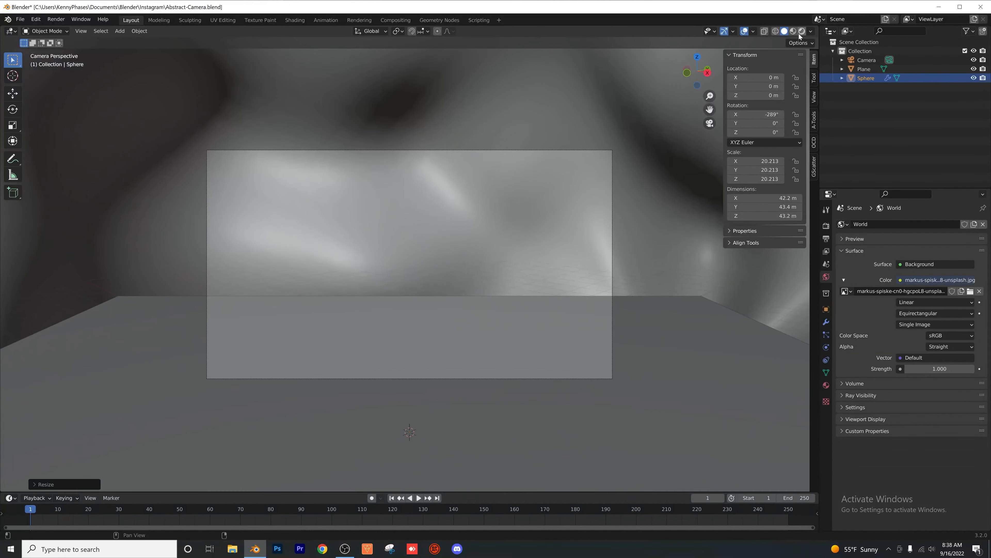
left_click(802, 31)
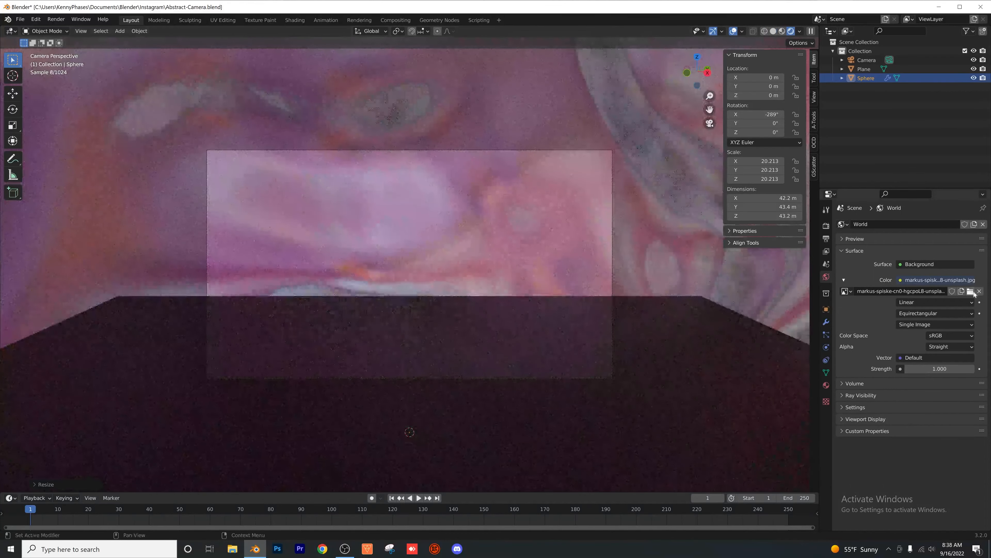
- Replace the world's background image with Capturesss.JPG from the Downloads folder
left_click(971, 291)
scroll(458, 297, "down", 5)
scroll(458, 273, "down", 10)
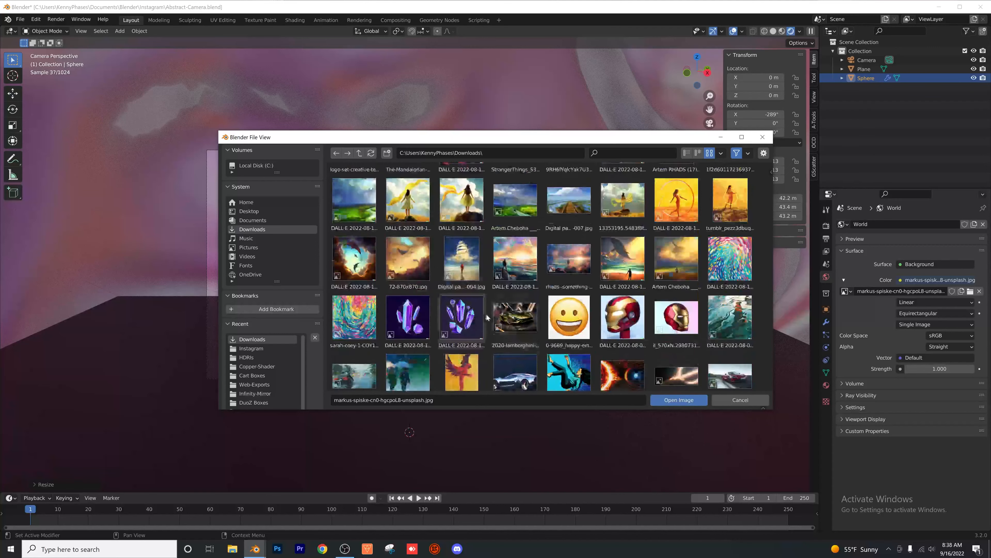
scroll(520, 301, "down", 2)
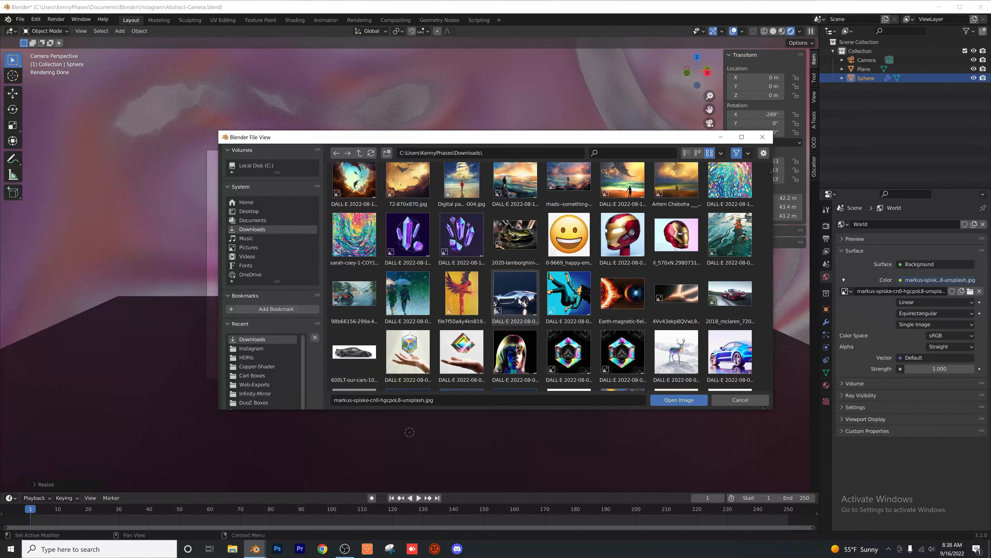
scroll(631, 315, "down", 6)
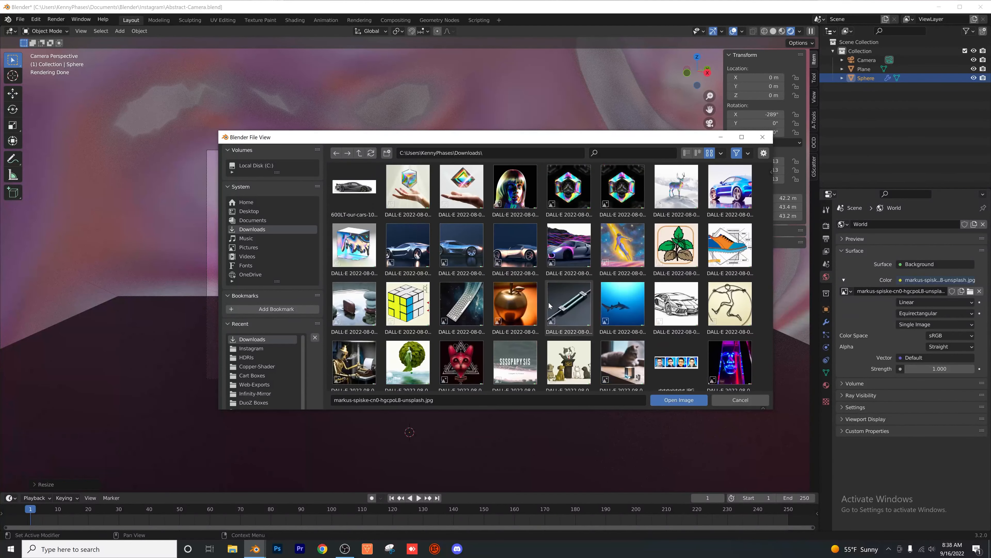
scroll(550, 305, "down", 8)
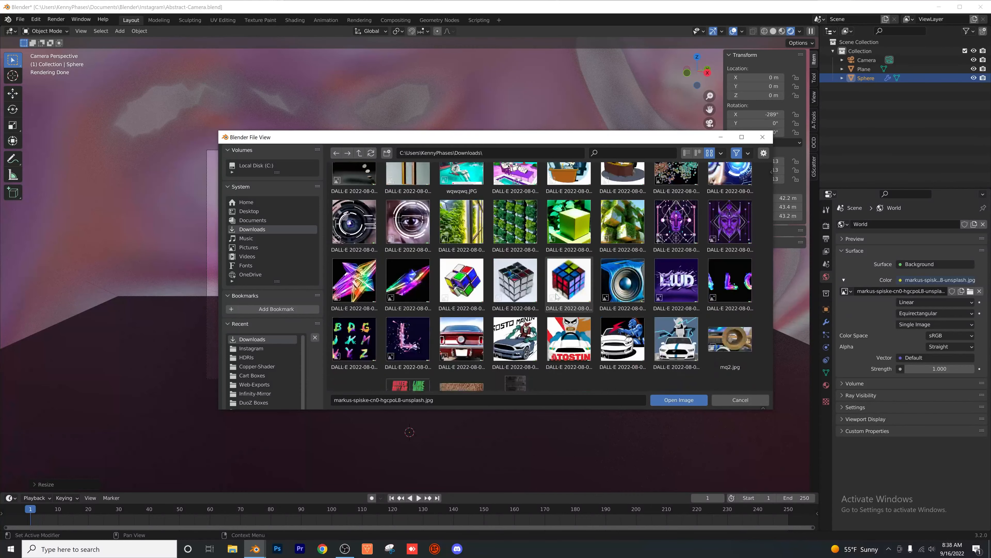
scroll(449, 287, "down", 10)
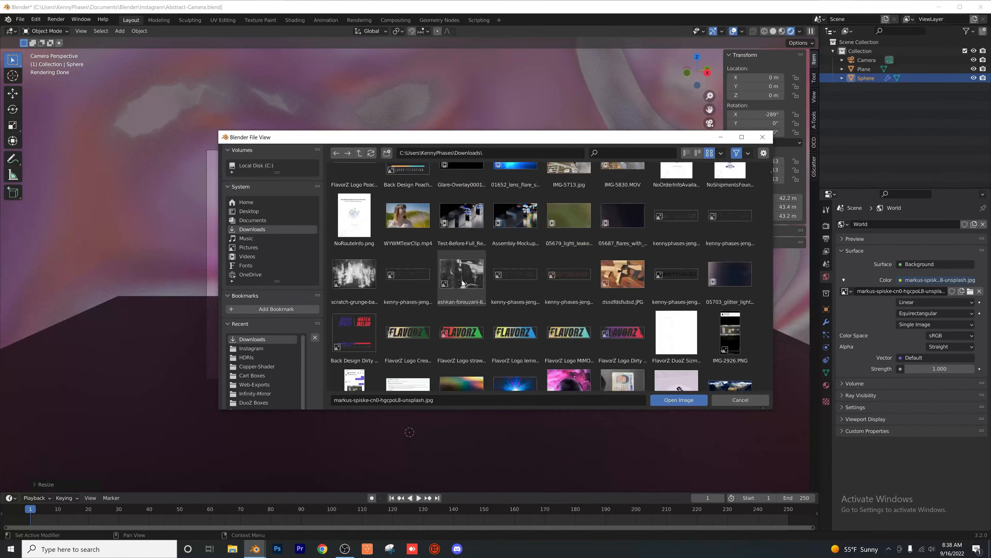
scroll(462, 279, "down", 3)
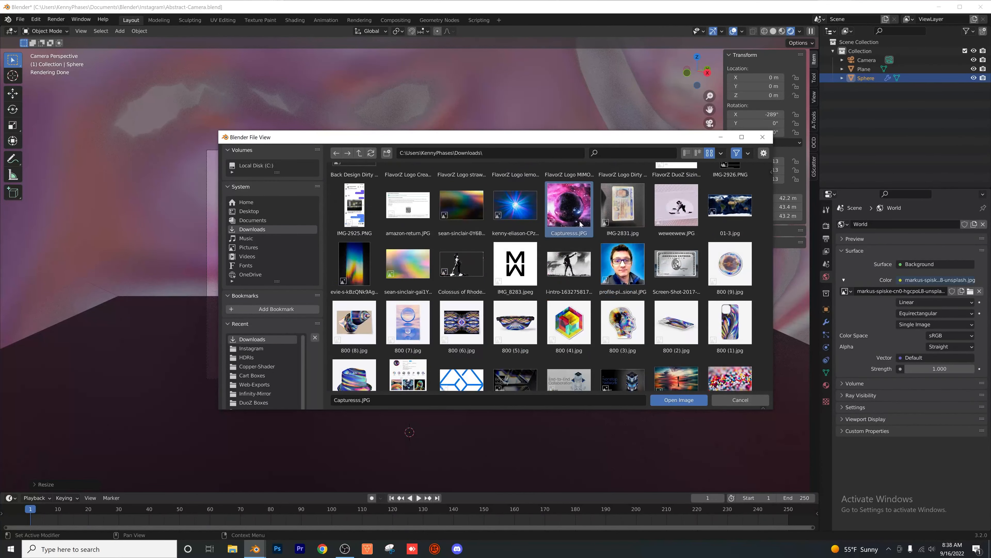
left_click(701, 401)
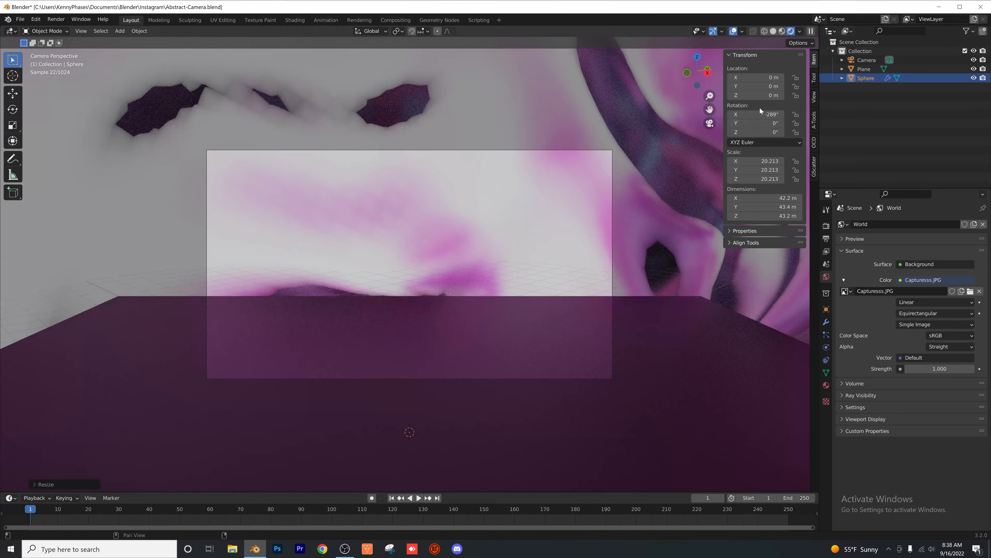
mouse_move(756, 115)
left_mouse_down()
mouse_move(743, 115)
mouse_move(755, 114)
left_mouse_up()
right_click(597, 109)
left_click(598, 107)
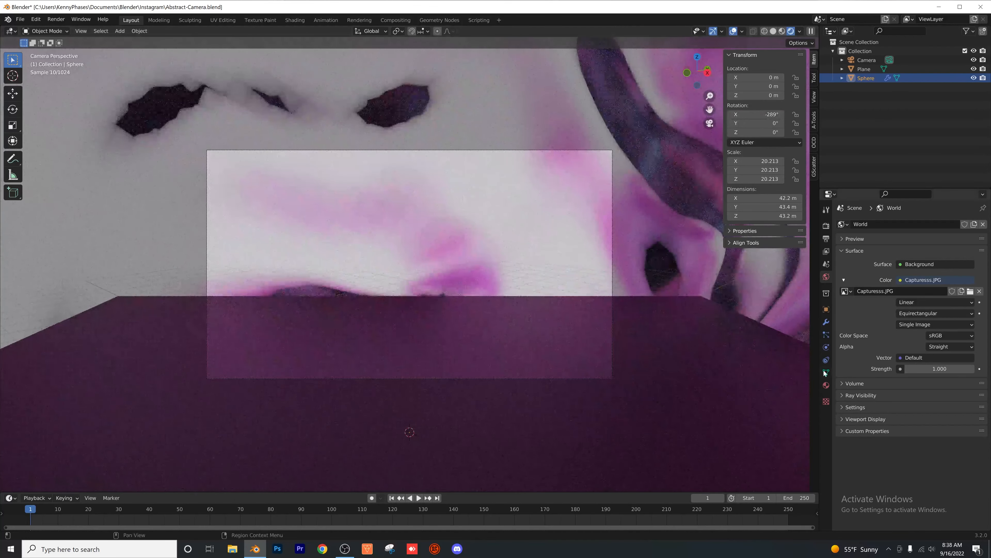
- Raise the sphere's viewport subdivision levels to 4 and rotate the sphere to -426° on X
left_click(825, 372)
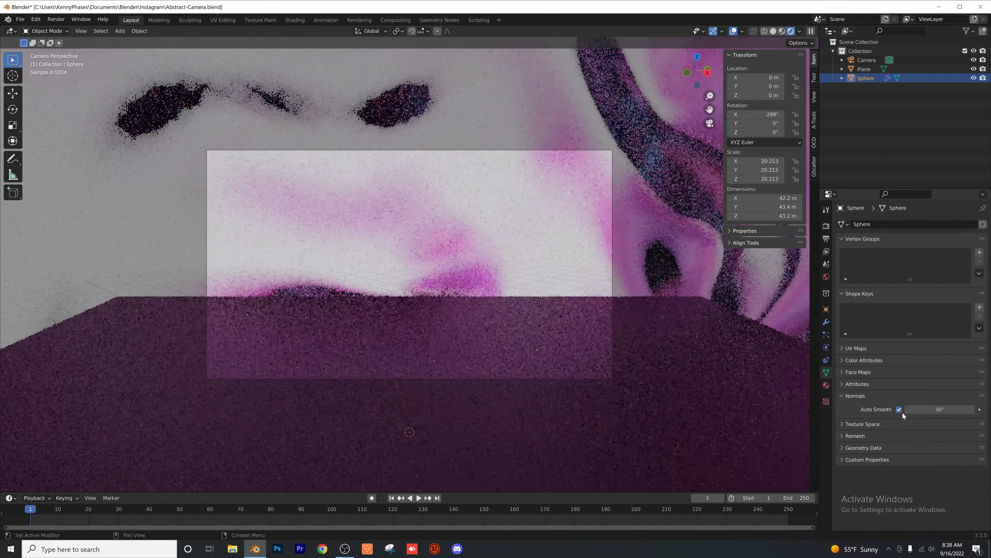
left_click(826, 321)
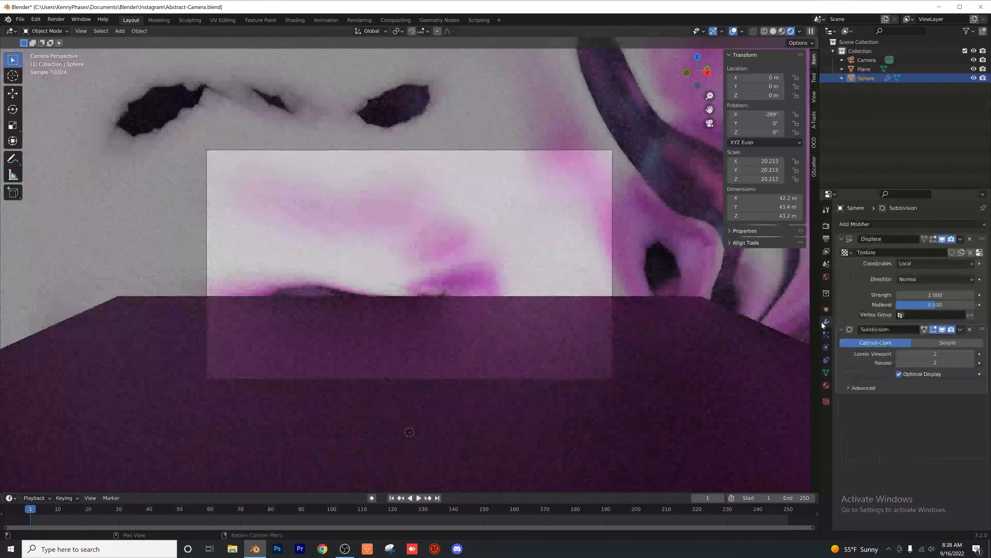
left_click(972, 354)
left_click(971, 354)
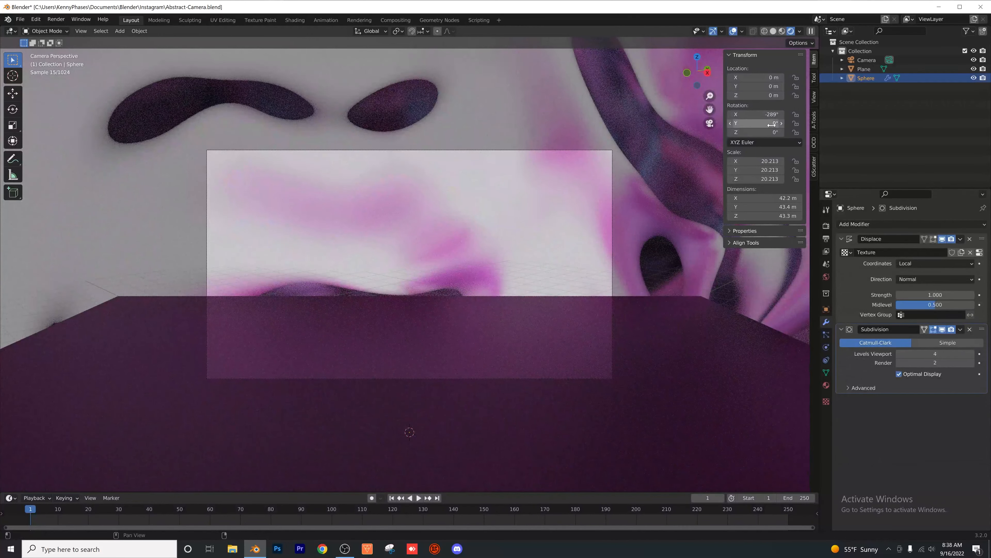
left_click_drag(771, 114, 766, 114)
- Replace the world's background image with the multicolored swirling-paint Unsplash JPG from the Downloads folder
left_click(826, 277)
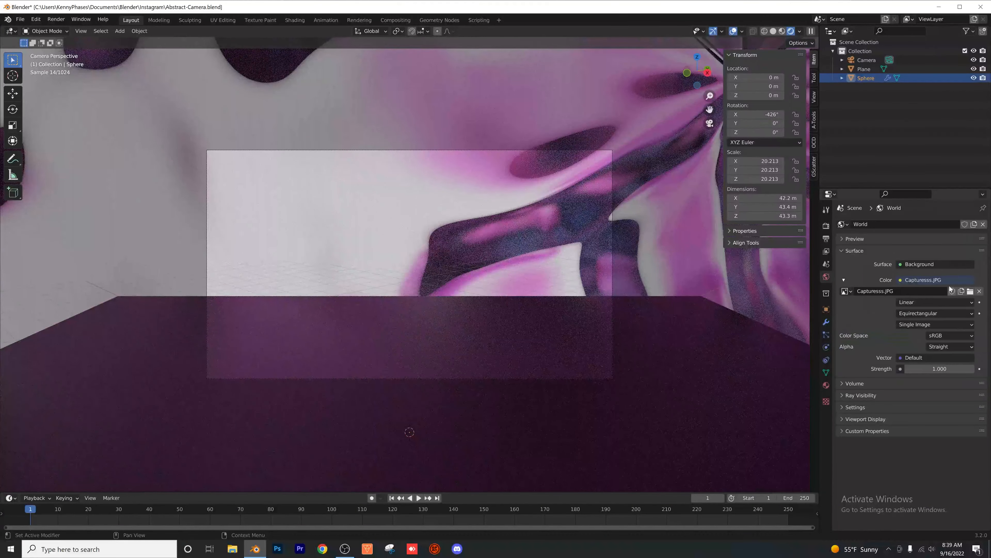
left_click(970, 291)
left_click_drag(769, 175, 781, 339)
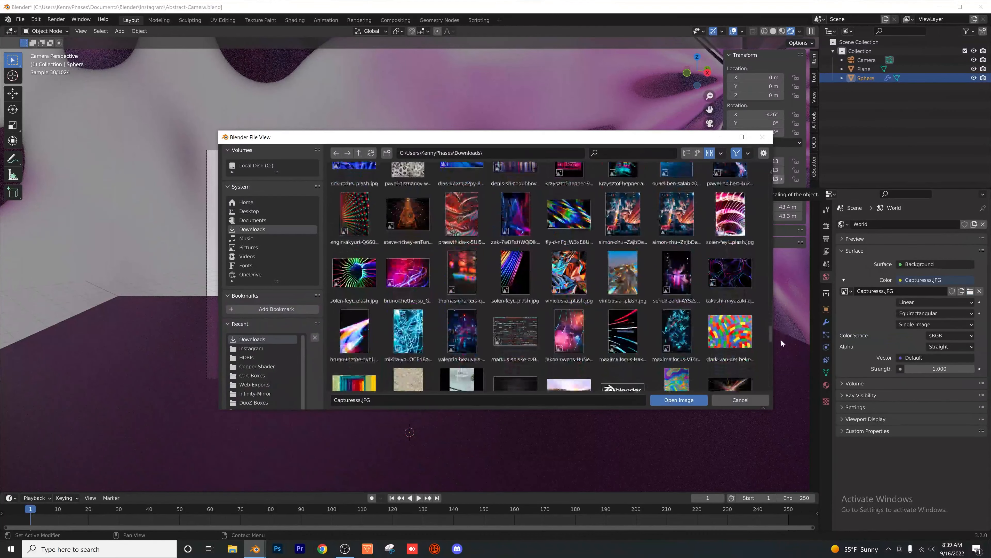
double_click(567, 275)
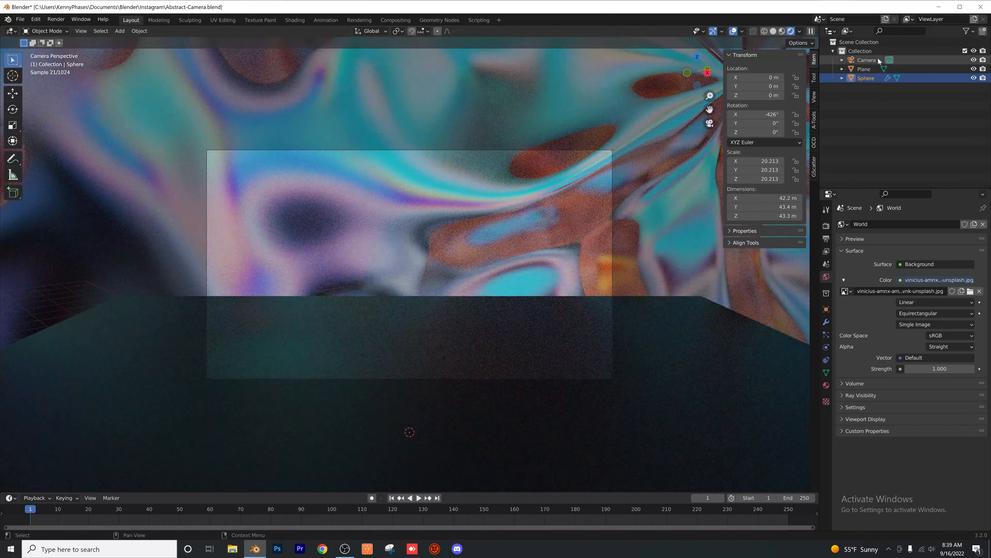
- Shorten the camera's focal length for a wider view and hide the plane in the viewport
left_click(869, 60)
left_click(826, 347)
left_click_drag(933, 266, 883, 267)
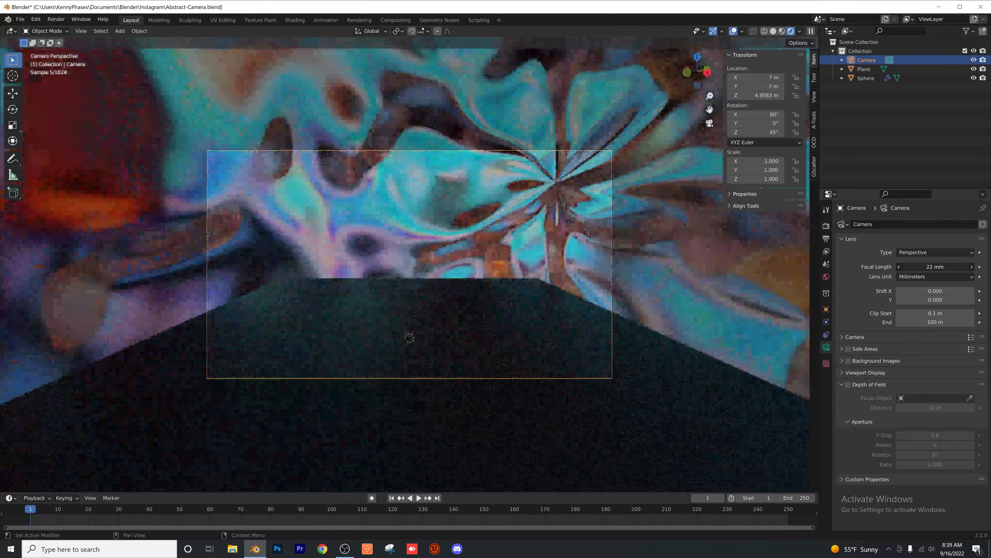
left_click(675, 395)
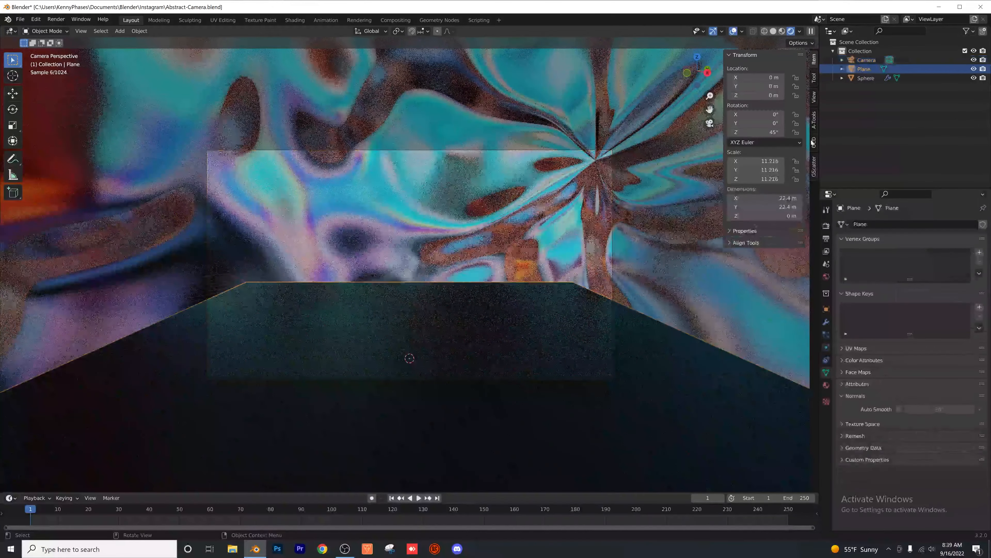
left_click(974, 69)
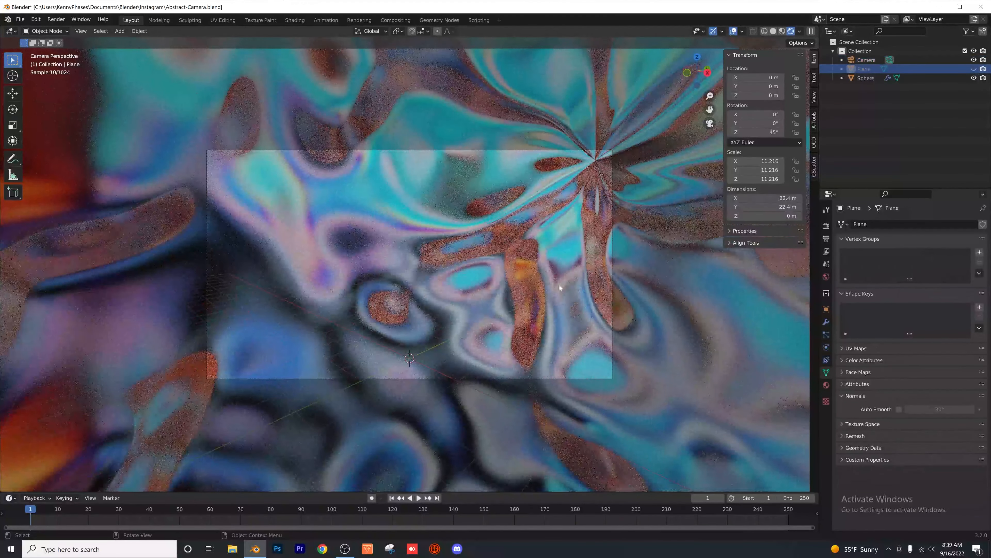
- Rotate the sphere to -443° on X, -1.8° on Y and -62.1° on Z
left_click_drag(753, 118, 741, 118)
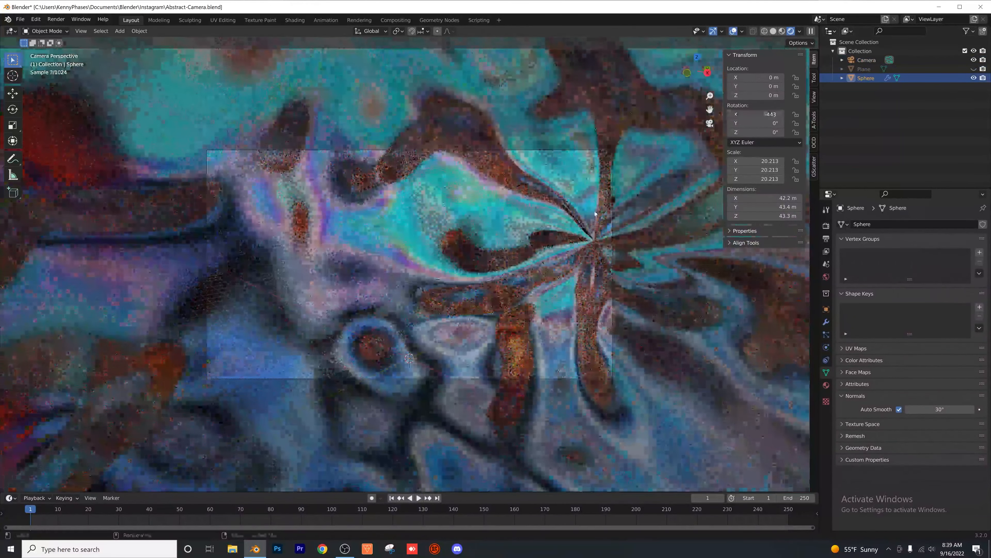
scroll(640, 237, "up", 1)
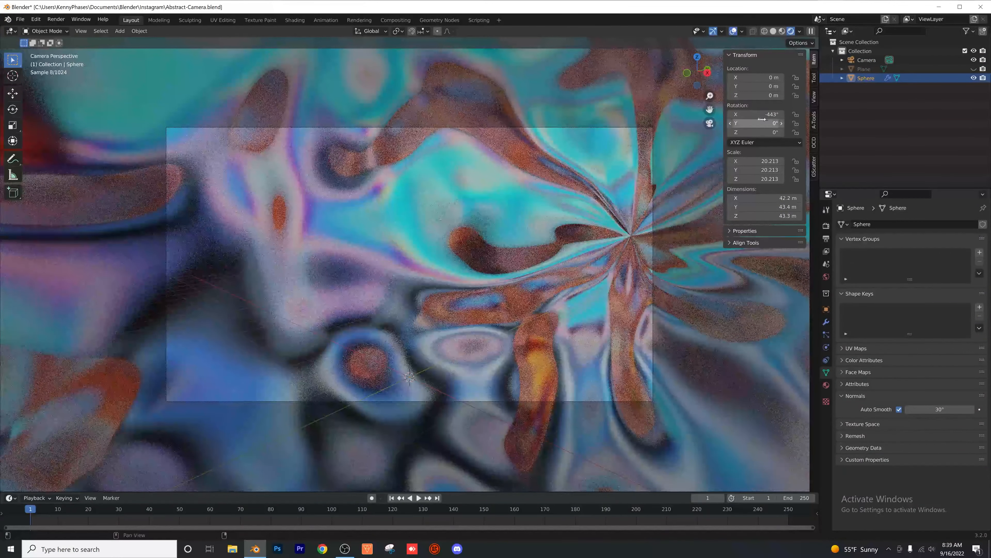
left_click_drag(756, 123, 724, 132)
scroll(469, 250, "up", 3)
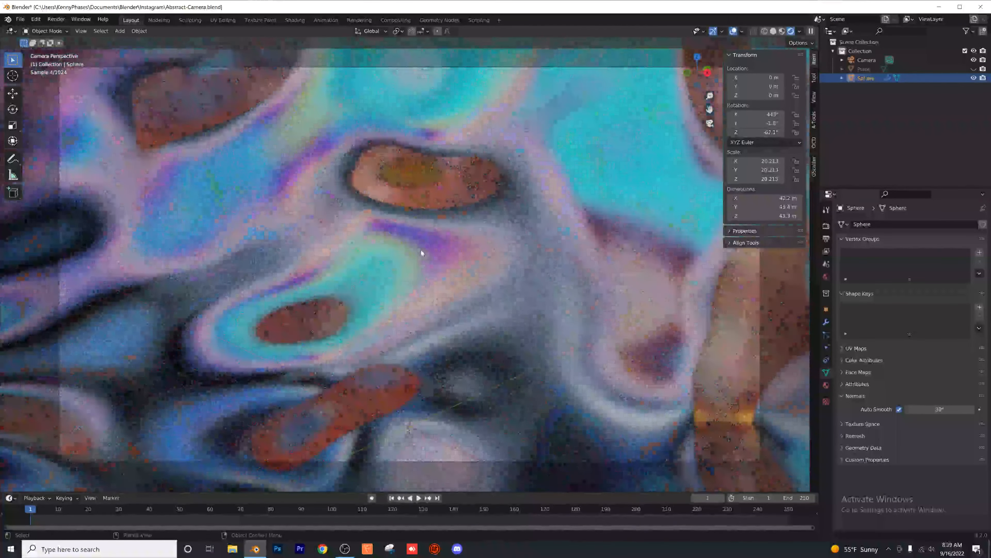
scroll(422, 253, "down", 3)
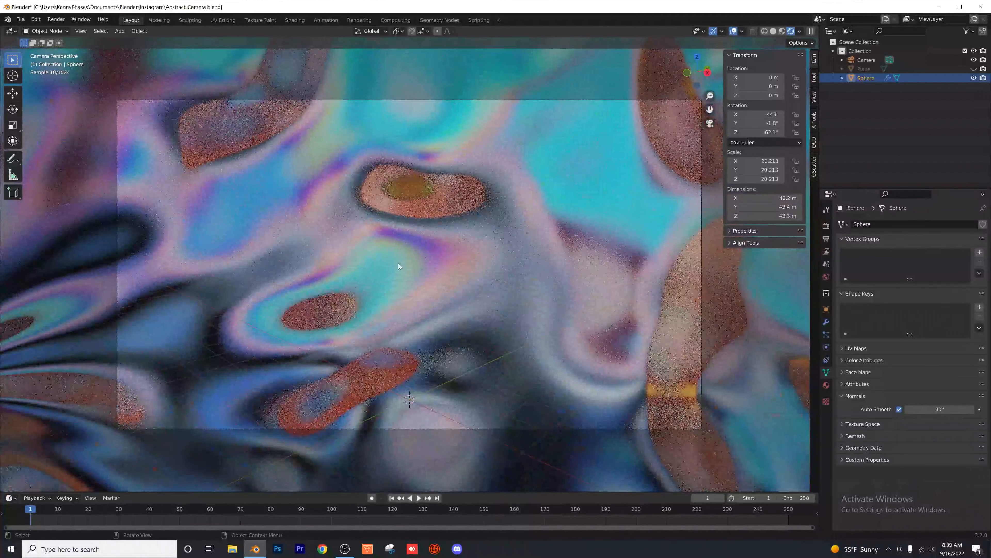
- Replace the world's background image with fly-d-nFg_W3xE8Ug-unsplash.jpg from the Downloads folder
left_click(826, 276)
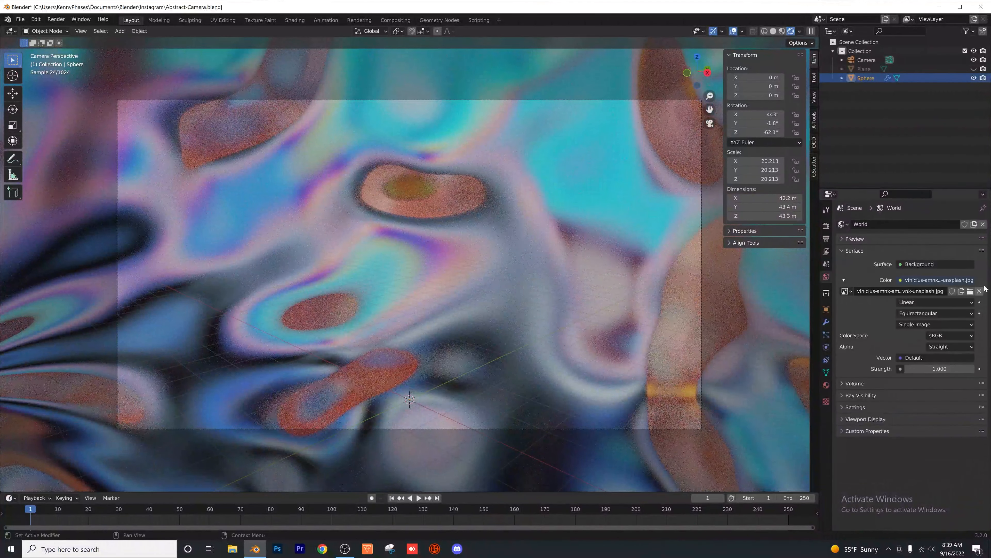
left_click(970, 291)
left_click_drag(771, 179, 765, 337)
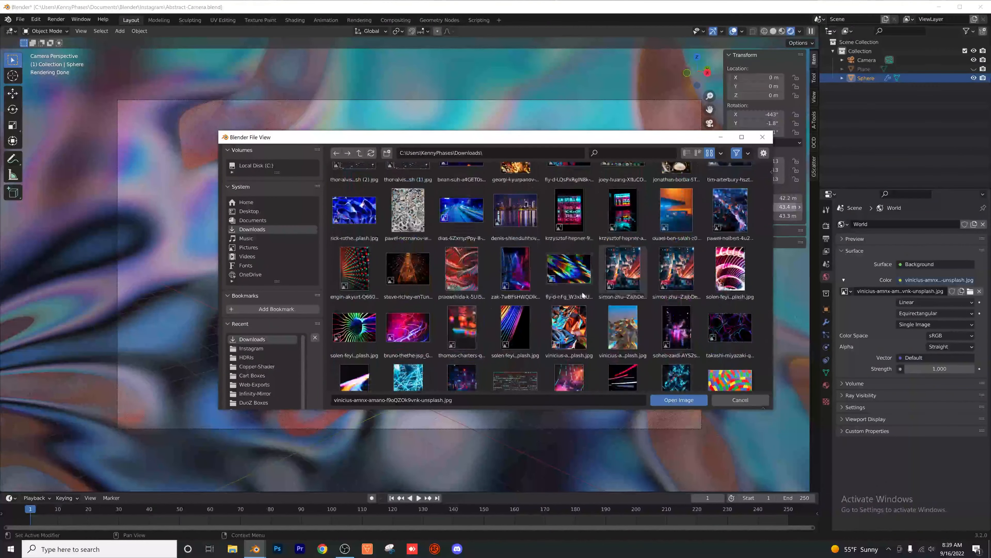
double_click(568, 274)
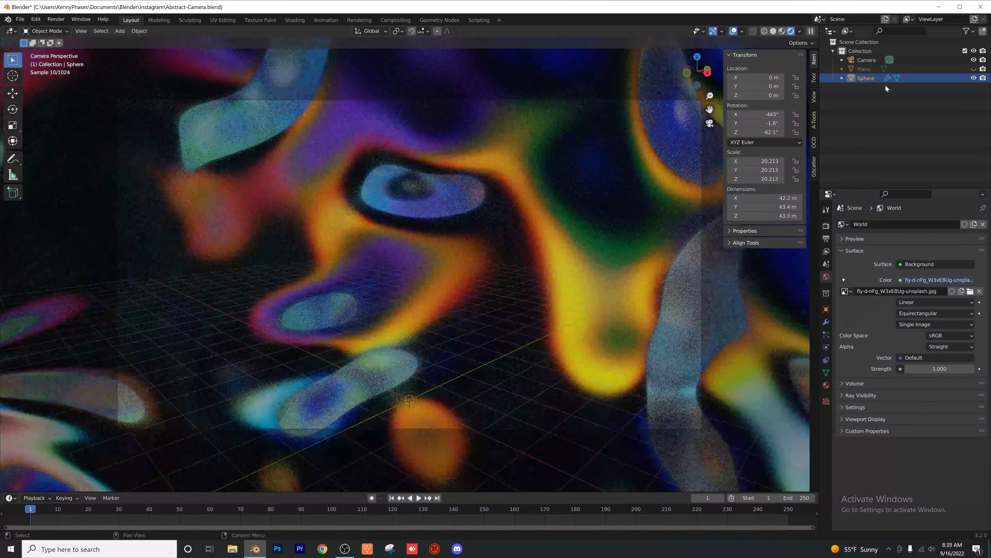
- Rotate the sphere to -172° on Z
left_click_drag(764, 133, 716, 132)
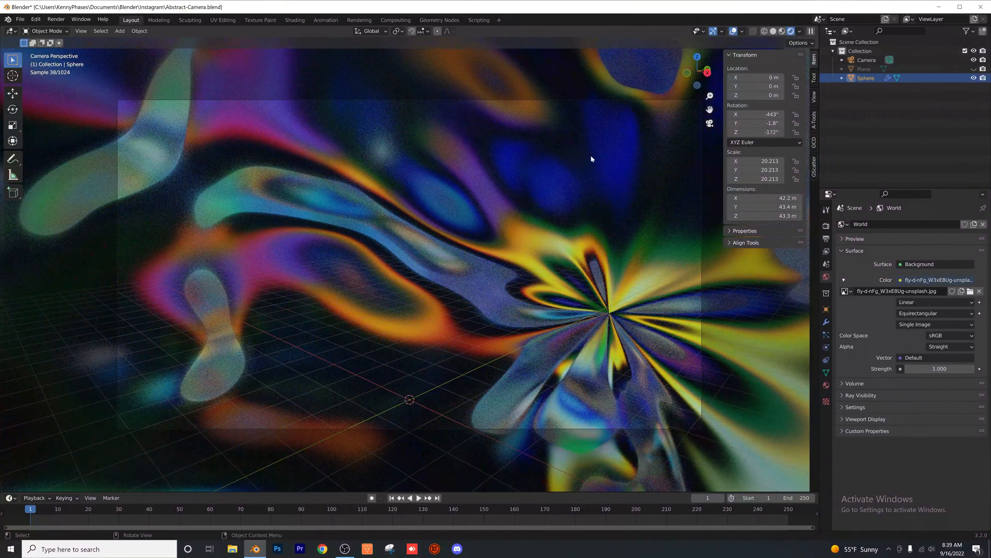
left_click(971, 292)
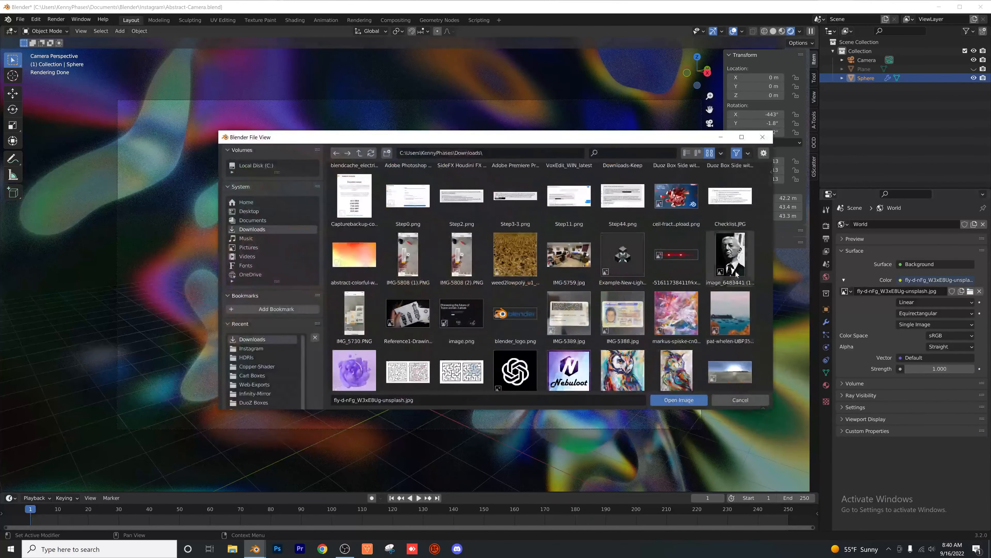
left_click(762, 137)
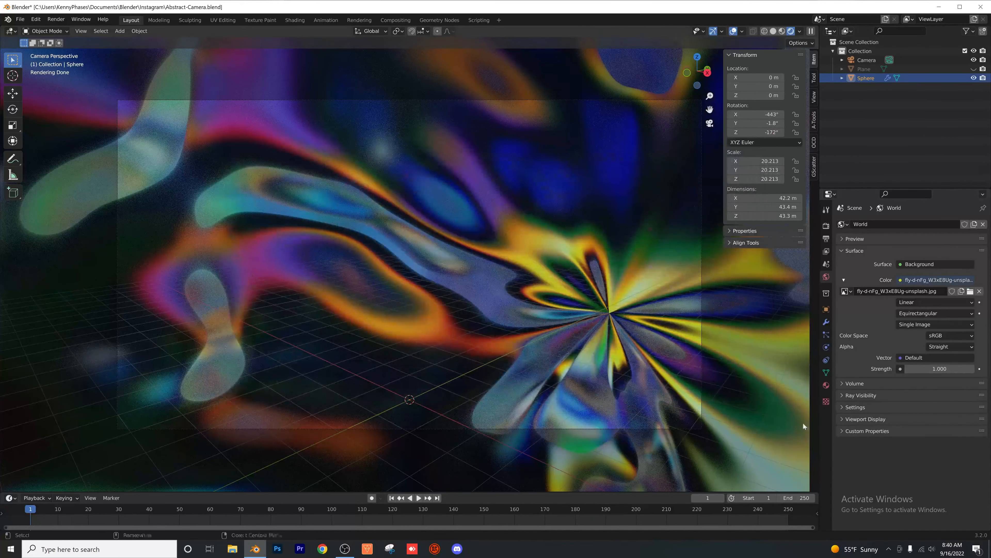
- Set the IOR of the sphere's glass material to 2.000
left_click(826, 385)
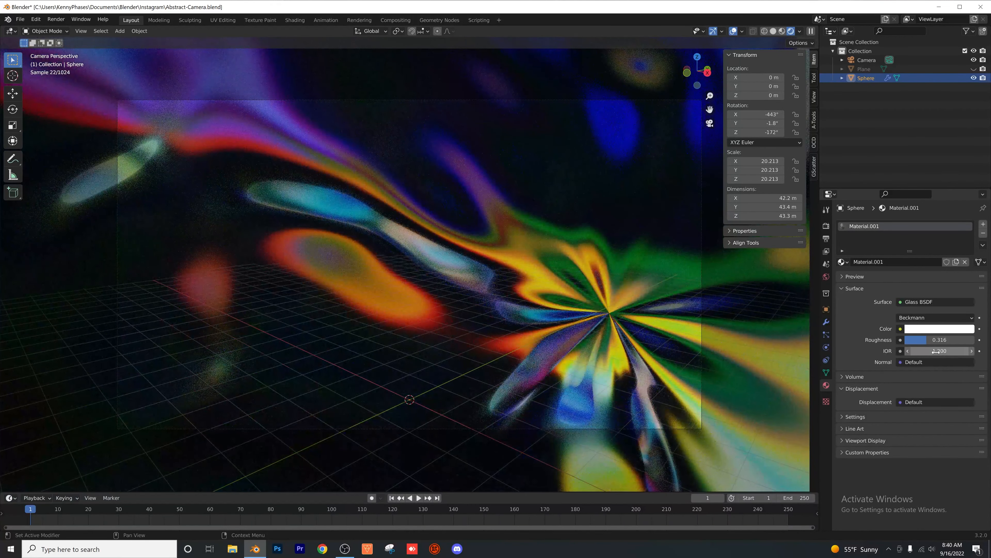
left_click_drag(939, 351, 943, 351)
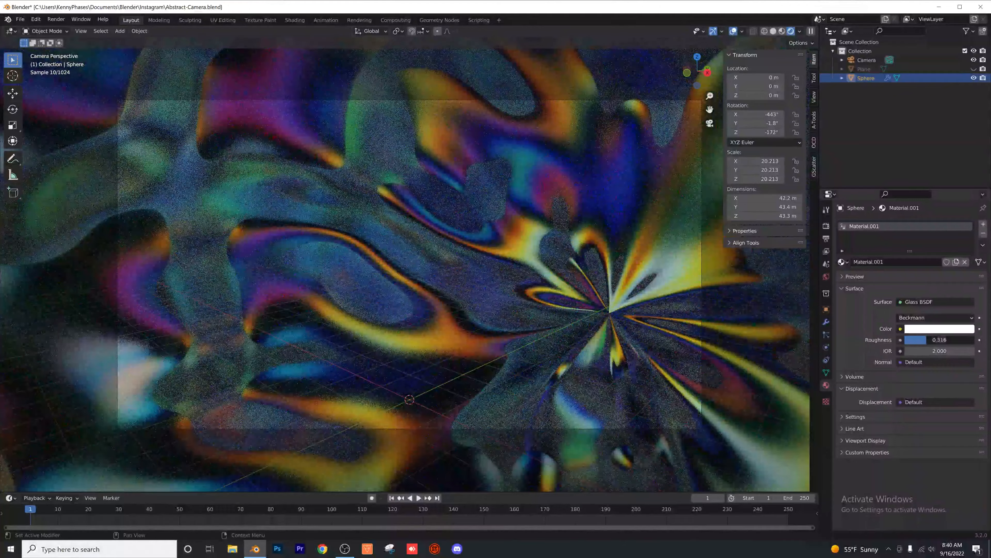
- Set the sphere's glass roughness to 0.000 and the camera's passepartout opacity to 1.000
left_click_drag(926, 340, 897, 340)
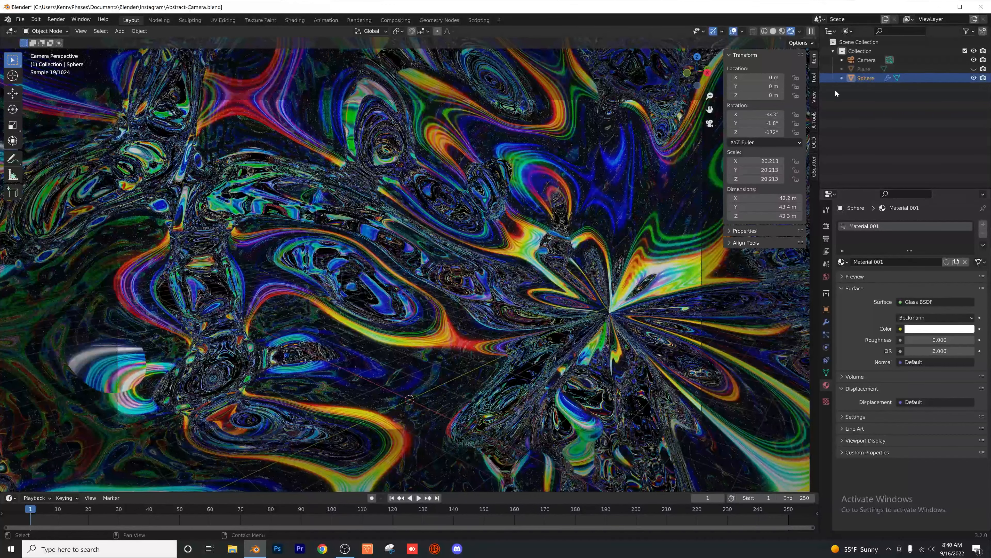
left_click(859, 61)
left_click(866, 372)
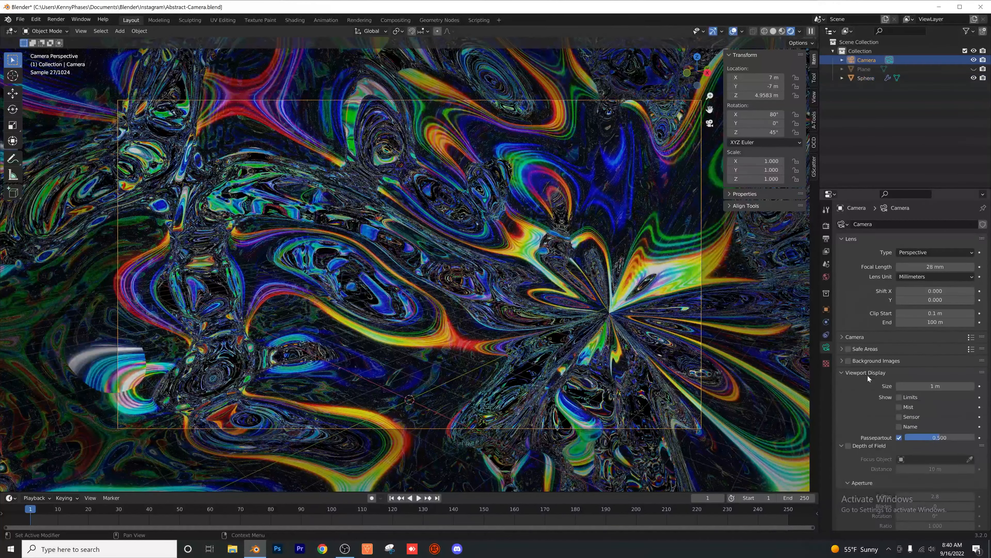
left_click_drag(937, 438, 968, 437)
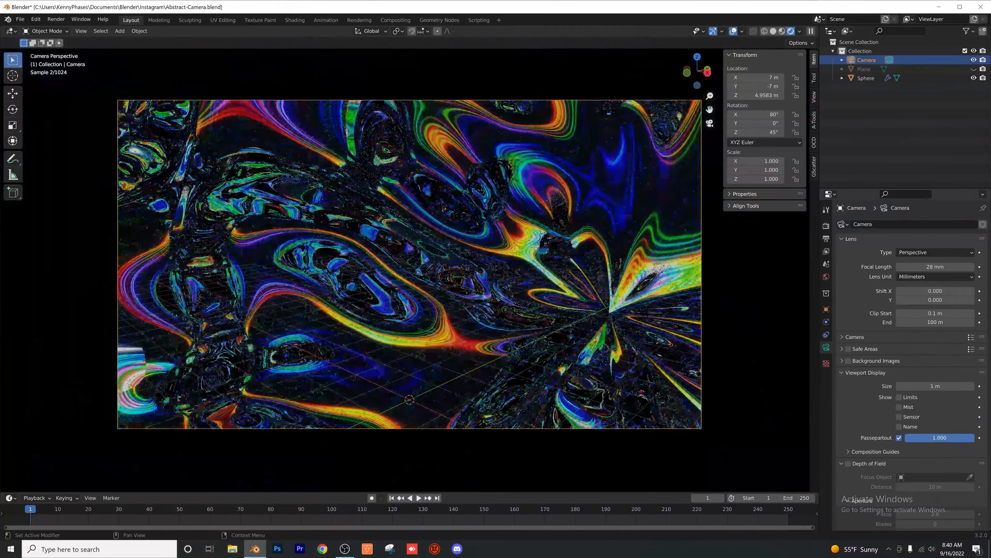
- Set the sphere's glass material to a roughness of 0.070 and an IOR of 1.300
left_click(871, 78)
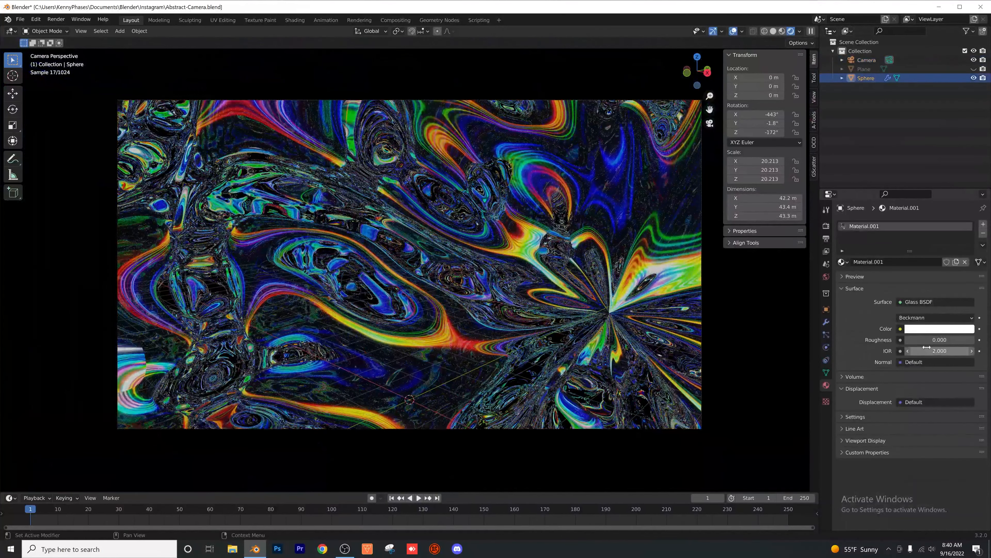
left_click_drag(929, 340, 920, 348)
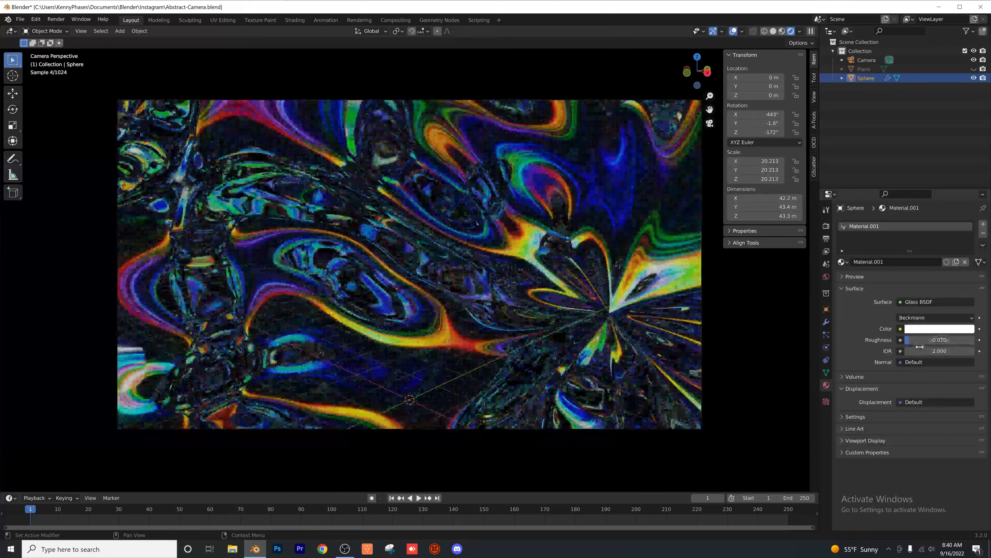
left_click(907, 352)
left_click(907, 352)
left_click(907, 352)
left_click(907, 352)
left_click(907, 352)
left_click(907, 352)
left_click(907, 352)
- Set the IOR of the sphere's glass material to 1.600
scroll(412, 274, "up", 1)
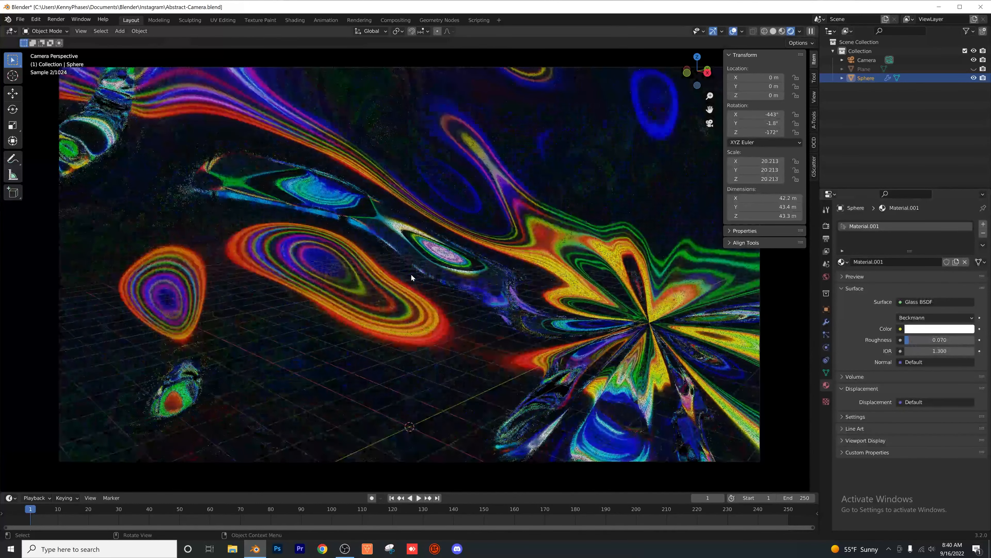
scroll(411, 273, "down", 2)
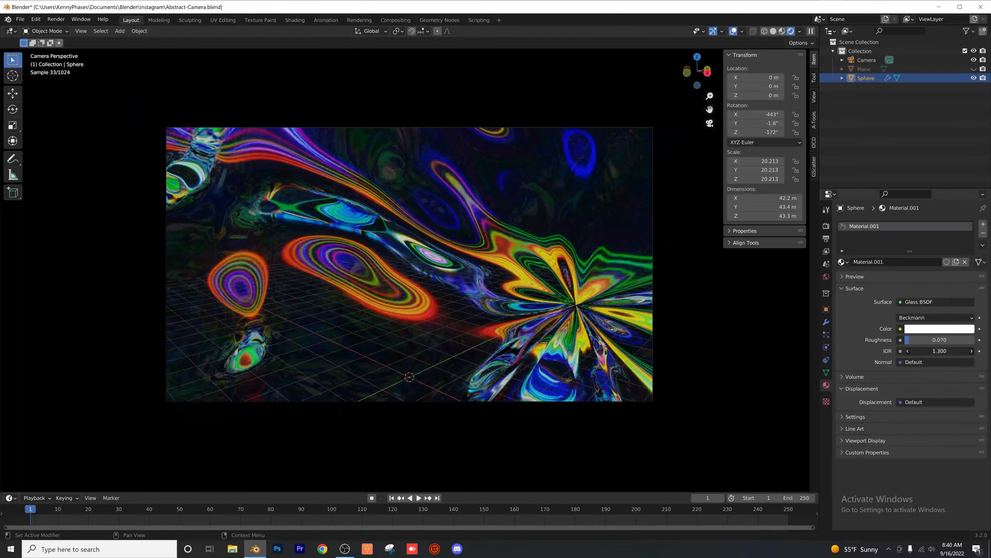
mouse_move(939, 351)
left_mouse_down()
mouse_move(963, 350)
mouse_move(920, 351)
mouse_move(951, 351)
left_mouse_up()
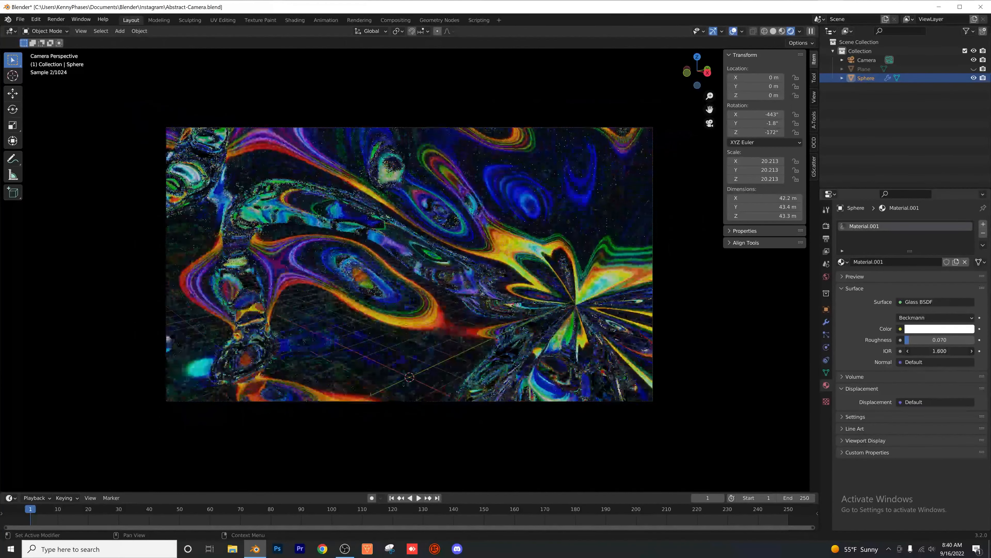
scroll(505, 327, "up", 3)
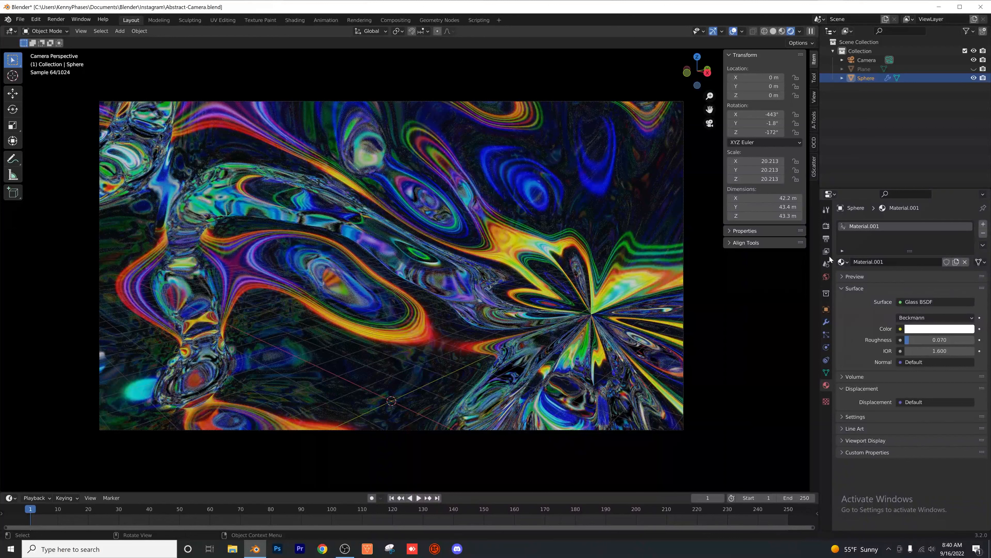
- Examine the texture options for the world's background color and the whole glass sphere from outside the camera, returning to the camera view
left_click(826, 277)
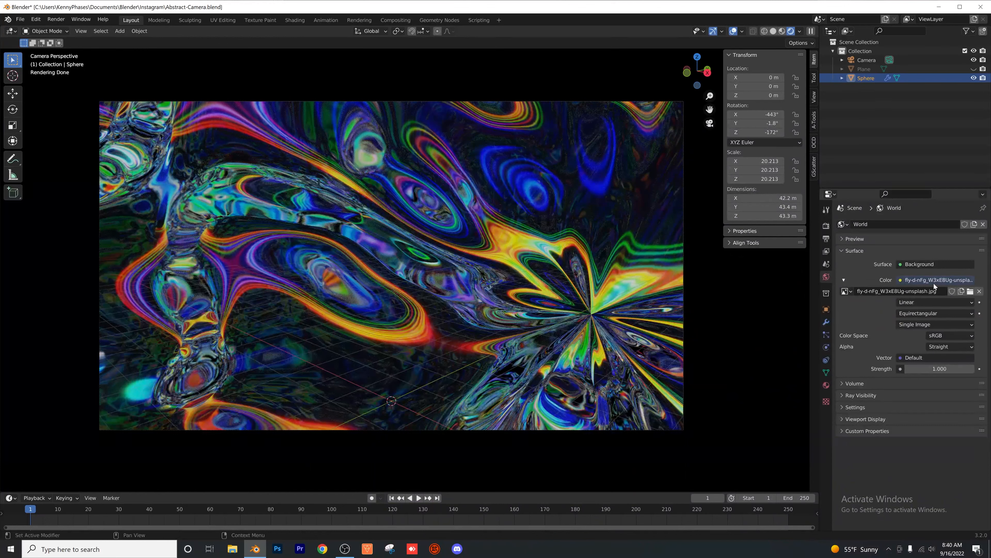
left_click(912, 278)
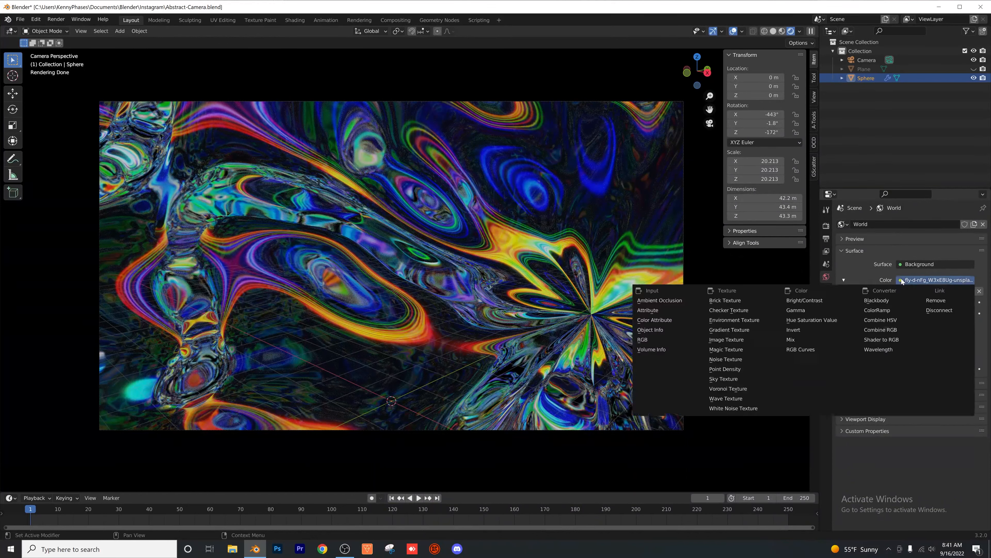
left_click(745, 317)
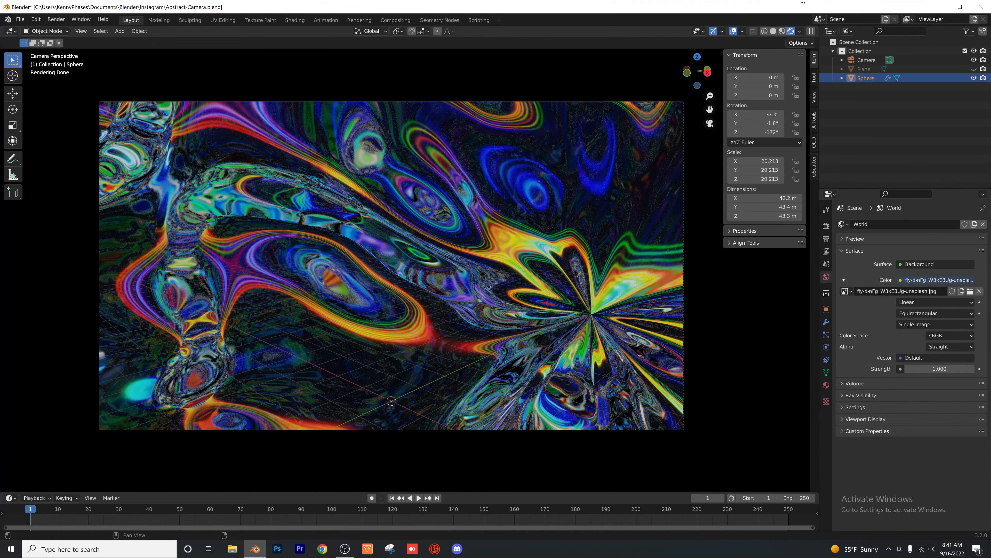
key("KP_Decimal")
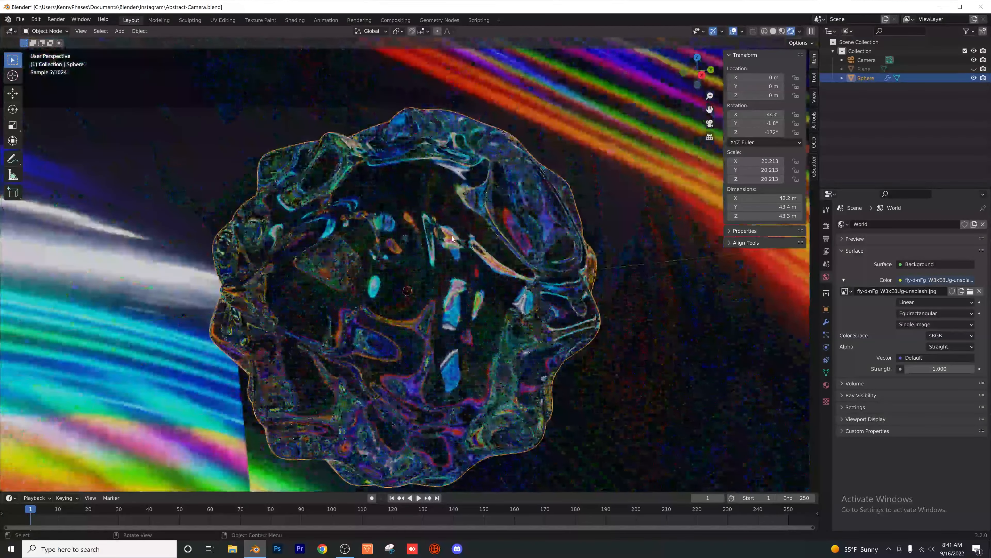
scroll(449, 232, "down", 3)
middle_click_drag(537, 217, 495, 215)
mouse_move(543, 267)
middle_mouse_down()
mouse_move(402, 250)
mouse_move(321, 226)
mouse_move(407, 250)
middle_mouse_up()
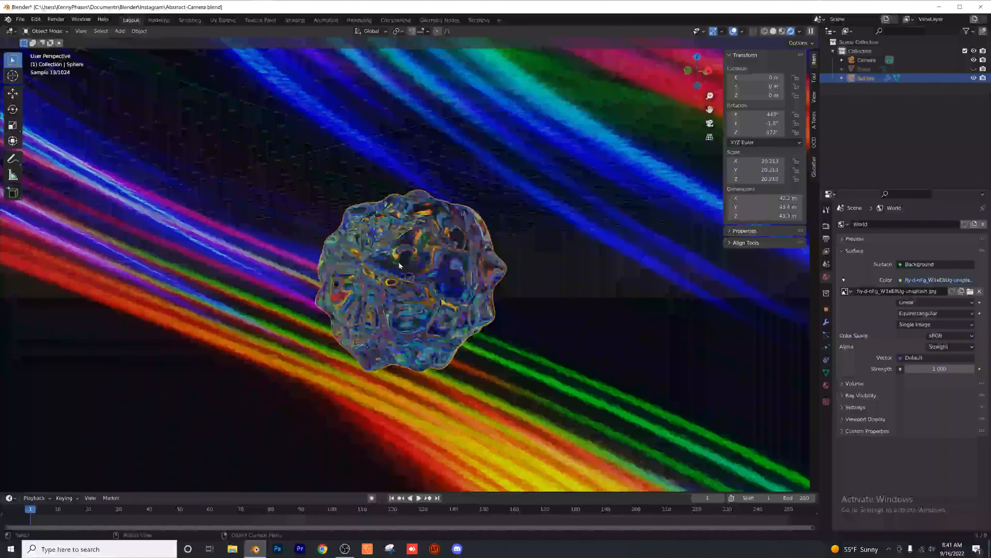
key("KP_0")
scroll(208, 288, "up", 8)
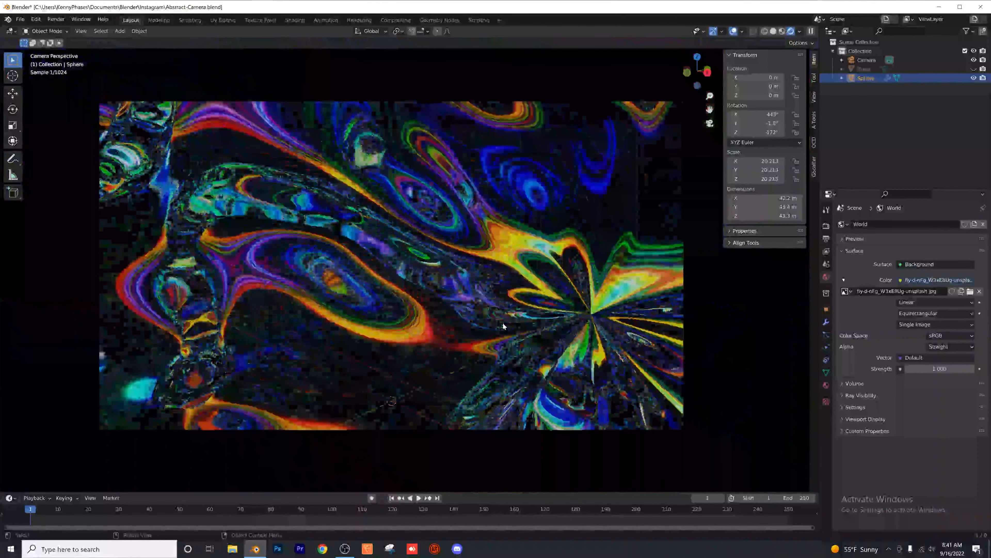
- Replace the world's background image with images.jpg from the Downloads folder
left_click(972, 291)
left_click_drag(769, 180, 764, 412)
double_click(569, 353)
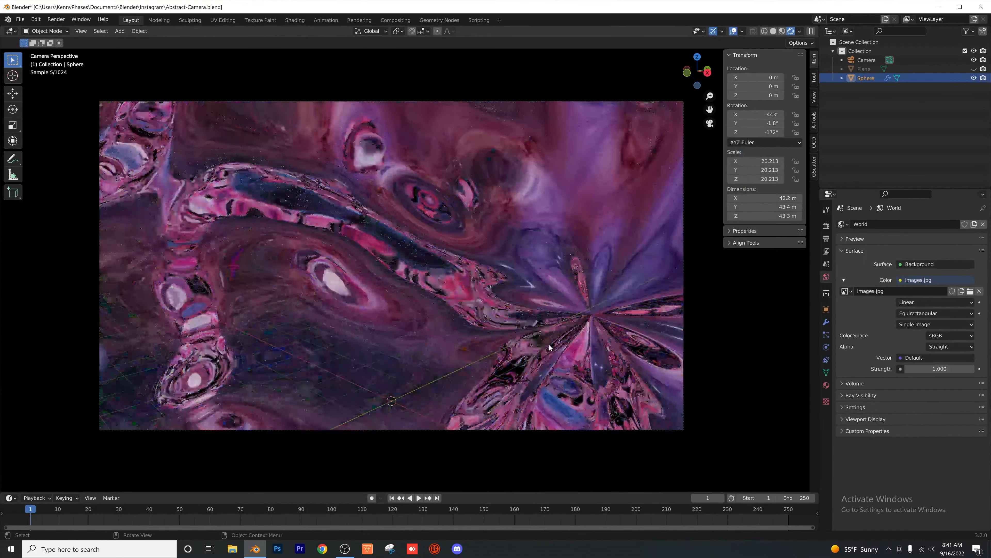
- Rotate the sphere to -560° on X and -98.6° on Y, and set its glass roughness to 0.085
left_click(826, 385)
left_click_drag(922, 342, 931, 341)
left_click_drag(756, 123, 716, 115)
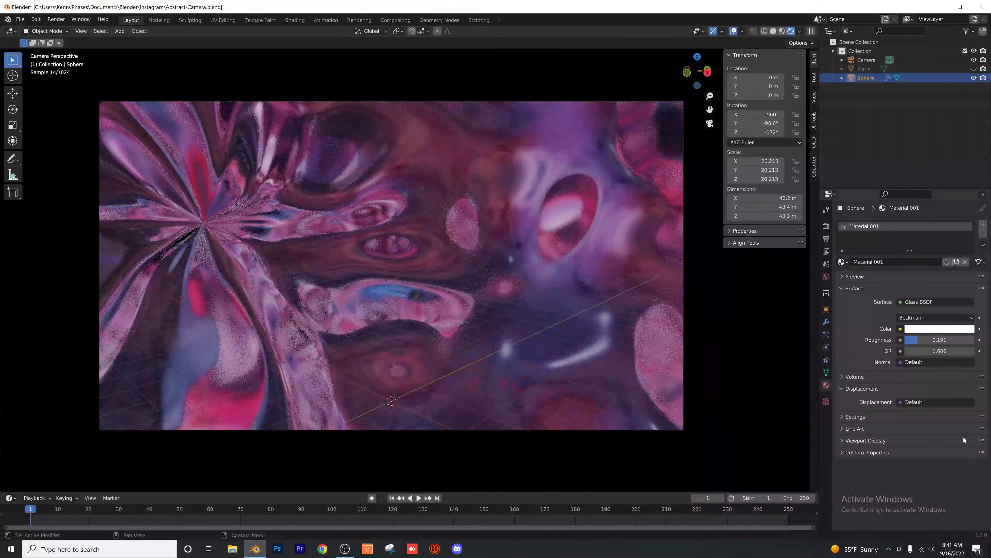
left_click_drag(921, 339, 911, 339)
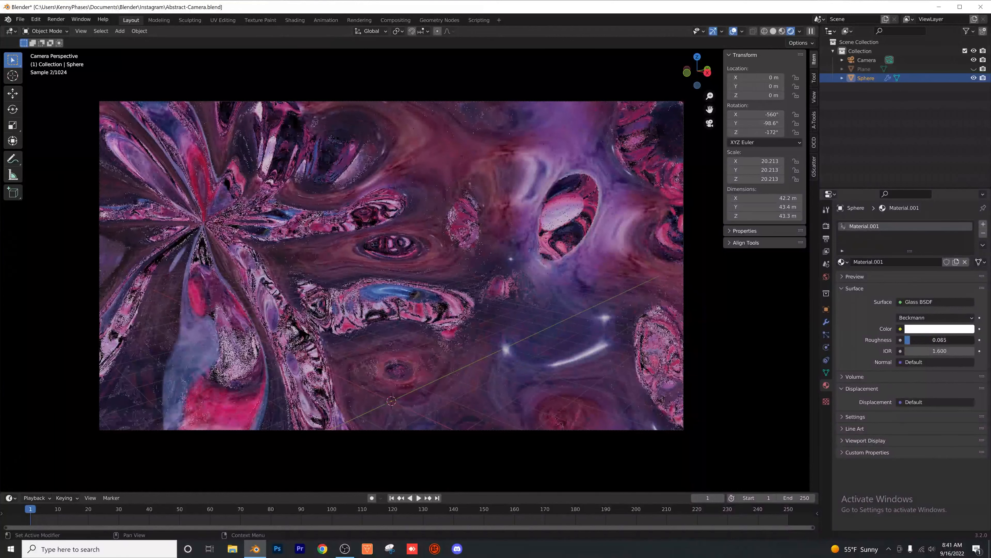
- Try the Voronoi and Magic types on the sphere's displacement texture, ending on Voronoi
left_click(826, 401)
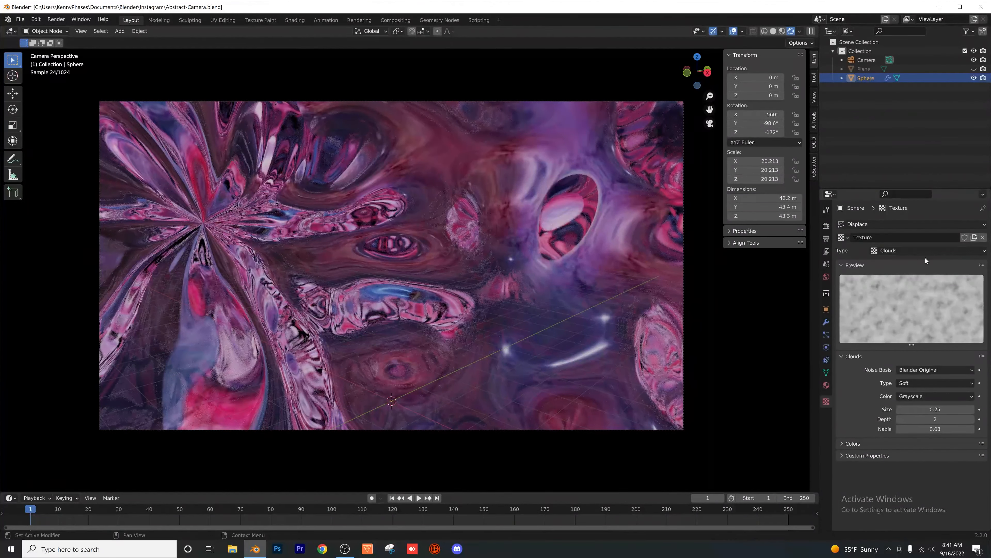
left_click(918, 252)
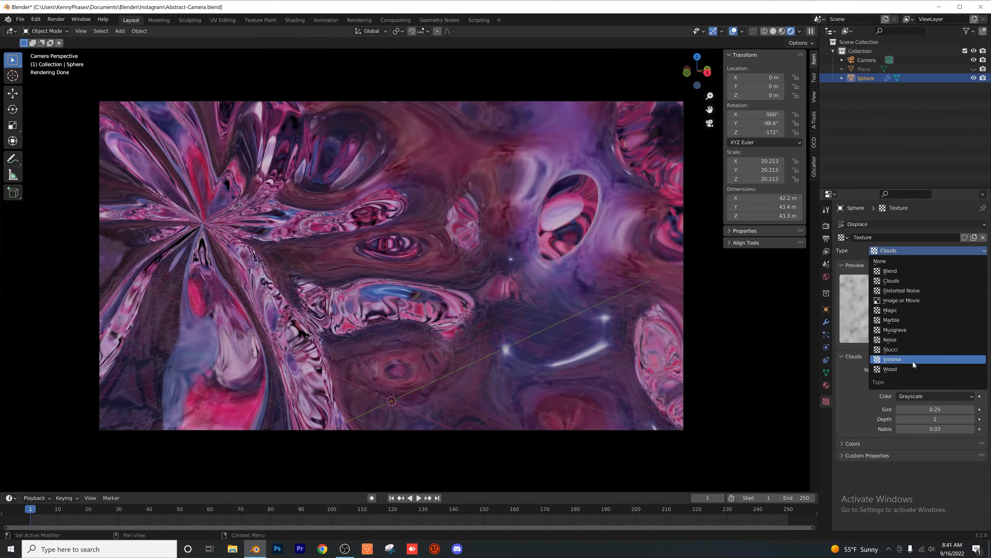
left_click(914, 361)
left_click(908, 252)
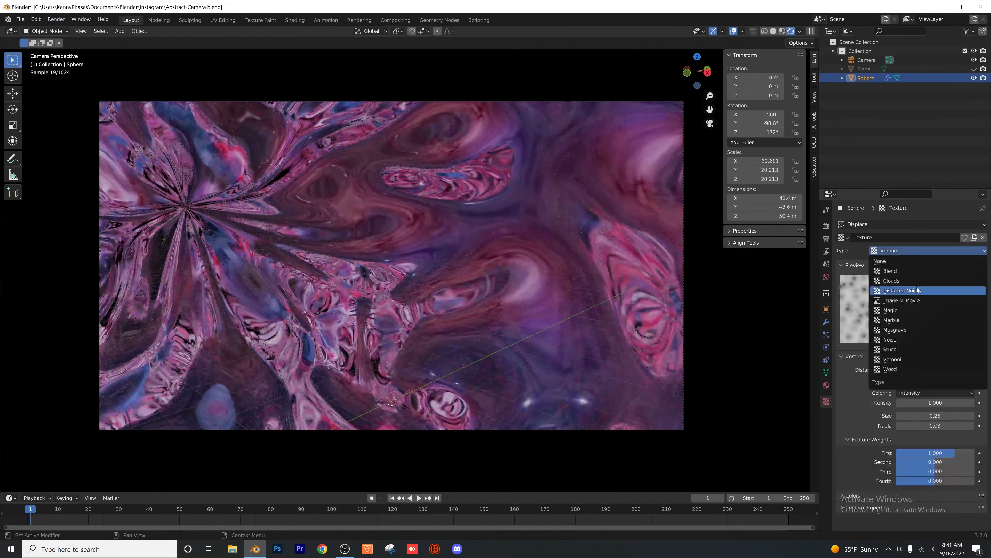
left_click(906, 311)
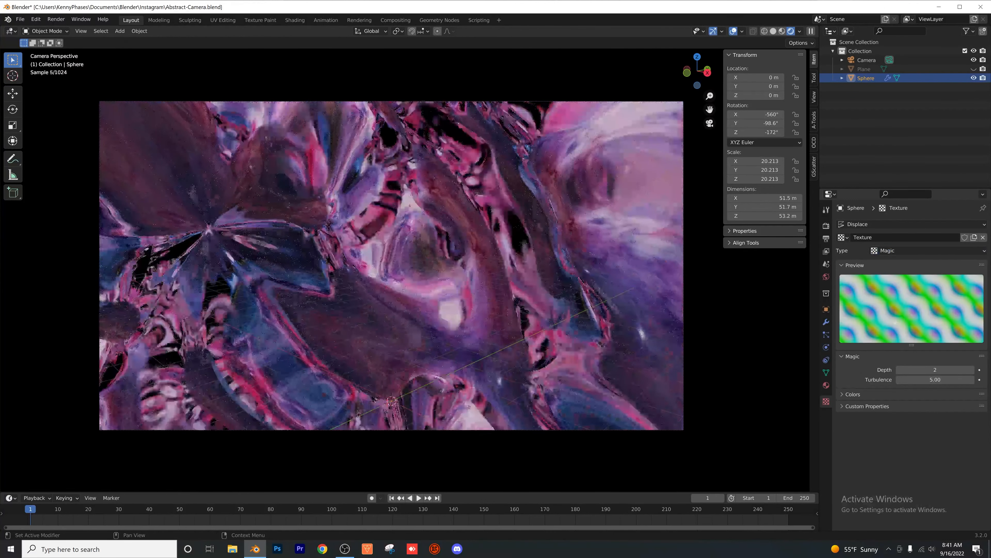
left_click(932, 250)
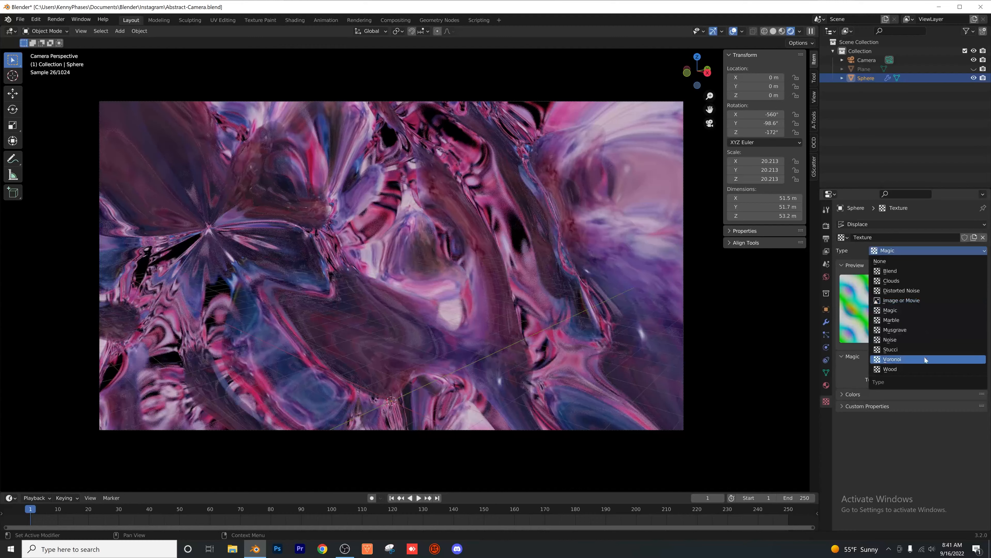
left_click(925, 359)
- Set the sphere's displacement texture type to Stucci and check the shape from outside the camera view
left_click(904, 251)
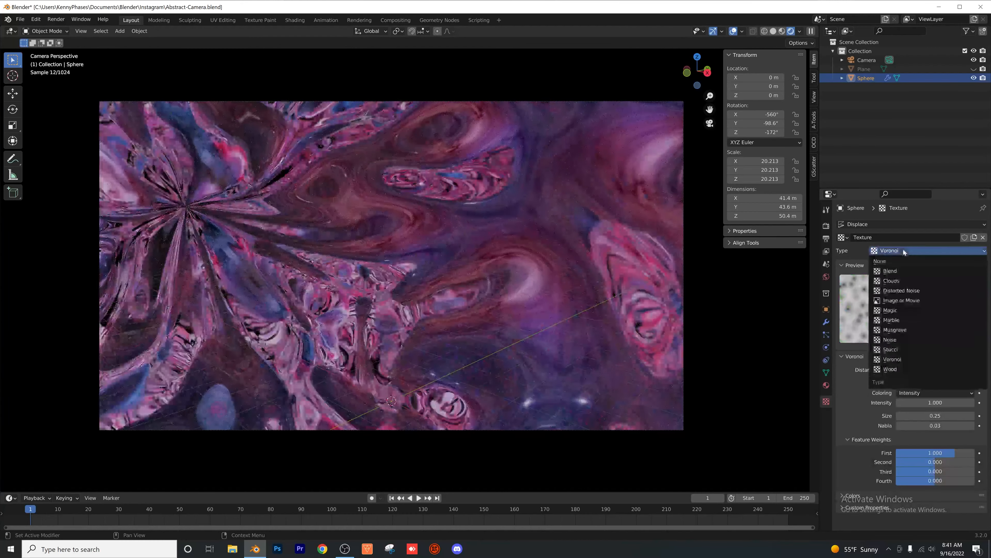
left_click(912, 351)
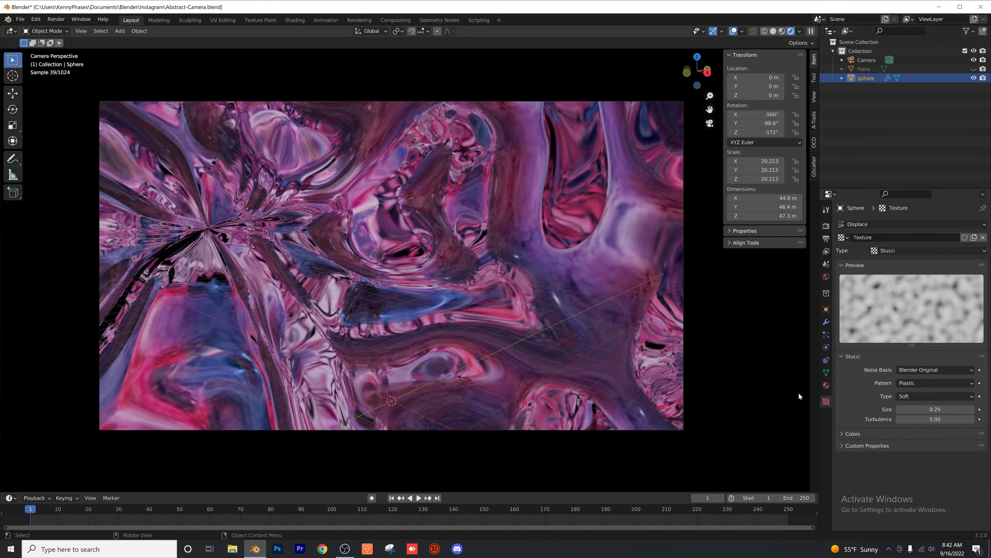
middle_click_drag(415, 312, 486, 323)
scroll(474, 330, "down", 8)
key("KP_0")
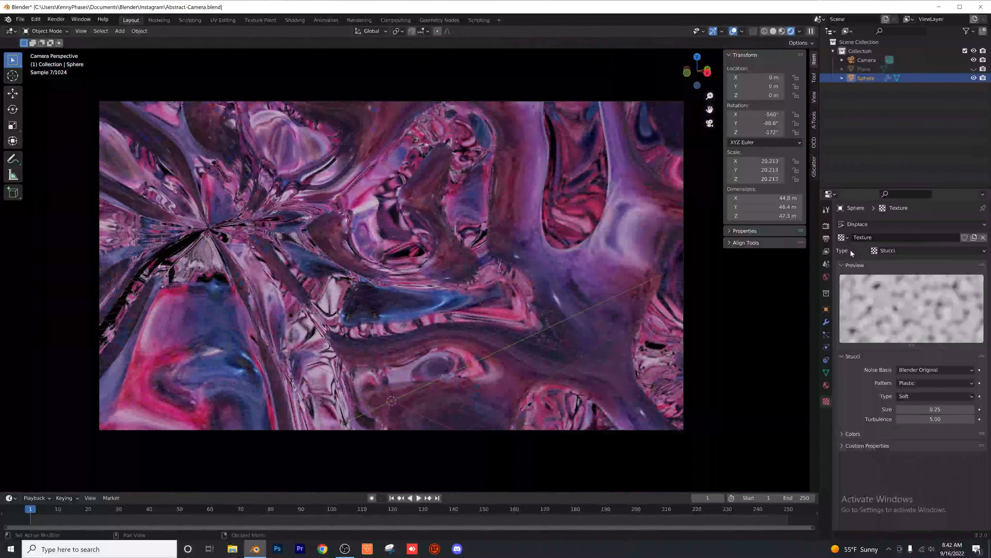
- Replace the world's background image with the multicolored concentric-circles Unsplash image from the Downloads folder
left_click(826, 277)
left_click(971, 291)
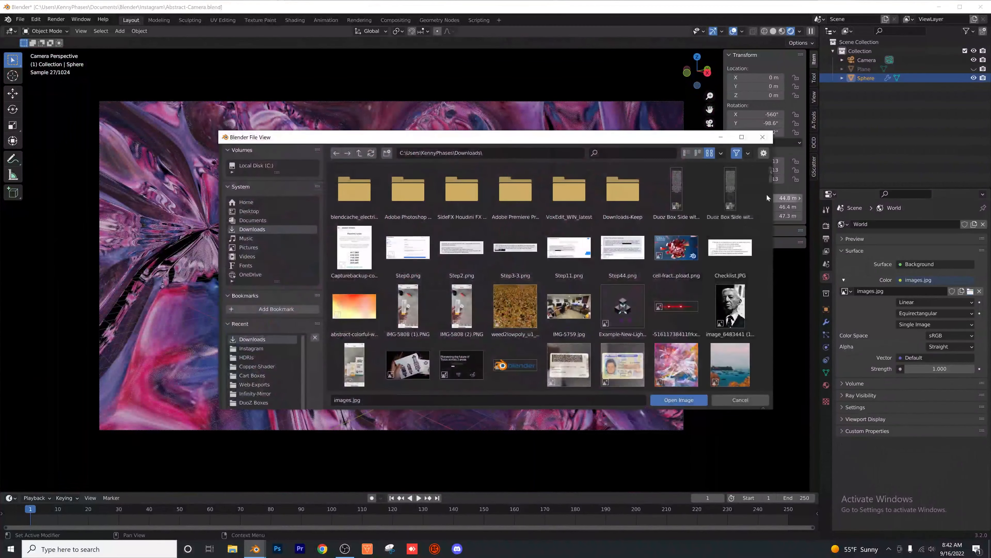
left_click_drag(769, 181, 773, 326)
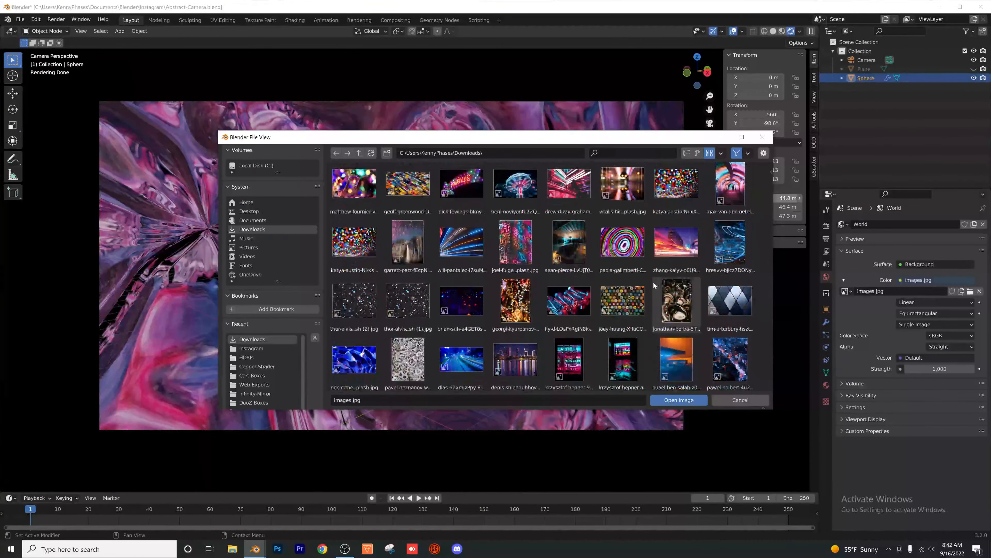
double_click(620, 249)
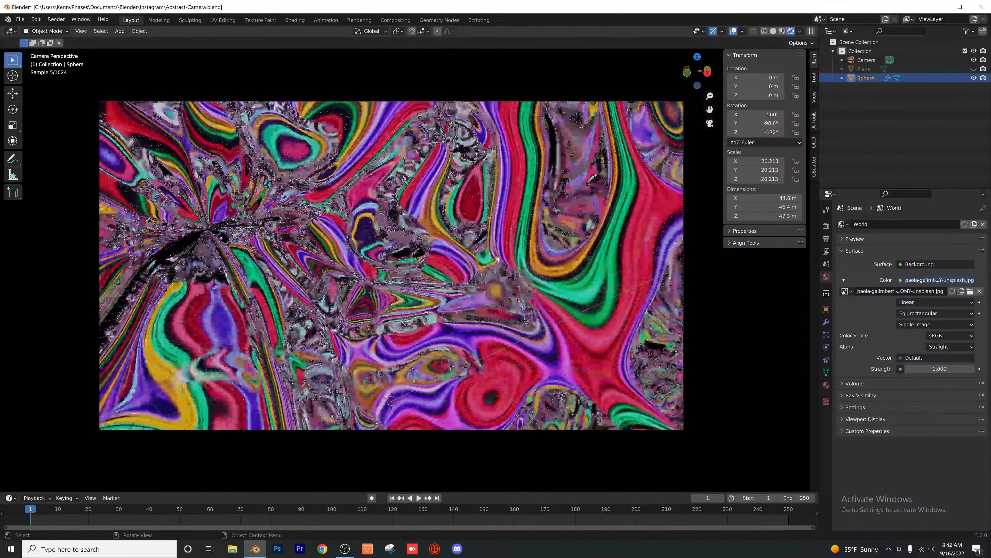
- Set the glass roughness to 0.265 and IOR to 1.200, and rotate the sphere to -102° on Y and -101° on Z
left_click(826, 385)
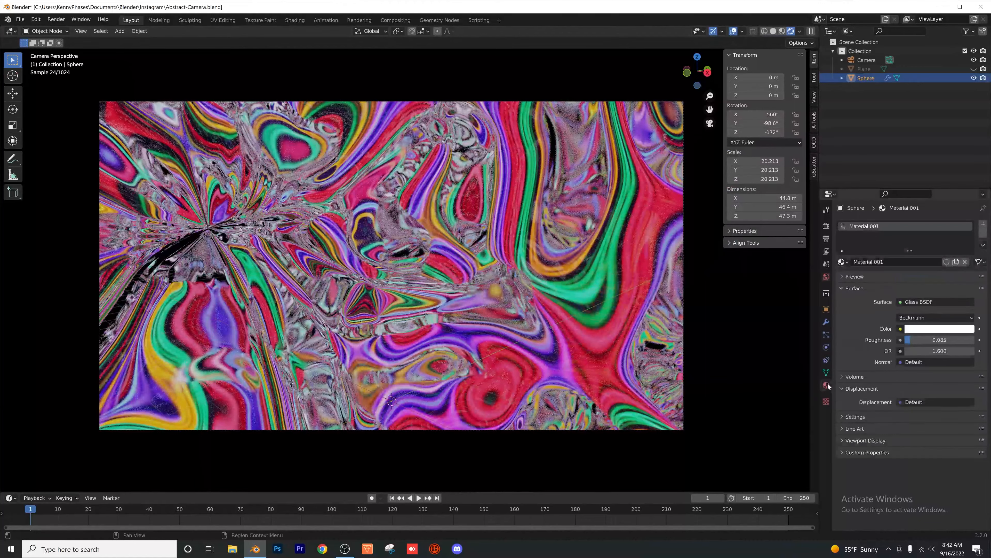
mouse_move(913, 340)
left_mouse_down()
mouse_move(941, 351)
mouse_move(920, 351)
mouse_move(924, 342)
left_mouse_up()
left_click_drag(759, 123, 786, 132)
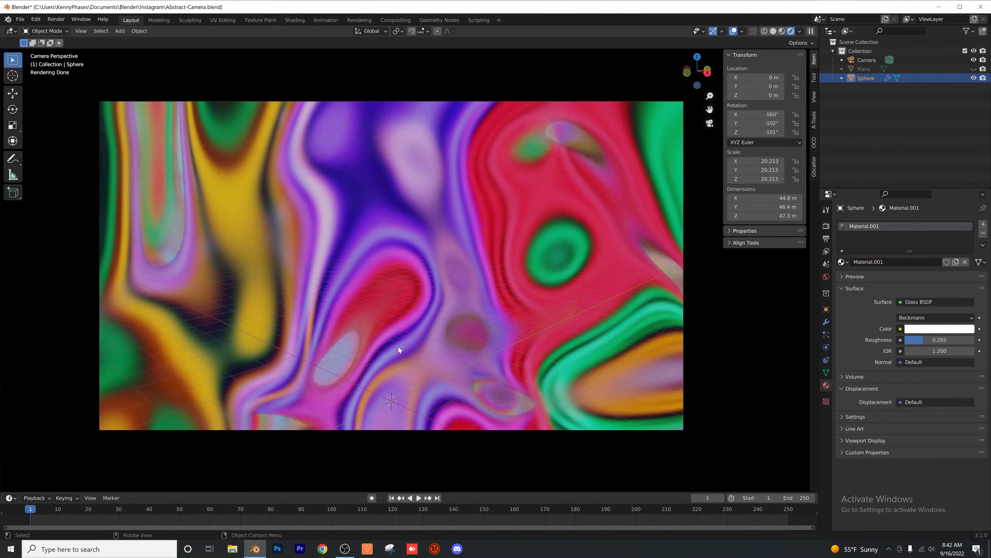
- Set the roughness of the sphere's glass material to 0.143
scroll(398, 348, "up", 2)
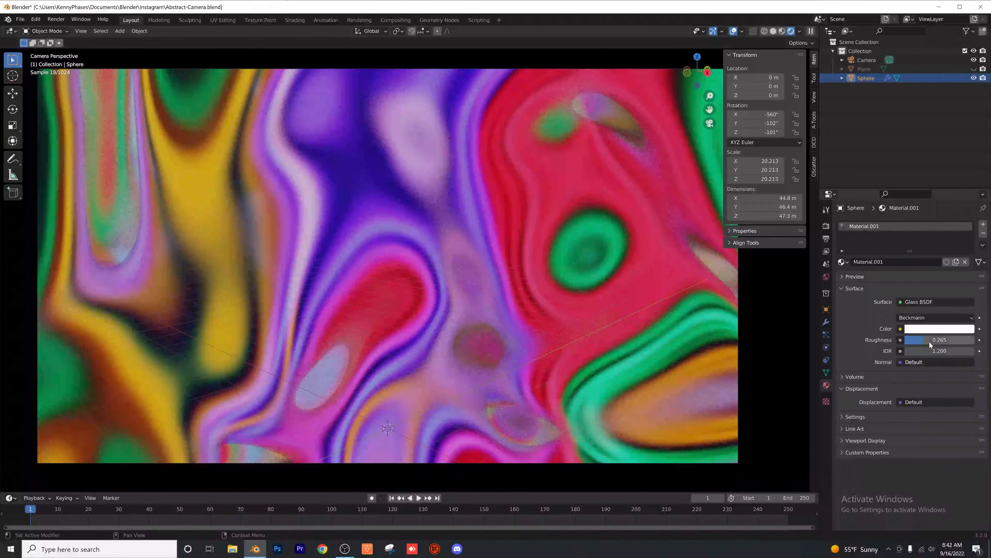
left_click_drag(933, 342, 926, 342)
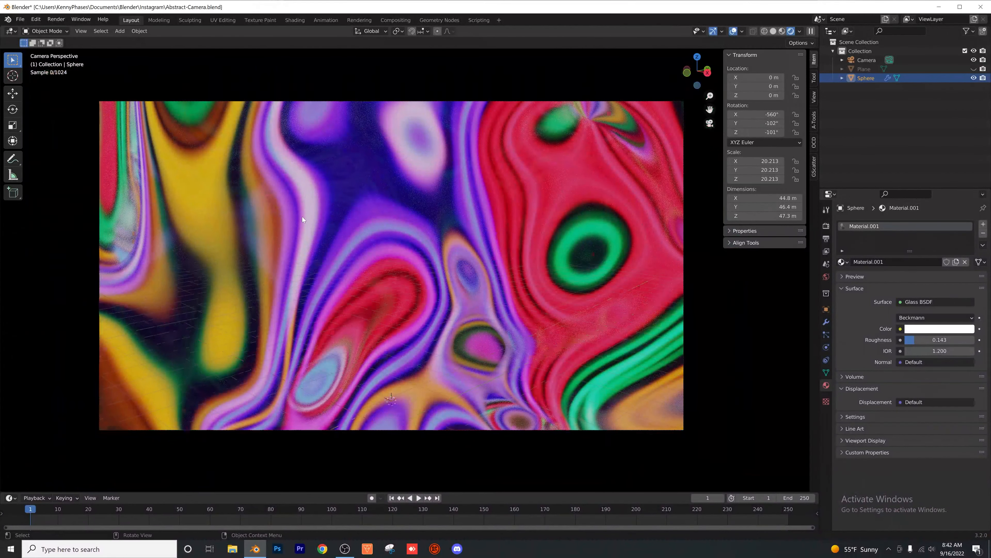
scroll(302, 216, "down", 1)
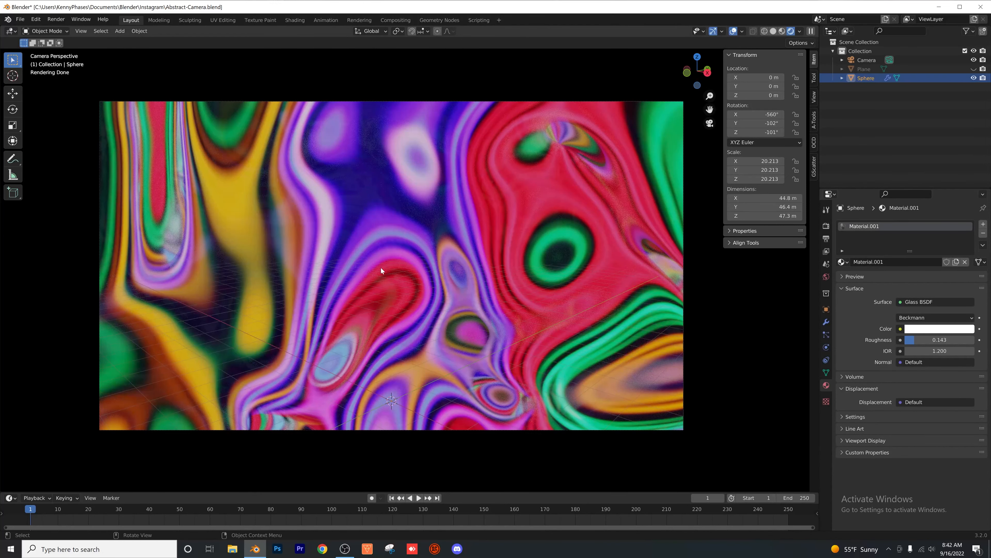
scroll(454, 232, "up", 1)
scroll(454, 231, "down", 1)
- Replace the world's background image with DALL·E 2022-08-14 15.07.10.png from Downloads and rotate the sphere to -142° on Z
left_click(827, 277)
left_click(970, 291)
scroll(450, 294, "down", 5)
scroll(450, 292, "down", 2)
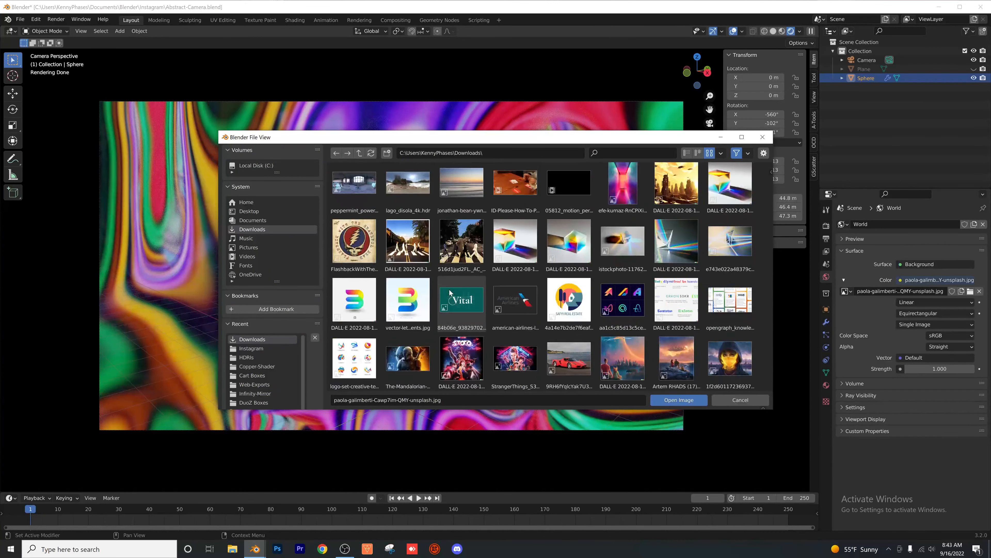
scroll(450, 292, "down", 4)
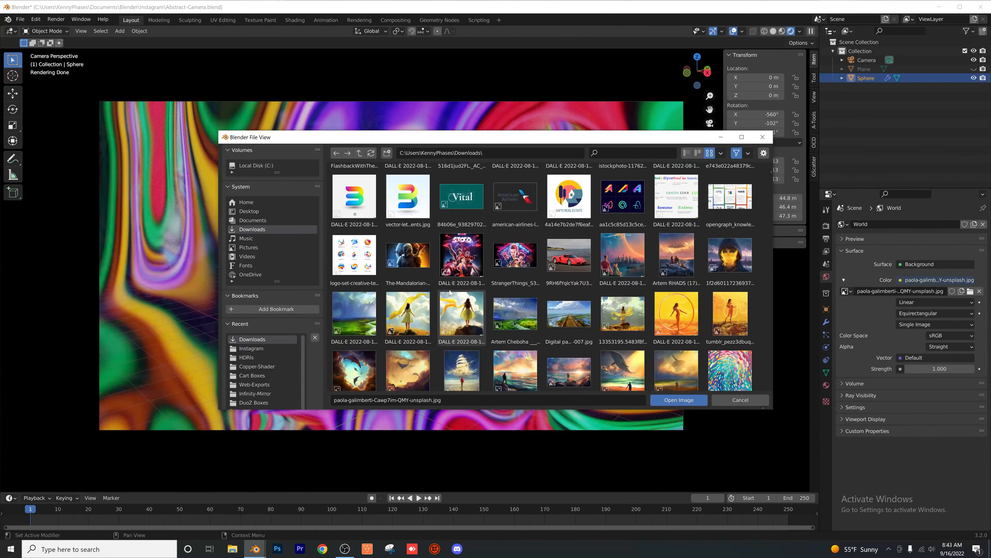
scroll(482, 297, "up", 2)
double_click(482, 297)
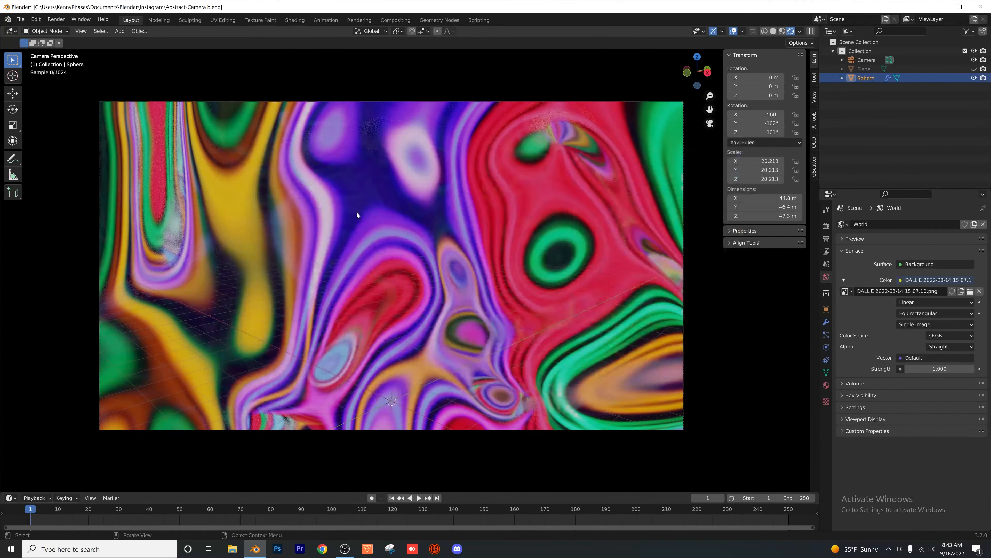
mouse_move(765, 132)
left_mouse_down()
mouse_move(738, 132)
mouse_move(751, 132)
left_mouse_up()
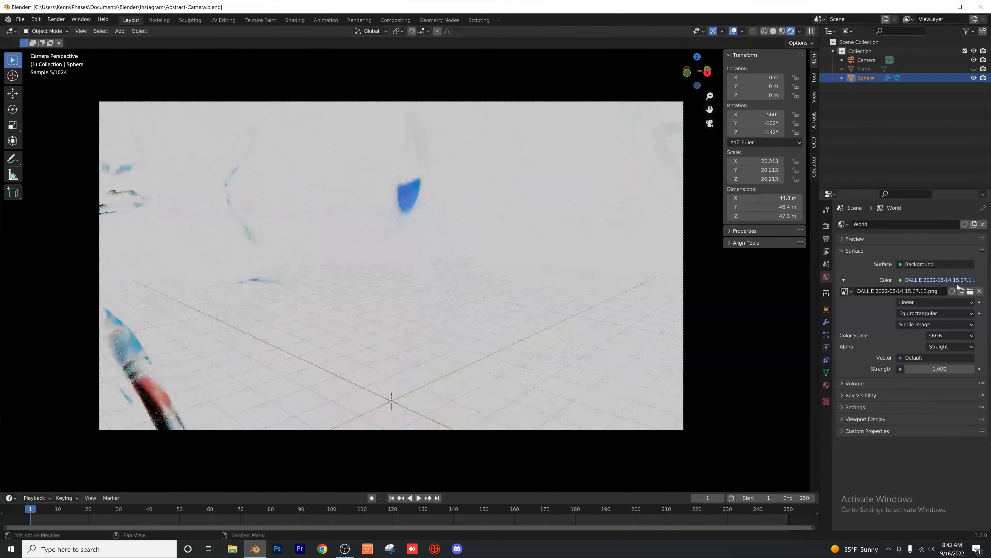
- Replace the world's background image with the purple flower Unsplash image from Downloads and rotate the sphere to -344° on Z
left_click(970, 291)
scroll(505, 309, "down", 10)
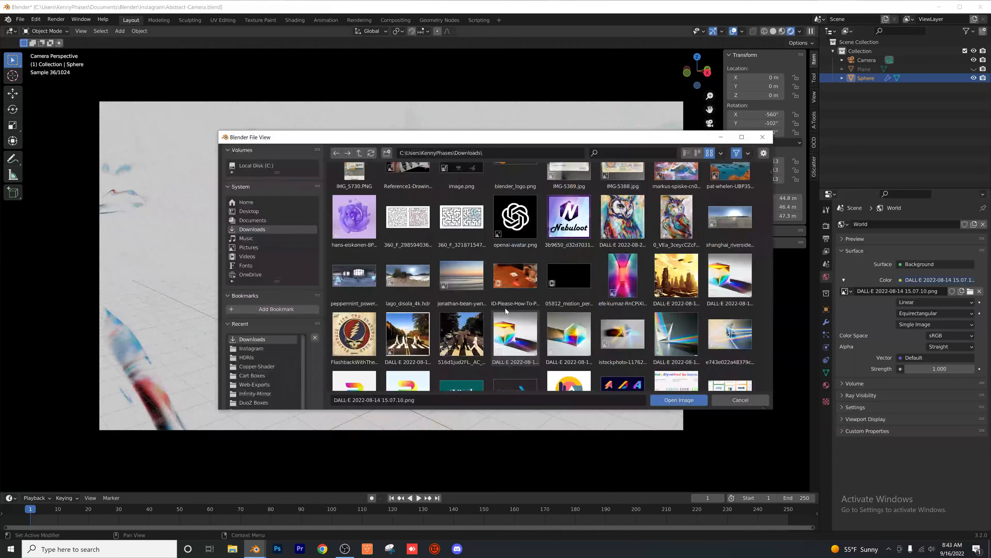
double_click(350, 217)
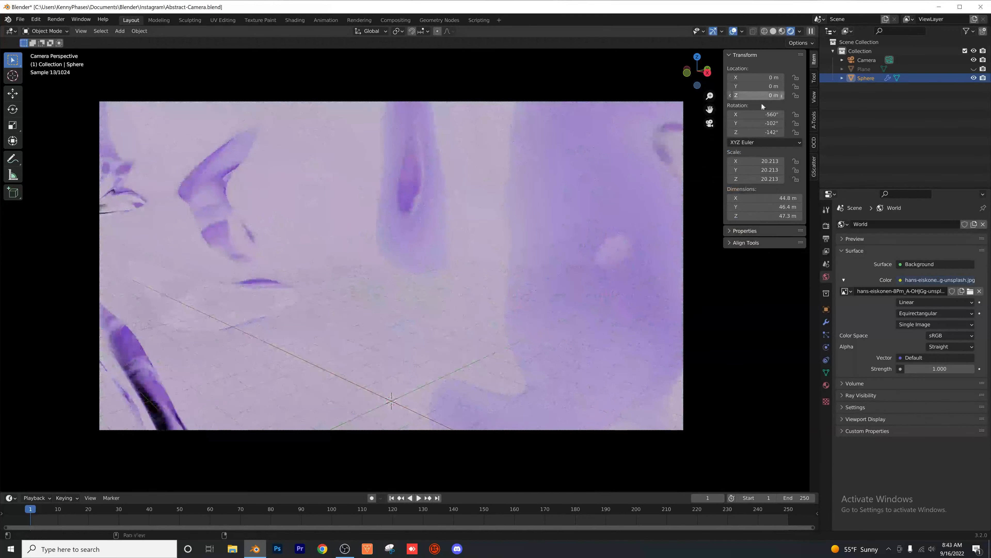
left_click_drag(757, 132, 684, 132)
- Open the recent file Abstract-Art.blend, saving the changes to Abstract-Camera.blend, and show the scene in rendered shading
left_click(20, 19)
mouse_move(43, 45)
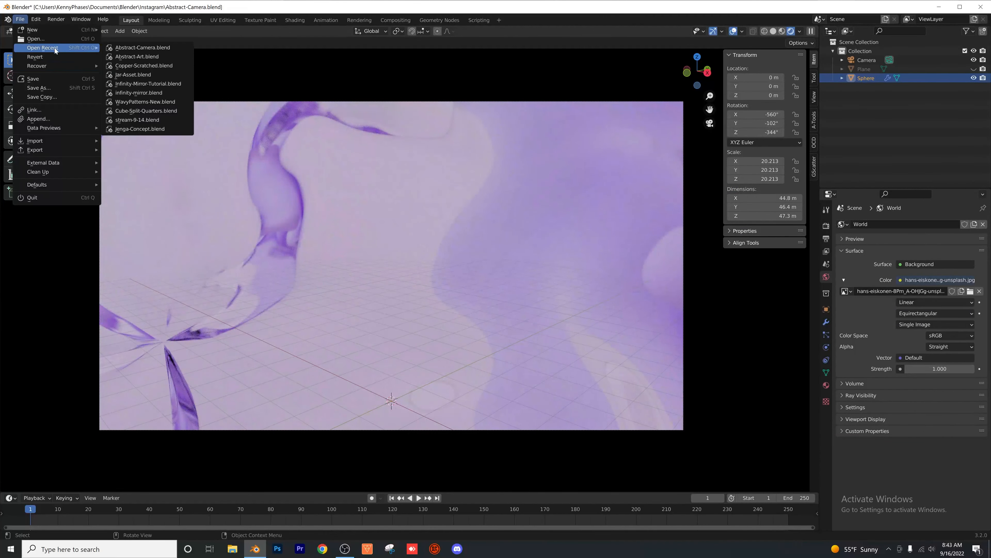
left_click(133, 57)
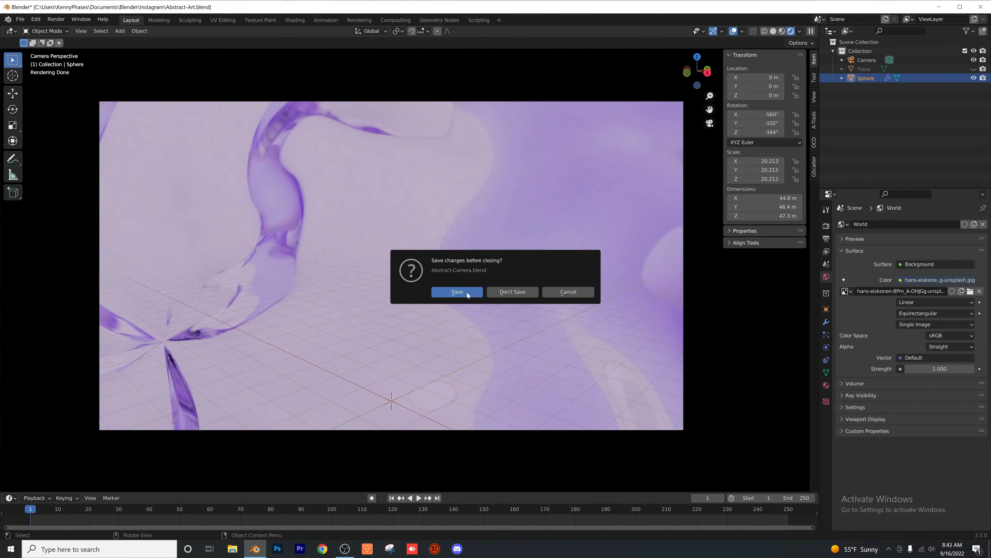
left_click(468, 292)
left_click(801, 31)
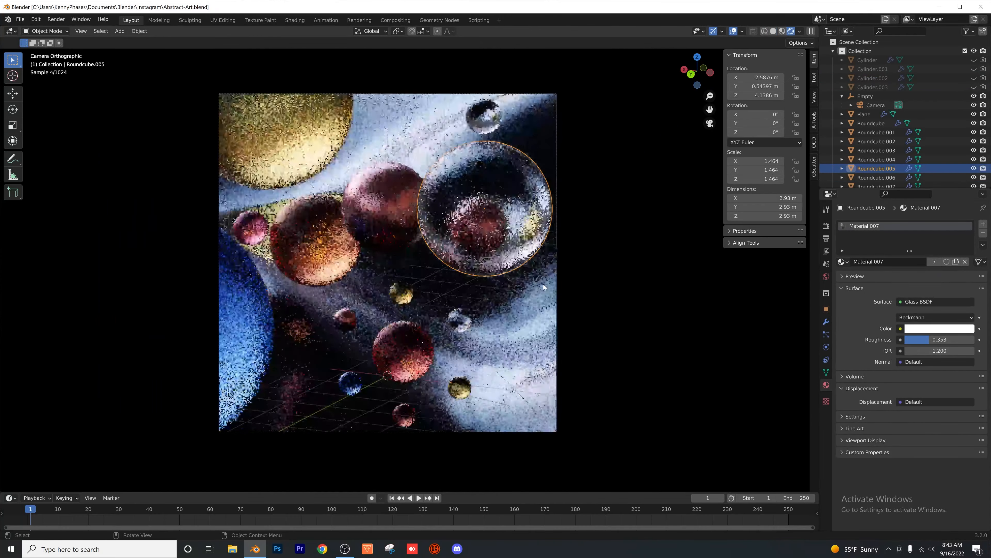
- Set the vertical output resolution to 1080 px and the camera's orthographic scale to 9.914
left_click(822, 238)
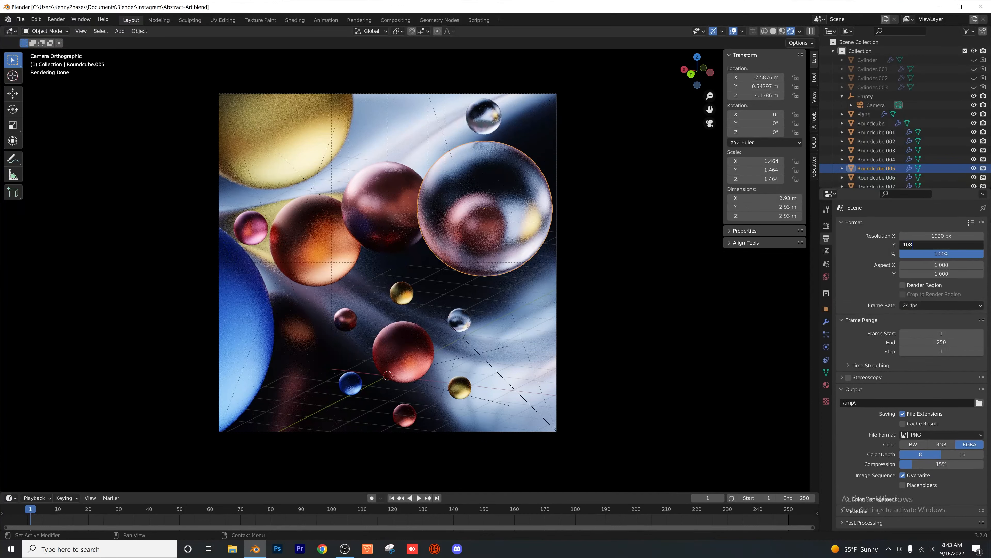
key("Return")
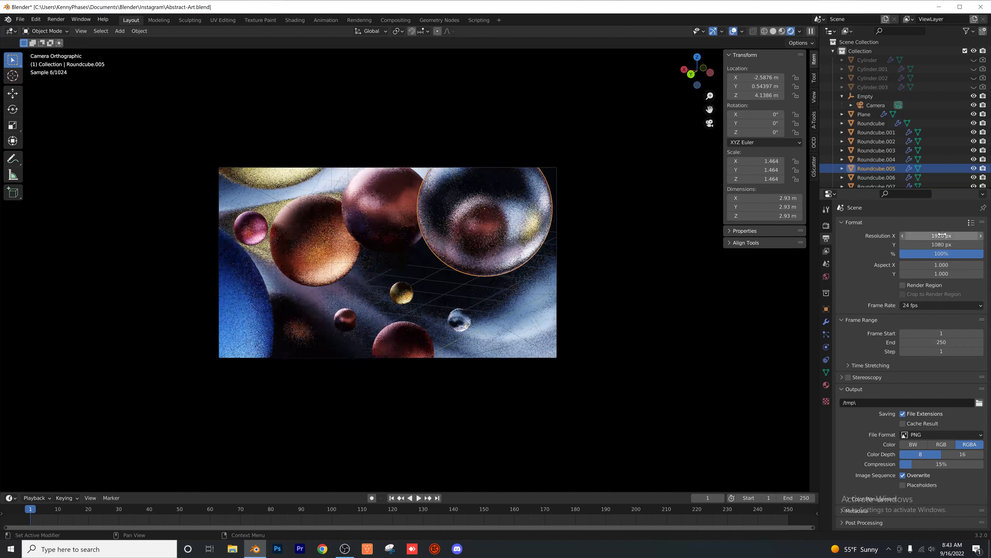
left_click(877, 105)
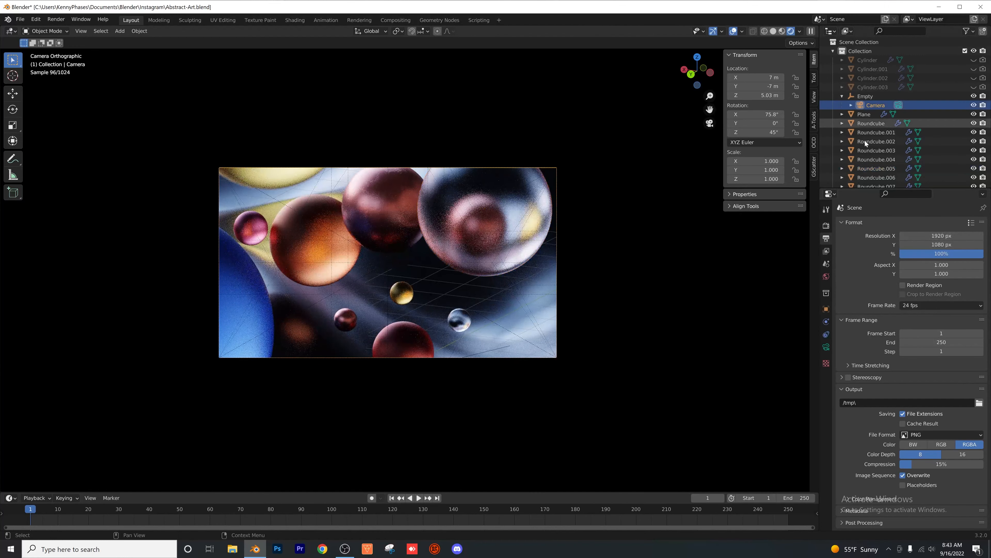
left_click(827, 348)
left_click_drag(936, 267, 955, 267)
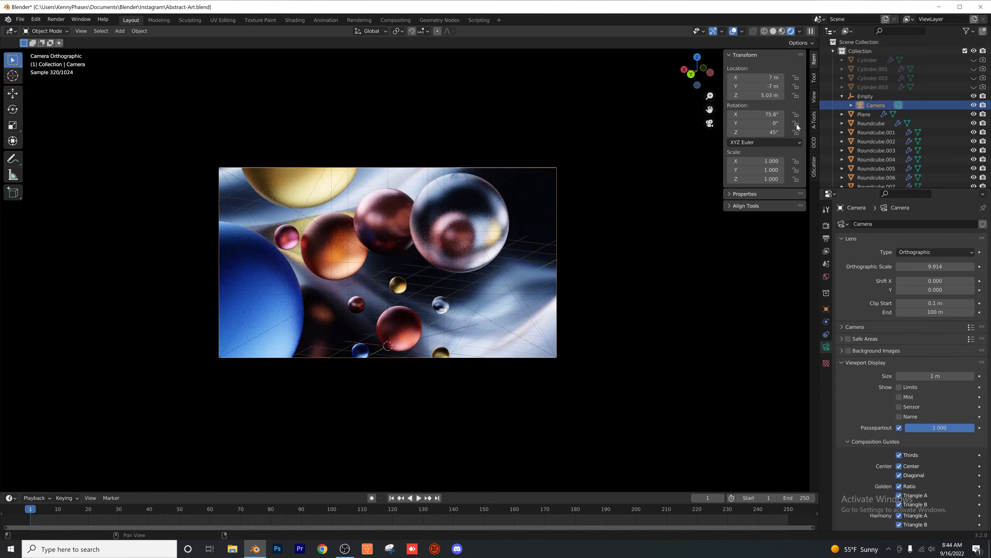
- Try rotating the camera to 76.5° on X and 44.8° on Z, and undo both rotations
mouse_move(766, 114)
left_mouse_down()
mouse_move(774, 114)
mouse_move(768, 133)
mouse_move(779, 133)
mouse_move(760, 132)
left_mouse_up()
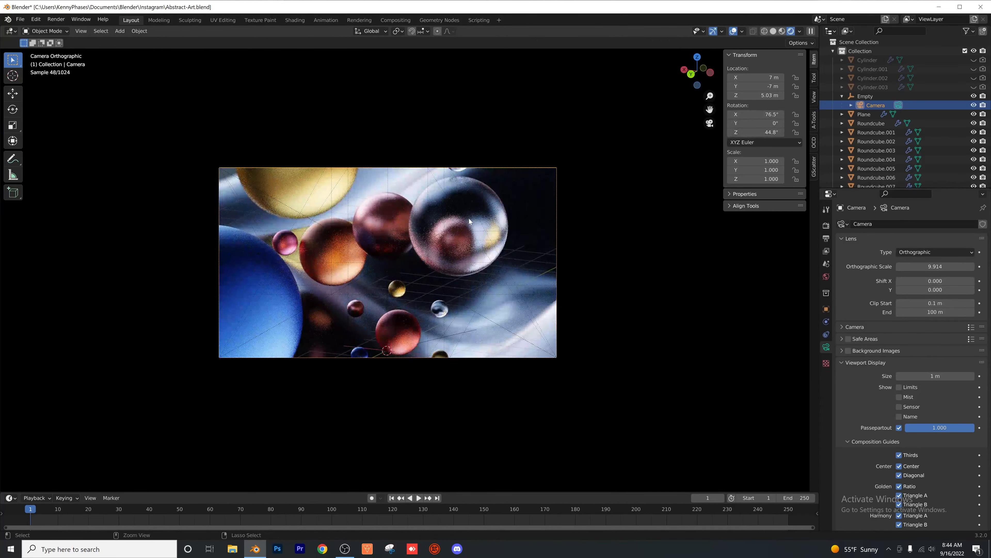
key("ctrl+z")
key("ctrl+z")
scroll(344, 257, "up", 2)
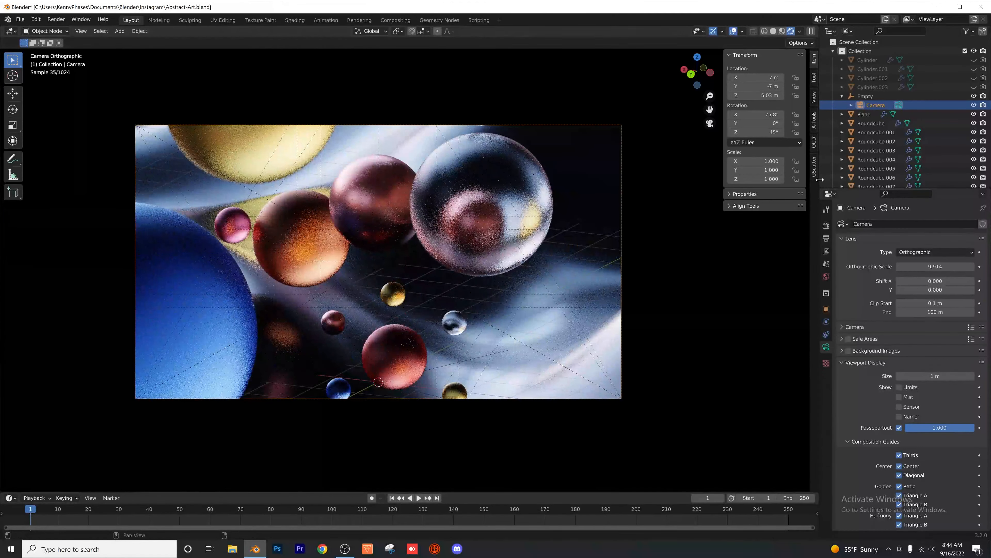
- Set the camera's orthographic scale to 13.114, its Z location to 2.98 m and its X rotation to 84.6°
left_click_drag(914, 266, 966, 266)
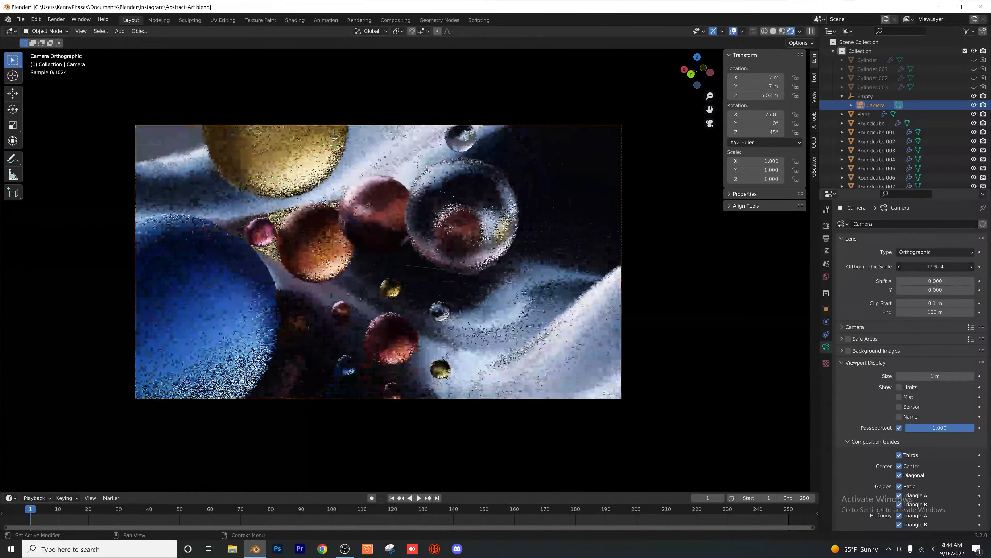
left_click_drag(761, 95, 796, 114)
- Scale the backdrop plane to 25.548 and place it at X 3.505, Y 1.5595, Z -0.67071 m, tilted -3.5° on X
left_click(516, 217)
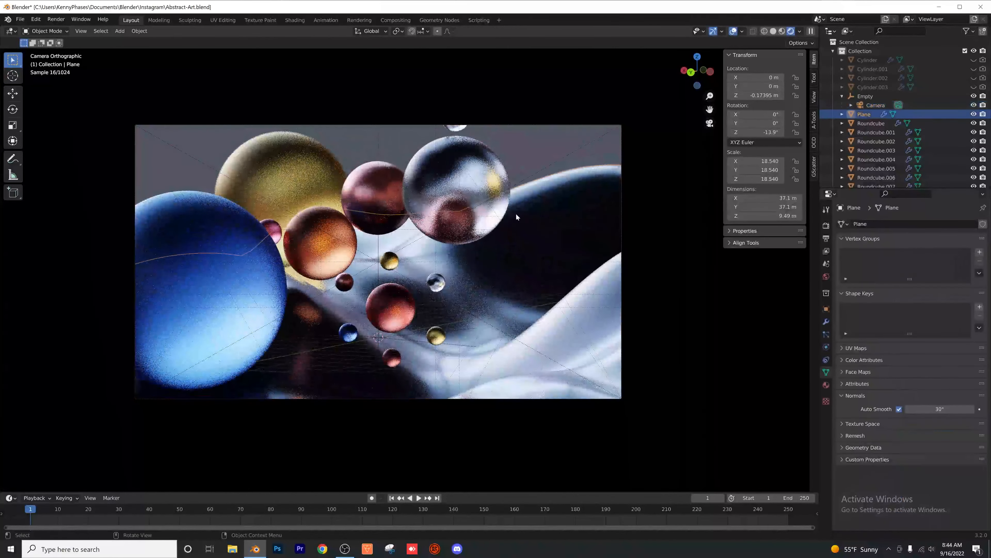
left_click_drag(764, 132, 768, 132)
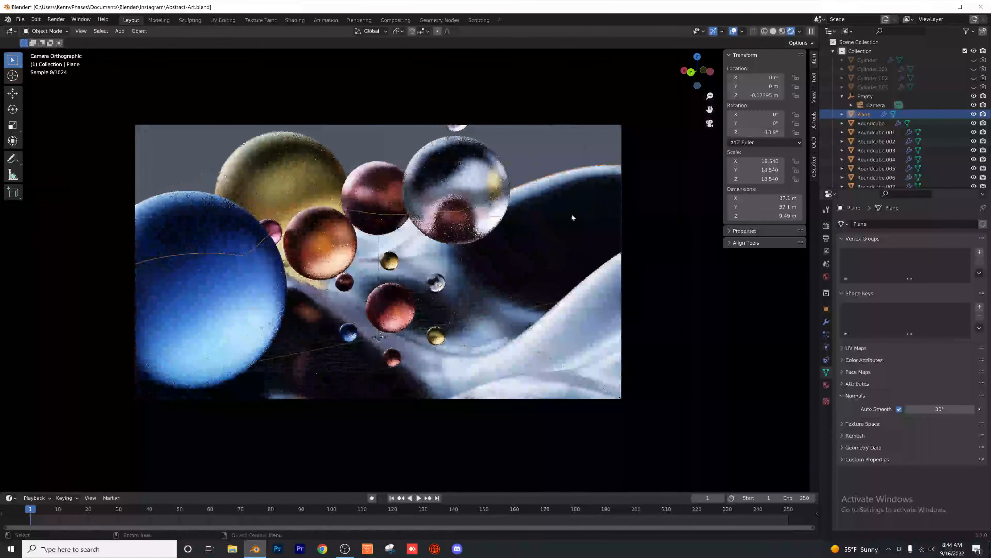
key("s")
left_click(647, 240)
key("g")
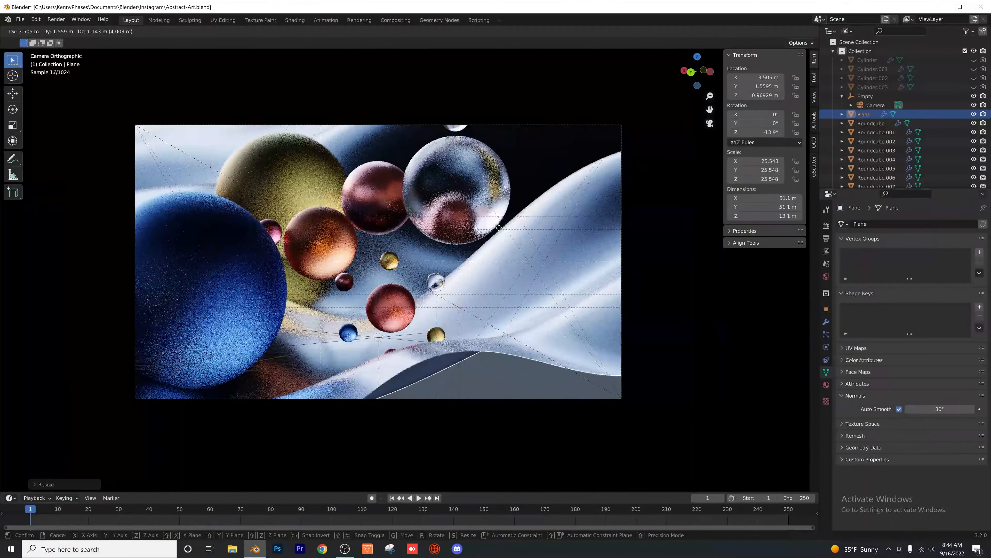
left_click(498, 227)
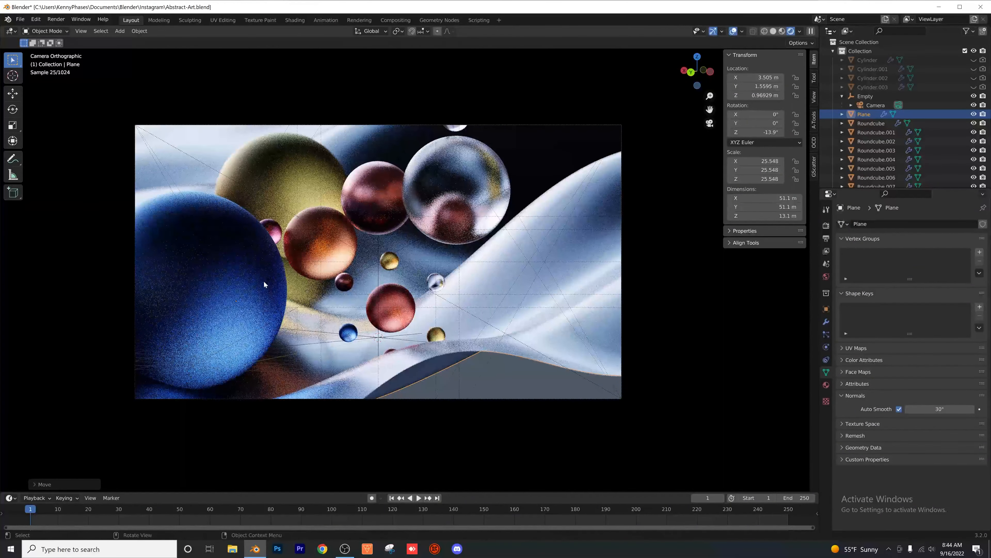
left_click_drag(755, 96, 696, 95)
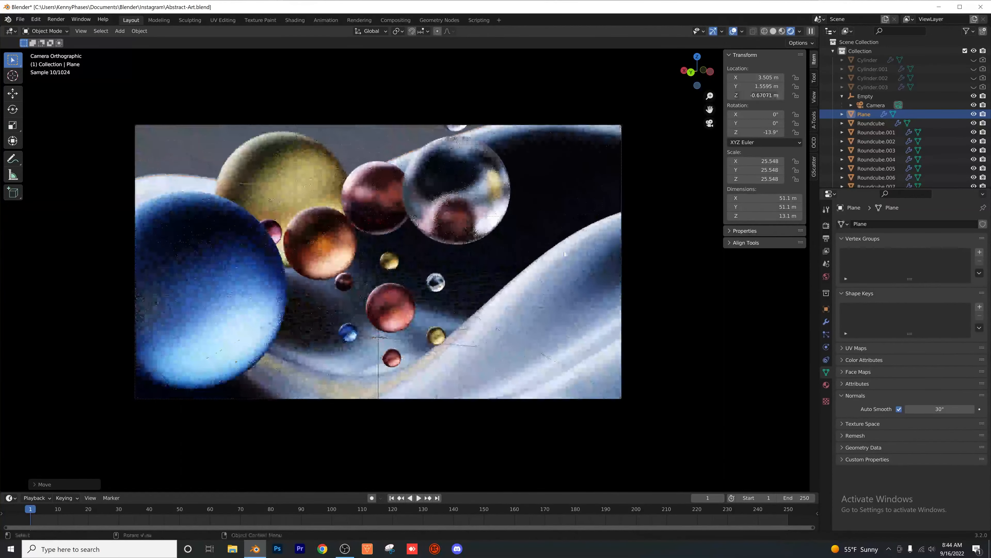
left_click_drag(741, 117, 730, 117)
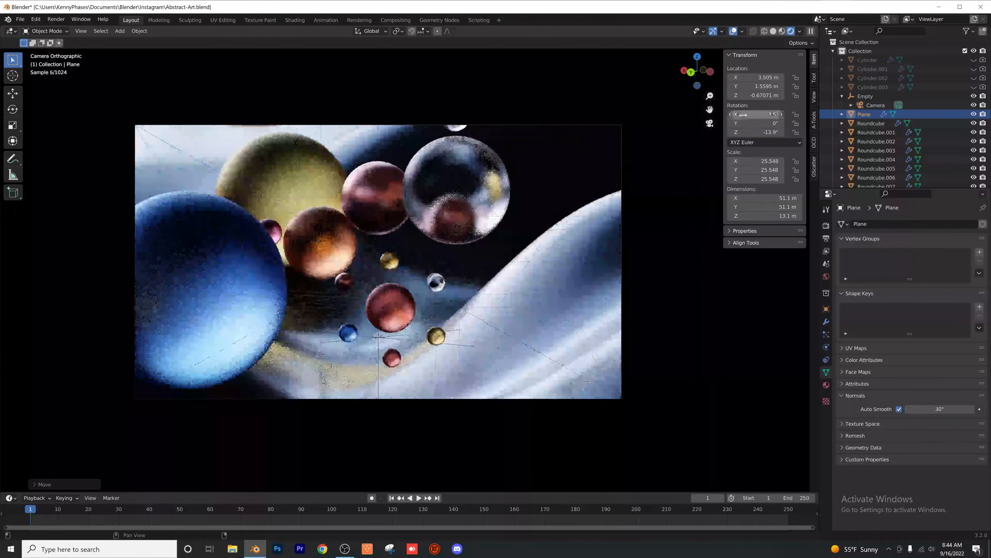
- Try tilting the camera to 85.4° on X
left_click(876, 105)
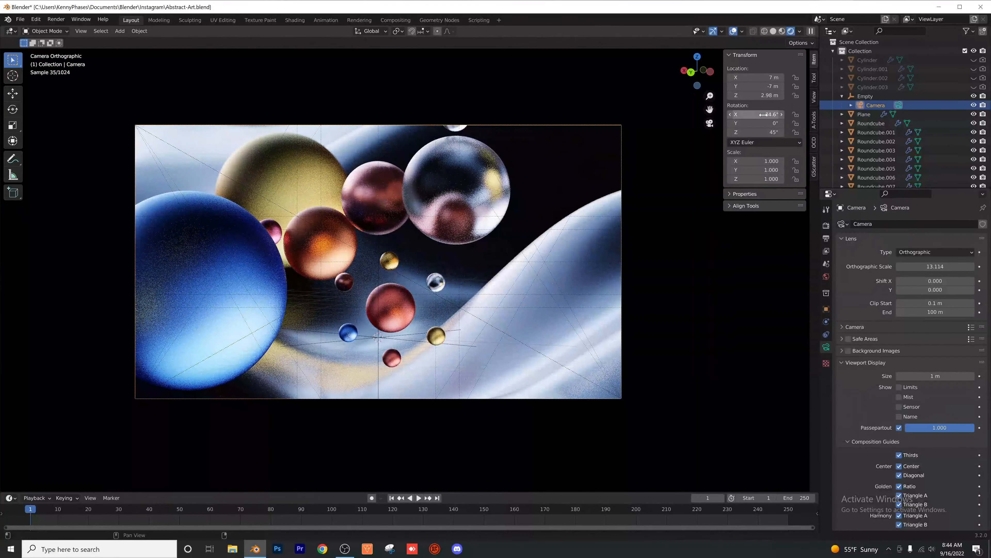
left_click_drag(755, 114, 758, 114)
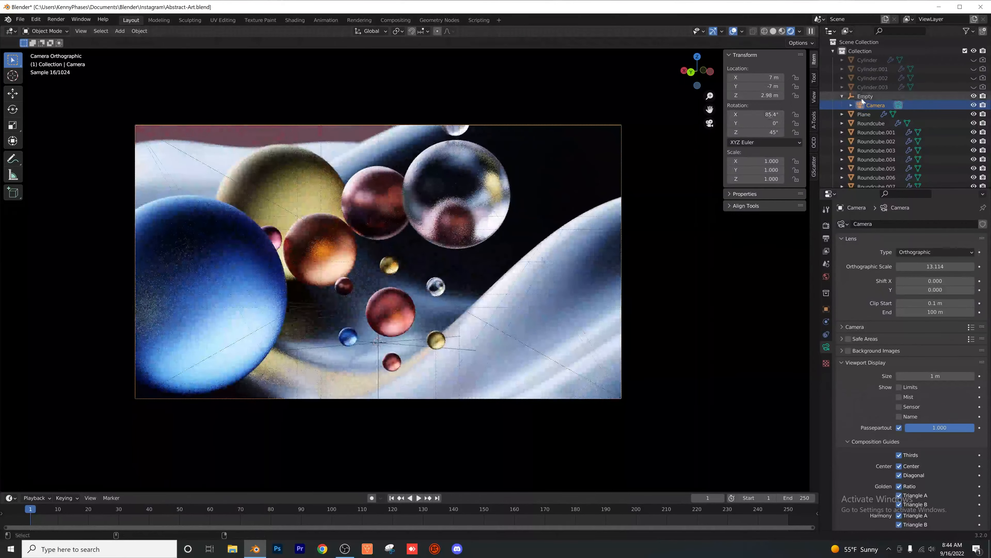
- Rotate the camera's parent Empty to -197° on Z and the backdrop plane to -8.5° on Z
left_click(867, 98)
left_click_drag(755, 132, 758, 132)
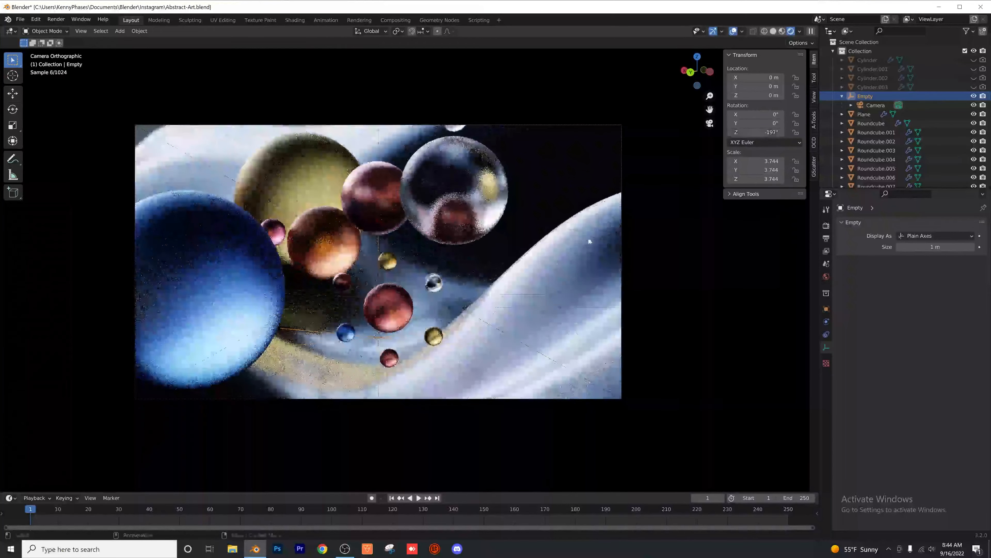
left_click(608, 225)
left_click_drag(756, 131, 756, 132)
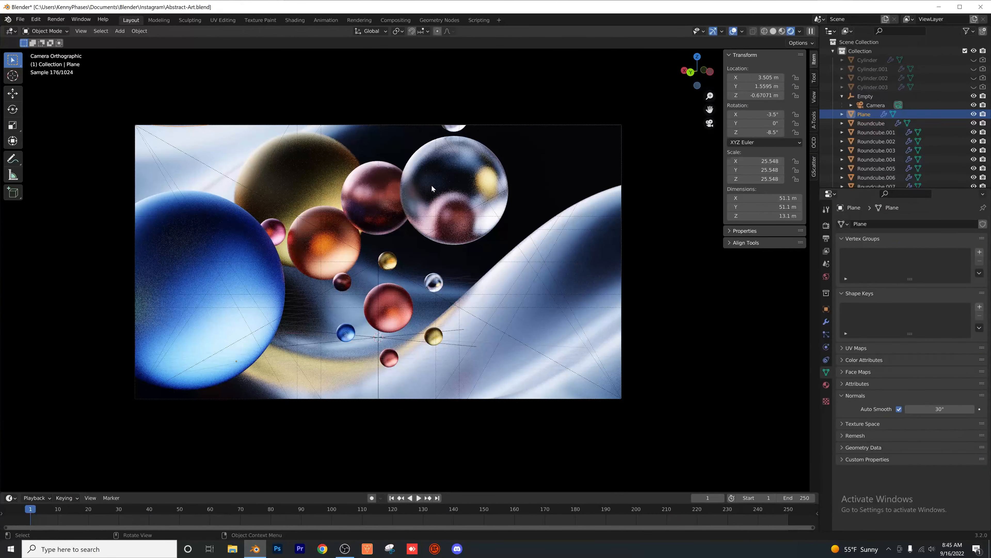
- Try camera X rotations of 87.7° and 91°, undo each one, and save Abstract-Art.blend
left_click(868, 104)
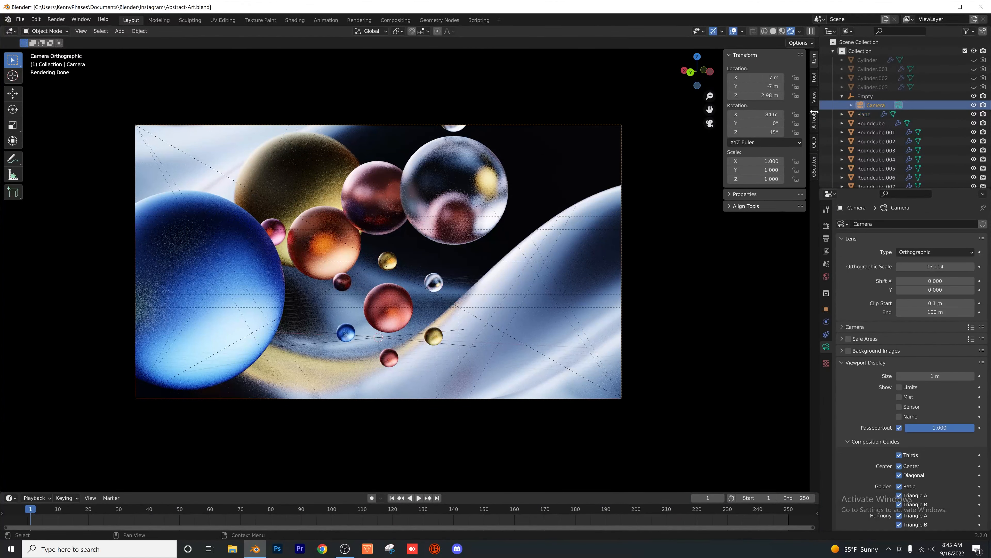
left_click_drag(761, 114, 772, 114)
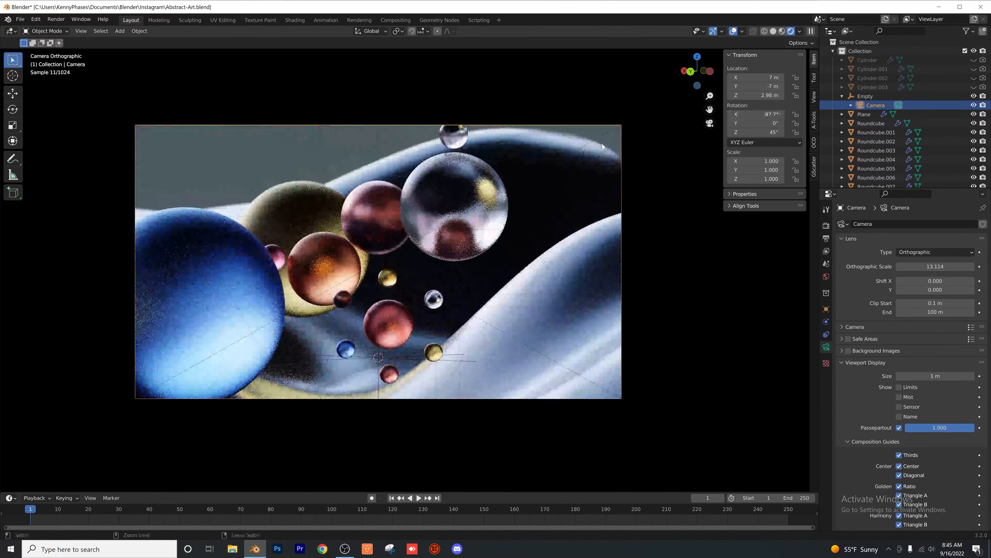
key("ctrl+z")
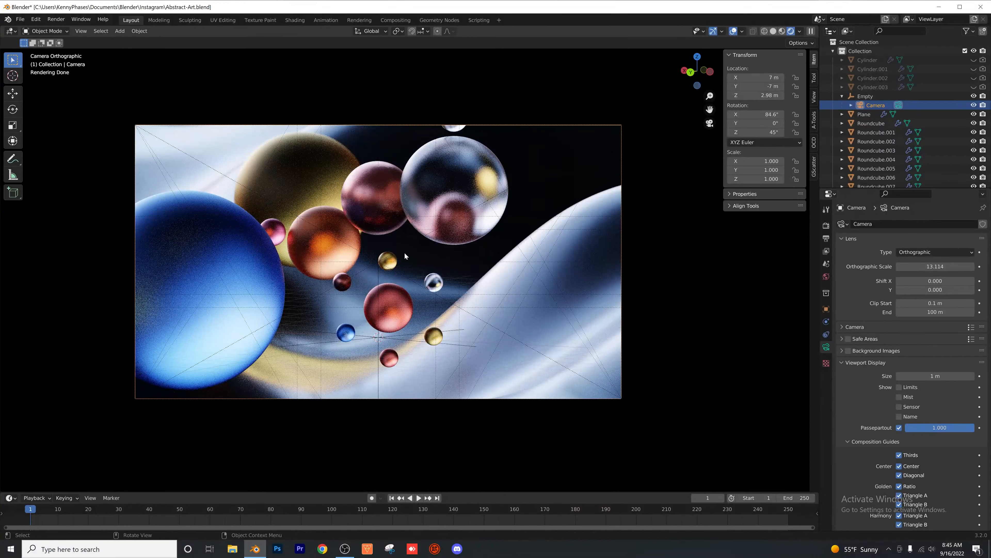
left_click_drag(765, 114, 770, 114)
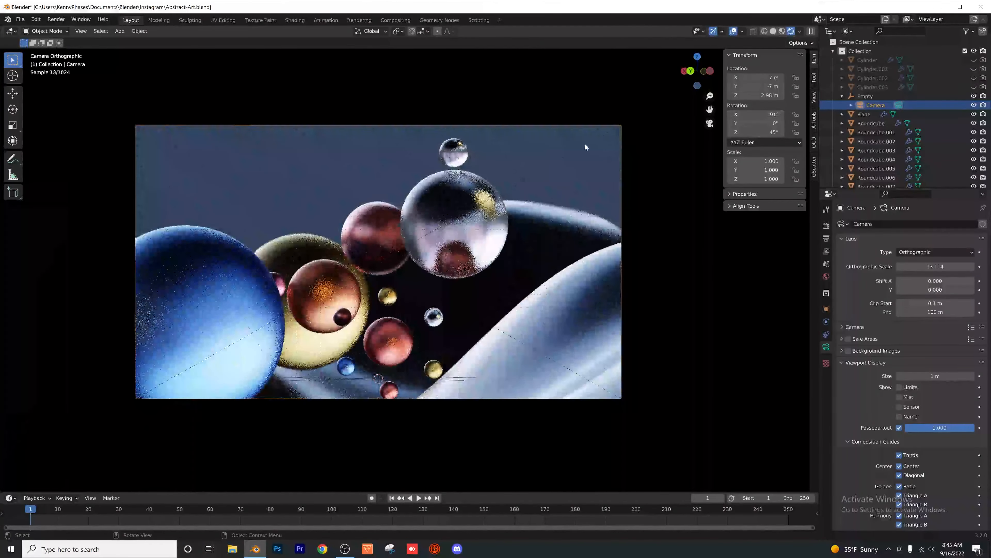
key("ctrl+z")
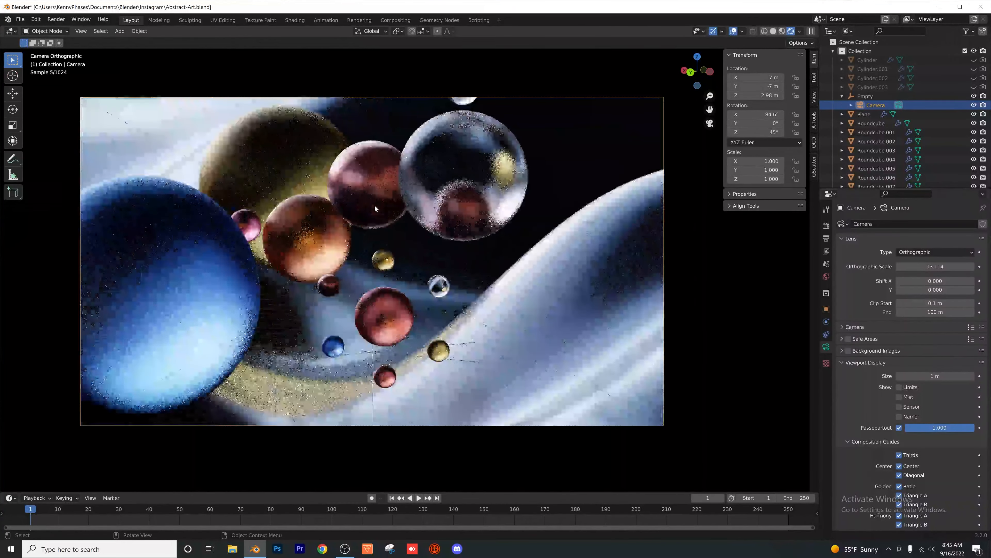
key("ctrl+s")
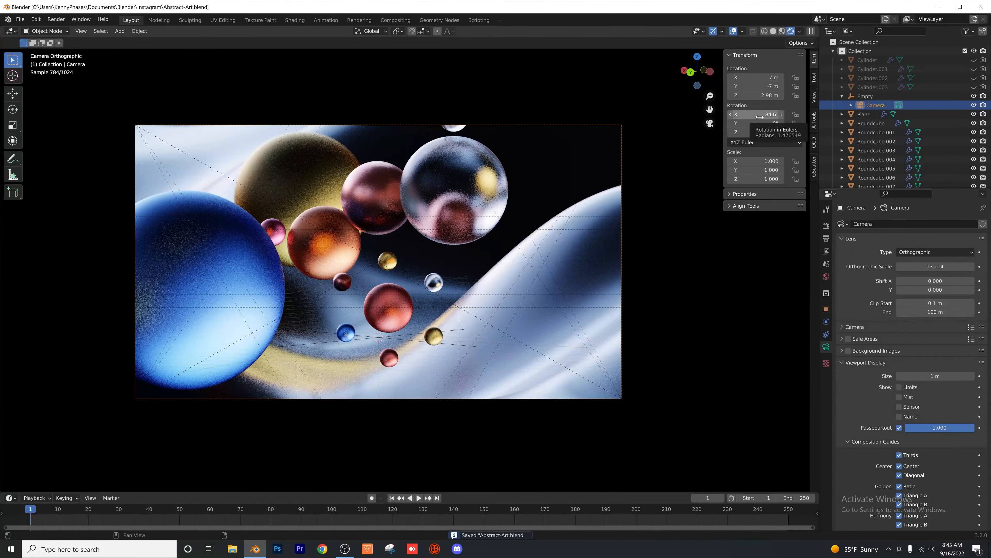
- Try a larger camera X rotation, undo it, and raise the camera's Z location to 3.84 m
left_click_drag(757, 114, 773, 114)
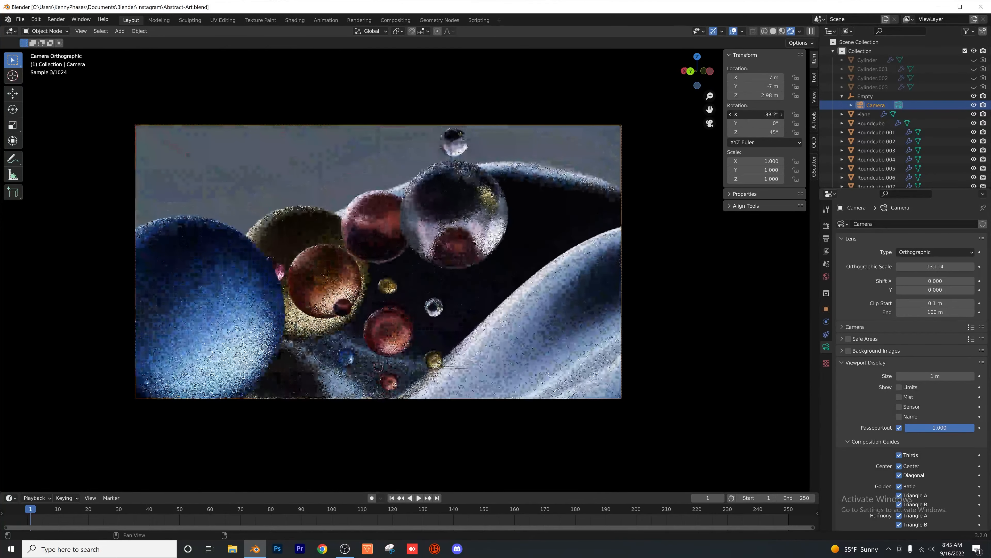
key("ctrl+z")
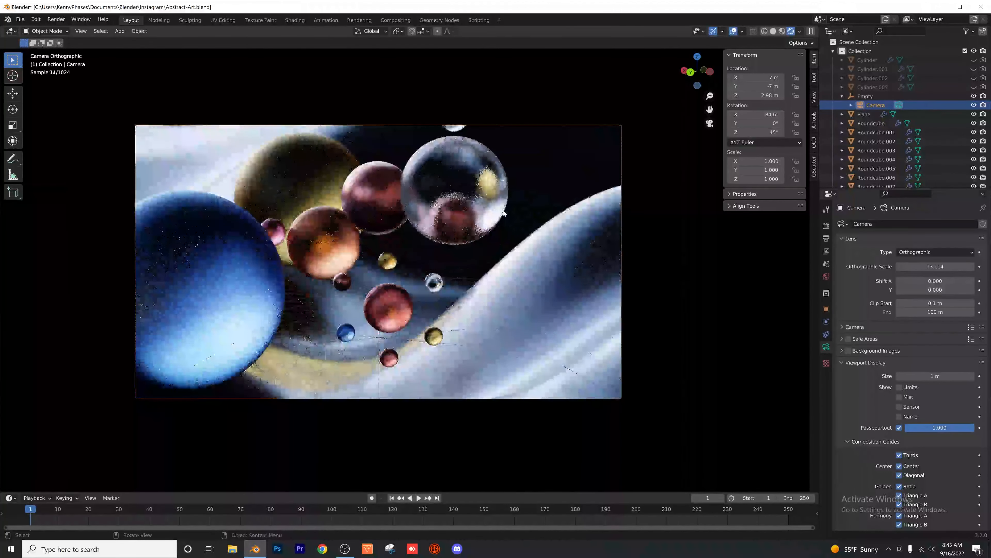
left_click_drag(769, 96, 784, 96)
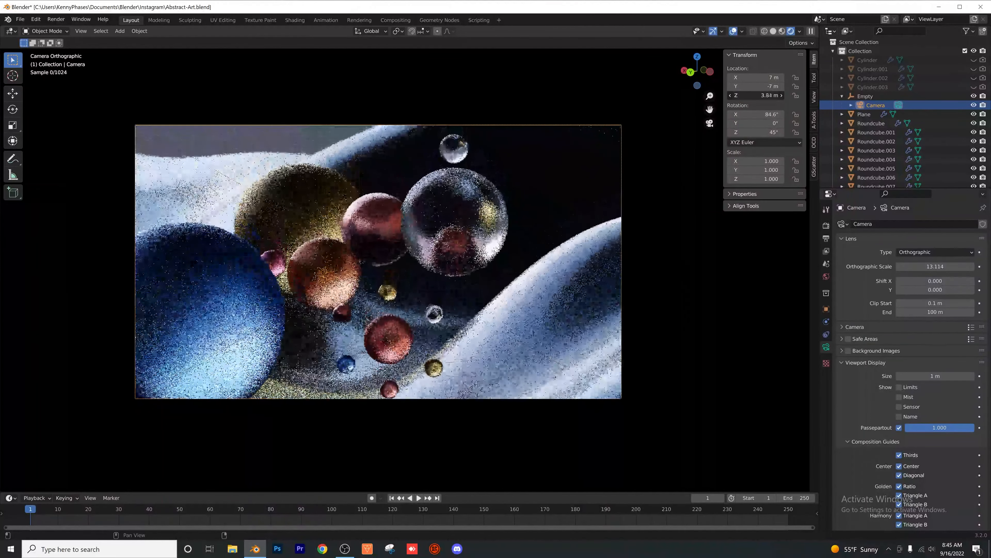
- Lower the camera's Z location to 3.73 m and rotate the backdrop plane to -11.8° on Z
left_click_drag(765, 95, 764, 96)
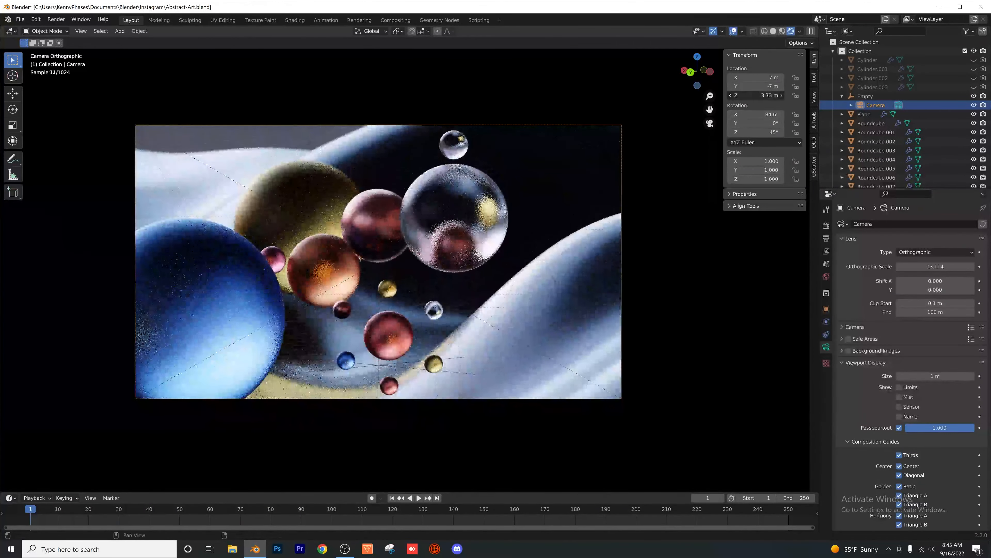
left_click(602, 198)
left_click_drag(764, 132, 758, 114)
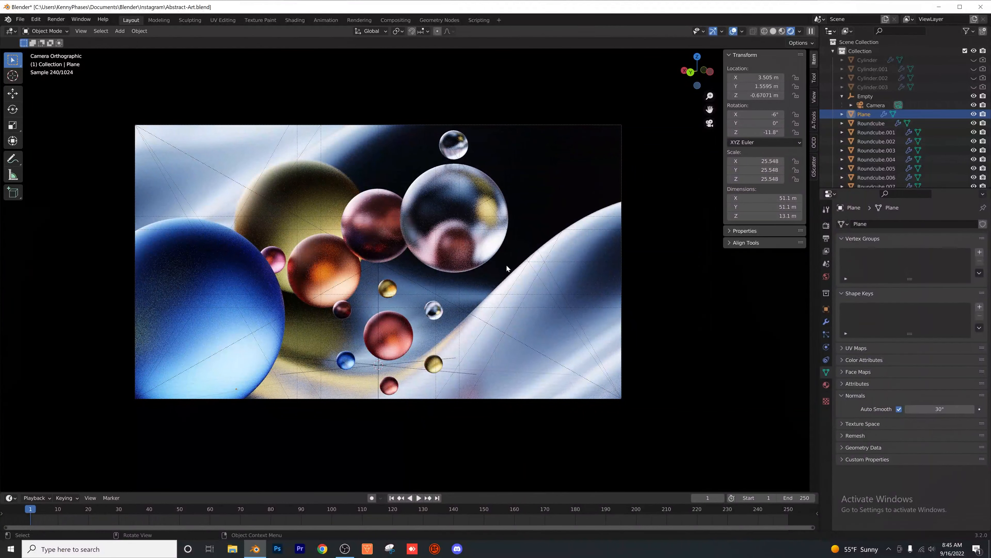
- Shift the camera's Y location to -7.33 m, keeping Z at 3.73 m, and save Abstract-Art.blend
left_click(877, 105)
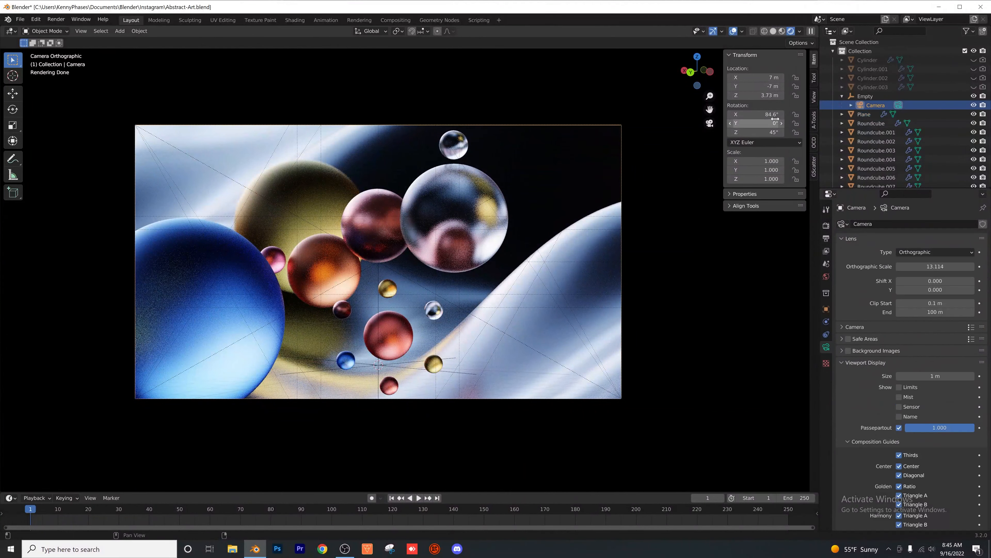
mouse_move(739, 86)
left_mouse_down()
mouse_move(722, 86)
mouse_move(732, 86)
left_mouse_up()
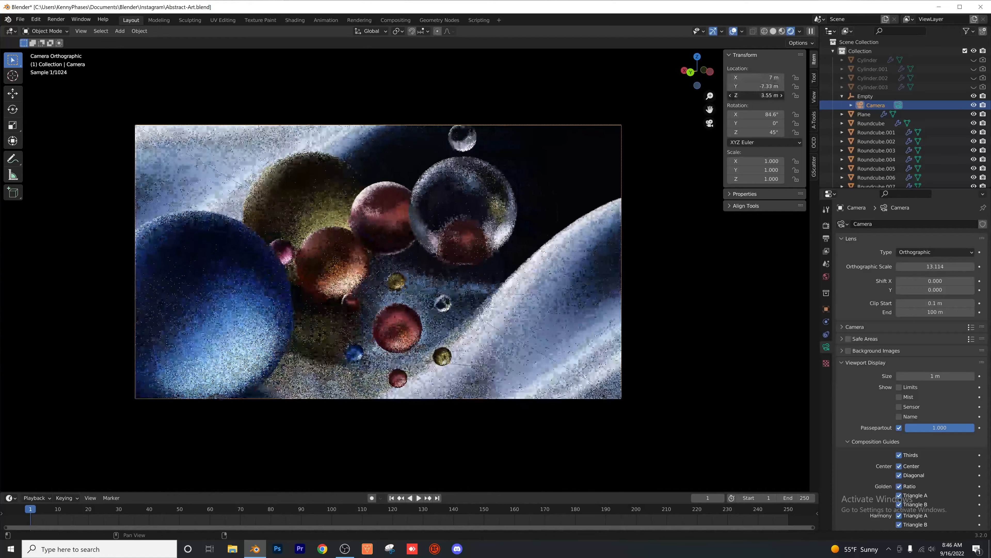
key("ctrl+s")
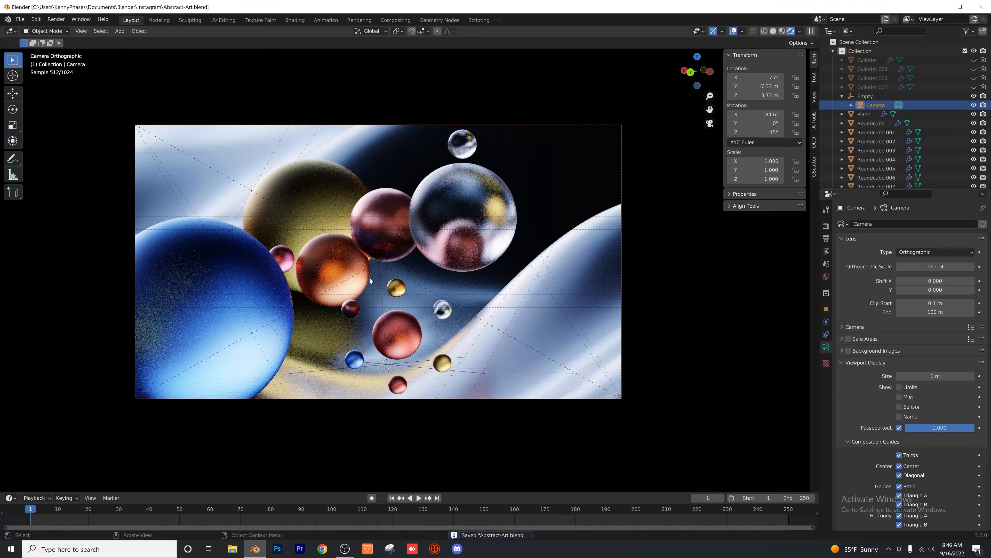
scroll(647, 308, "up", 1)
scroll(477, 300, "up", 1)
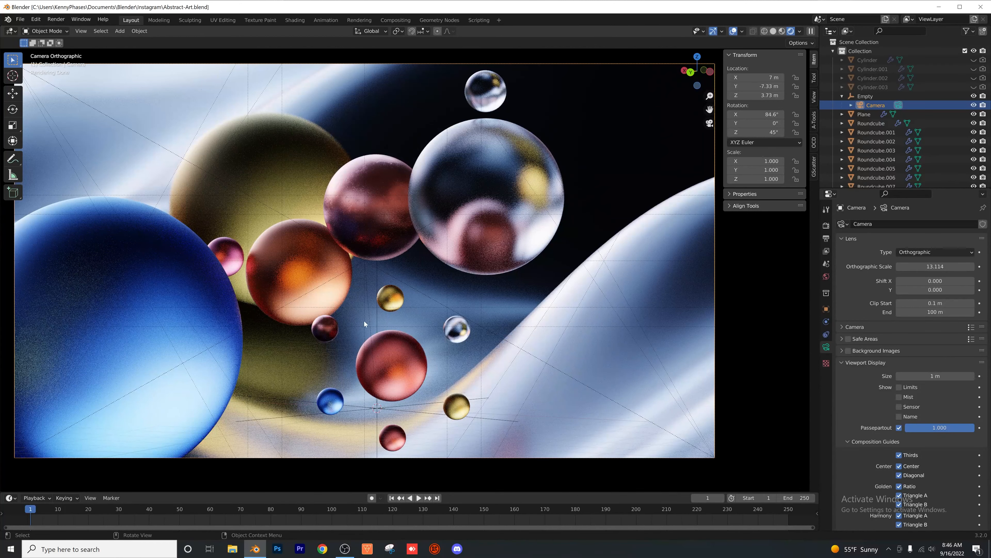
scroll(371, 321, "up", 1)
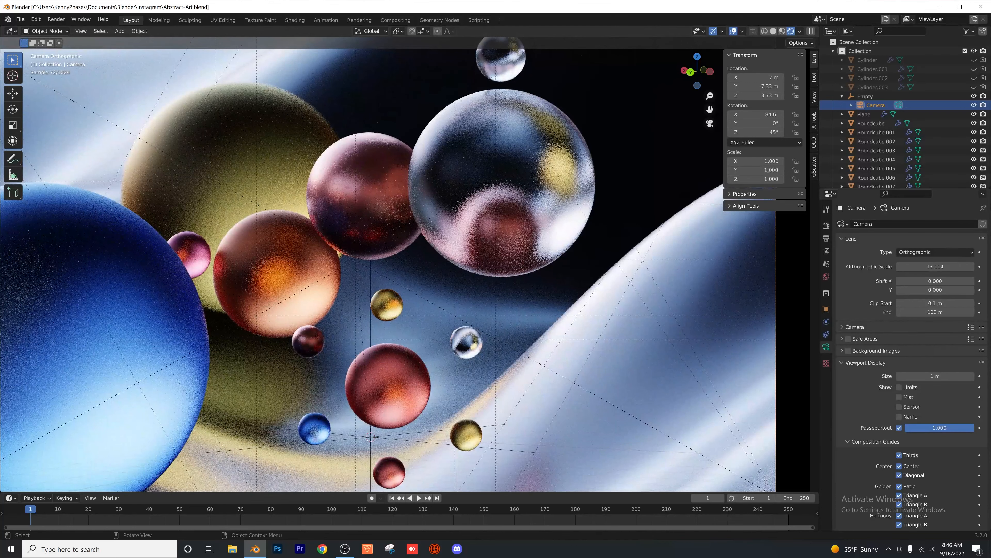
scroll(289, 188, "down", 4)
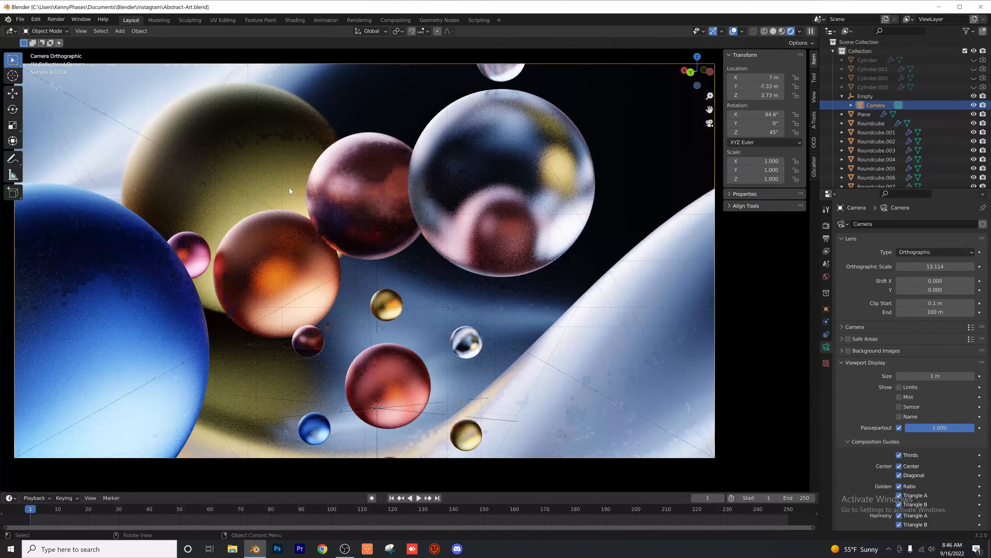